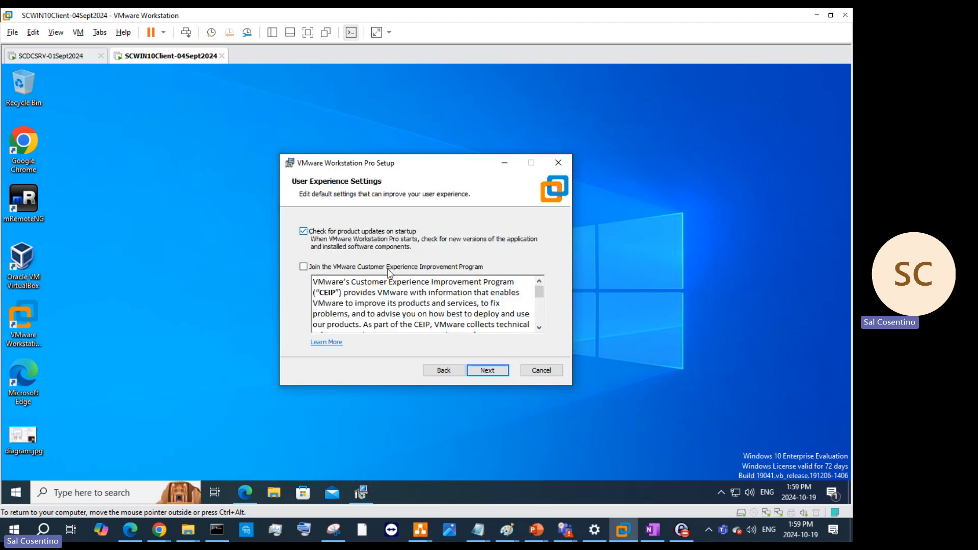
# Accept the user experience settings and the desktop-only shortcut in VMware Workstation Pro Setup, and start the upgrade
pyautogui.click(486, 371)
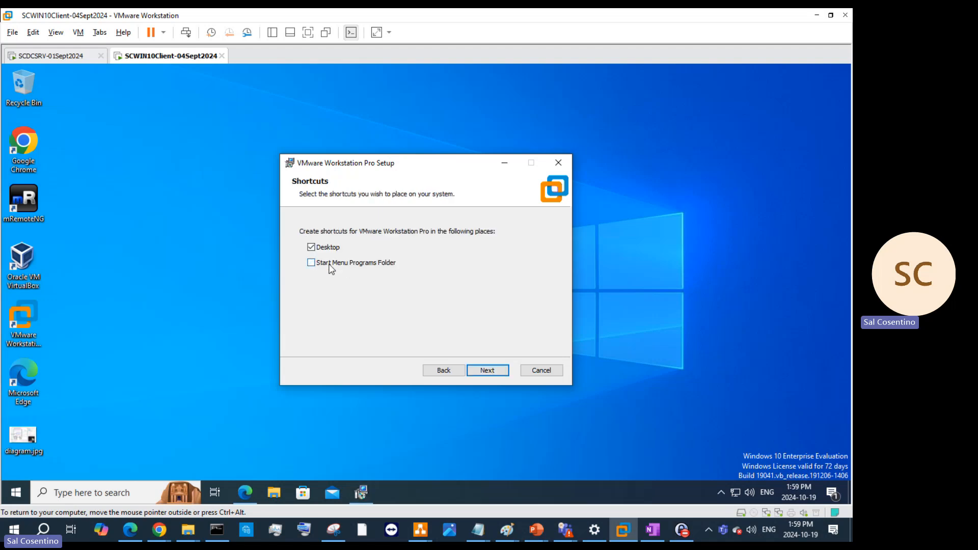
pyautogui.click(497, 372)
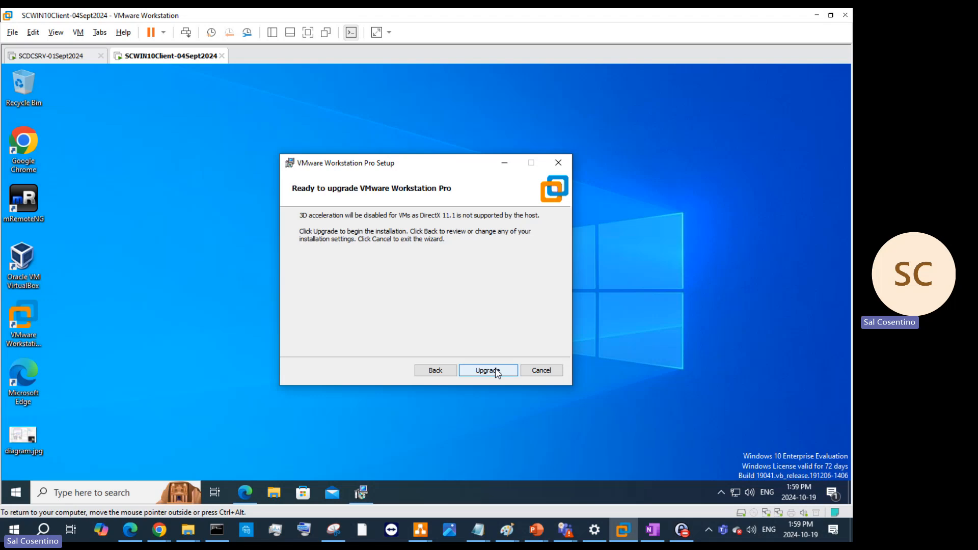
pyautogui.click(495, 369)
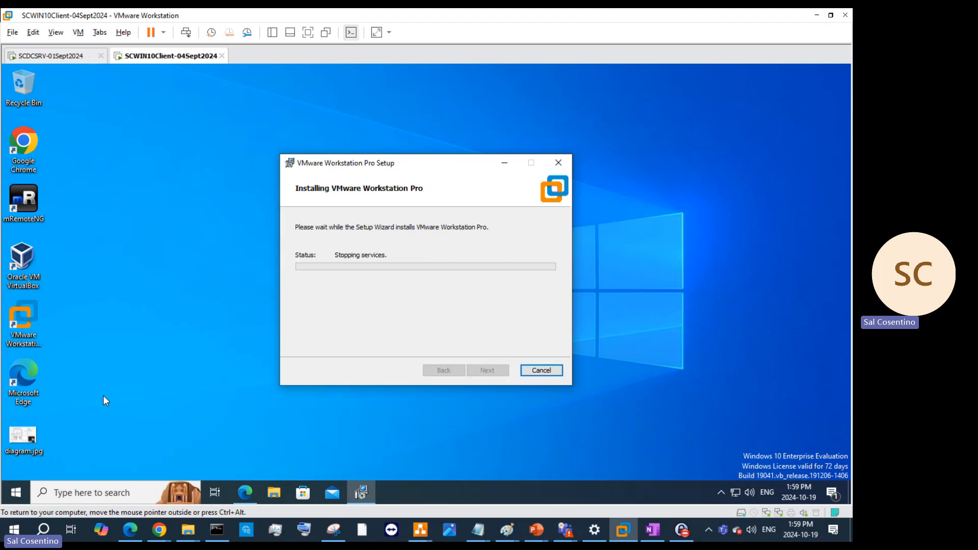
# Switch to Microsoft Edge in the virtual machine and go to intune.microsoft.com
pyautogui.click(239, 494)
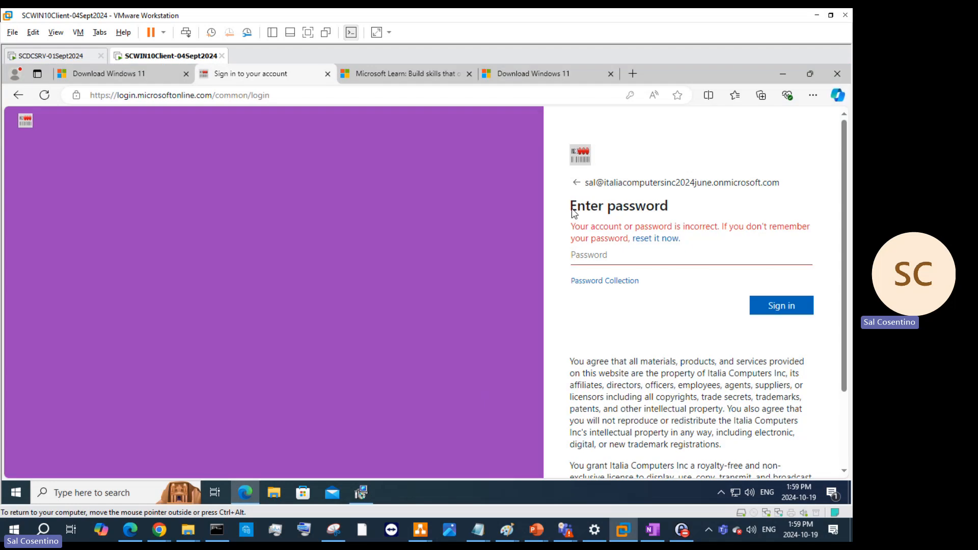
pyautogui.click(243, 96)
pyautogui.write('intune')
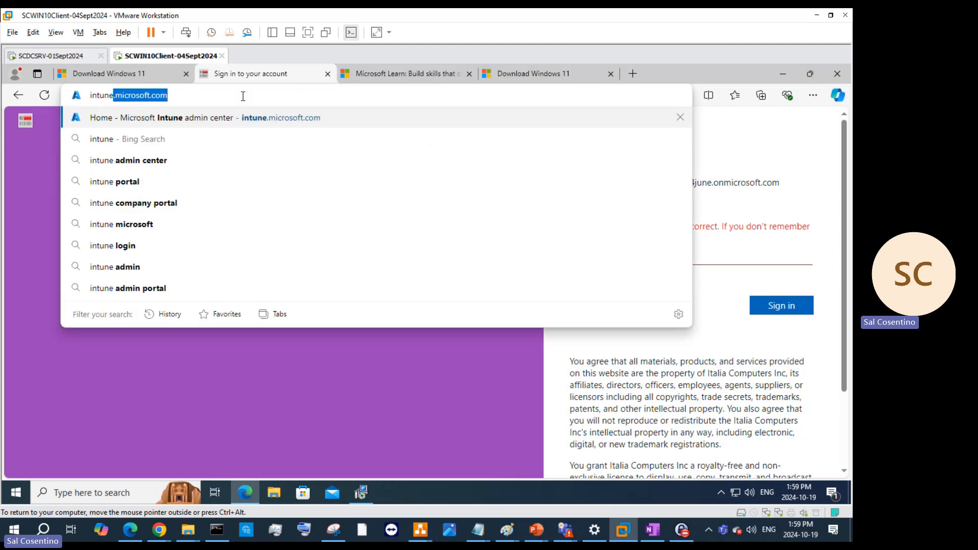
pyautogui.press('Return')
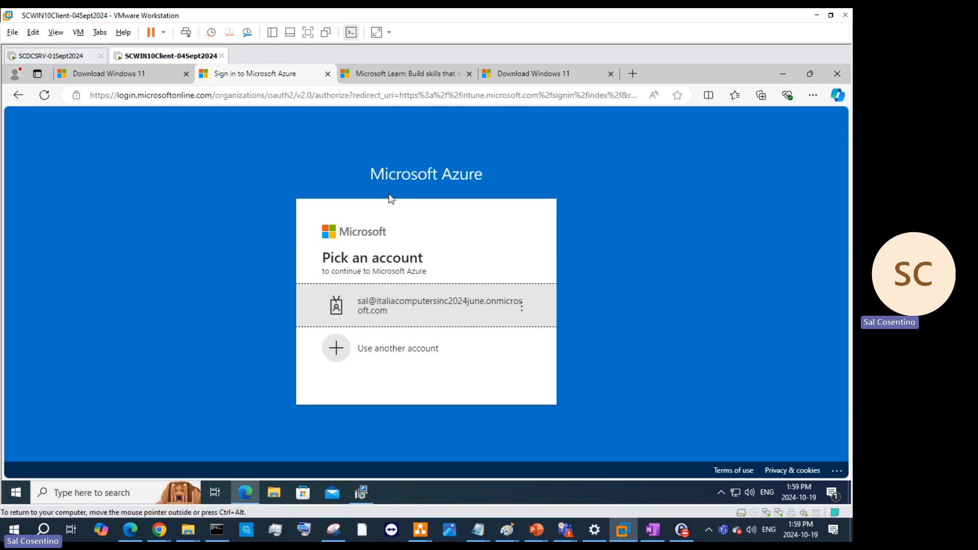
# Pick the listed work account for the Microsoft Azure sign-in and submit its account password
pyautogui.click(402, 308)
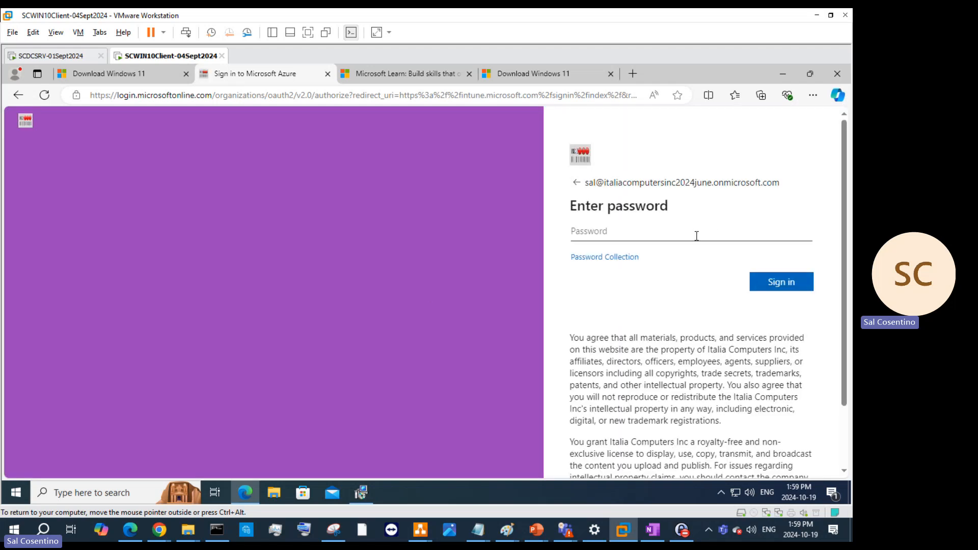
pyautogui.write('•••••••••••••••')
pyautogui.press('Return')
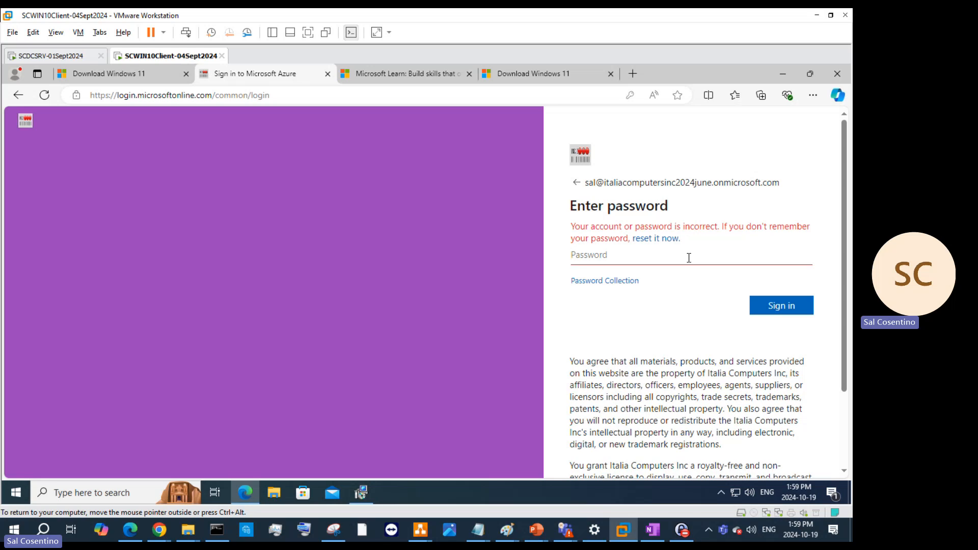
# Re-enter the account password on the sign-in page, correcting the mistyped characters, and submit it
pyautogui.write('•••••')
pyautogui.press('BackSpace')
pyautogui.press('BackSpace')
pyautogui.press('BackSpace')
pyautogui.press('BackSpace')
pyautogui.press('BackSpace')
pyautogui.write('•••••••••••••••')
pyautogui.press('Return')
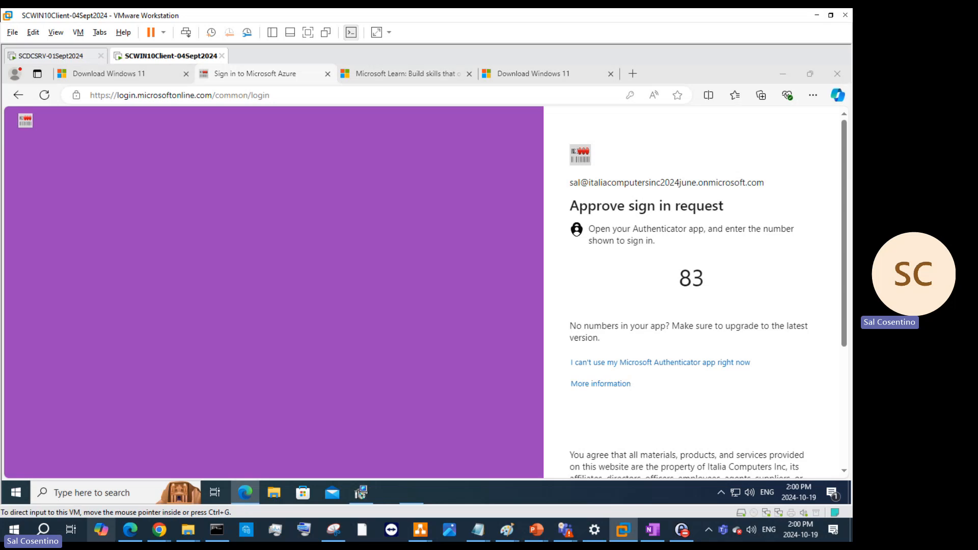
pyautogui.click(102, 531)
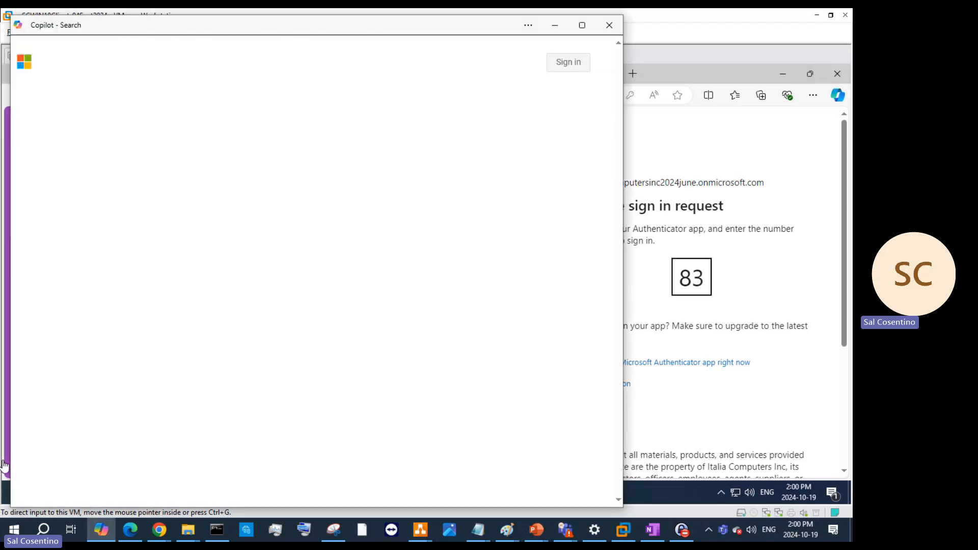
pyautogui.click(610, 34)
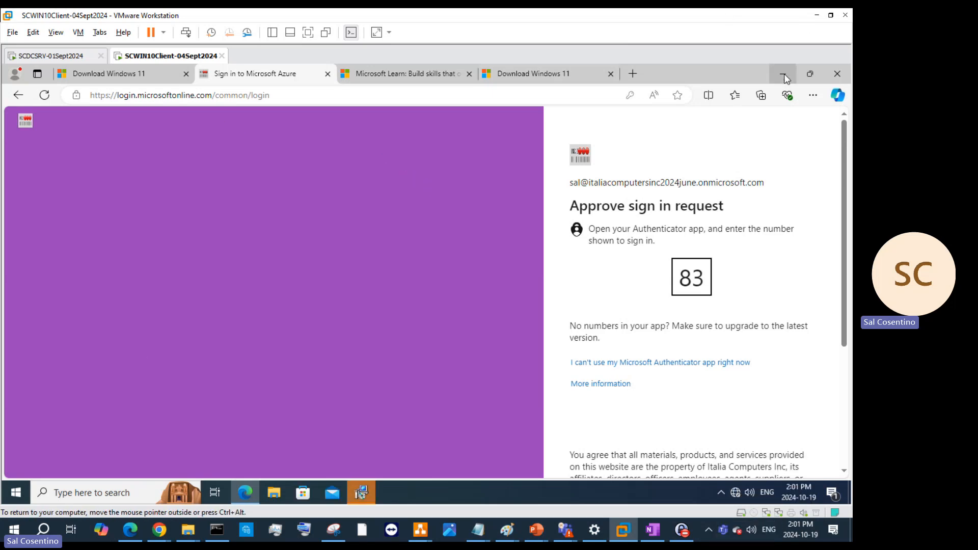
# Finish the VMware Workstation Pro setup wizard without entering a license, and minimize the browser
pyautogui.click(357, 492)
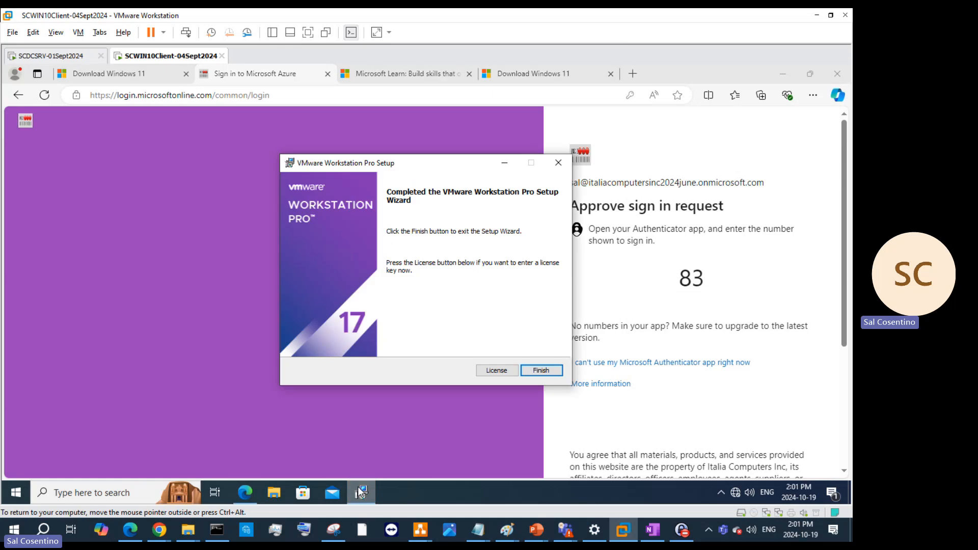
pyautogui.click(542, 371)
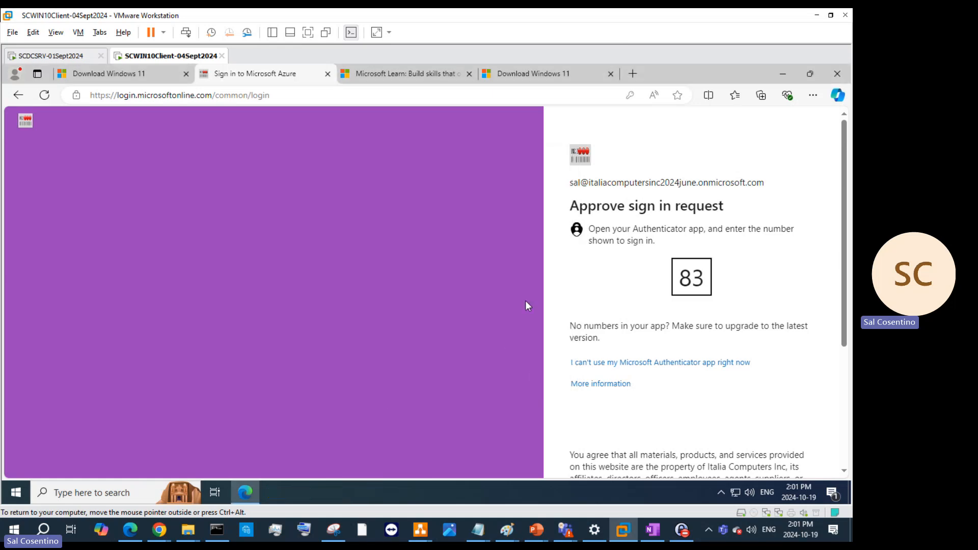
pyautogui.click(783, 74)
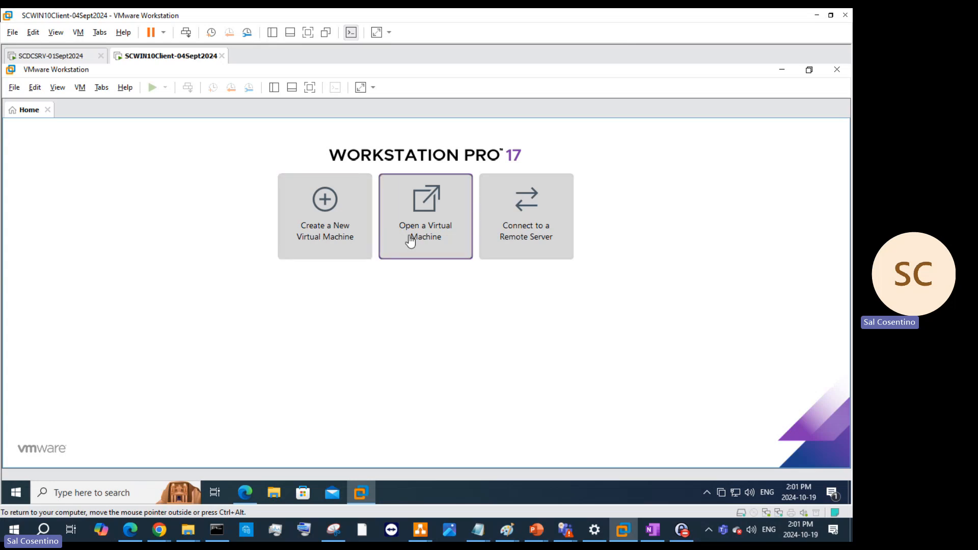
# Show the library, open the SCWIN1124H2-CN-02Oct2024 virtual machine from it, and hide the library again
pyautogui.click(274, 87)
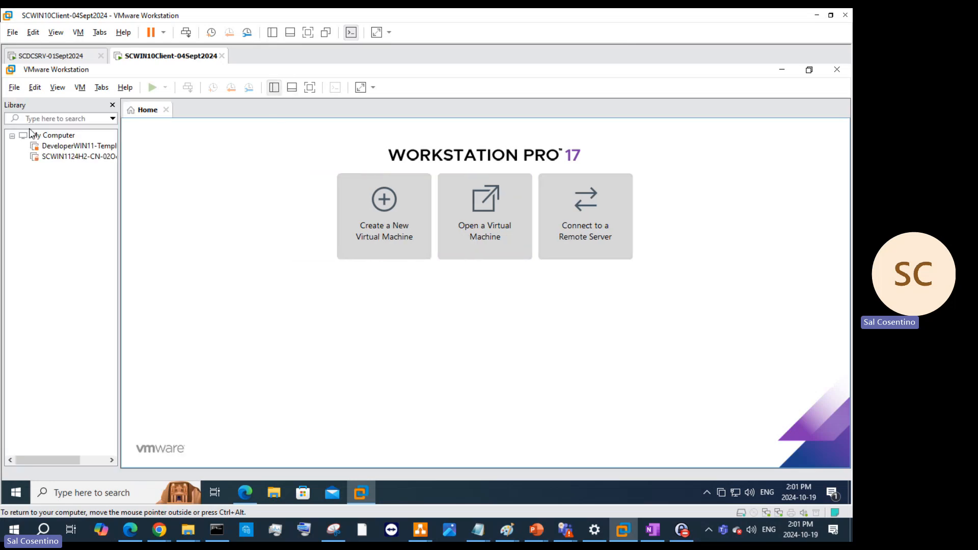
pyautogui.click(72, 159)
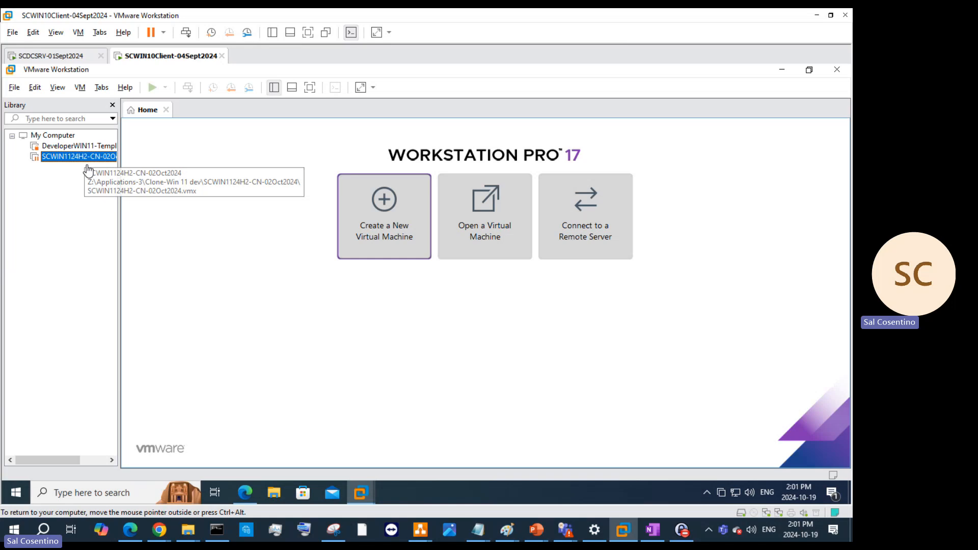
pyautogui.doubleClick(86, 158)
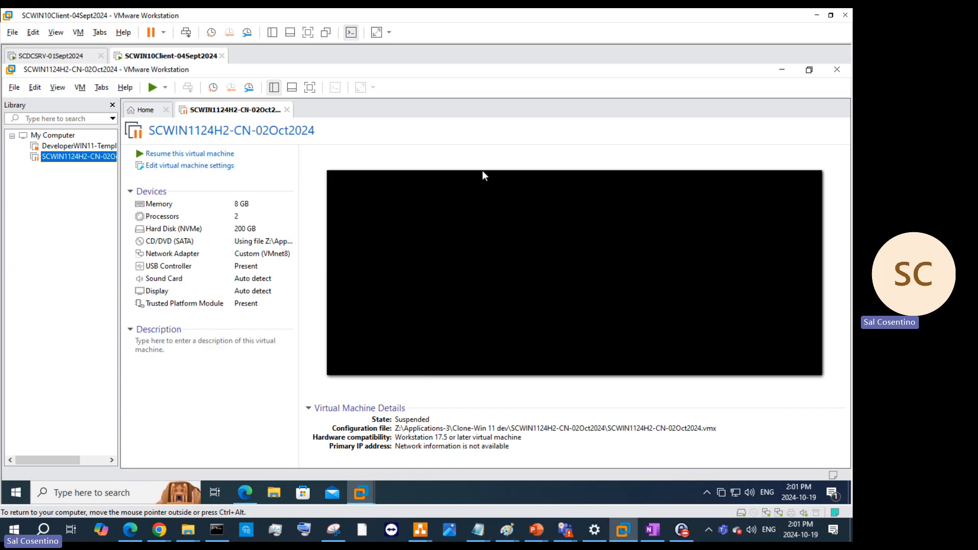
pyautogui.click(273, 88)
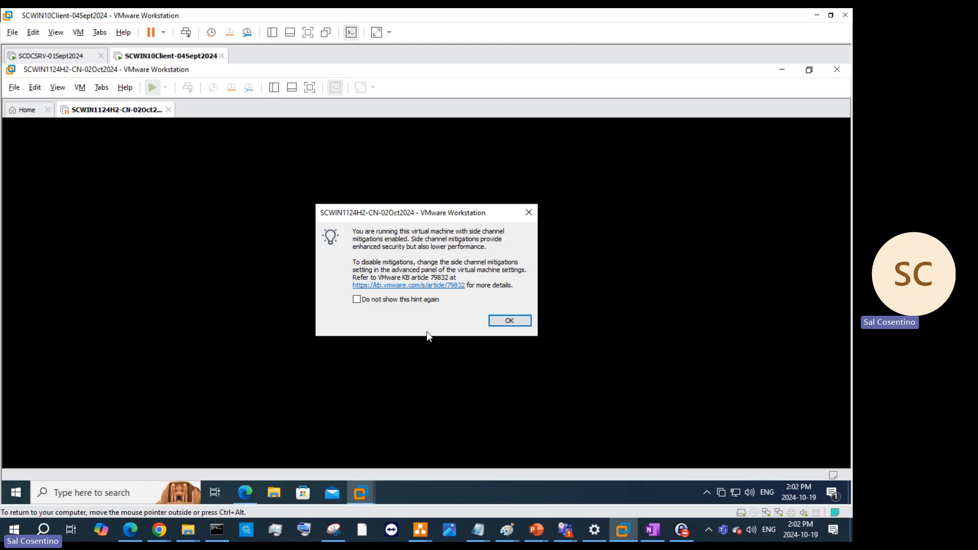
# Try twice to resume the SCWIN1124H2-CN-02Oct2024 virtual machine, accepting the side channel mitigations hint and the remote disk message each time
pyautogui.click(510, 322)
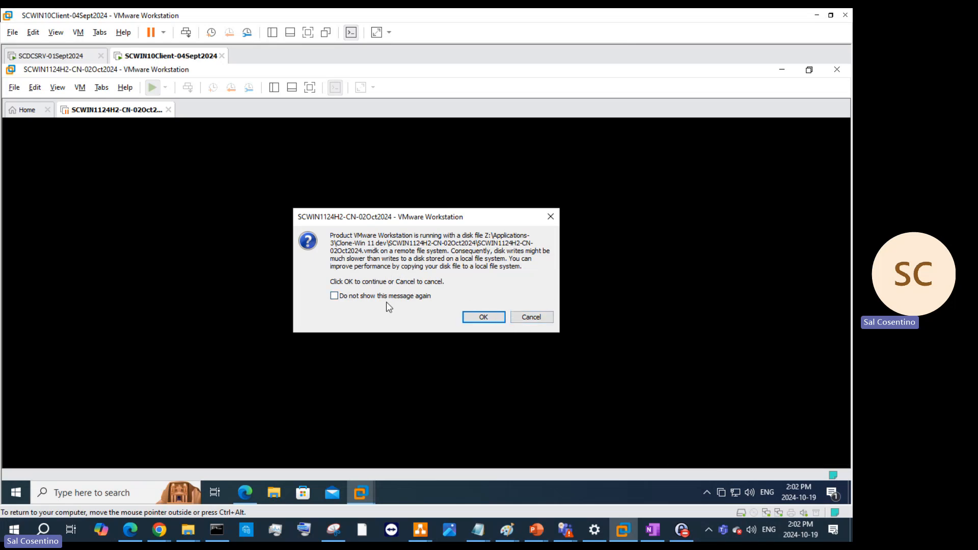
pyautogui.click(497, 316)
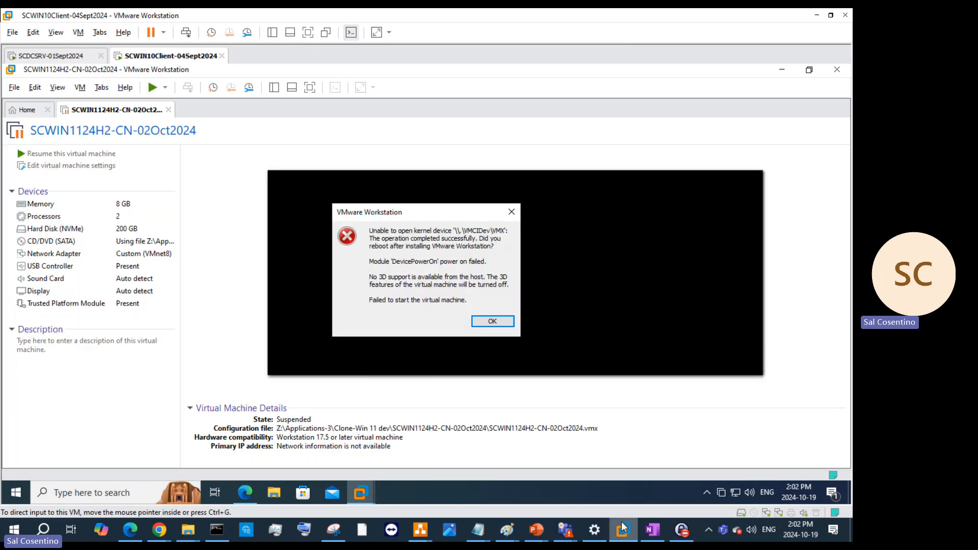
pyautogui.click(493, 321)
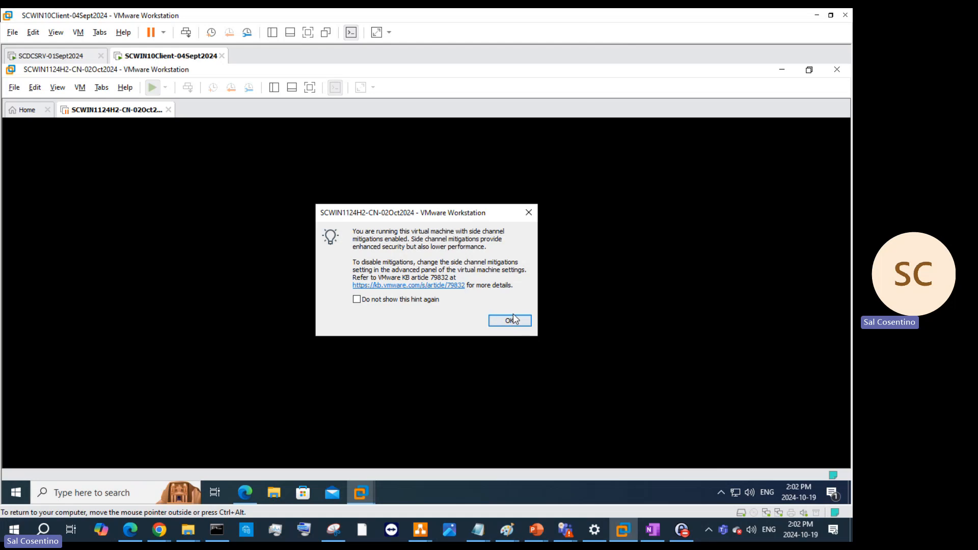
pyautogui.click(513, 320)
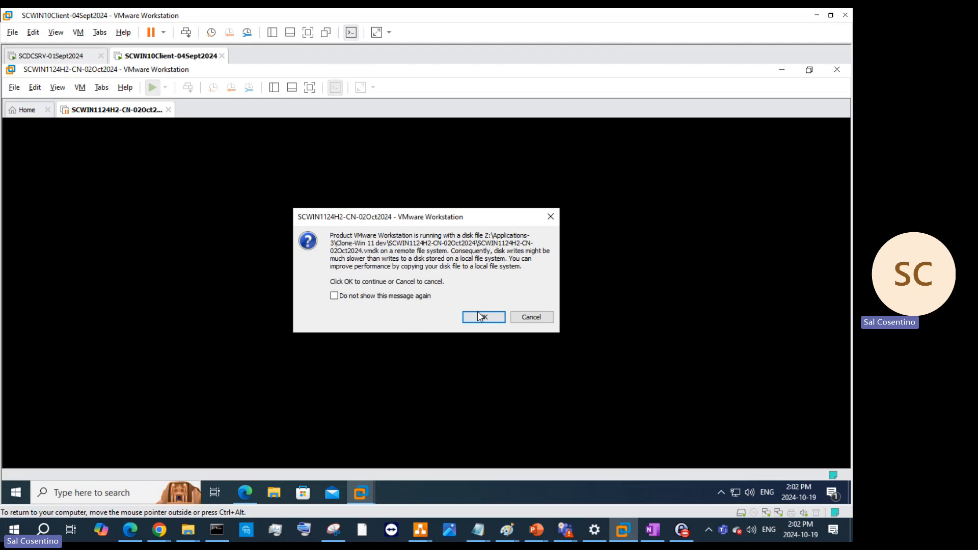
pyautogui.click(479, 318)
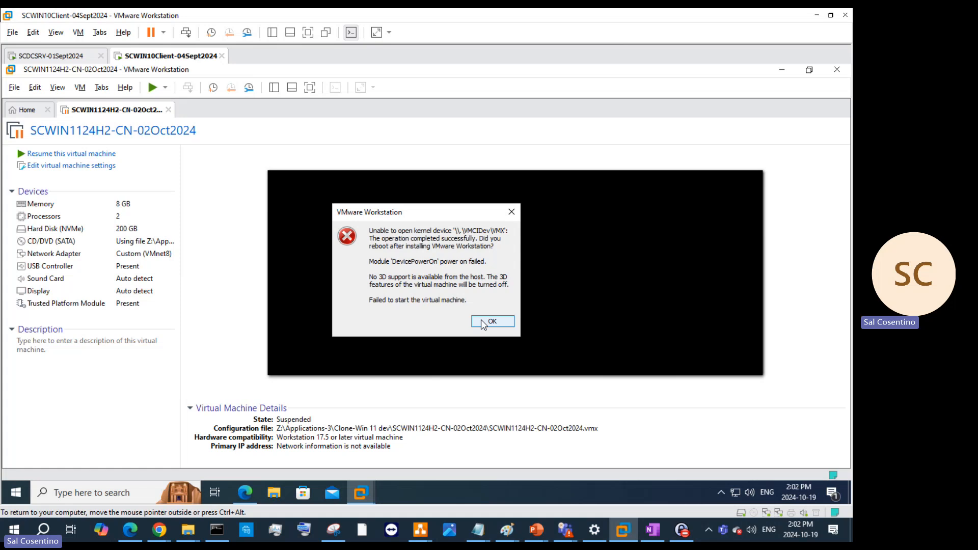
pyautogui.click(483, 323)
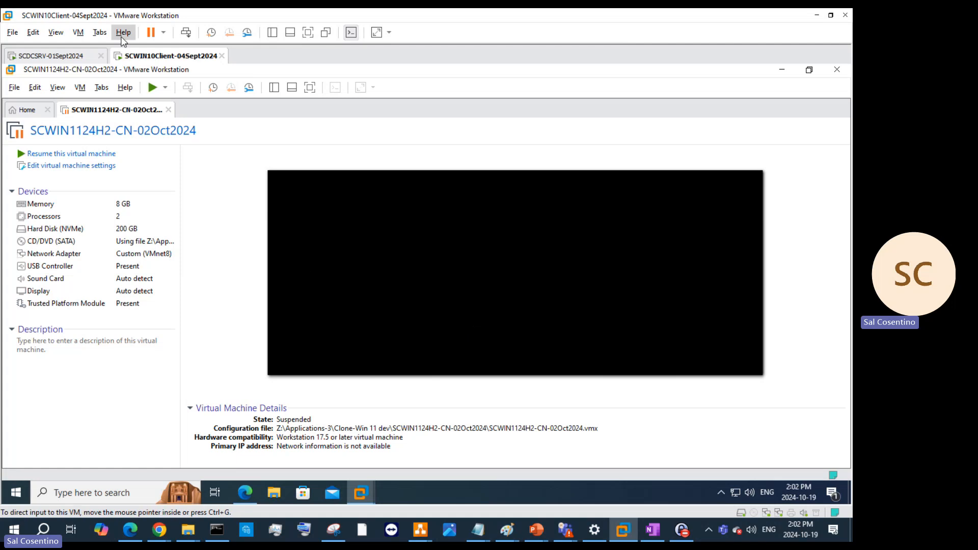
# Review the general options and the display hardware settings of the SCWIN1124H2-CN-02Oct2024 virtual machine, and close its settings
pyautogui.rightClick(87, 112)
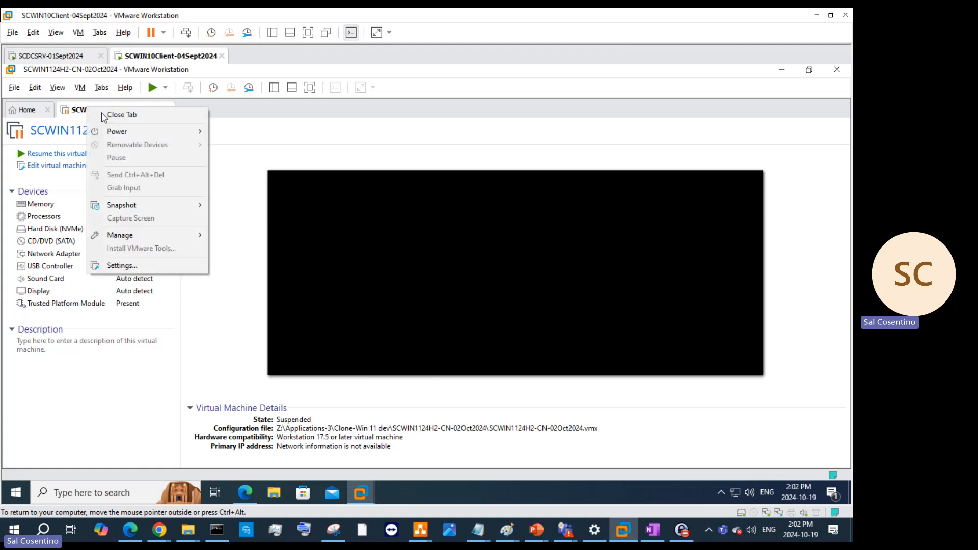
pyautogui.click(156, 267)
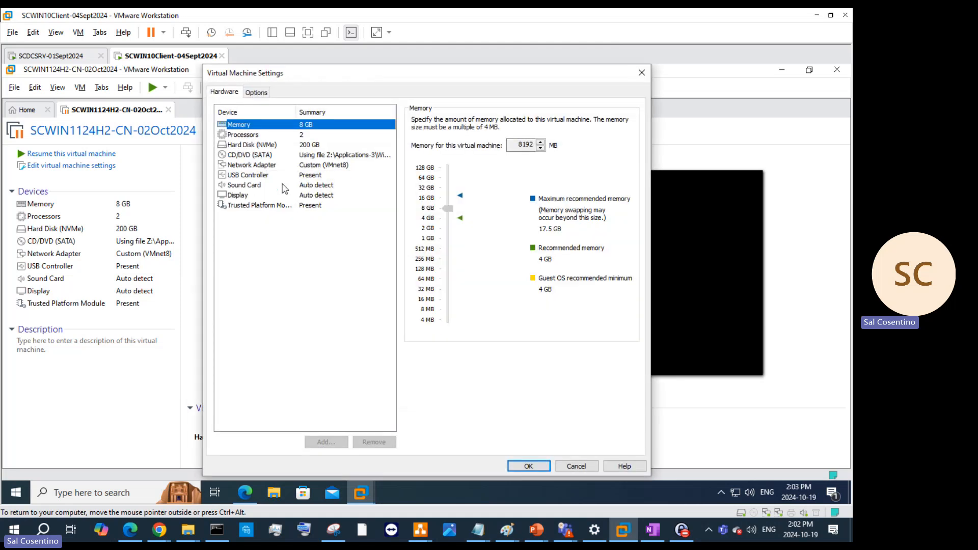
pyautogui.click(257, 92)
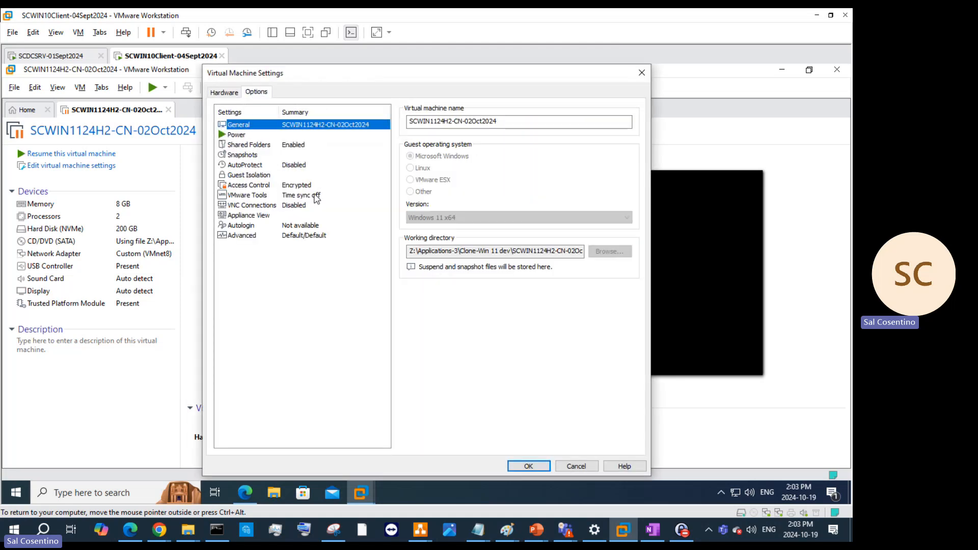
pyautogui.click(224, 92)
pyautogui.click(263, 196)
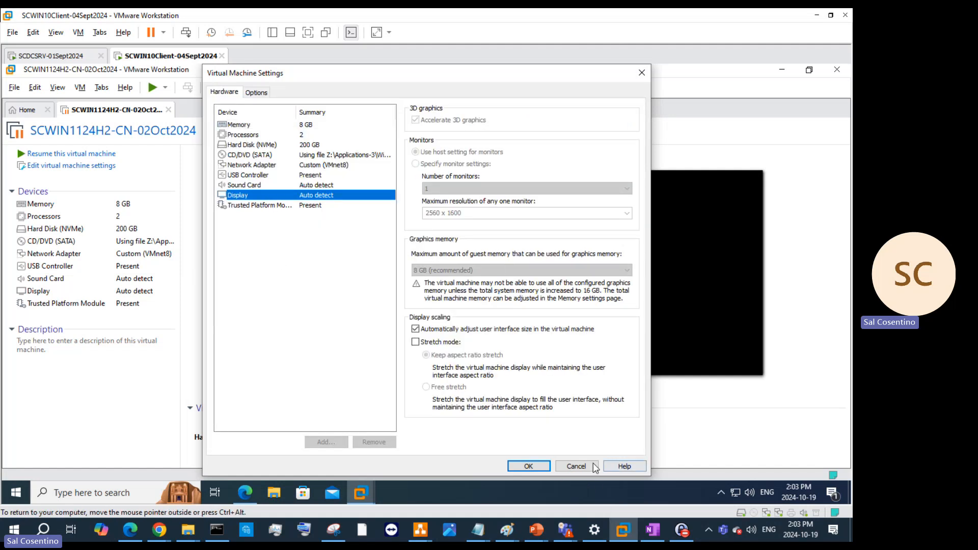
pyautogui.click(542, 465)
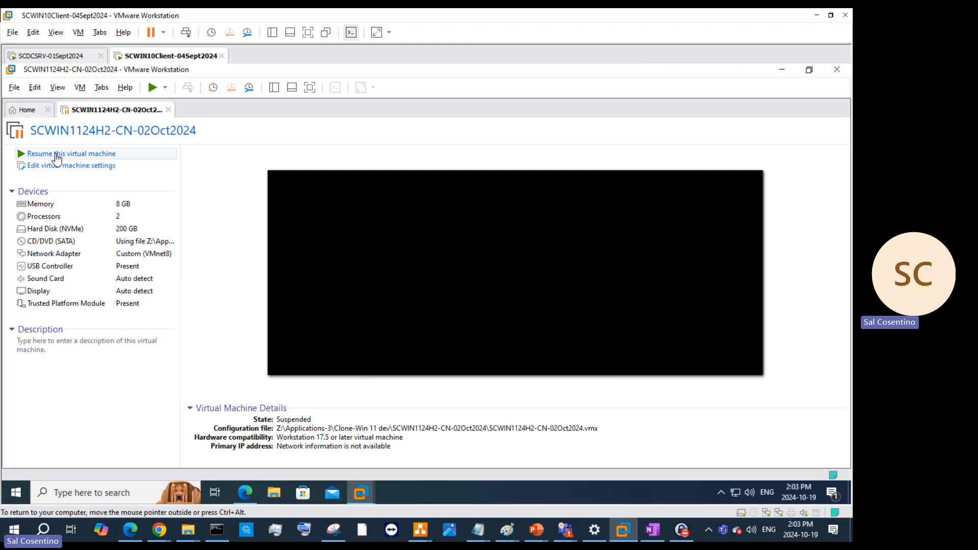
# Try to resume the virtual machine once more, accept the side channel mitigations hint, and cancel at the remote disk message
pyautogui.click(359, 253)
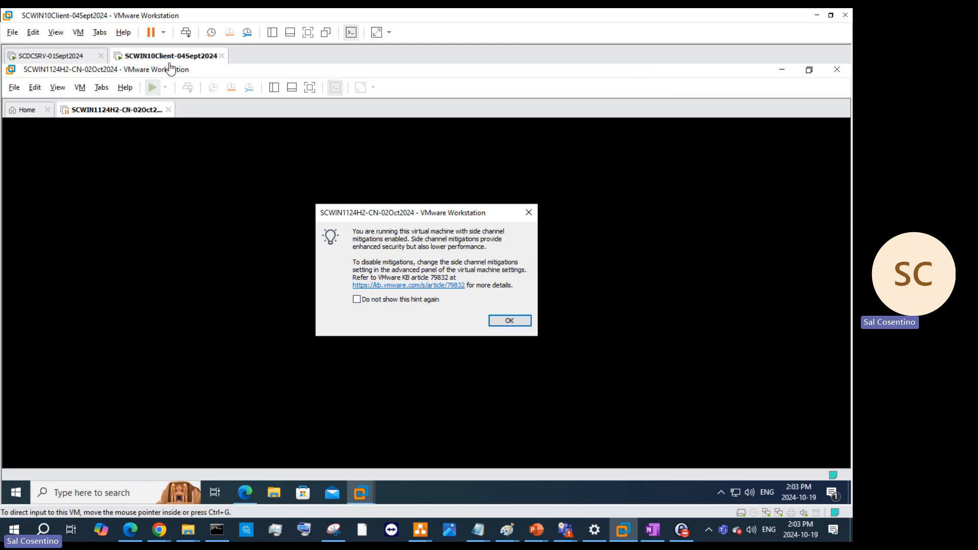
pyautogui.click(137, 110)
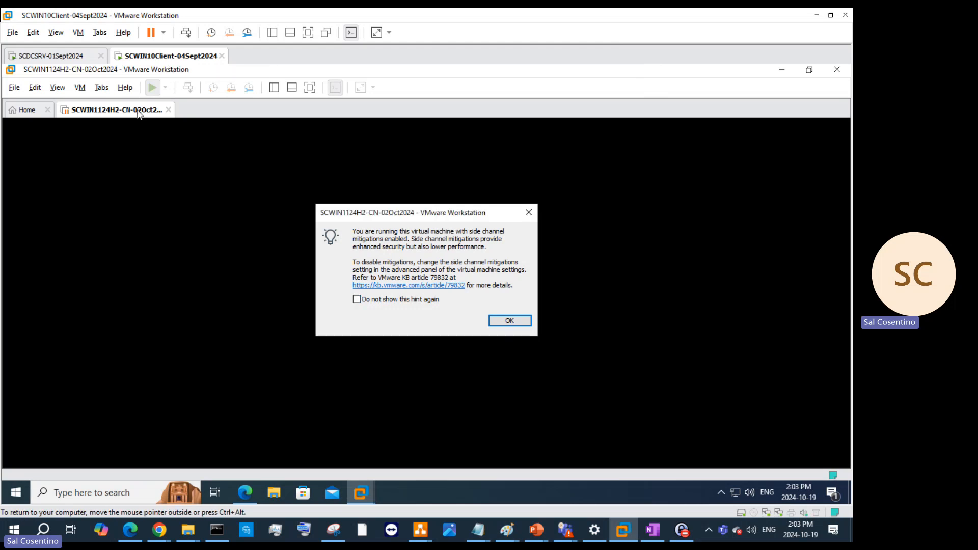
pyautogui.click(509, 321)
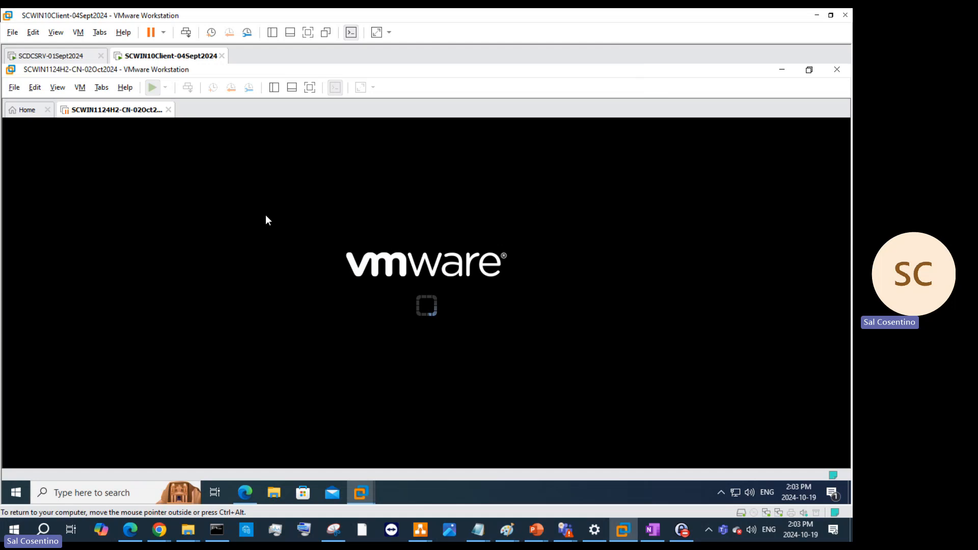
pyautogui.rightClick(123, 115)
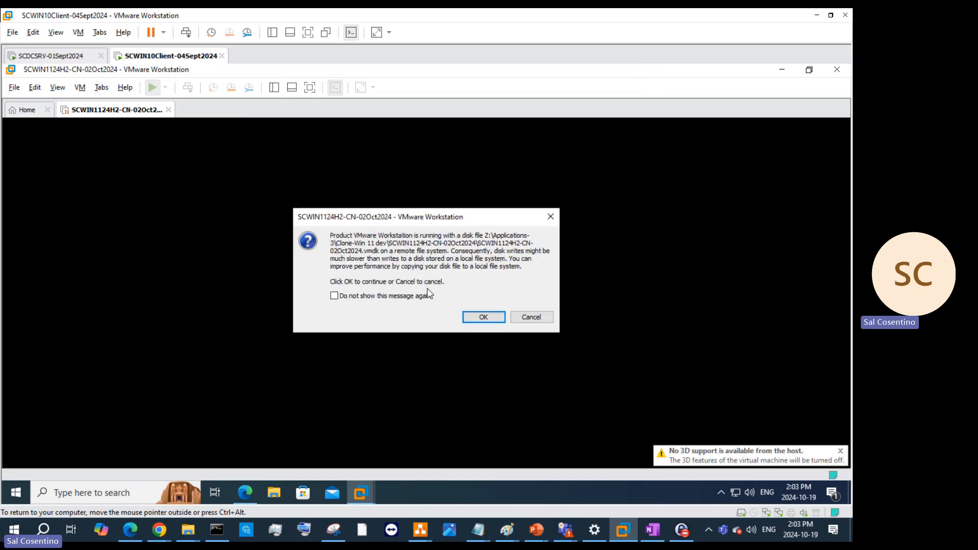
pyautogui.click(546, 320)
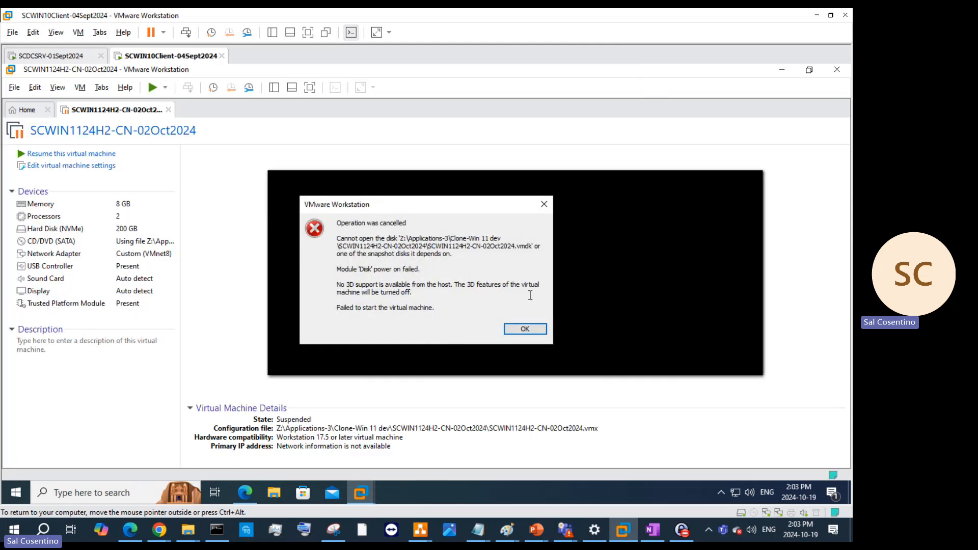
pyautogui.click(534, 330)
# Review the advanced, VMware Tools, AutoProtect, snapshot, shared folder, power and general options of the SCWIN1124H2-CN-02Oct2024 virtual machine
pyautogui.rightClick(125, 111)
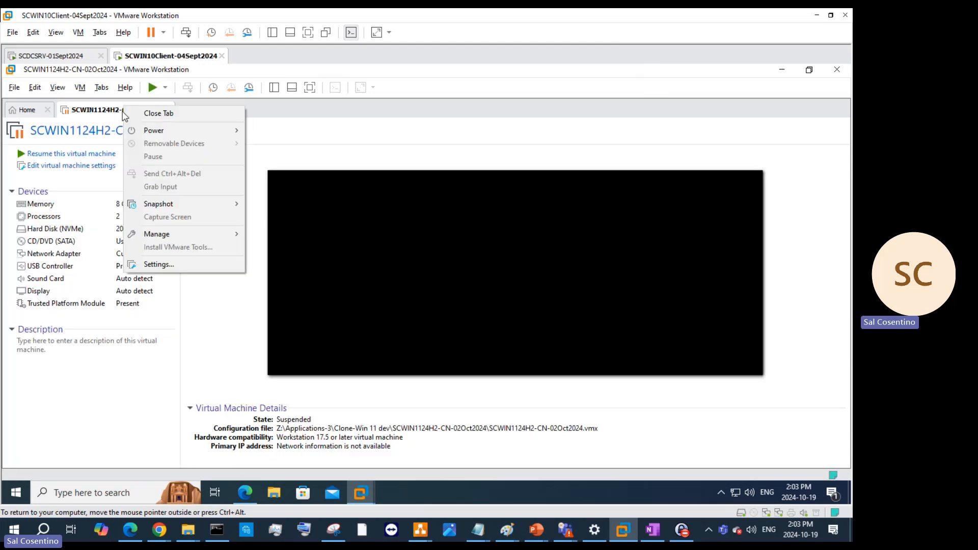
pyautogui.click(191, 262)
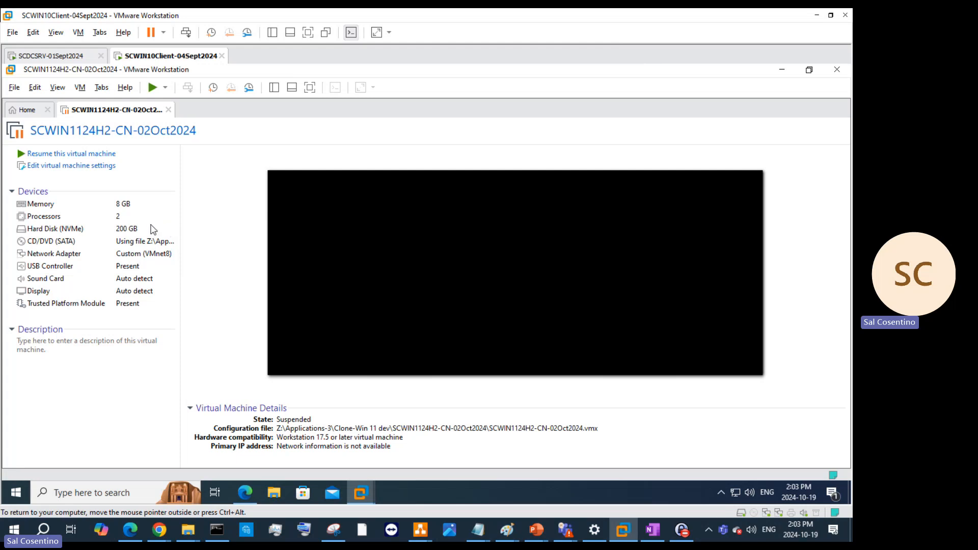
pyautogui.click(111, 166)
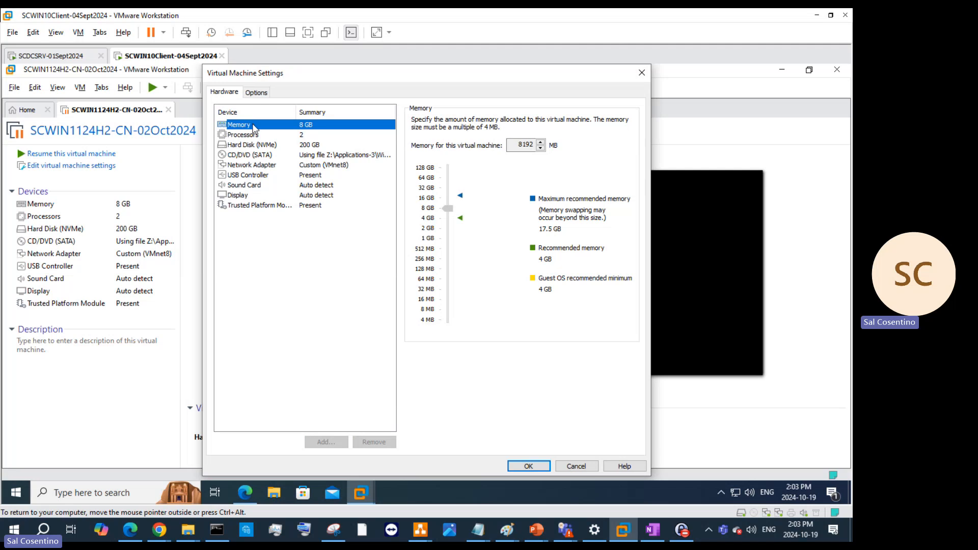
pyautogui.click(257, 93)
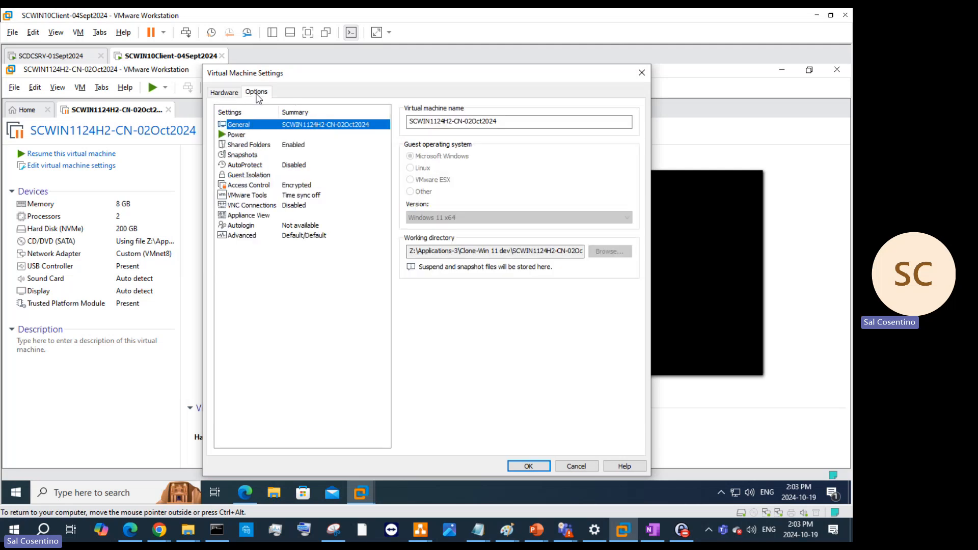
pyautogui.click(242, 236)
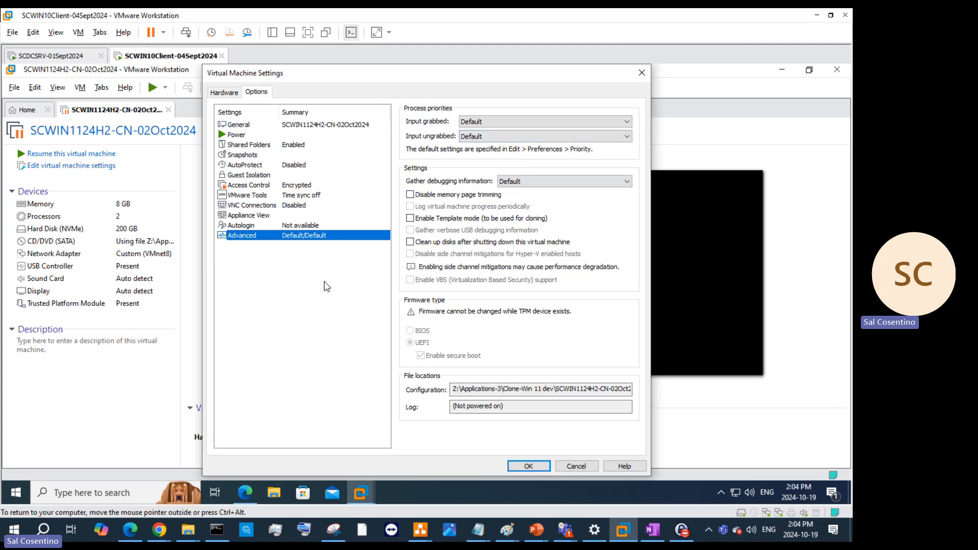
pyautogui.click(235, 196)
pyautogui.click(239, 169)
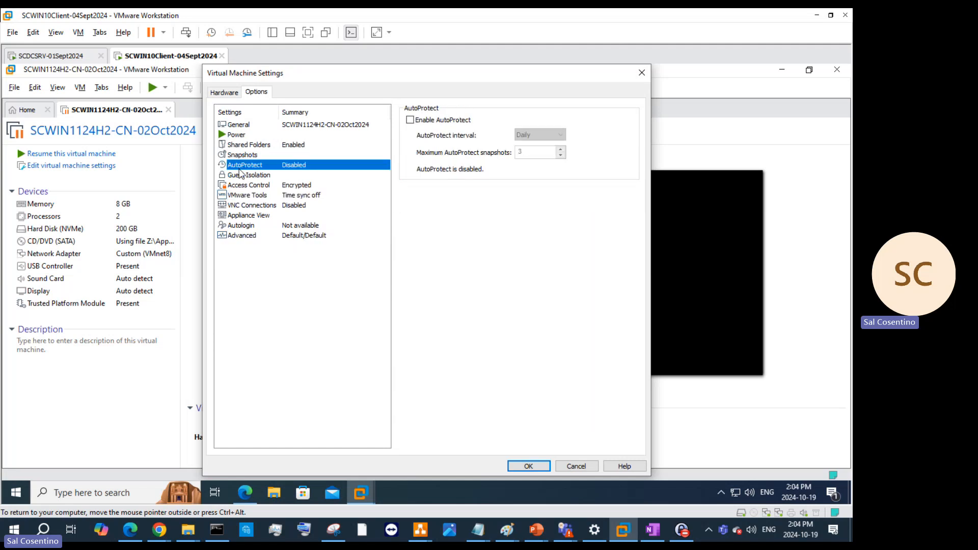
pyautogui.click(243, 156)
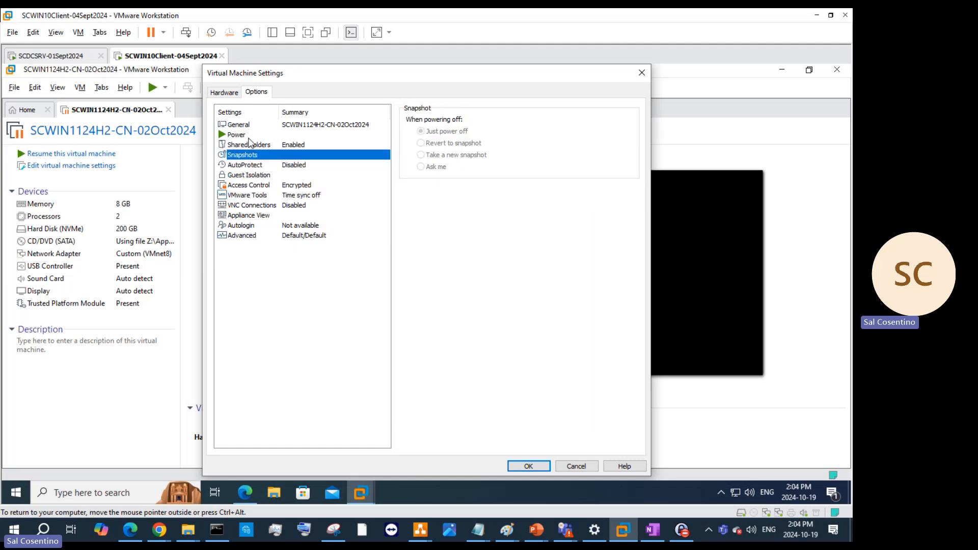
pyautogui.click(249, 144)
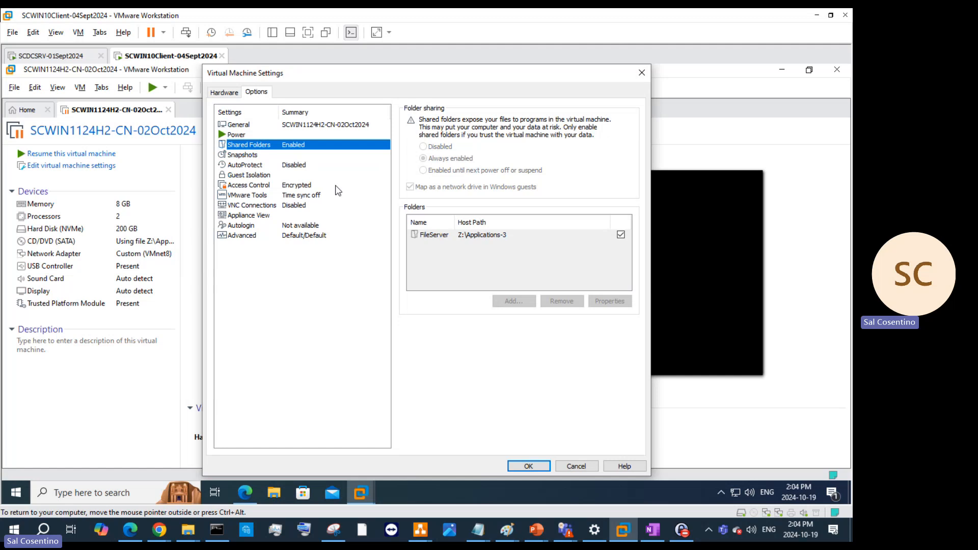
pyautogui.click(244, 137)
pyautogui.click(239, 125)
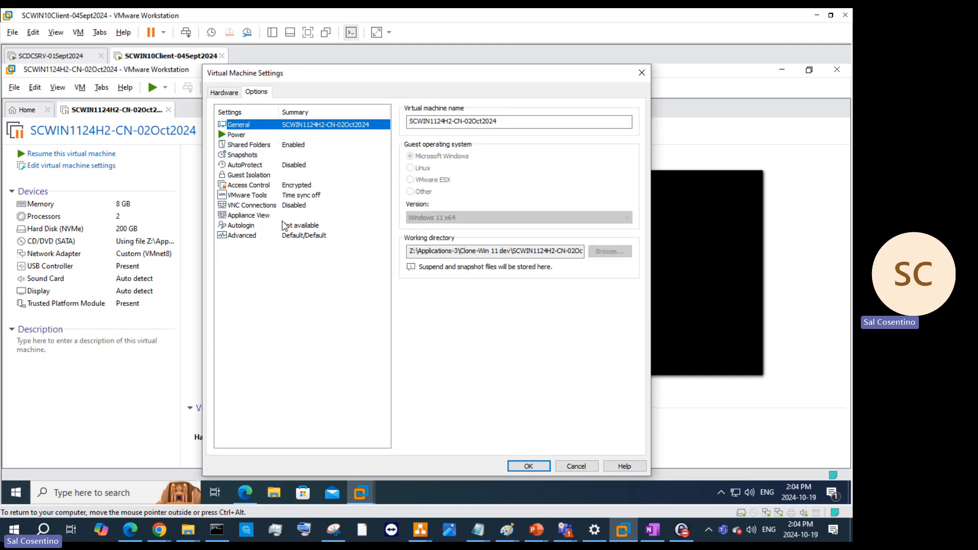
# Try enabling Template mode and disk clean-up after shutdown in the advanced options, and cancel the virtual machine settings
pyautogui.click(271, 240)
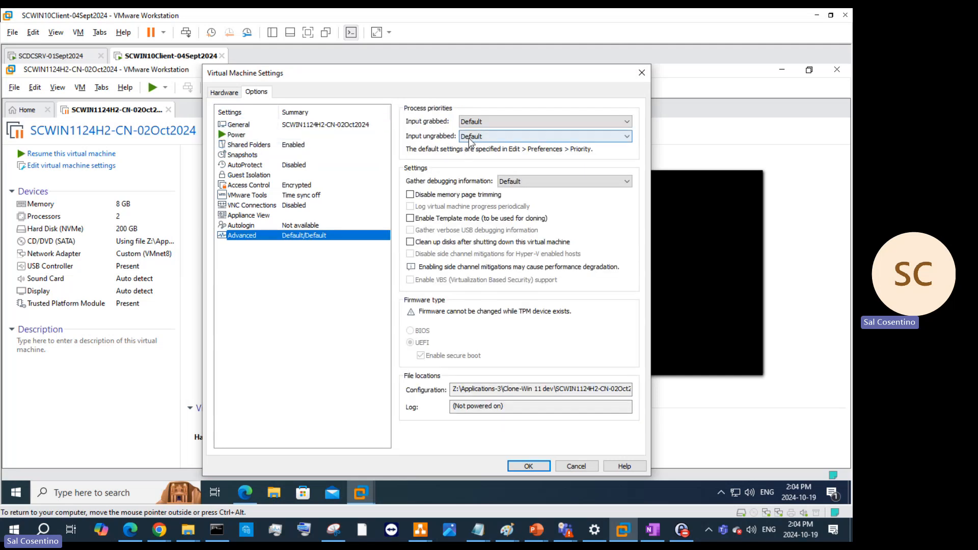
pyautogui.click(563, 183)
pyautogui.click(563, 184)
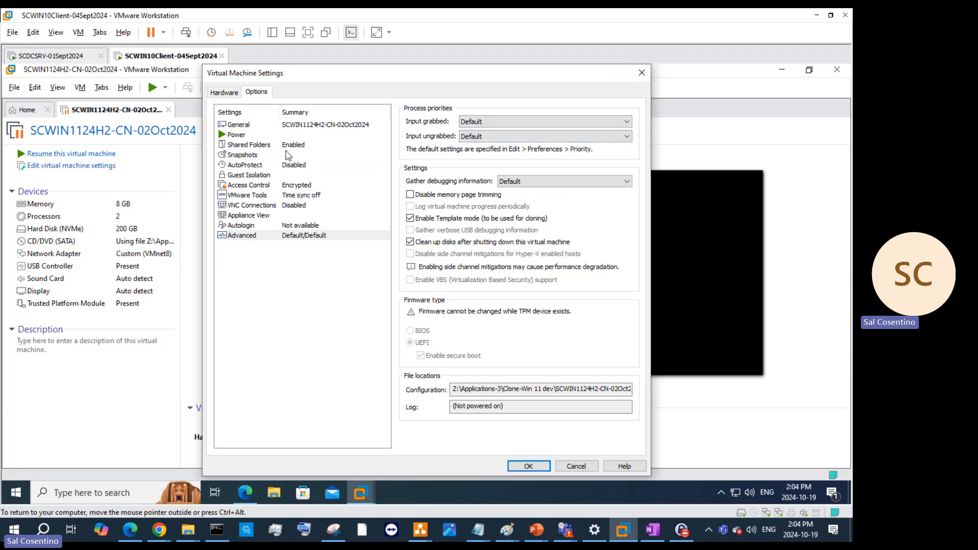
pyautogui.click(575, 466)
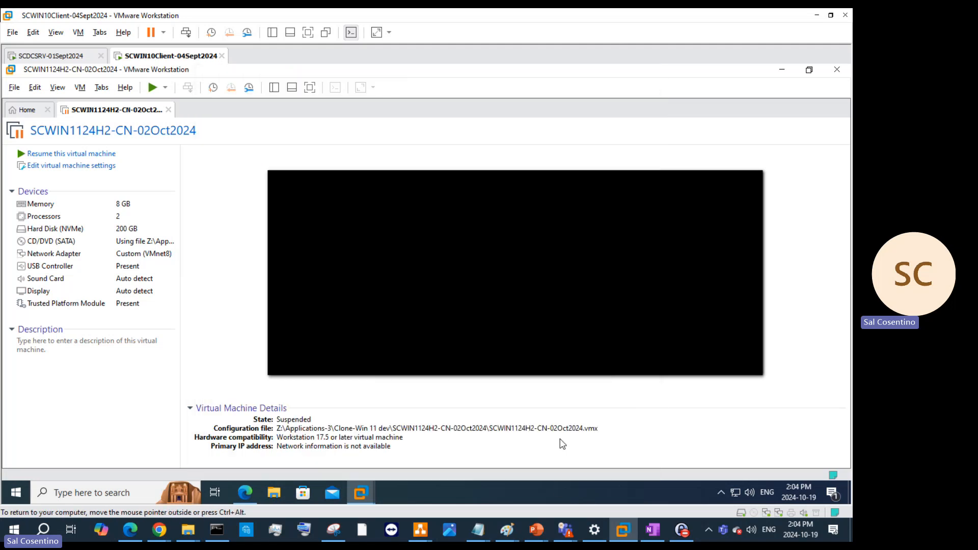
# Reopen the virtual machine's settings and review its hard disk, processors, USB controller, network adapter and CD/DVD hardware
pyautogui.rightClick(138, 109)
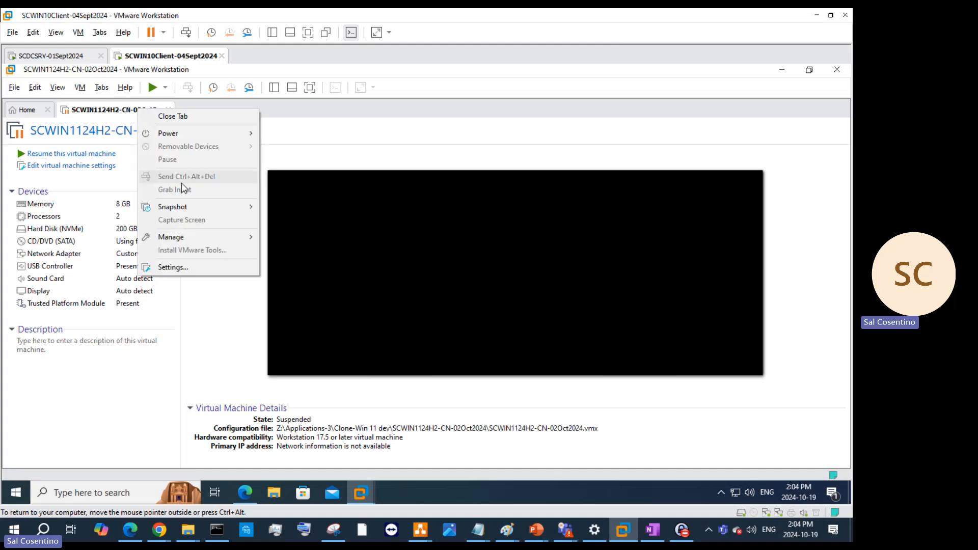
pyautogui.click(193, 267)
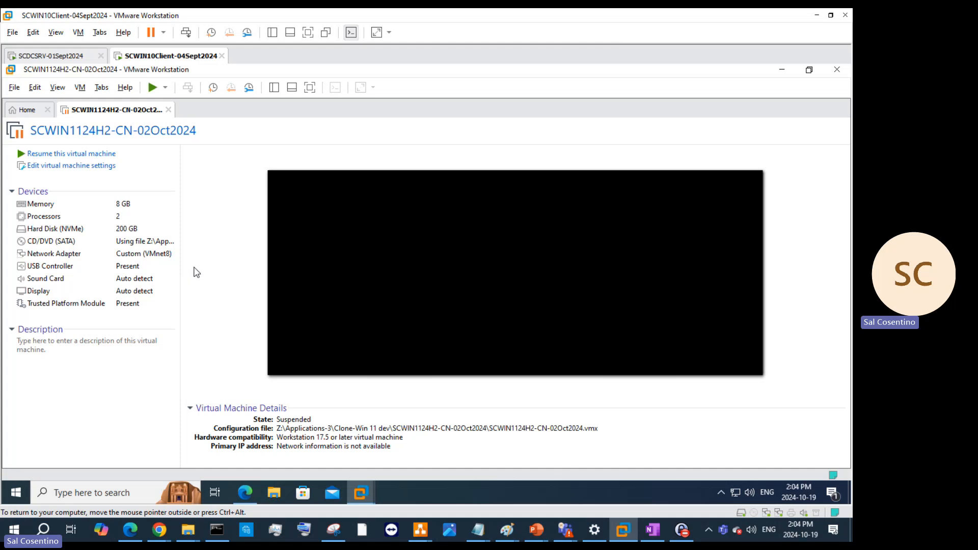
pyautogui.click(312, 145)
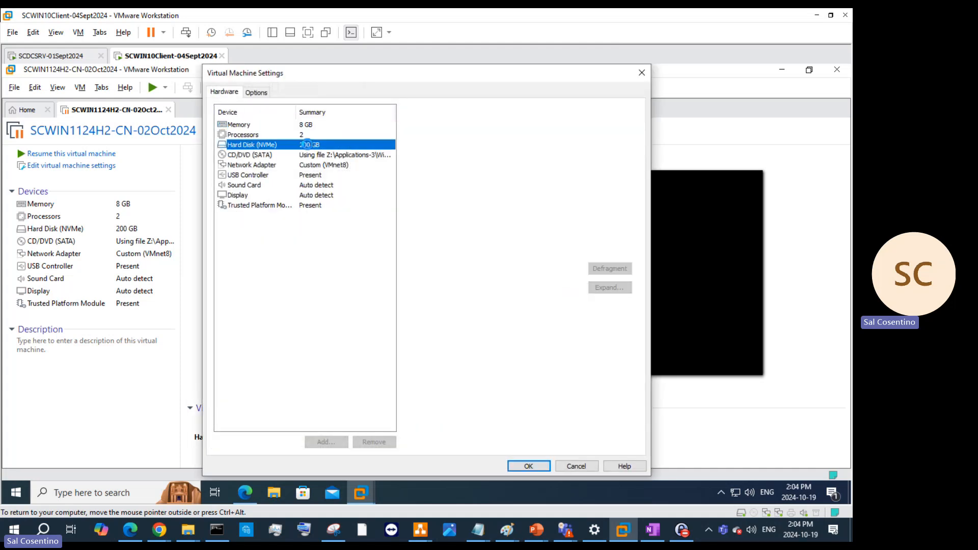
pyautogui.click(306, 134)
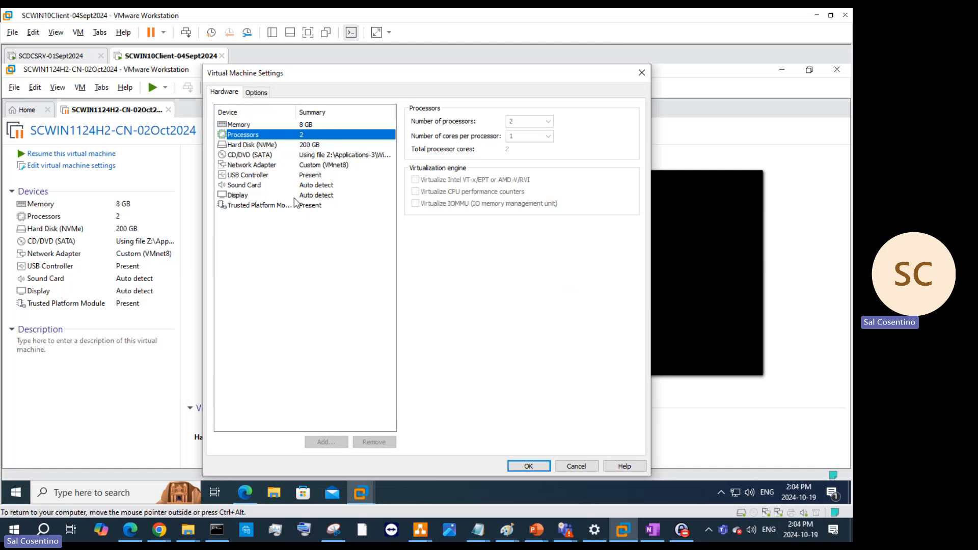
pyautogui.click(301, 176)
pyautogui.click(307, 166)
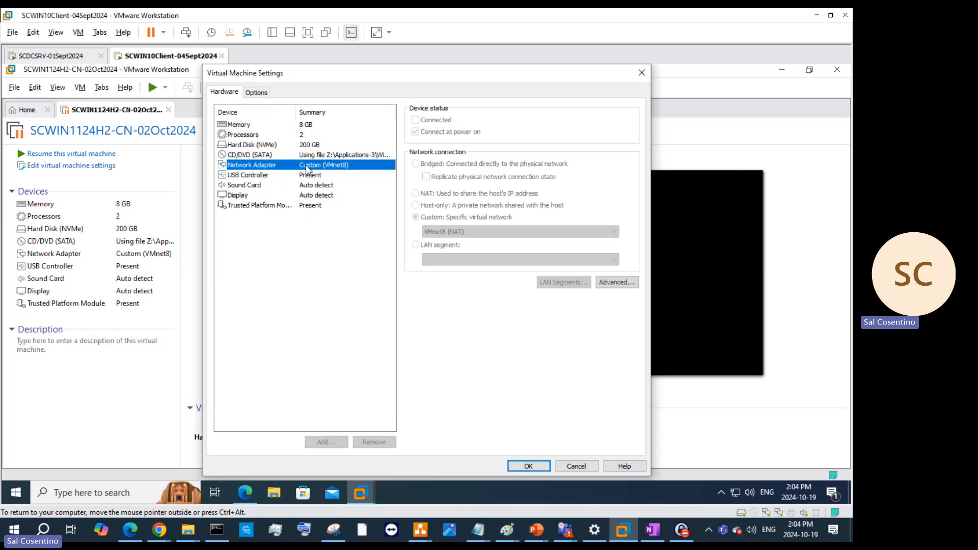
pyautogui.click(307, 154)
# Inspect the NVMe hard disk's details and advanced settings, and close the virtual machine settings without changes
pyautogui.click(305, 144)
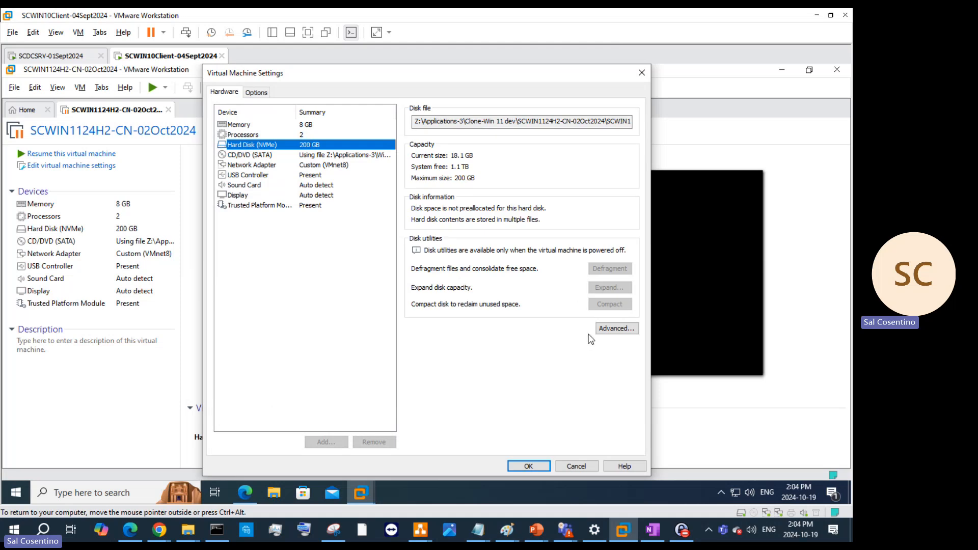
pyautogui.click(618, 330)
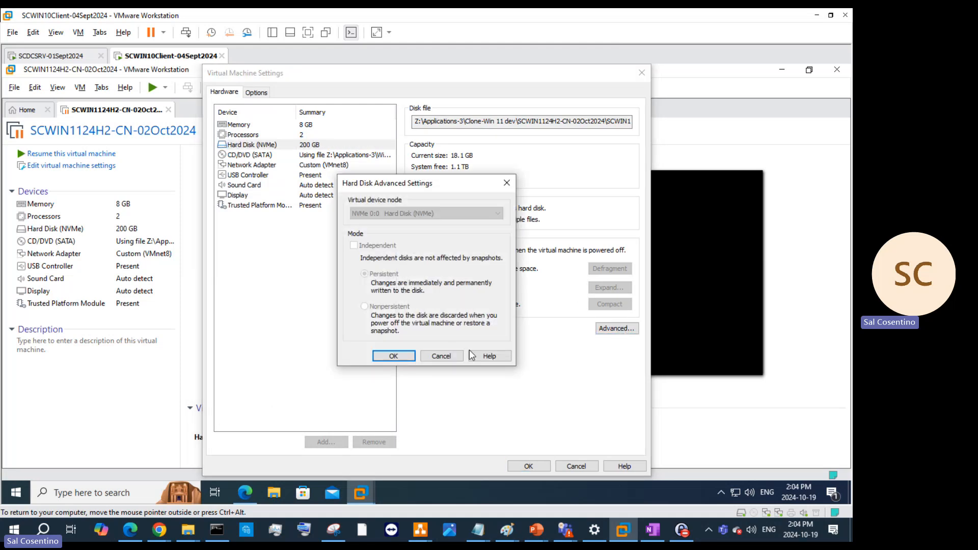
pyautogui.click(442, 356)
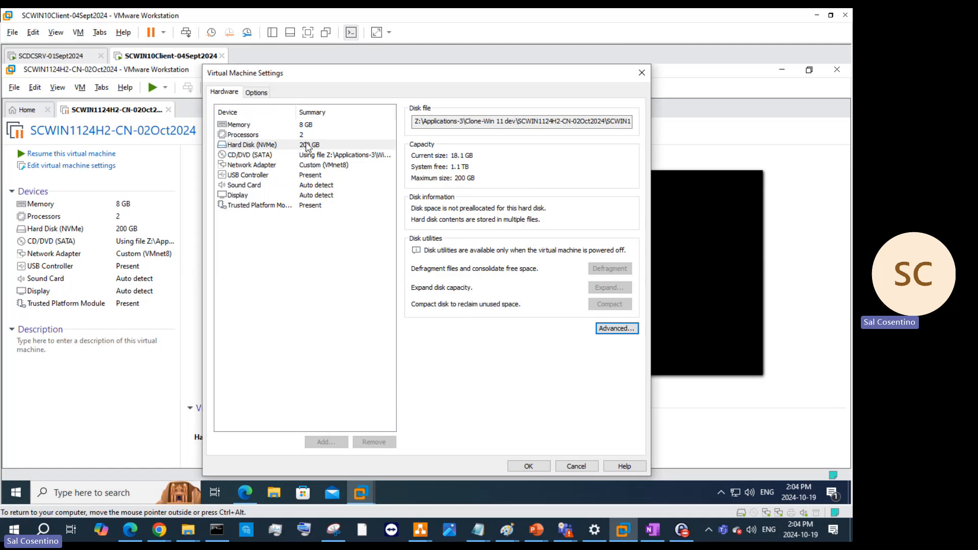
pyautogui.click(576, 466)
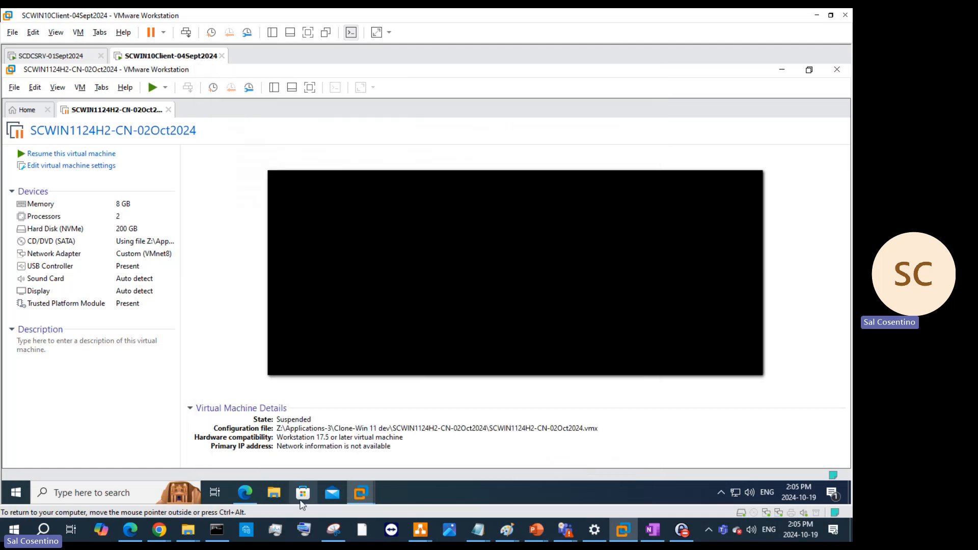
# Switch to File Explorer in the Windows 10 virtual machine and check the Documents folder, including C:\Users\TorontoAdmin\Documents
pyautogui.click(263, 499)
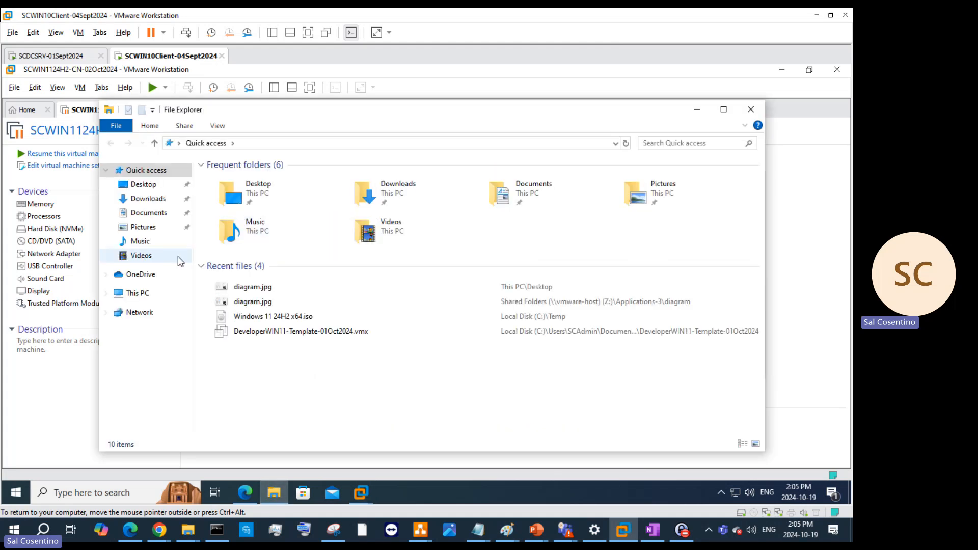
pyautogui.click(161, 214)
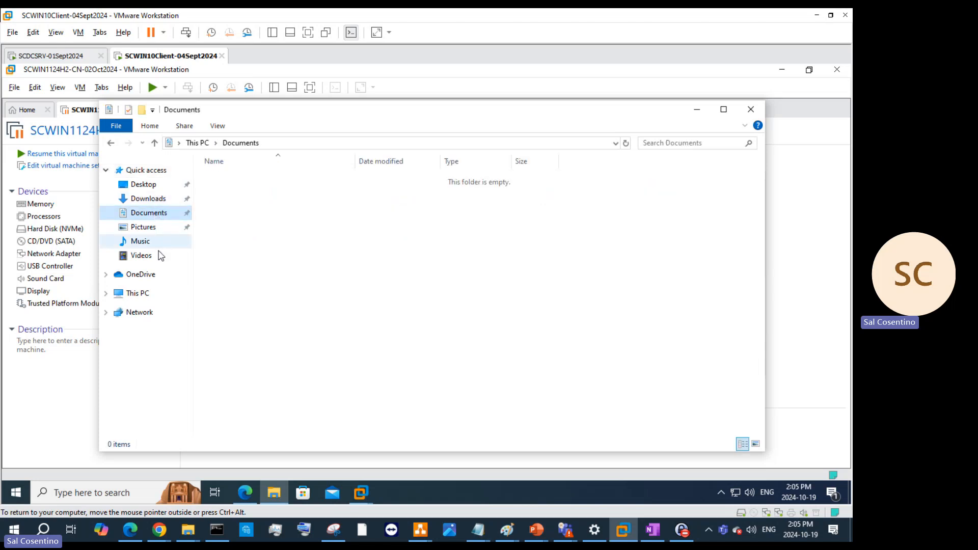
pyautogui.click(154, 293)
pyautogui.doubleClick(291, 314)
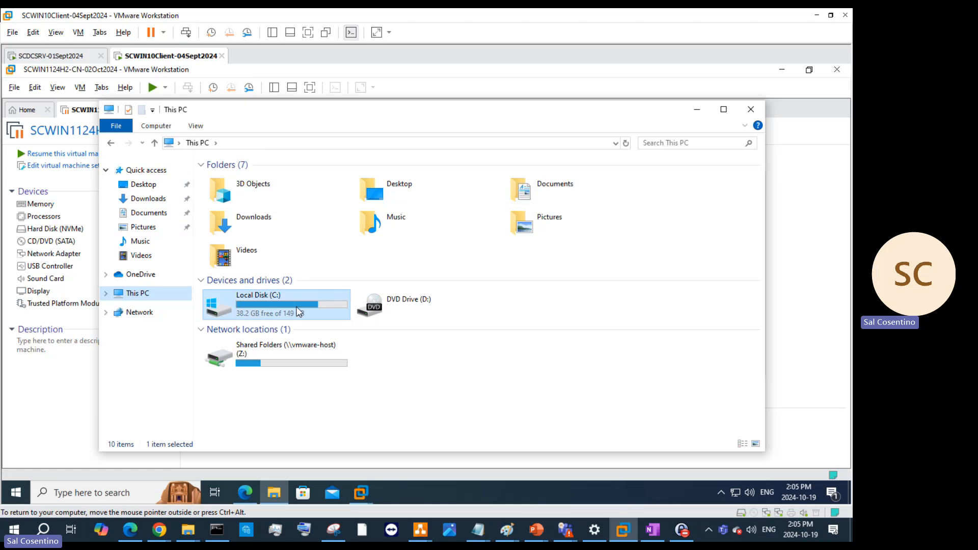
pyautogui.doubleClick(244, 280)
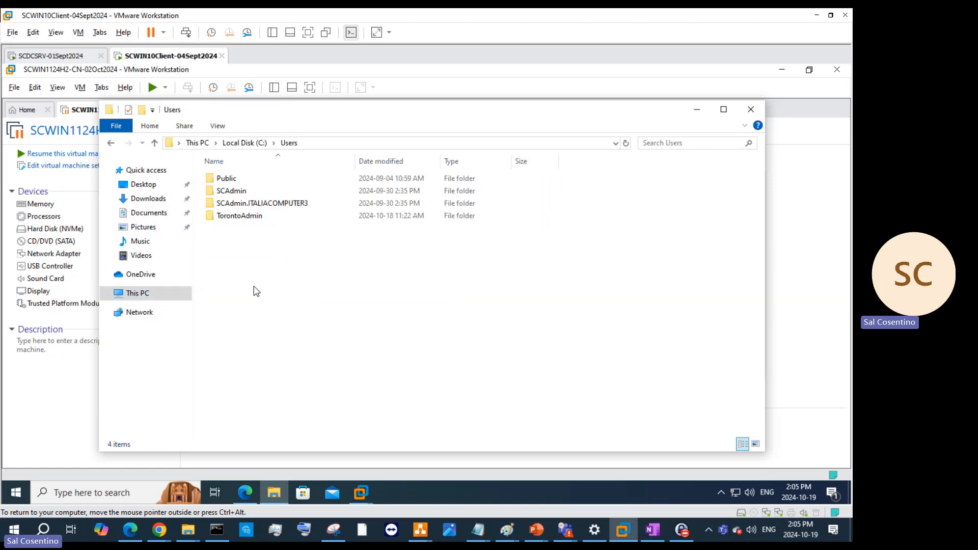
pyautogui.doubleClick(255, 216)
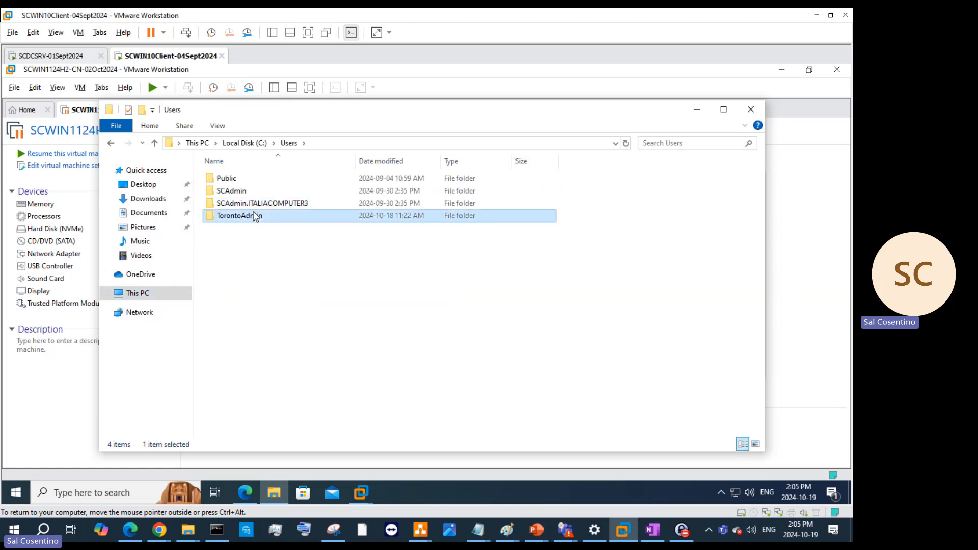
pyautogui.click(250, 219)
pyautogui.doubleClick(249, 219)
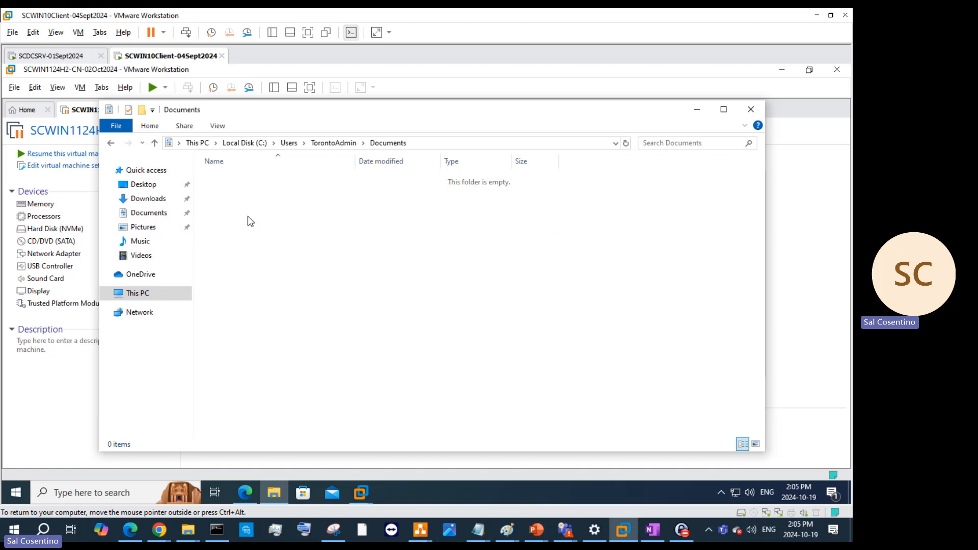
# Check the contents of TorontoAdmin's Downloads folder and close File Explorer
pyautogui.click(321, 143)
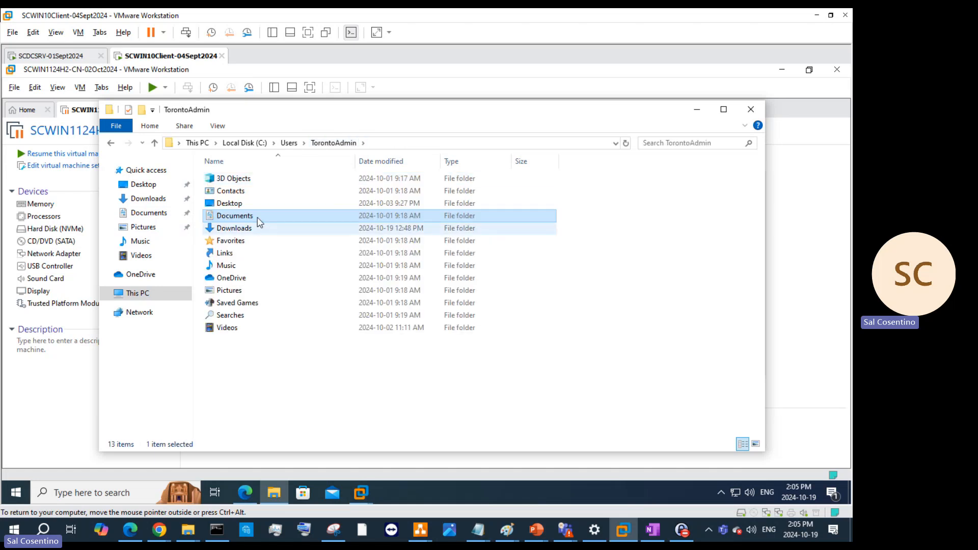
pyautogui.doubleClick(241, 229)
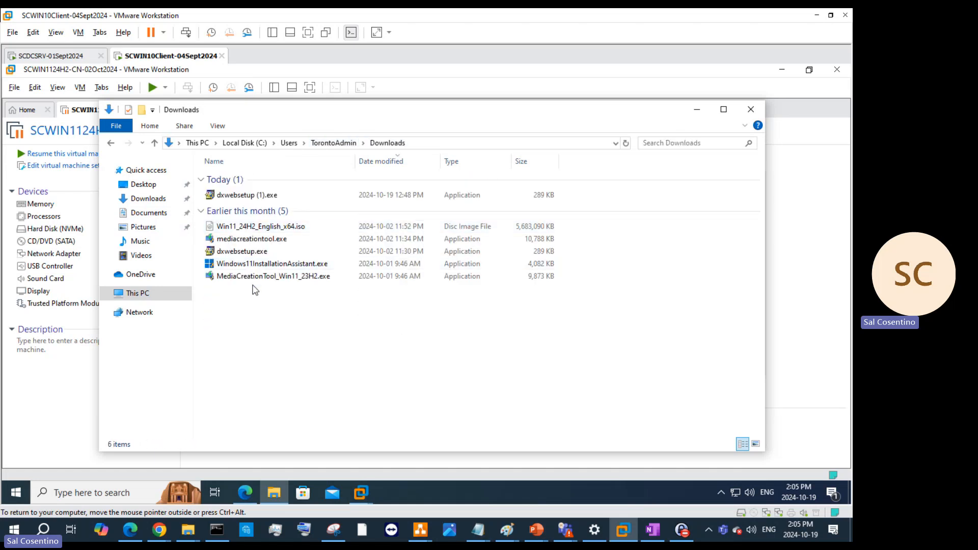
pyautogui.click(747, 115)
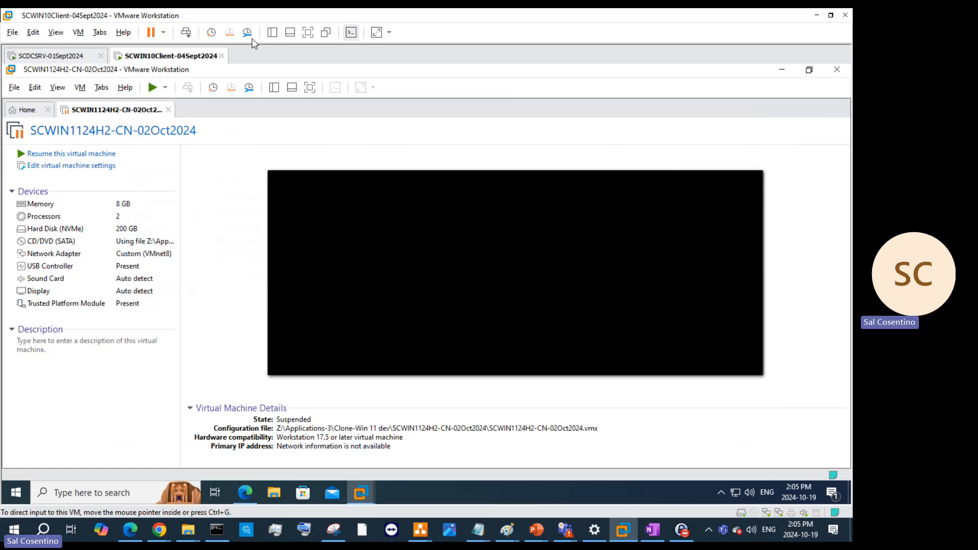
pyautogui.rightClick(172, 55)
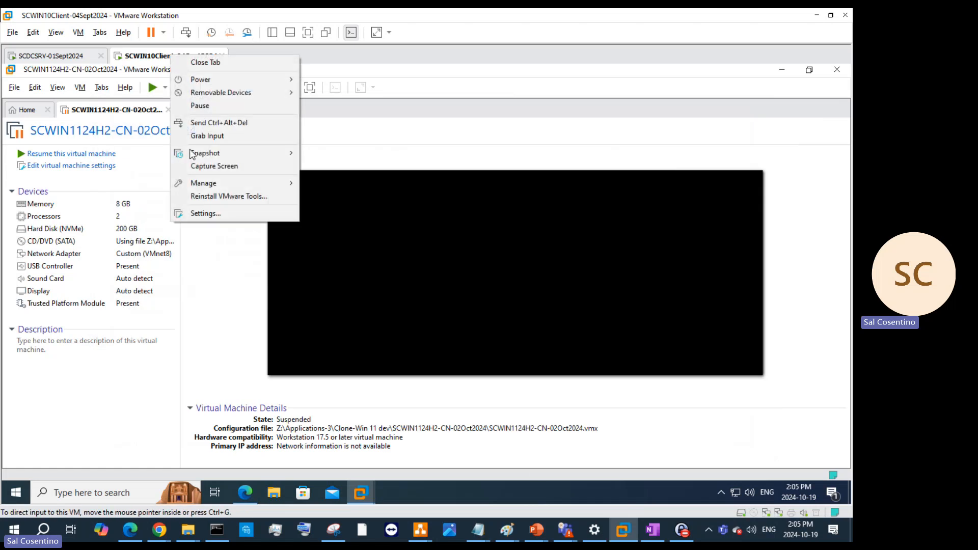
pyautogui.click(127, 112)
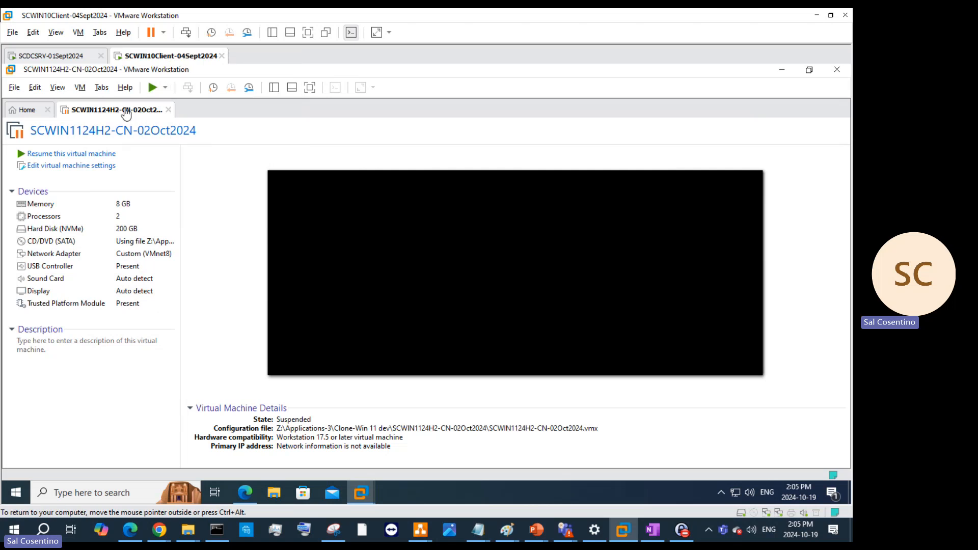
# Switch to File Explorer and open the VMWare folder on the shared Z: drive
pyautogui.click(275, 493)
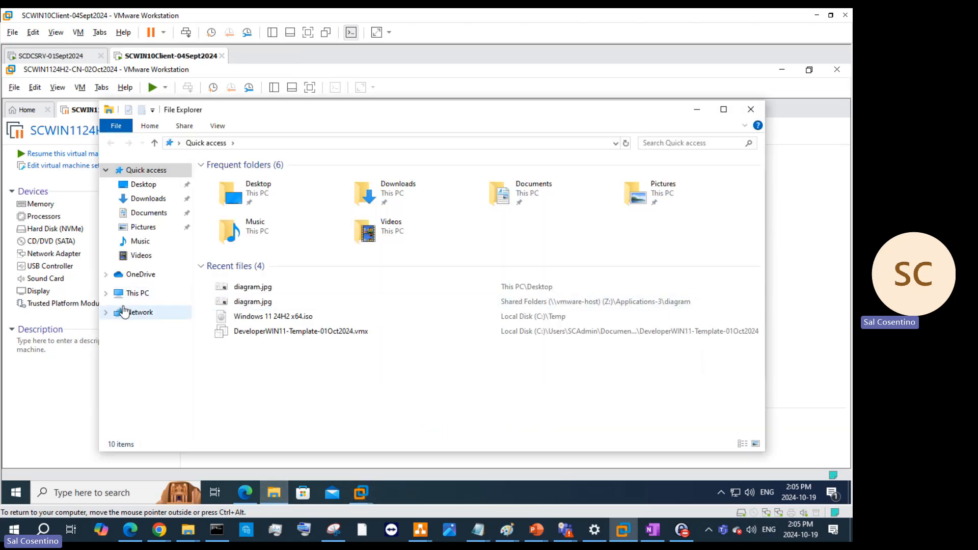
pyautogui.click(135, 293)
pyautogui.click(309, 360)
pyautogui.doubleClick(310, 360)
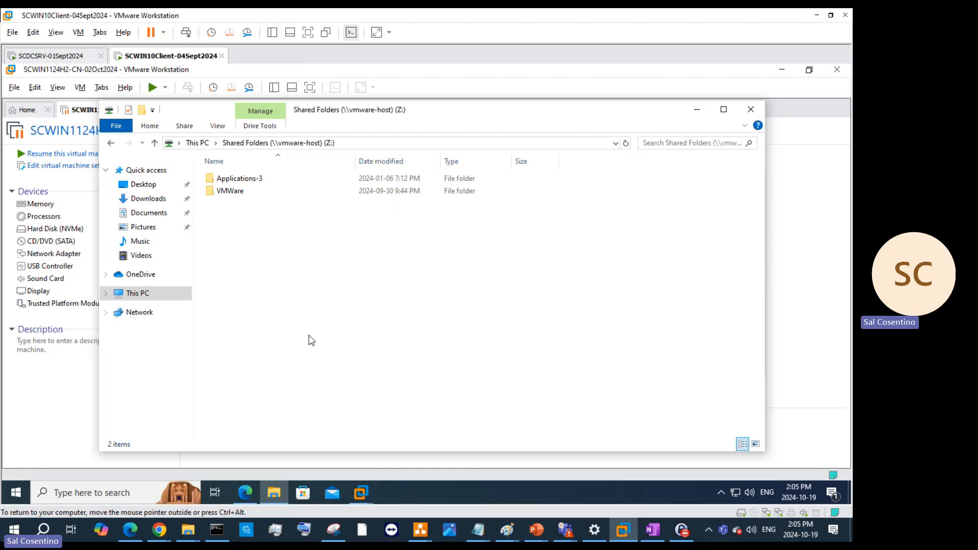
pyautogui.doubleClick(236, 191)
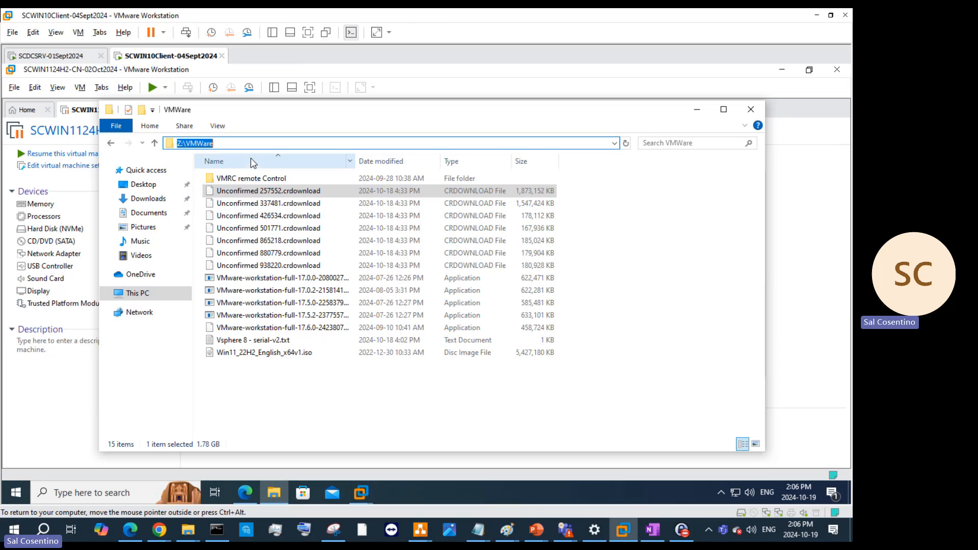
# Open the folder Applications-3\Clone-Win 11 dev\SCWIN1124H2-CN-02Oct2024 on the shared Z: drive
pyautogui.click(155, 143)
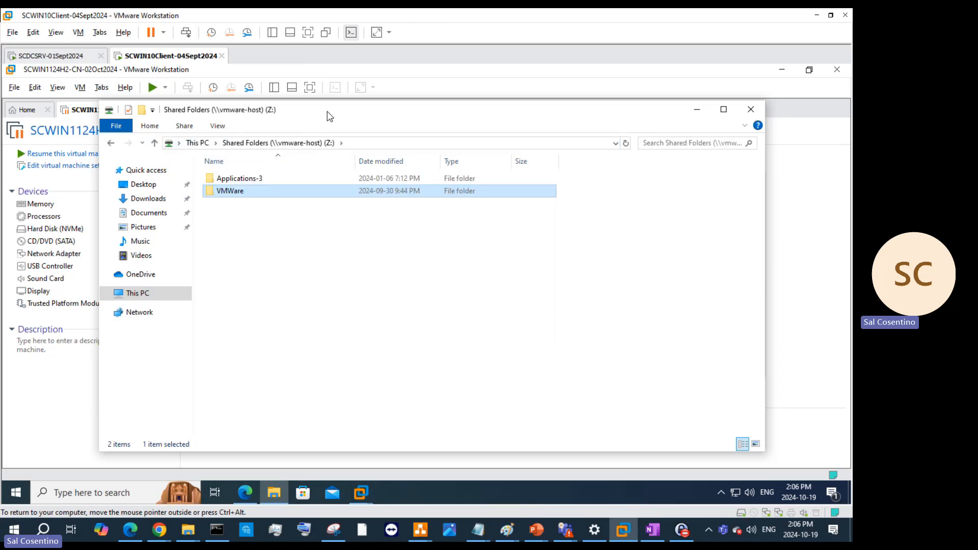
pyautogui.moveTo(330, 115); pyautogui.dragTo(354, 65)
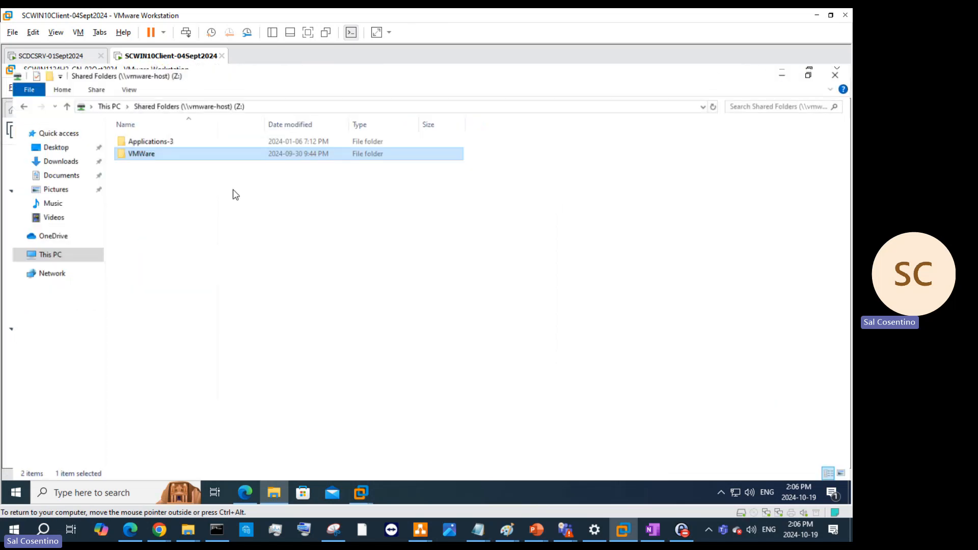
pyautogui.doubleClick(163, 137)
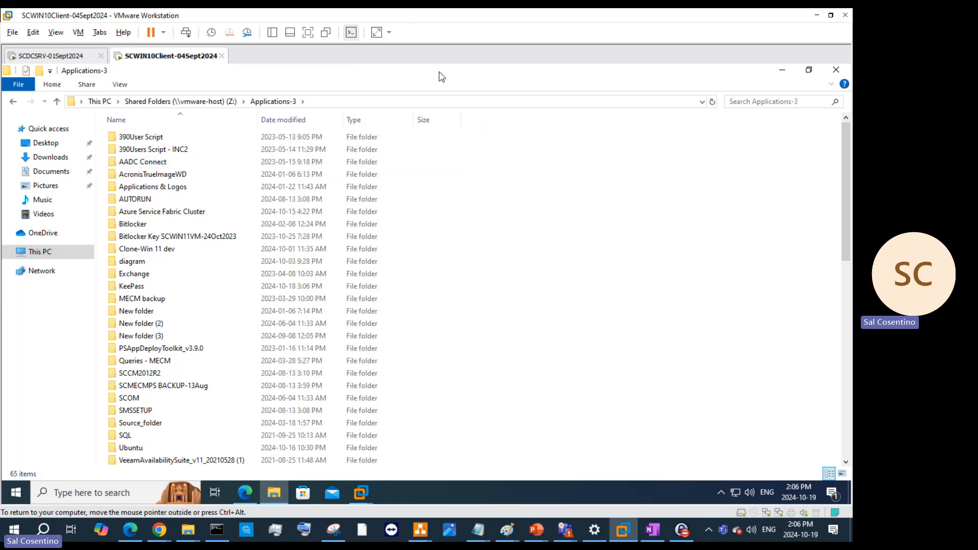
pyautogui.moveTo(443, 77); pyautogui.dragTo(370, 84)
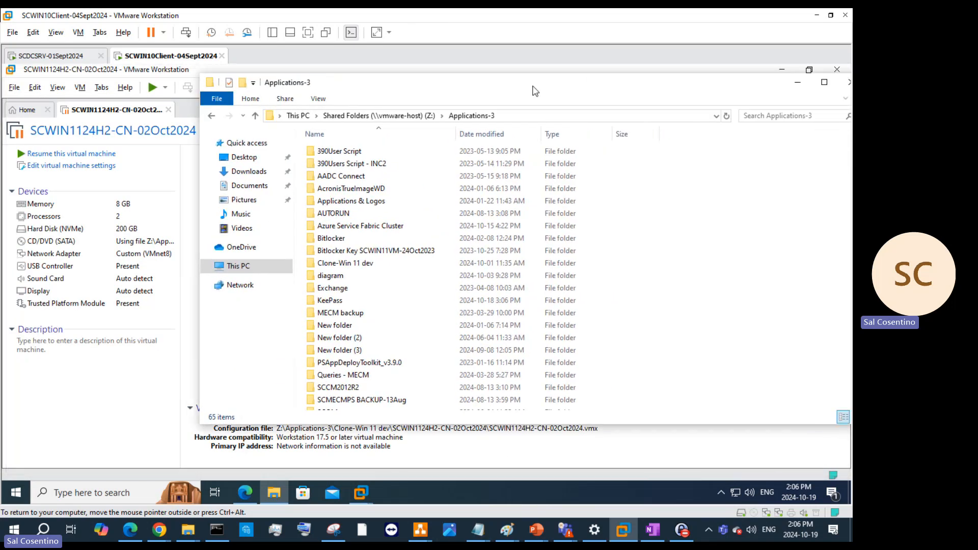
pyautogui.doubleClick(334, 264)
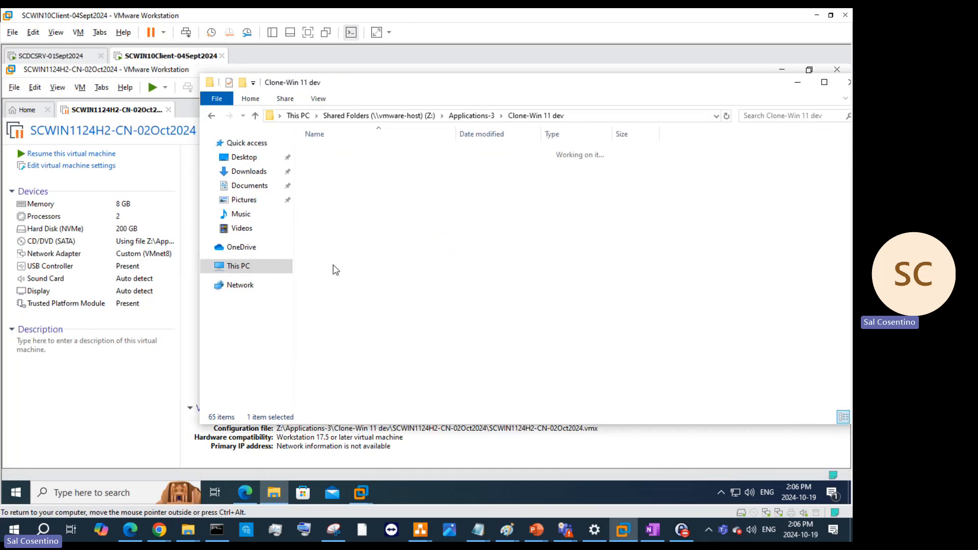
pyautogui.moveTo(563, 85); pyautogui.dragTo(583, 71)
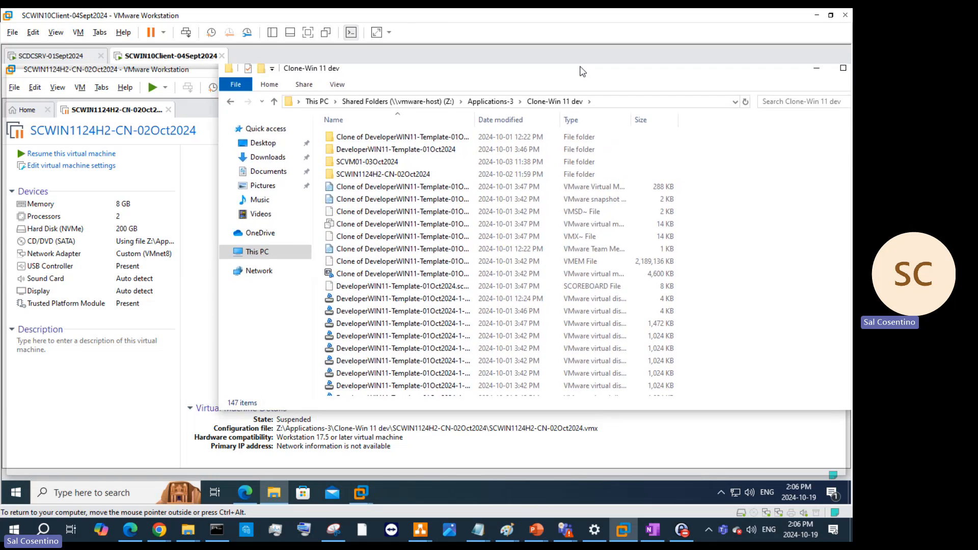
pyautogui.doubleClick(583, 72)
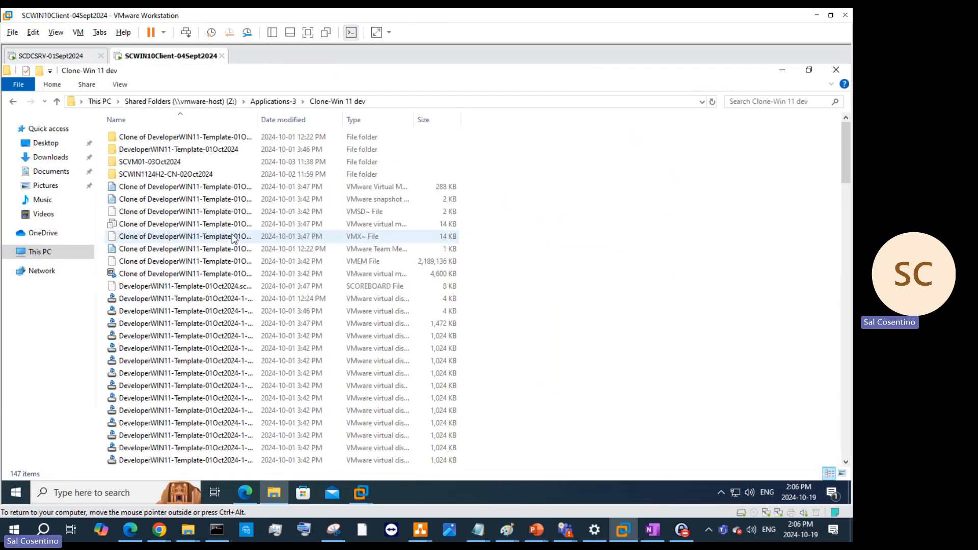
pyautogui.doubleClick(176, 175)
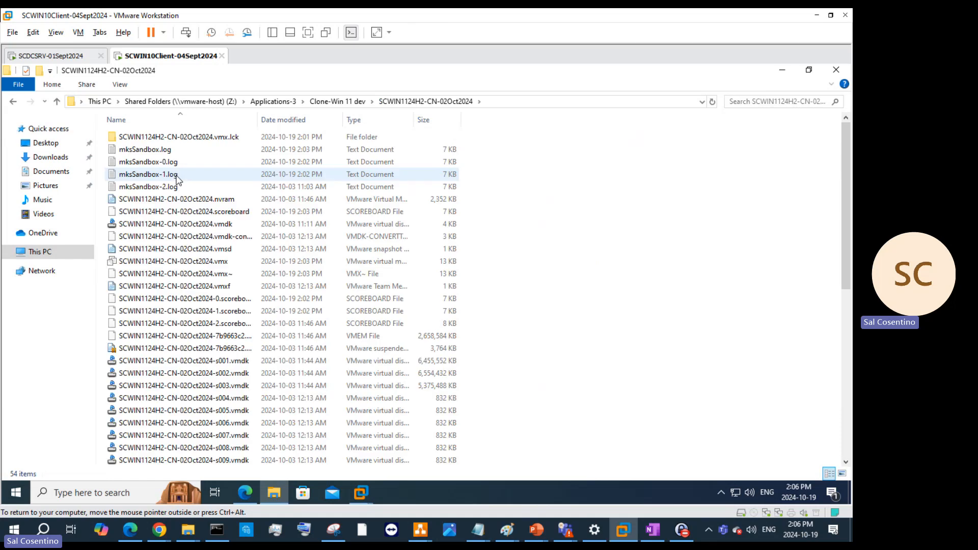
# Delete the SCWIN1124H2-CN-02Oct2024.vmx.lck lock folder
pyautogui.click(212, 138)
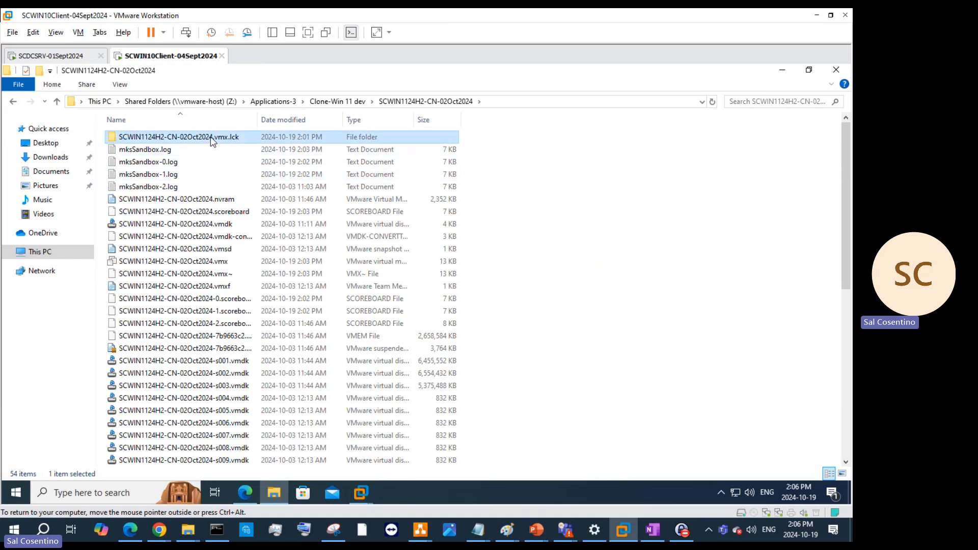
pyautogui.rightClick(212, 138)
pyautogui.click(265, 299)
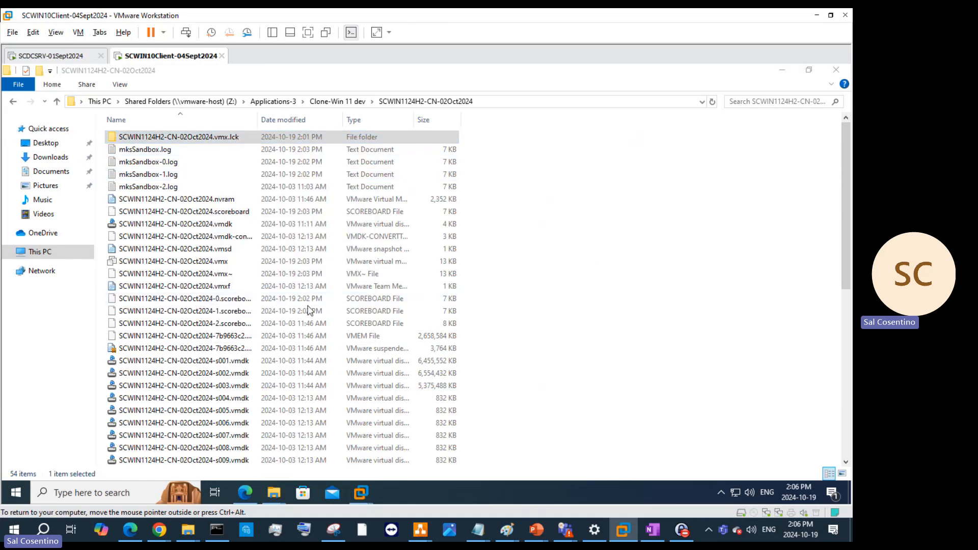
pyautogui.click(472, 326)
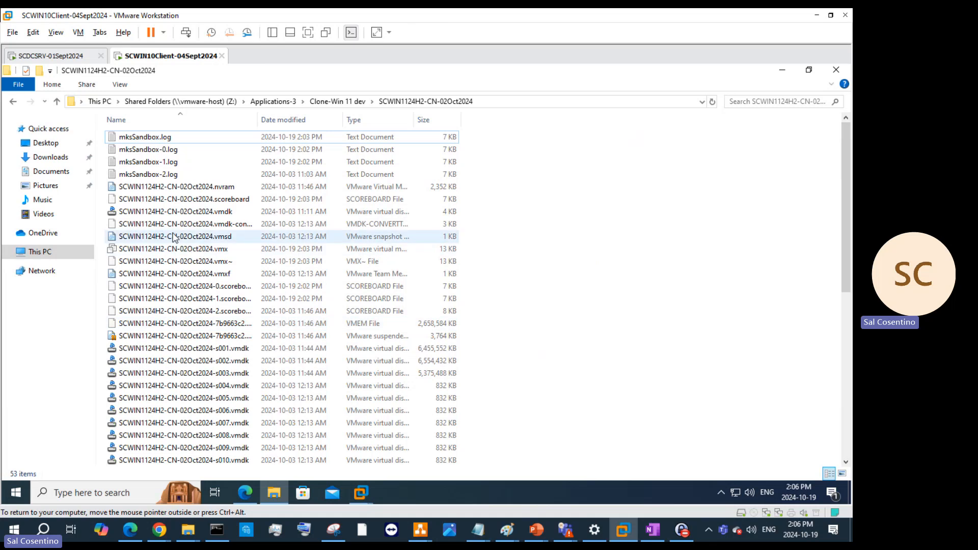
# Open SCWIN1124H2-CN-02Oct2024.vmx with VMware Workstation
pyautogui.click(192, 250)
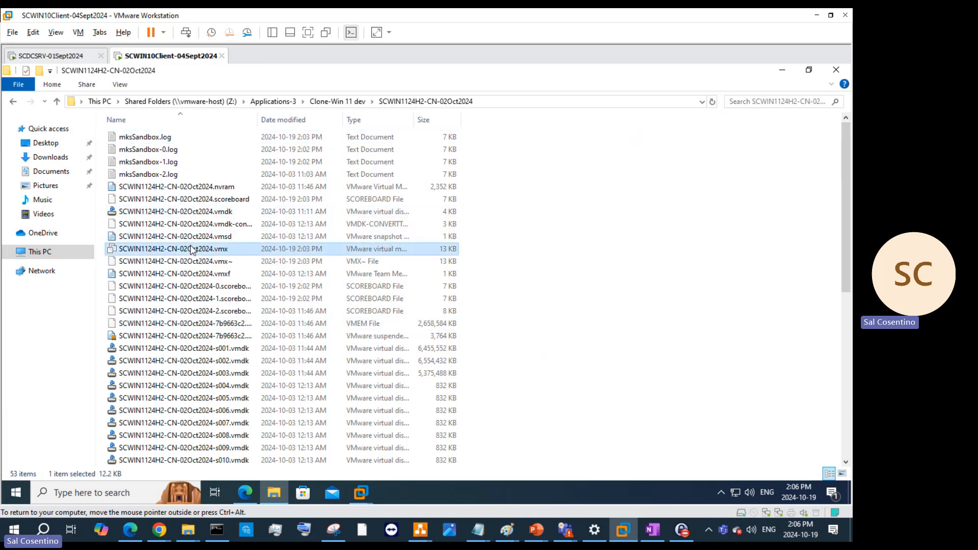
pyautogui.doubleClick(193, 250)
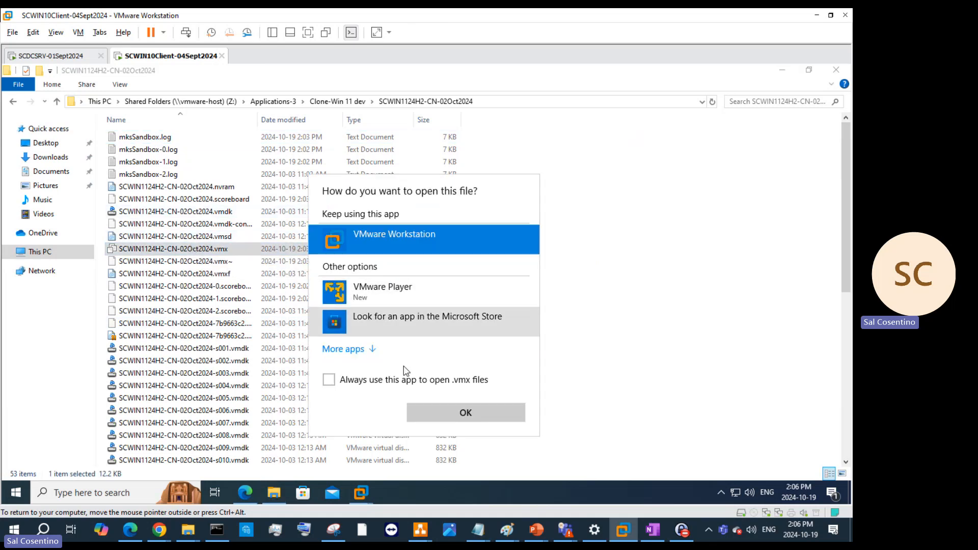
pyautogui.click(441, 414)
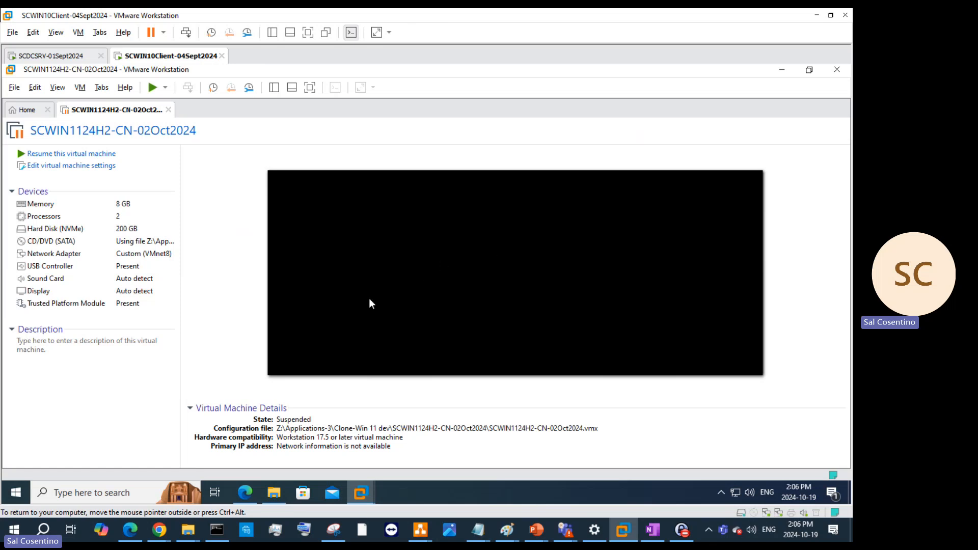
# Check the memory and processor settings of the SCWIN1124H2-CN-02Oct2024 virtual machine and close them without changes
pyautogui.click(81, 171)
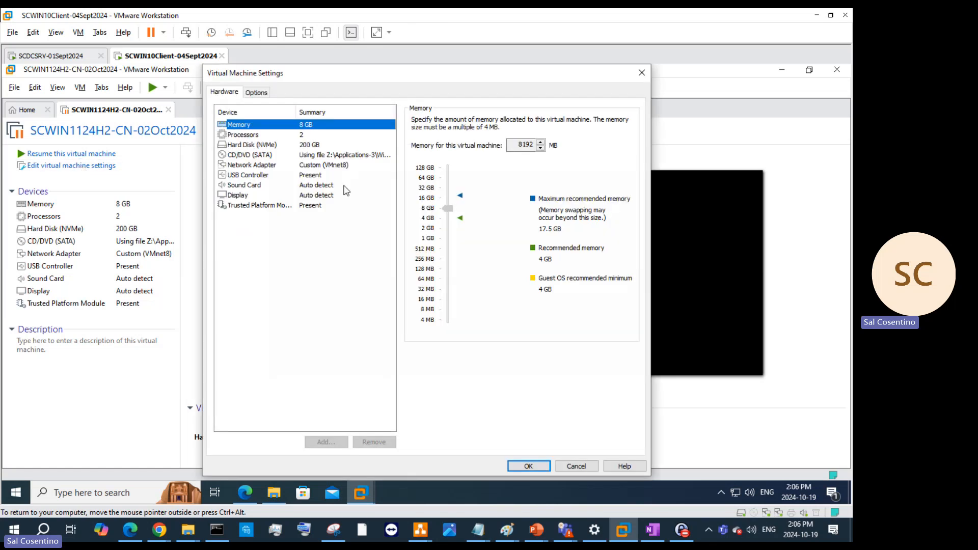
pyautogui.click(296, 136)
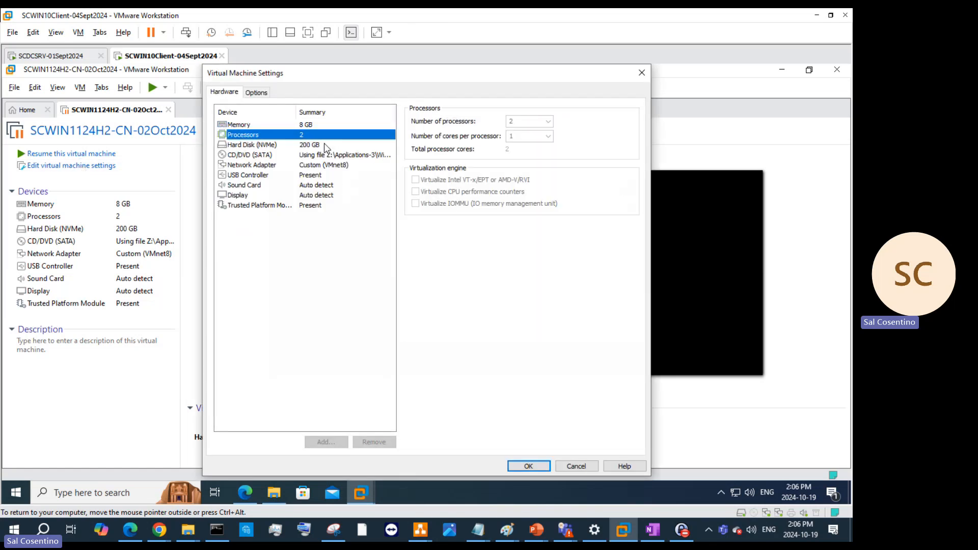
pyautogui.click(641, 74)
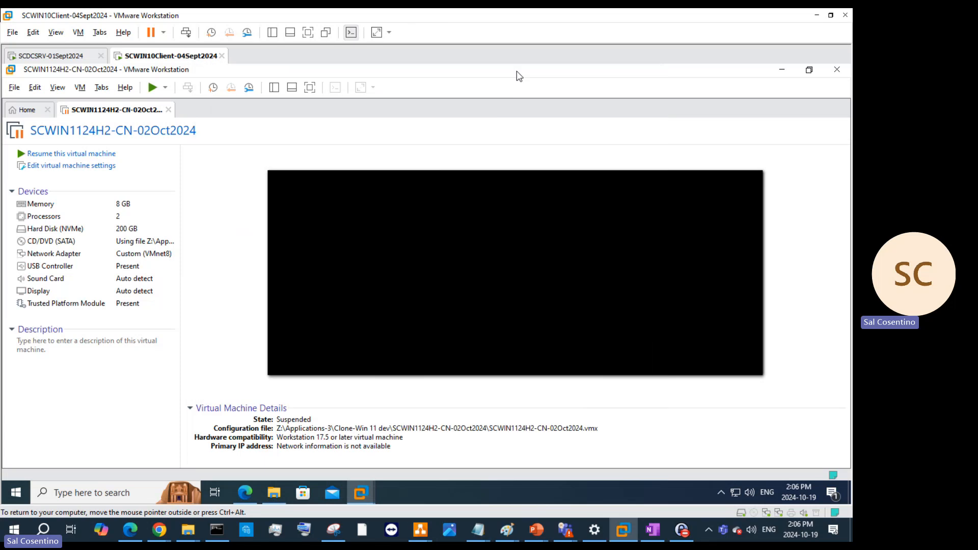
# Check the memory and processor settings of the host's SCWIN10Client-04Sept2024 virtual machine and cancel without changes
pyautogui.rightClick(211, 56)
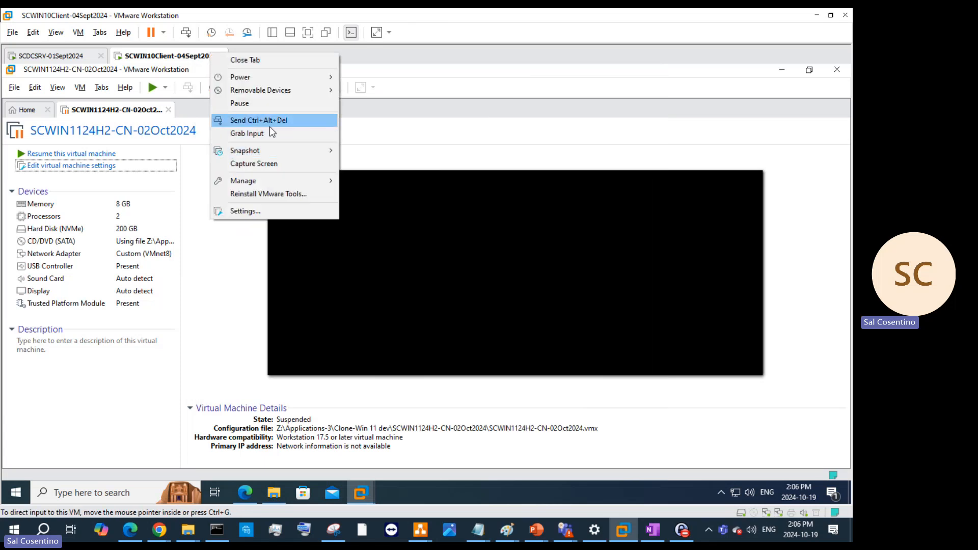
pyautogui.click(273, 212)
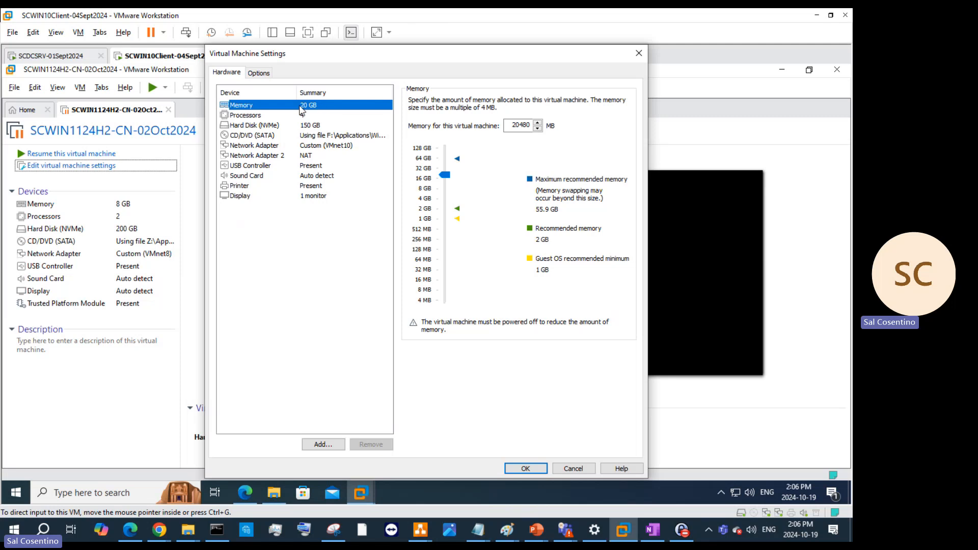
pyautogui.click(293, 116)
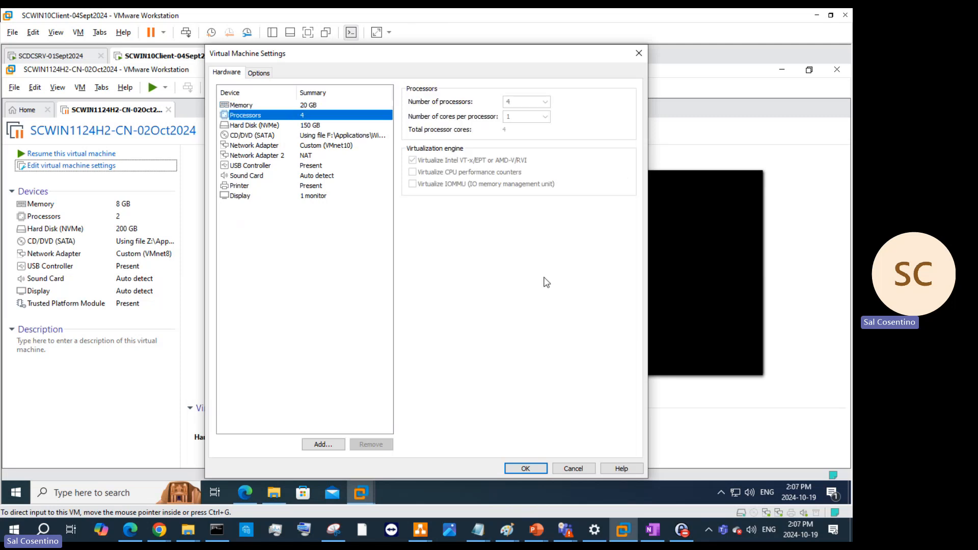
pyautogui.click(586, 467)
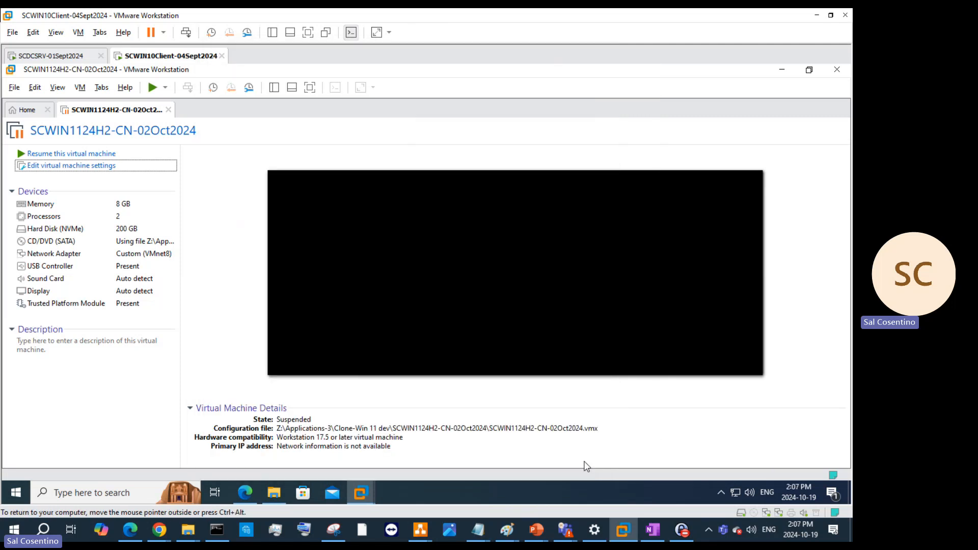
# Shut down the guest operating system of the SCWIN10Client-04Sept2024 virtual machine
pyautogui.rightClick(177, 58)
pyautogui.moveTo(203, 88)
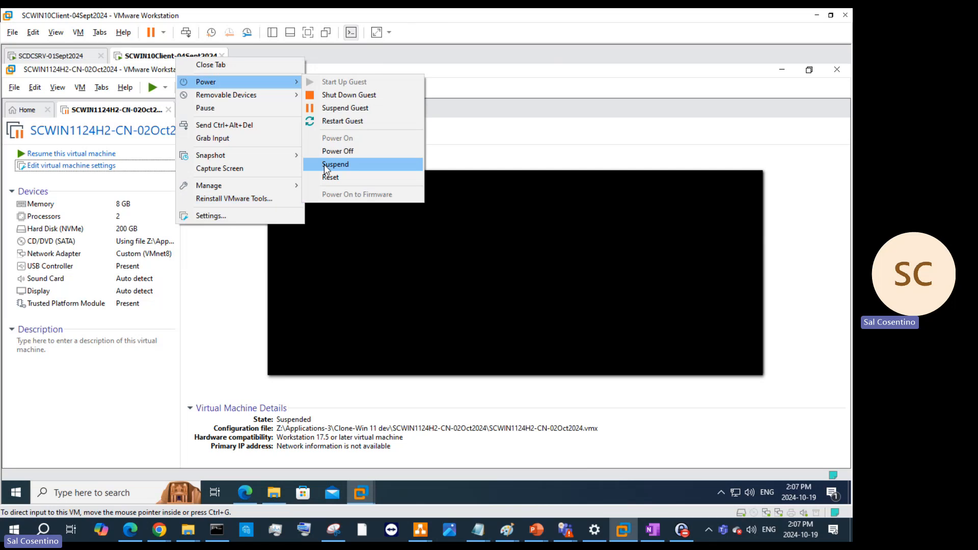
pyautogui.click(361, 100)
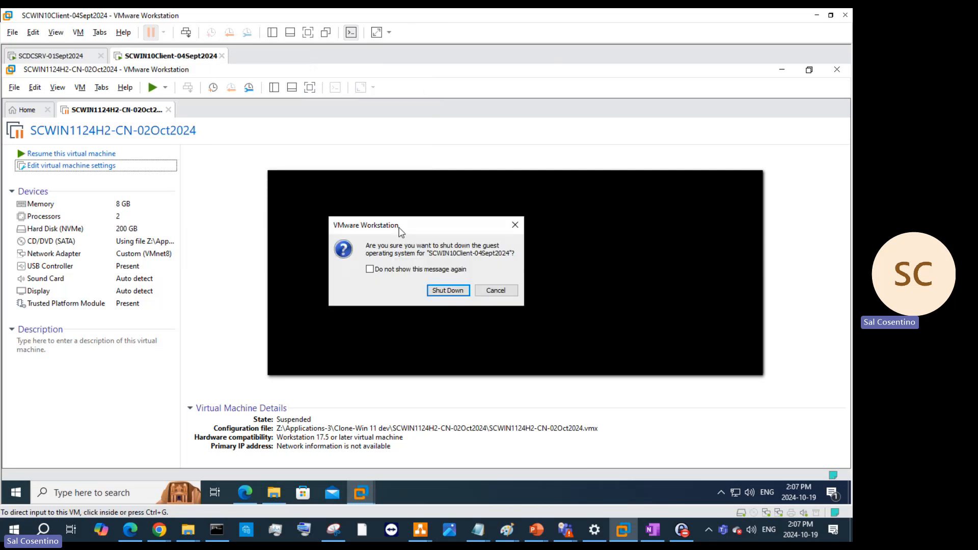
pyautogui.click(444, 293)
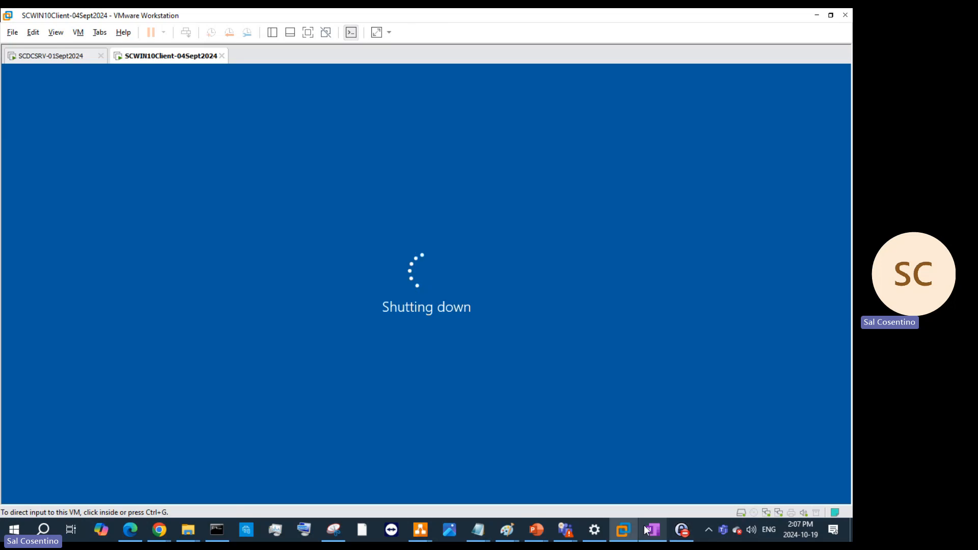
pyautogui.moveTo(646, 531)
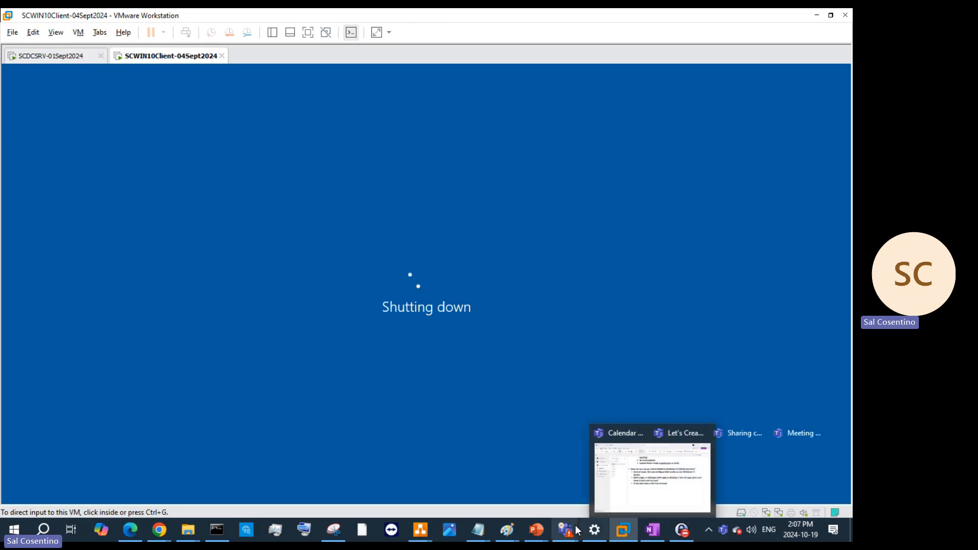
pyautogui.moveTo(563, 532)
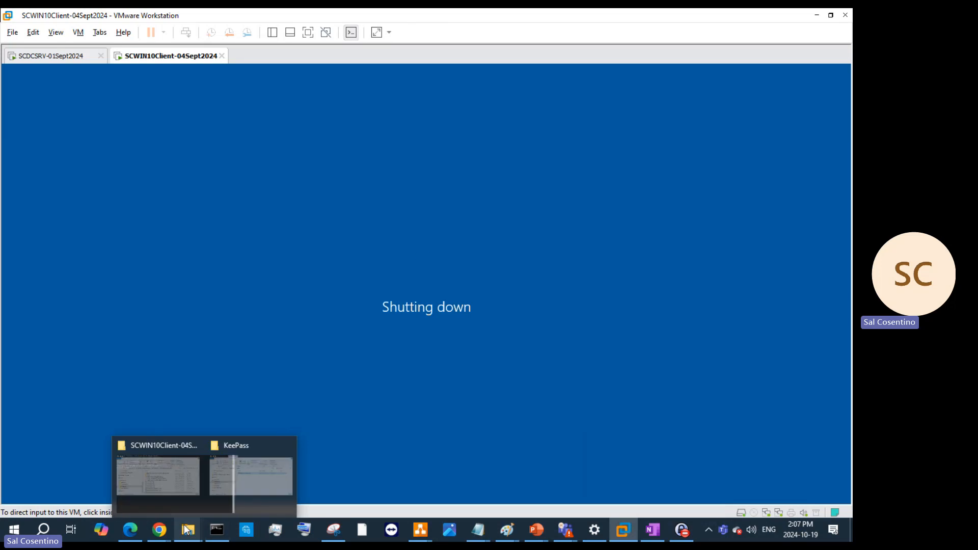
# Switch to the SCDCSRV-01Sept2024 virtual machine and start a new tab in its Edge browser
pyautogui.click(74, 56)
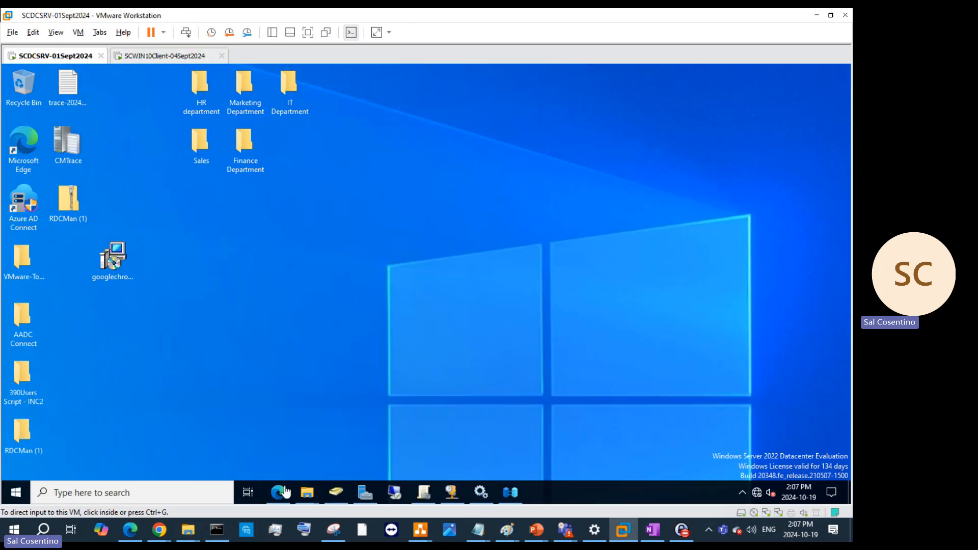
pyautogui.click(285, 490)
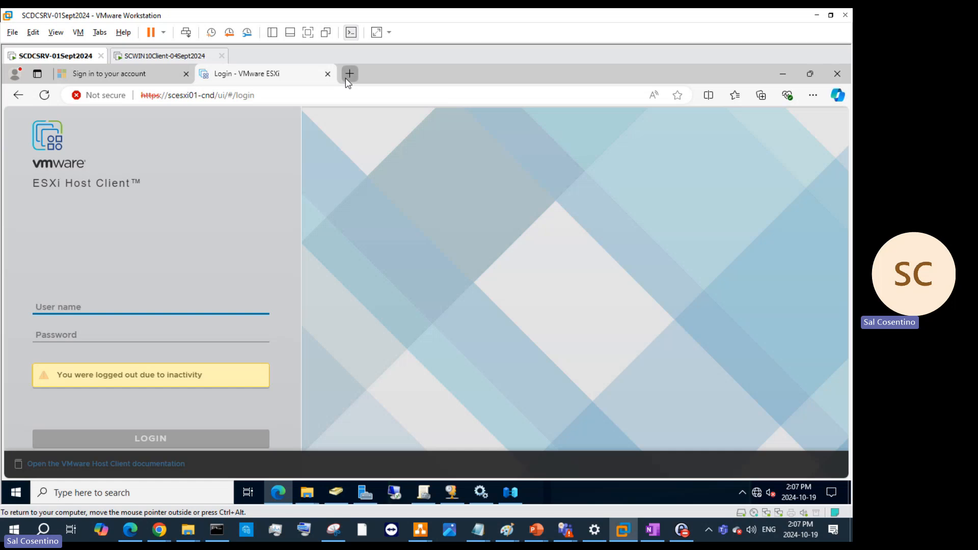
pyautogui.click(348, 75)
pyautogui.click(301, 94)
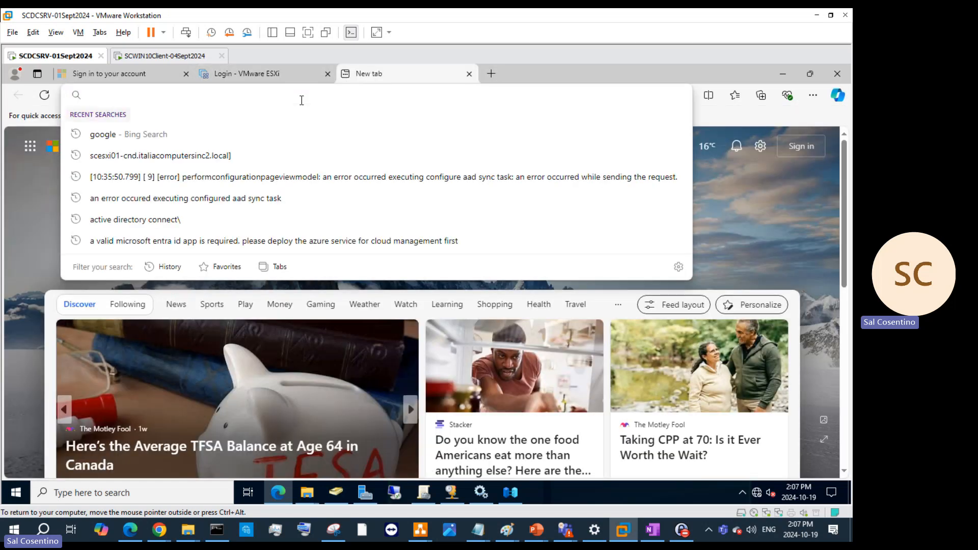
# Try to load the address learn.microsoft.vom in the new browser tab
pyautogui.write('learn.ode')
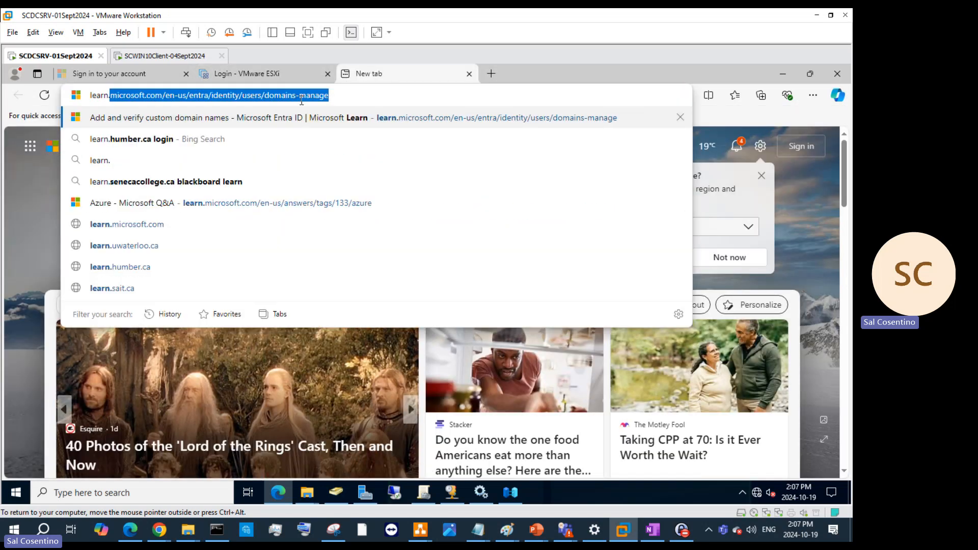
pyautogui.press('BackSpace')
pyautogui.press('BackSpace')
pyautogui.press('BackSpace')
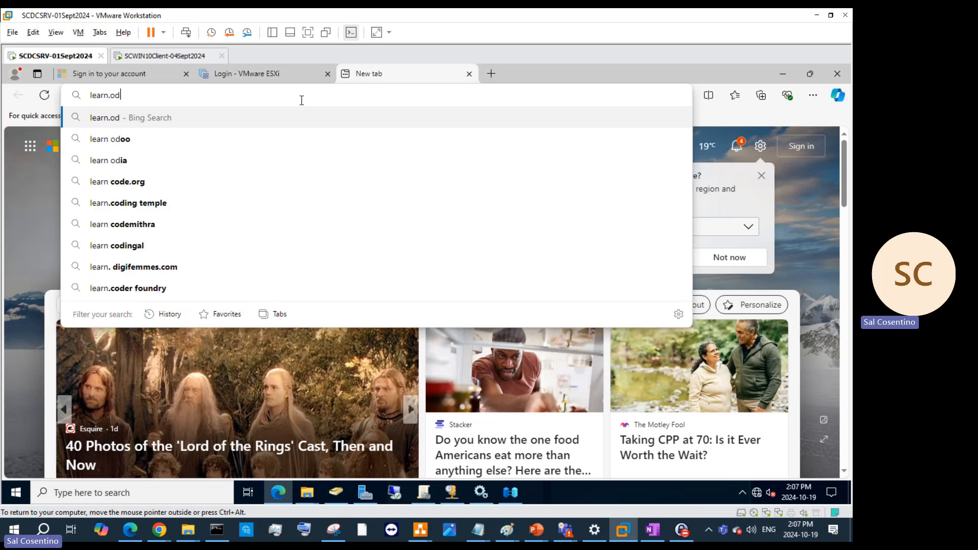
pyautogui.write('microsoft')
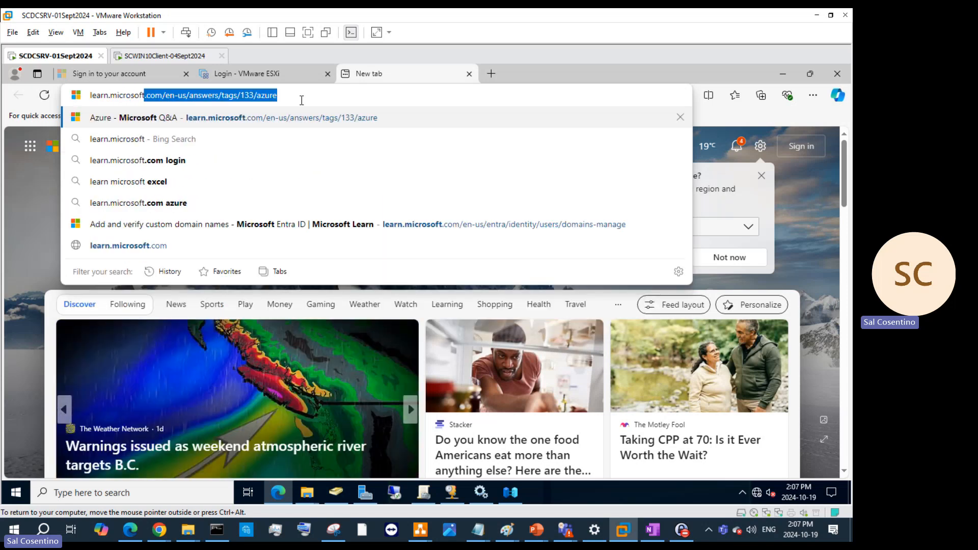
pyautogui.write('.vom/')
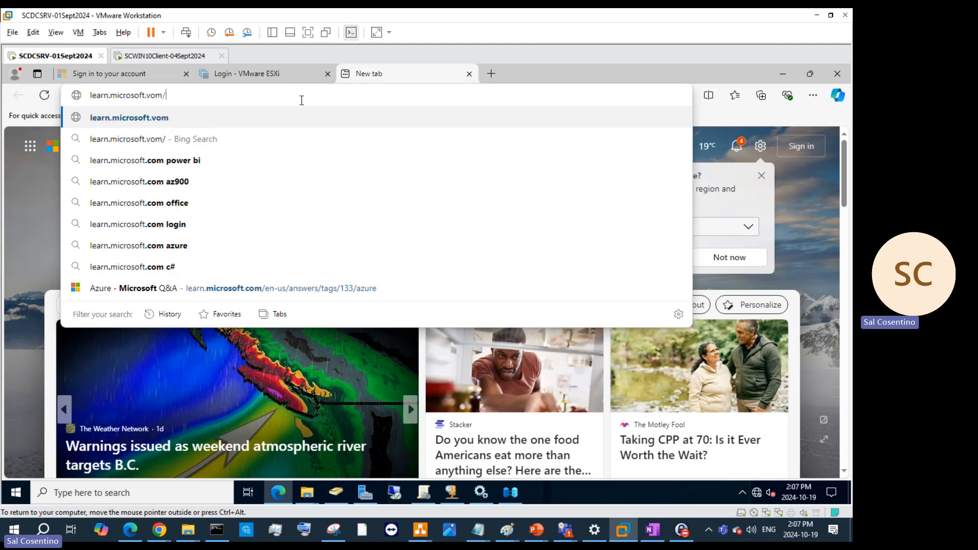
pyautogui.press('Return')
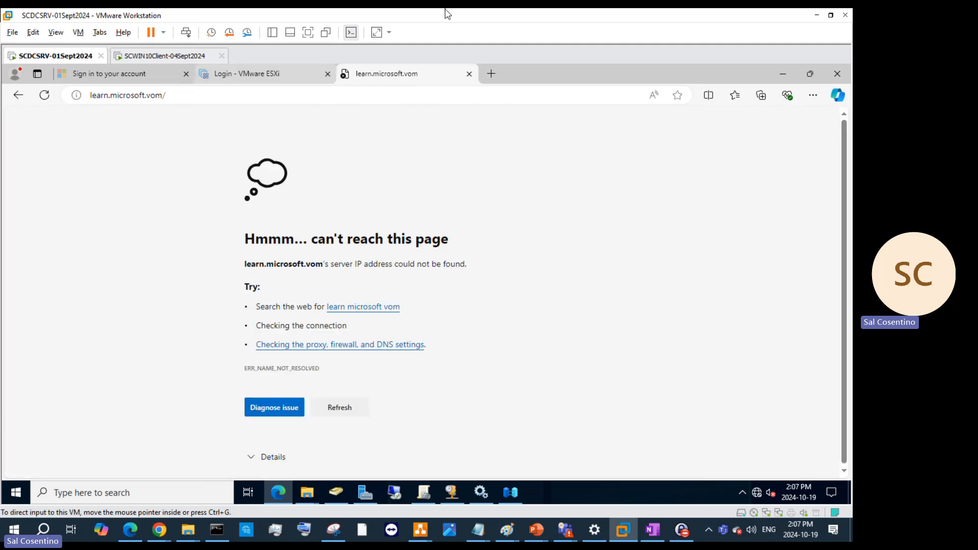
# Correct the address in the current browser tab to learn.microsoft.com and load the Microsoft Learn home page
pyautogui.click(151, 97)
pyautogui.click(152, 95)
pyautogui.press('BackSpace')
pyautogui.write('c')
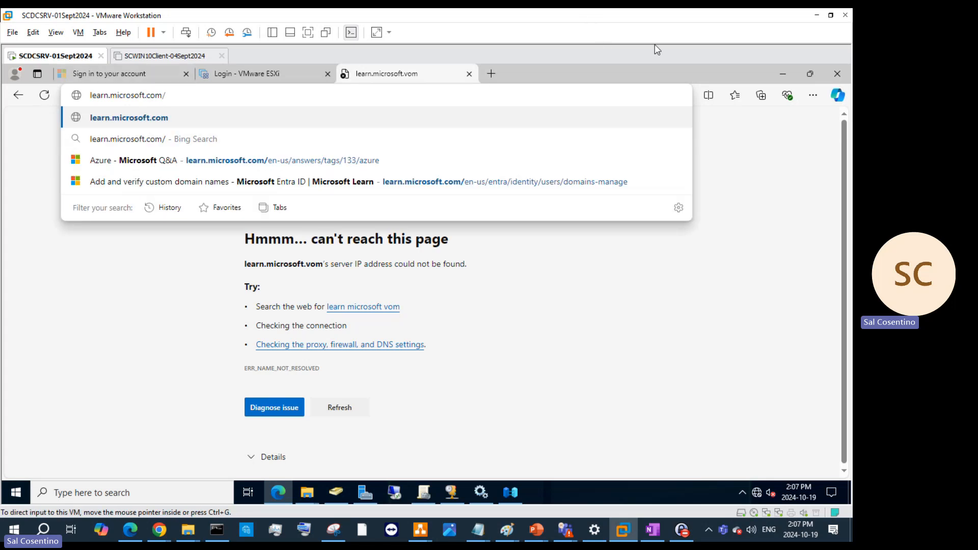
pyautogui.click(466, 110)
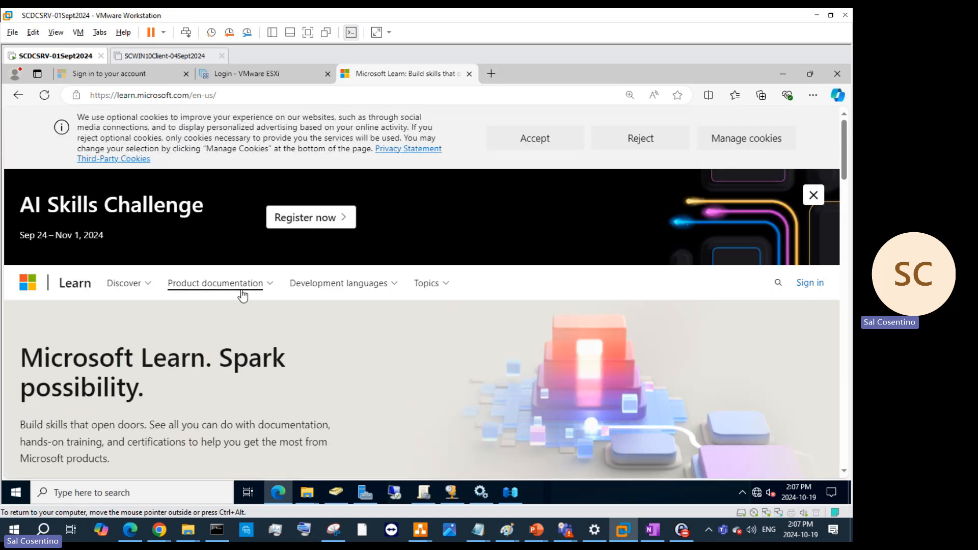
# Go to the Windows product documentation on Microsoft Learn and open its Windows client Configuration page
pyautogui.click(243, 296)
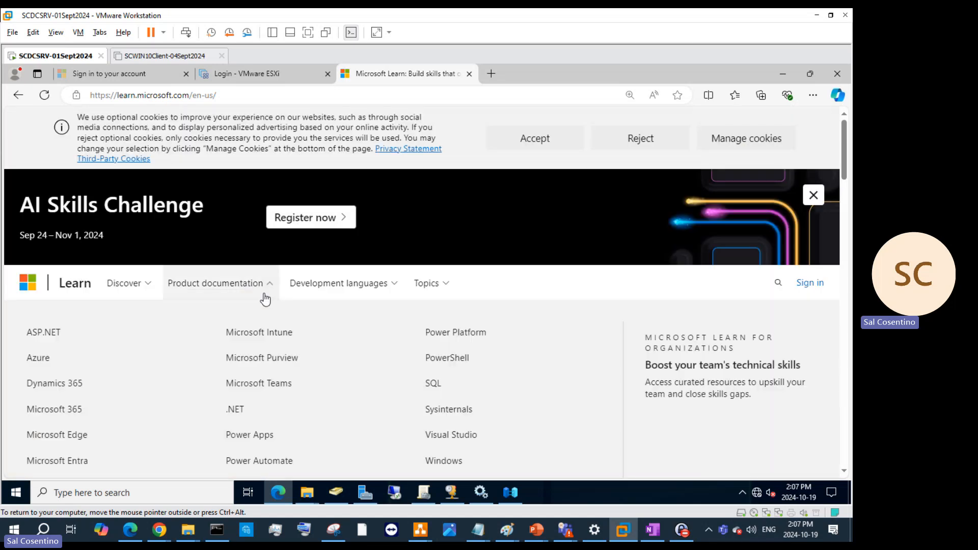
pyautogui.scroll(-2, 447, 393)
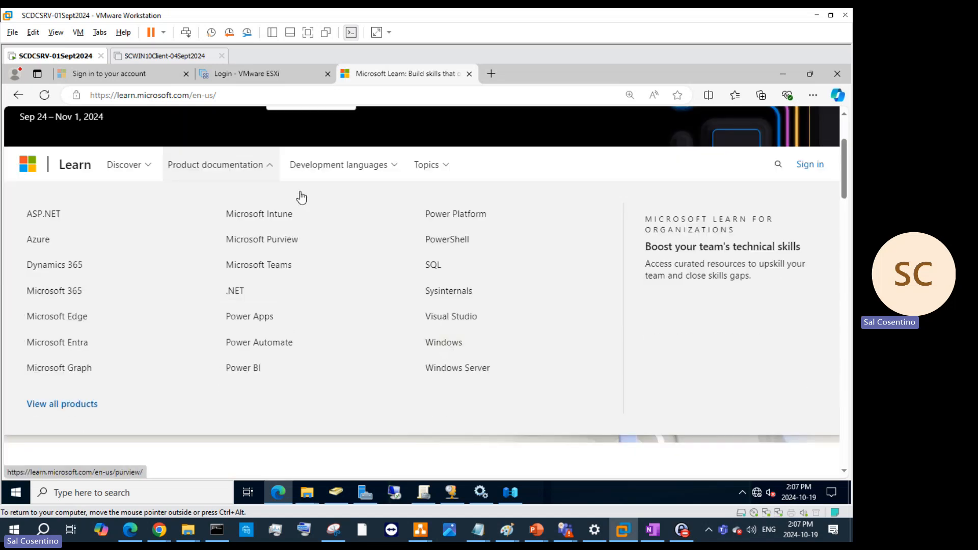
pyautogui.click(452, 343)
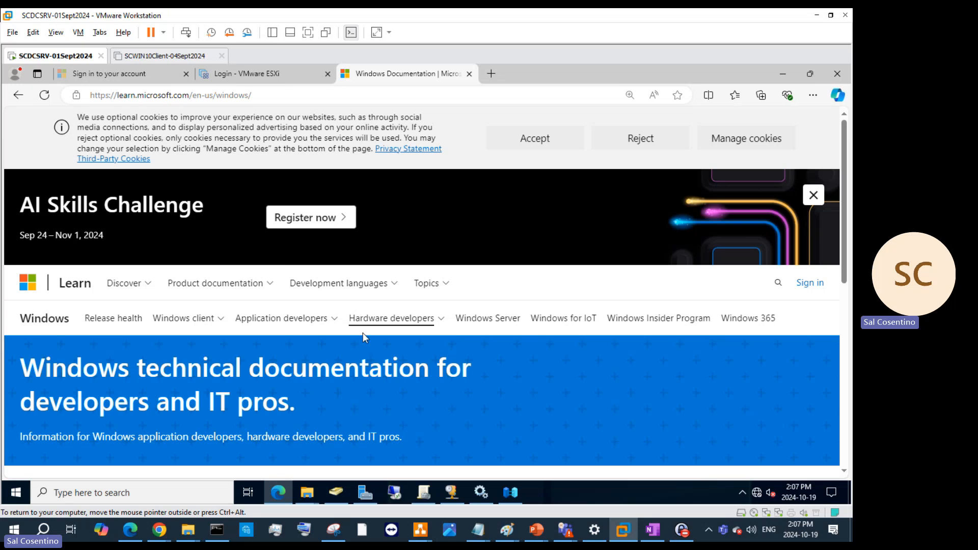
pyautogui.scroll(-10, 369, 332)
pyautogui.scroll(8, 264, 230)
pyautogui.click(202, 200)
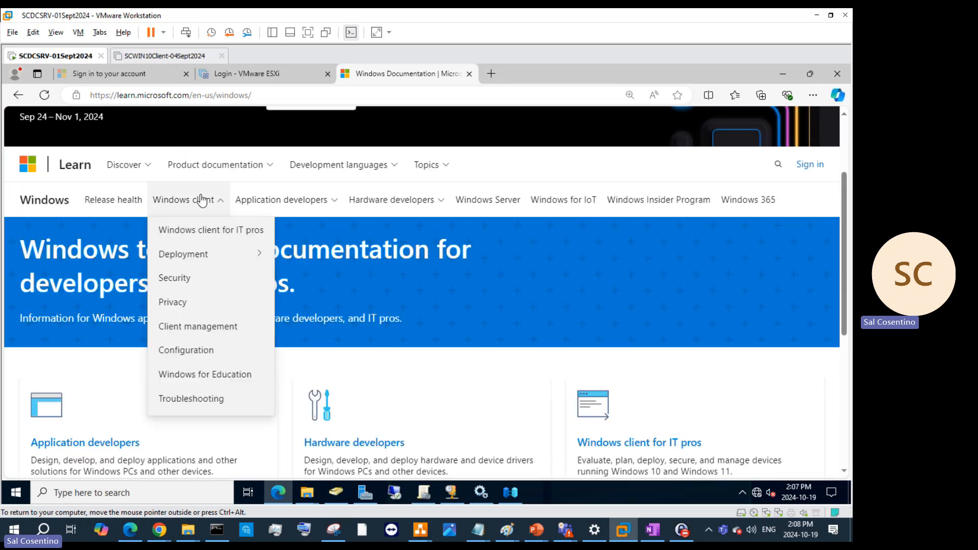
pyautogui.click(243, 351)
# Open the Overview article under Kiosks and restricted user experiences in the Windows client configuration documentation
pyautogui.scroll(-3, 379, 355)
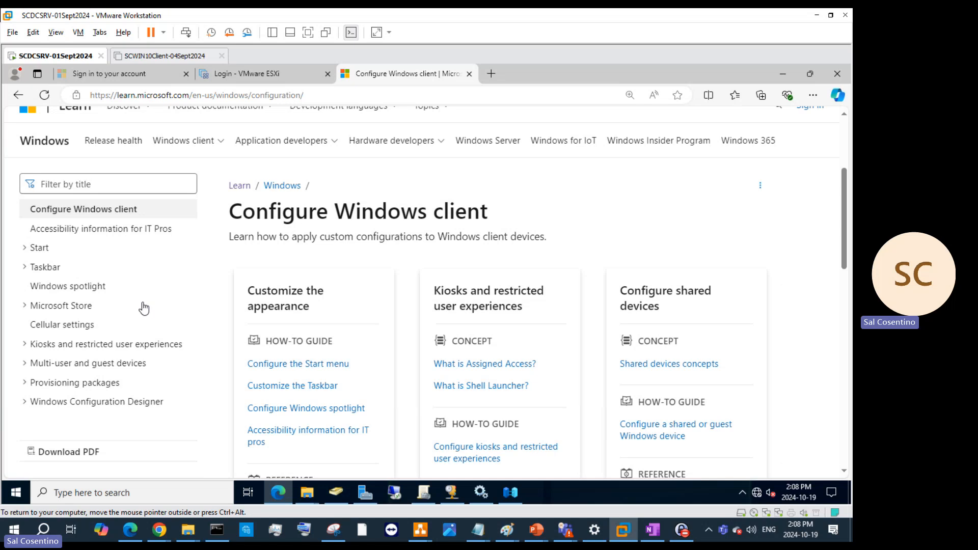
pyautogui.click(23, 347)
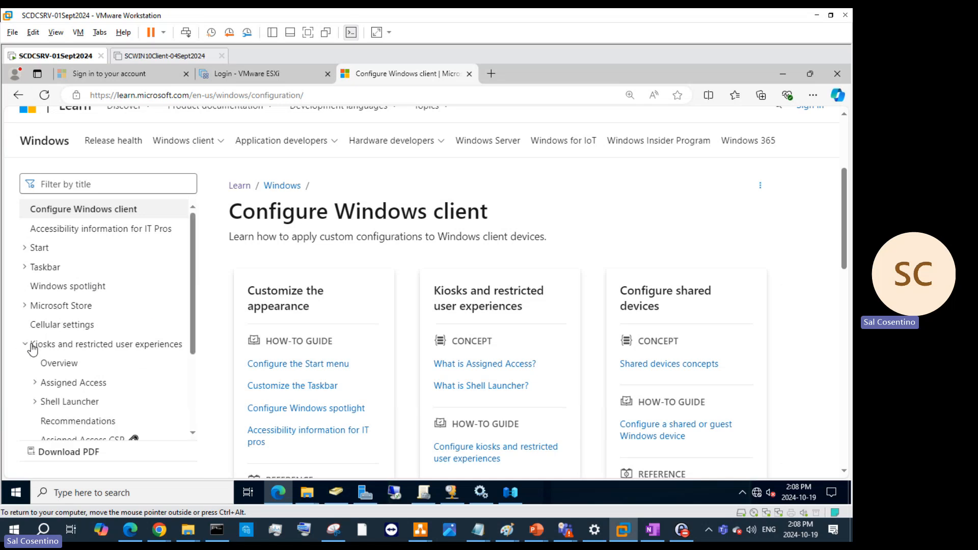
pyautogui.click(79, 364)
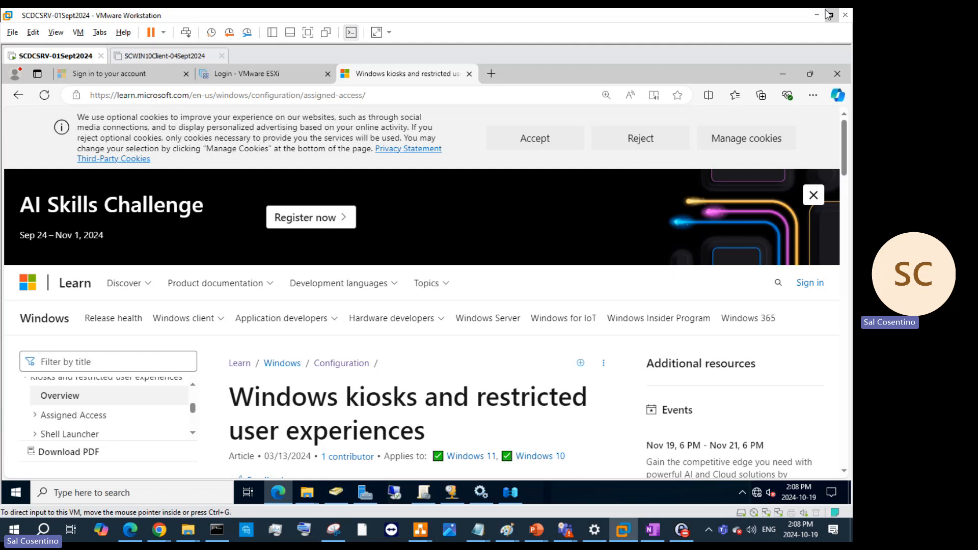
# Reduce the browser zoom for the kiosk article to 75%
pyautogui.click(813, 95)
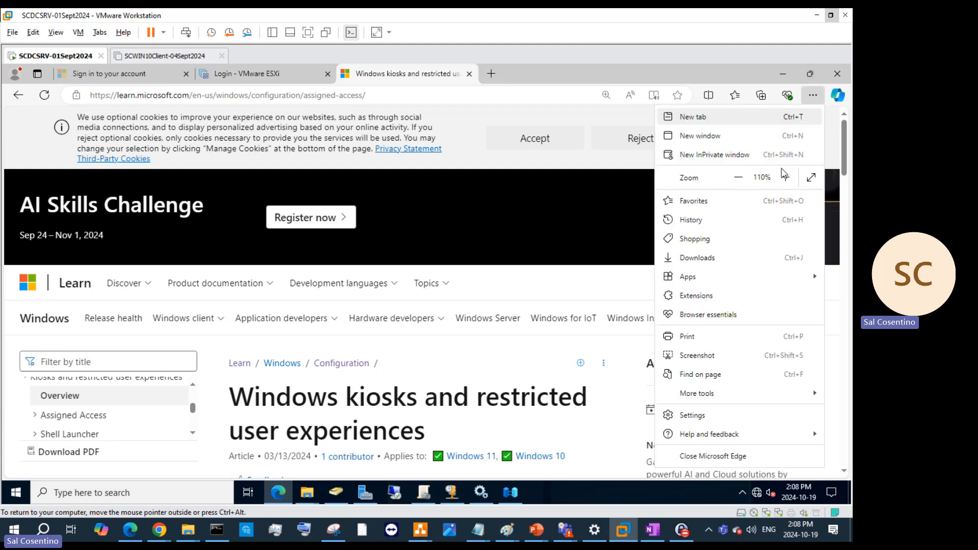
pyautogui.click(738, 177)
pyautogui.click(739, 178)
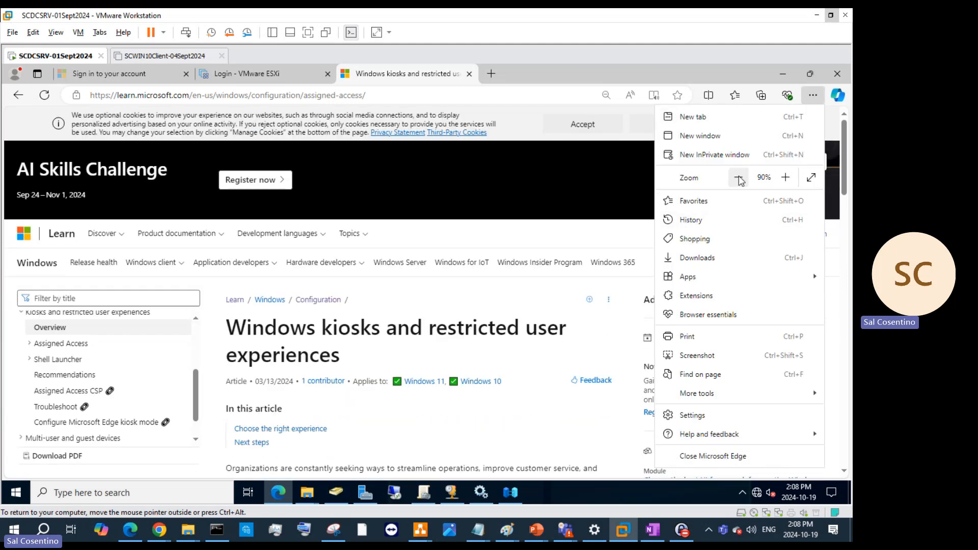
pyautogui.click(739, 178)
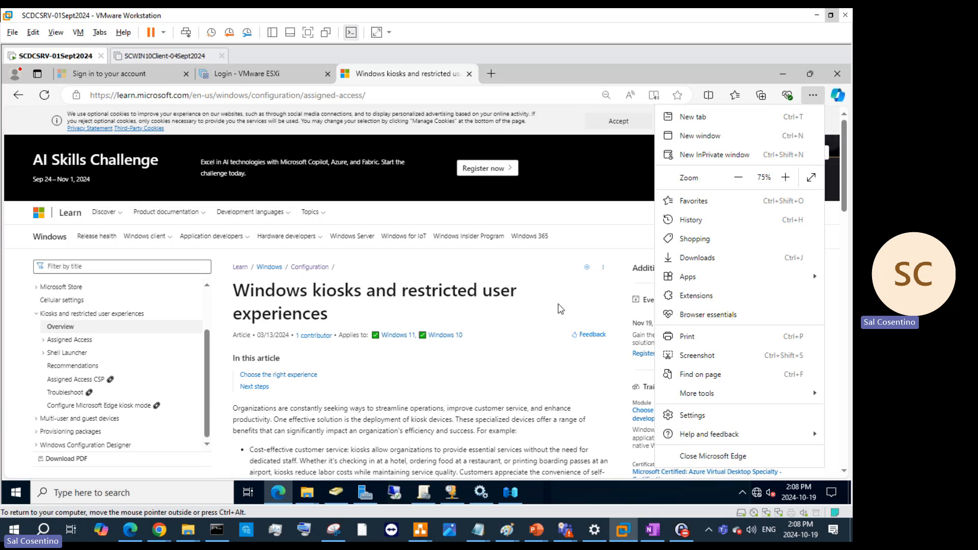
pyautogui.click(559, 307)
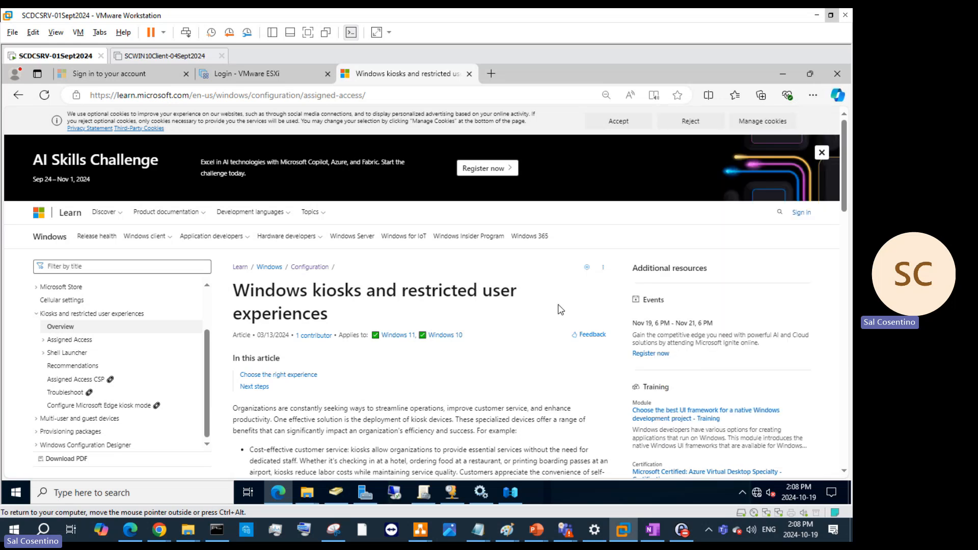
pyautogui.click(603, 267)
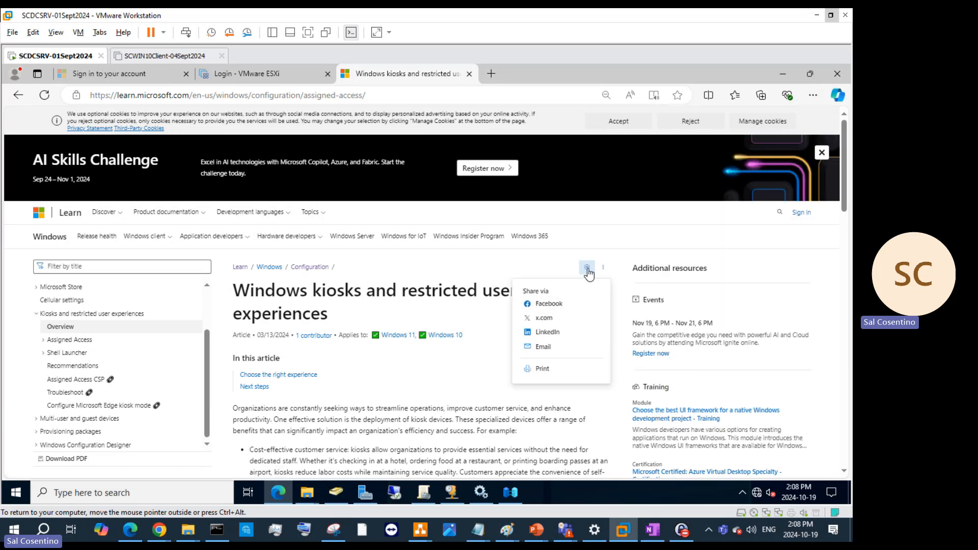
pyautogui.click(590, 270)
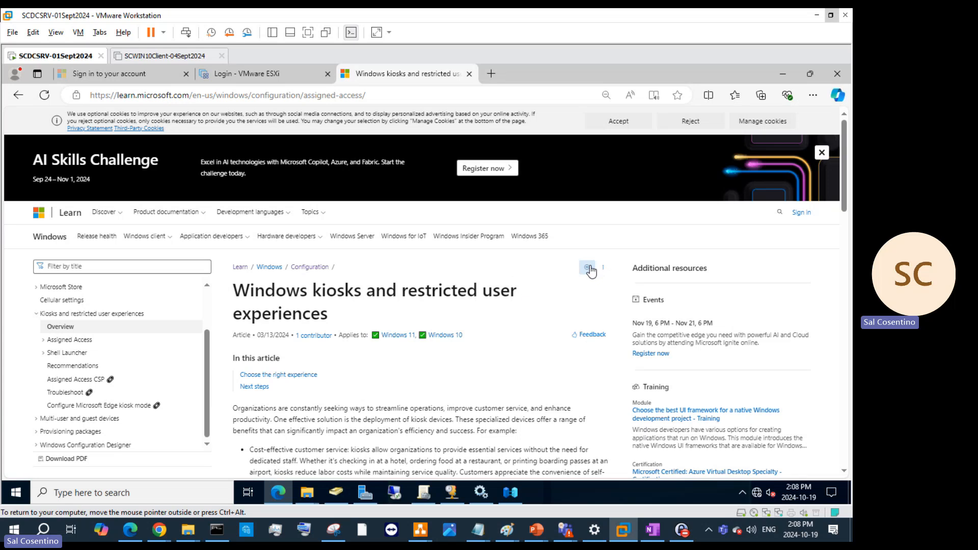
pyautogui.click(604, 267)
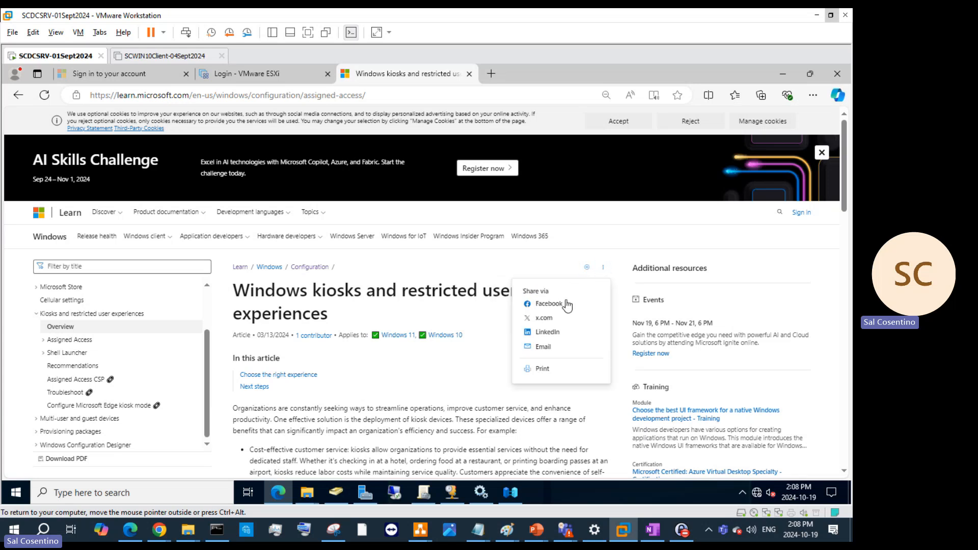
pyautogui.click(476, 382)
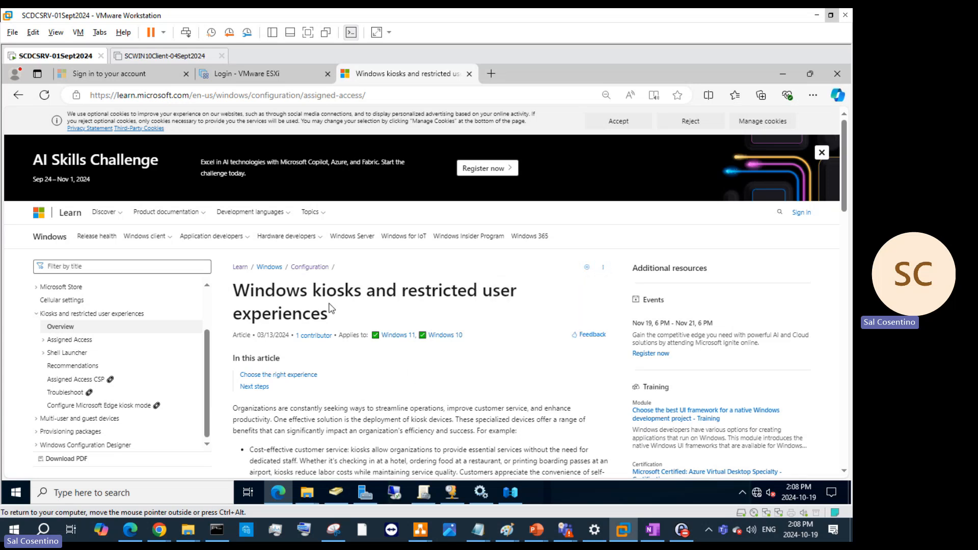
# Read the article's Kiosk experience section, highlighting the single-application sentence and the Assigned Access wording on Universal Windows Platform apps and Microsoft Edge
pyautogui.scroll(-5, 330, 308)
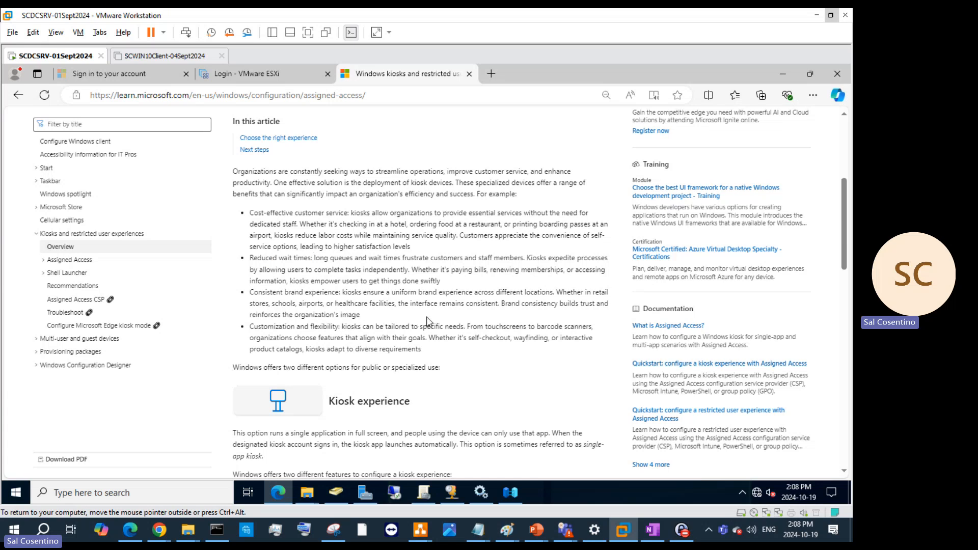
pyautogui.scroll(-3, 469, 355)
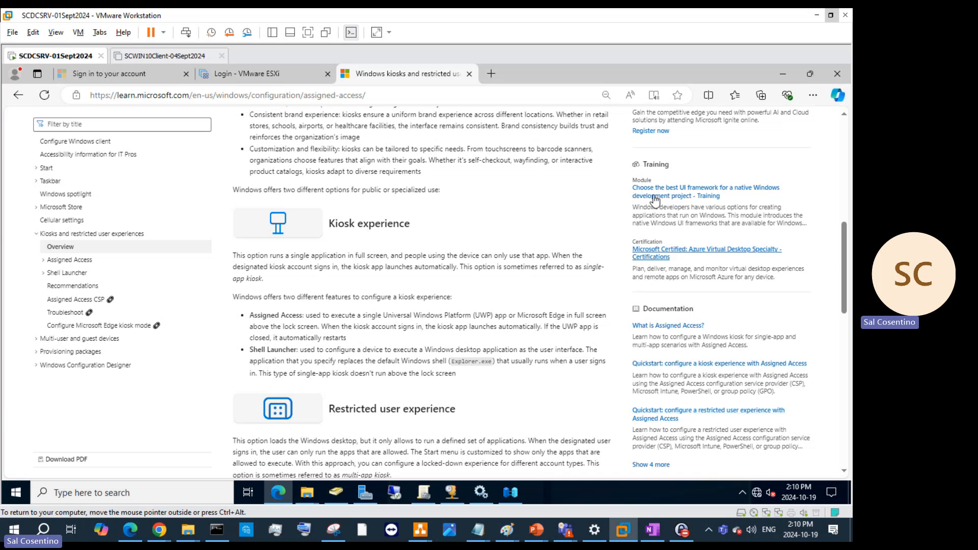
pyautogui.scroll(-5, 494, 298)
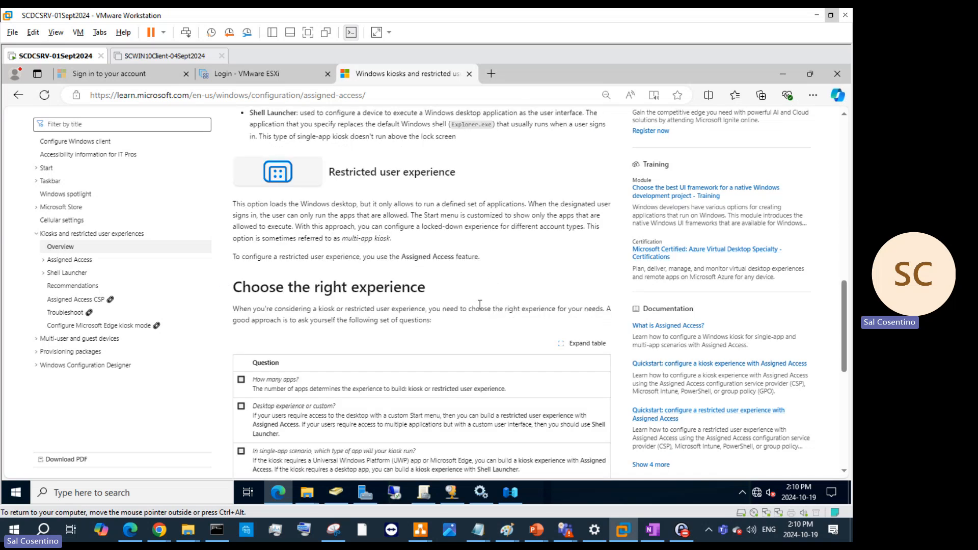
pyautogui.scroll(4, 480, 304)
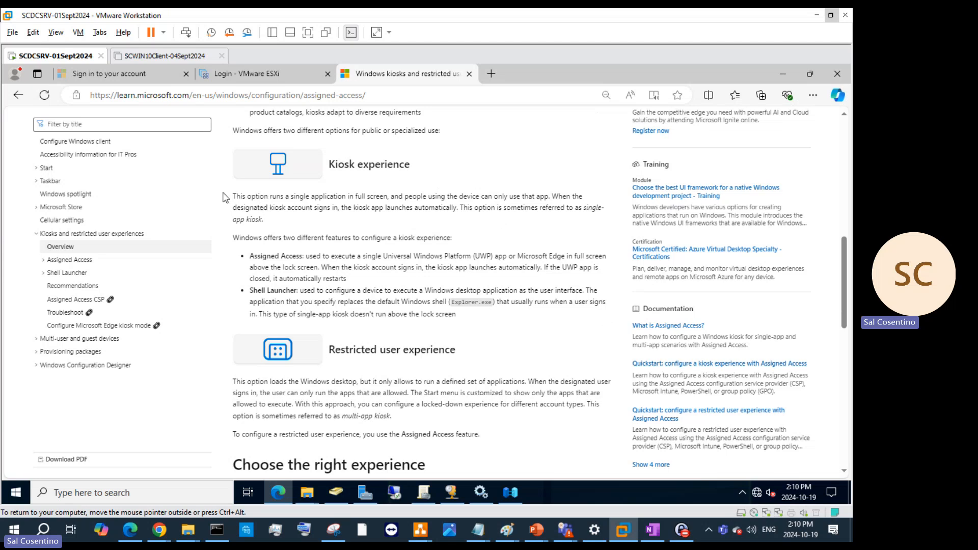
pyautogui.moveTo(236, 197); pyautogui.dragTo(351, 198)
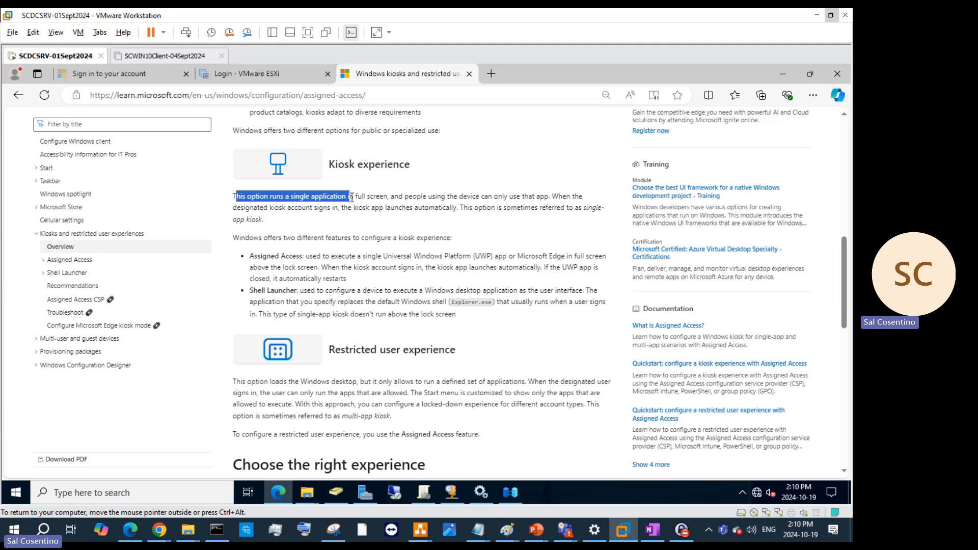
pyautogui.moveTo(352, 198); pyautogui.dragTo(352, 198)
pyautogui.moveTo(493, 256); pyautogui.dragTo(334, 257)
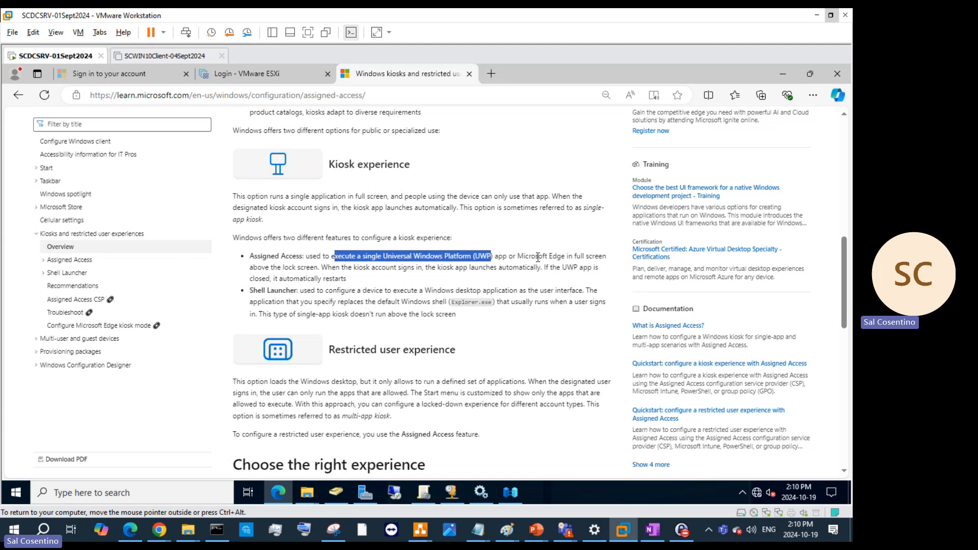
pyautogui.moveTo(516, 257); pyautogui.dragTo(602, 269)
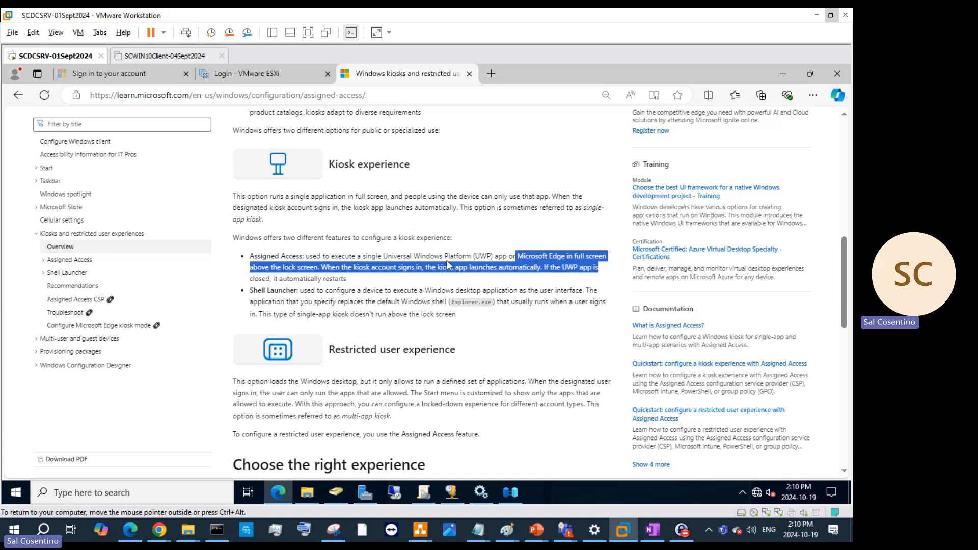
pyautogui.moveTo(495, 256); pyautogui.dragTo(383, 256)
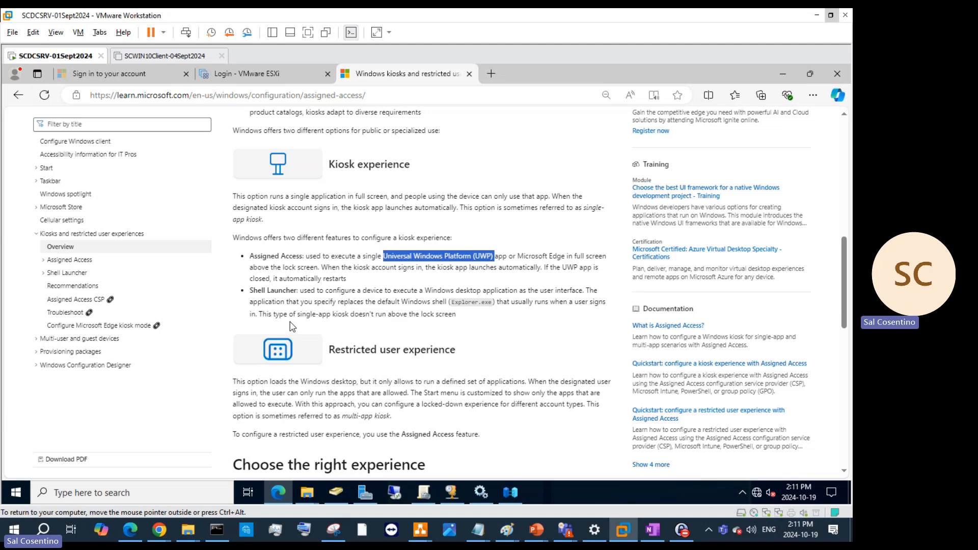
# Highlight the Shell Launcher note about single-app kiosks and the lock screen, and review the Restricted user experience section
pyautogui.moveTo(300, 315); pyautogui.dragTo(463, 315)
pyautogui.scroll(-2, 510, 331)
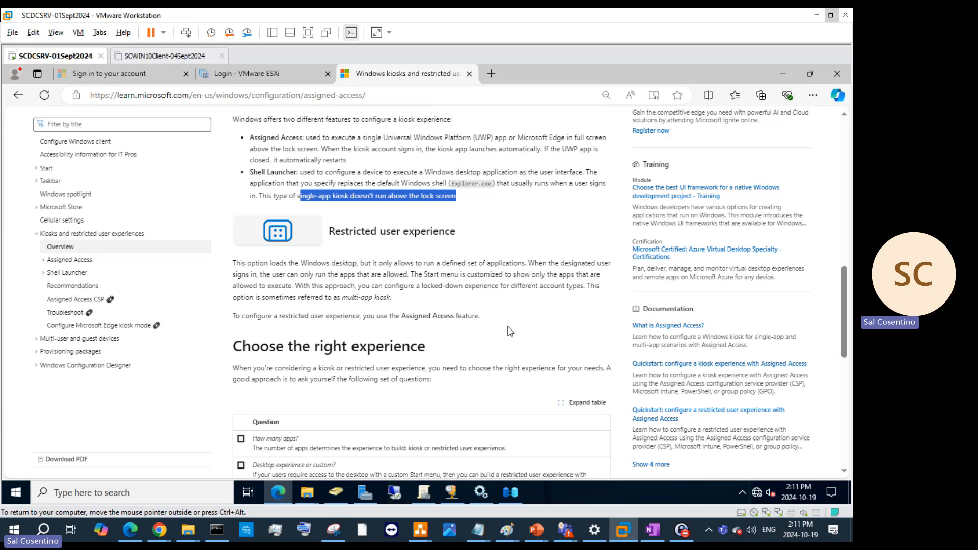
pyautogui.scroll(10, 510, 332)
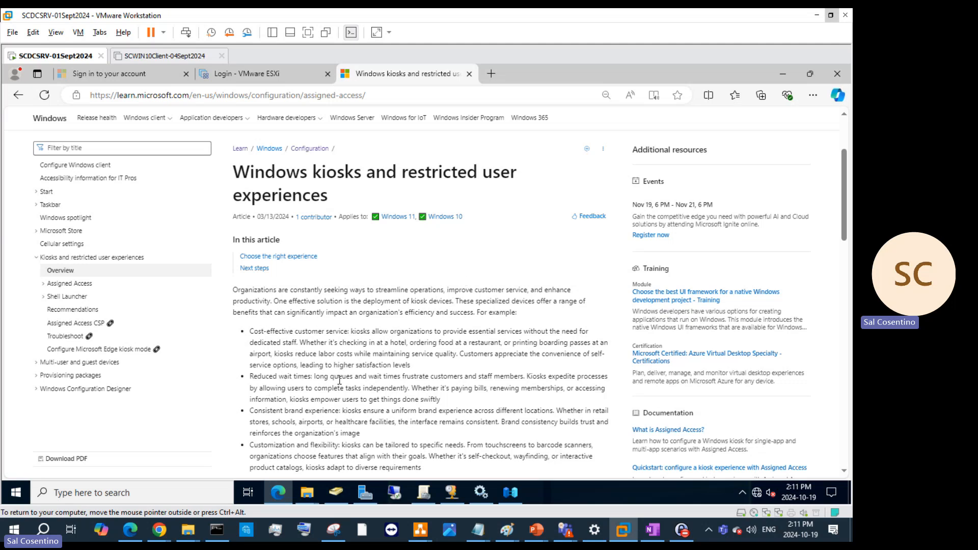
pyautogui.scroll(-3, 339, 382)
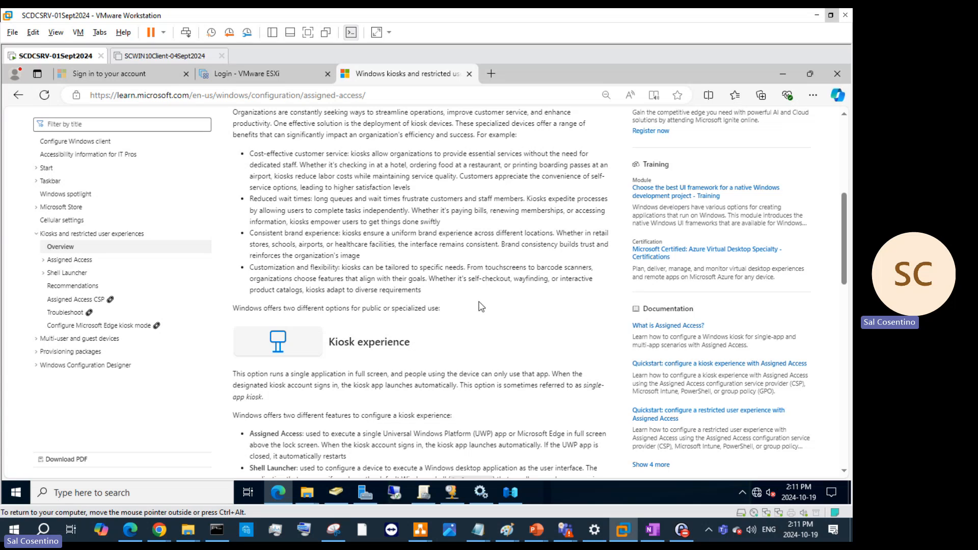
pyautogui.scroll(-3, 483, 307)
pyautogui.moveTo(300, 314); pyautogui.dragTo(464, 312)
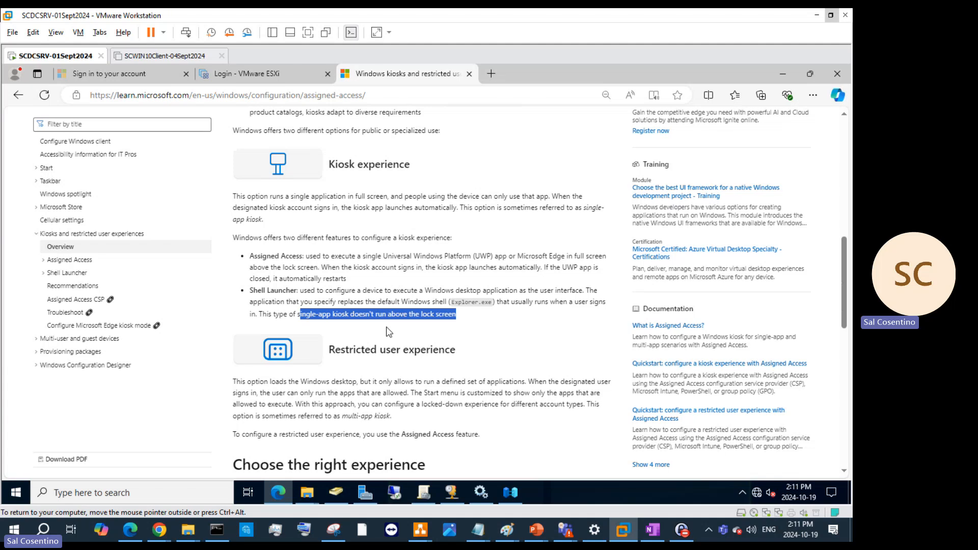
pyautogui.scroll(-2, 386, 332)
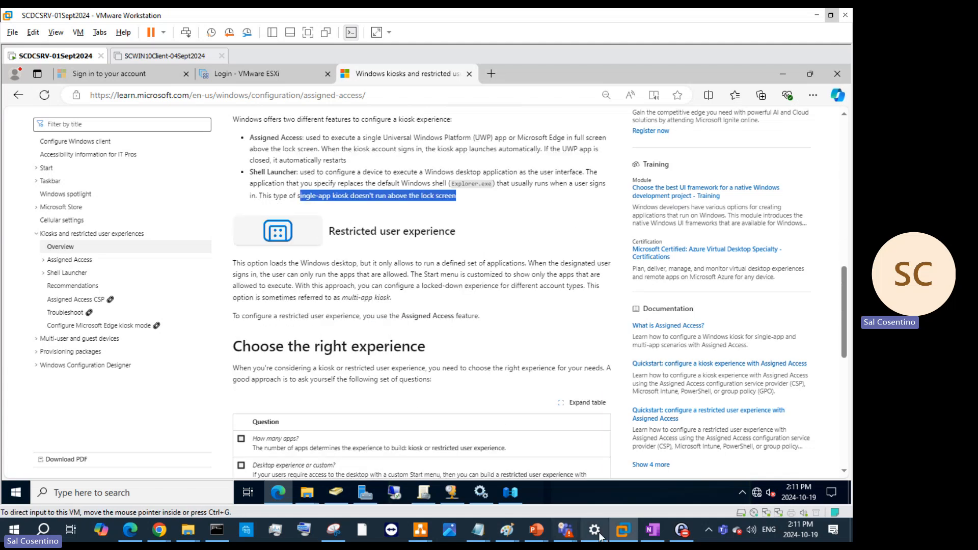
# Switch to OneNote and paste "Physical NIC - Ethernet0" as a new bullet below the "Several ways" bullet on the Kiosks page, selecting the pasted text
pyautogui.click(652, 530)
pyautogui.scroll(6, 544, 257)
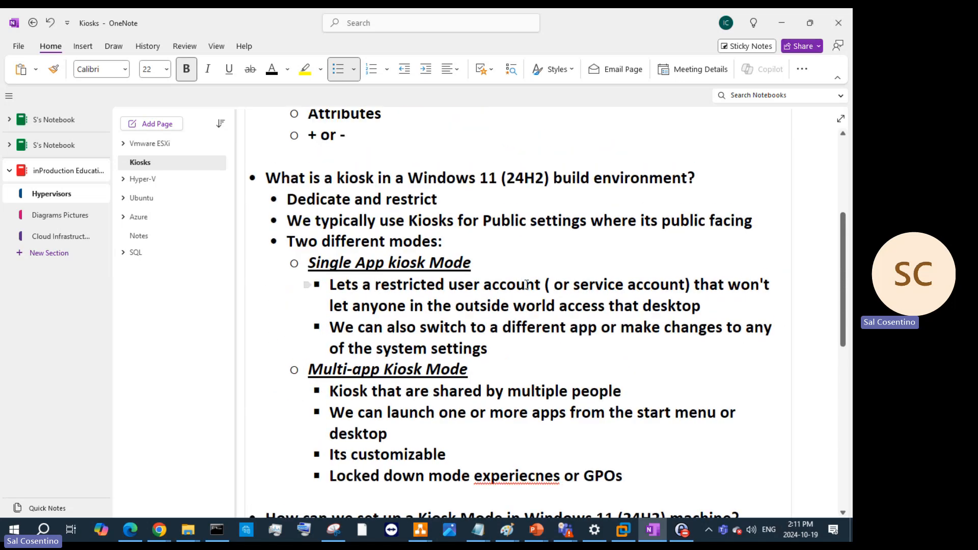
pyautogui.scroll(-3, 521, 283)
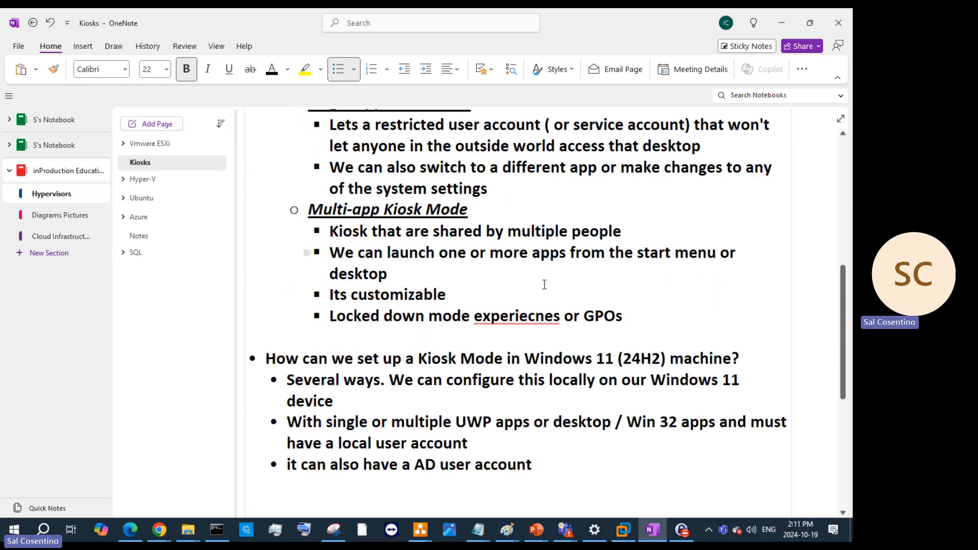
pyautogui.click(493, 421)
pyautogui.click(498, 442)
pyautogui.click(354, 402)
pyautogui.press('Return')
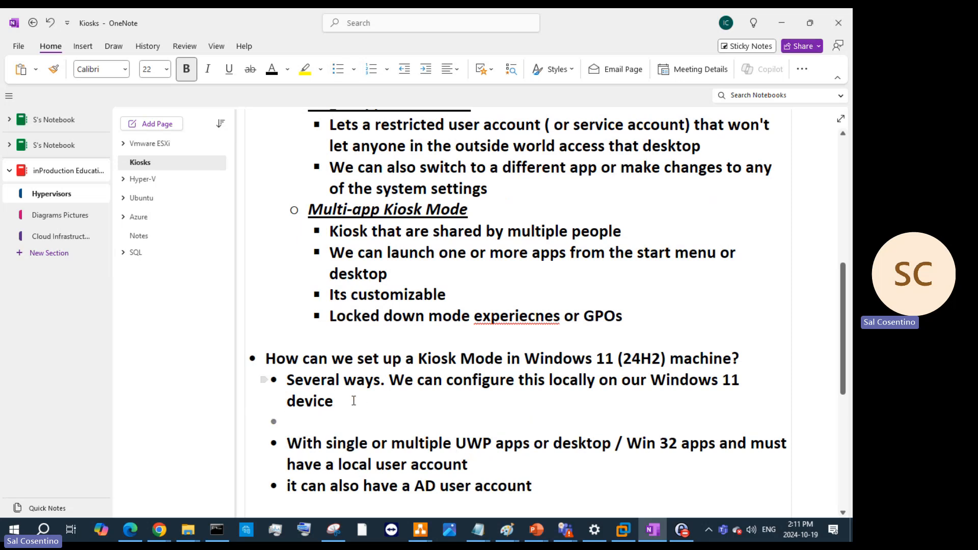
pyautogui.write('Physical NIC - Ethernet0')
pyautogui.moveTo(372, 425); pyautogui.dragTo(286, 427)
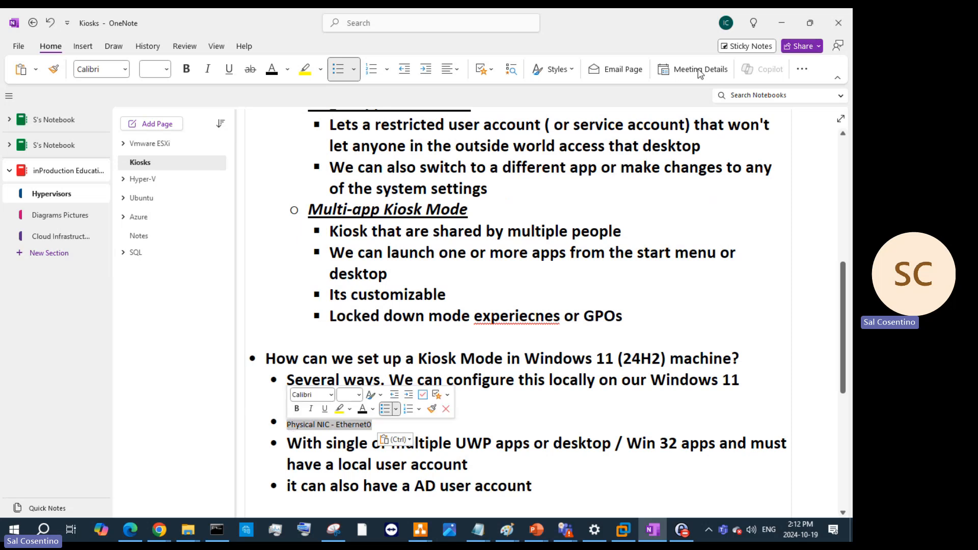
# Minimize the VMware Workstation window and return to the Kiosks page in OneNote
pyautogui.click(788, 13)
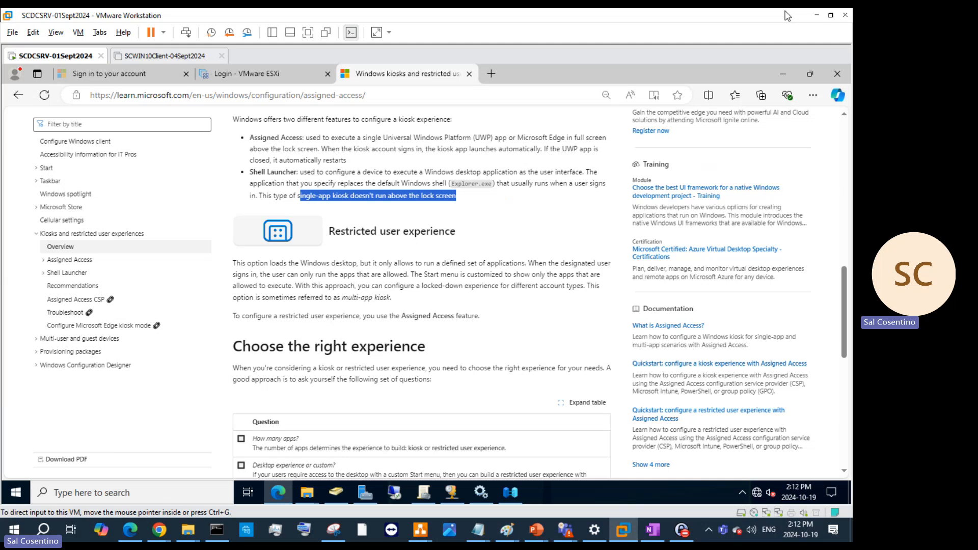
pyautogui.click(817, 16)
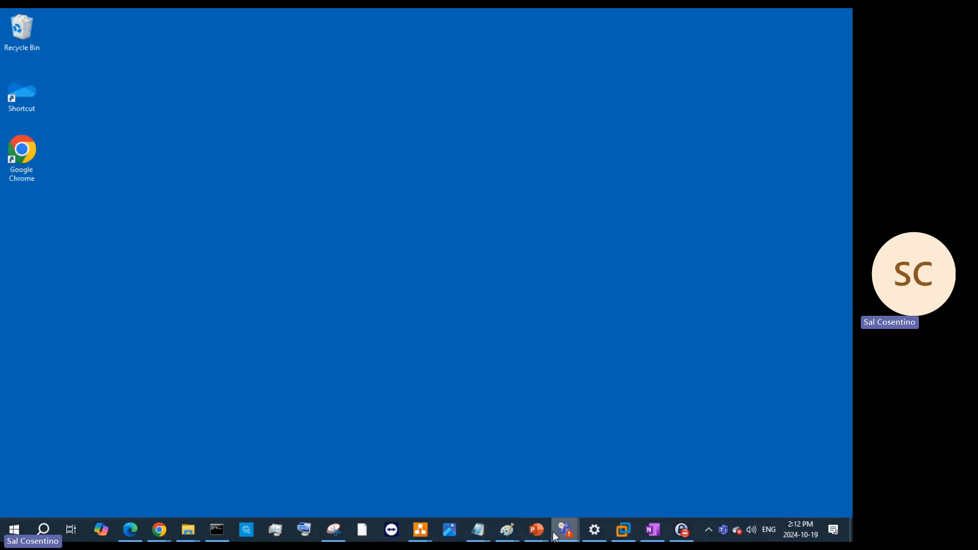
pyautogui.click(652, 530)
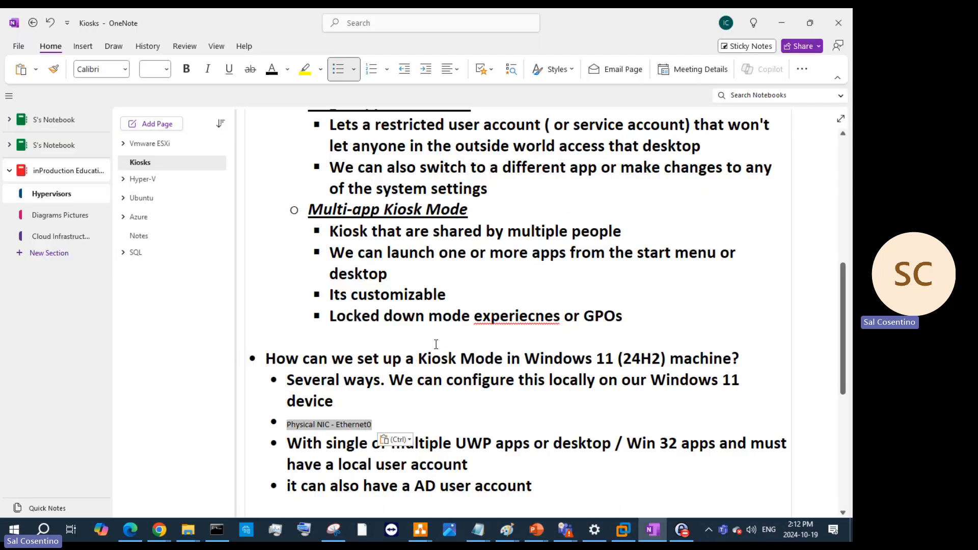
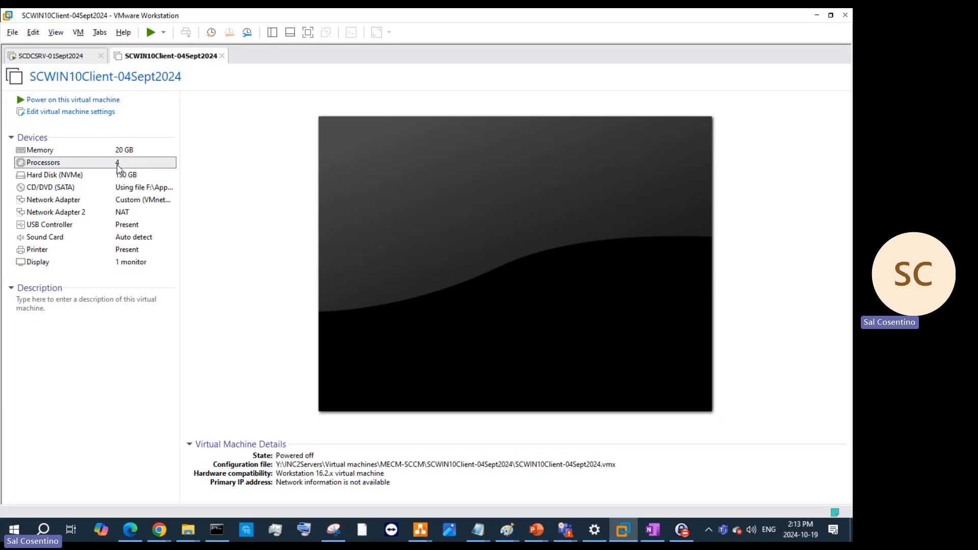
# Check the processor settings of the SCWIN10Client-04Sept2024 virtual machine, accept them unchanged, and power the machine on
pyautogui.doubleClick(117, 165)
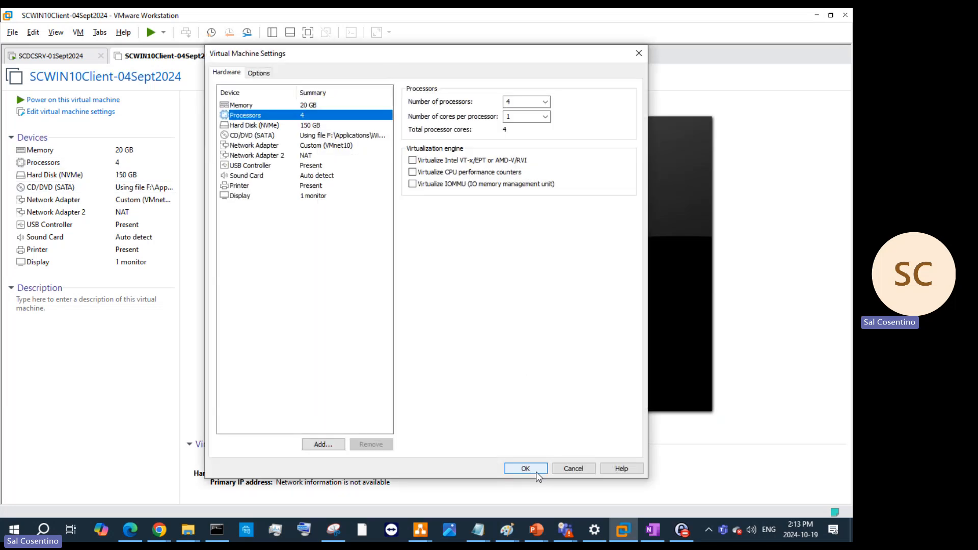
pyautogui.click(523, 467)
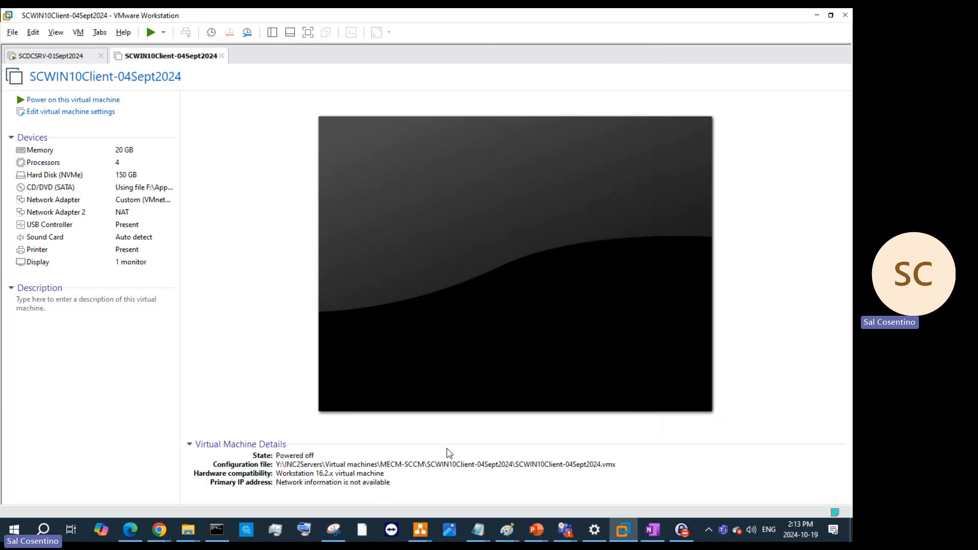
pyautogui.click(58, 101)
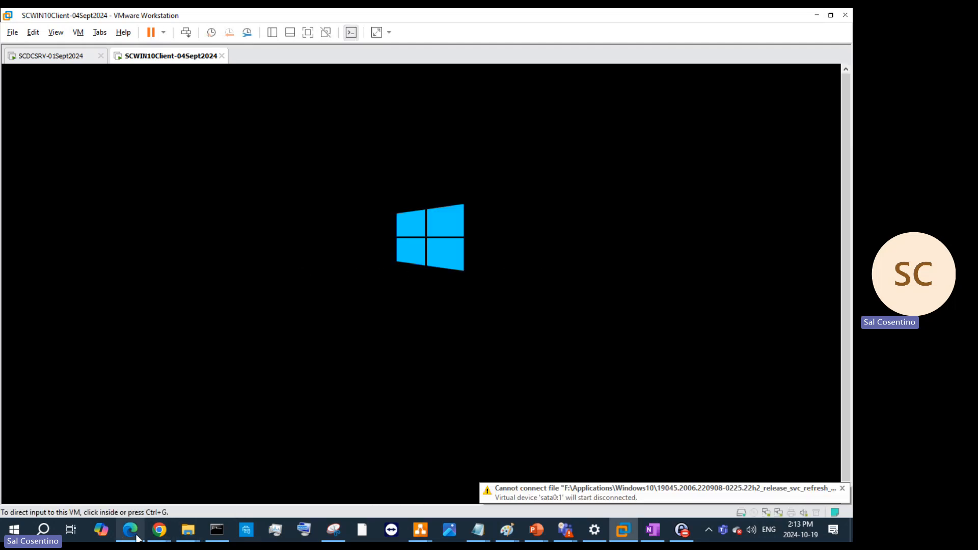
# Switch to Chrome, open the InProduction Microsoft Entra shortcut in a new tab, and choose the administrator account for sign-in
pyautogui.moveTo(153, 533)
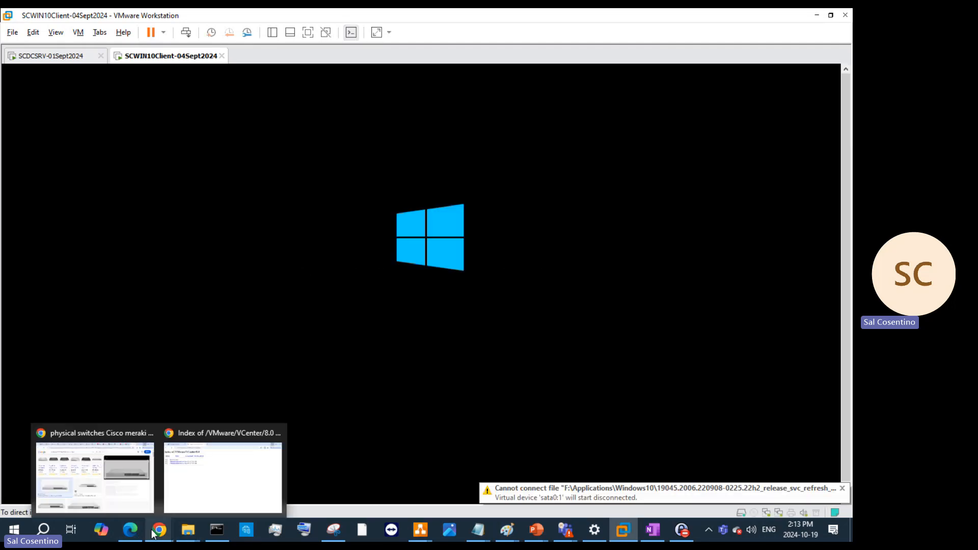
pyautogui.click(186, 491)
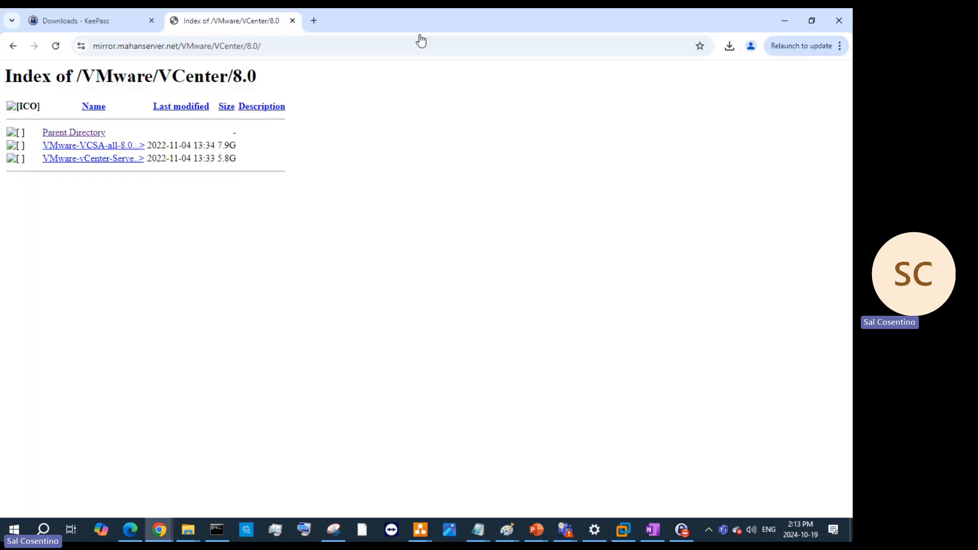
pyautogui.moveTo(227, 19); pyautogui.dragTo(236, 33)
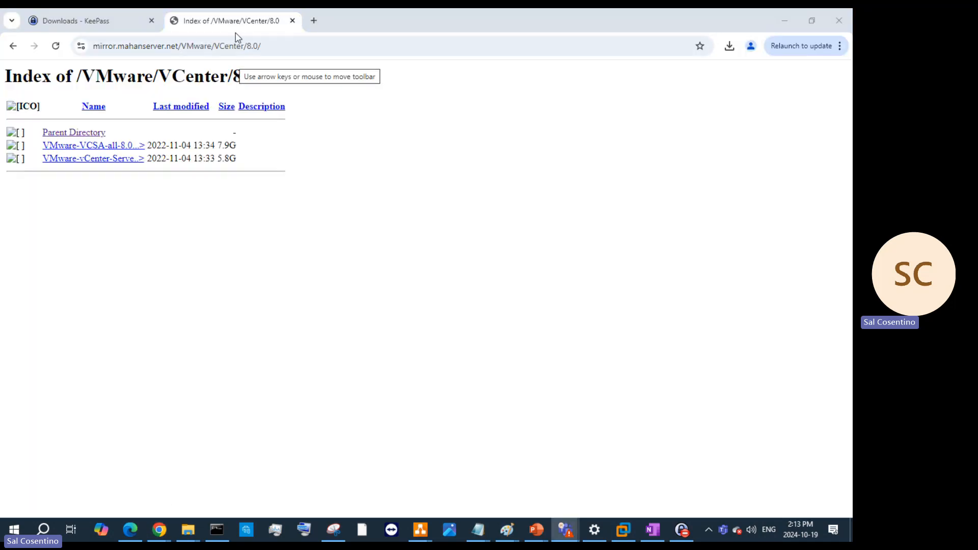
pyautogui.click(314, 21)
pyautogui.moveTo(239, 88); pyautogui.dragTo(75, 42)
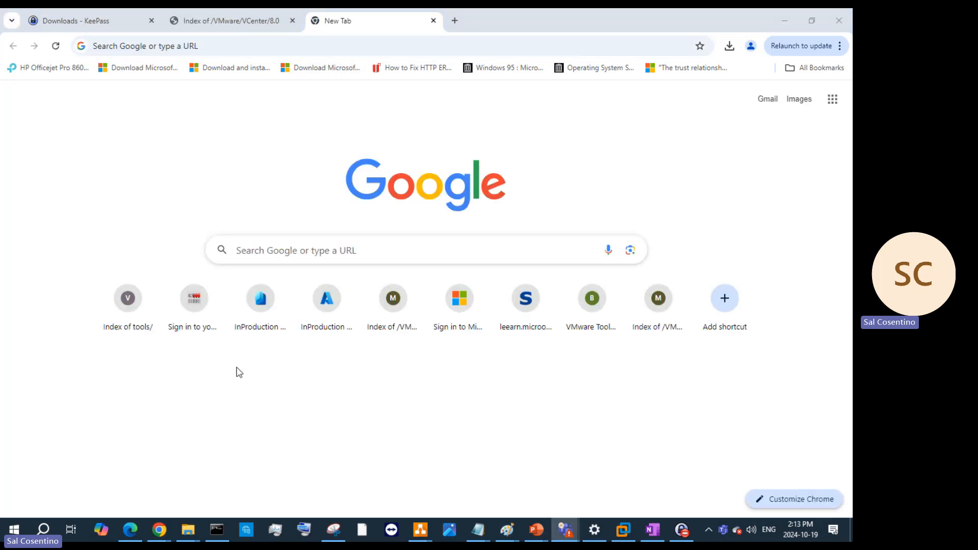
pyautogui.click(280, 295)
pyautogui.click(264, 332)
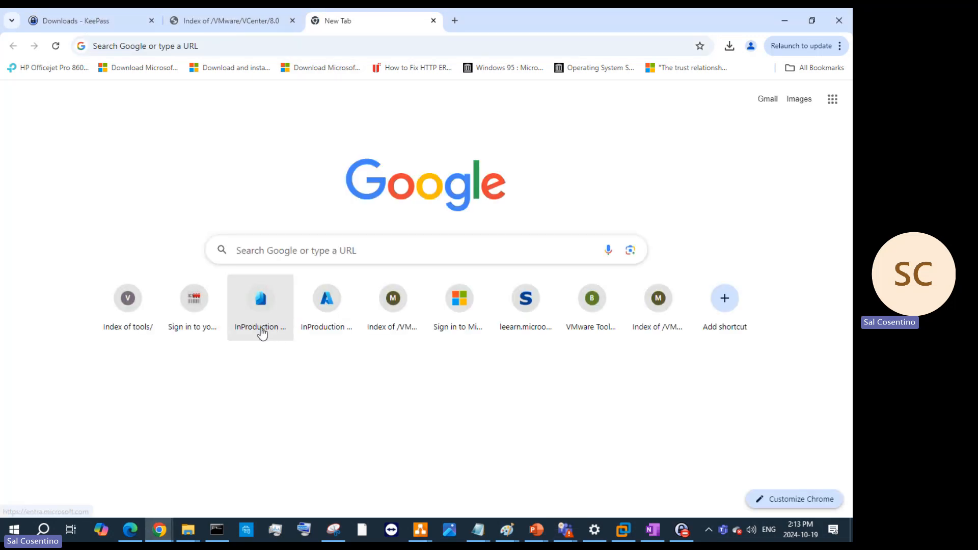
pyautogui.click(263, 333)
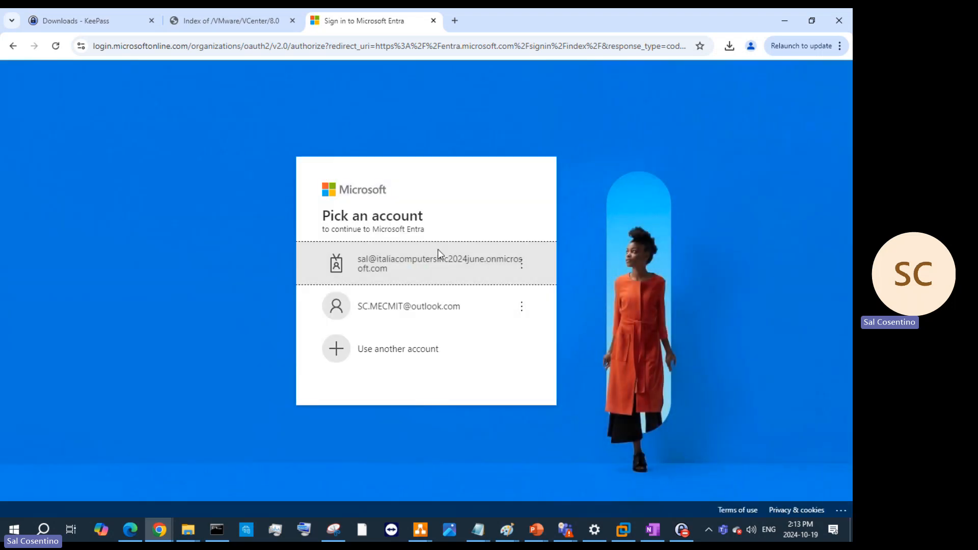
pyautogui.click(439, 254)
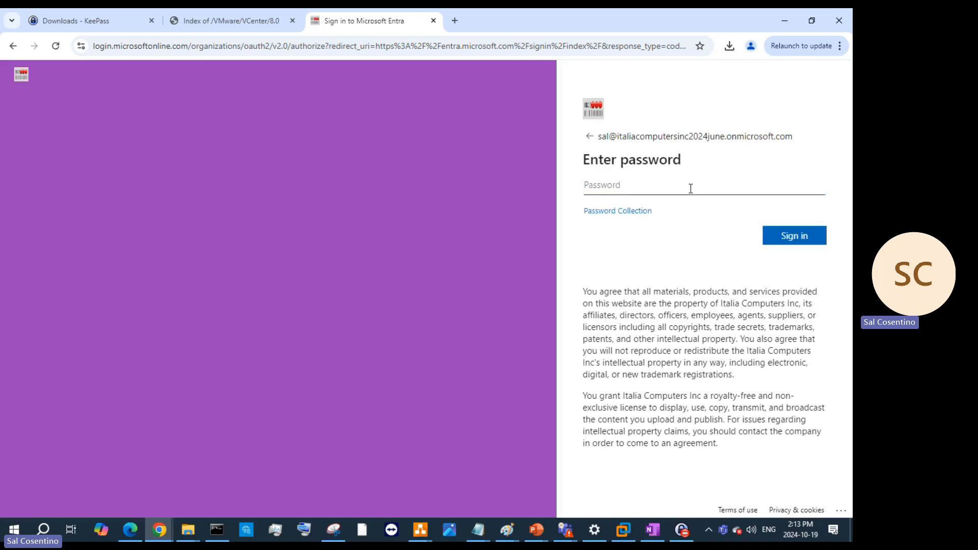
# Enter the account password and sign in to the Microsoft Entra admin center, re-entering the password if it is rejected
pyautogui.write('***************')
pyautogui.press('Return')
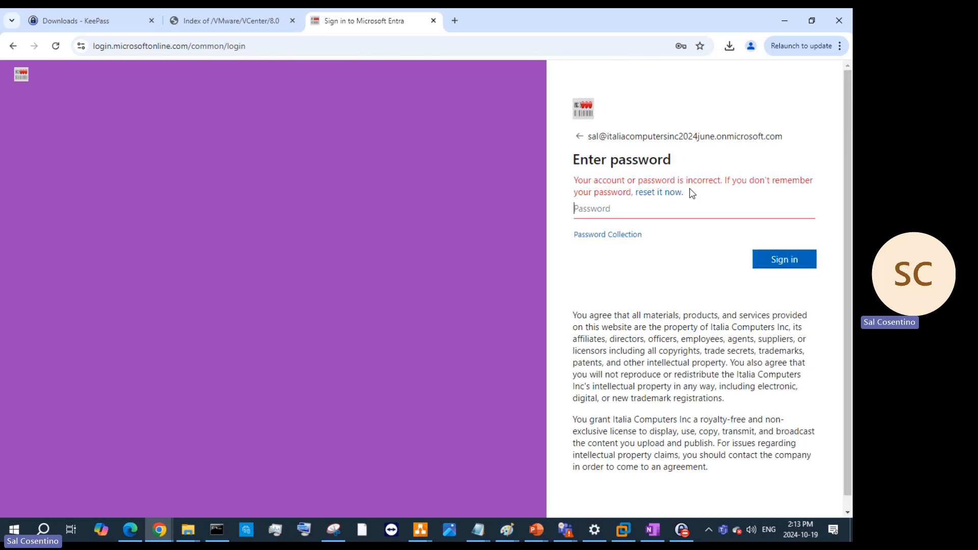
pyautogui.write('**************')
pyautogui.press('Return')
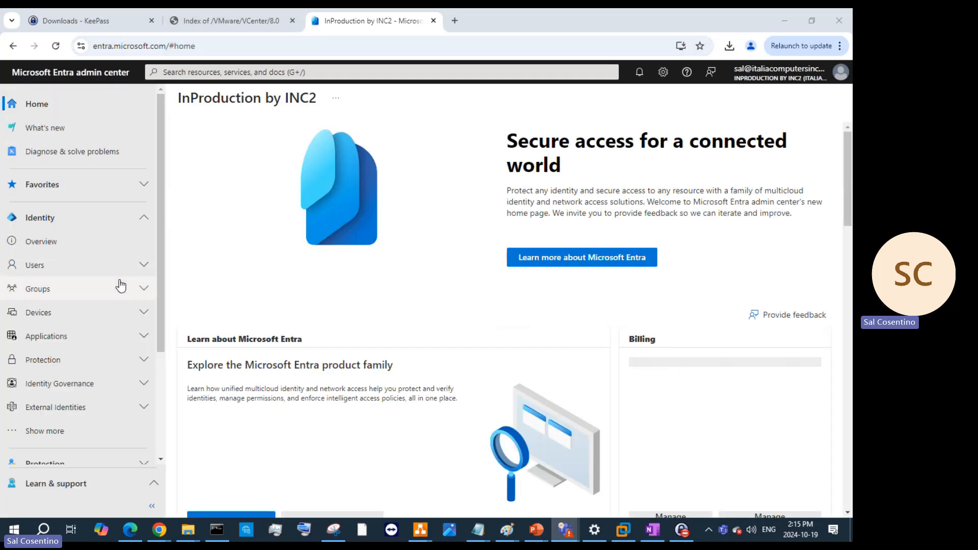
# Dismiss the multifactor authentication notice and open the All devices list under Devices
pyautogui.click(61, 314)
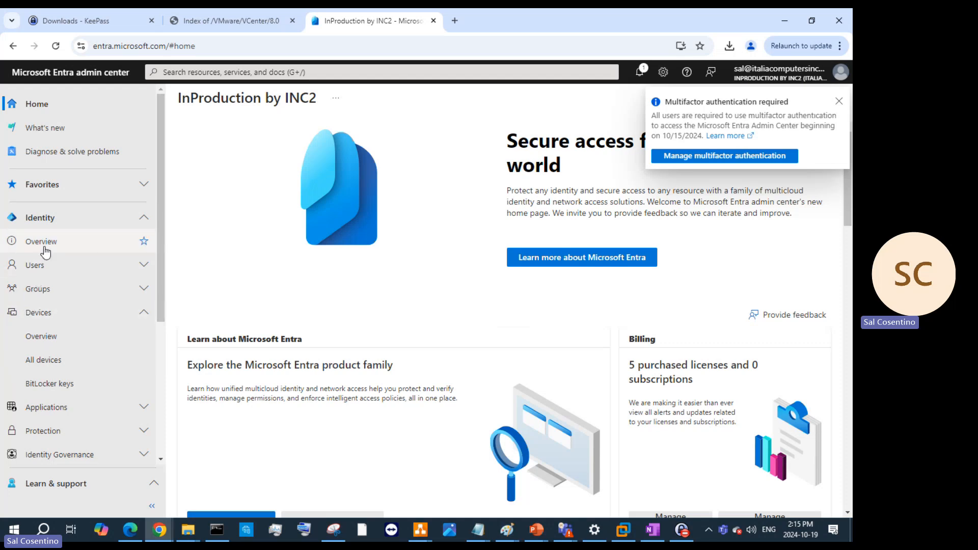
pyautogui.click(43, 300)
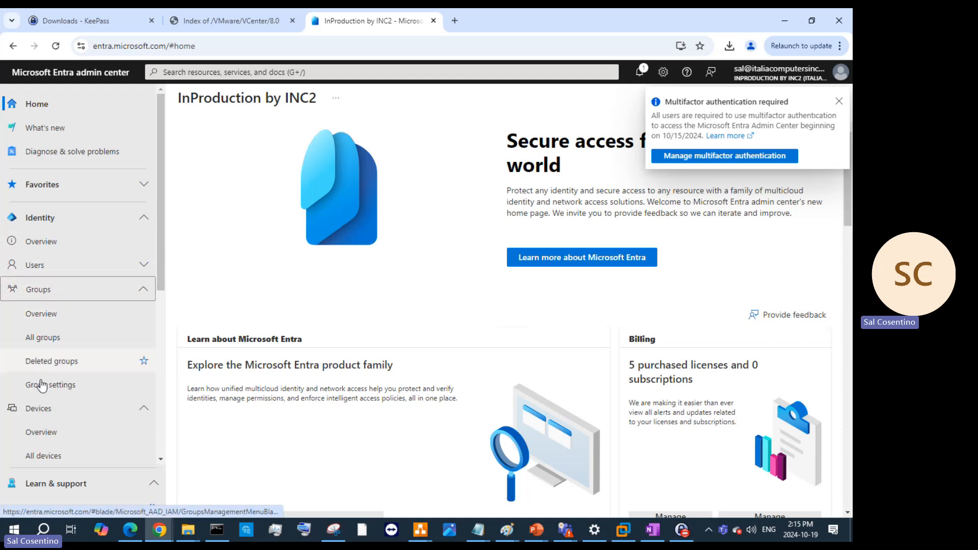
pyautogui.click(45, 407)
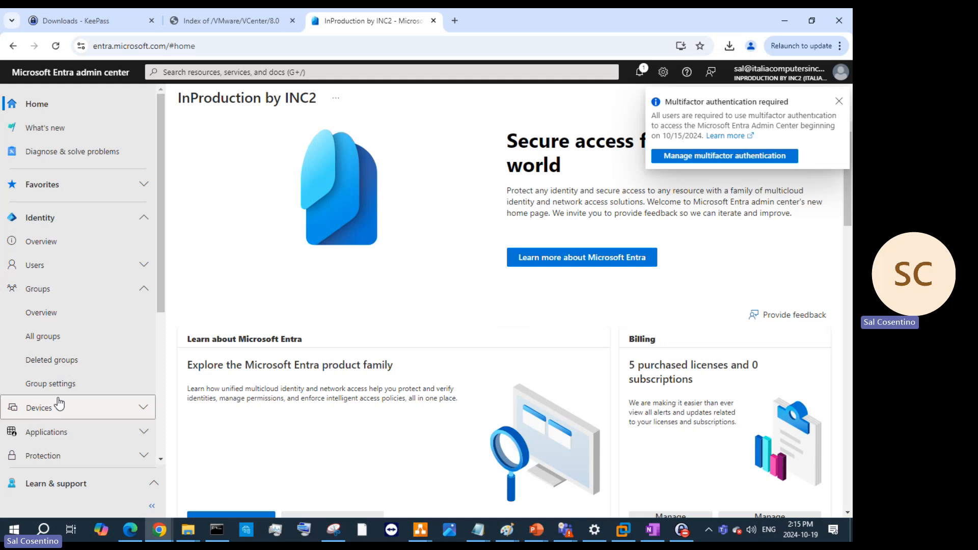
pyautogui.click(839, 104)
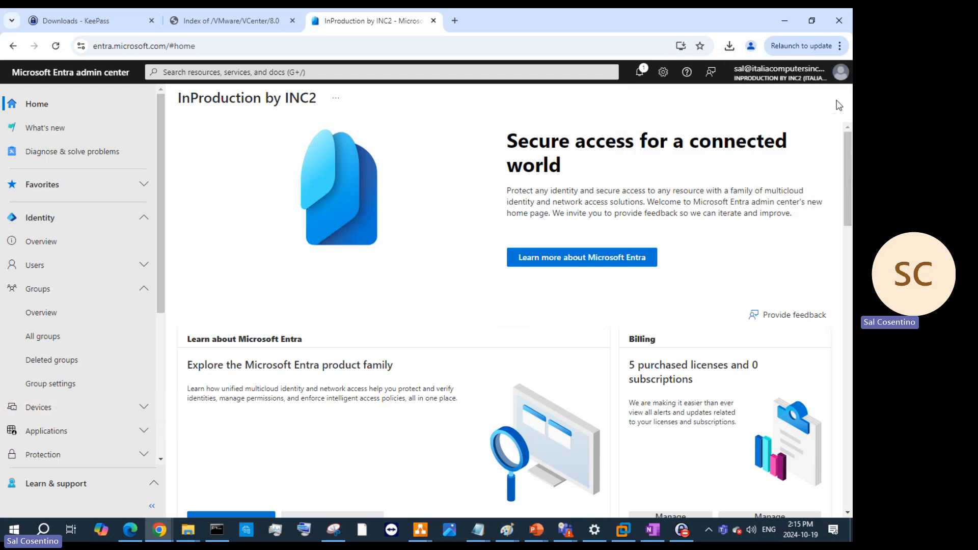
pyautogui.click(49, 417)
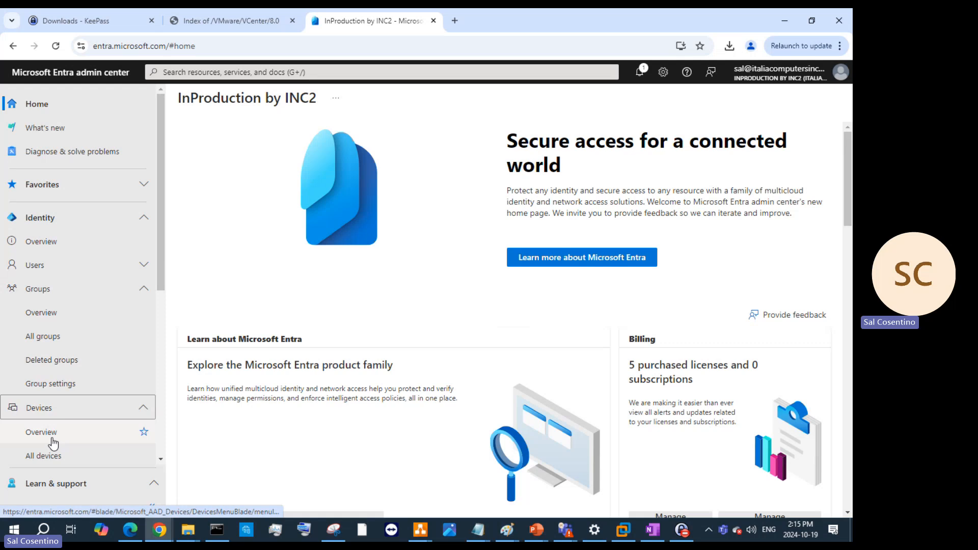
pyautogui.click(49, 455)
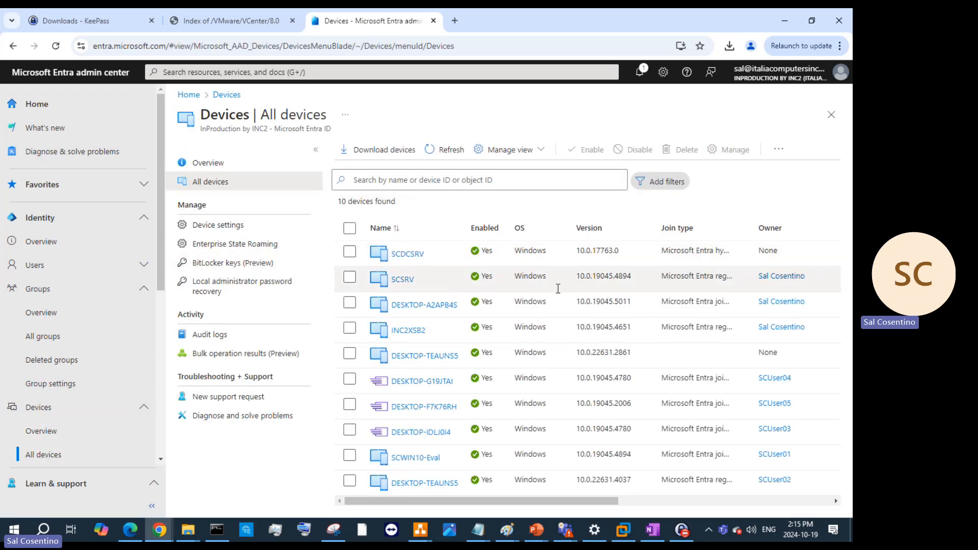
# Widen the Join type column and highlight the join types of DESKTOP-A2APB4S and SCSRV
pyautogui.moveTo(748, 230); pyautogui.dragTo(848, 231)
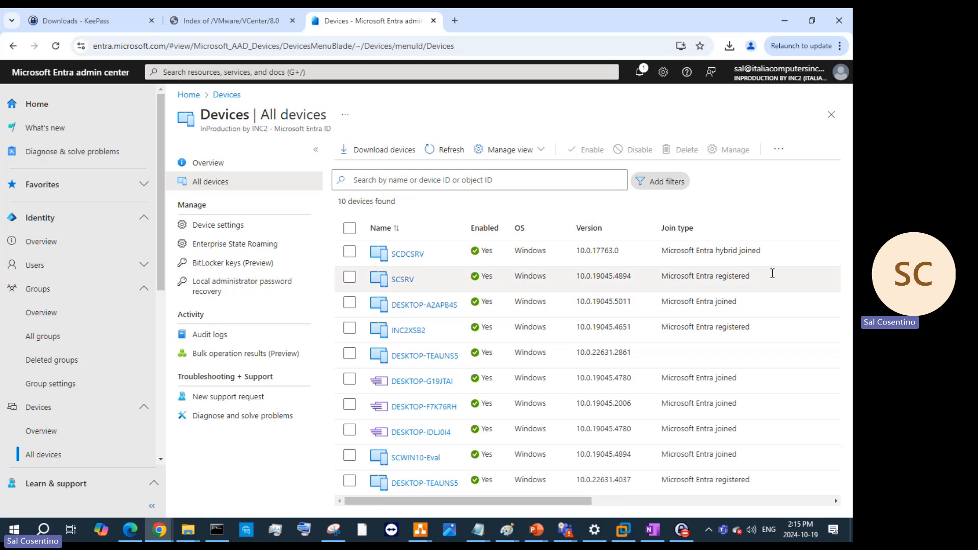
pyautogui.moveTo(738, 302); pyautogui.dragTo(662, 302)
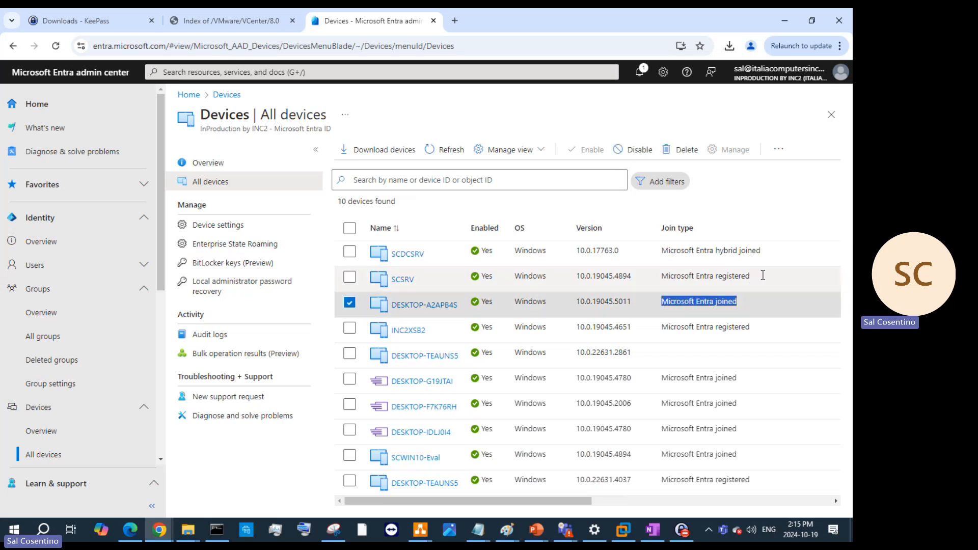
pyautogui.moveTo(749, 276); pyautogui.dragTo(661, 276)
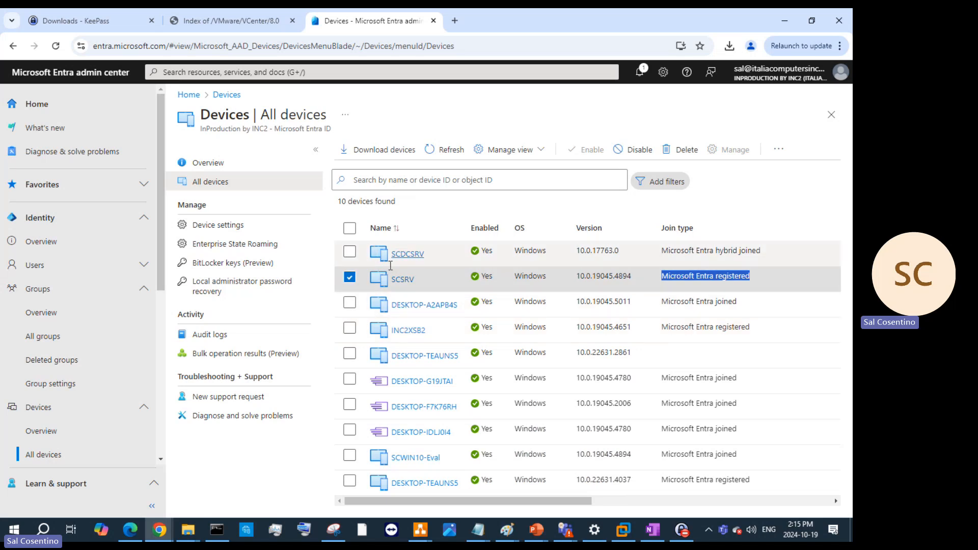
# Add SCDCSRV to the selected SCSRV device and disable both devices
pyautogui.click(349, 251)
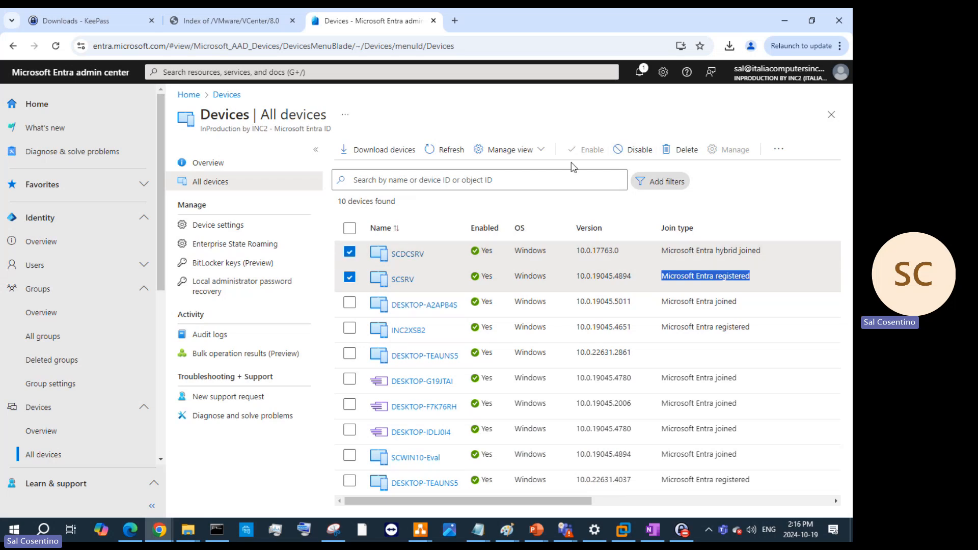
pyautogui.click(634, 152)
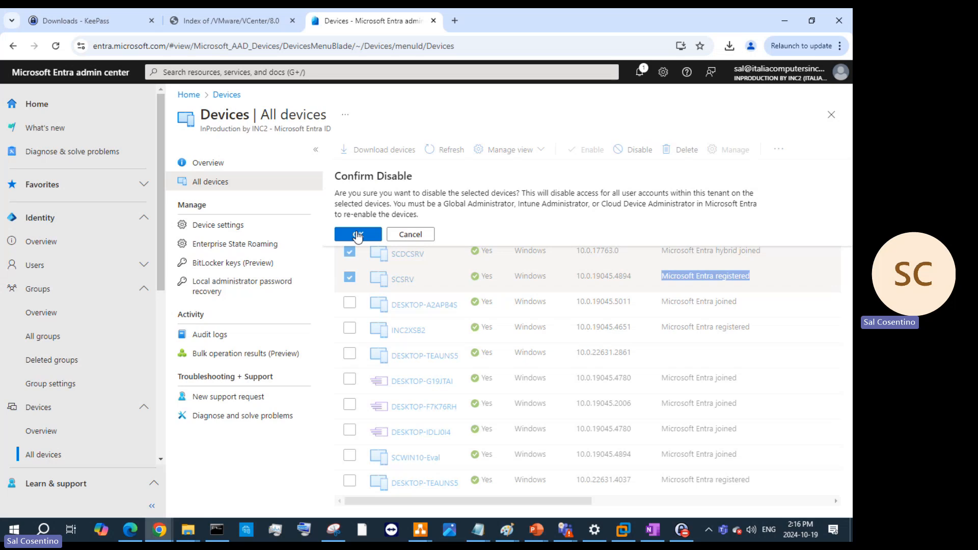
pyautogui.click(358, 235)
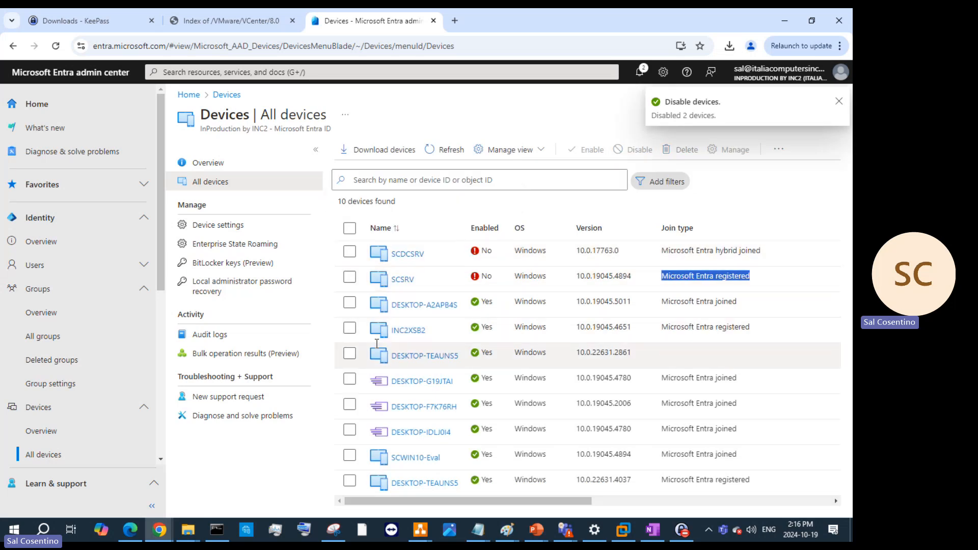
# Disable the INC2XSB2 device and check the Owner and MDM columns of the device list
pyautogui.click(349, 328)
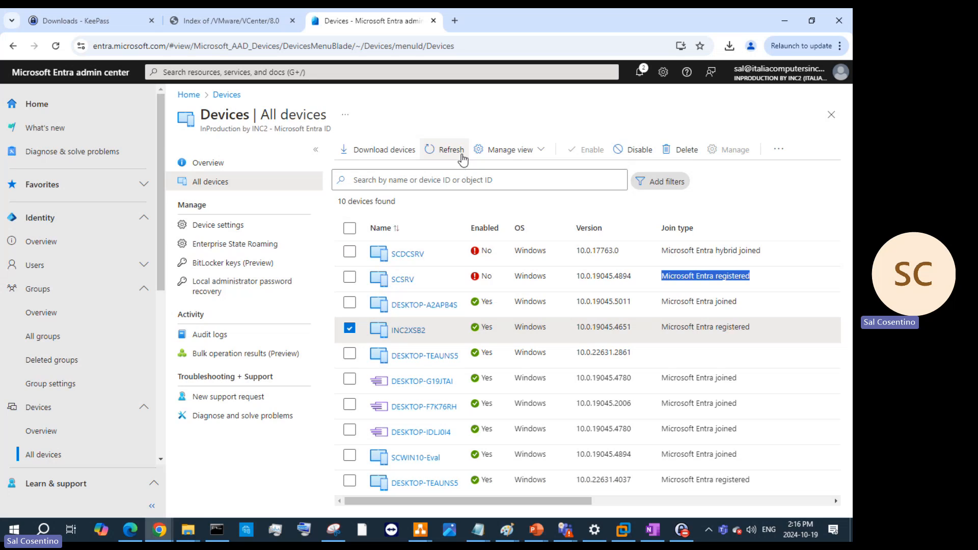
pyautogui.click(623, 152)
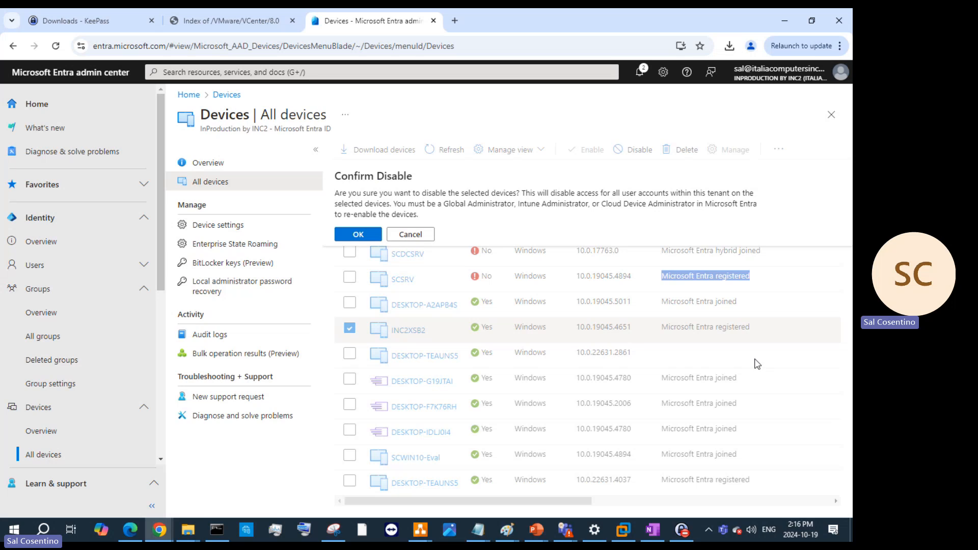
pyautogui.click(344, 231)
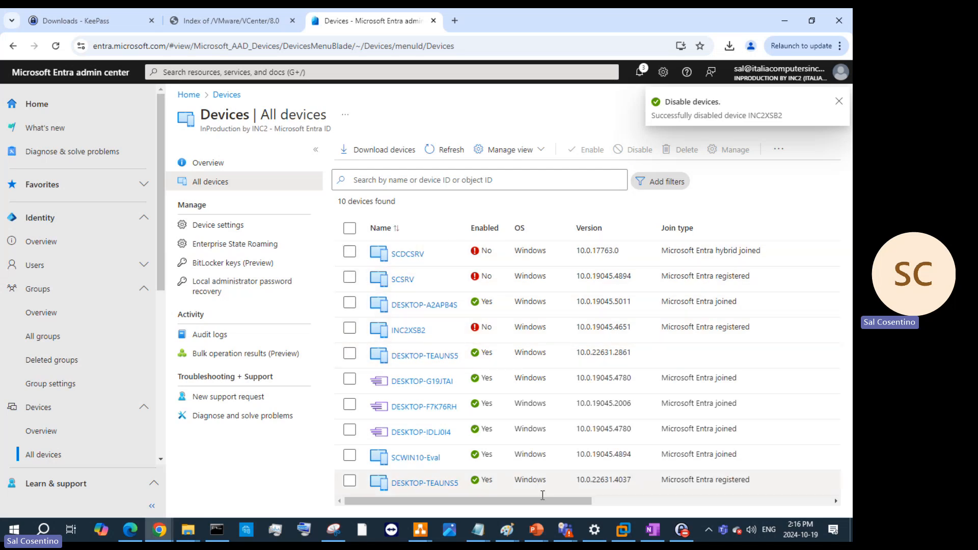
pyautogui.moveTo(561, 501); pyautogui.dragTo(699, 490)
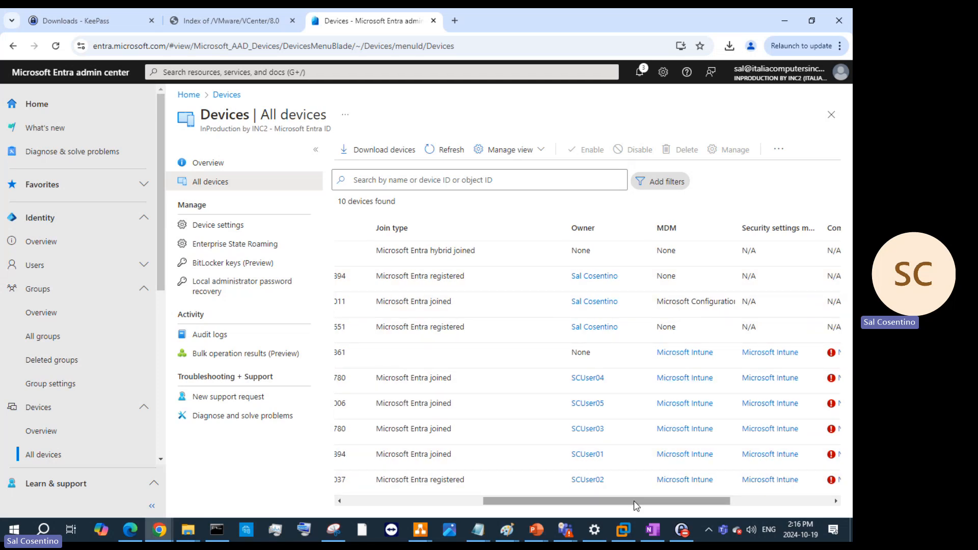
pyautogui.moveTo(634, 503); pyautogui.dragTo(389, 446)
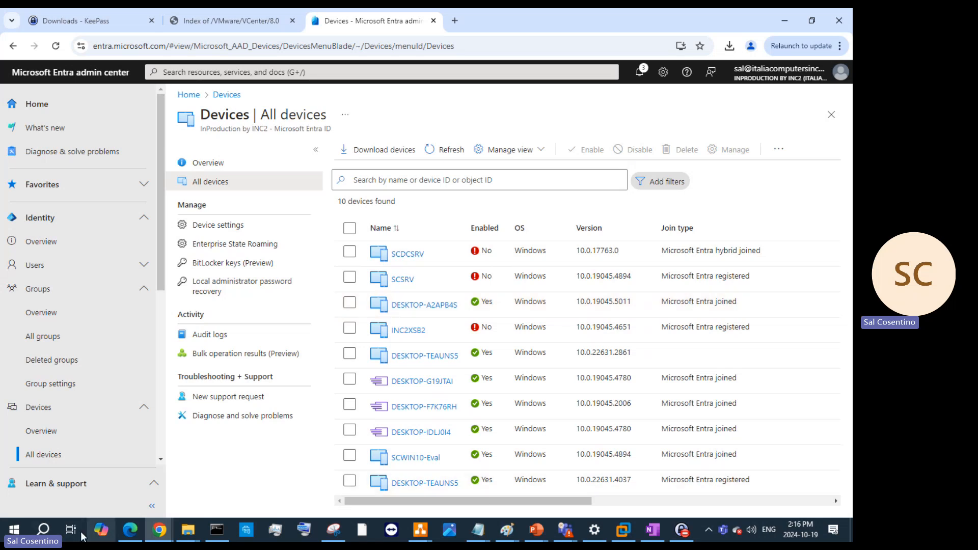
# Open the Access work or school page in Windows account settings and bring up the dialog for connecting a work or school account
pyautogui.rightClick(43, 530)
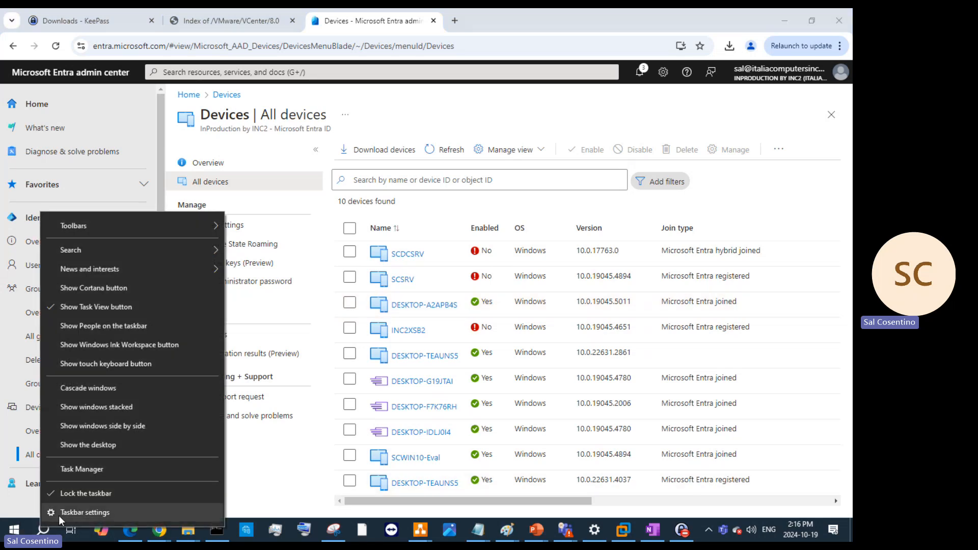
pyautogui.click(59, 513)
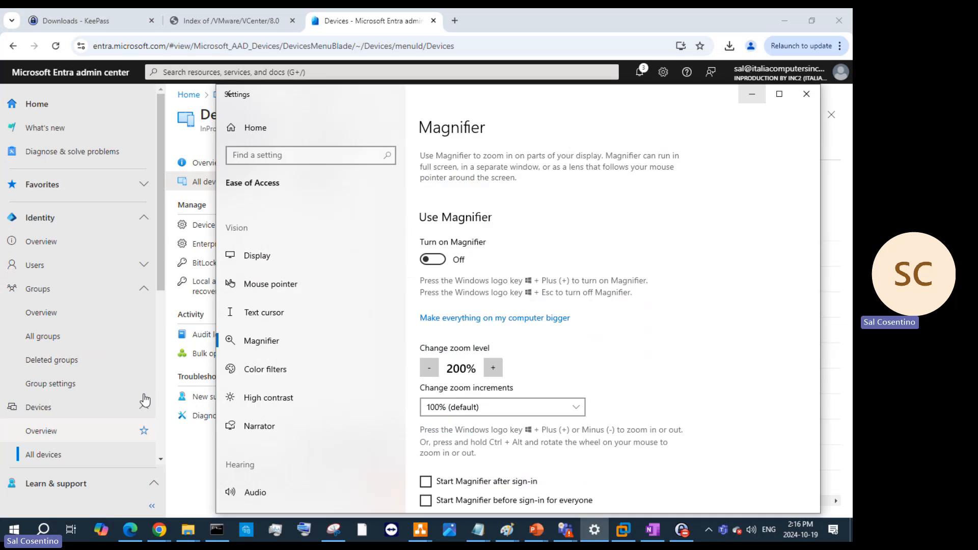
pyautogui.click(248, 129)
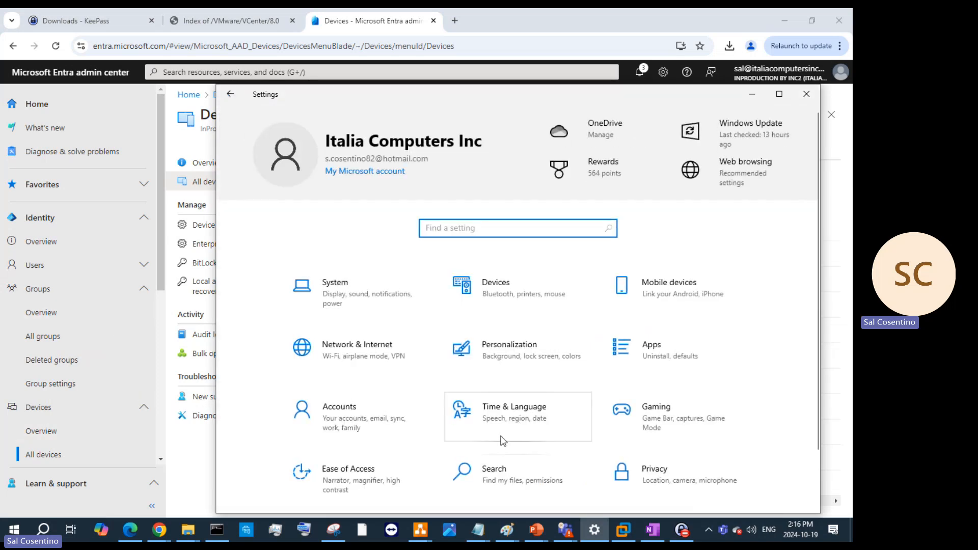
pyautogui.click(327, 419)
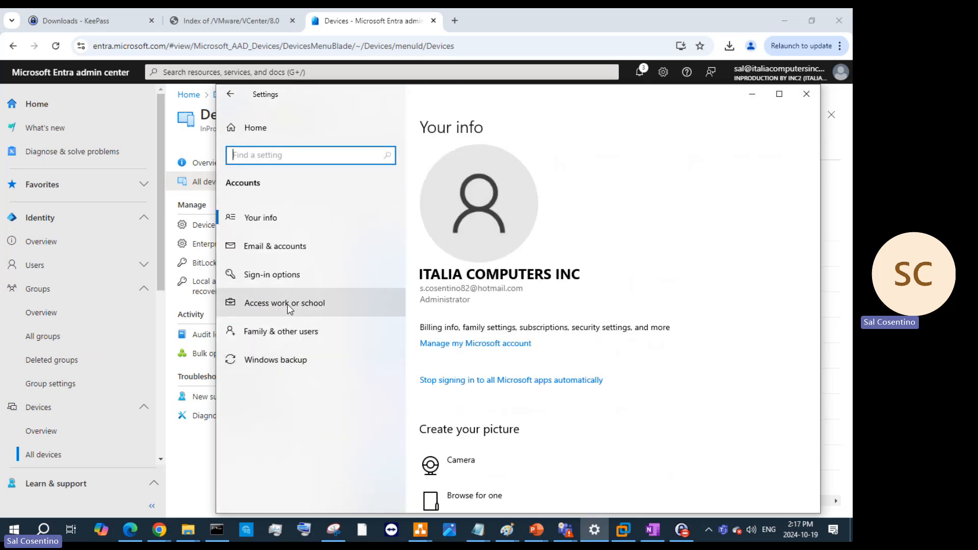
pyautogui.click(287, 305)
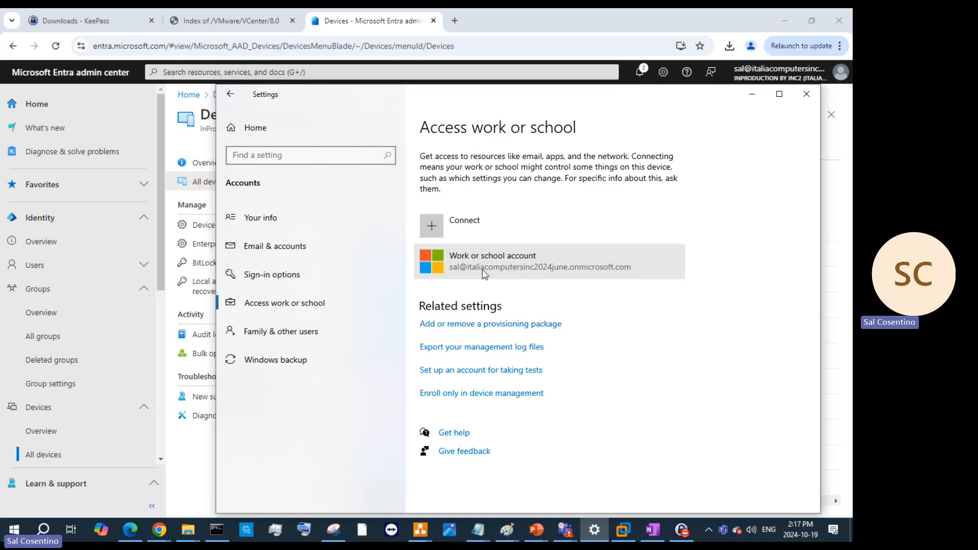
pyautogui.click(454, 239)
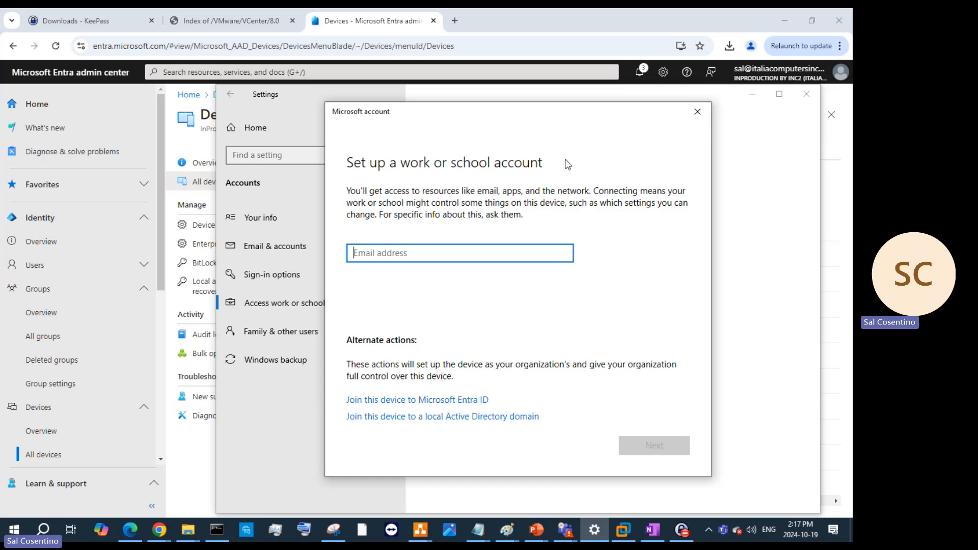
# Dismiss the work or school account setup and widen the MDM column of the Entra device list to show its full values
pyautogui.click(696, 111)
pyautogui.click(752, 95)
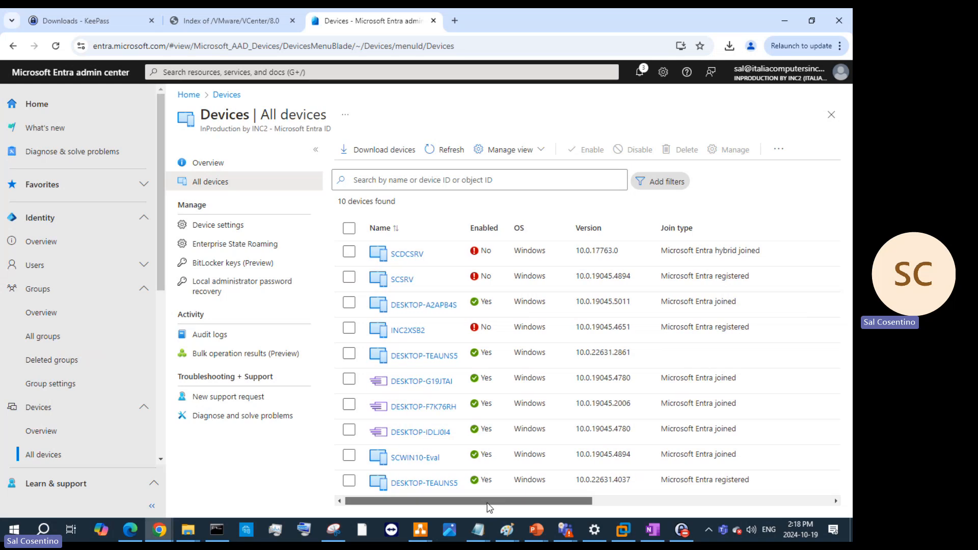
pyautogui.moveTo(506, 501); pyautogui.dragTo(601, 490)
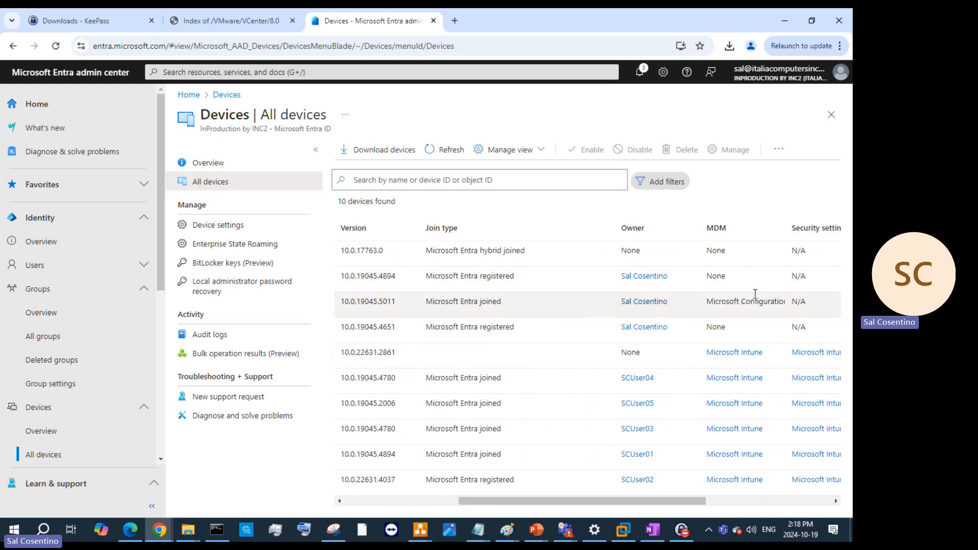
pyautogui.moveTo(784, 228); pyautogui.dragTo(834, 228)
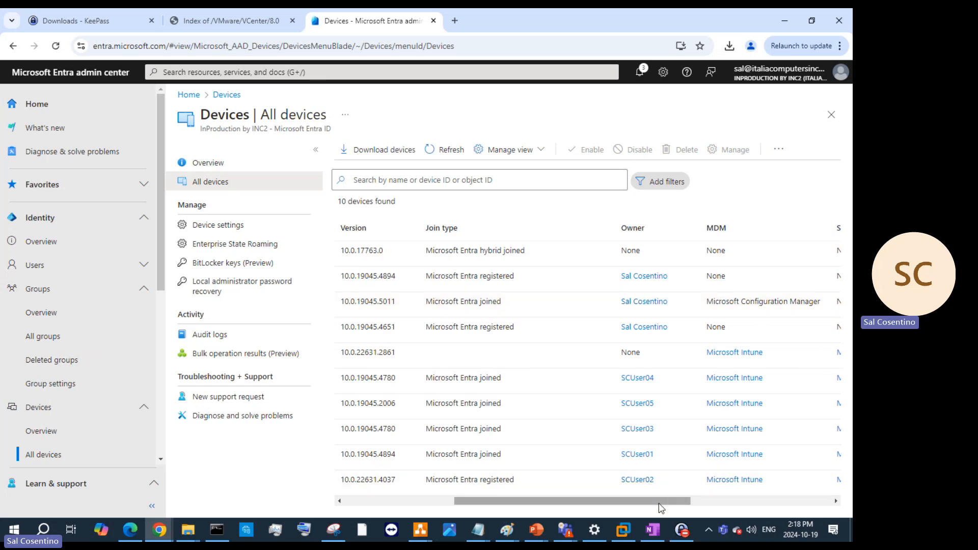
# Recheck the join types of the listed devices and switch to the Kiosks notes page in OneNote
pyautogui.moveTo(659, 504); pyautogui.dragTo(557, 504)
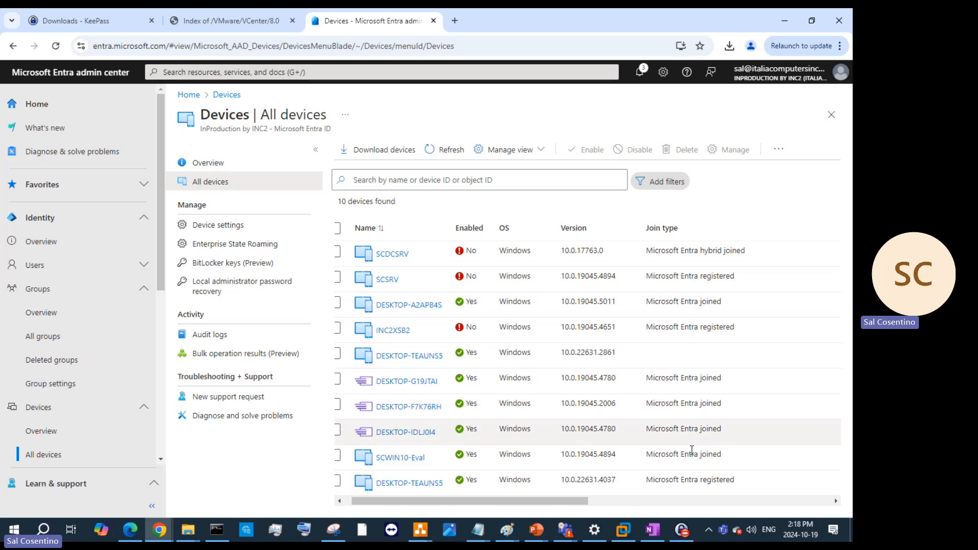
pyautogui.moveTo(572, 502); pyautogui.dragTo(540, 491)
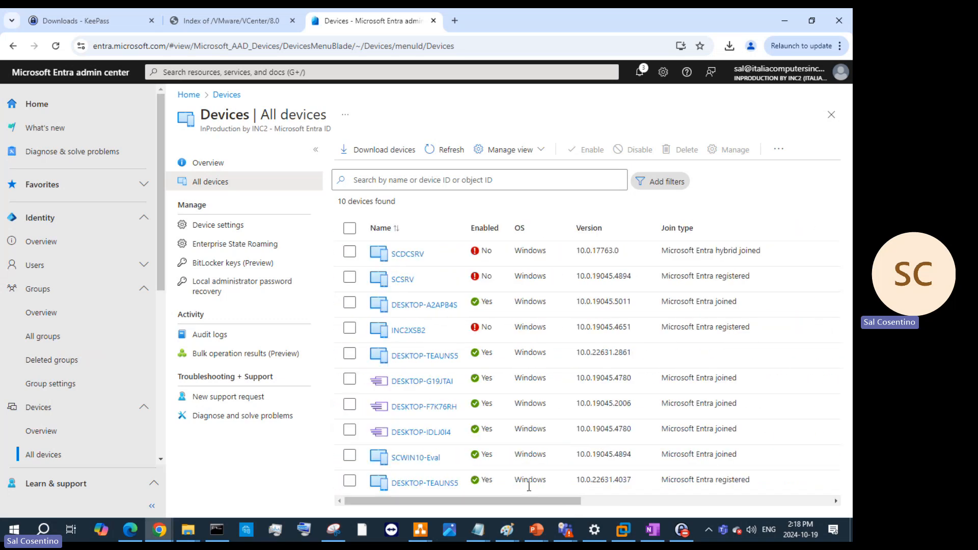
pyautogui.click(795, 24)
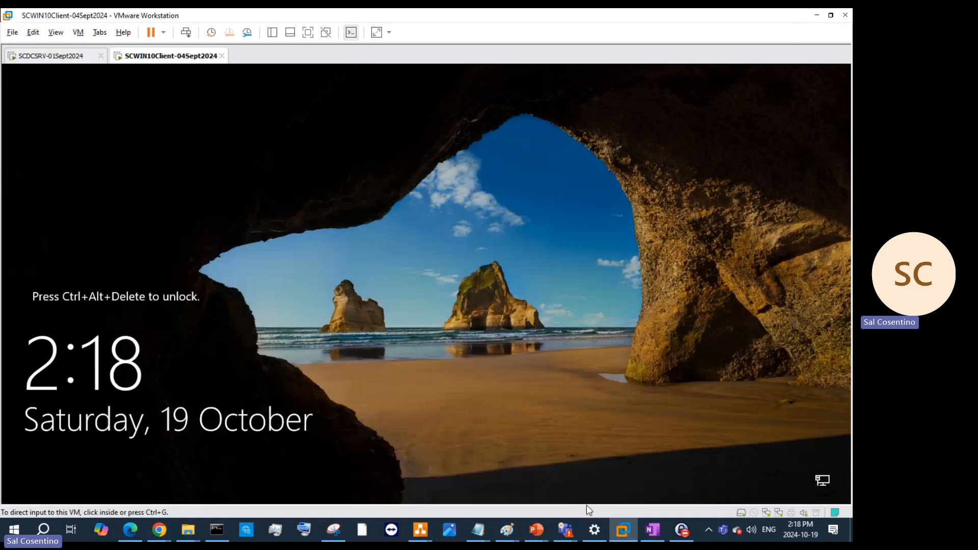
pyautogui.click(656, 531)
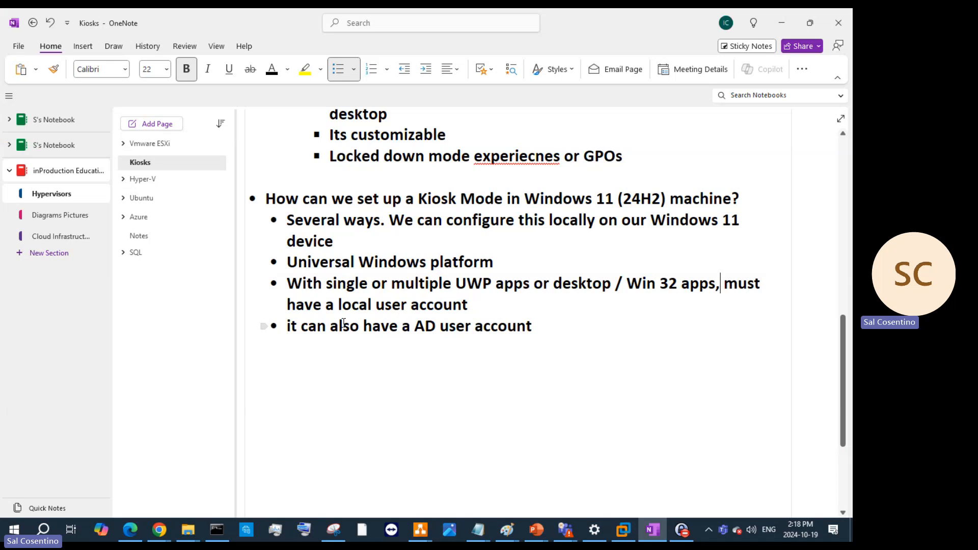
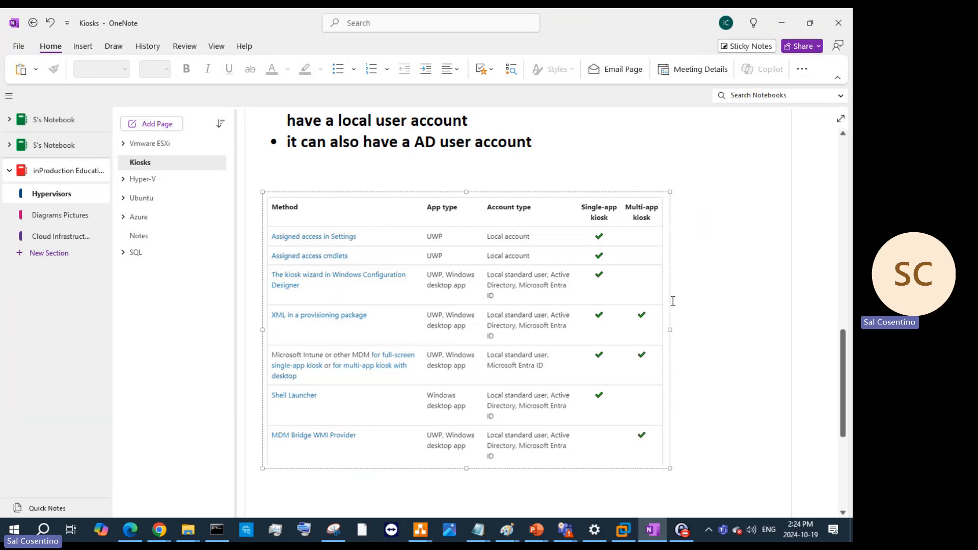
# Review the kiosk mode notes and look over the Paint network diagram containing the Windows 11 24H2 template and KIOSK machines
pyautogui.scroll(15, 666, 340)
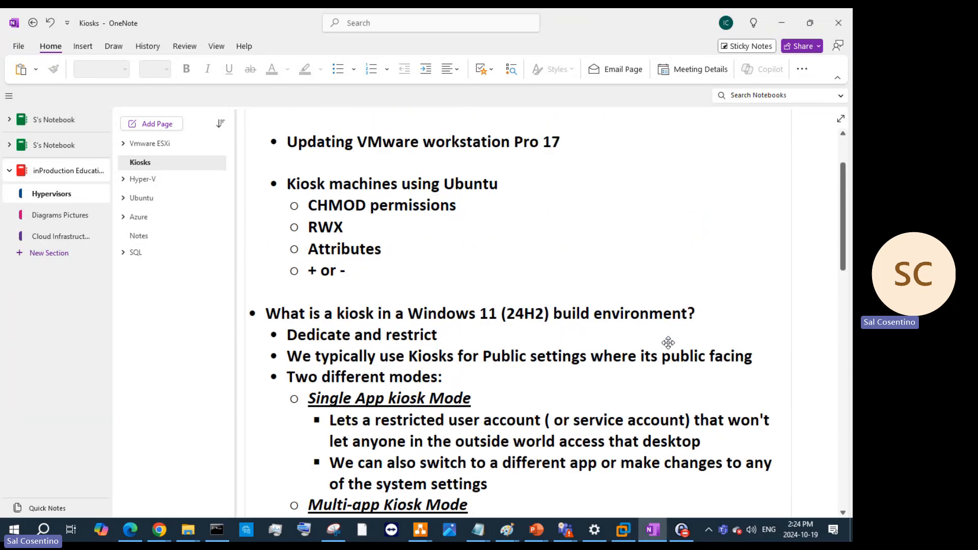
pyautogui.scroll(1, 668, 339)
pyautogui.scroll(-15, 539, 260)
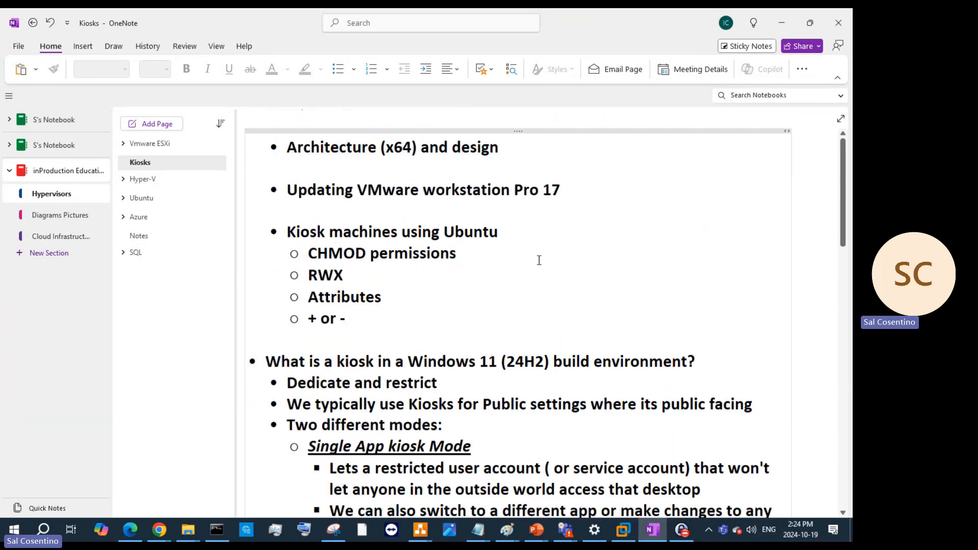
pyautogui.scroll(5, 540, 259)
pyautogui.click(507, 530)
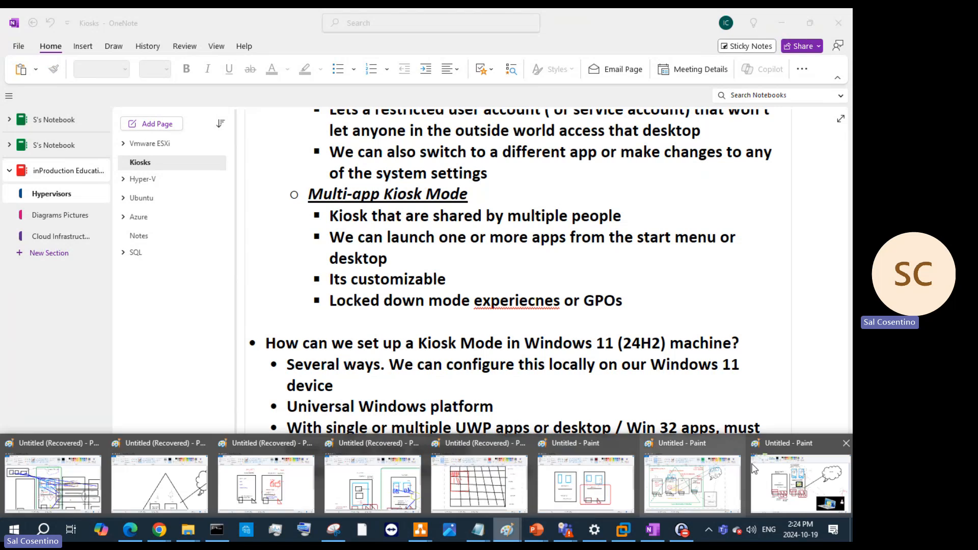
pyautogui.click(770, 482)
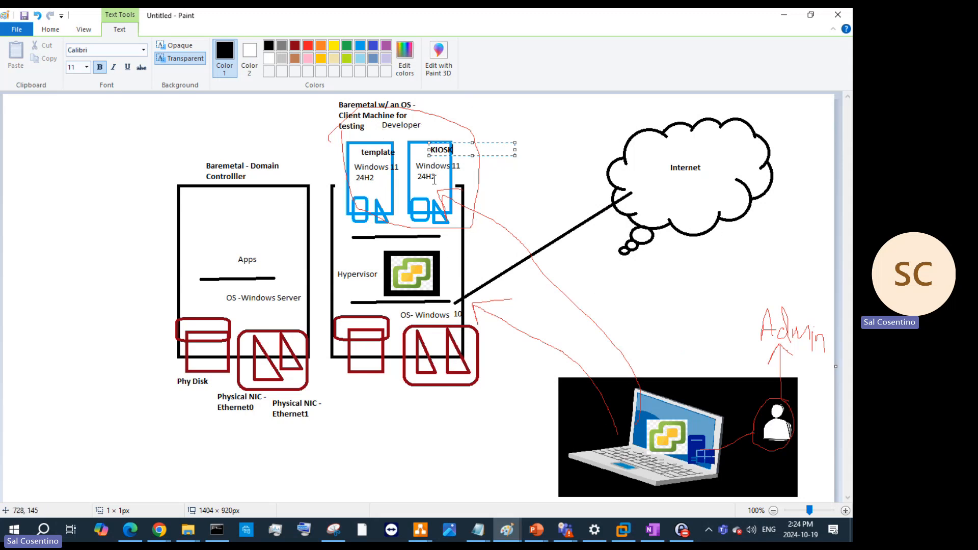
pyautogui.click(782, 16)
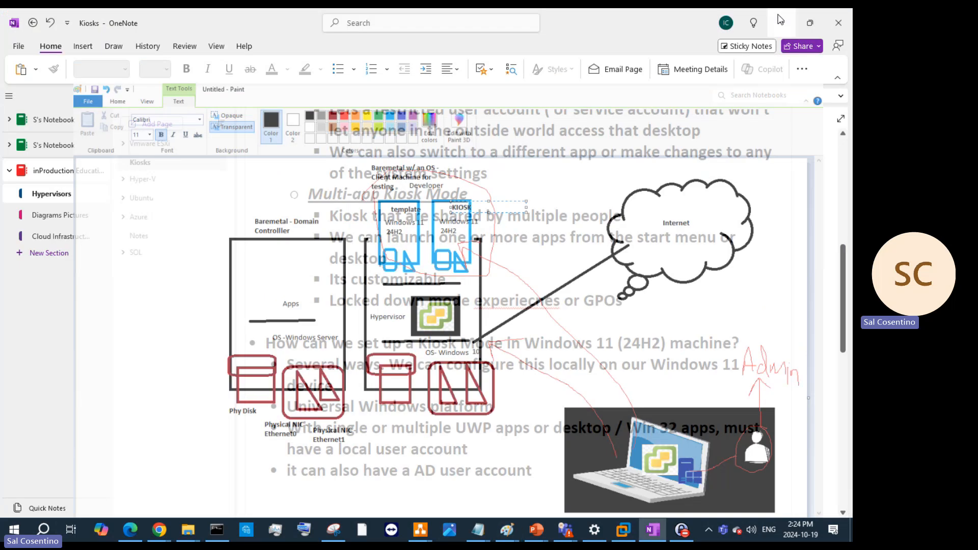
# Correct the misspelled word in the "Locked down mode" bullet of the Kiosks notes to "experiences"
pyautogui.scroll(-2, 514, 208)
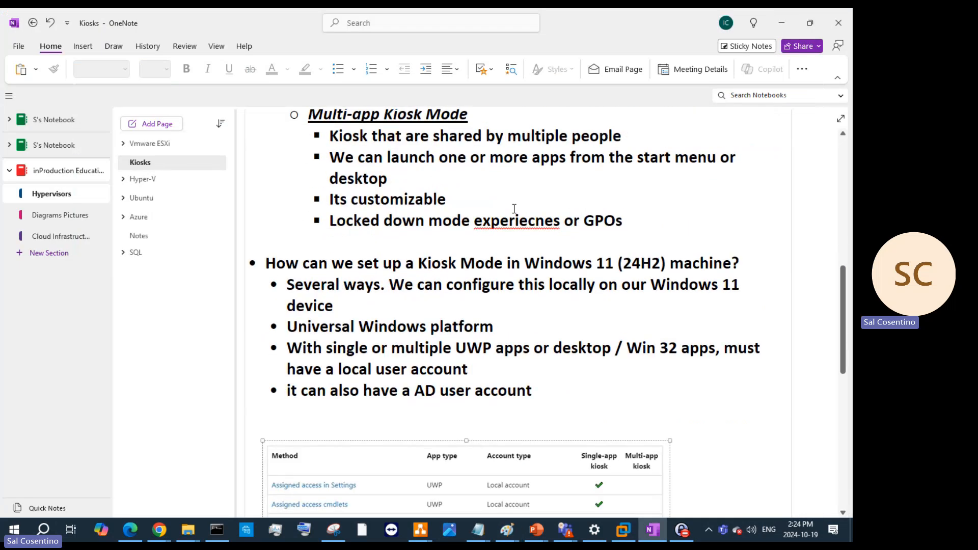
pyautogui.rightClick(515, 221)
pyautogui.click(546, 230)
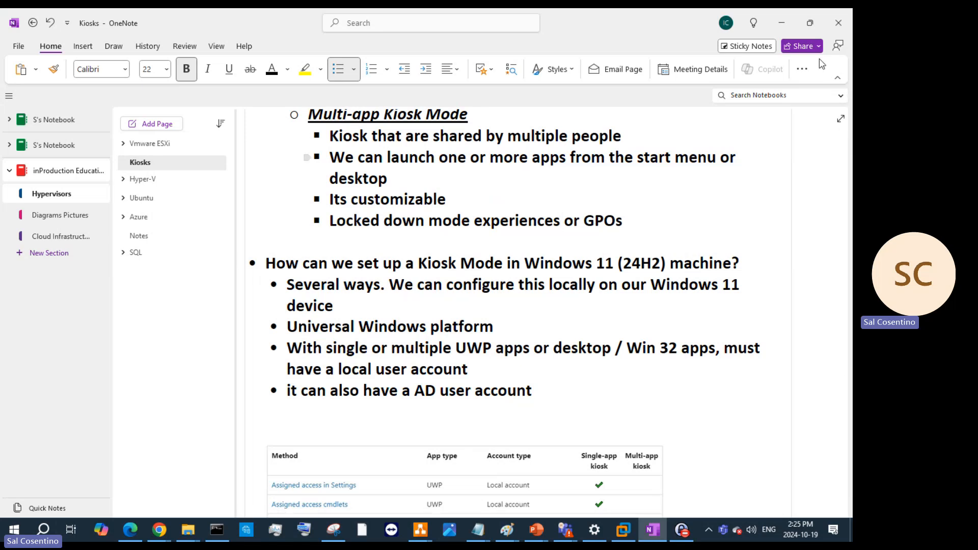
# Reread the Kiosks page from its opening bullets down to the kiosk configuration method table
pyautogui.scroll(-5, 389, 241)
pyautogui.scroll(14, 389, 241)
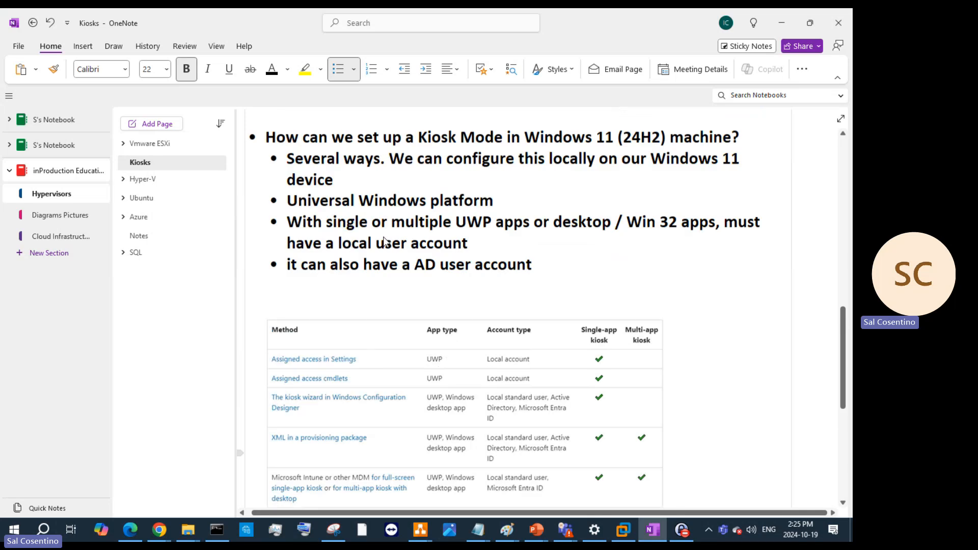
pyautogui.scroll(1, 366, 250)
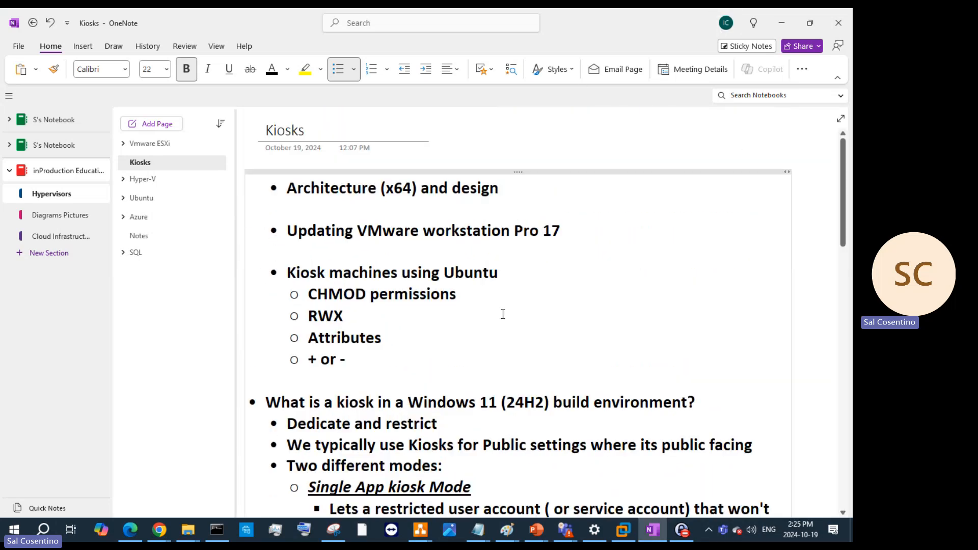
pyautogui.scroll(-15, 502, 312)
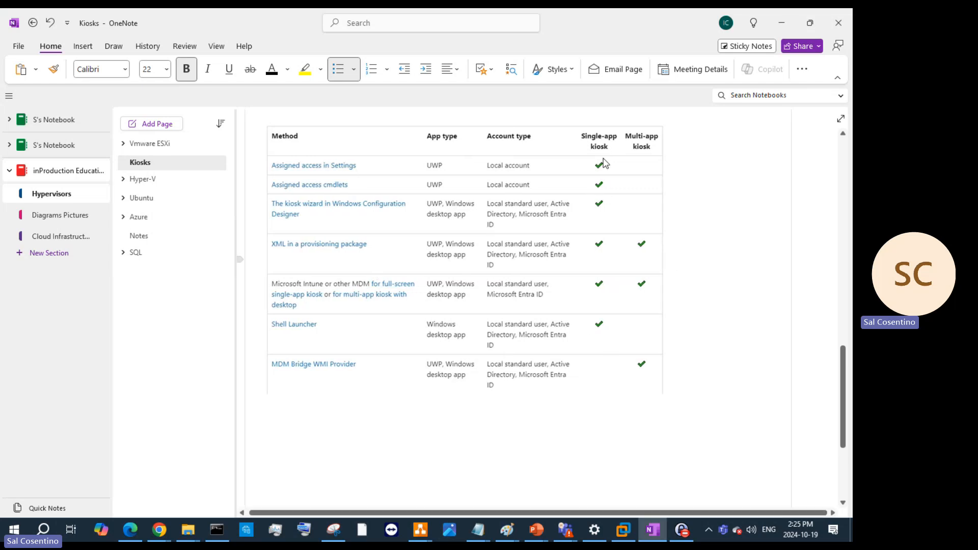
# Switch to VMware Workstation and sign in to the SCWIN10Client-04Sept2024 machine as TorontoAdmin with the account password
pyautogui.click(785, 23)
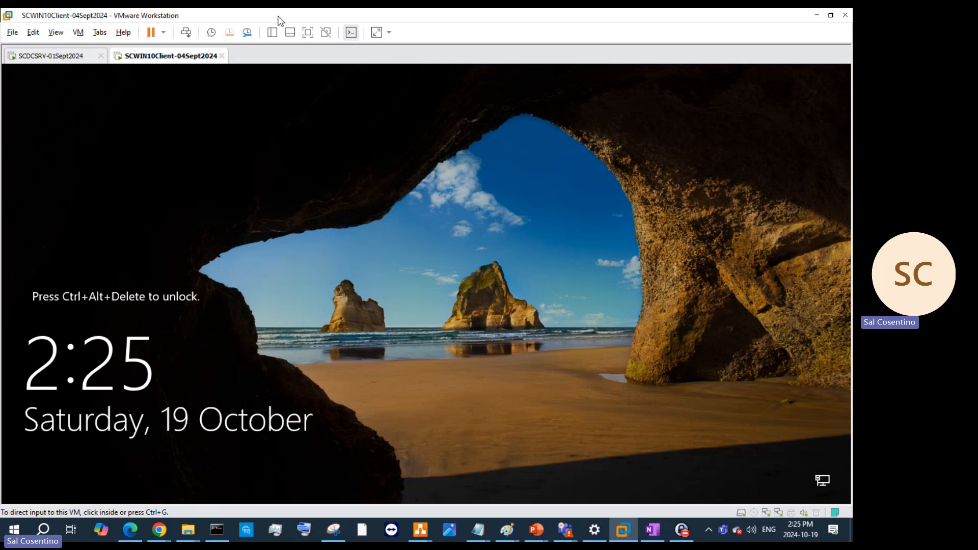
pyautogui.click(186, 33)
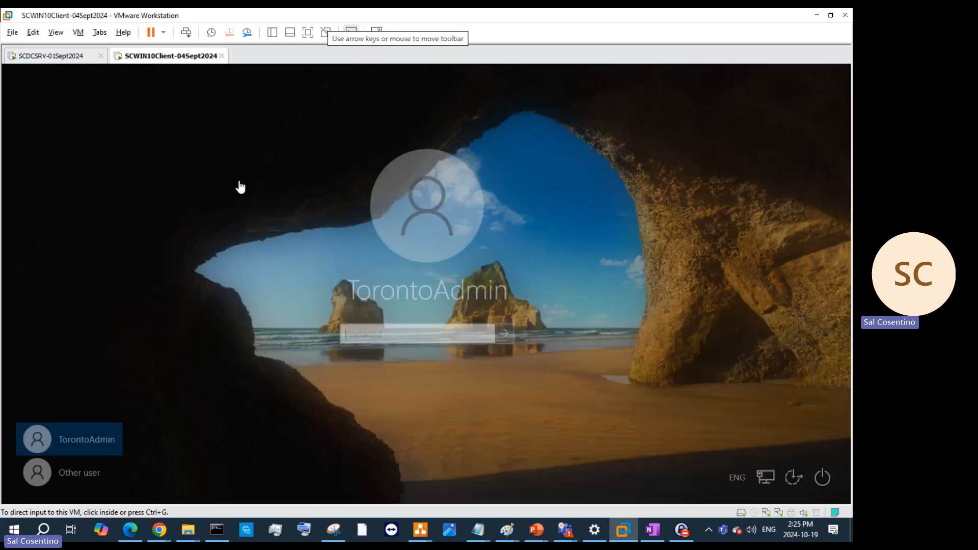
pyautogui.click(393, 338)
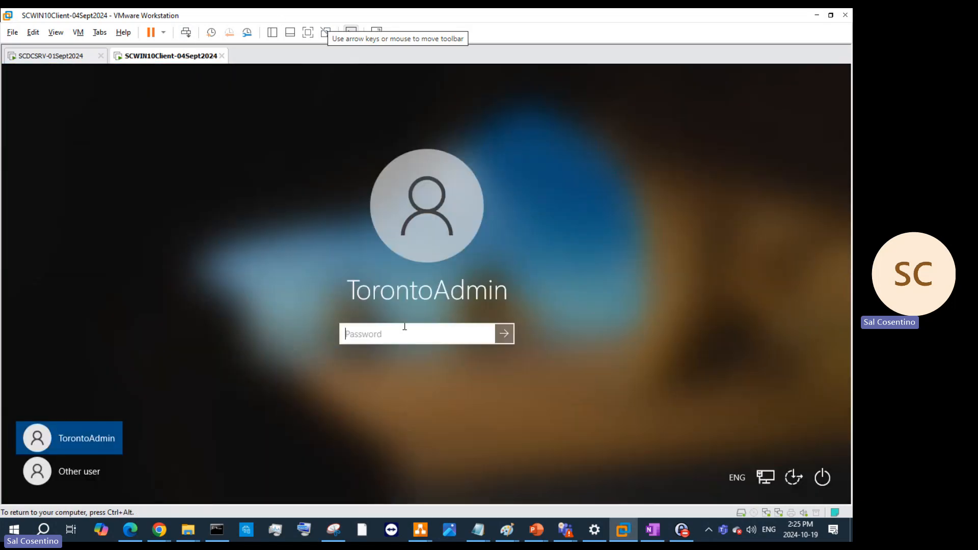
pyautogui.write('•••••••••••••••')
pyautogui.press('Return')
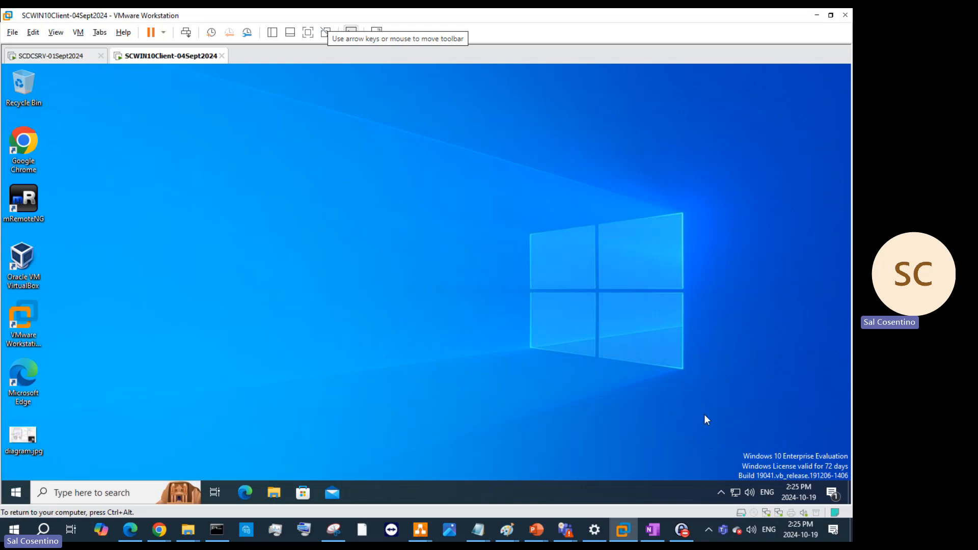
# Switch to the SCDCSRV-01Sept2024 machine and open the Quebec unit under Canada Datacenter in Active Directory Users and Computers
pyautogui.click(78, 60)
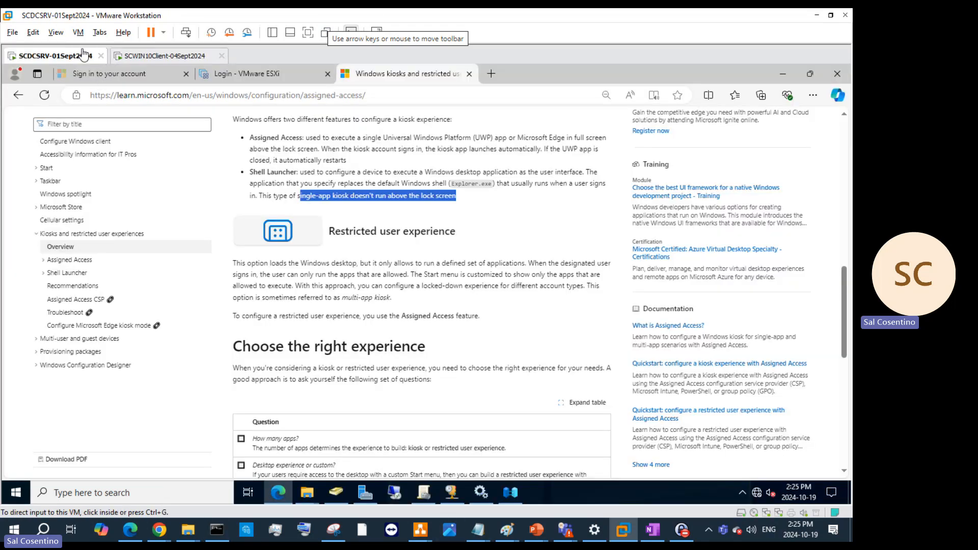
pyautogui.click(785, 75)
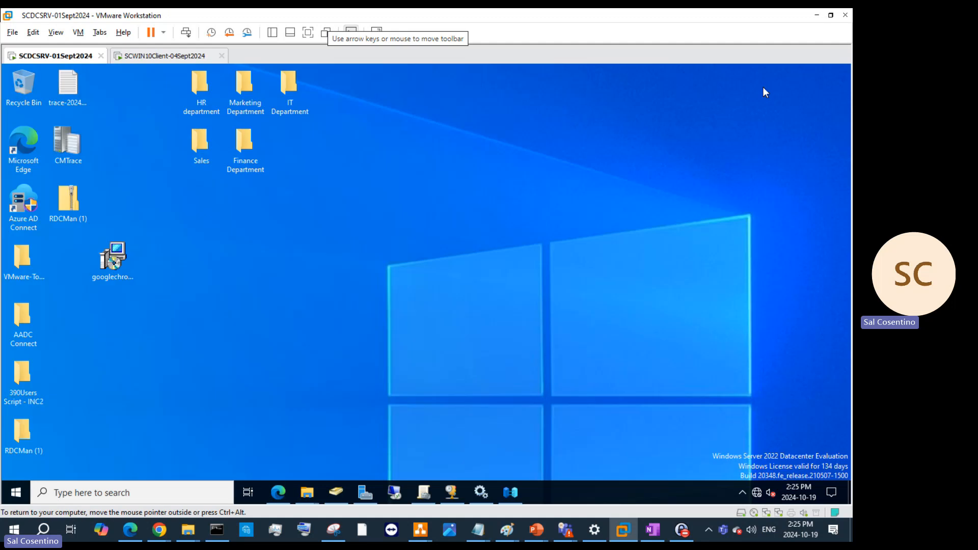
pyautogui.click(341, 491)
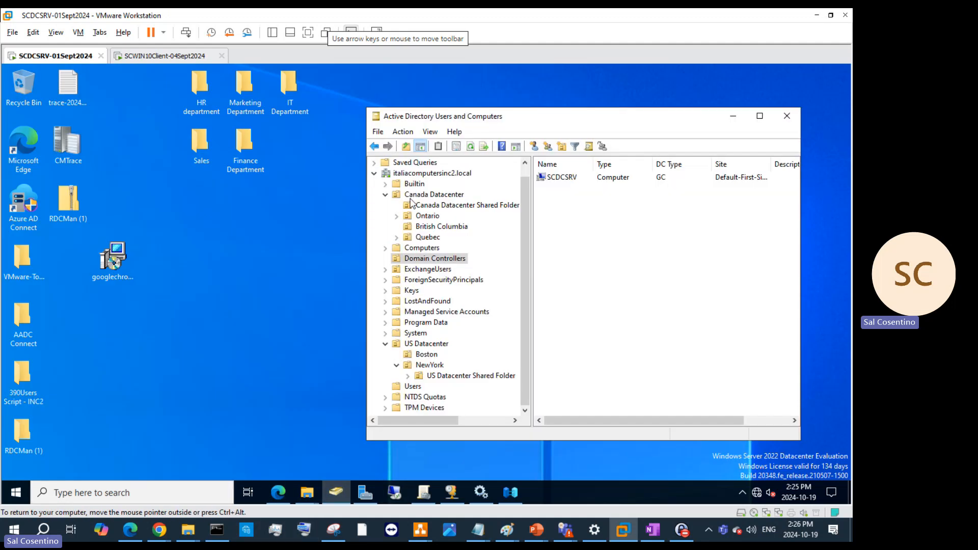
pyautogui.click(442, 209)
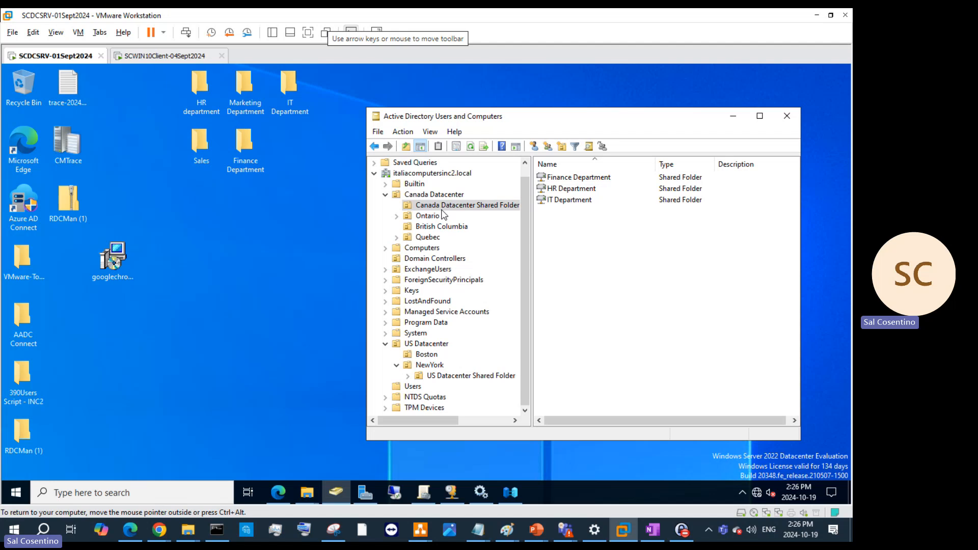
pyautogui.click(432, 216)
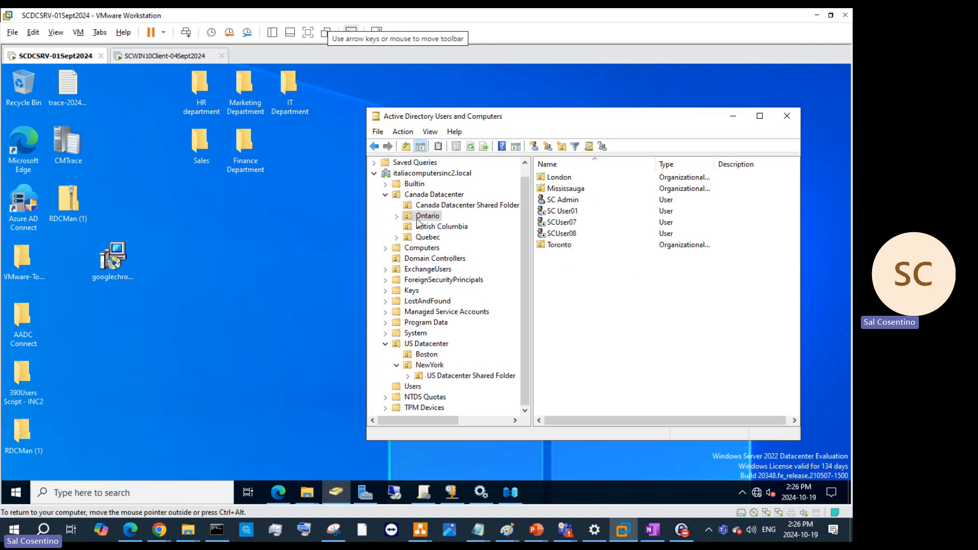
pyautogui.click(422, 238)
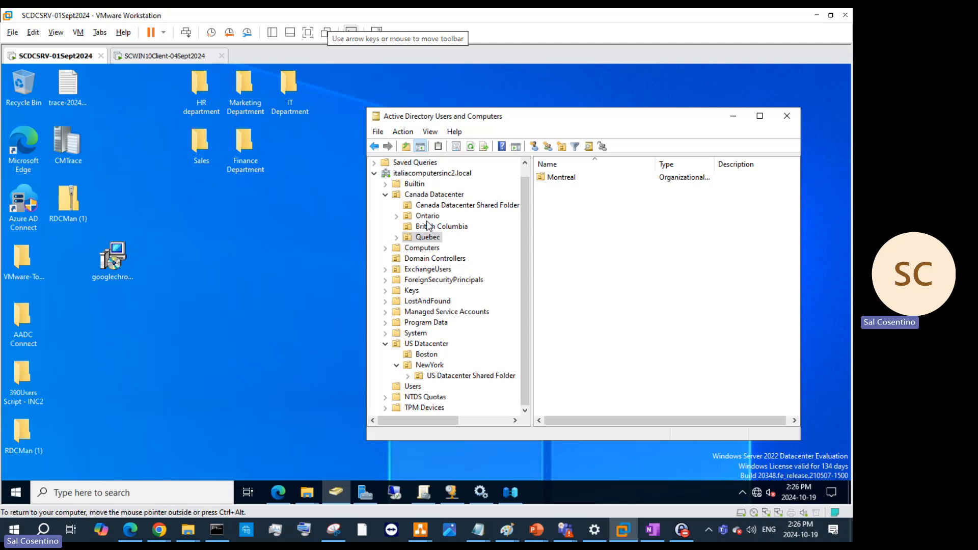
# Start a new user object in the Quebec unit with the first name QuebecKiosk
pyautogui.rightClick(570, 234)
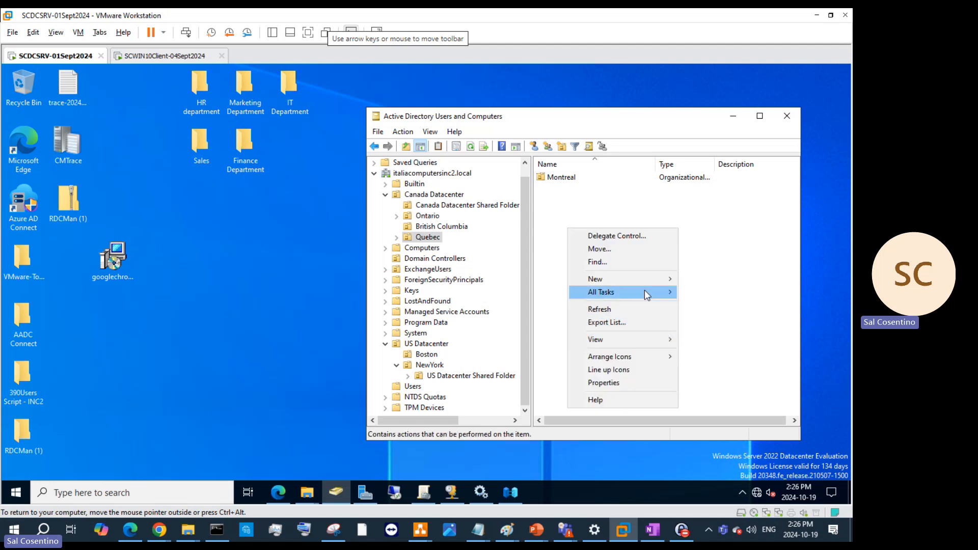
pyautogui.moveTo(647, 284)
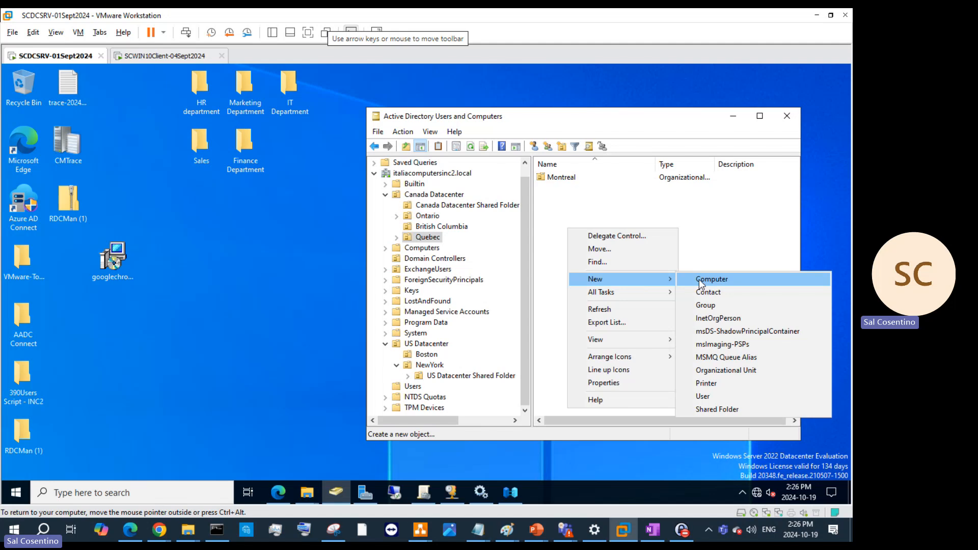
pyautogui.click(720, 398)
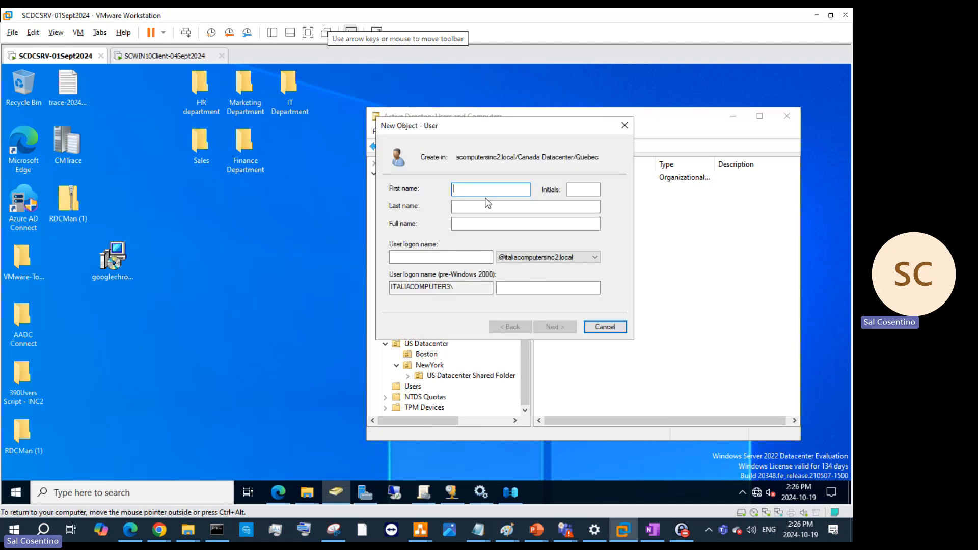
pyautogui.write('Kiosk')
pyautogui.press('Tab')
pyautogui.press('Tab')
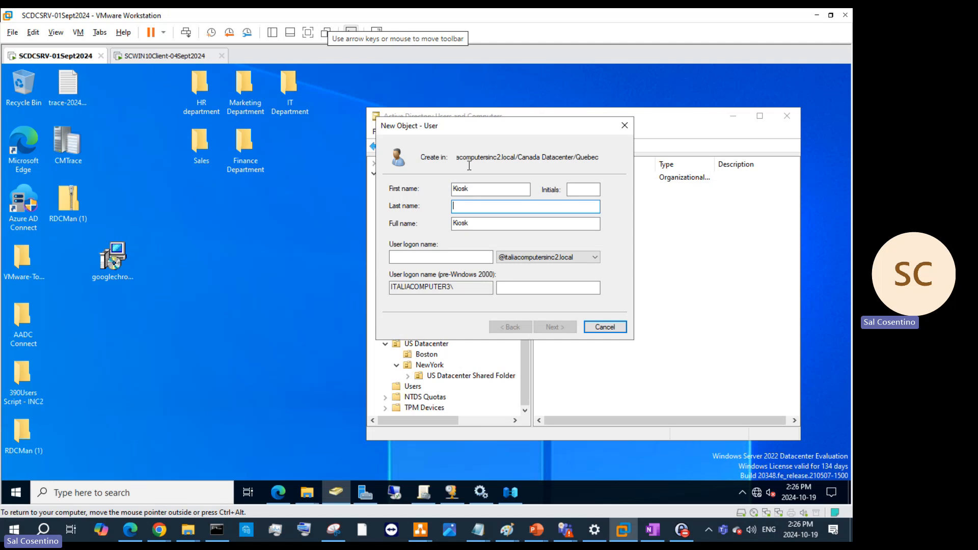
pyautogui.click(453, 192)
pyautogui.write('Quecb')
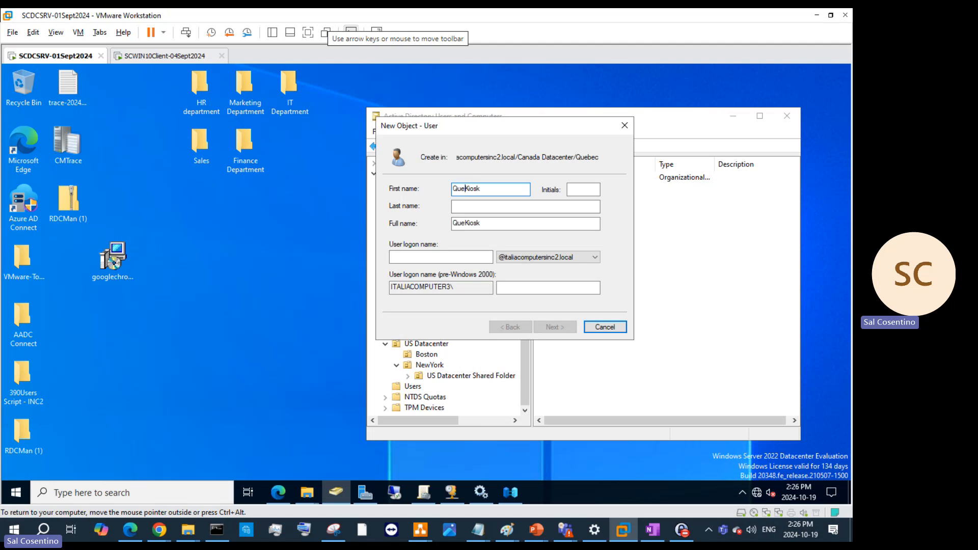
pyautogui.press('BackSpace')
pyautogui.press('BackSpace')
pyautogui.write('bec')
# Reuse the full name as the user logon name QuebecKiosk and proceed to the password settings
pyautogui.click(440, 259)
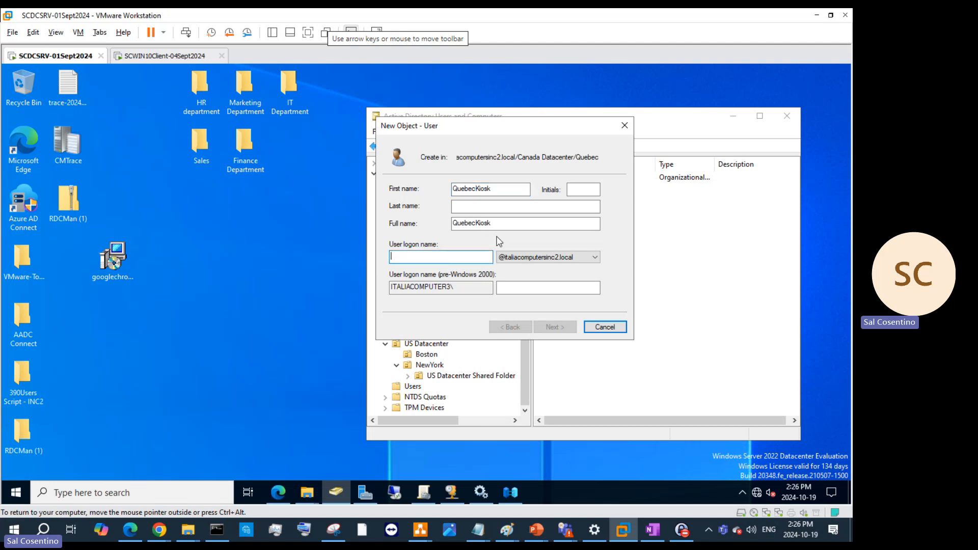
pyautogui.moveTo(509, 224); pyautogui.dragTo(422, 218)
pyautogui.hotkey('ctrl', 'c')
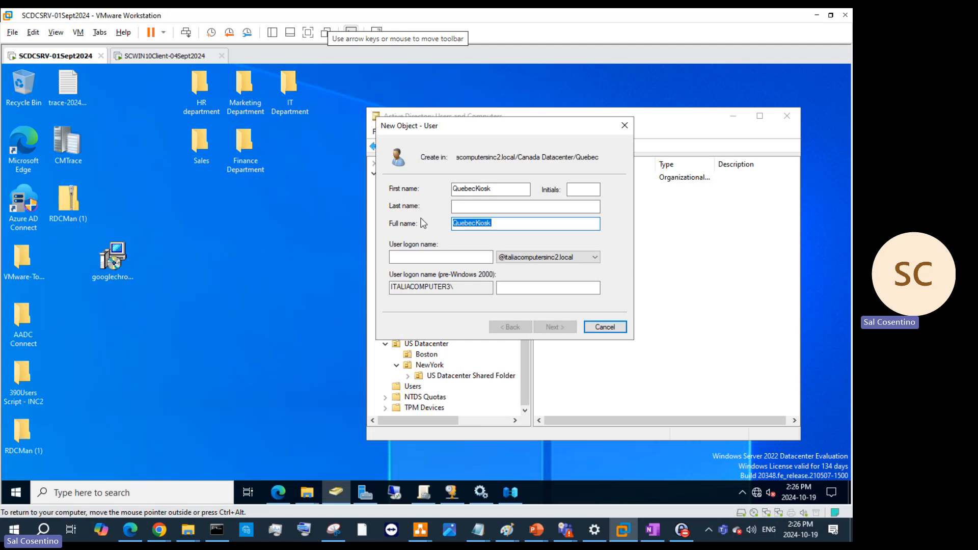
pyautogui.click(406, 259)
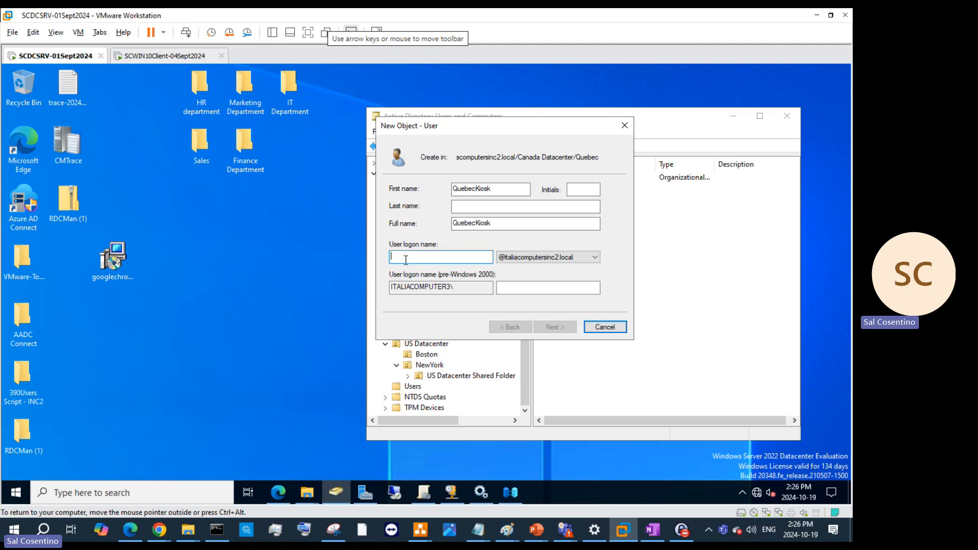
pyautogui.hotkey('ctrl', 'v')
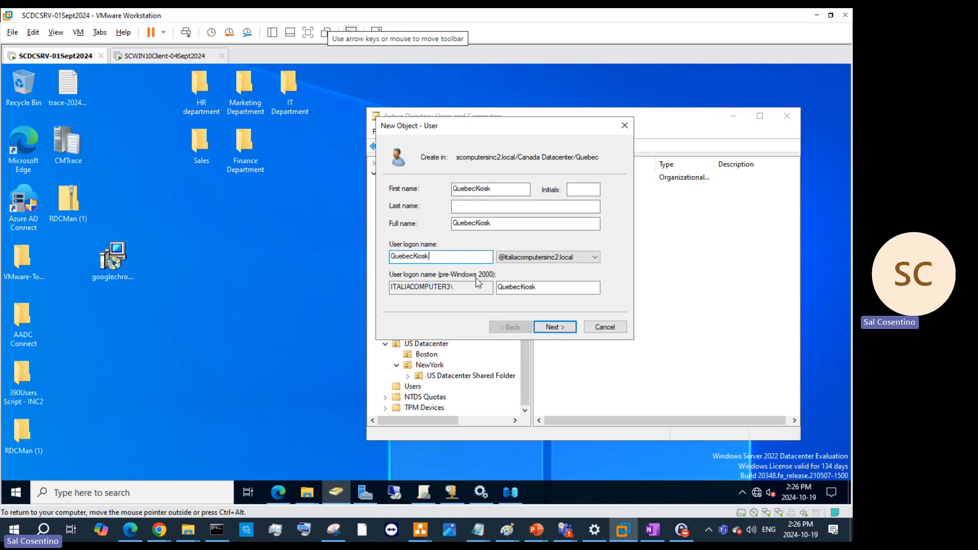
pyautogui.click(564, 330)
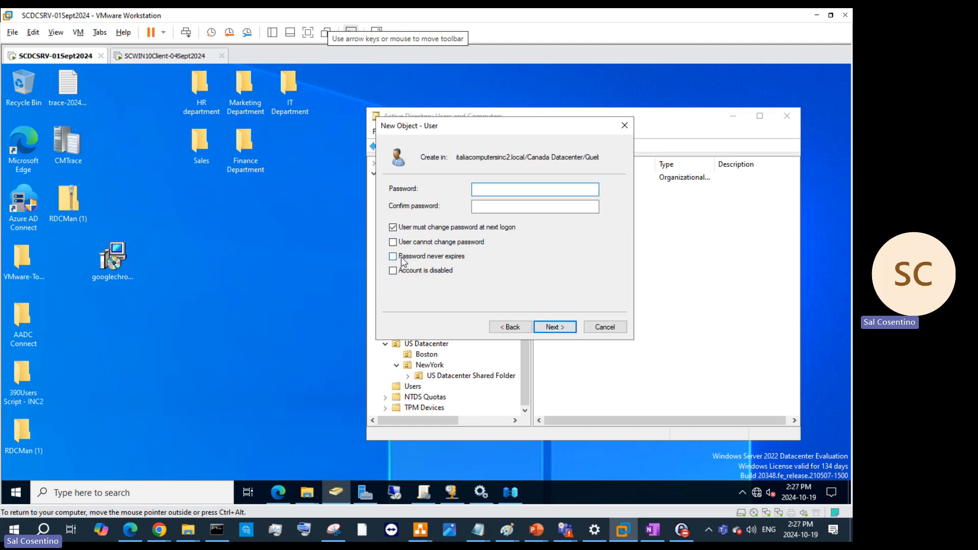
# Turn off the forced password change at next logon and enable "User cannot change password" and "Password never expires"
pyautogui.click(393, 243)
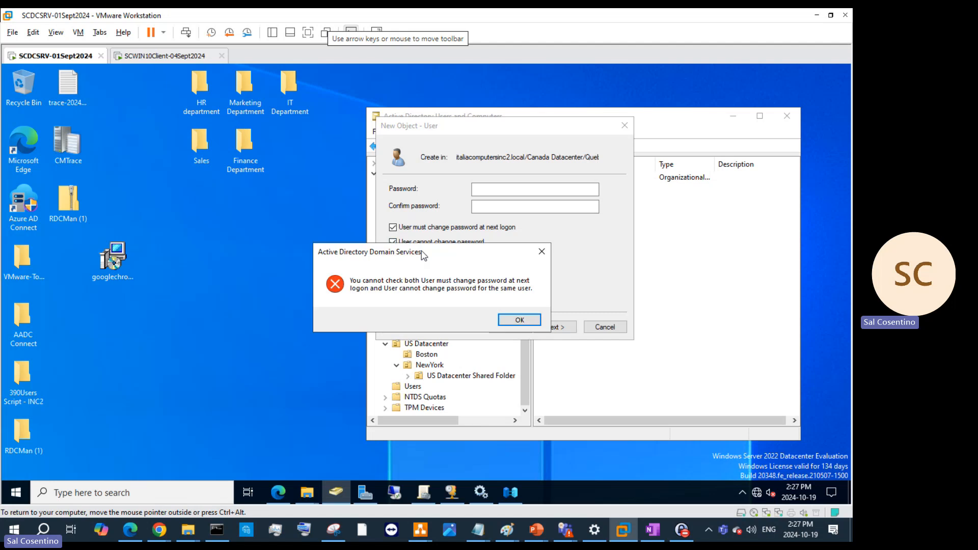
pyautogui.click(541, 255)
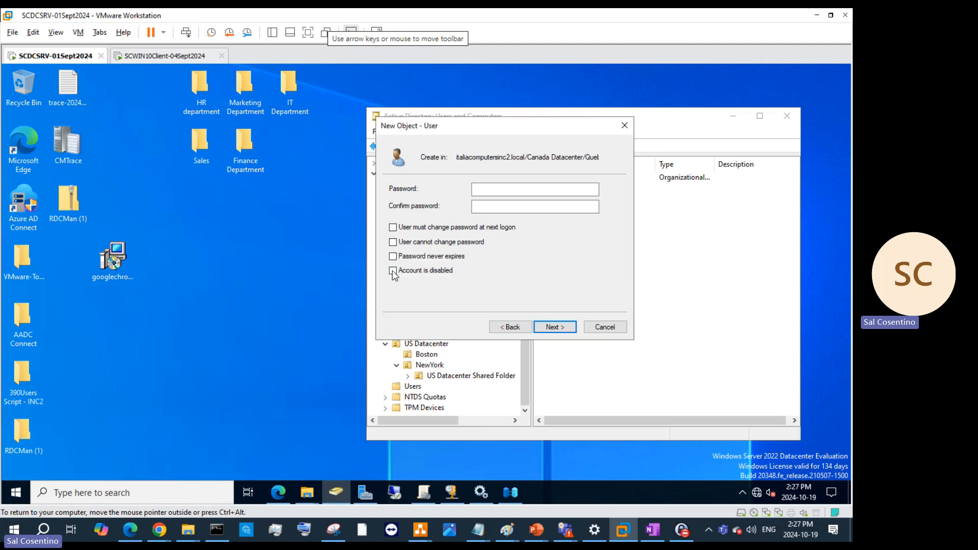
pyautogui.click(394, 243)
pyautogui.click(682, 530)
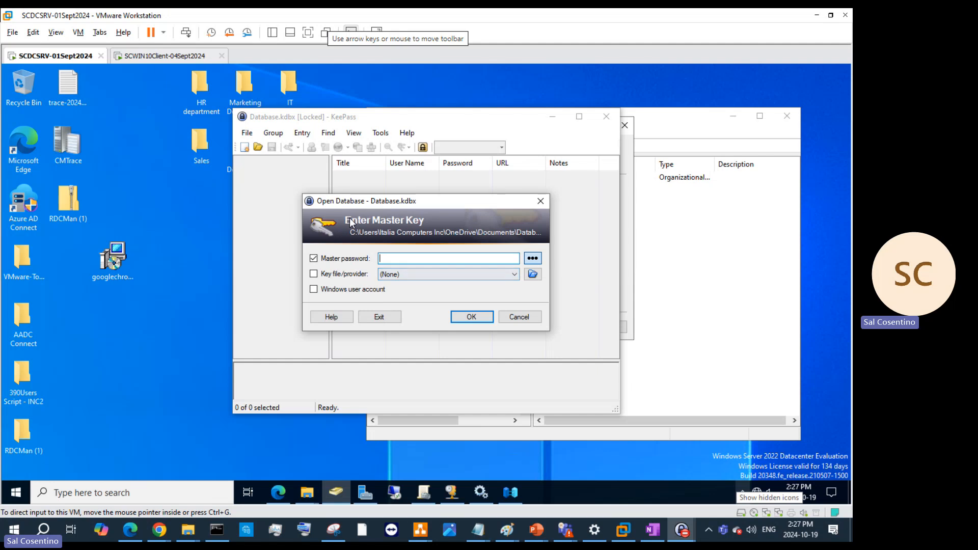
pyautogui.click(541, 201)
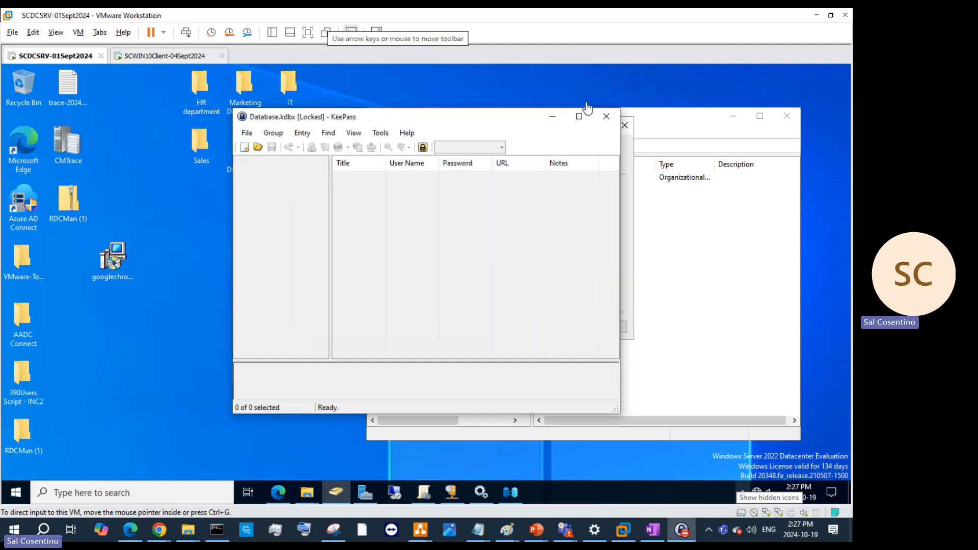
pyautogui.click(552, 117)
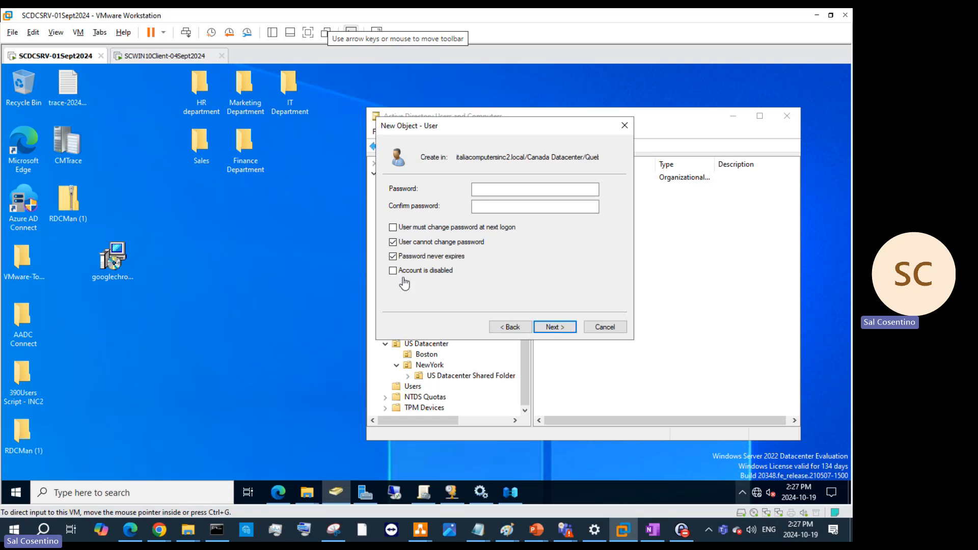
# Enter and confirm the account password for QuebecKiosk and finish creating the user
pyautogui.click(489, 188)
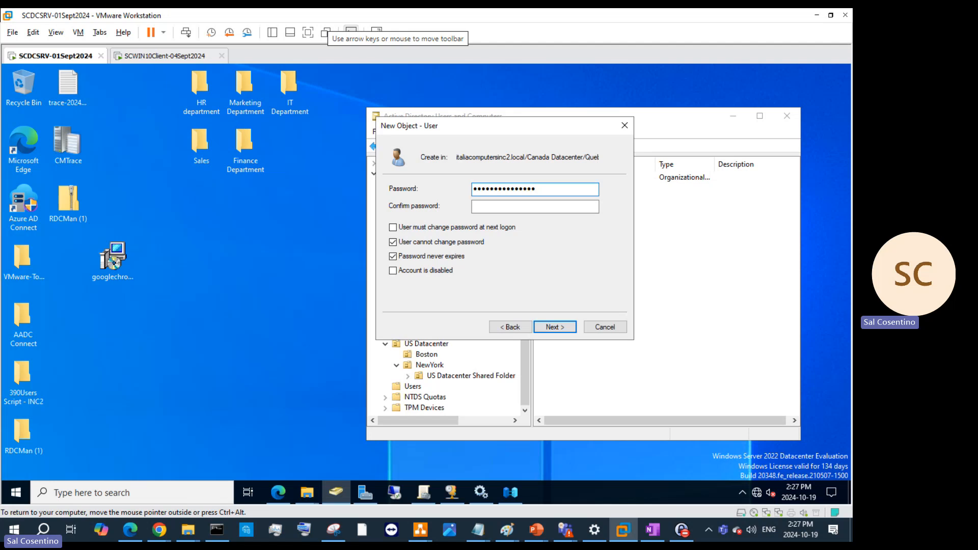
pyautogui.press('Tab')
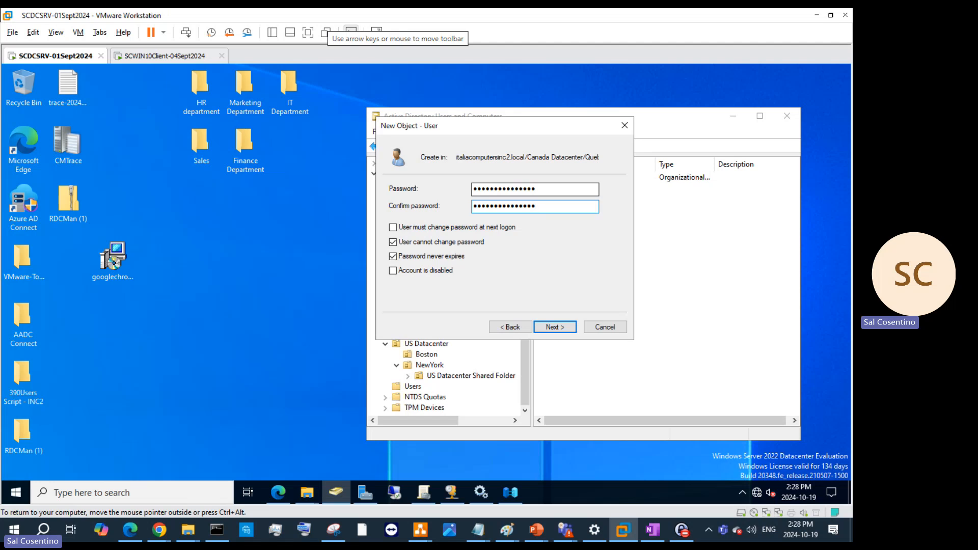
pyautogui.press('Return')
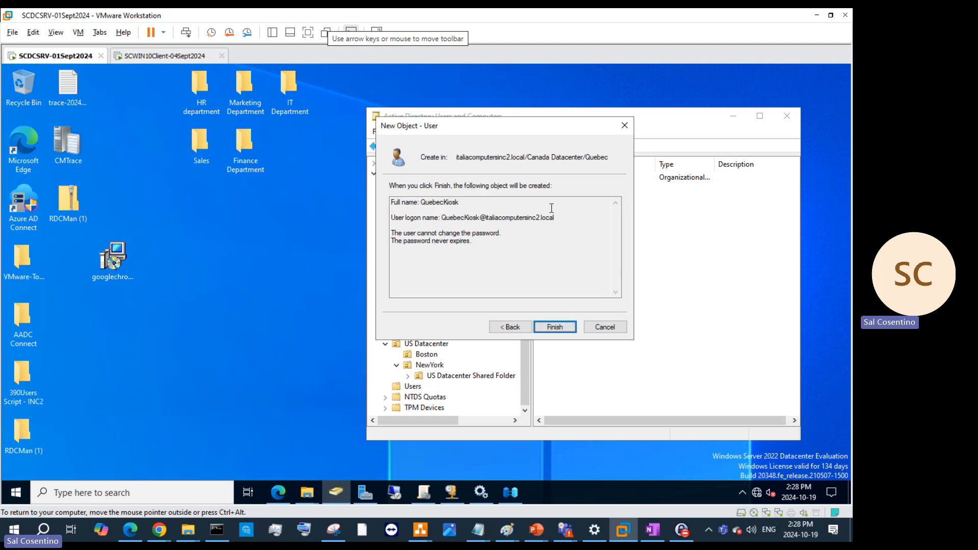
pyautogui.click(560, 329)
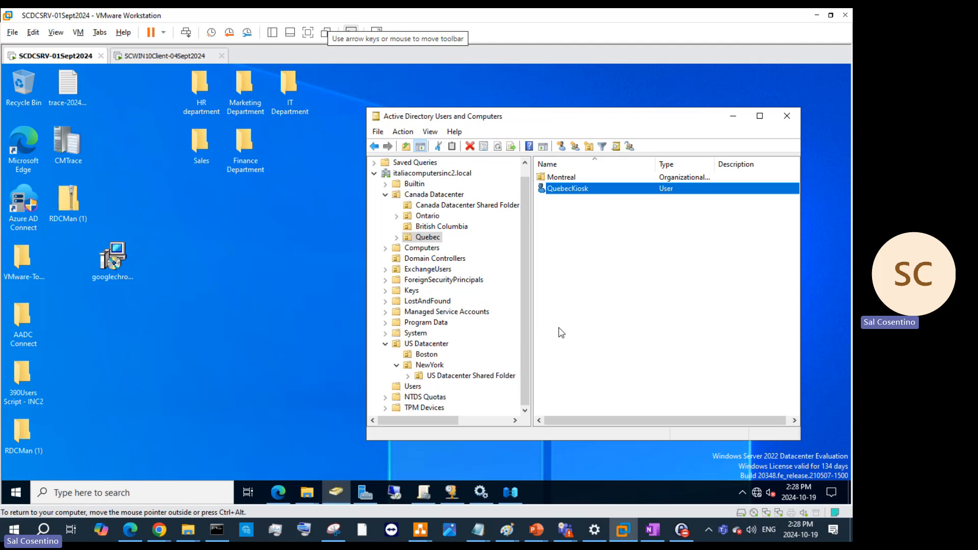
# Open the properties of the QuebecKiosk user and view its group memberships
pyautogui.rightClick(590, 196)
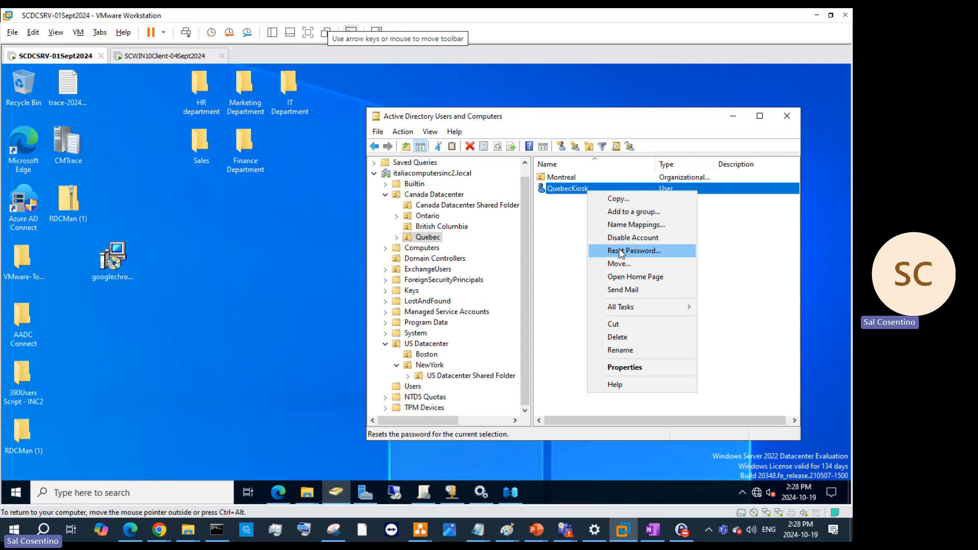
pyautogui.click(628, 372)
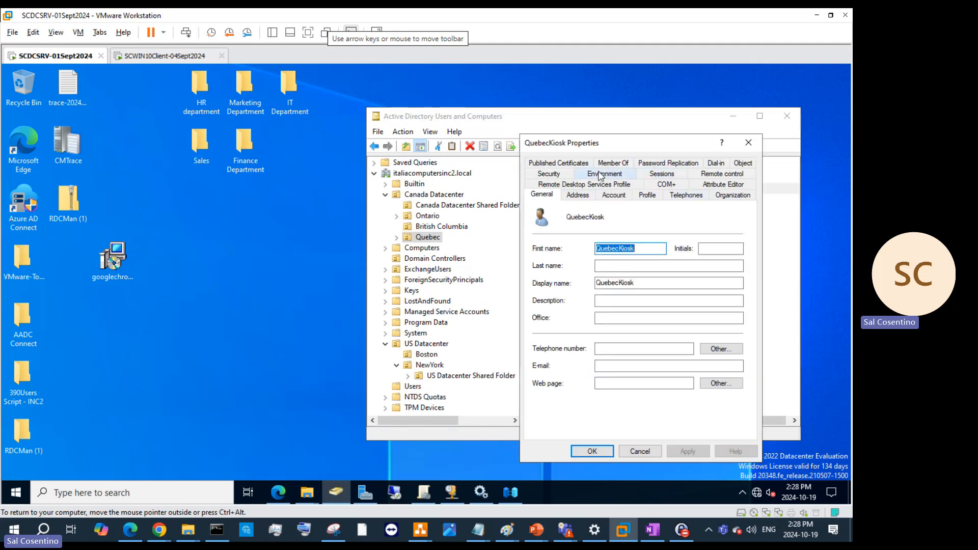
pyautogui.click(611, 169)
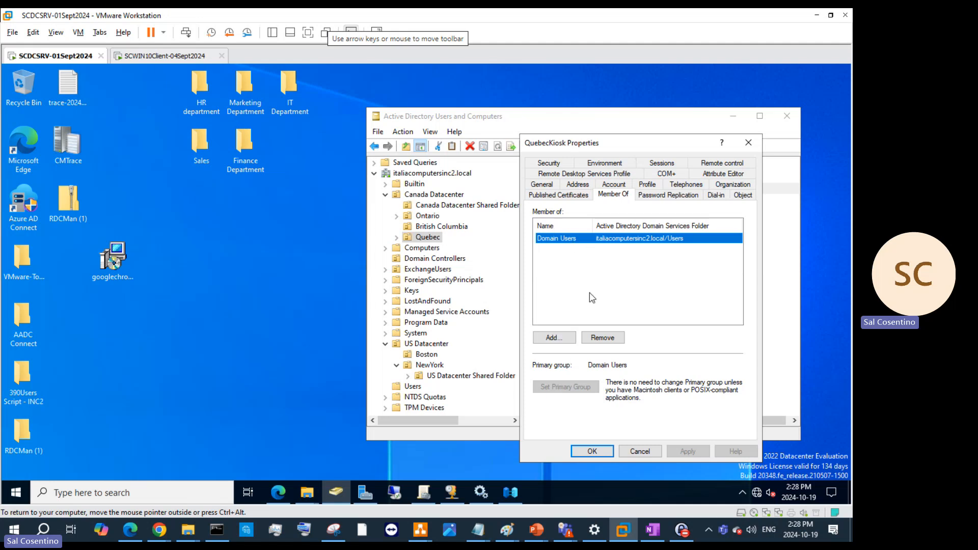
# Start adding a group membership for QuebecKiosk, check the searchable object types and list all available domain groups
pyautogui.click(569, 340)
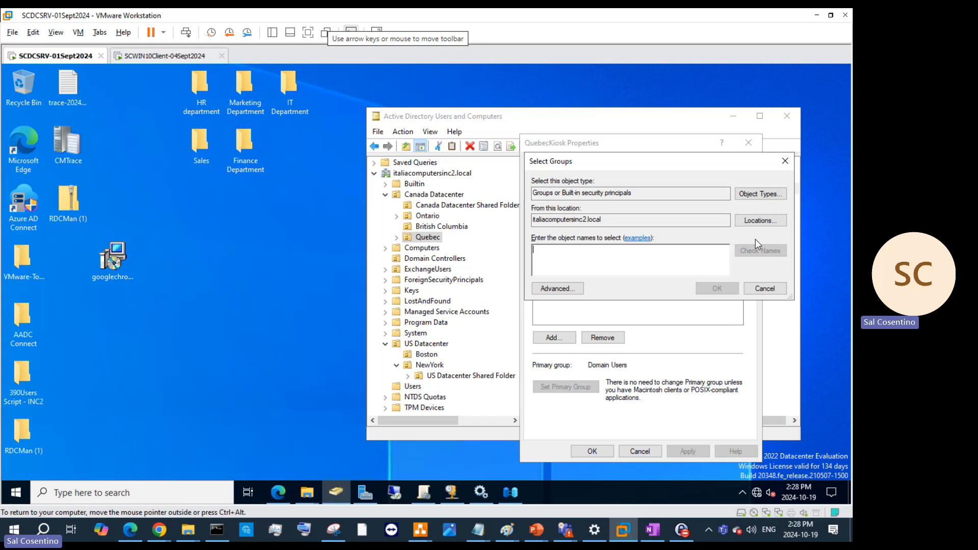
pyautogui.click(558, 288)
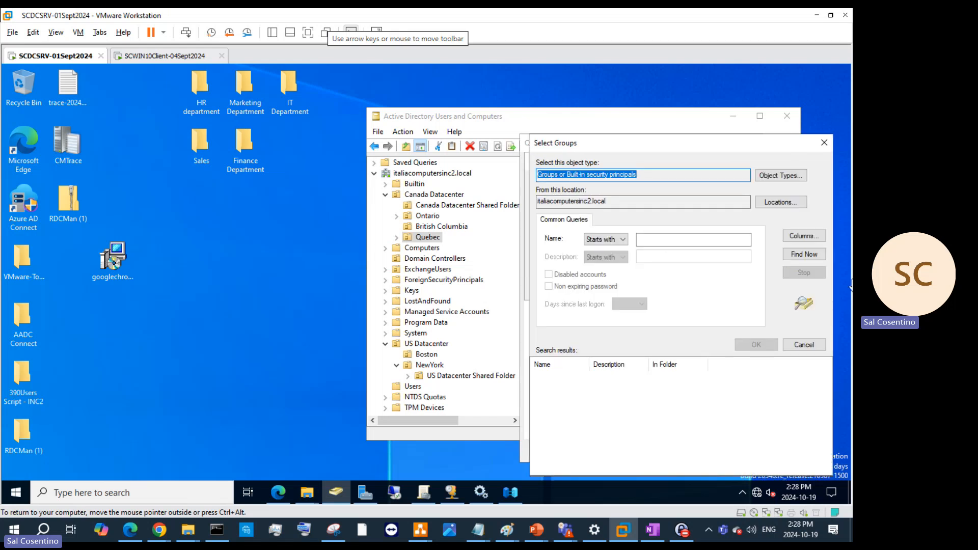
pyautogui.click(766, 178)
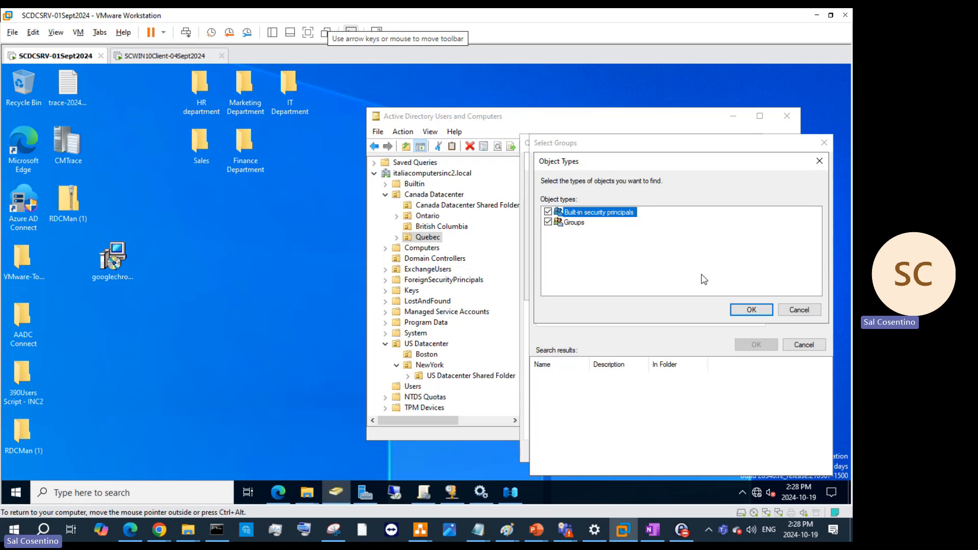
pyautogui.click(799, 310)
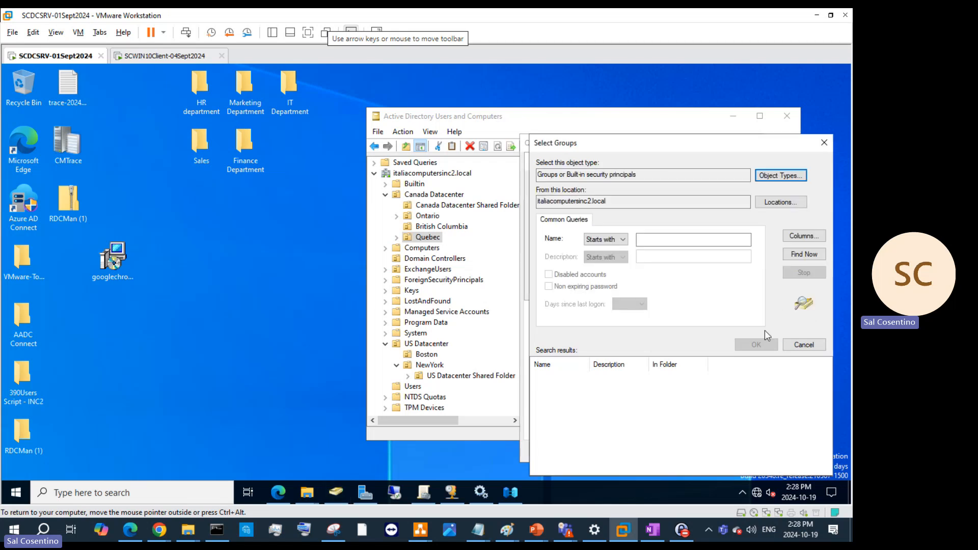
pyautogui.click(814, 255)
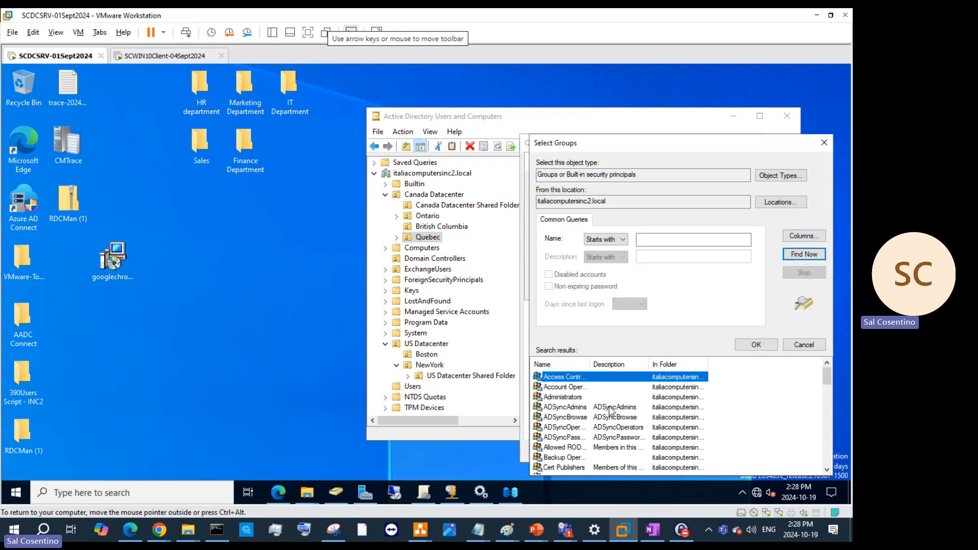
# Look through the group search results, examining entries such as Administrators, Domain Users and Domain Guests
pyautogui.click(557, 397)
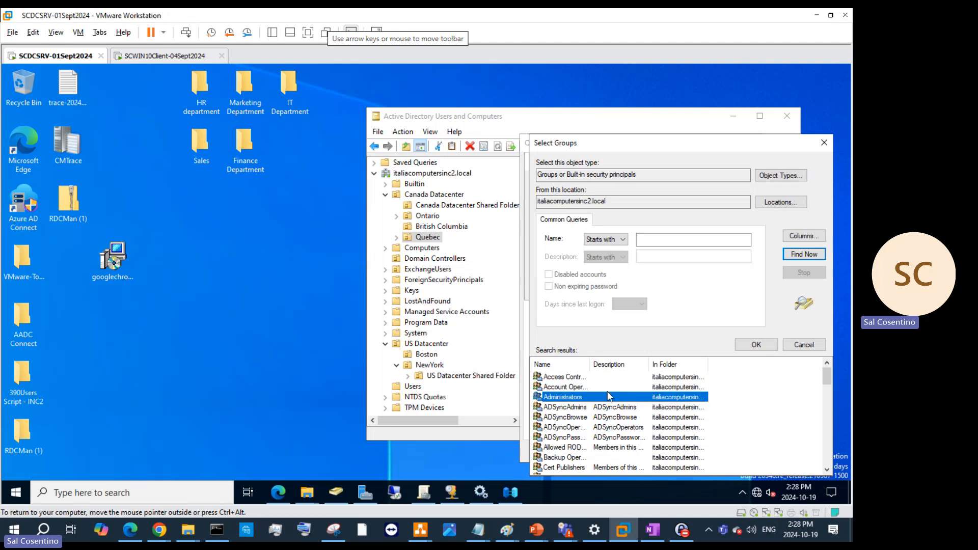
pyautogui.scroll(-5, 561, 405)
pyautogui.click(575, 451)
pyautogui.scroll(-10, 693, 426)
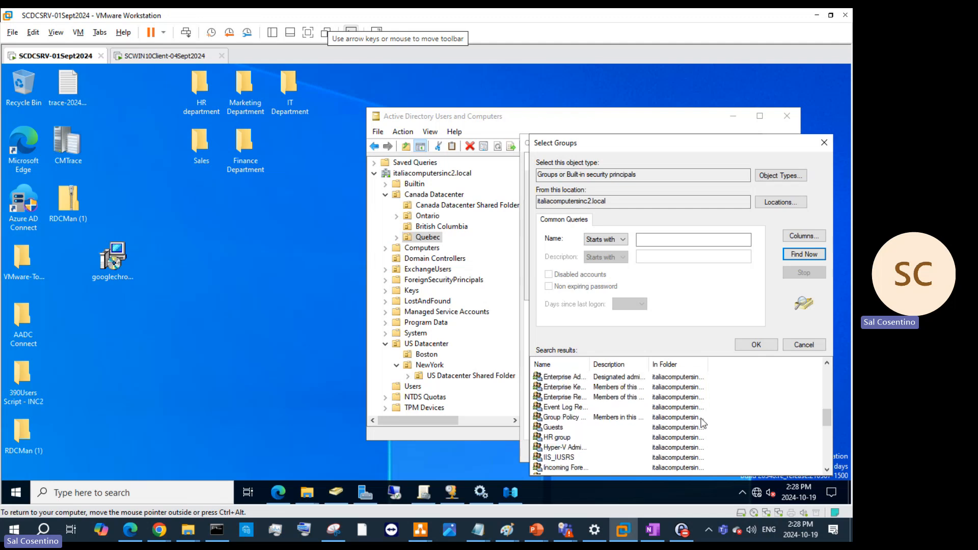
pyautogui.scroll(-1, 711, 423)
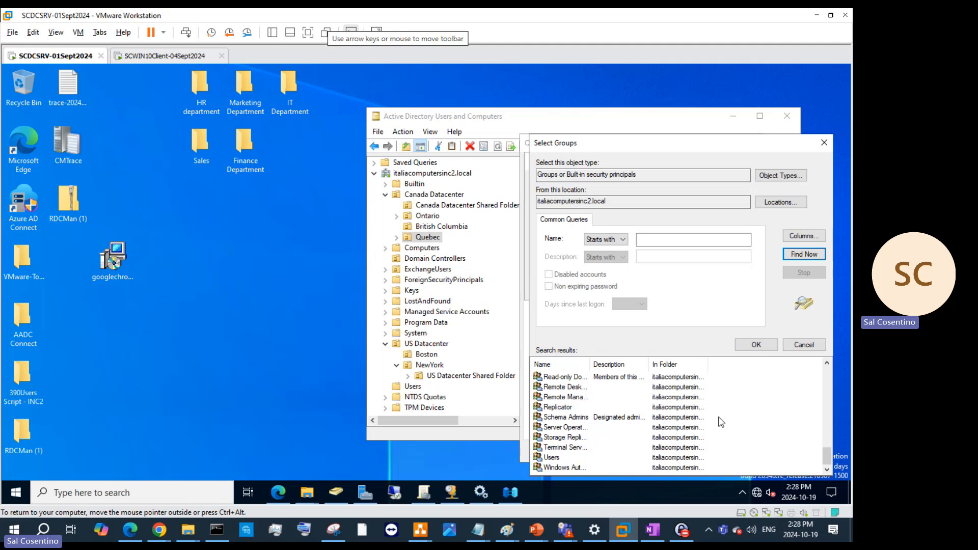
pyautogui.scroll(6, 759, 419)
pyautogui.scroll(3, 762, 418)
pyautogui.scroll(-10, 759, 421)
pyautogui.scroll(9, 707, 405)
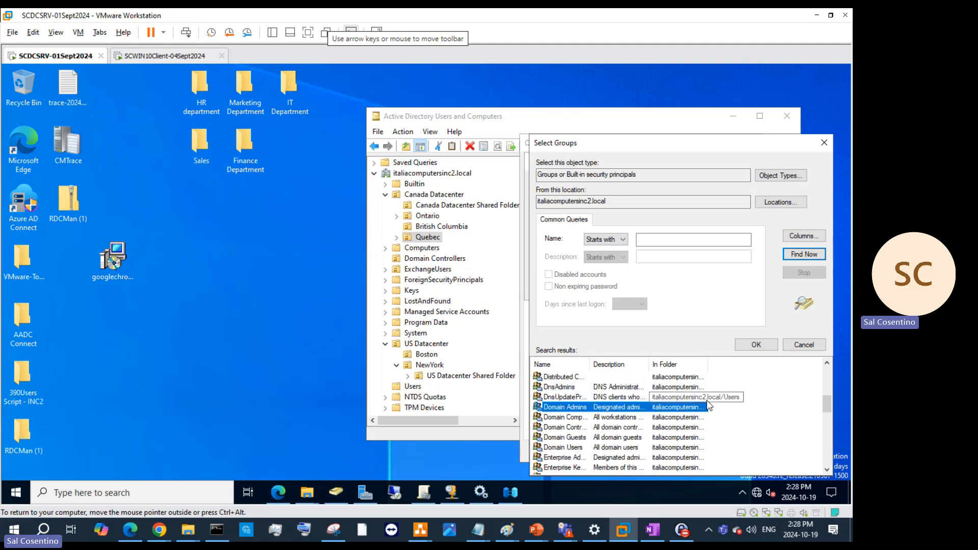
pyautogui.click(585, 448)
pyautogui.scroll(-2, 770, 413)
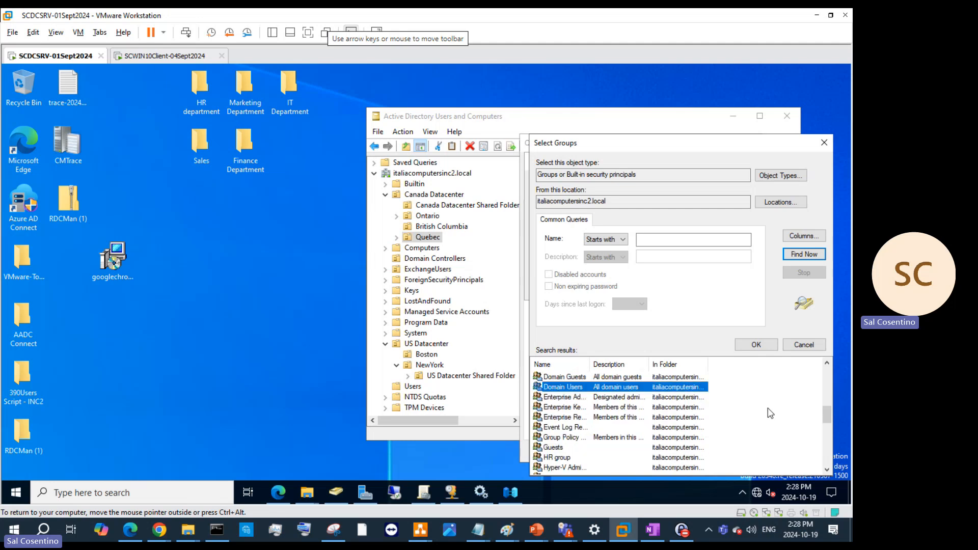
pyautogui.click(575, 378)
pyautogui.scroll(1, 581, 378)
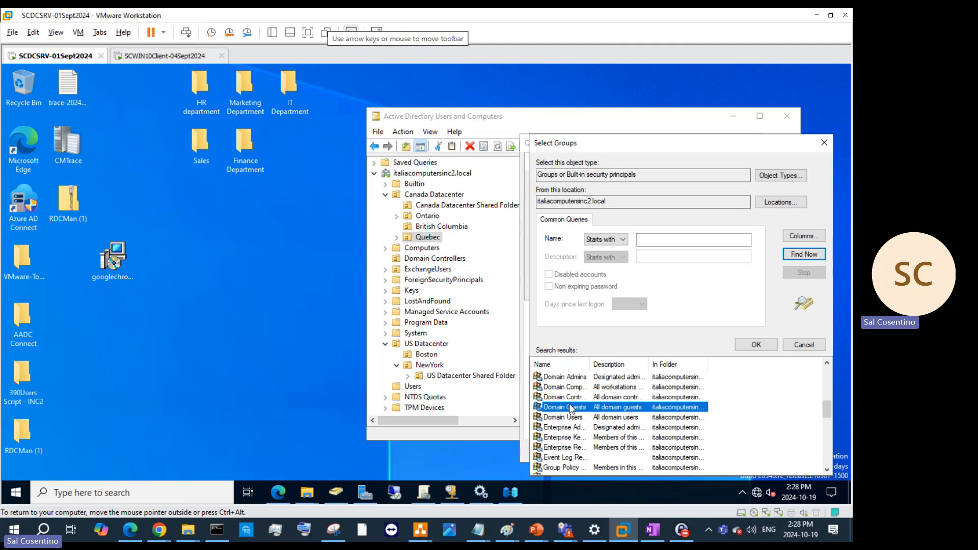
# Pick Domain Admins as a candidate group, cancel the selection, and close the QuebecKiosk properties
pyautogui.moveTo(591, 364); pyautogui.dragTo(640, 365)
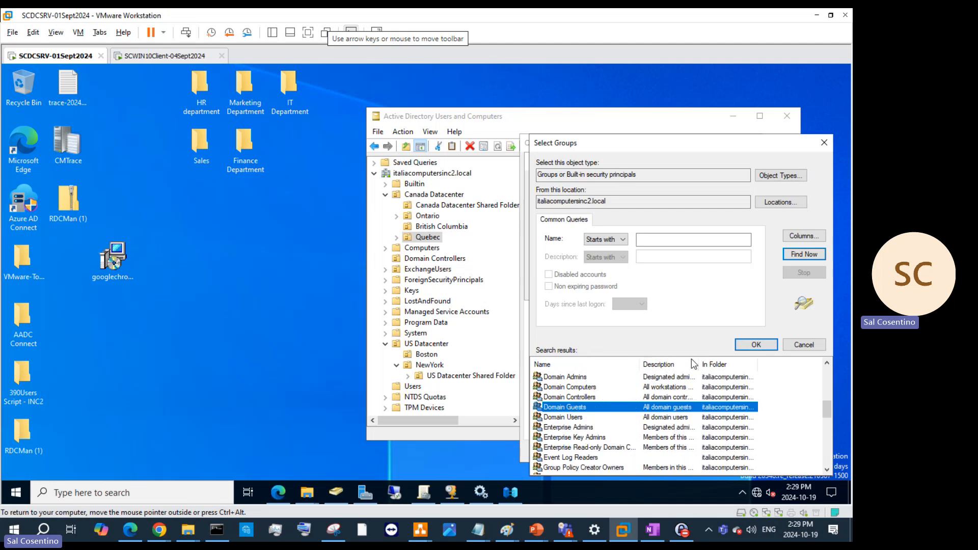
pyautogui.moveTo(696, 361); pyautogui.dragTo(741, 363)
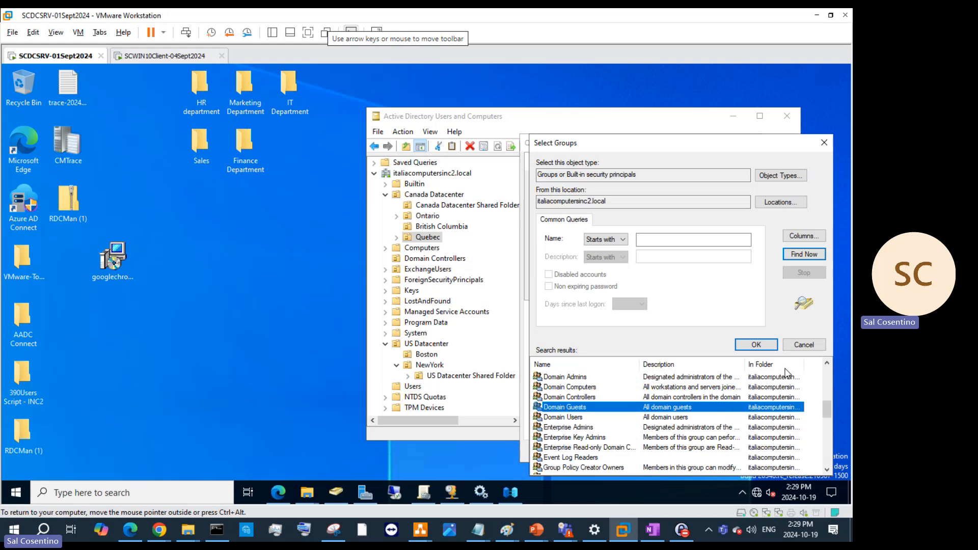
pyautogui.click(700, 379)
pyautogui.doubleClick(701, 378)
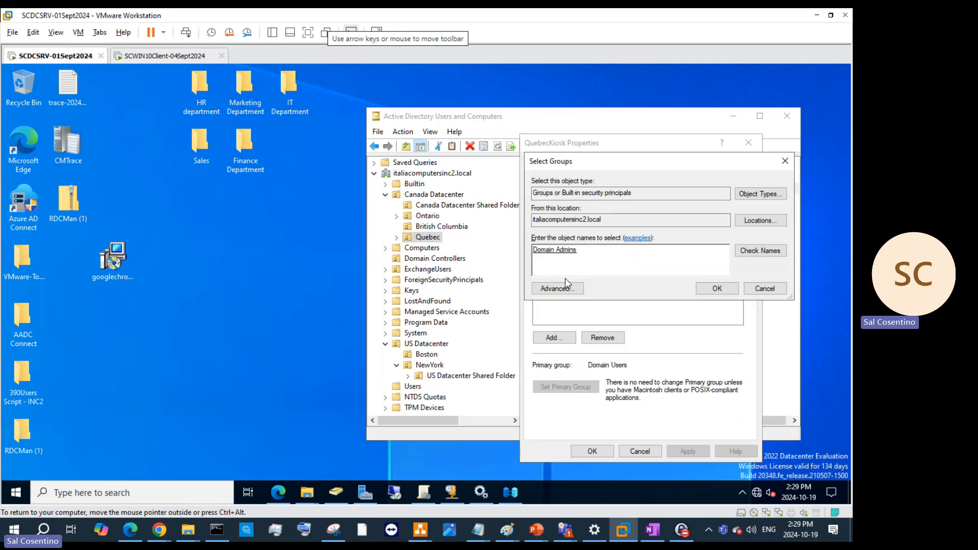
pyautogui.click(765, 288)
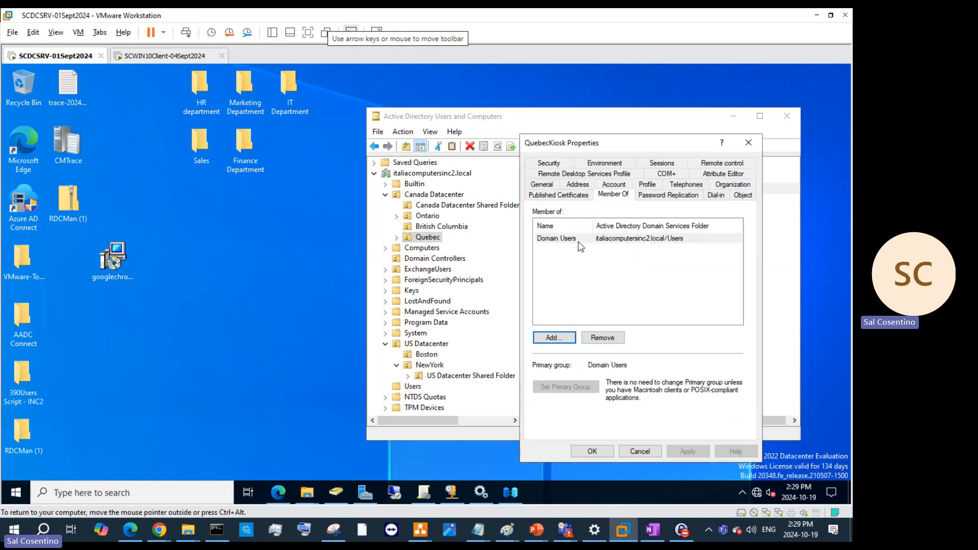
pyautogui.click(574, 244)
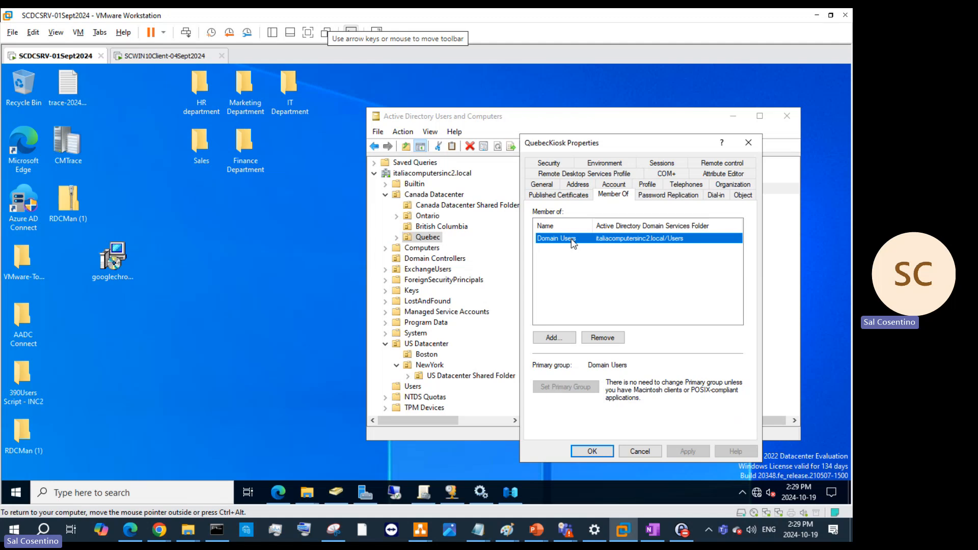
pyautogui.click(749, 143)
# Browse the Builtin and Users containers in the maximized window and view the Domain Admins group's properties
pyautogui.click(760, 116)
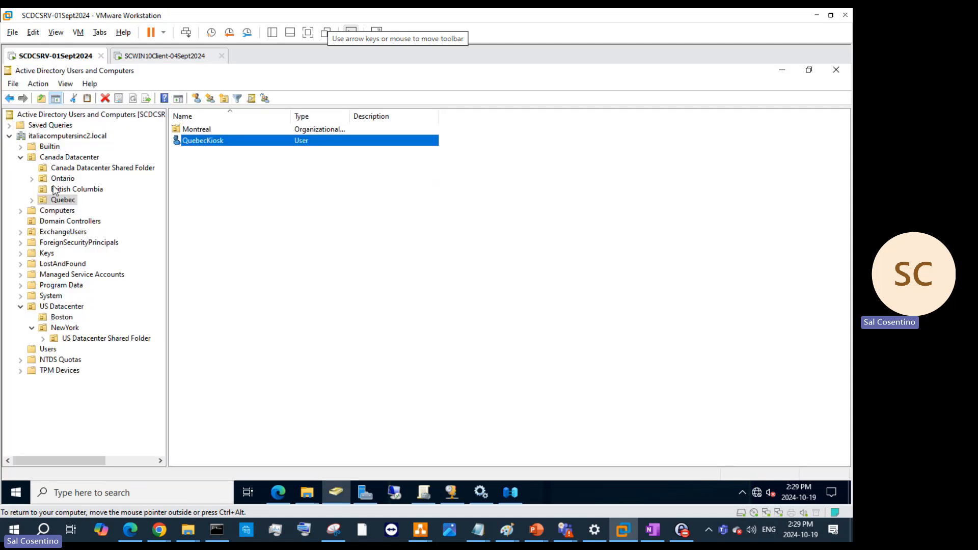
pyautogui.click(62, 149)
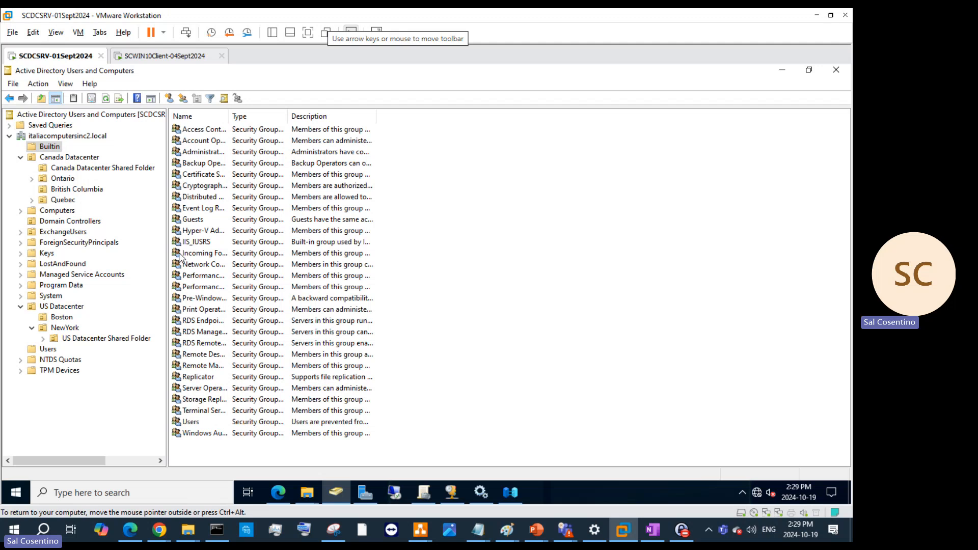
pyautogui.click(49, 350)
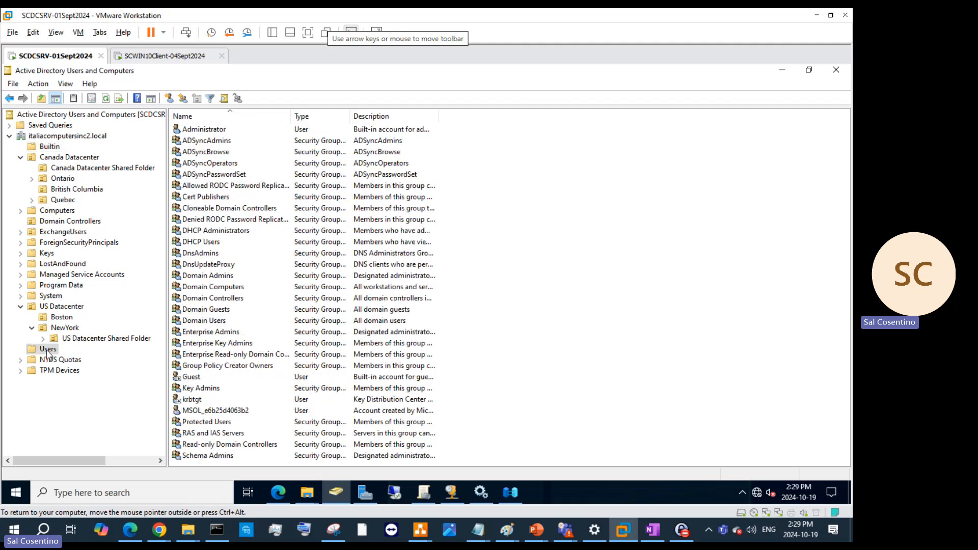
pyautogui.doubleClick(203, 280)
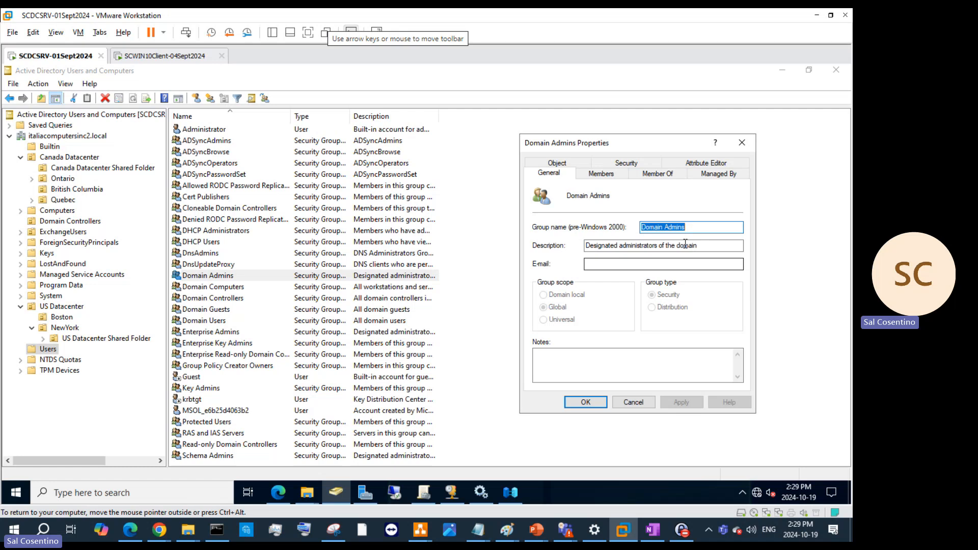
pyautogui.click(742, 143)
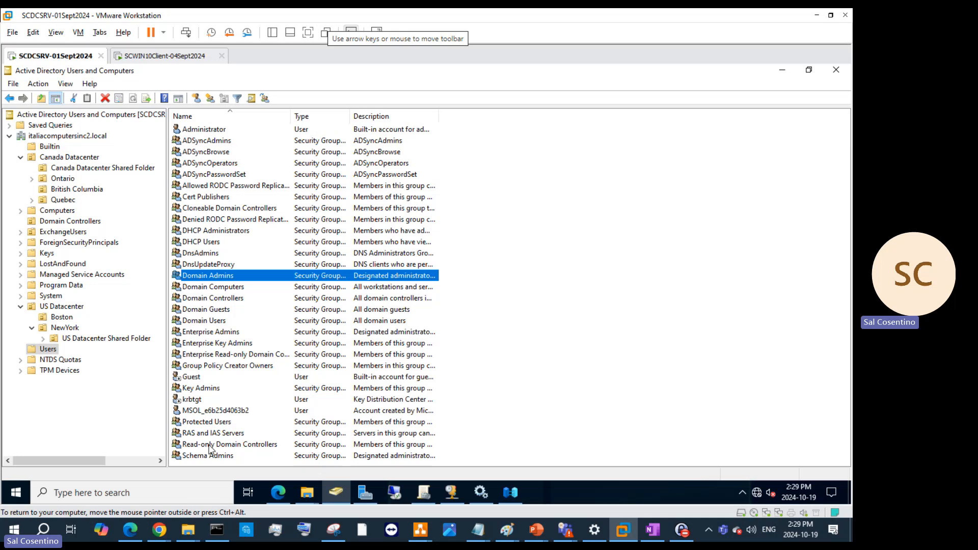
# View the Domain Users group's properties and the member list of the Domain Computers group
pyautogui.click(221, 321)
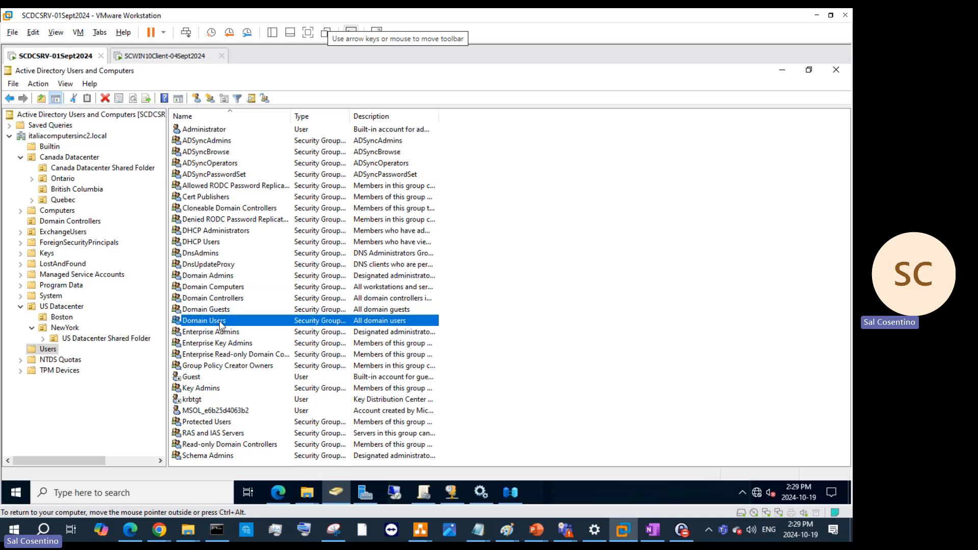
pyautogui.doubleClick(220, 322)
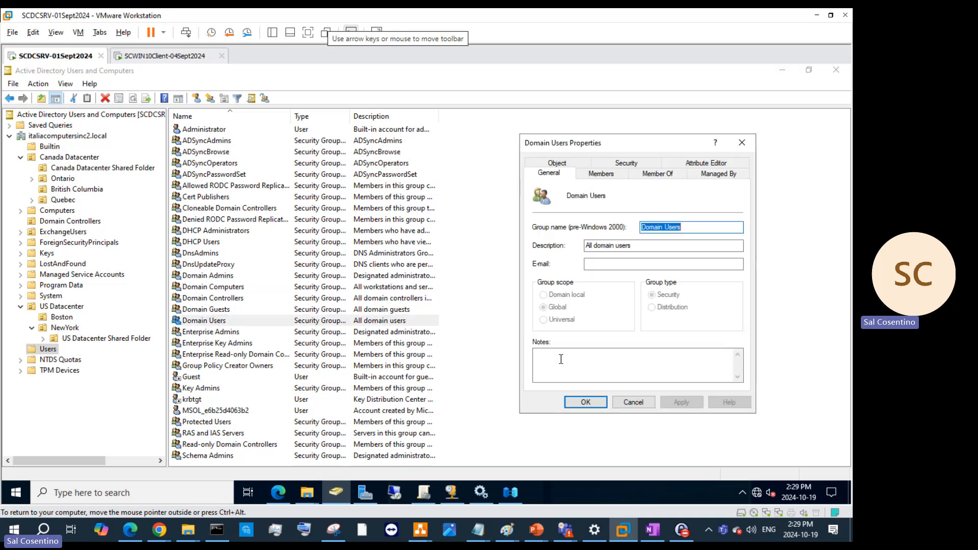
pyautogui.doubleClick(226, 289)
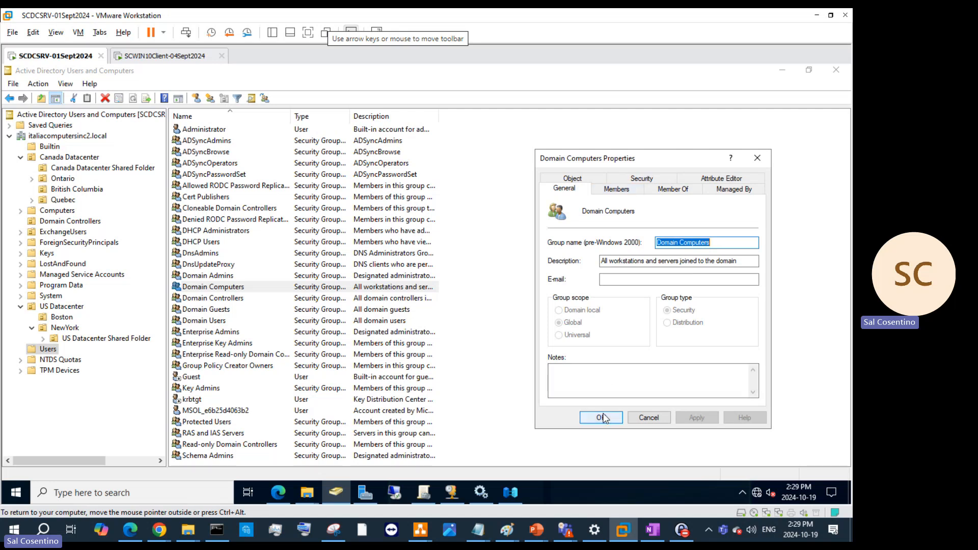
pyautogui.click(623, 191)
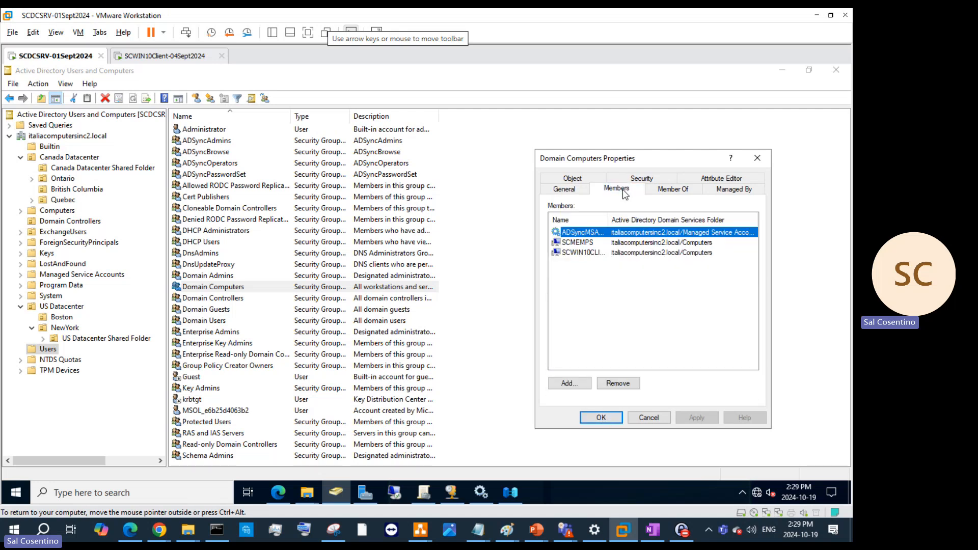
# Widen the Domain Computers member list's name column to read the names, close it, and view the Schema Admins group's properties
pyautogui.moveTo(606, 224); pyautogui.dragTo(641, 224)
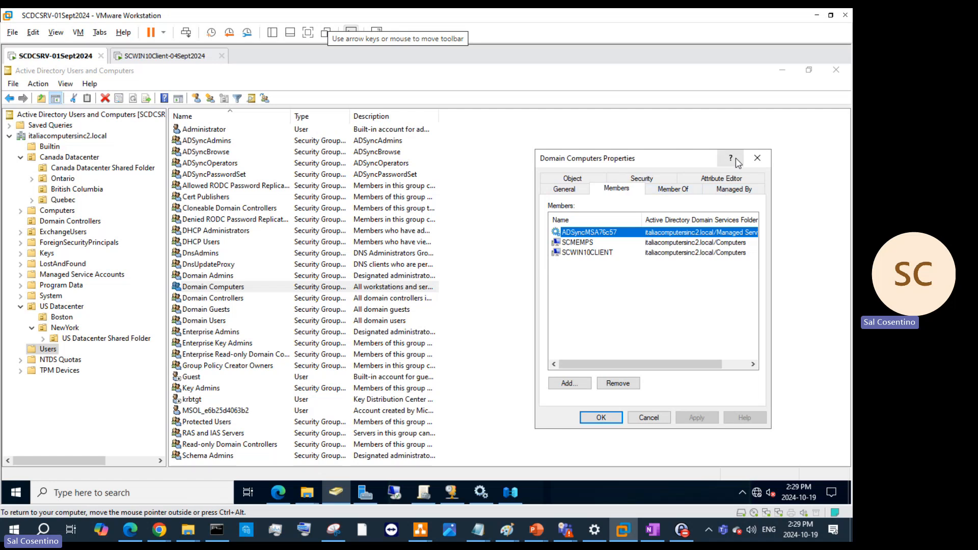
pyautogui.click(757, 158)
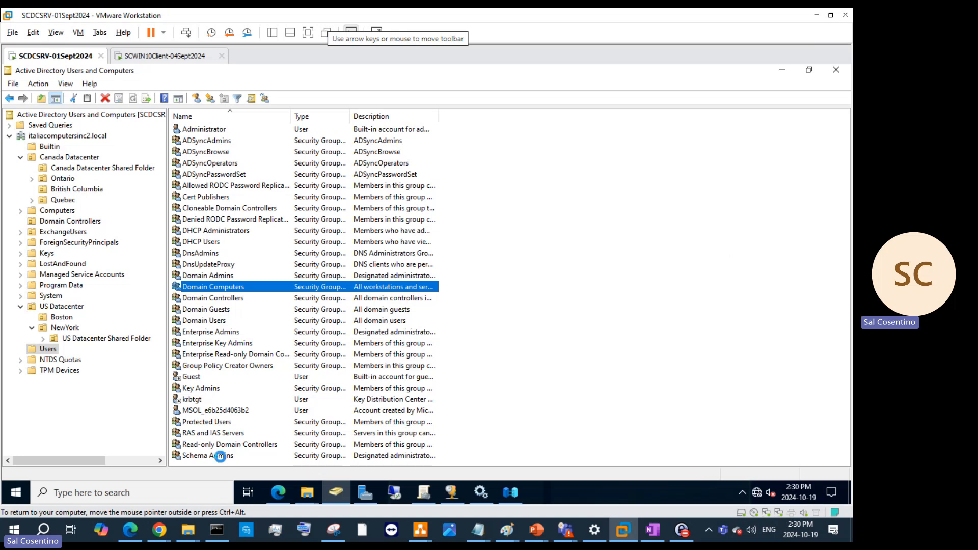
pyautogui.doubleClick(220, 456)
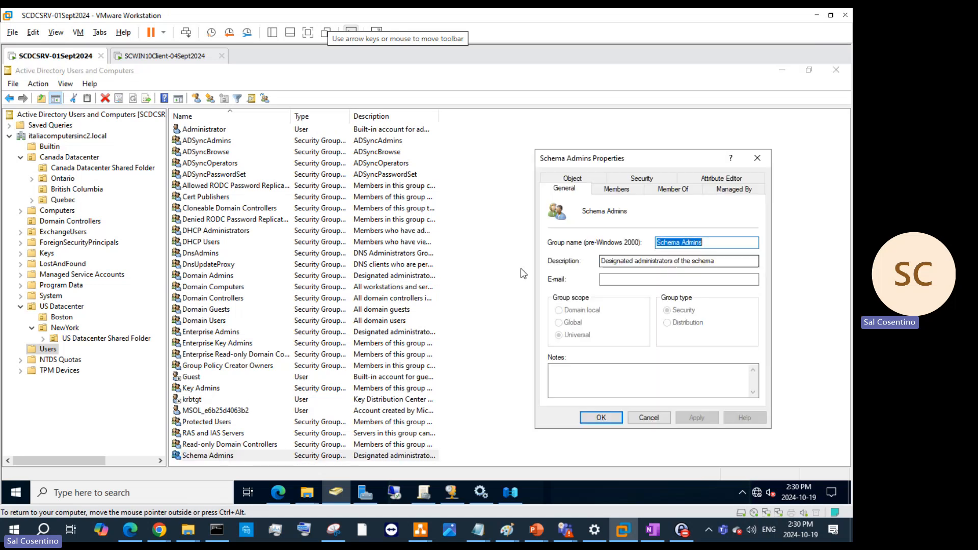
# View the built-in Administrator account's group memberships and close its properties
pyautogui.click(190, 130)
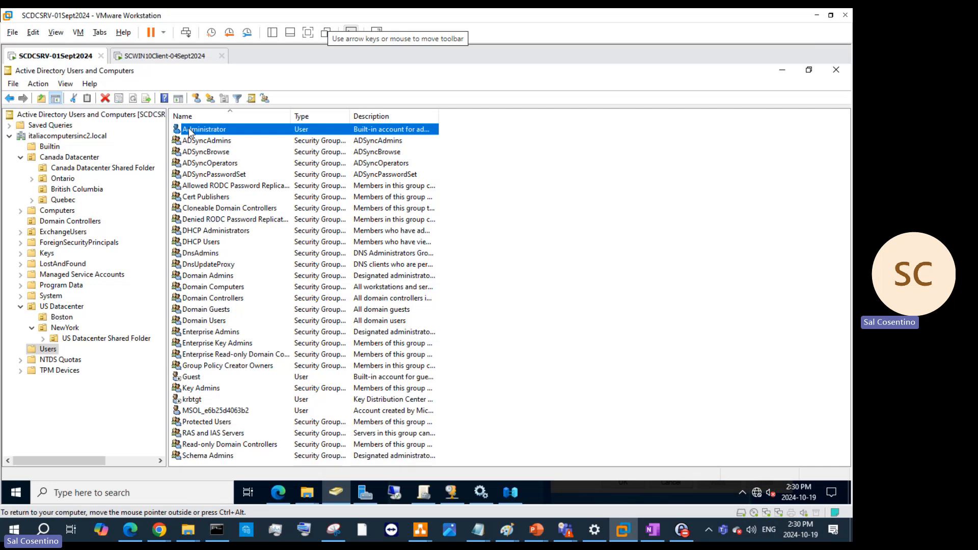
pyautogui.doubleClick(252, 131)
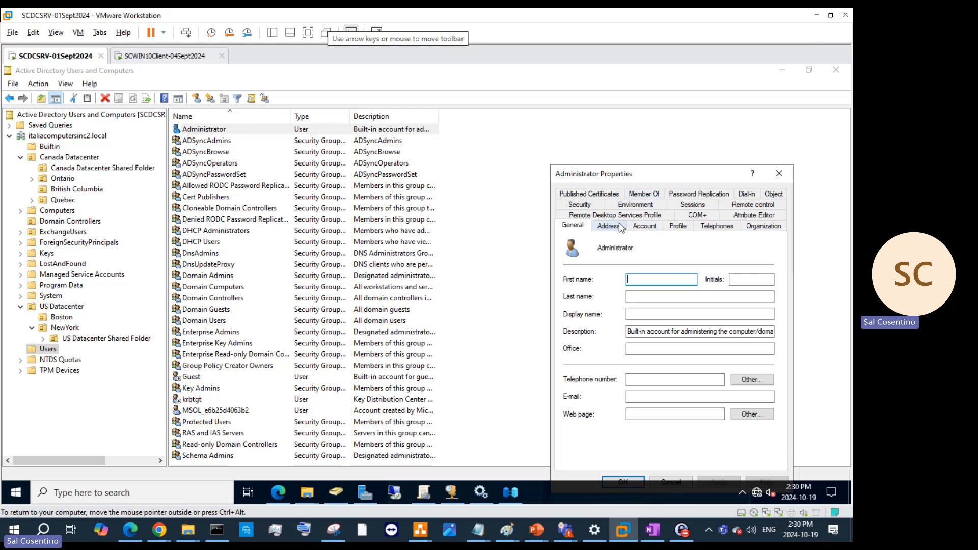
pyautogui.click(643, 194)
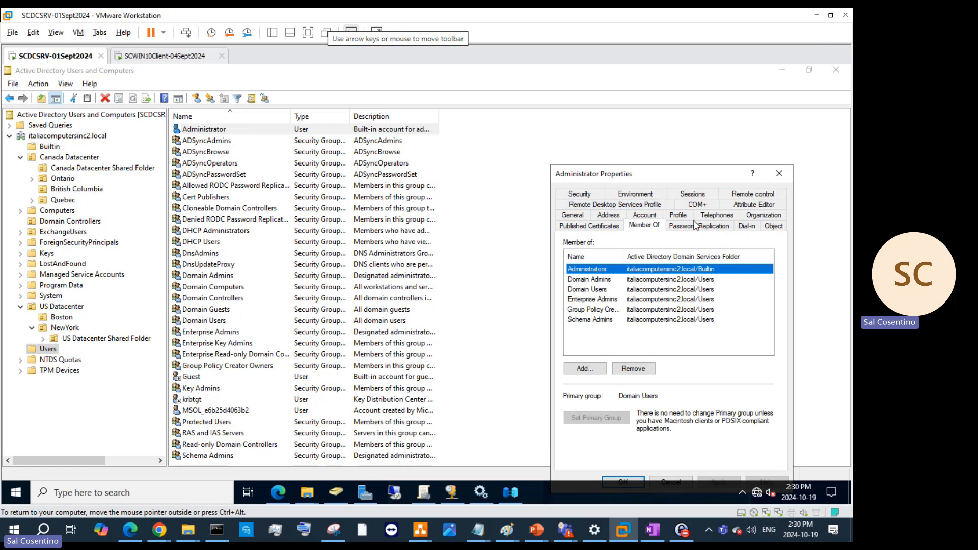
pyautogui.click(779, 174)
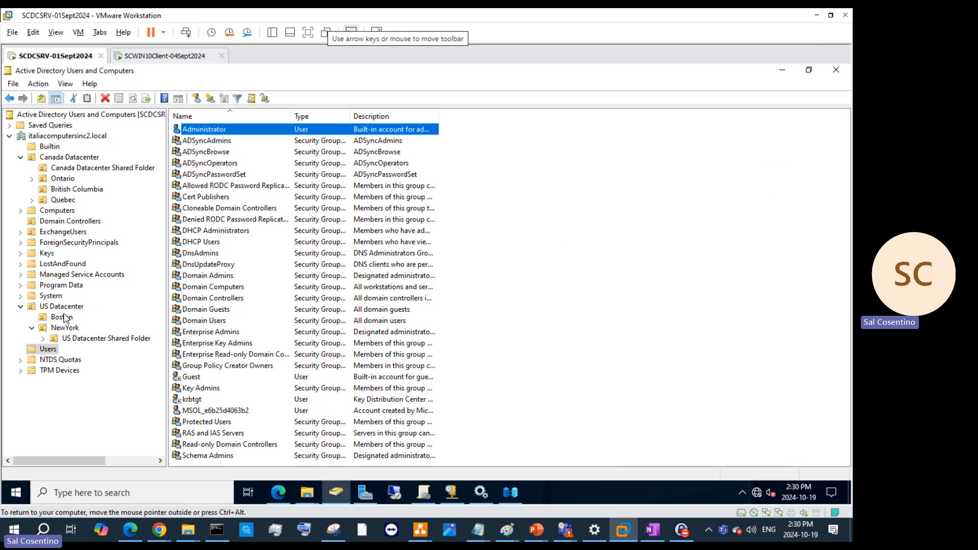
# Add the QuebecKiosk user in the Quebec OU to the Administrators group, found by "Adm", and apply the change
pyautogui.click(72, 201)
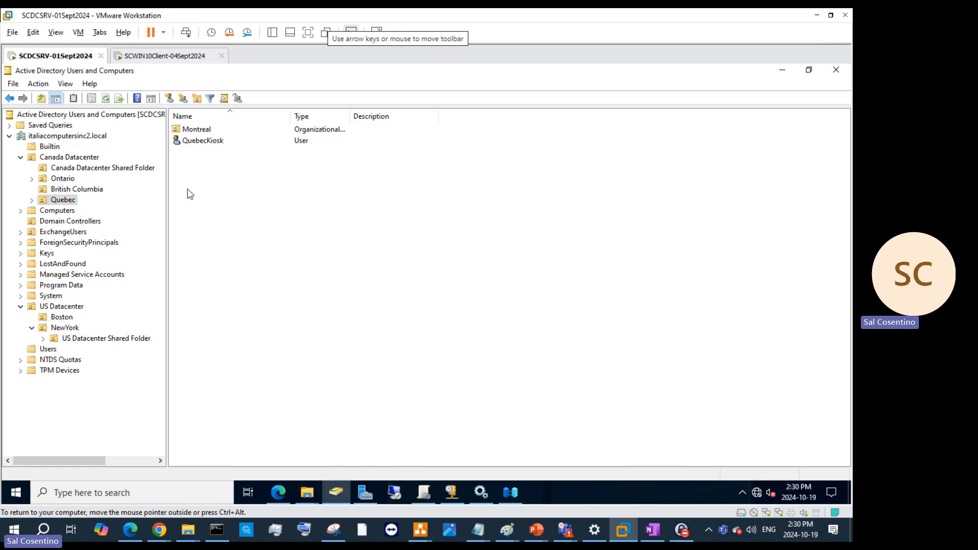
pyautogui.click(213, 144)
pyautogui.rightClick(213, 144)
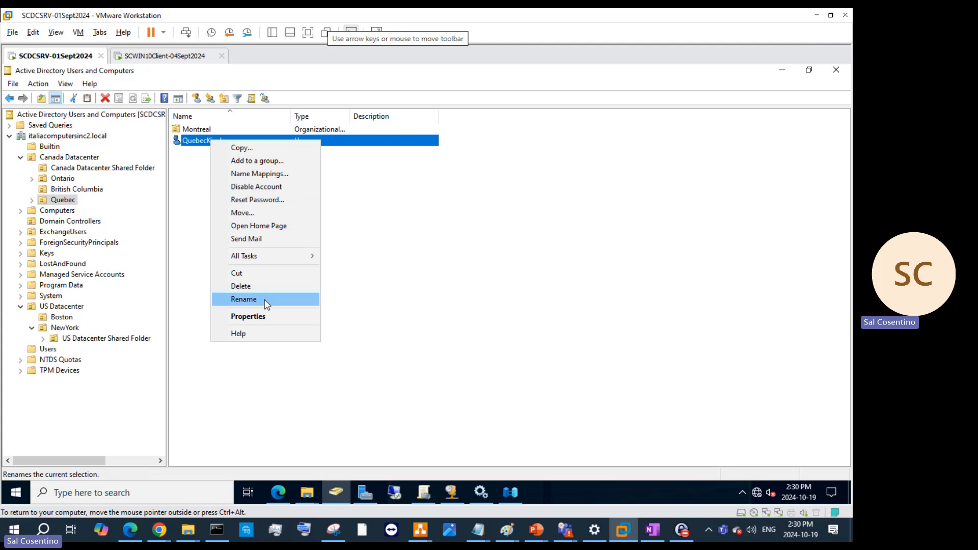
pyautogui.click(263, 324)
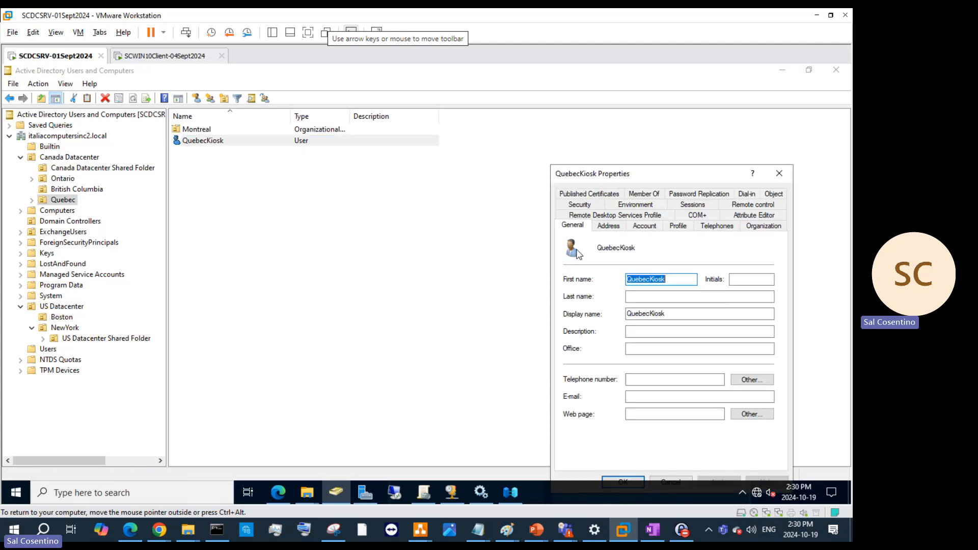
pyautogui.click(644, 194)
pyautogui.click(585, 368)
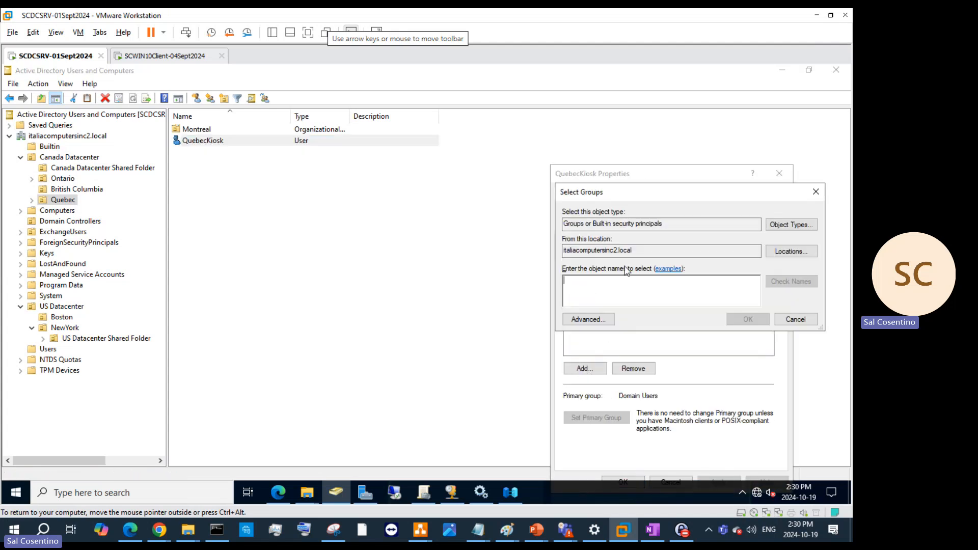
pyautogui.write('A')
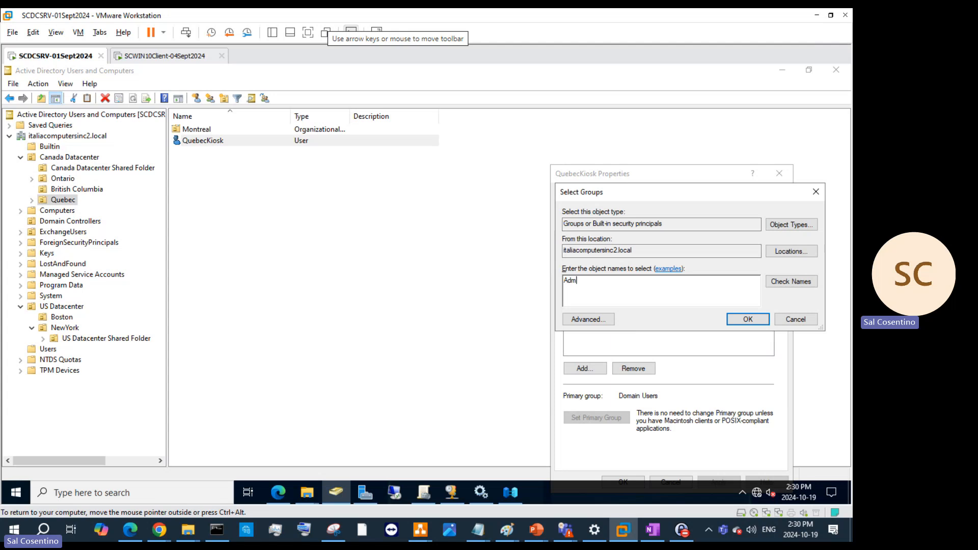
pyautogui.write('dm')
pyautogui.click(790, 282)
pyautogui.click(737, 321)
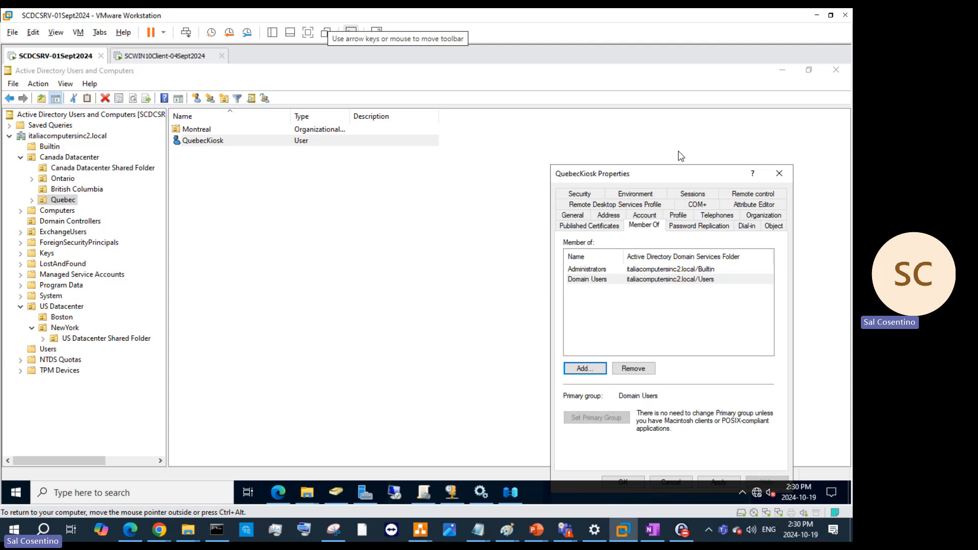
pyautogui.moveTo(671, 175); pyautogui.dragTo(643, 124)
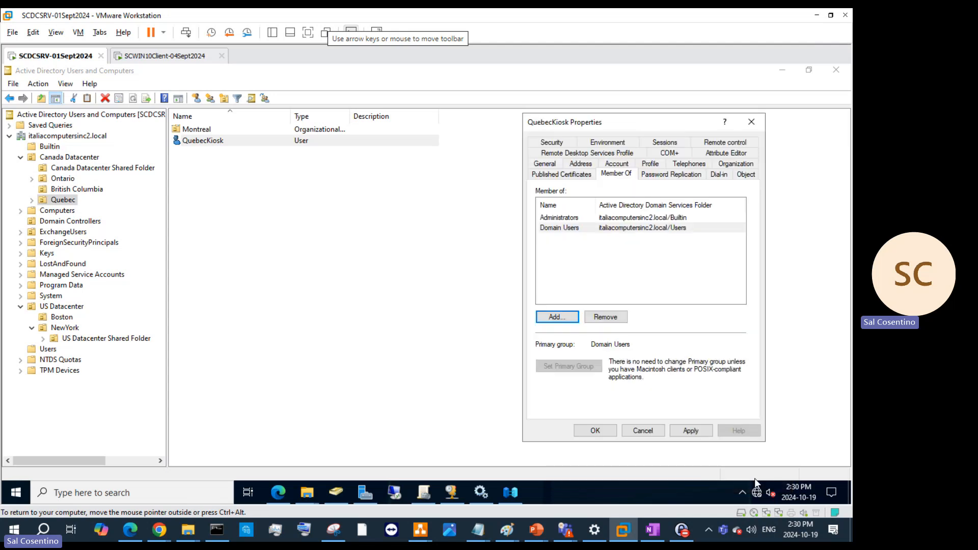
pyautogui.click(693, 431)
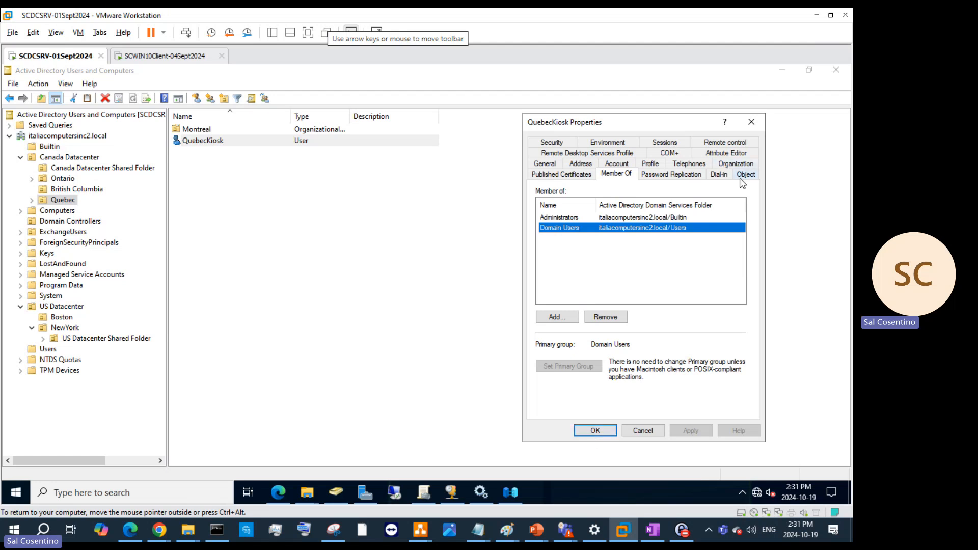
# Look through the full attribute list of the QuebecKiosk user and close its properties
pyautogui.click(718, 157)
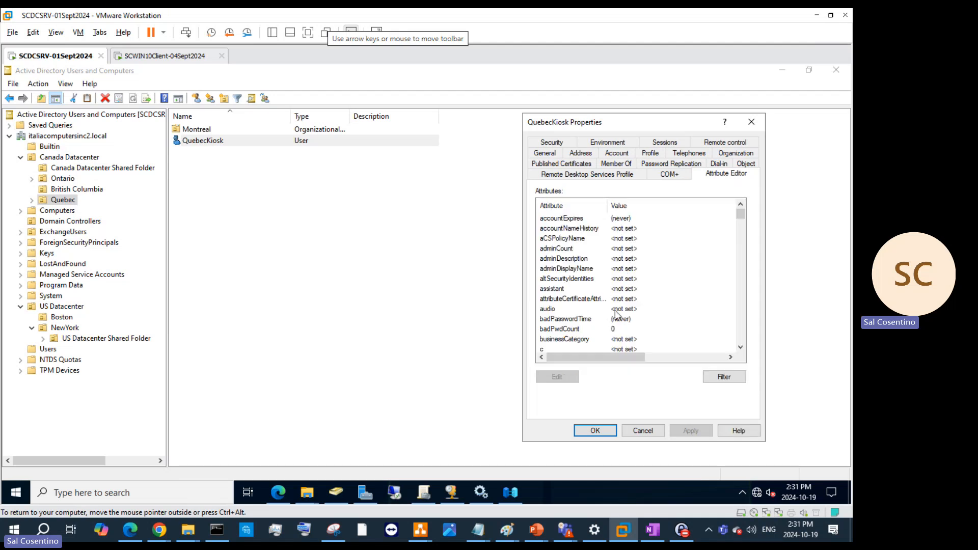
pyautogui.scroll(-2, 620, 270)
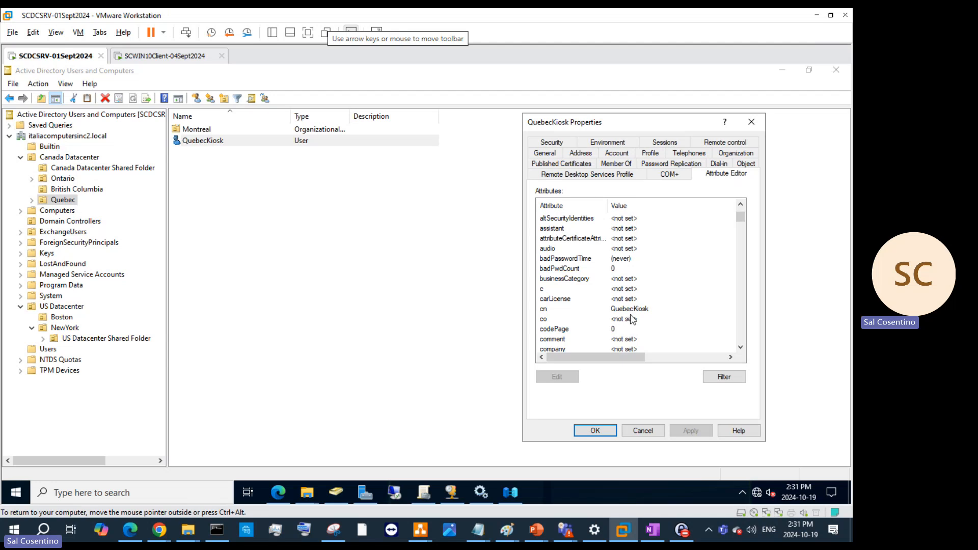
pyautogui.scroll(-5, 631, 323)
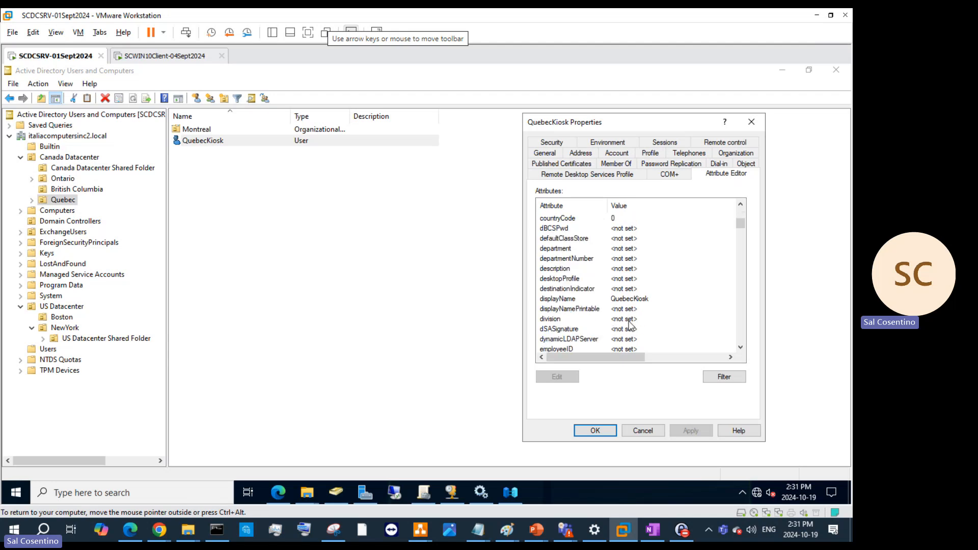
pyautogui.scroll(-7, 627, 265)
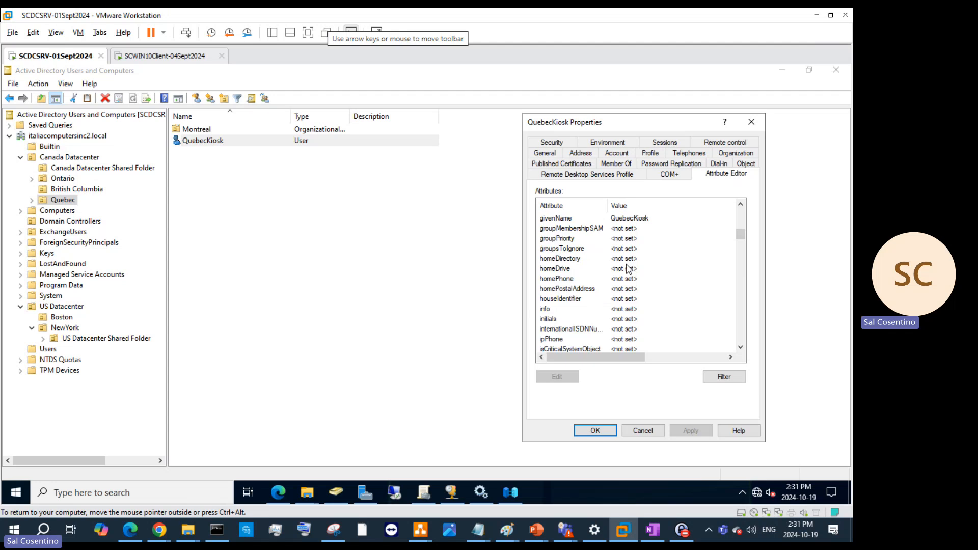
pyautogui.scroll(-18, 627, 268)
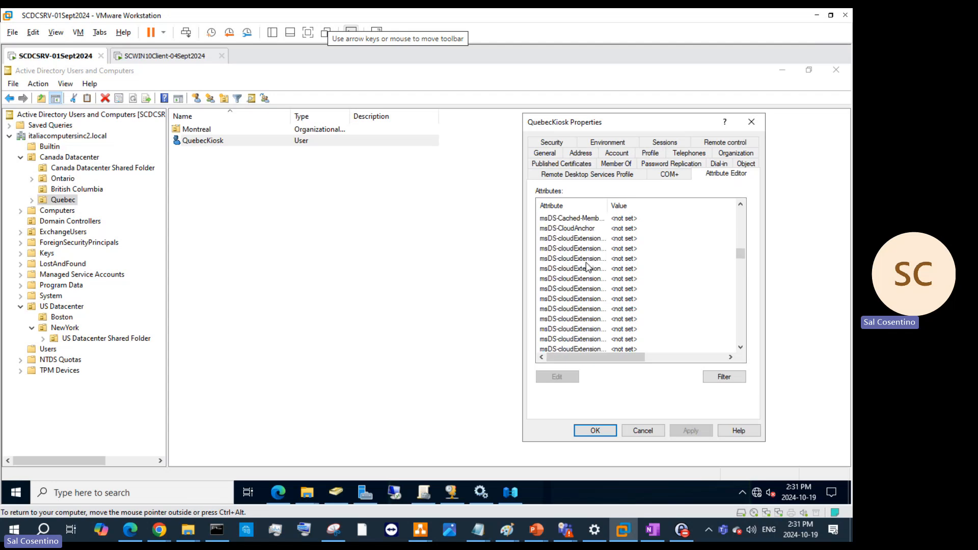
pyautogui.scroll(-20, 587, 267)
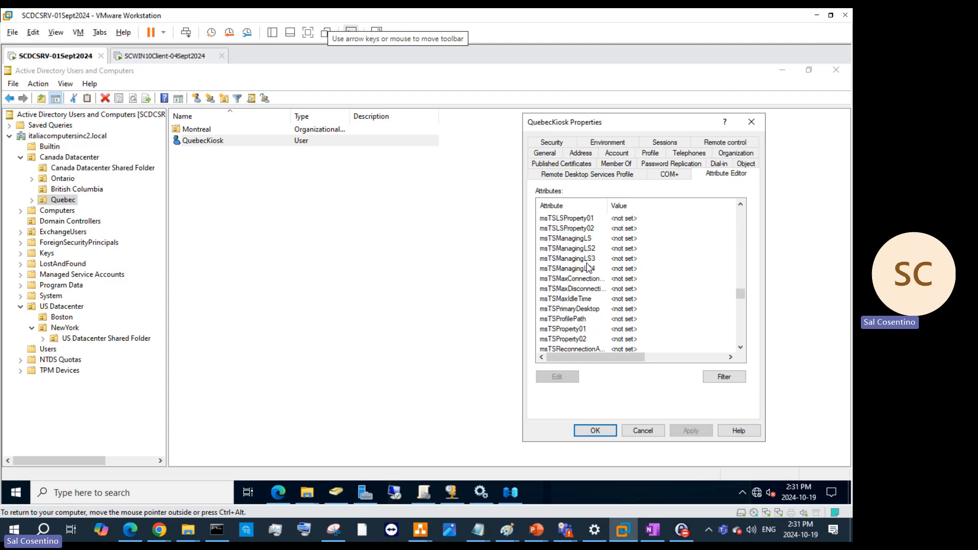
pyautogui.scroll(-12, 588, 267)
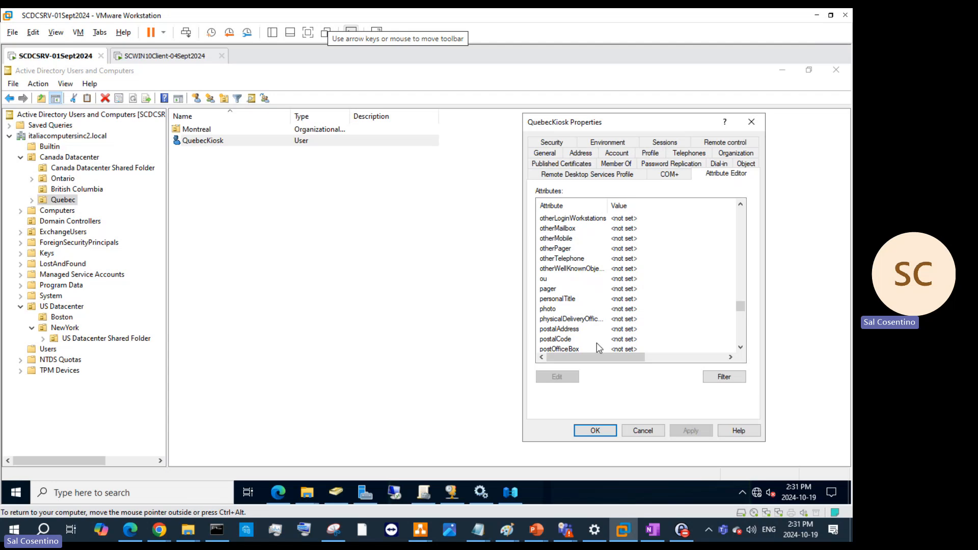
pyautogui.scroll(-3, 596, 300)
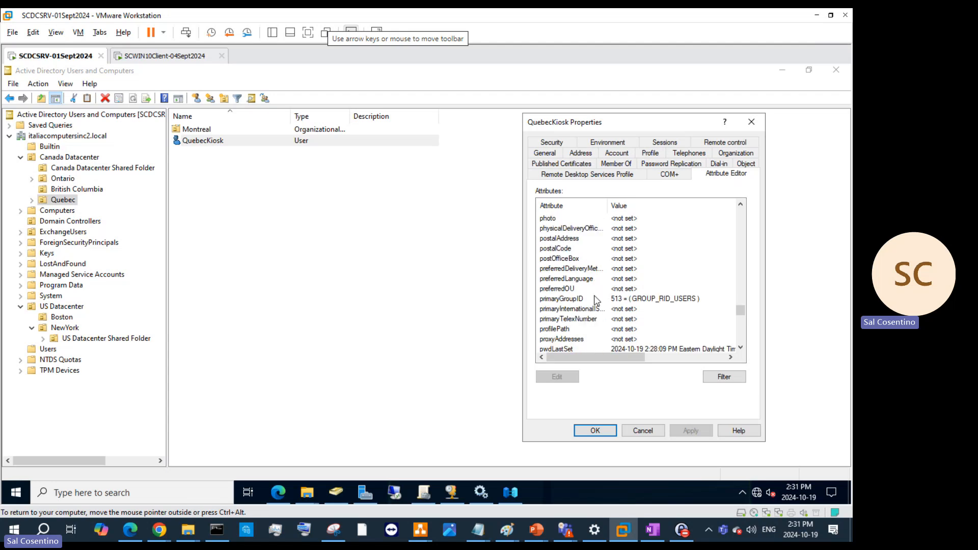
pyautogui.scroll(-10, 596, 301)
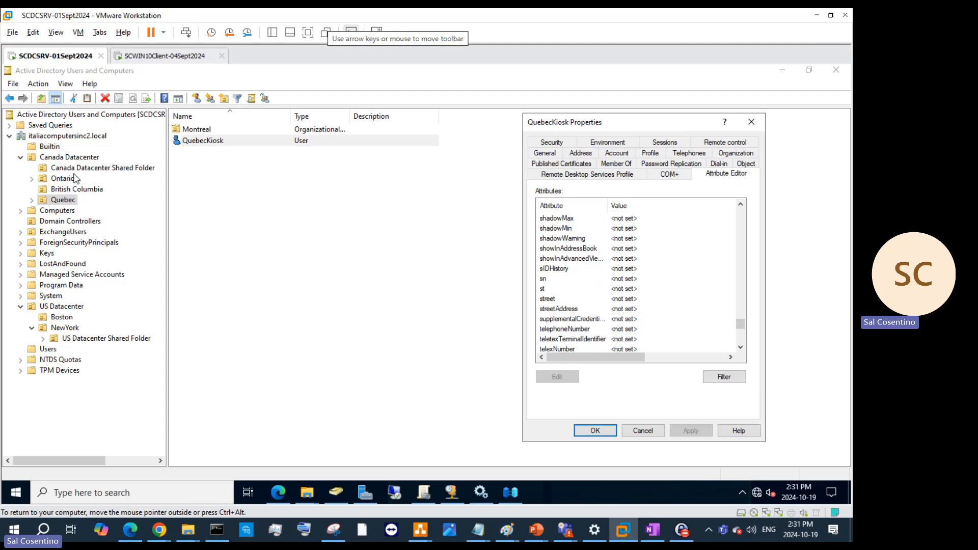
pyautogui.click(752, 122)
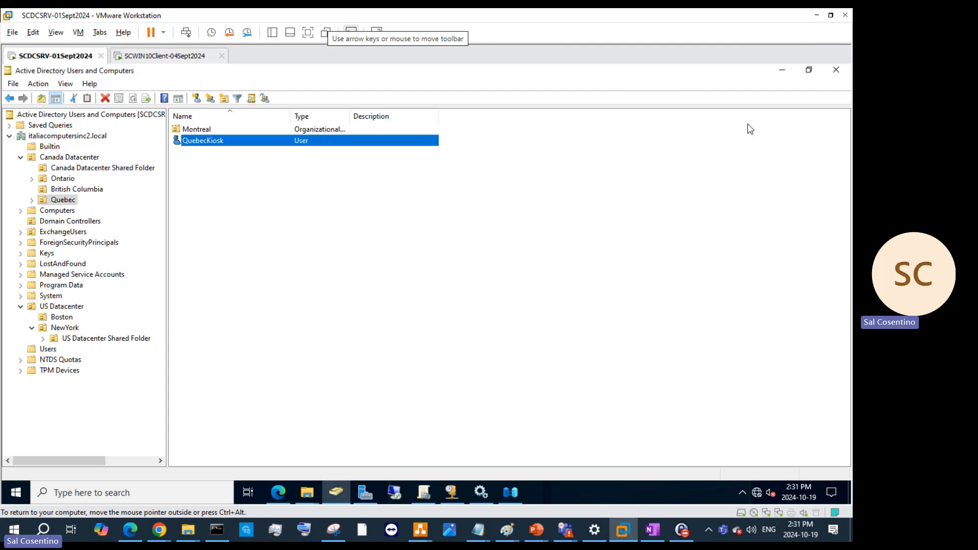
# View the attribute list of the SC Admin user in the Ontario OU and close its properties
pyautogui.click(63, 180)
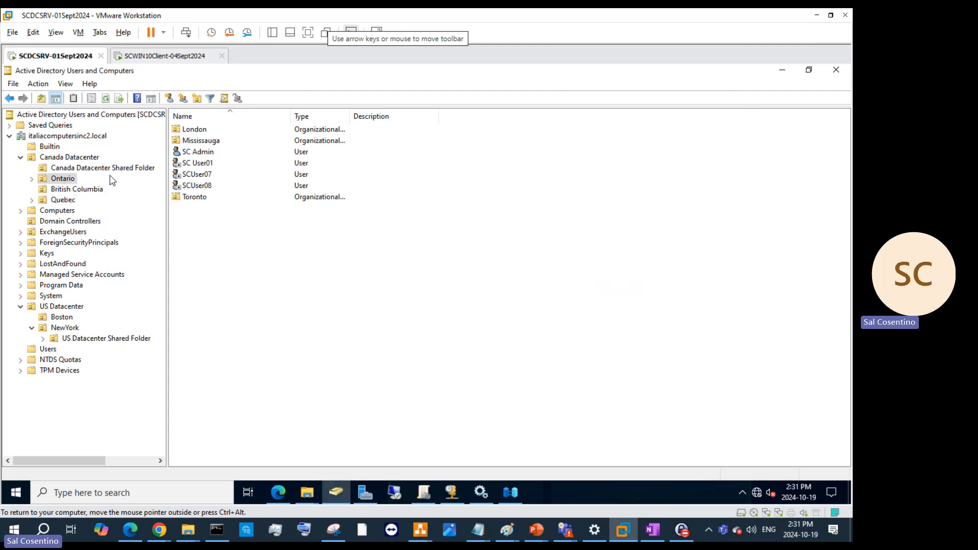
pyautogui.doubleClick(199, 153)
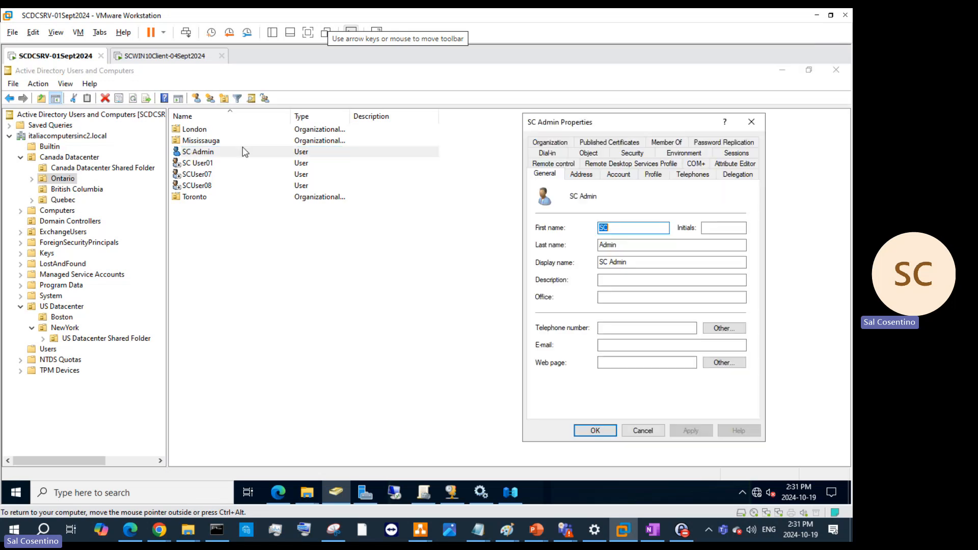
pyautogui.click(735, 164)
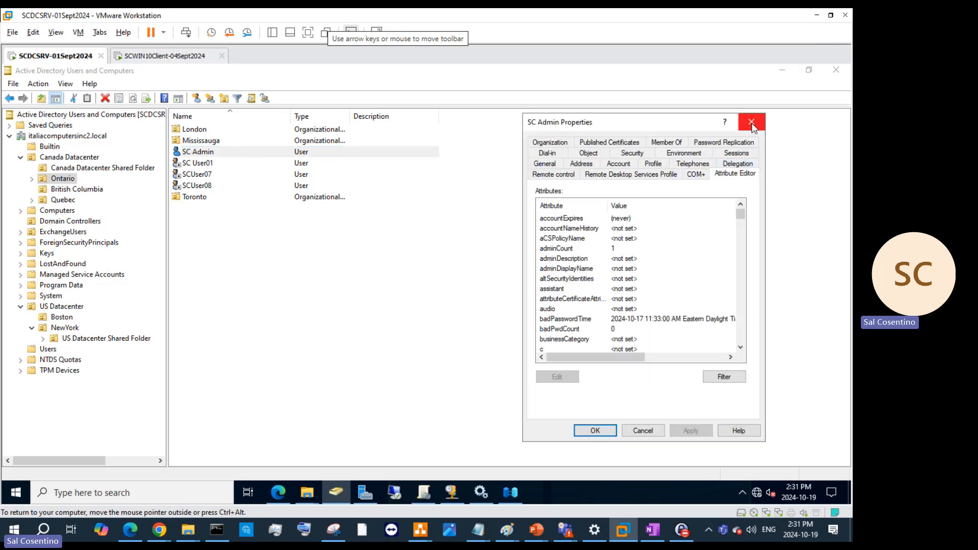
pyautogui.scroll(-3, 689, 293)
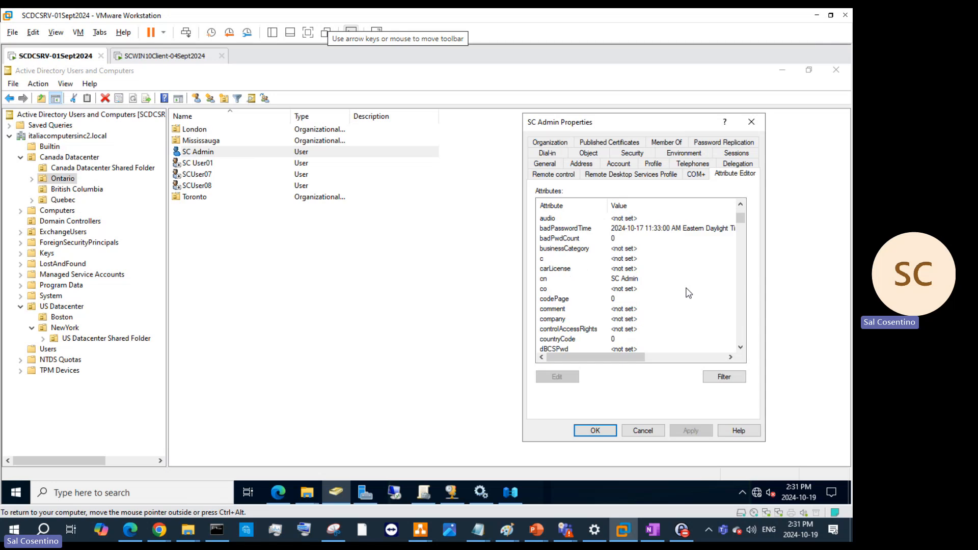
pyautogui.scroll(-3, 688, 292)
pyautogui.scroll(3, 688, 292)
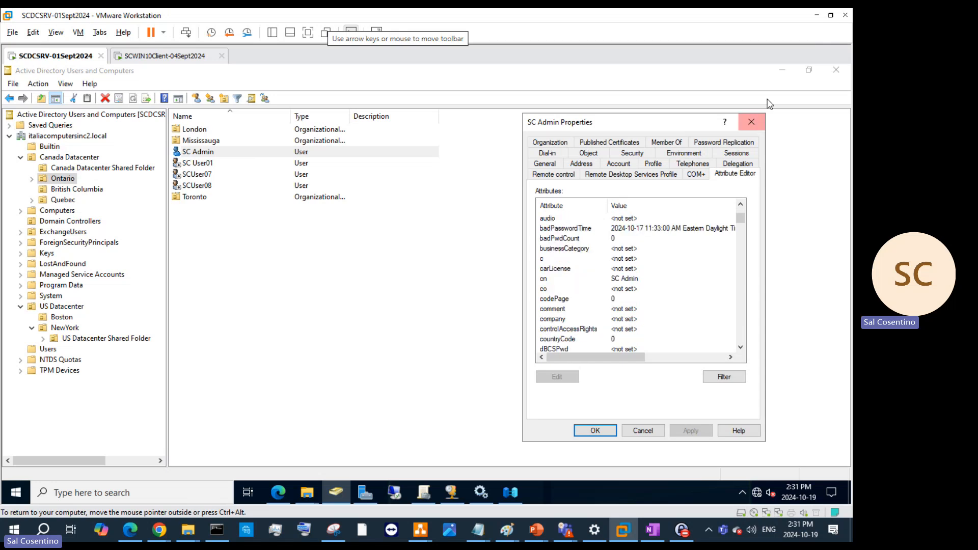
pyautogui.click(751, 123)
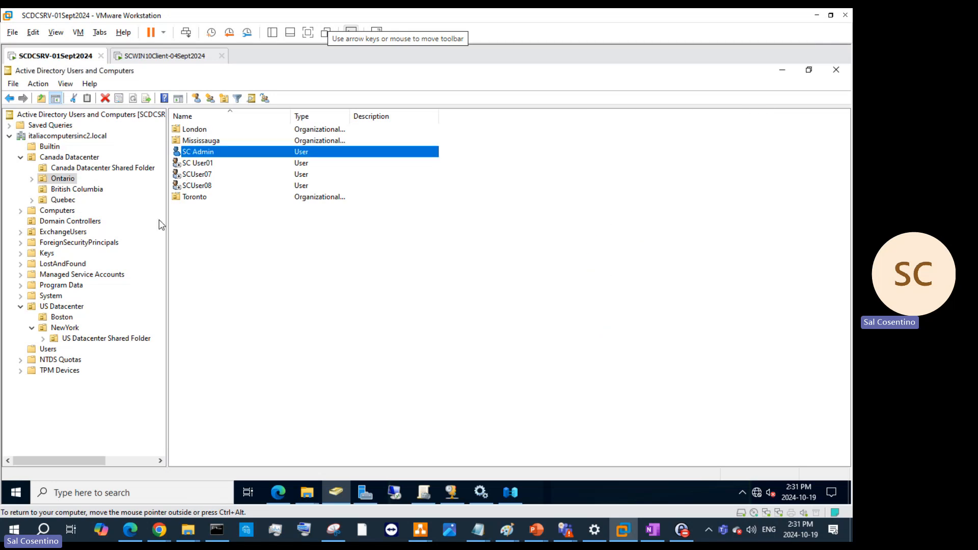
# Start a new user in the Ontario OU with first name and user logon name OntarioKiosk, and continue to the password settings
pyautogui.rightClick(183, 215)
pyautogui.moveTo(284, 266)
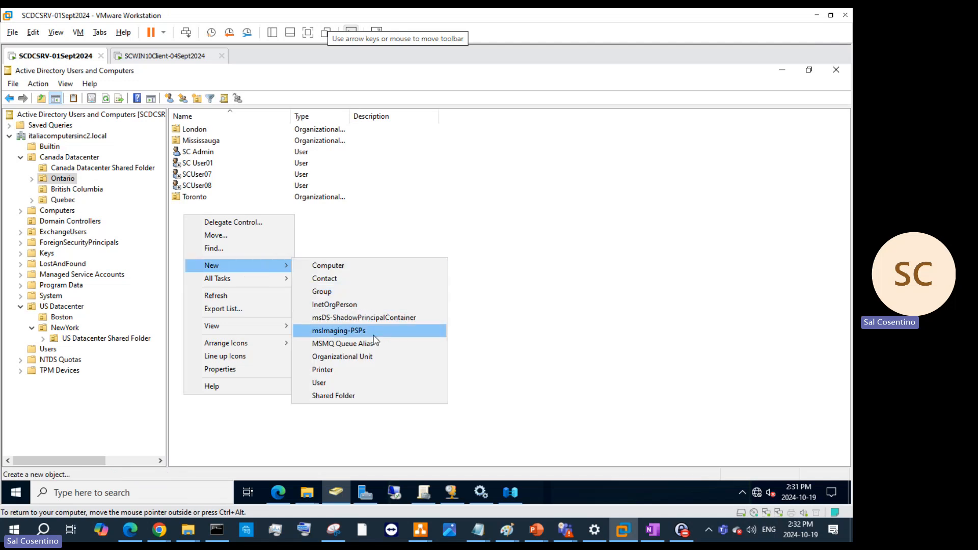
pyautogui.click(364, 382)
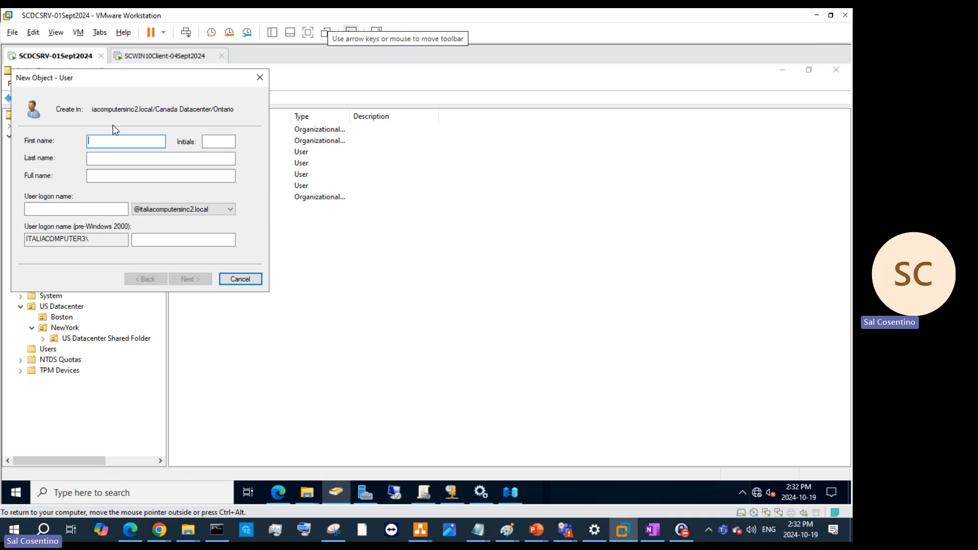
pyautogui.write('OntarioKiosk')
pyautogui.click(81, 209)
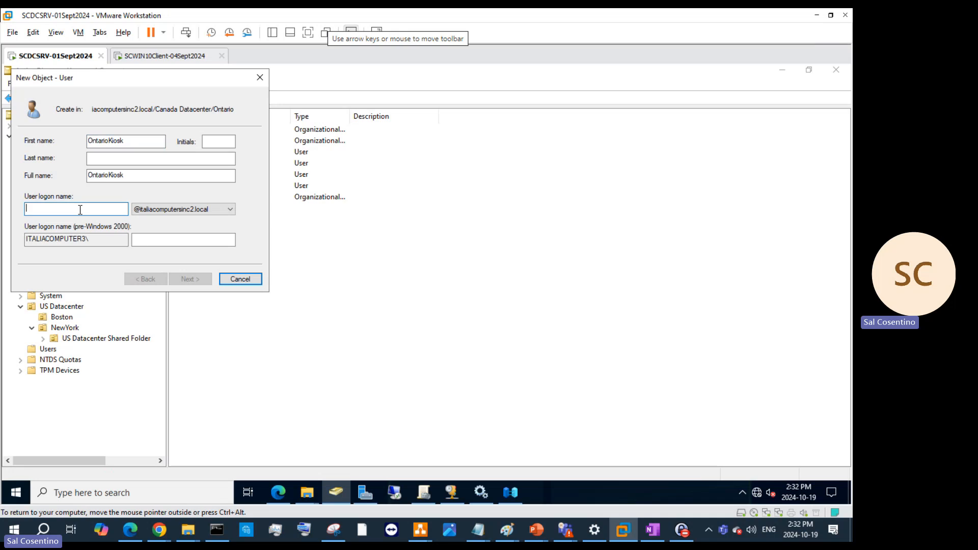
pyautogui.write('Ontario')
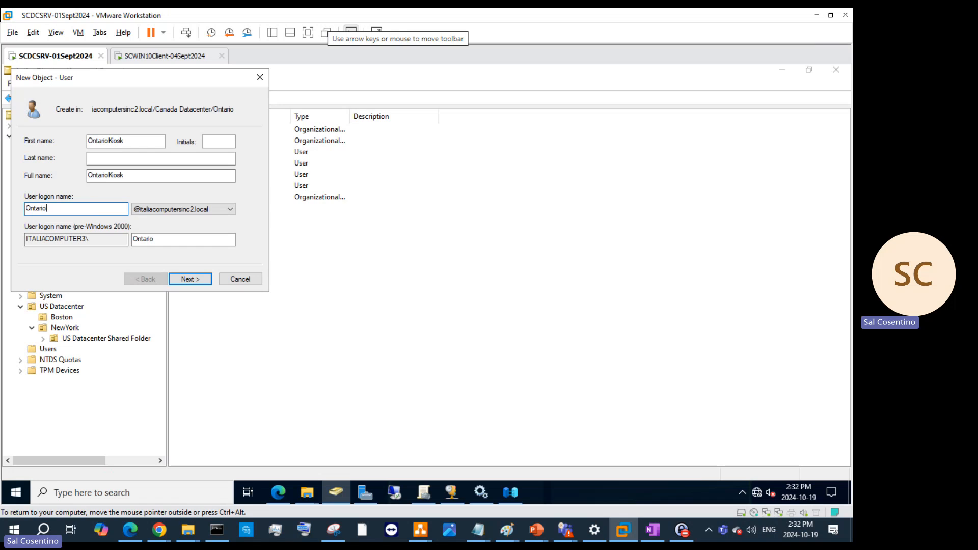
pyautogui.write('Kiosk')
pyautogui.click(194, 284)
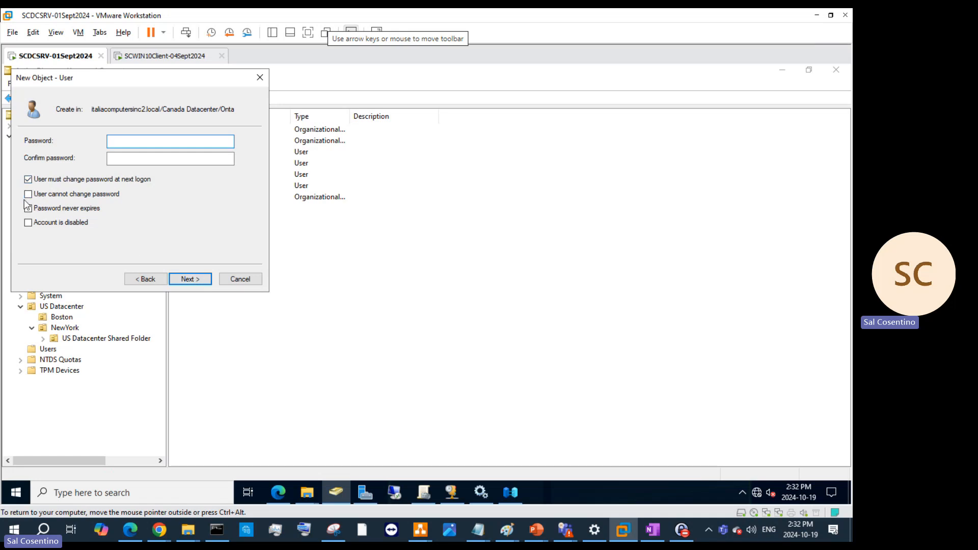
# Clear the forced password change at next logon, and set that the user cannot change the password and it never expires
pyautogui.click(28, 179)
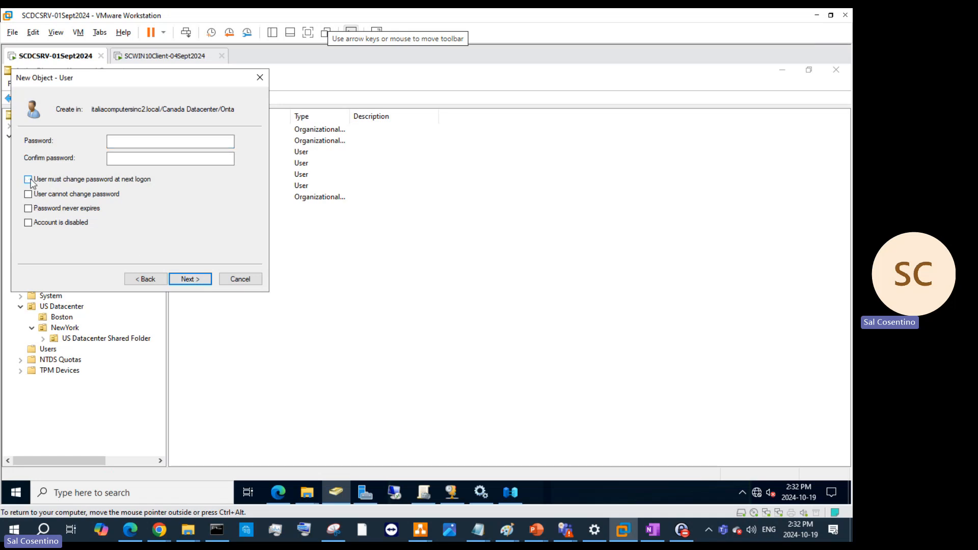
pyautogui.click(28, 196)
pyautogui.click(29, 209)
# Enter and confirm the account password for OntarioKiosk and finish creating the user
pyautogui.click(137, 140)
pyautogui.write('P•')
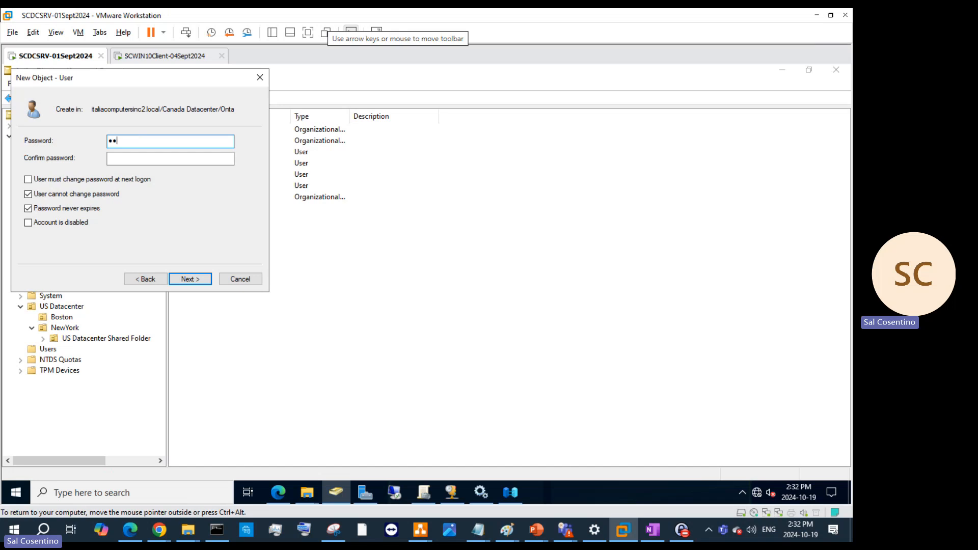
pyautogui.write('••••••••••••')
pyautogui.press('BackSpace')
pyautogui.press('BackSpace')
pyautogui.press('BackSpace')
pyautogui.press('BackSpace')
pyautogui.press('BackSpace')
pyautogui.press('BackSpace')
pyautogui.press('BackSpace')
pyautogui.press('BackSpace')
pyautogui.press('BackSpace')
pyautogui.press('BackSpace')
pyautogui.press('BackSpace')
pyautogui.press('BackSpace')
pyautogui.press('BackSpace')
pyautogui.press('BackSpace')
pyautogui.press('BackSpace')
pyautogui.write('•••••••••••')
pyautogui.press('Tab')
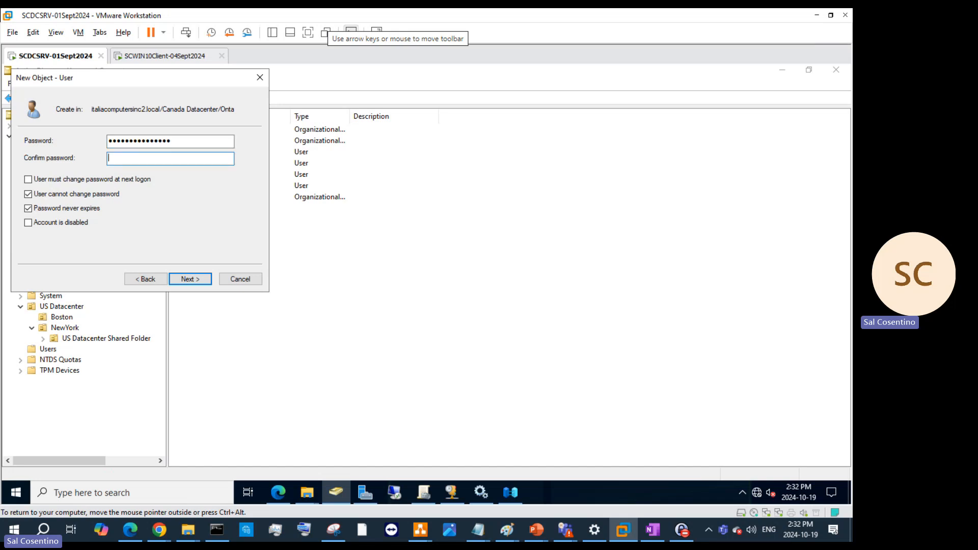
pyautogui.write('•••••••')
pyautogui.click(196, 279)
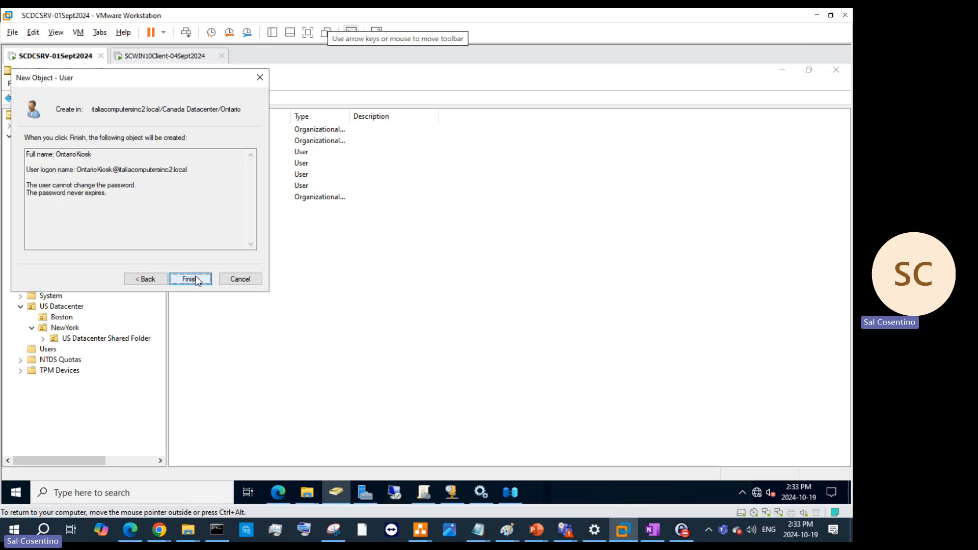
pyautogui.click(197, 280)
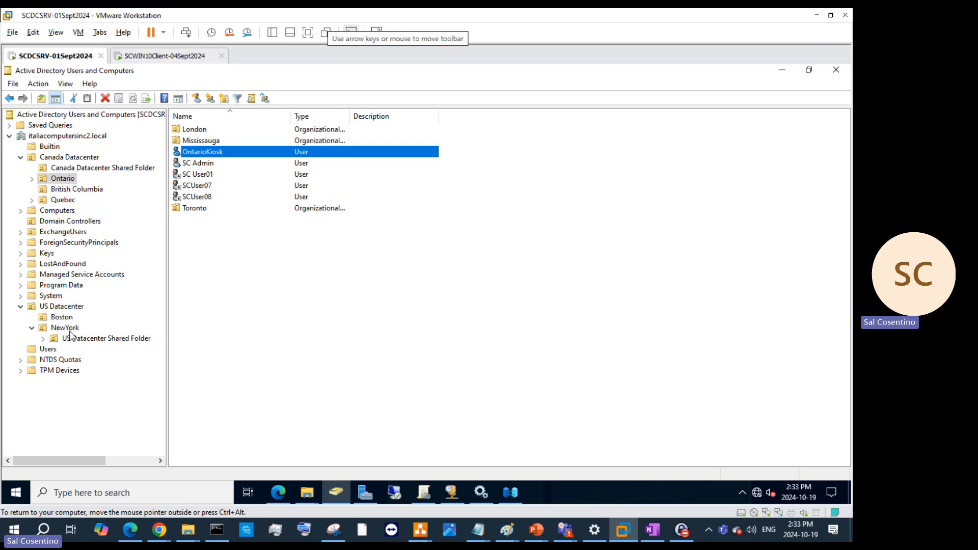
# Start a new user in the Boston OU with first name and user logon name BostonKiosk, and continue to the password settings
pyautogui.click(60, 317)
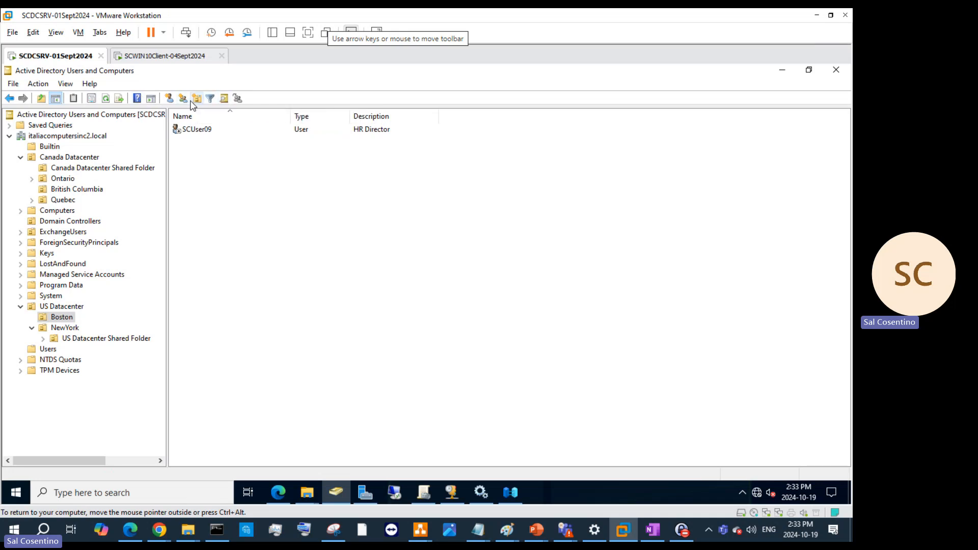
pyautogui.click(174, 103)
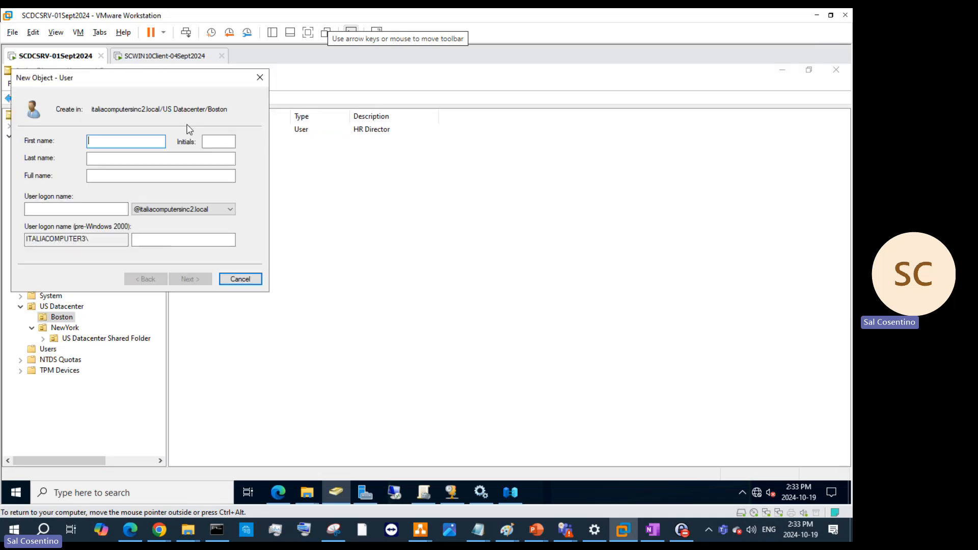
pyautogui.write('BostonKiosk')
pyautogui.moveTo(133, 178); pyautogui.dragTo(35, 166)
pyautogui.hotkey('ctrl', 'c')
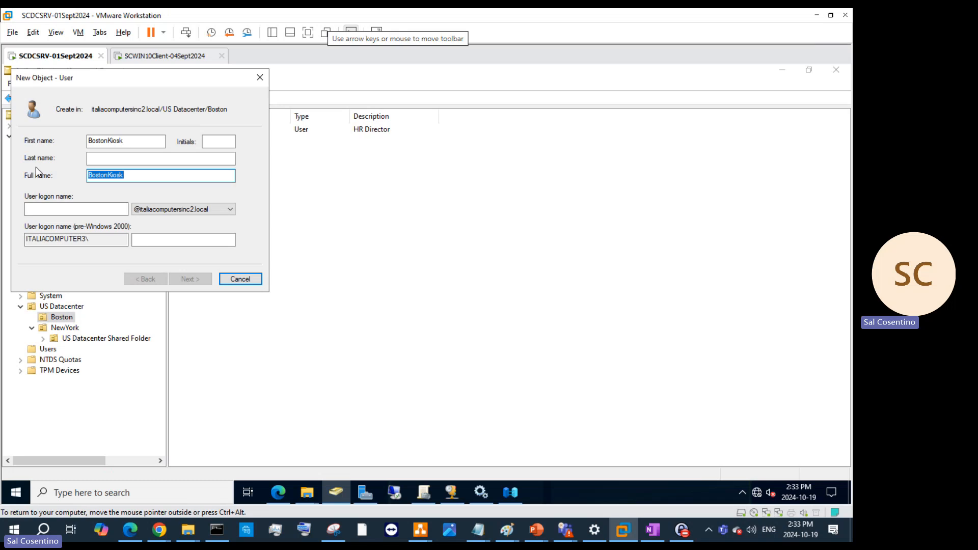
pyautogui.click(76, 213)
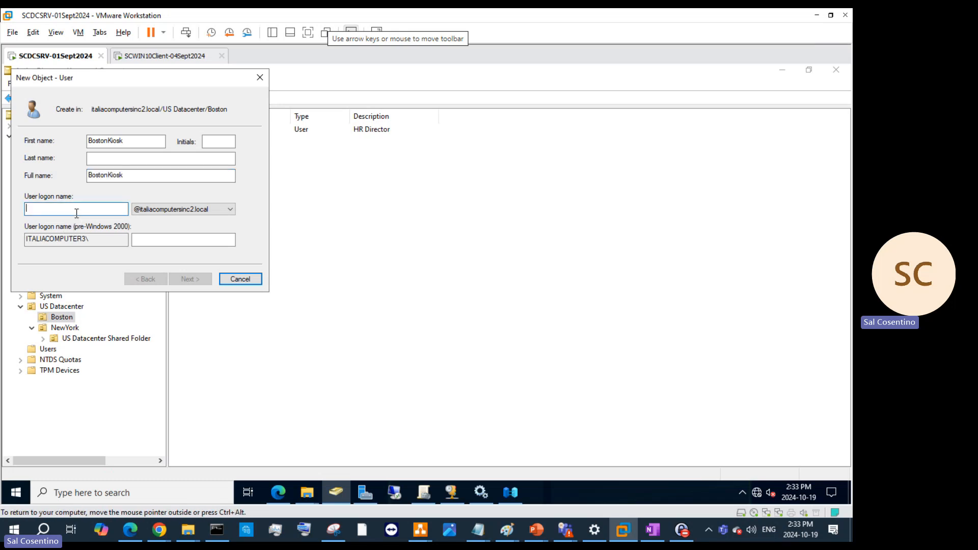
pyautogui.hotkey('ctrl', 'v')
pyautogui.click(203, 282)
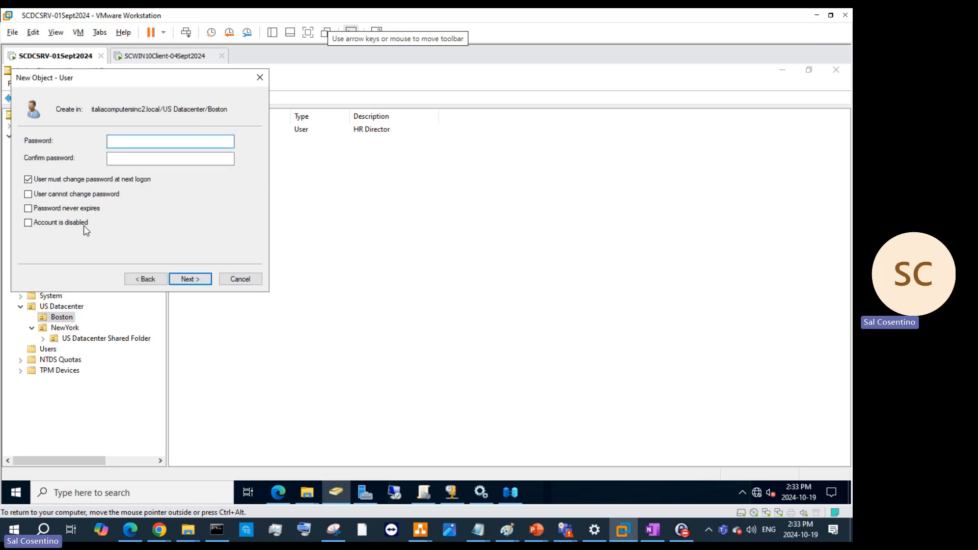
# For BostonKiosk, clear the password change at next logon and enable User cannot change password and Password never expires
pyautogui.click(39, 194)
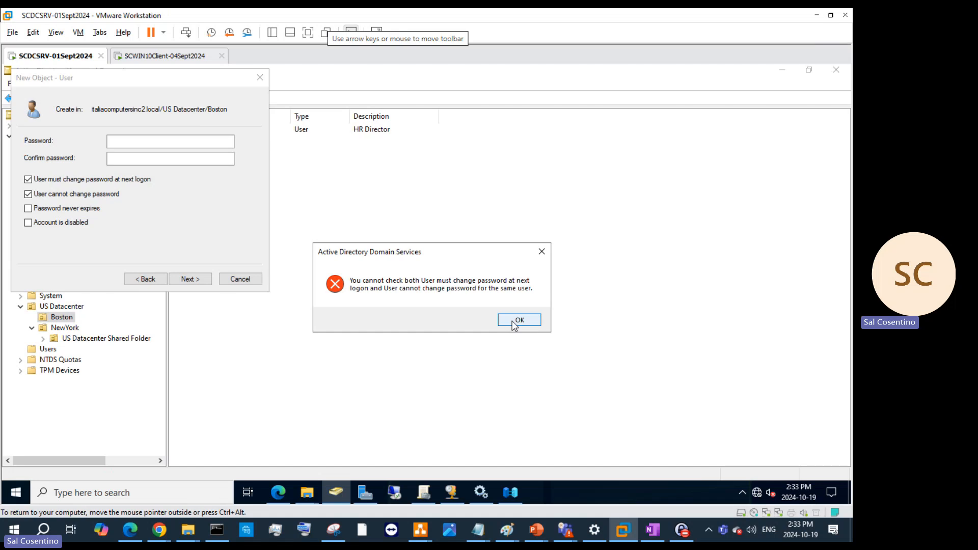
pyautogui.click(516, 321)
pyautogui.click(28, 181)
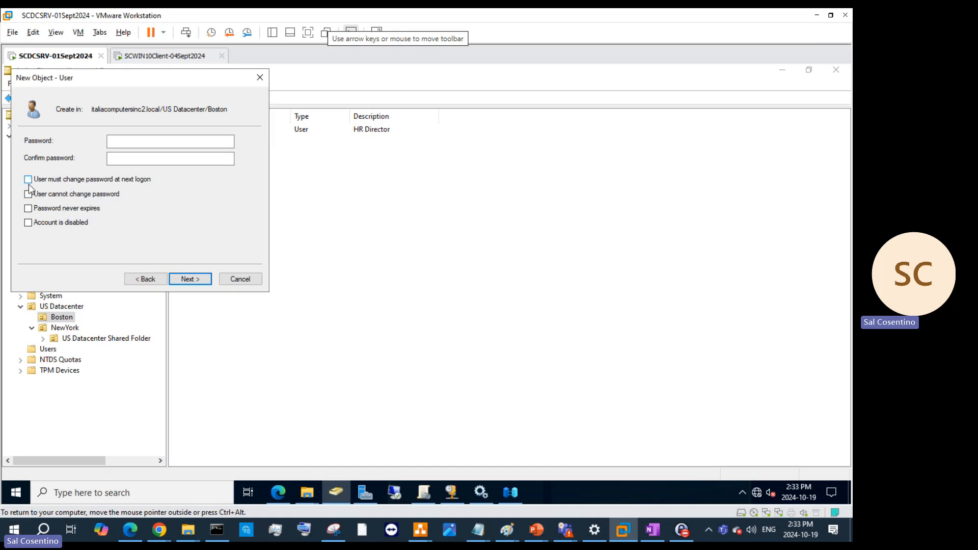
pyautogui.click(29, 194)
pyautogui.click(29, 209)
# Try to create the BostonKiosk user without a password, and return to the password settings
pyautogui.click(185, 281)
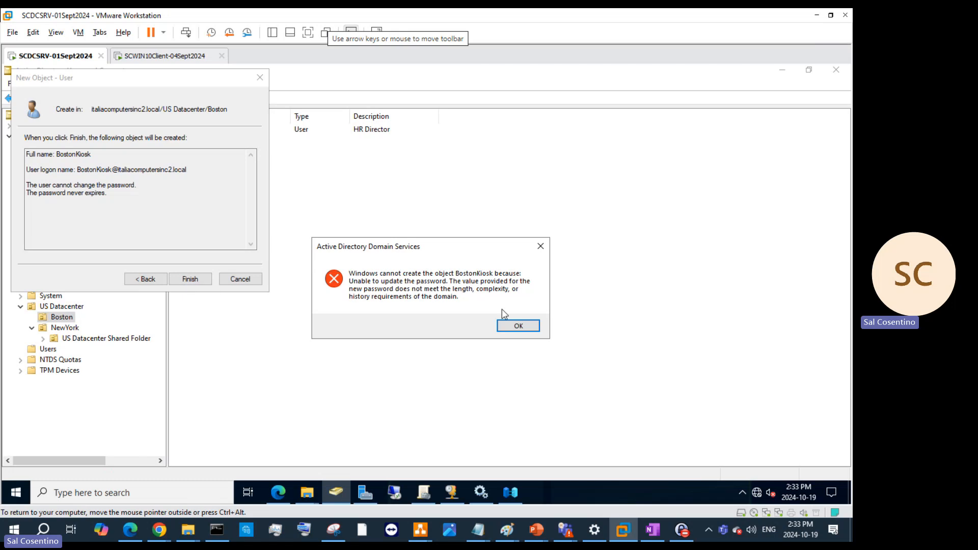
pyautogui.click(523, 329)
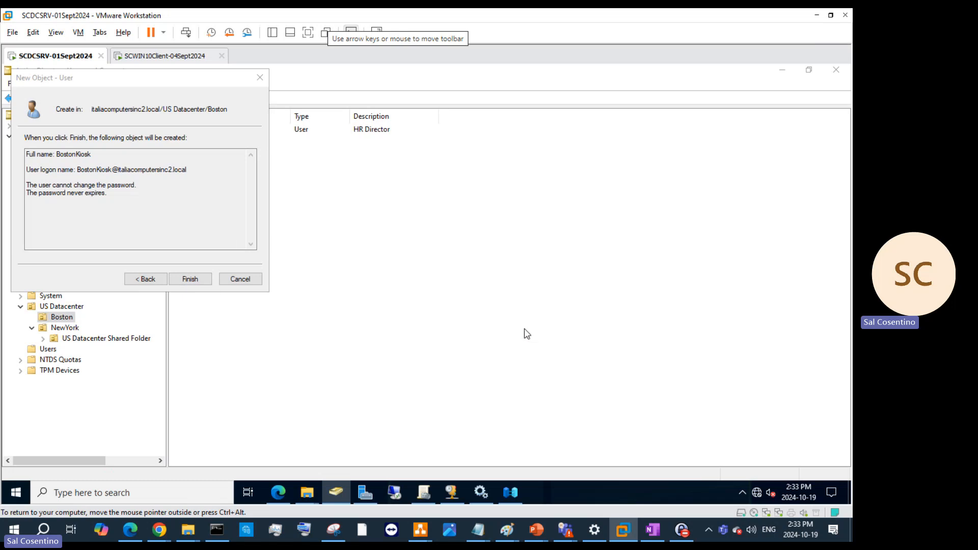
pyautogui.click(133, 279)
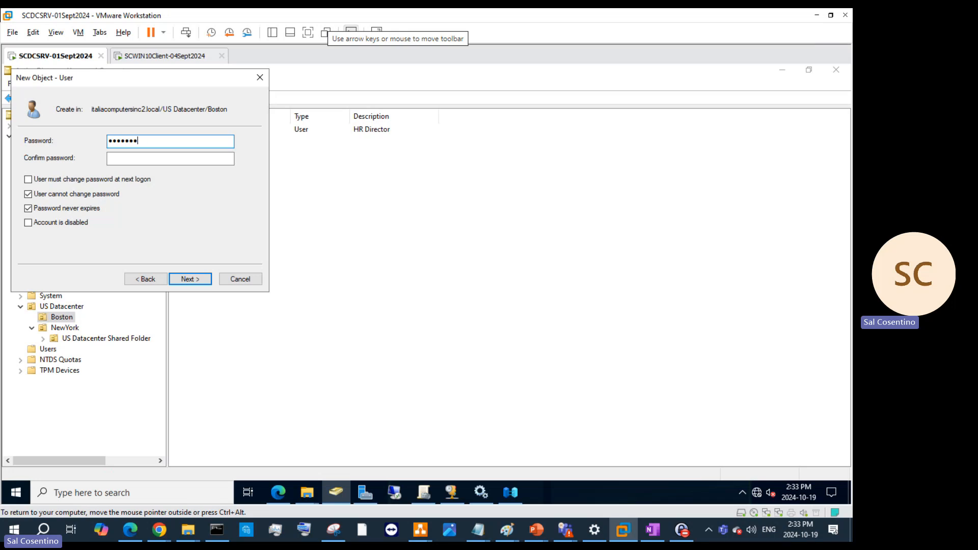
# Enter and confirm the account password for BostonKiosk and finish creating the user
pyautogui.press('BackSpace')
pyautogui.press('BackSpace')
pyautogui.press('BackSpace')
pyautogui.press('BackSpace')
pyautogui.press('BackSpace')
pyautogui.press('BackSpace')
pyautogui.press('Return')
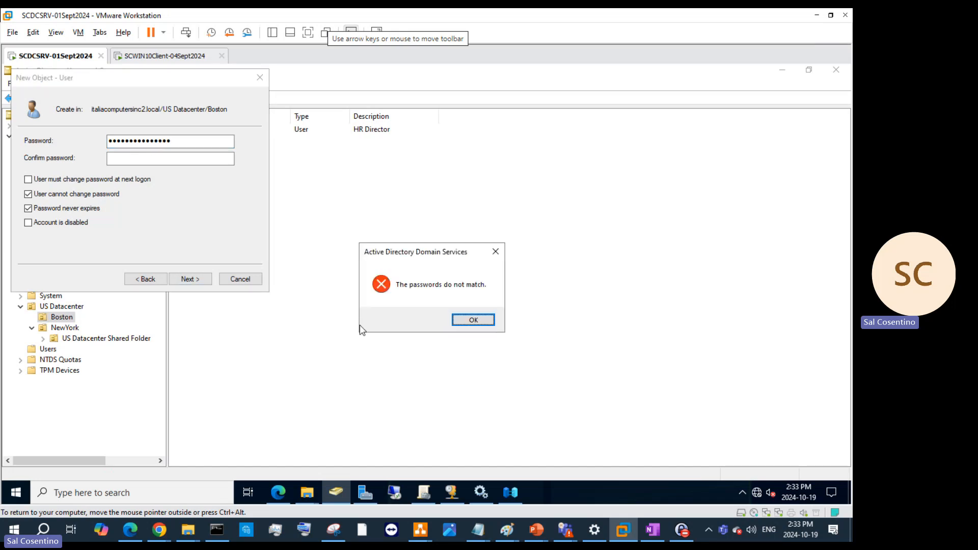
pyautogui.click(464, 318)
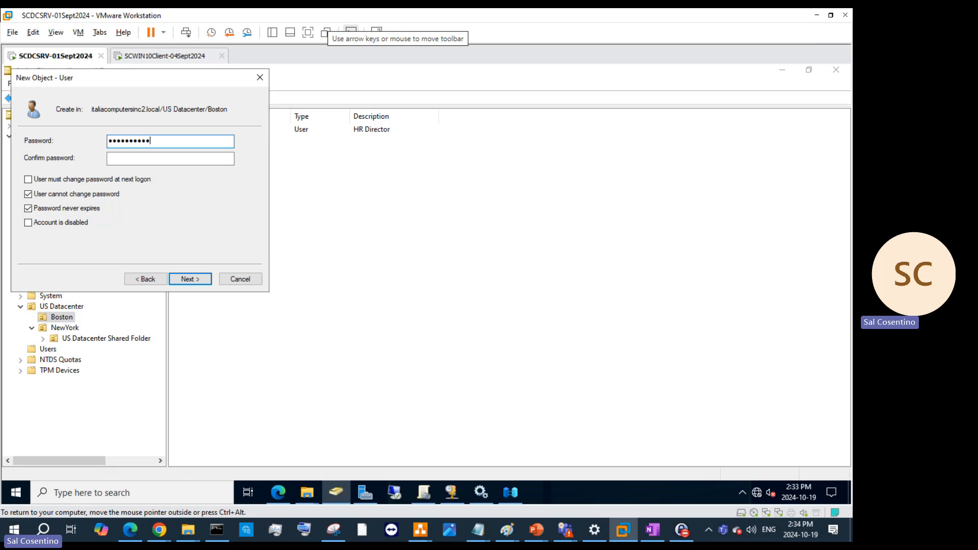
pyautogui.press('Tab')
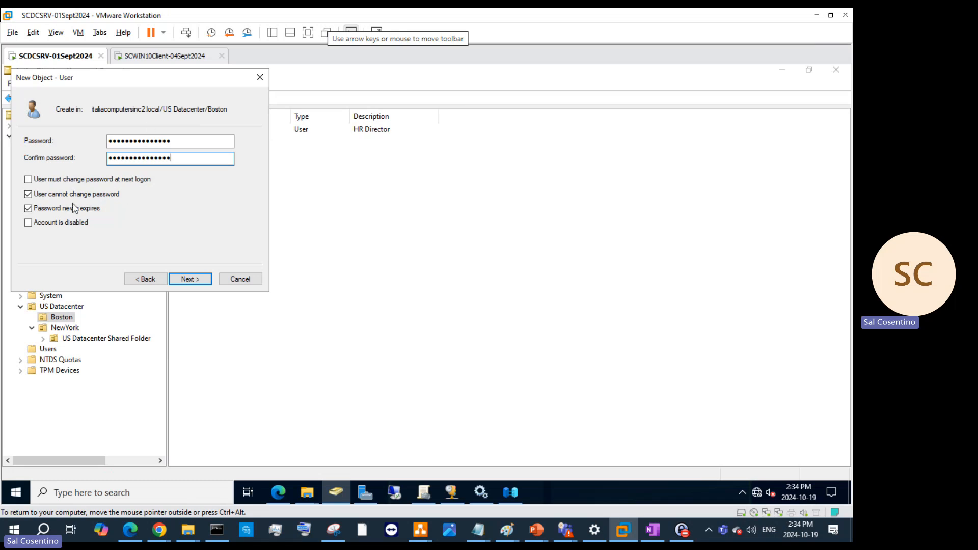
pyautogui.click(185, 280)
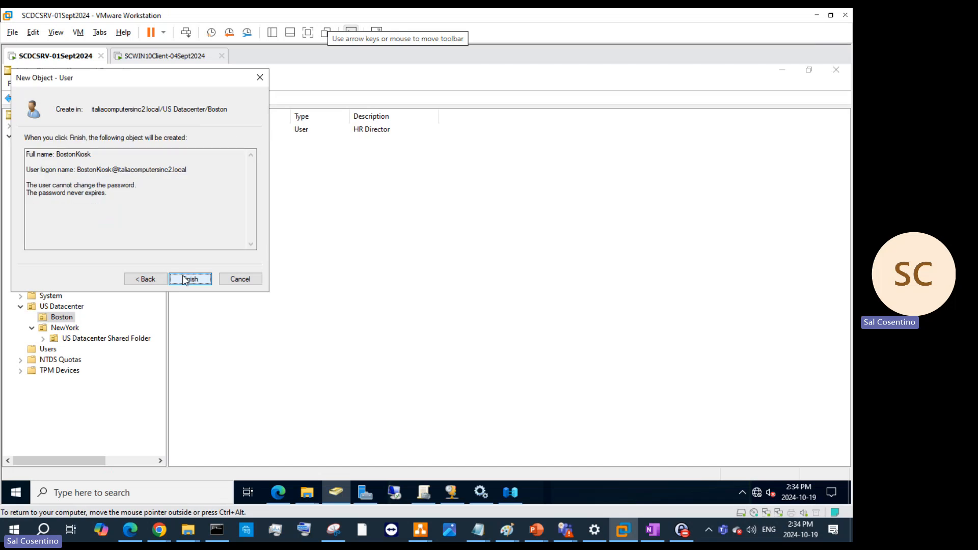
pyautogui.click(185, 280)
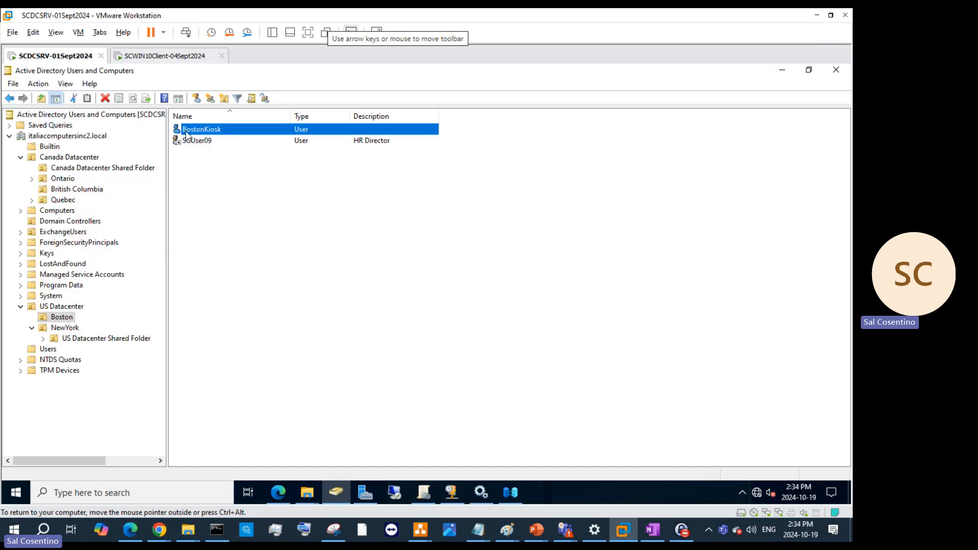
# Disable the BostonKiosk account in the Boston OU and dismiss the notice
pyautogui.rightClick(189, 134)
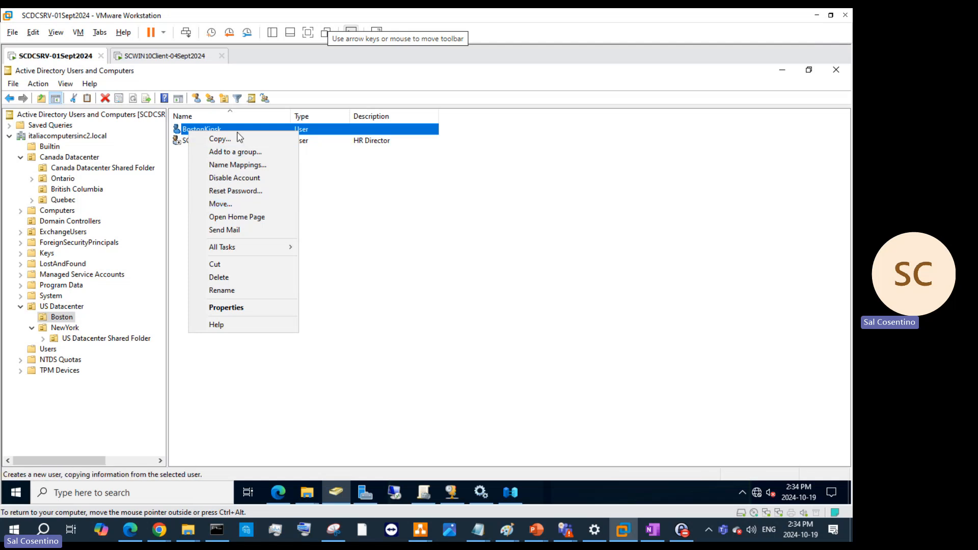
pyautogui.click(244, 179)
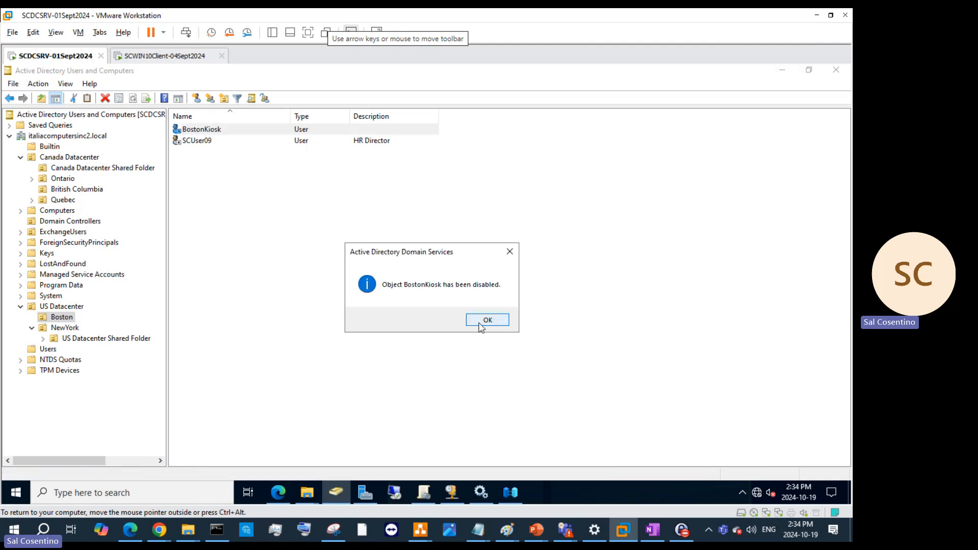
pyautogui.click(487, 320)
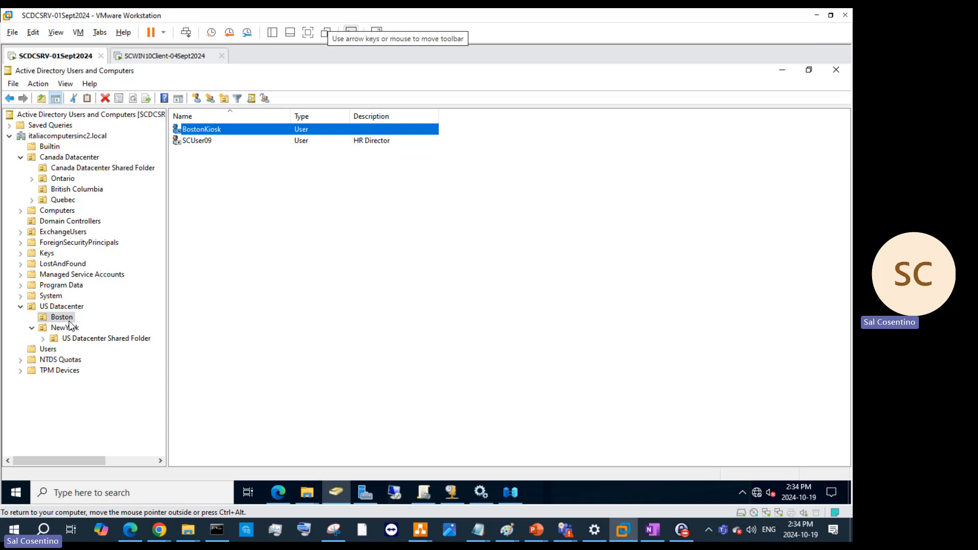
# Protect the BostonKiosk user object from accidental deletion, apply the change and close its properties
pyautogui.rightClick(207, 130)
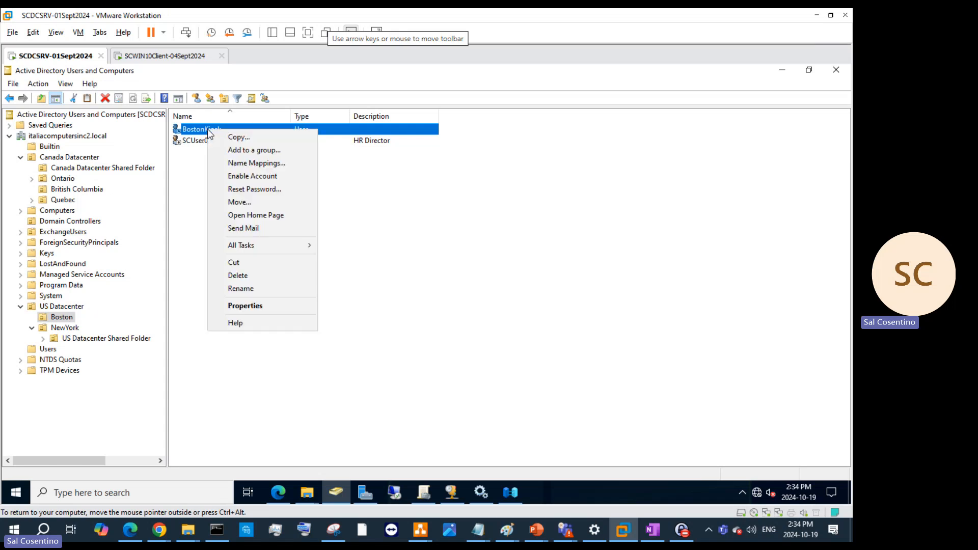
pyautogui.click(242, 306)
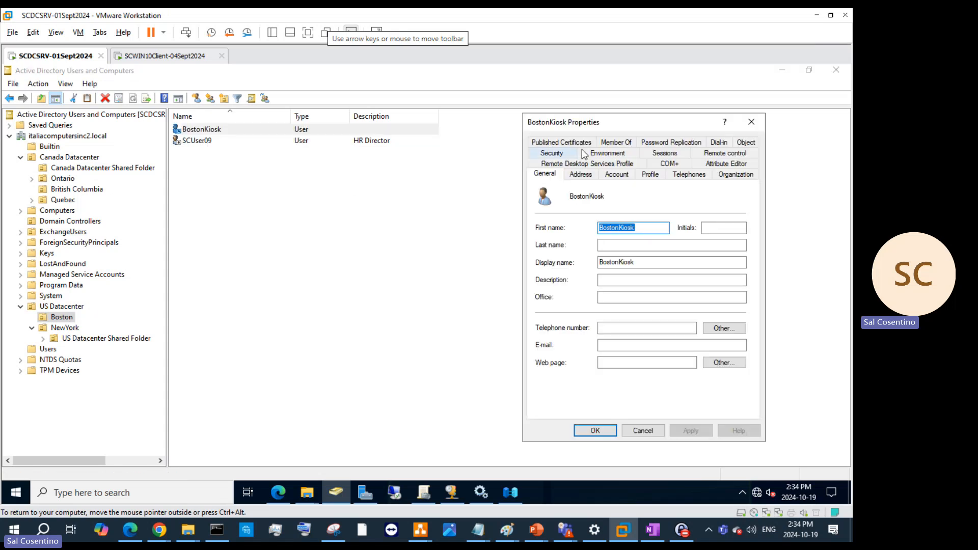
pyautogui.click(556, 153)
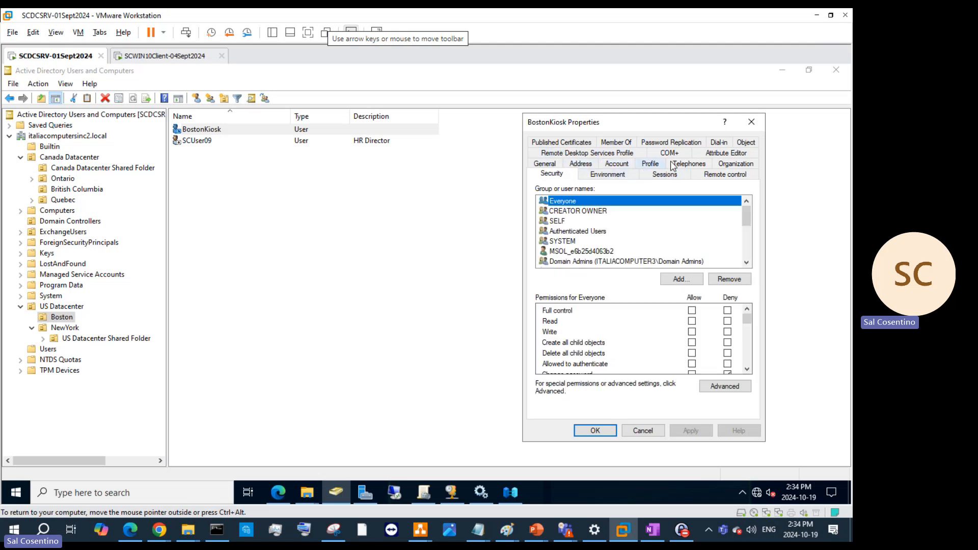
pyautogui.click(745, 142)
pyautogui.click(540, 319)
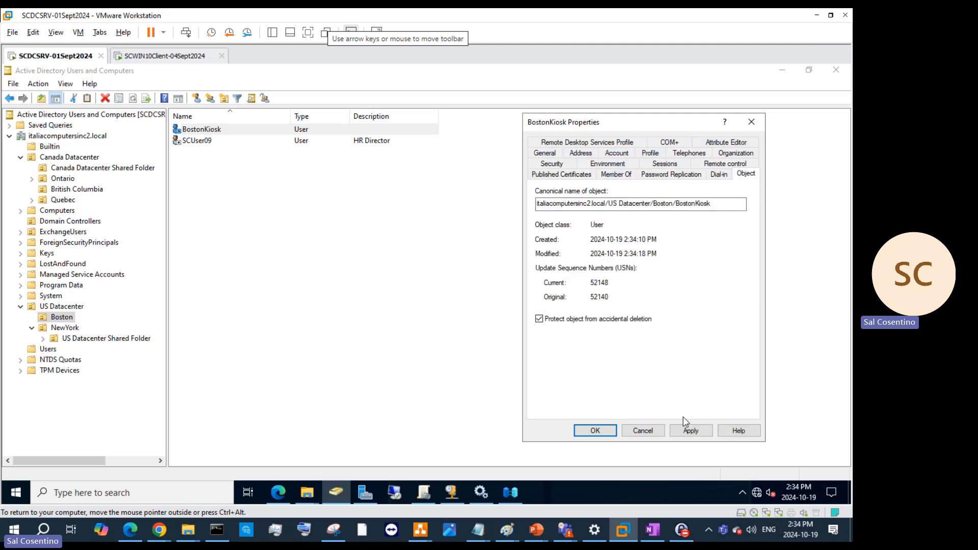
pyautogui.click(690, 431)
pyautogui.click(597, 431)
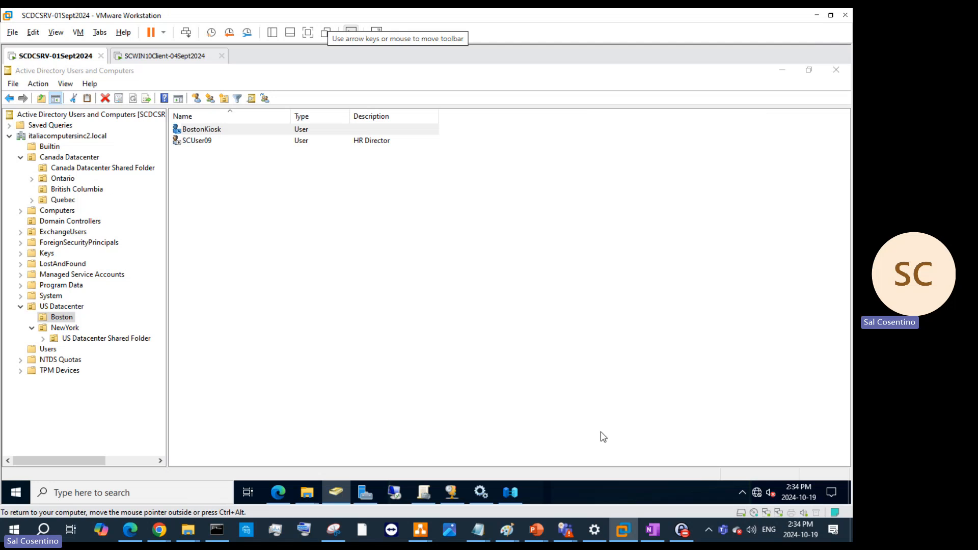
# Protect the OntarioKiosk user object in the Ontario OU from accidental deletion, apply the change and close its properties
pyautogui.click(62, 179)
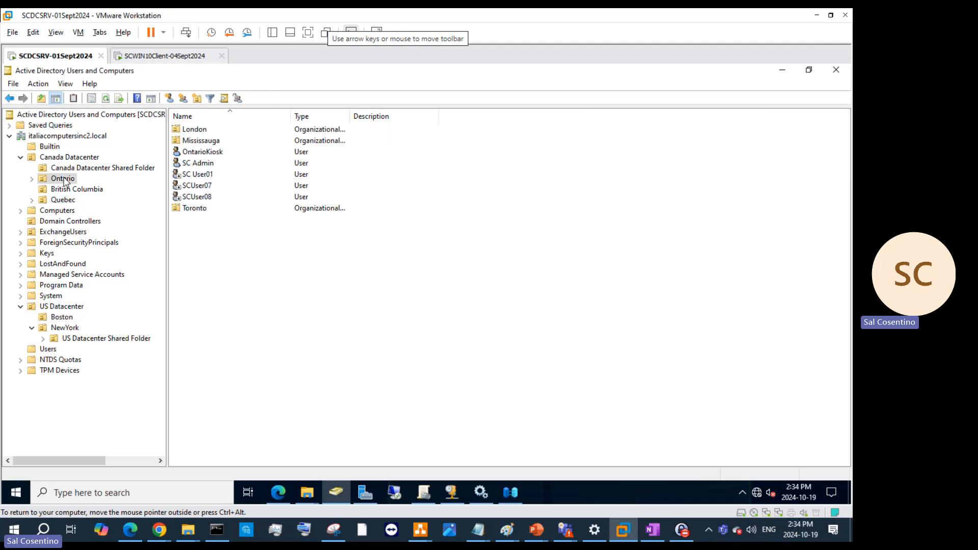
pyautogui.click(216, 154)
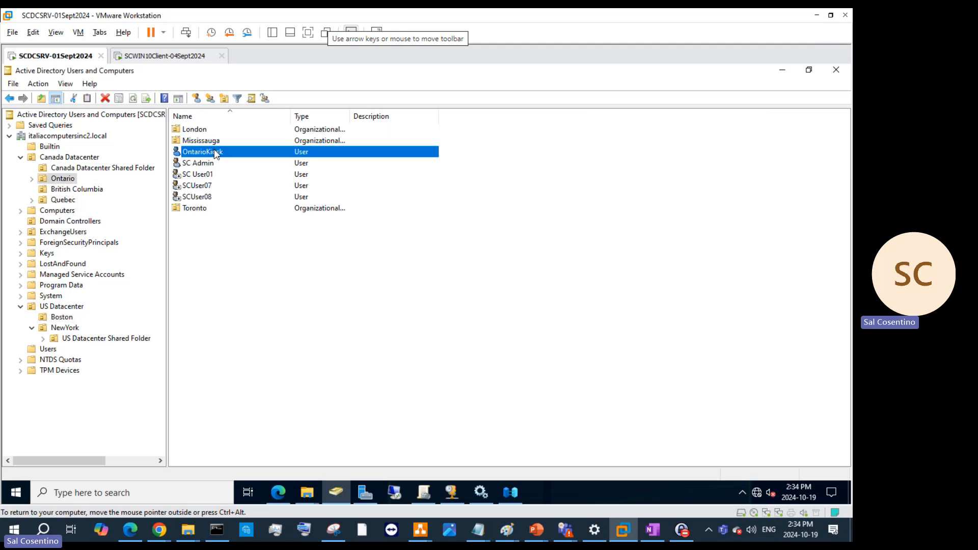
pyautogui.rightClick(216, 154)
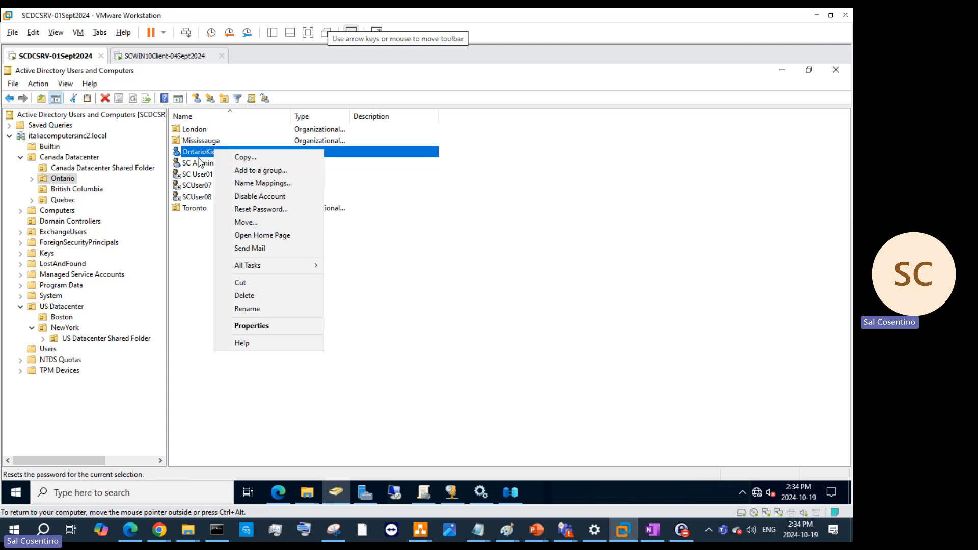
pyautogui.click(261, 326)
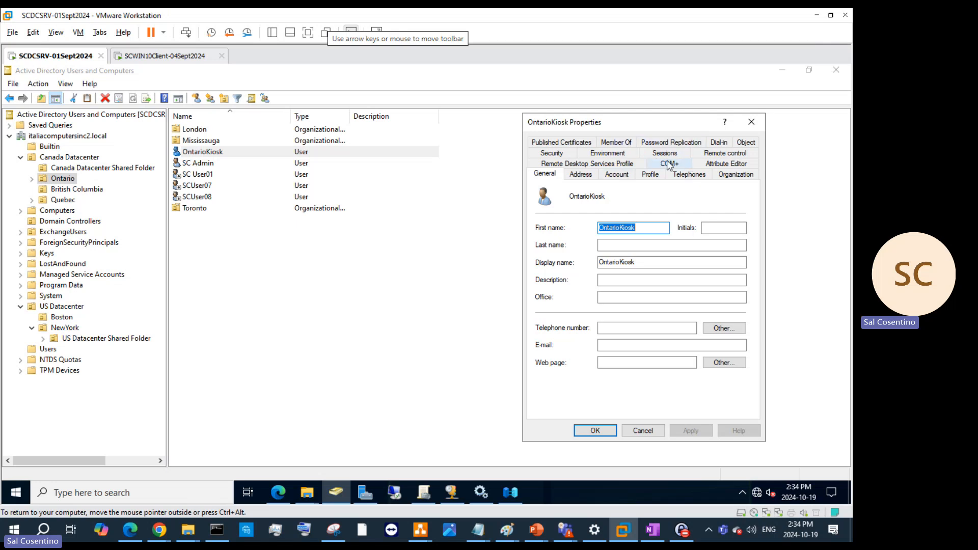
pyautogui.click(747, 145)
pyautogui.click(540, 319)
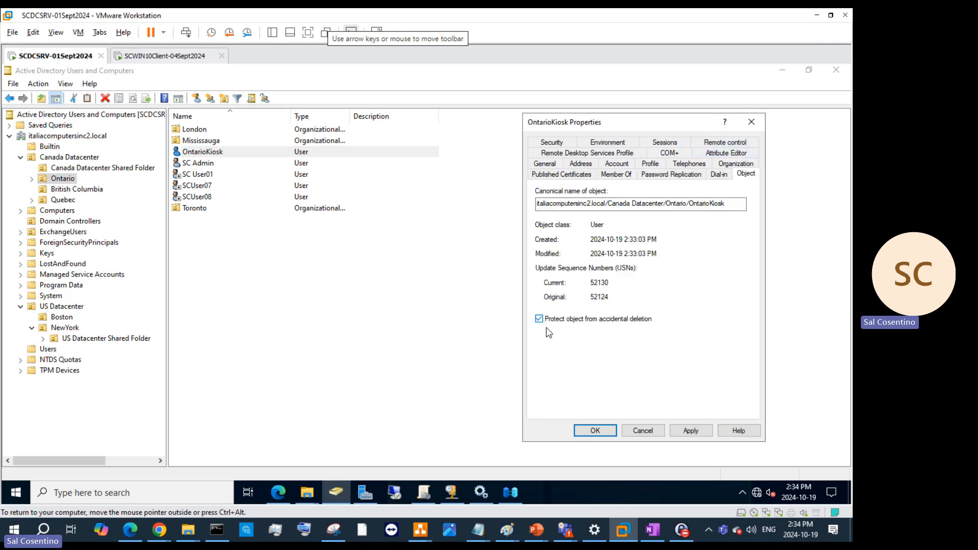
pyautogui.click(706, 436)
pyautogui.click(597, 432)
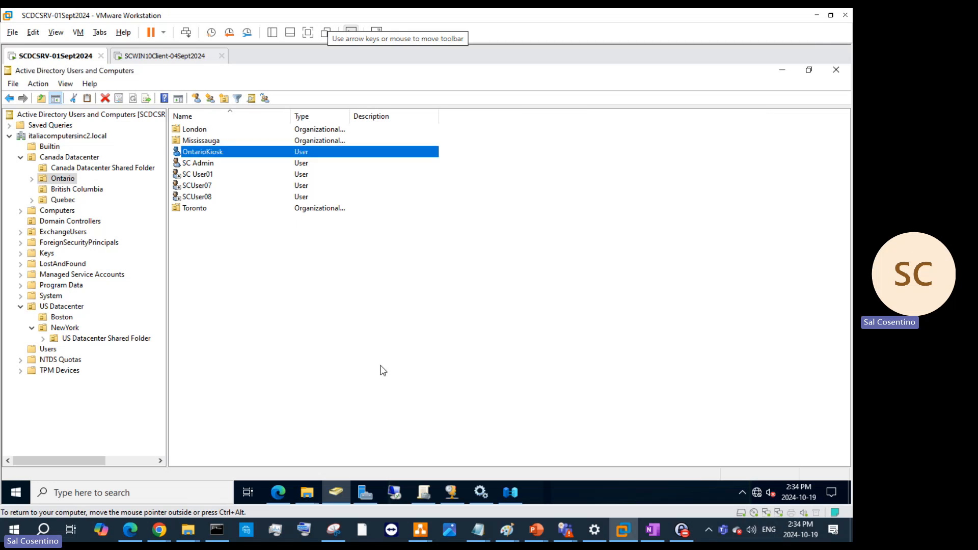
pyautogui.rightClick(229, 152)
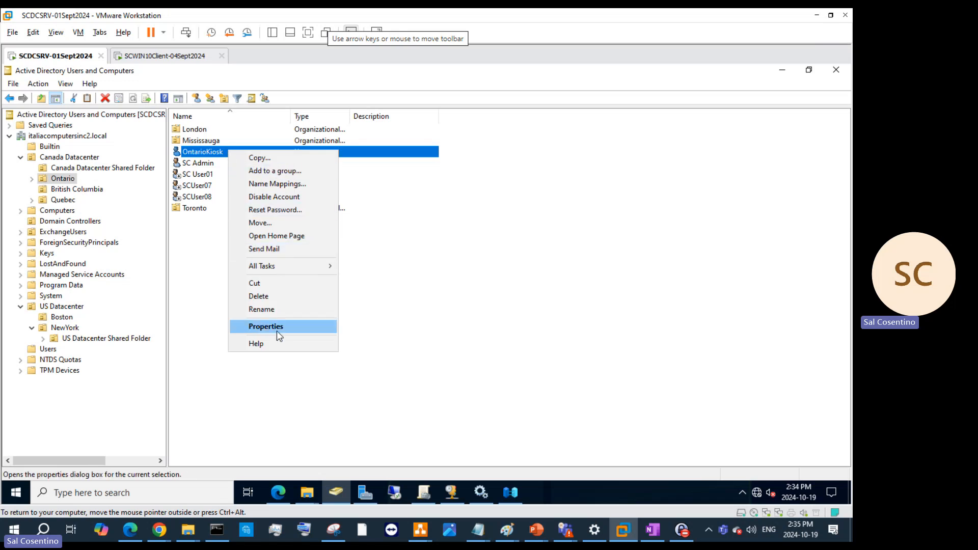
pyautogui.click(441, 248)
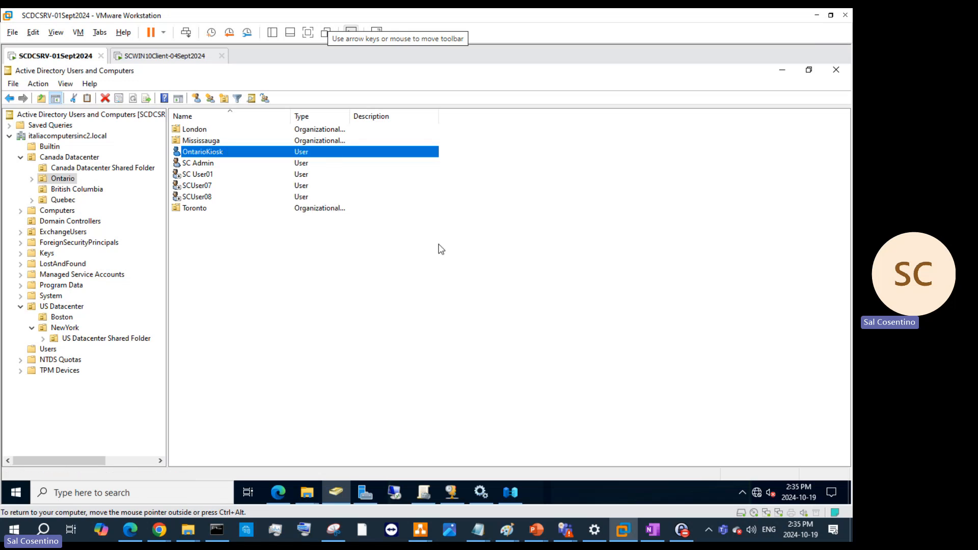
pyautogui.click(441, 249)
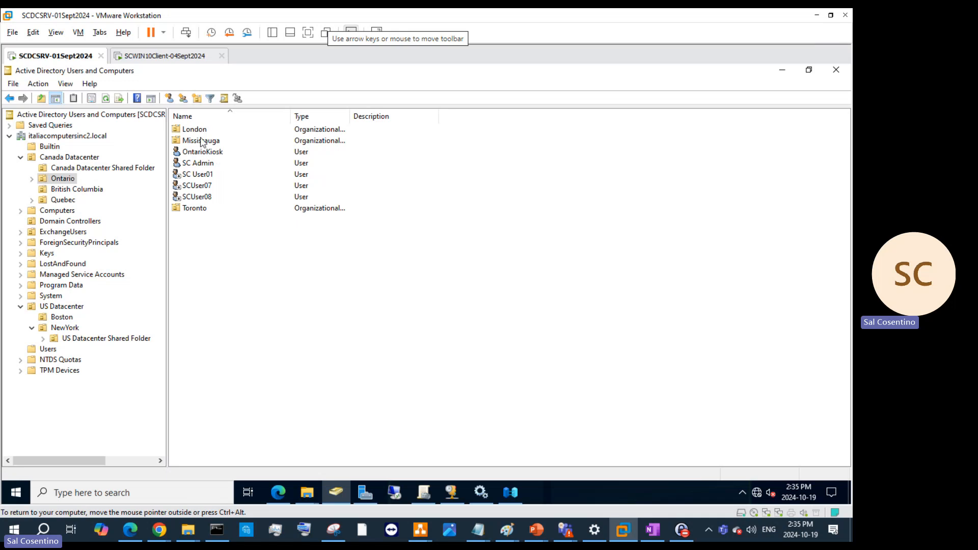
# Set the State/province of the Ontario OU to Ontario in its properties and apply the change
pyautogui.rightClick(68, 180)
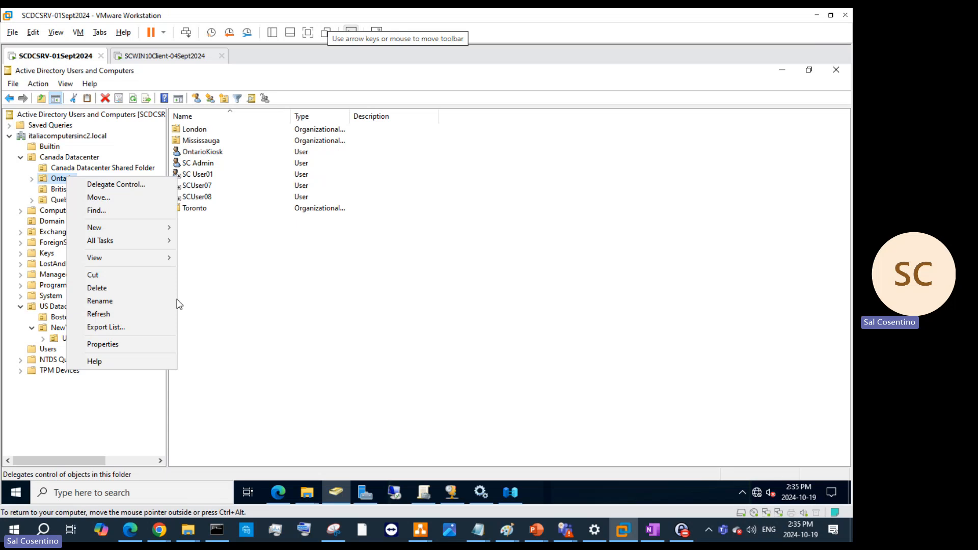
pyautogui.click(143, 344)
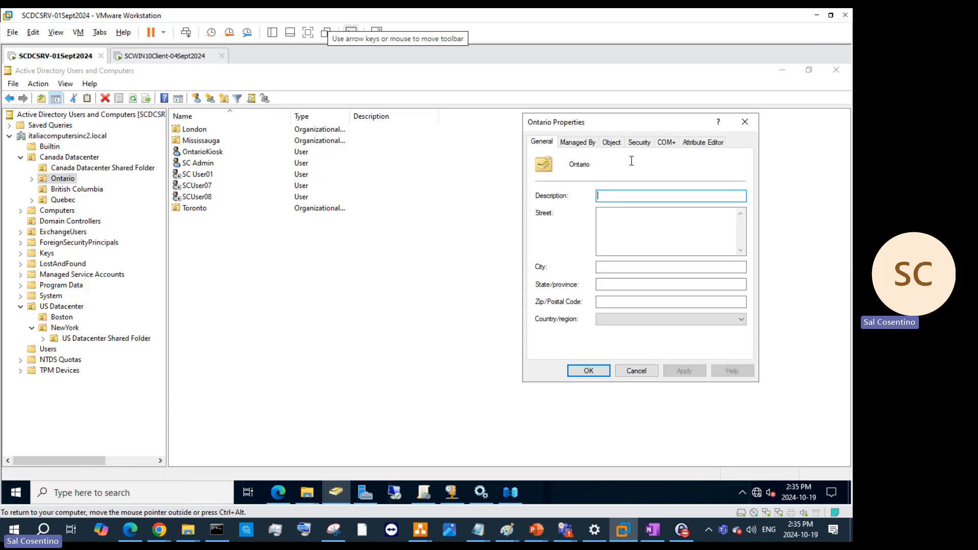
pyautogui.click(595, 145)
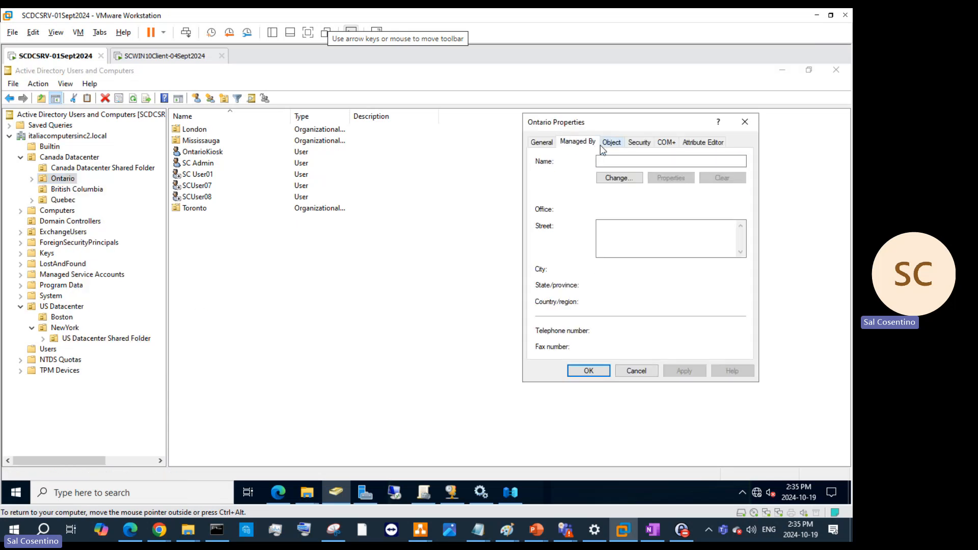
pyautogui.click(611, 144)
pyautogui.click(595, 145)
pyautogui.click(541, 143)
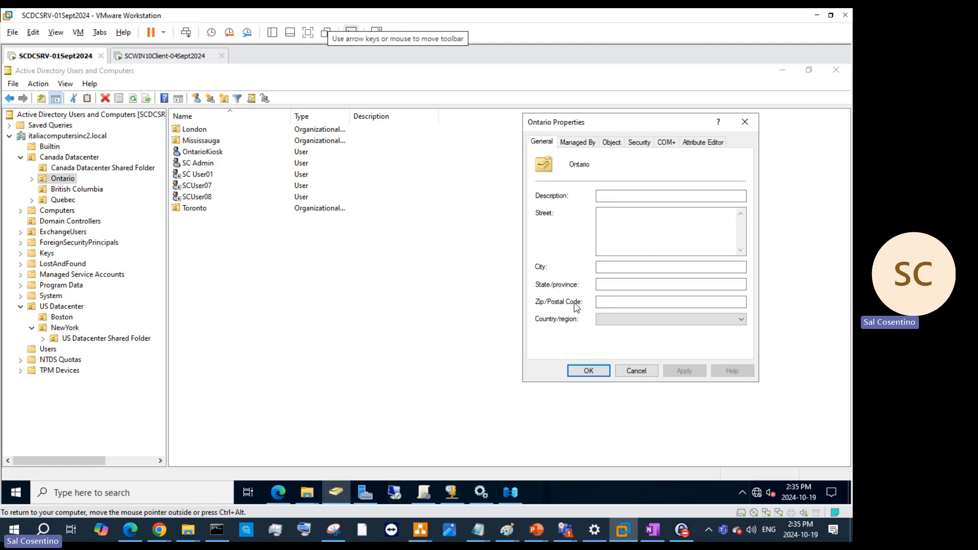
pyautogui.click(614, 284)
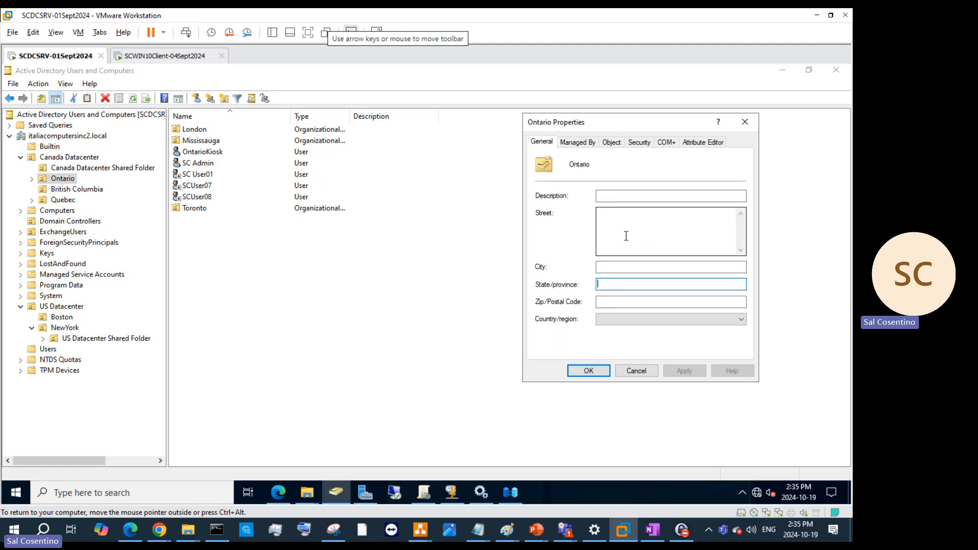
pyautogui.write('Ontario')
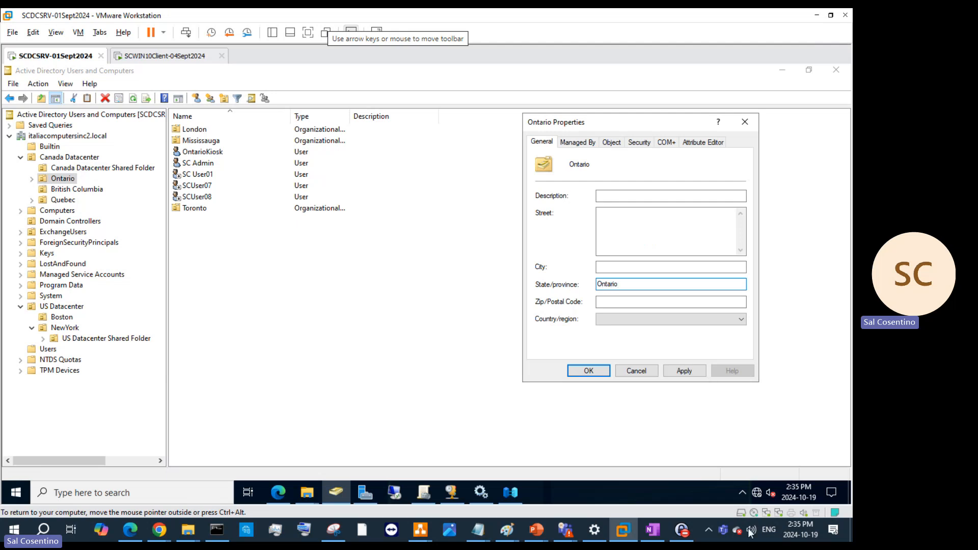
pyautogui.click(691, 374)
# Examine the Ontario OU's object details and attribute list, checking the value of its st attribute without editing it
pyautogui.click(614, 143)
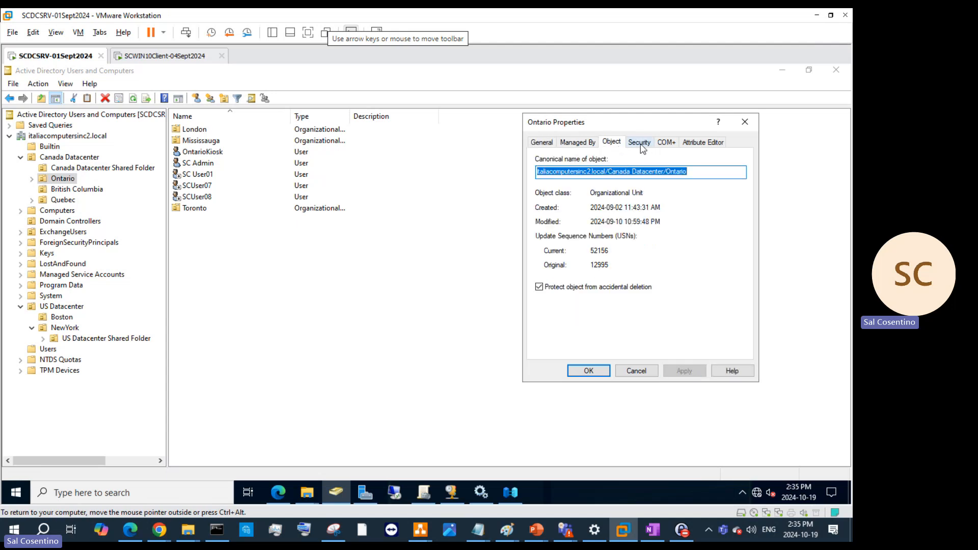
pyautogui.click(702, 141)
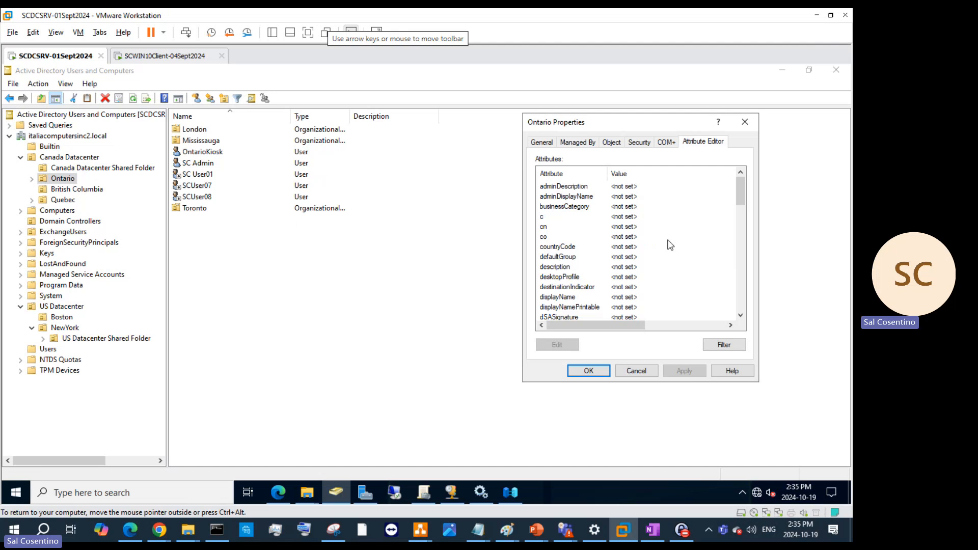
pyautogui.scroll(-20, 668, 245)
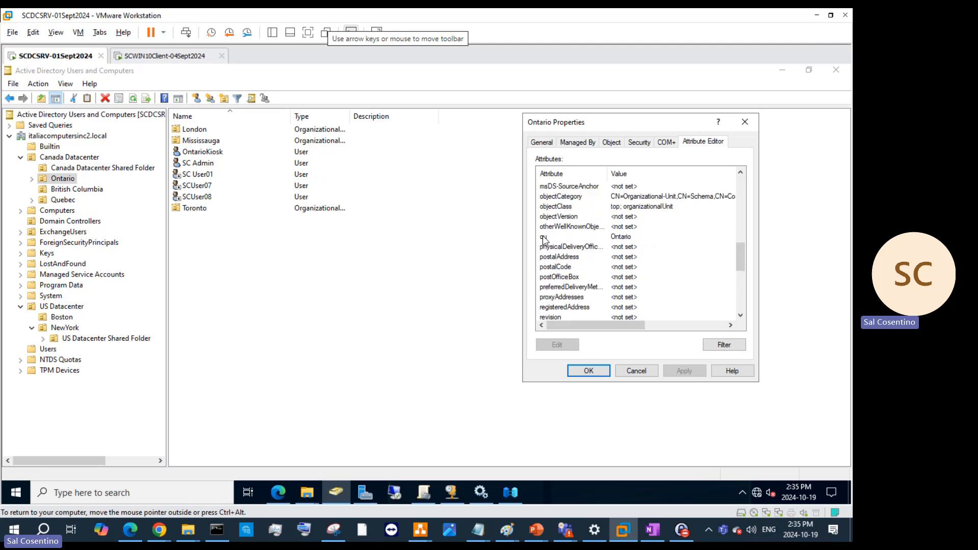
pyautogui.click(626, 236)
pyautogui.scroll(-10, 628, 222)
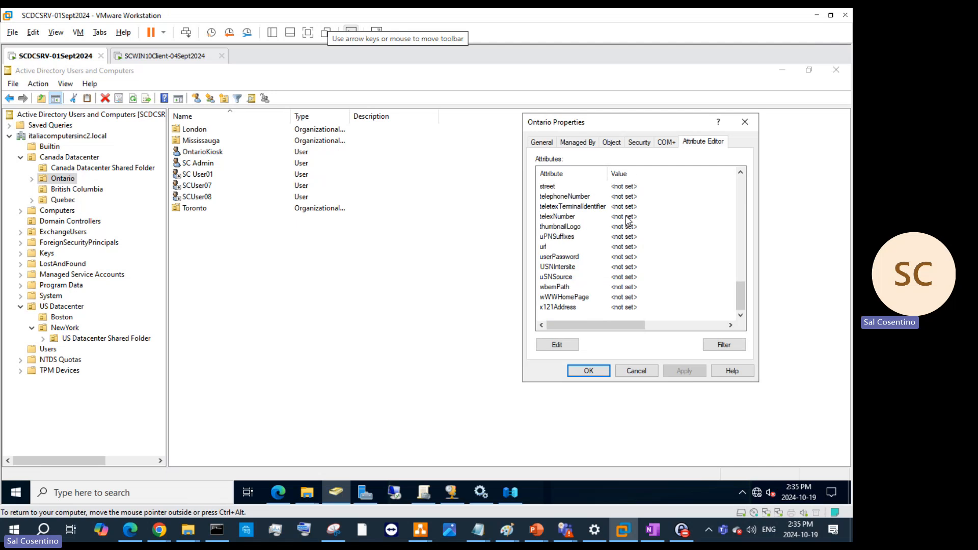
pyautogui.scroll(4, 628, 222)
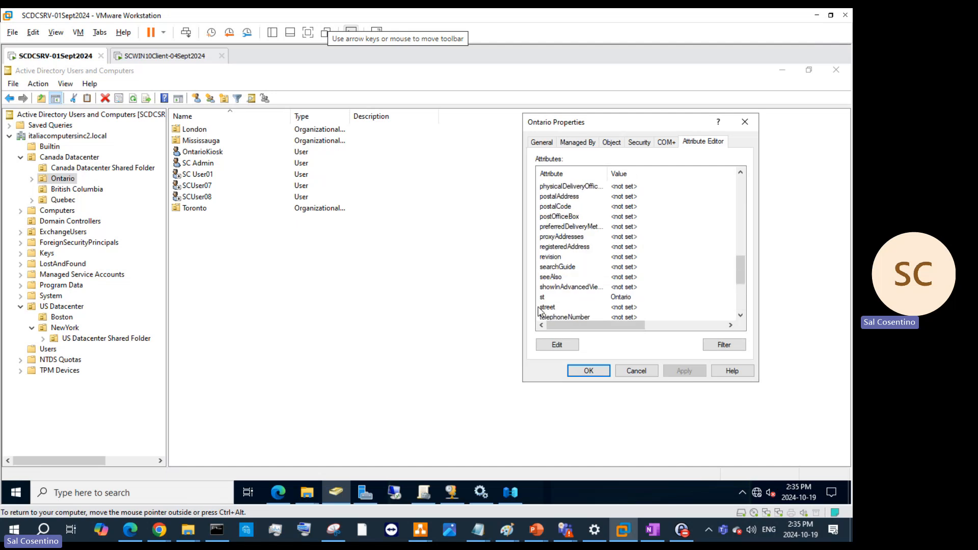
pyautogui.doubleClick(546, 298)
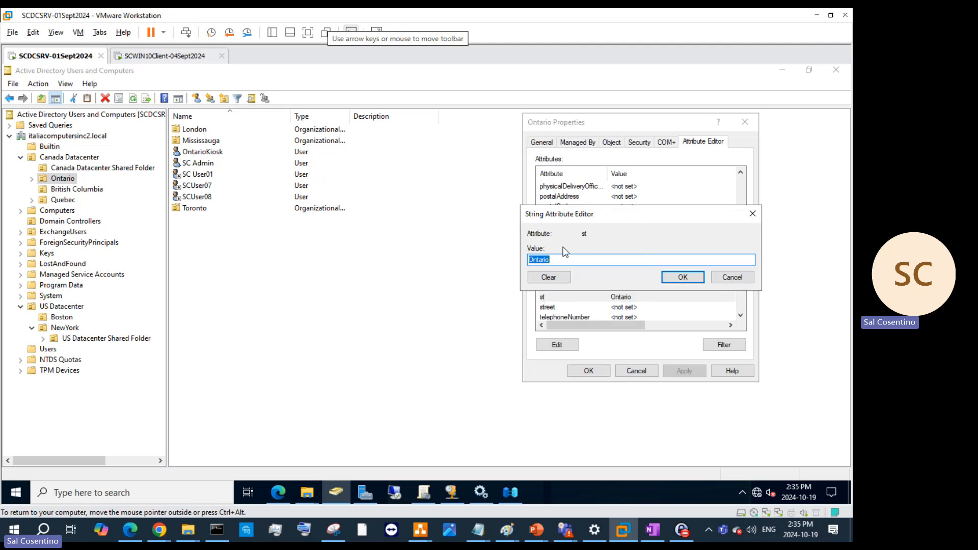
pyautogui.click(736, 278)
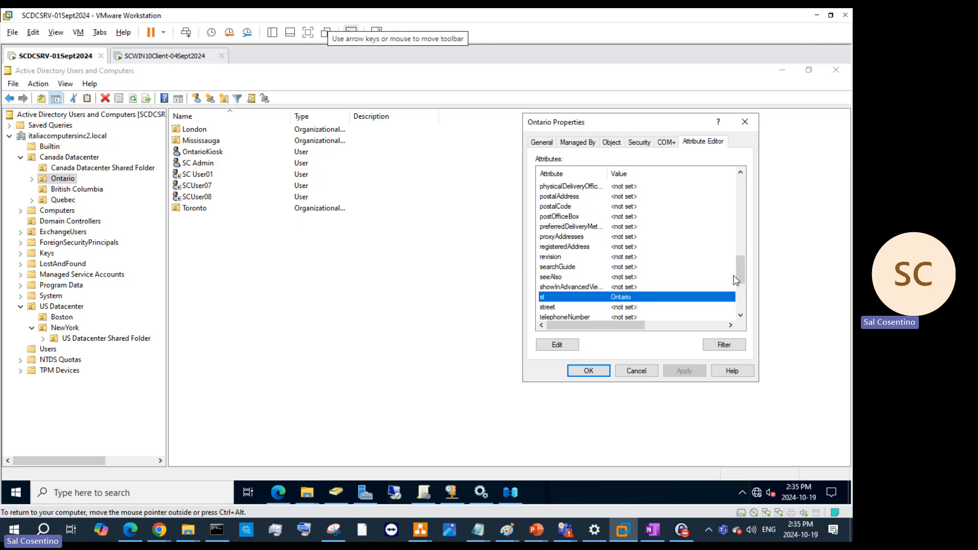
# Filter the Ontario OU's attribute list to show only attributes that have values, and close the properties
pyautogui.scroll(6, 667, 303)
pyautogui.scroll(8, 672, 290)
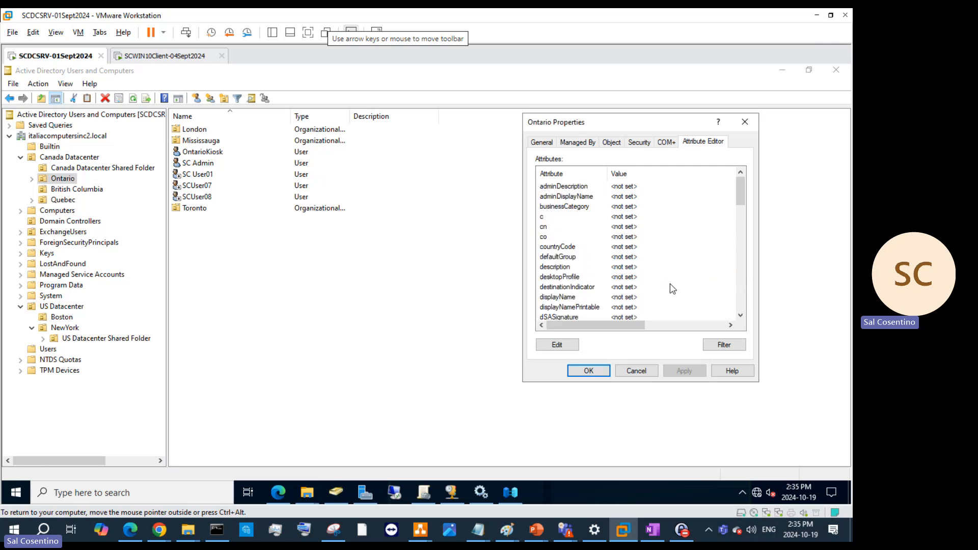
pyautogui.click(730, 346)
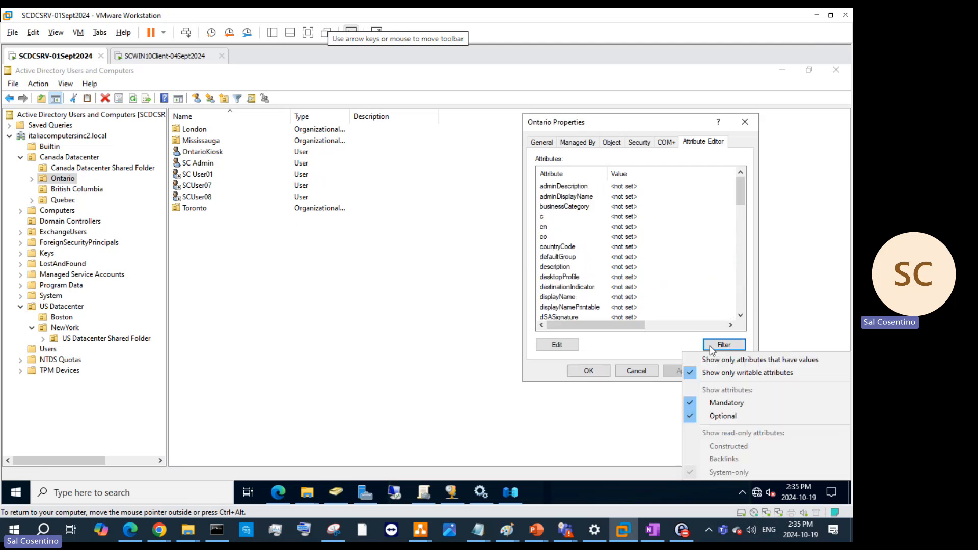
pyautogui.click(731, 362)
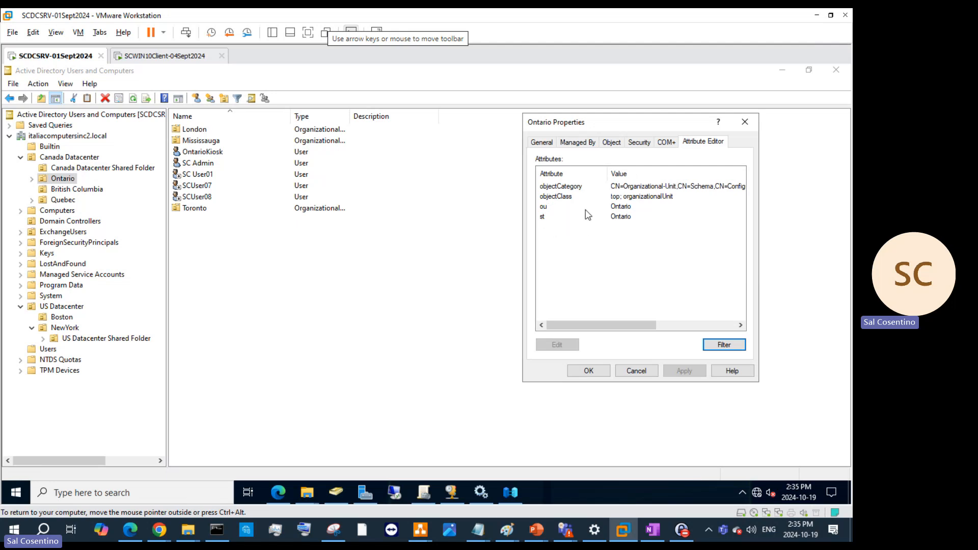
pyautogui.click(637, 371)
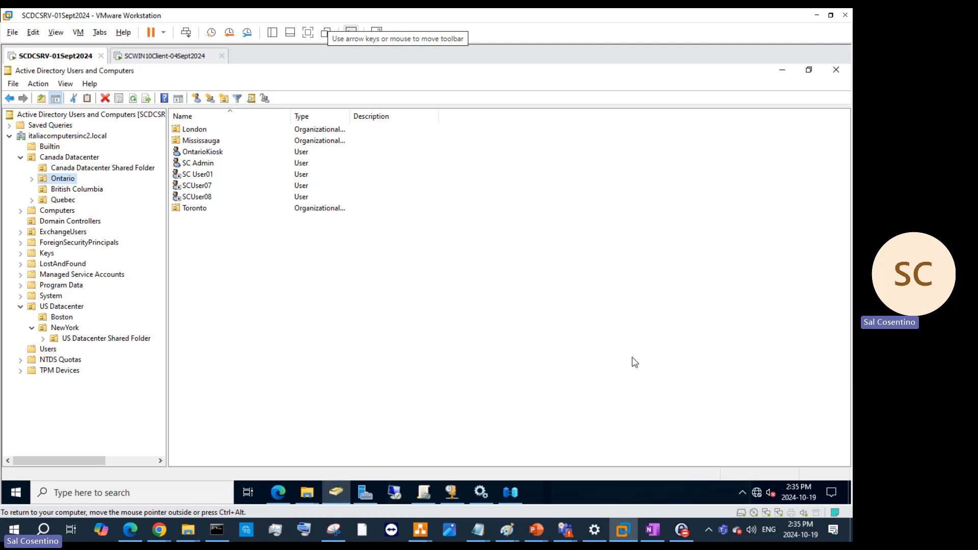
# Disable all user accounts in the London OU under Ontario and dismiss the notice
pyautogui.doubleClick(194, 208)
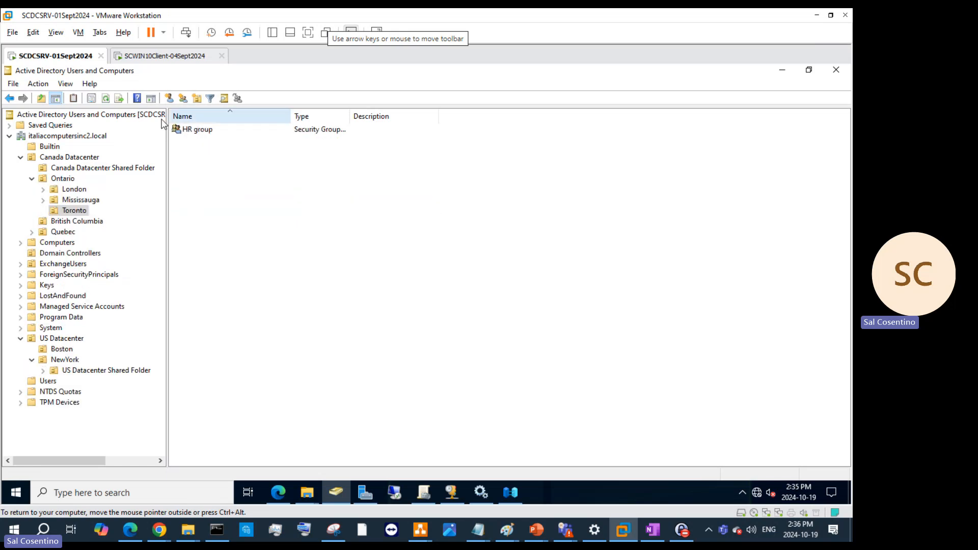
pyautogui.click(79, 200)
pyautogui.click(74, 190)
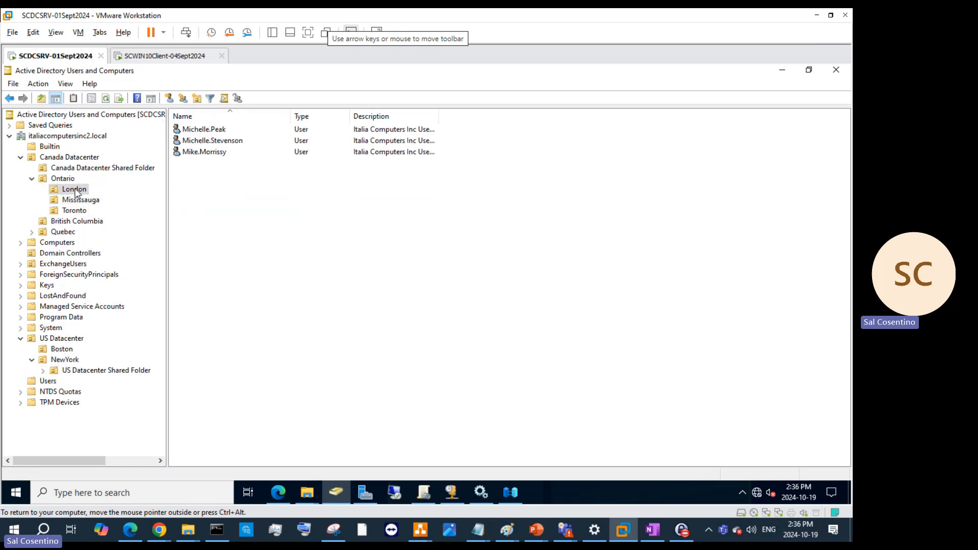
pyautogui.click(65, 179)
pyautogui.click(80, 200)
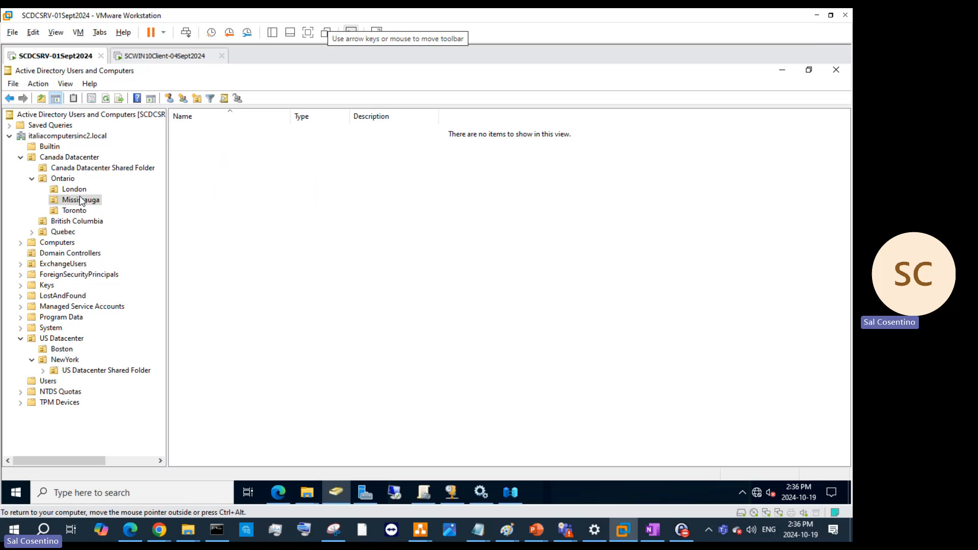
pyautogui.click(75, 189)
pyautogui.moveTo(199, 171); pyautogui.dragTo(199, 132)
pyautogui.rightClick(200, 132)
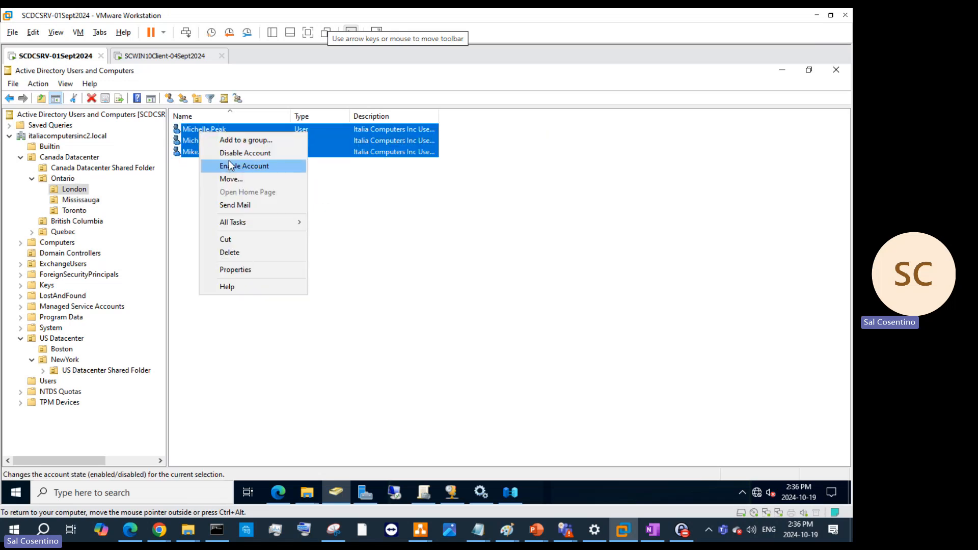
pyautogui.click(232, 153)
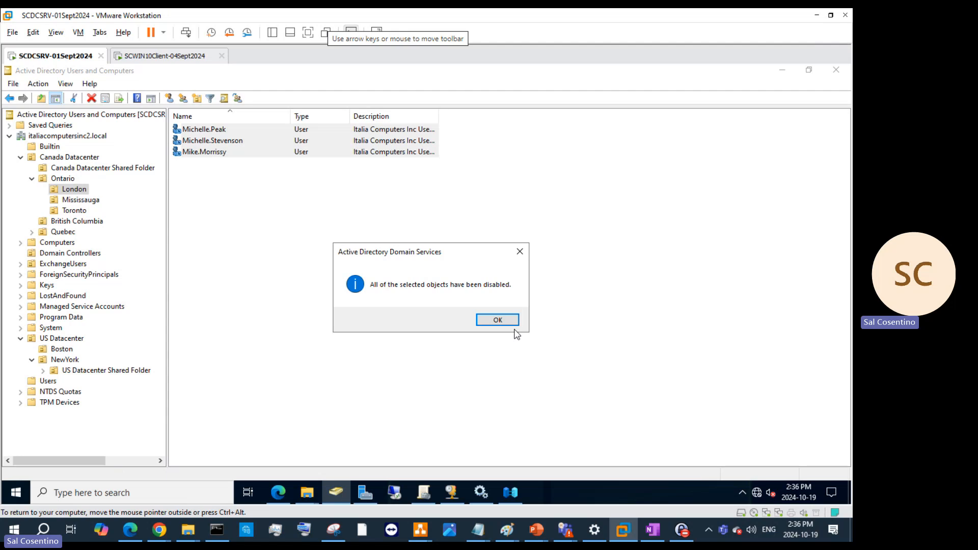
pyautogui.click(497, 320)
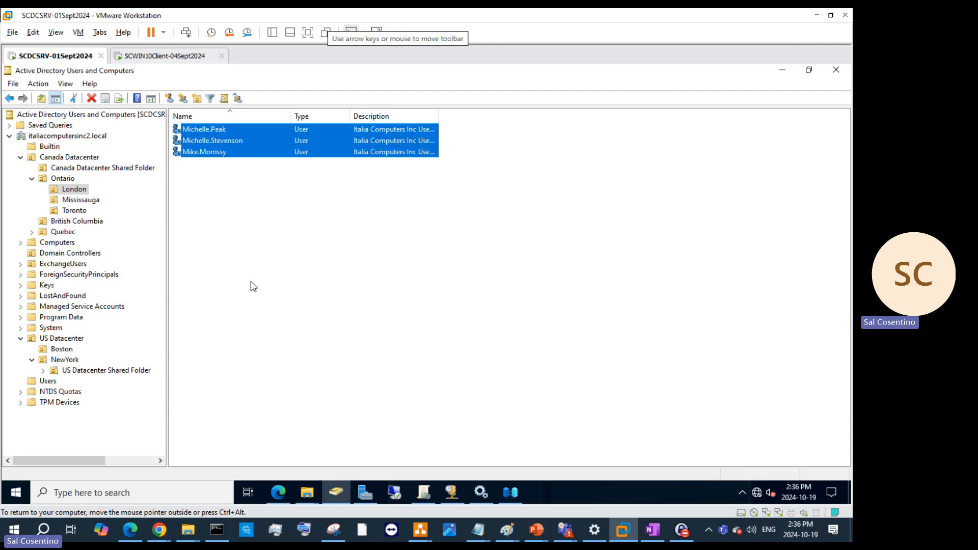
pyautogui.click(81, 200)
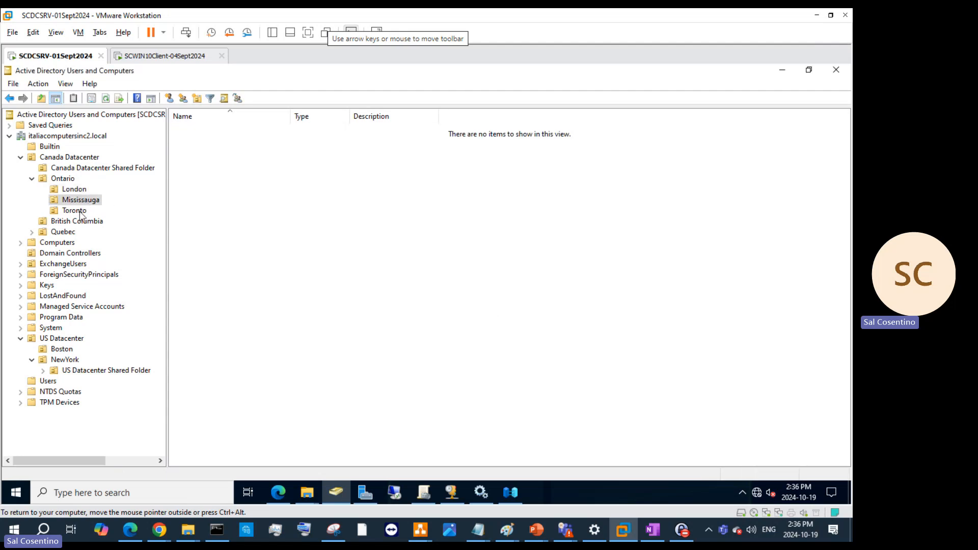
pyautogui.click(170, 98)
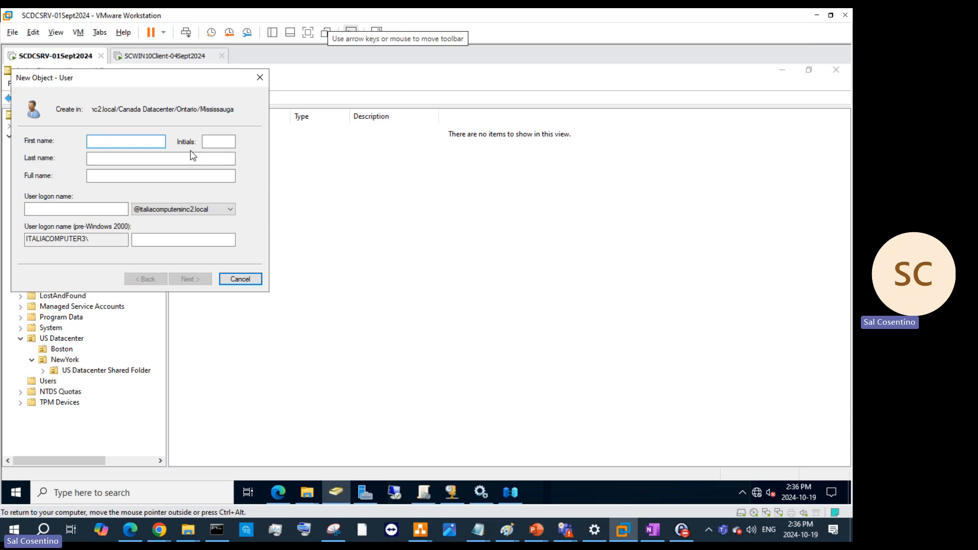
pyautogui.click(260, 78)
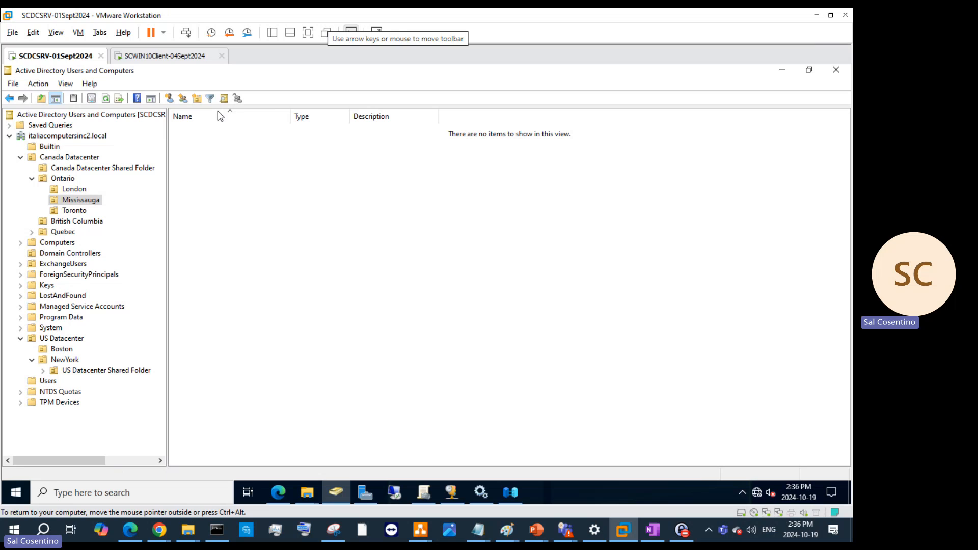
# Move ten user accounts, seven from the C–D names and three from F–G, from ExchangeUsers into the Mississauga OU under Canada Datacenter's Ontario
pyautogui.click(81, 265)
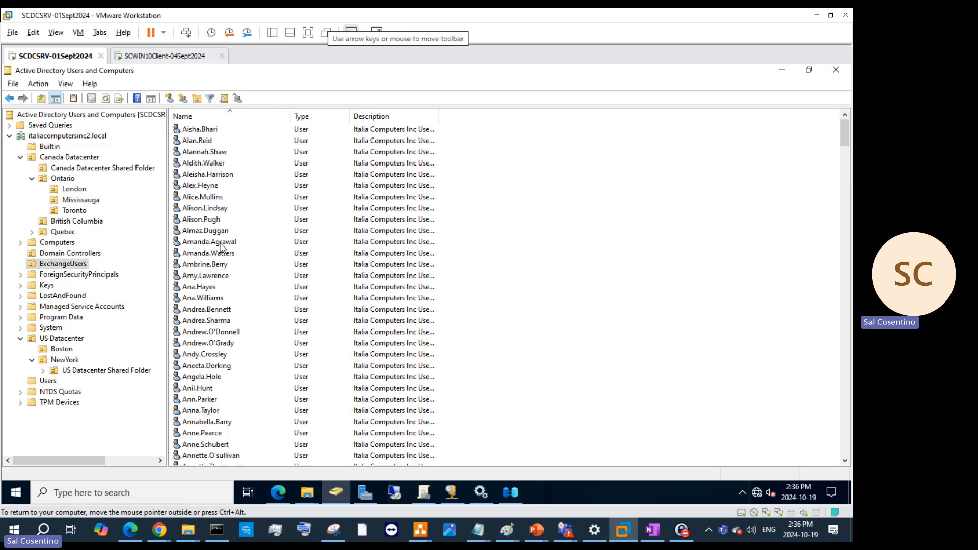
pyautogui.scroll(-4, 238, 247)
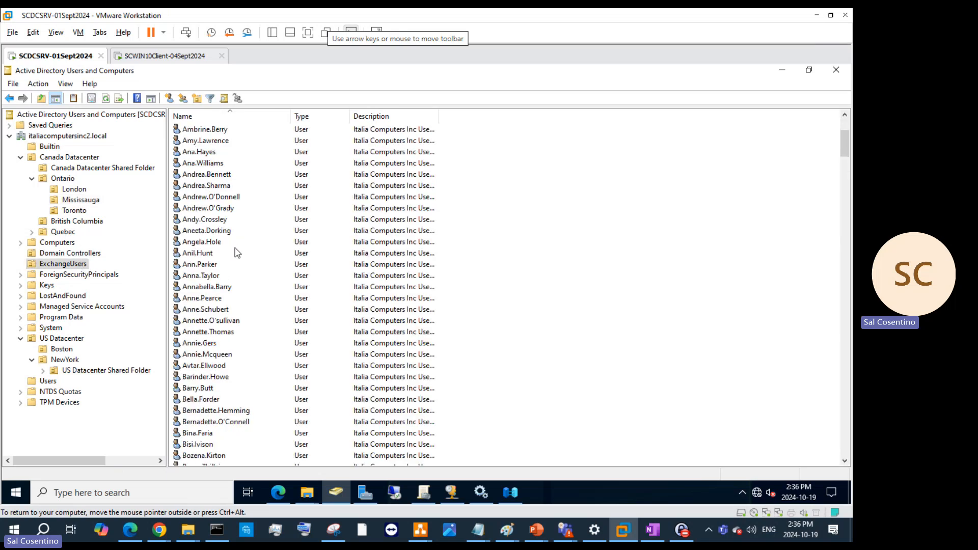
pyautogui.scroll(-20, 237, 253)
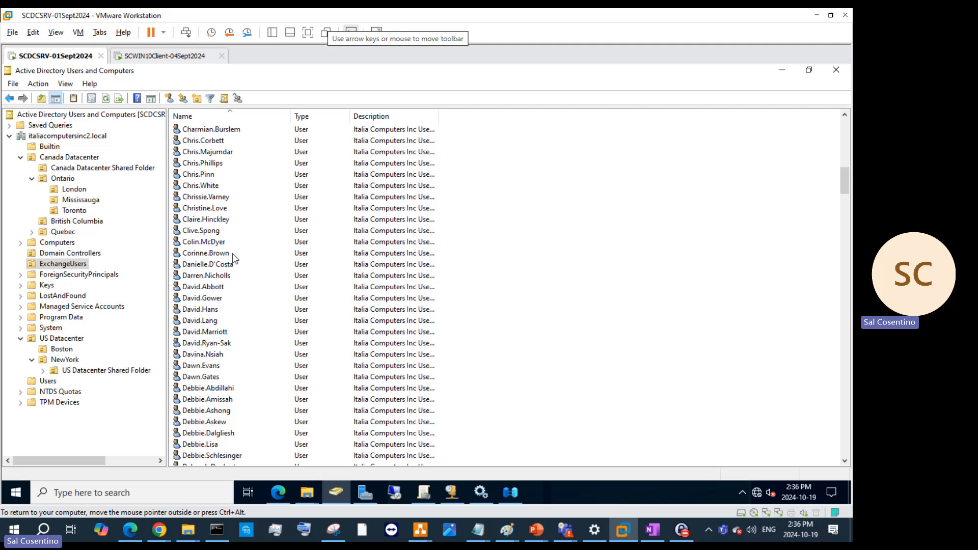
pyautogui.click(212, 455)
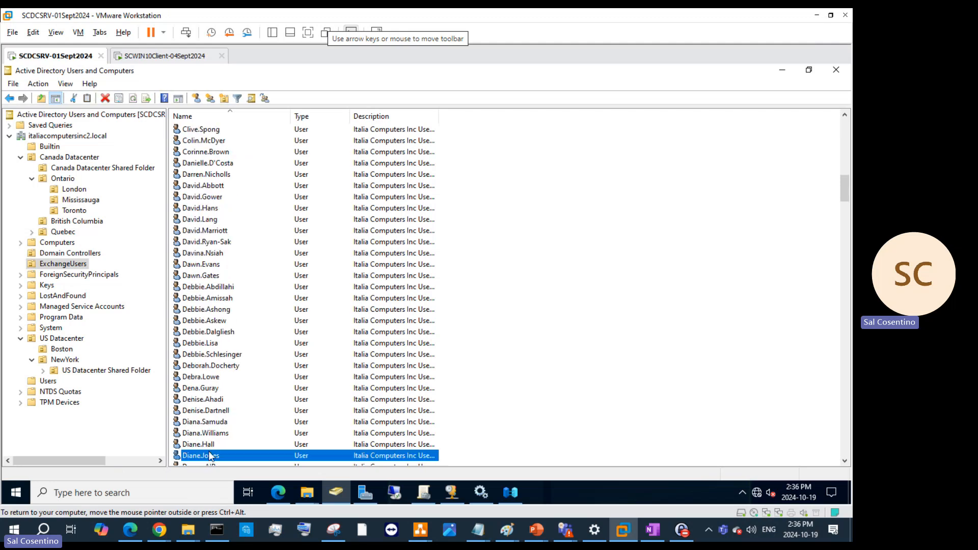
pyautogui.keyDown('ctrl'); pyautogui.click(209, 382); pyautogui.keyUp('ctrl')
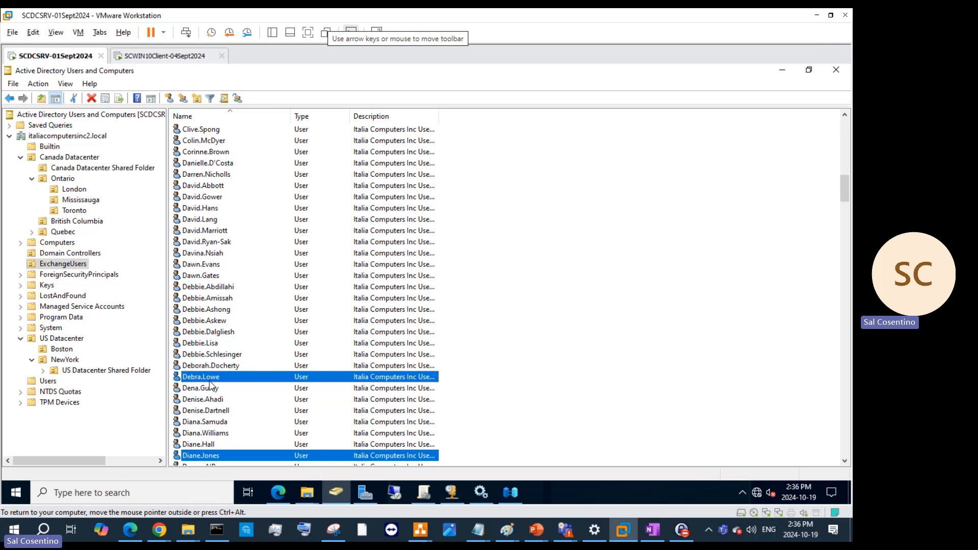
pyautogui.keyDown('ctrl'); pyautogui.click(196, 287); pyautogui.keyUp('ctrl')
pyautogui.keyDown('ctrl'); pyautogui.click(195, 208); pyautogui.keyUp('ctrl')
pyautogui.keyDown('ctrl'); pyautogui.click(217, 152); pyautogui.keyUp('ctrl')
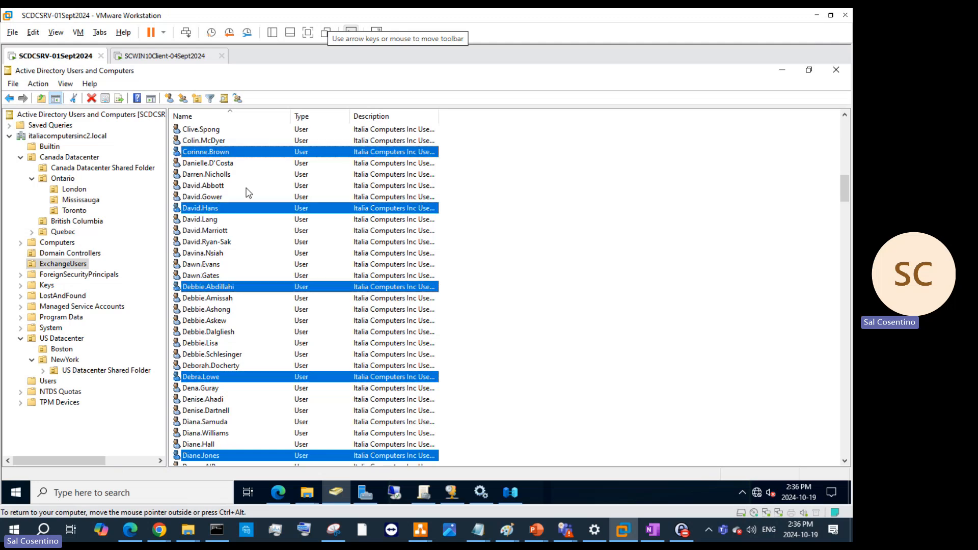
pyautogui.keyDown('ctrl'); pyautogui.click(210, 131); pyautogui.keyUp('ctrl')
pyautogui.scroll(2, 257, 177)
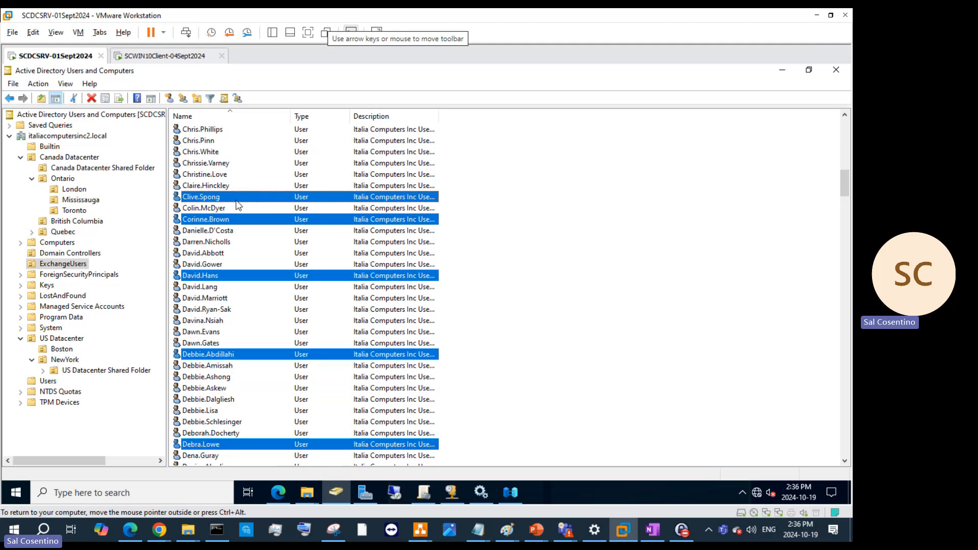
pyautogui.keyDown('ctrl'); pyautogui.click(209, 209); pyautogui.keyUp('ctrl')
pyautogui.scroll(9, 234, 209)
pyautogui.scroll(-10, 237, 209)
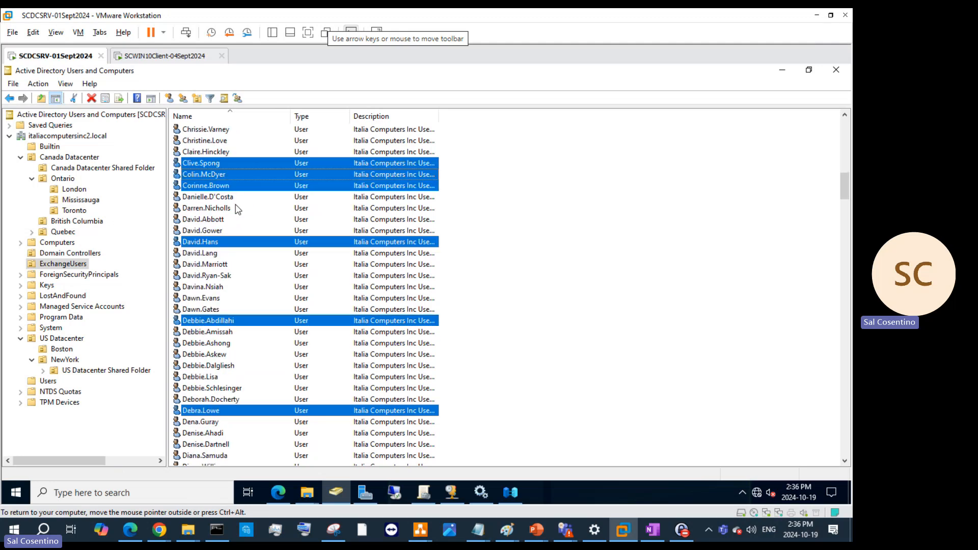
pyautogui.scroll(-18, 236, 209)
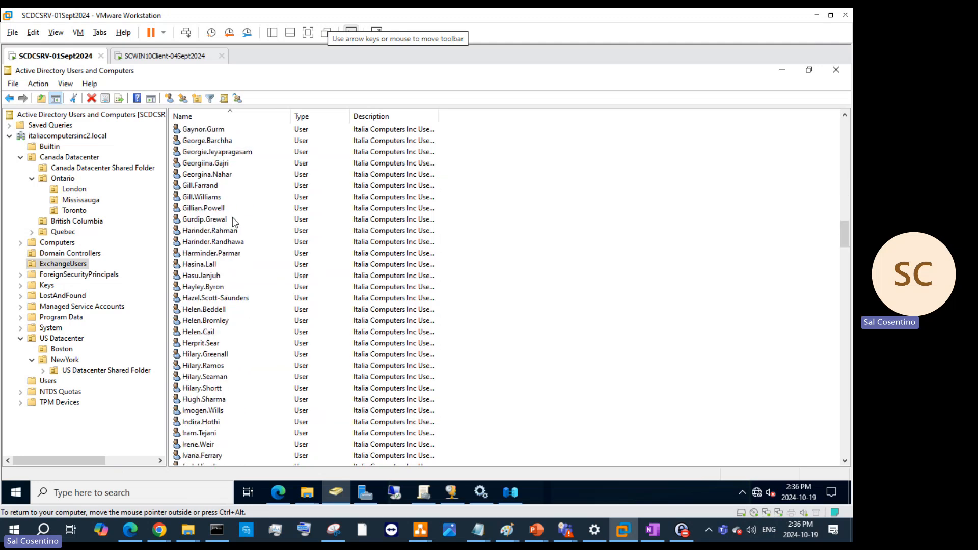
pyautogui.scroll(4, 231, 222)
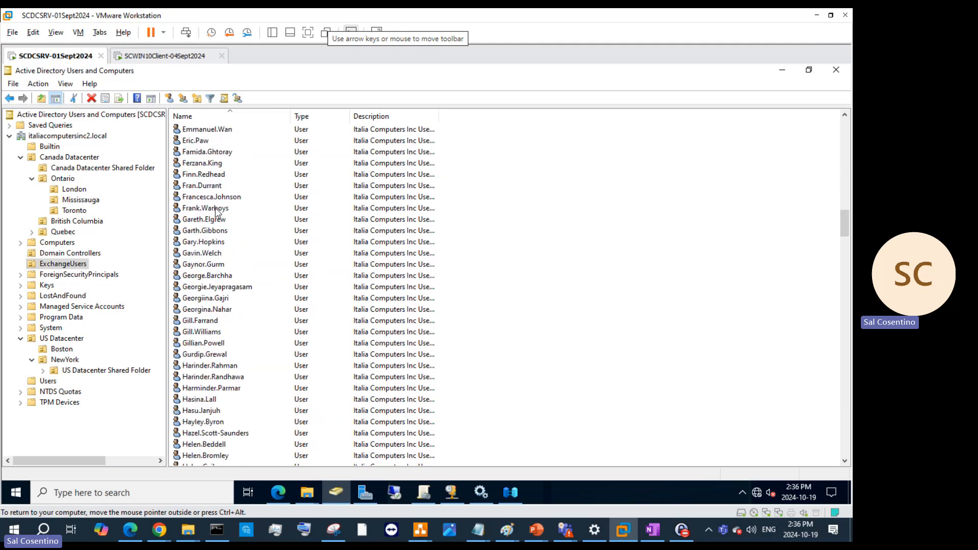
pyautogui.keyDown('ctrl'); pyautogui.click(201, 186); pyautogui.keyUp('ctrl')
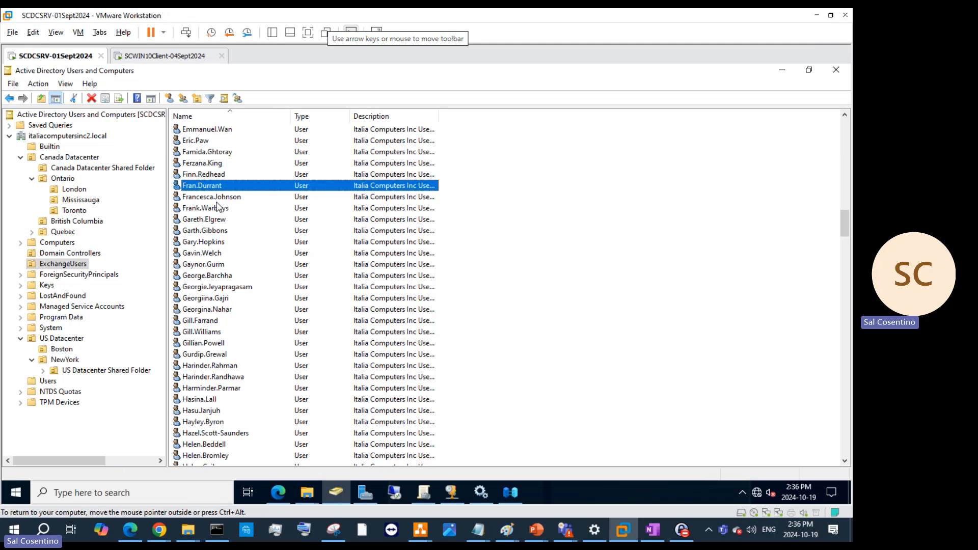
pyautogui.keyDown('ctrl'); pyautogui.click(214, 209); pyautogui.keyUp('ctrl')
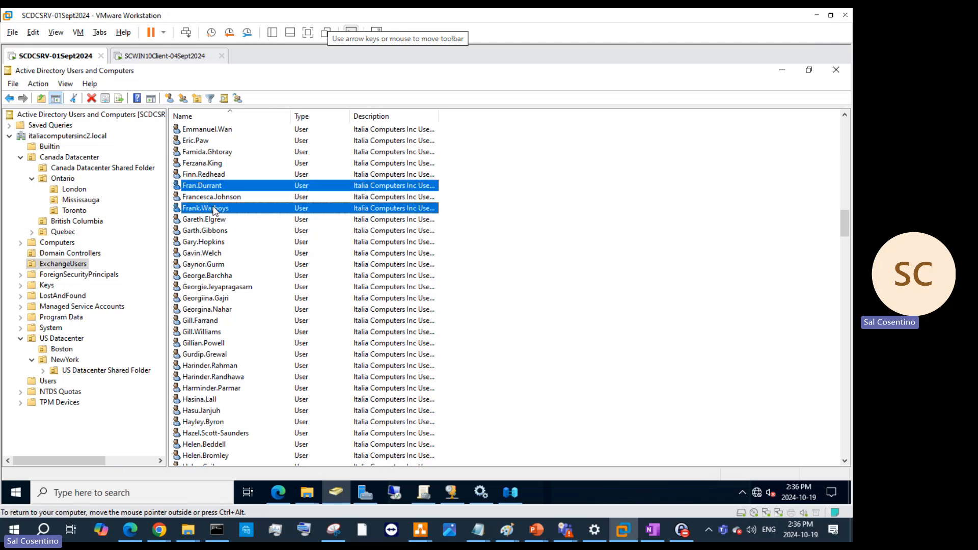
pyautogui.keyDown('ctrl'); pyautogui.click(203, 230); pyautogui.keyUp('ctrl')
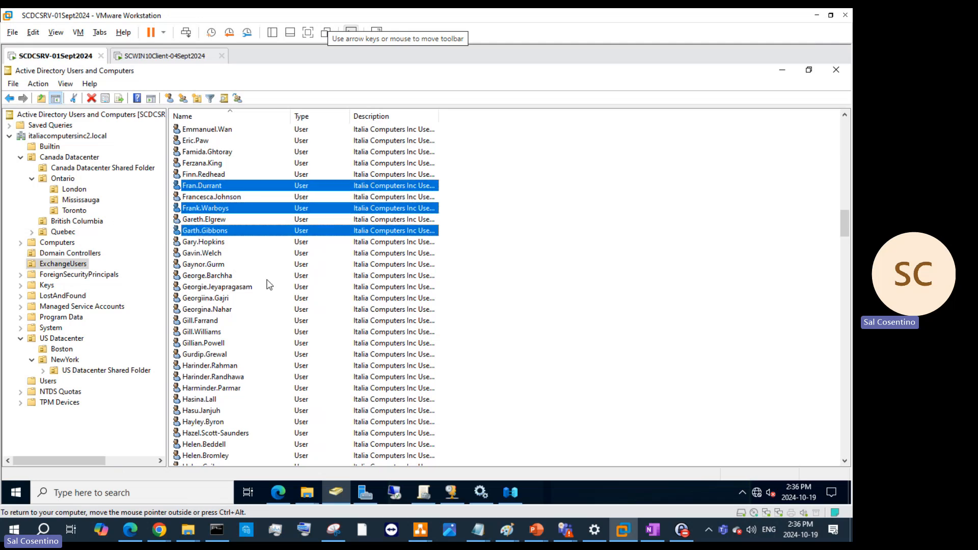
pyautogui.rightClick(330, 189)
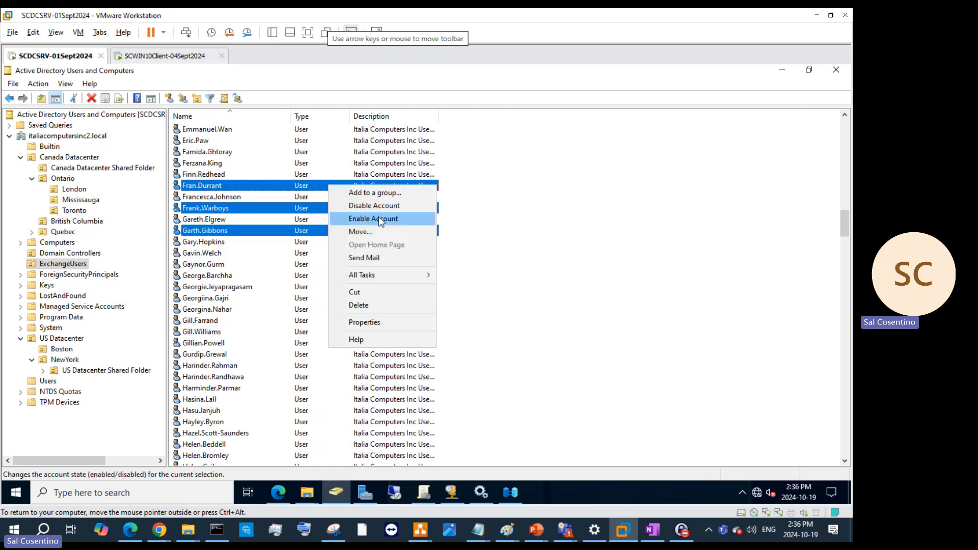
pyautogui.click(372, 236)
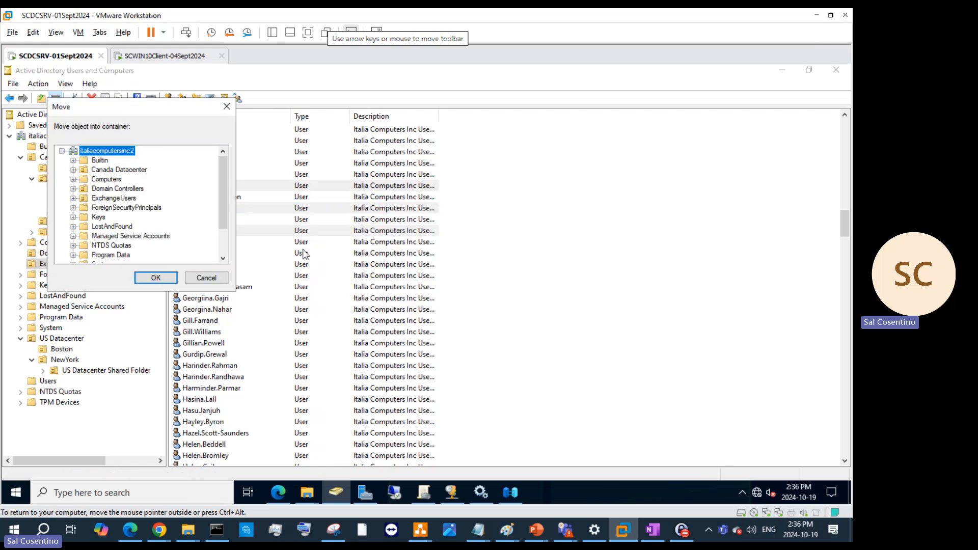
pyautogui.click(74, 170)
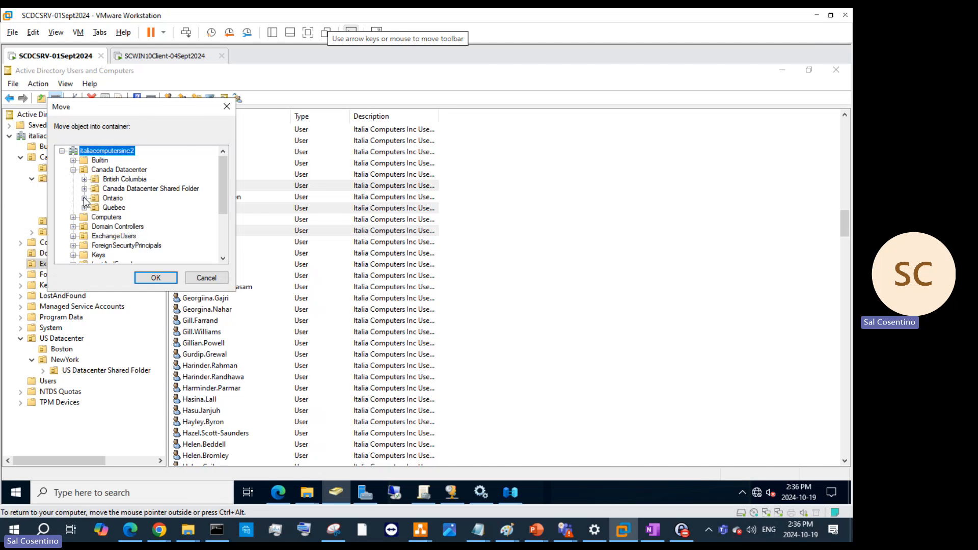
pyautogui.click(84, 198)
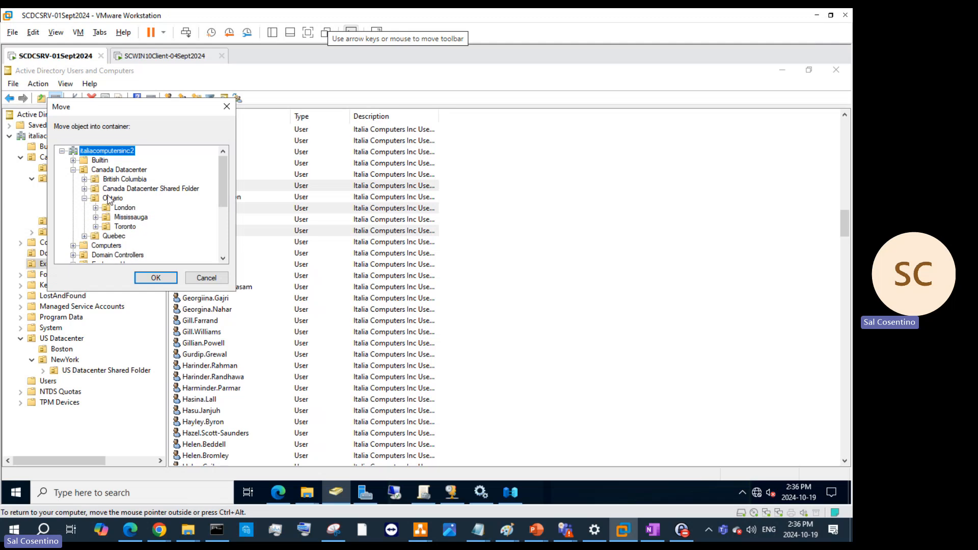
pyautogui.click(155, 278)
# Widen the Description column to fit its text and disable all user accounts in the Mississauga OU, dismissing the notice
pyautogui.click(81, 200)
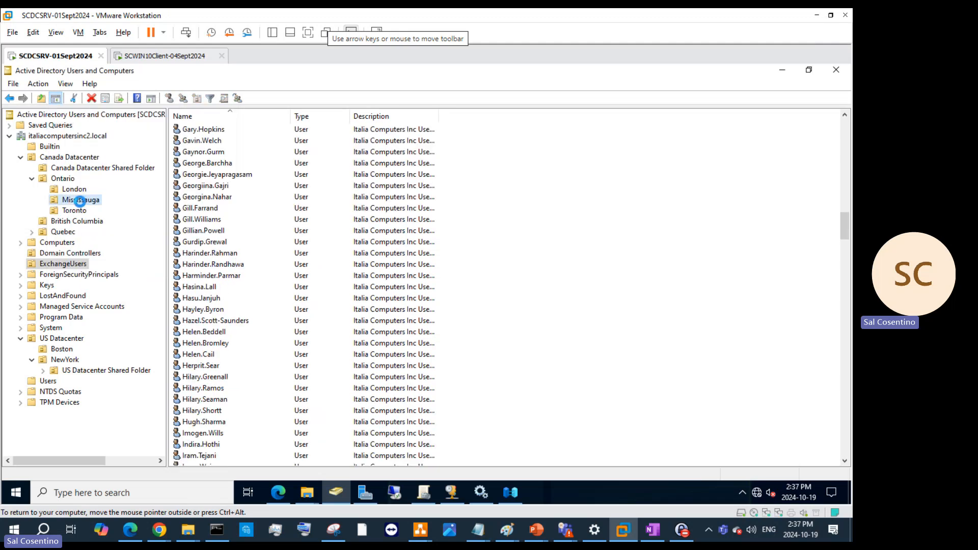
pyautogui.moveTo(258, 268); pyautogui.dragTo(146, 130)
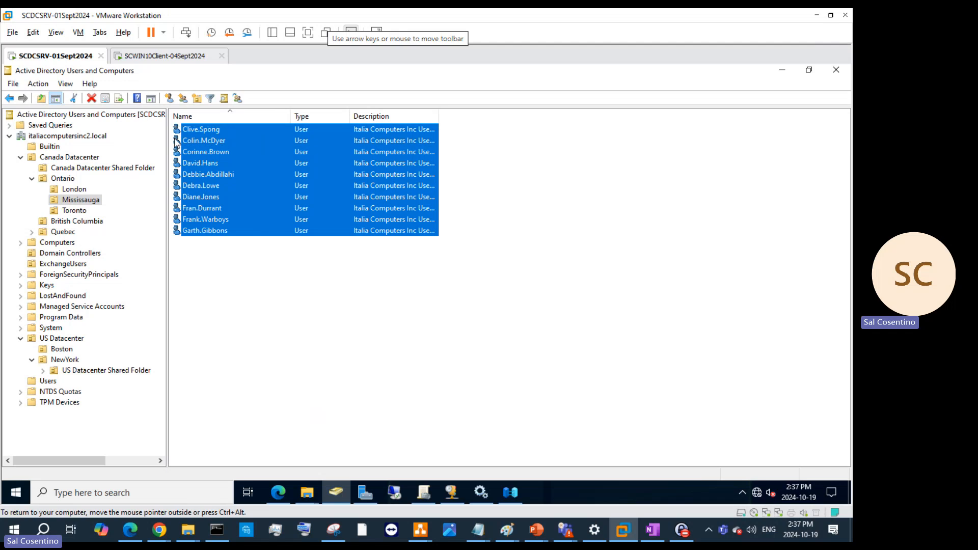
pyautogui.rightClick(223, 157)
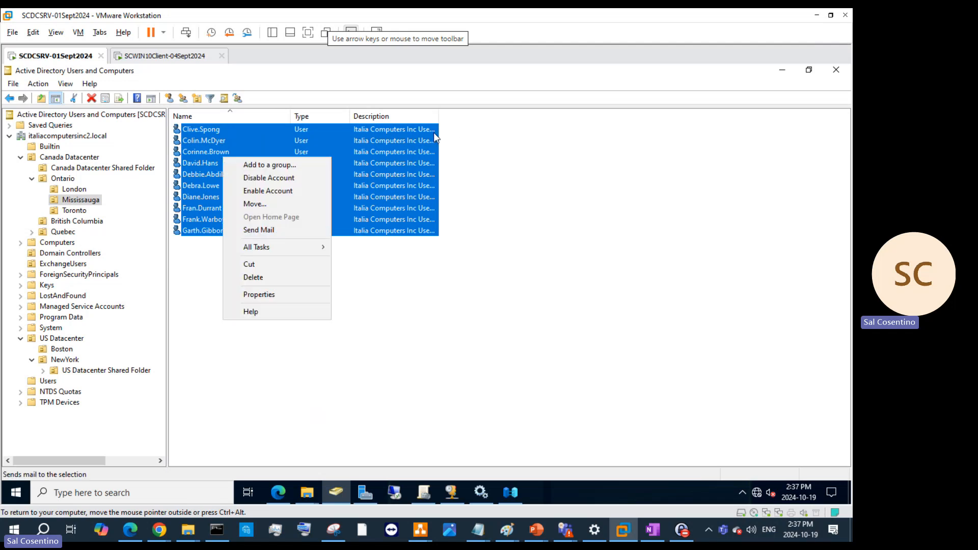
pyautogui.click(441, 119)
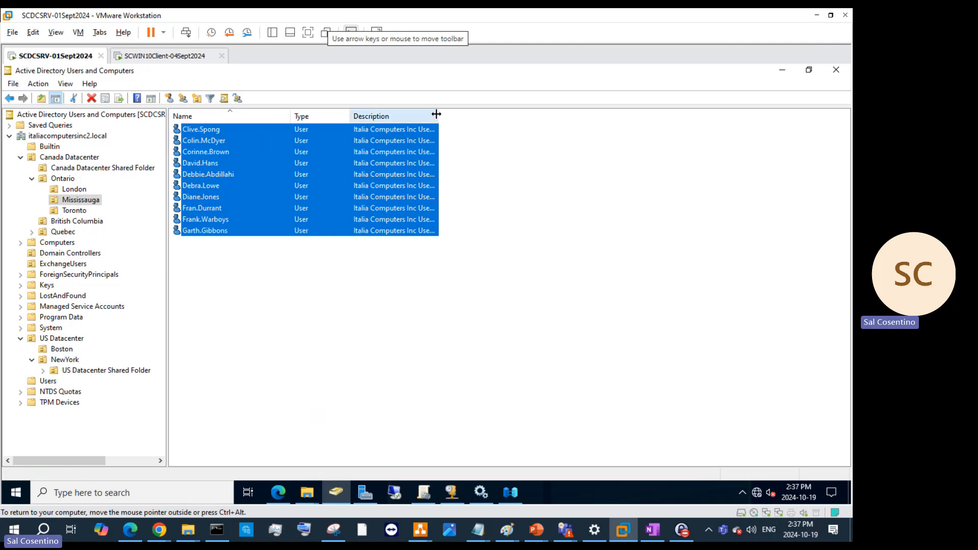
pyautogui.moveTo(439, 116); pyautogui.dragTo(487, 120)
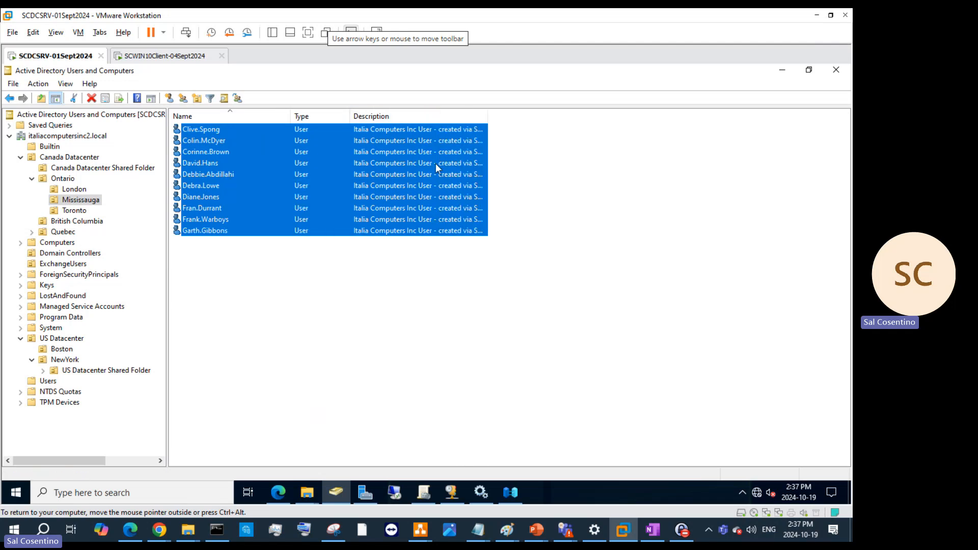
pyautogui.doubleClick(487, 116)
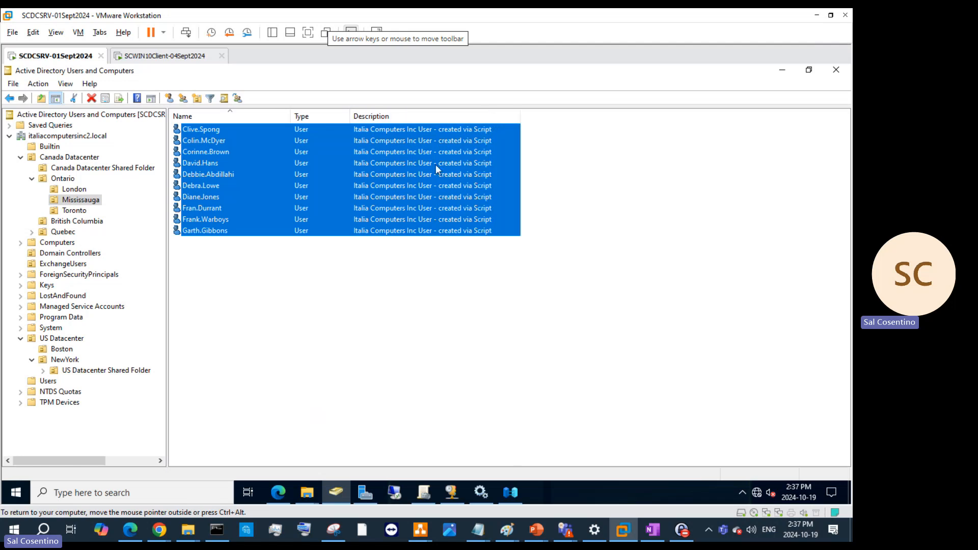
pyautogui.rightClick(232, 179)
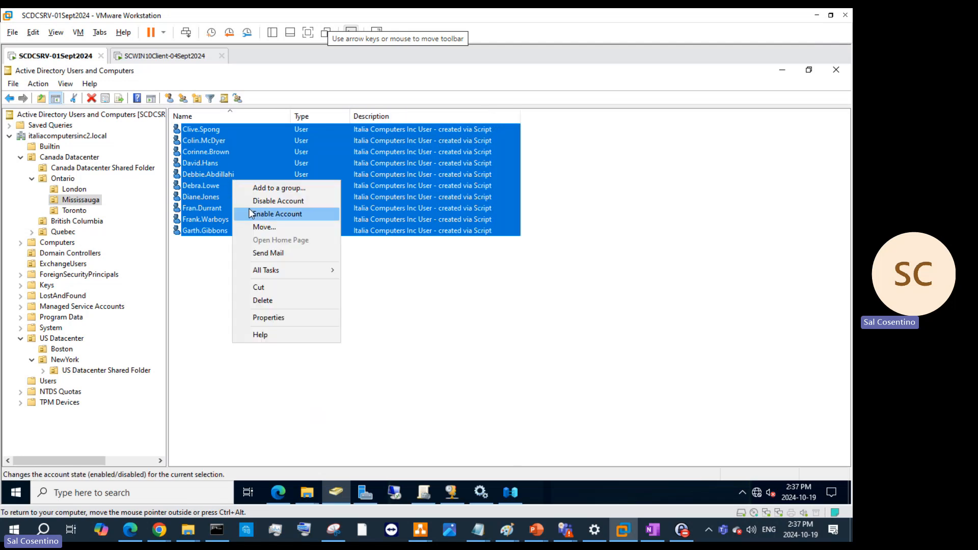
pyautogui.click(254, 205)
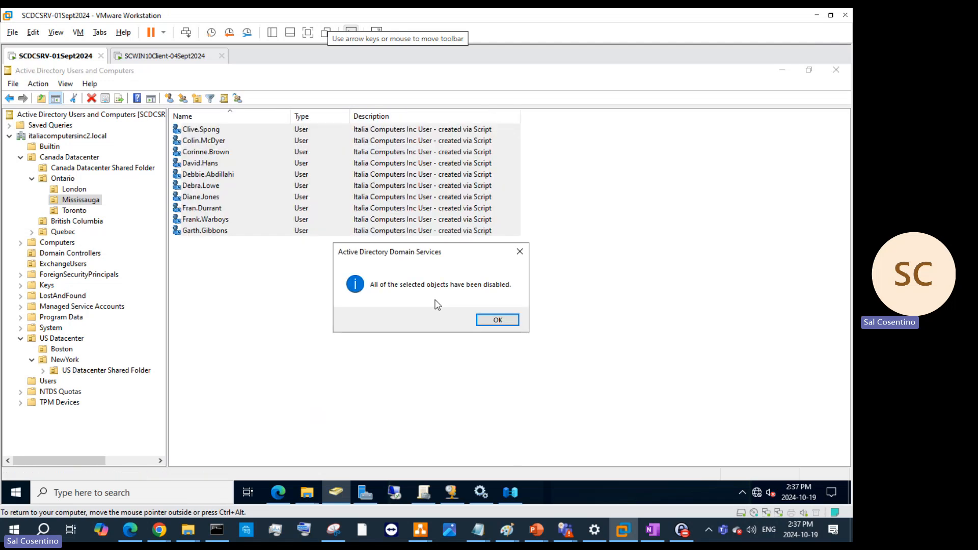
pyautogui.click(498, 320)
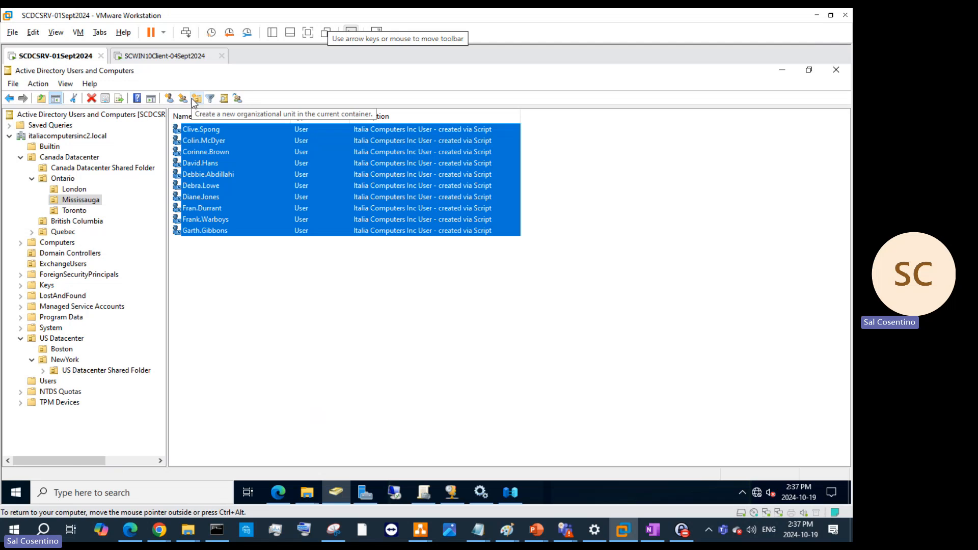
# Create a global security group named ProjectManagers in the Mississauga OU
pyautogui.rightClick(282, 280)
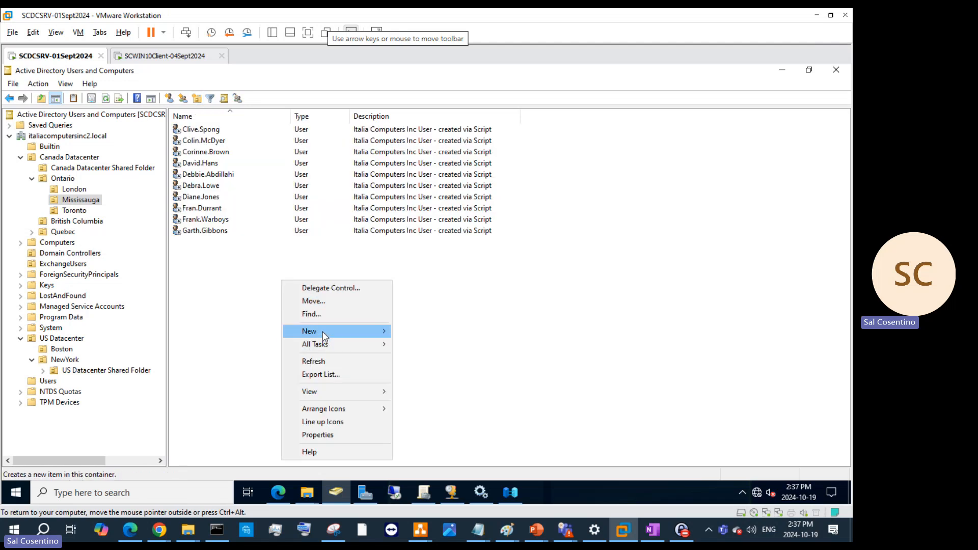
pyautogui.moveTo(324, 337)
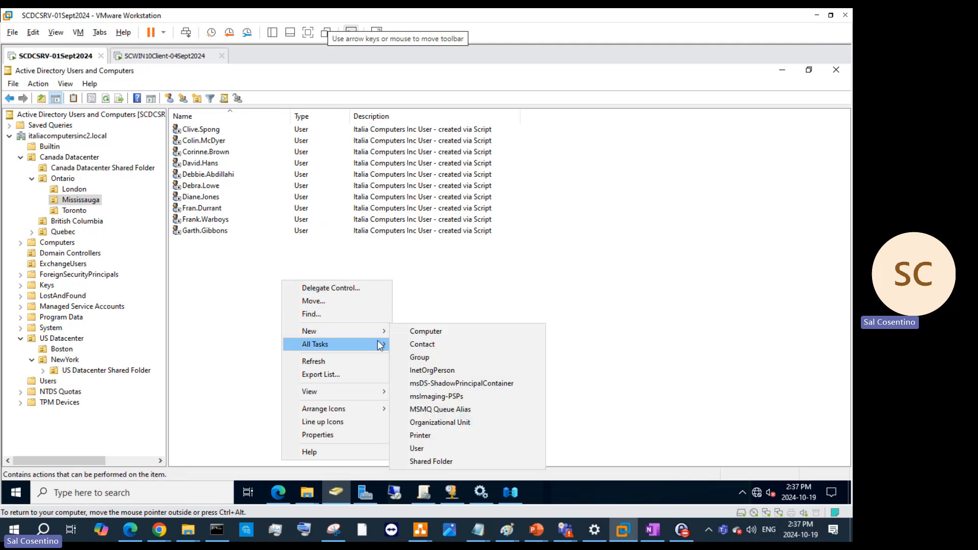
pyautogui.click(430, 356)
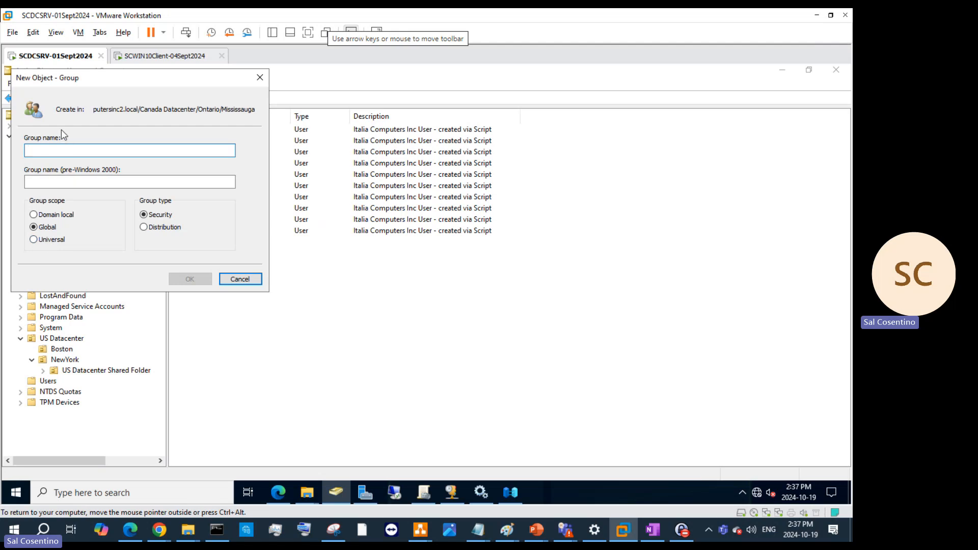
pyautogui.write('Proj')
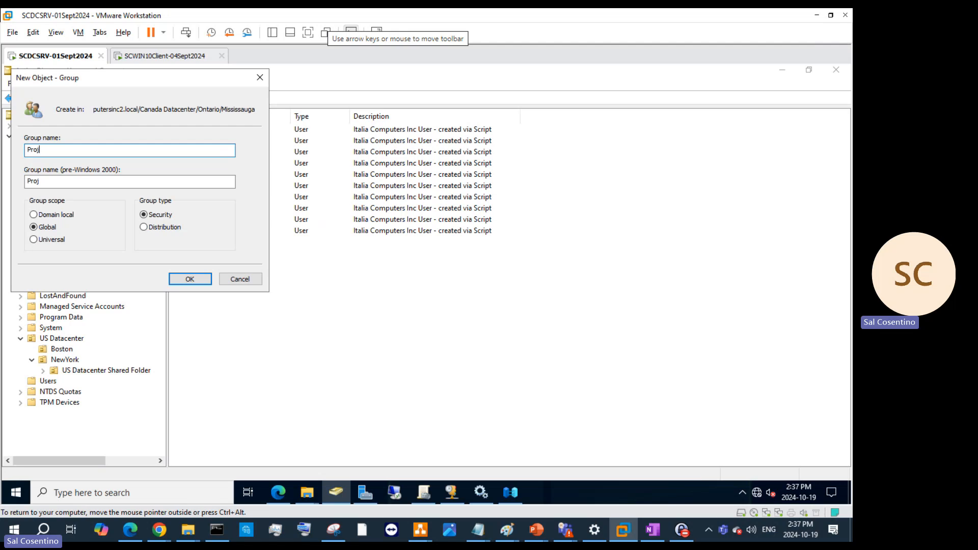
pyautogui.write('ectManagers')
pyautogui.click(199, 279)
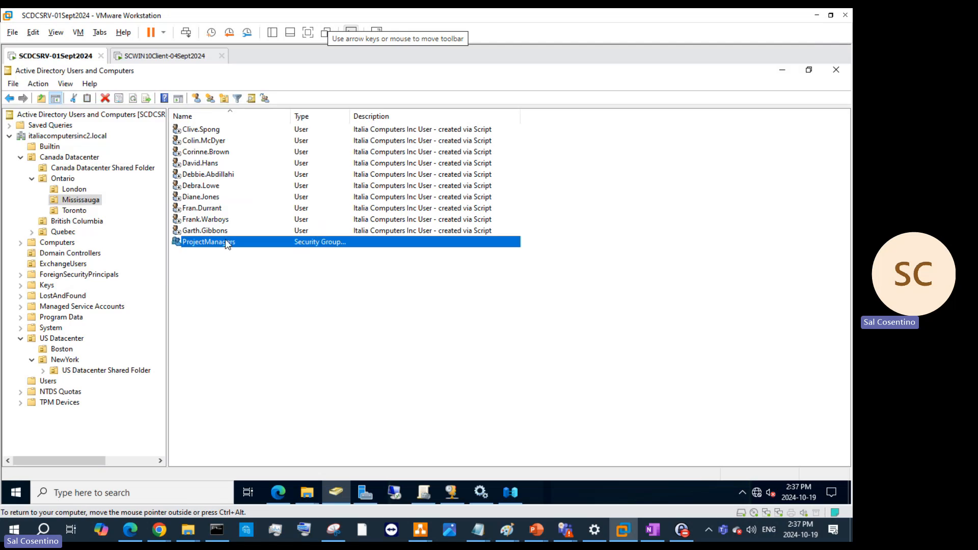
# Add the SC Admin account as a member of the ProjectManagers group and apply the change
pyautogui.rightClick(225, 240)
pyautogui.click(278, 351)
pyautogui.click(605, 153)
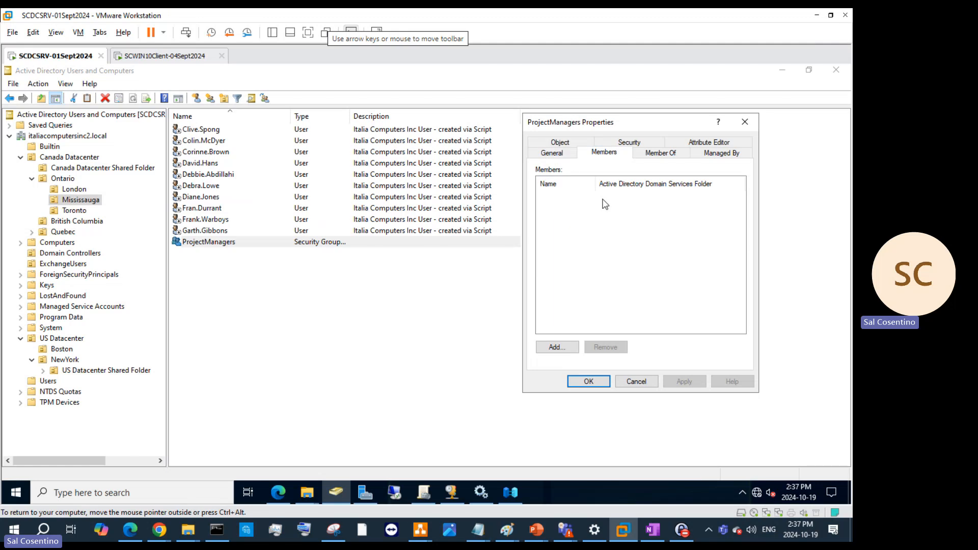
pyautogui.click(557, 347)
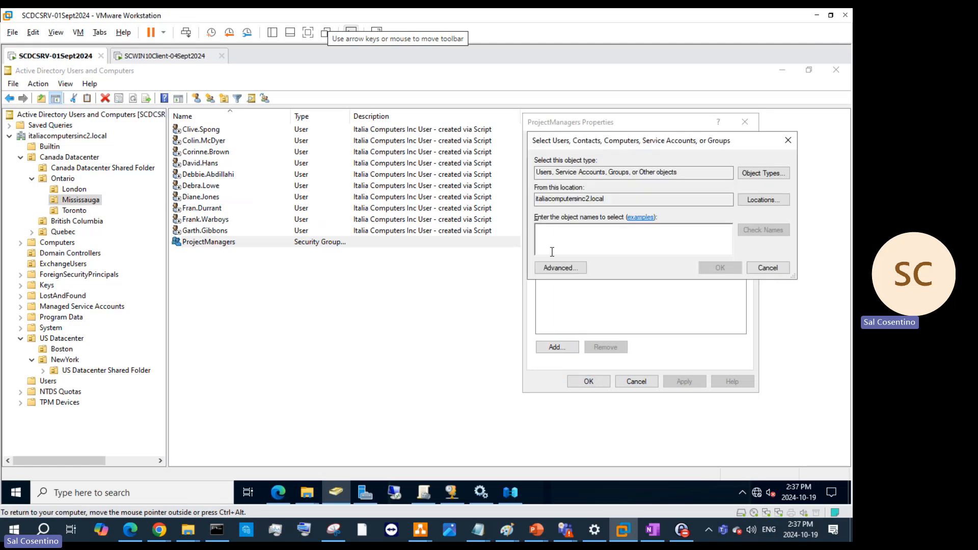
pyautogui.write('SCadm')
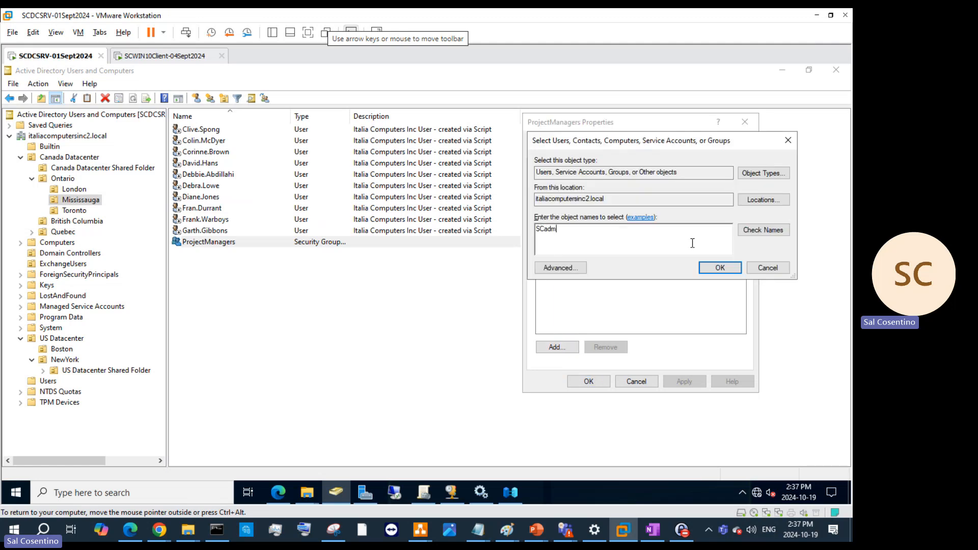
pyautogui.click(763, 230)
pyautogui.click(720, 268)
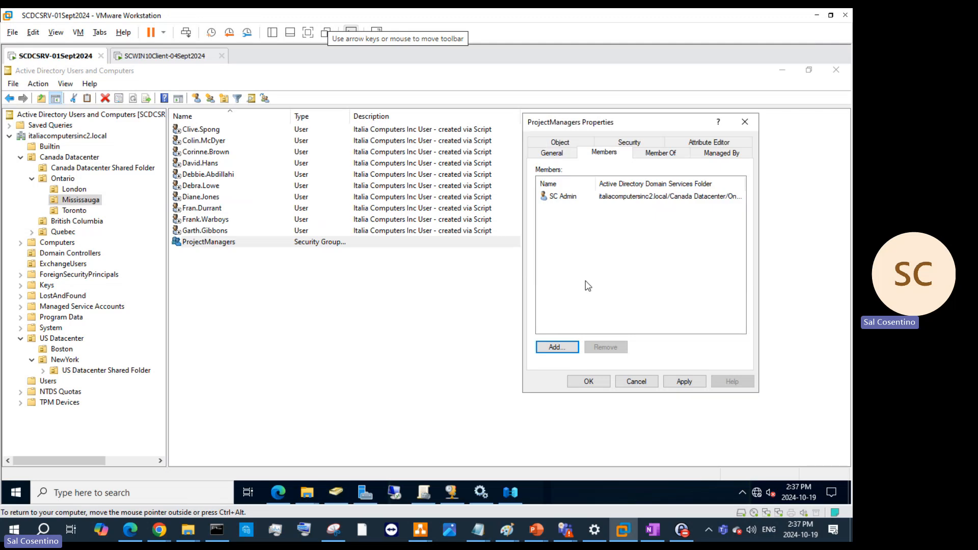
pyautogui.click(683, 382)
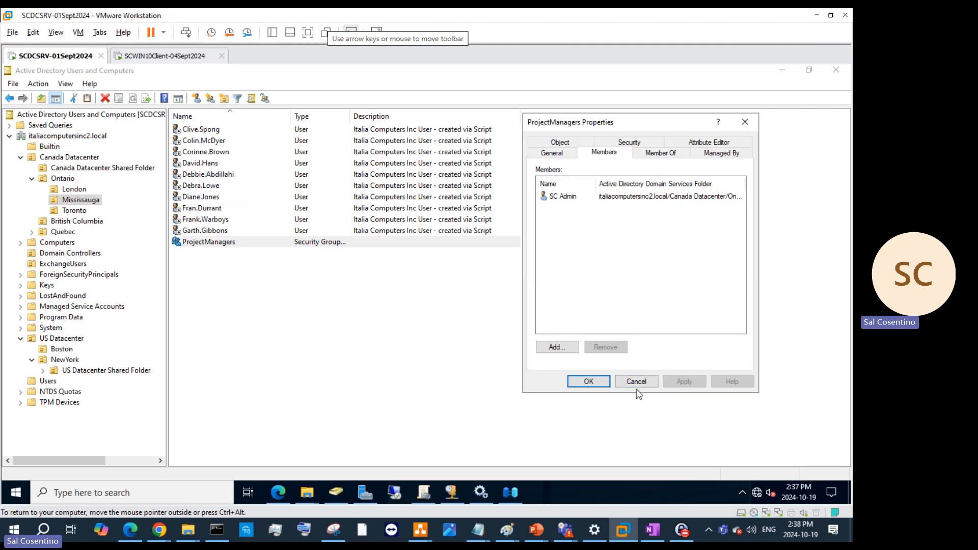
pyautogui.click(586, 382)
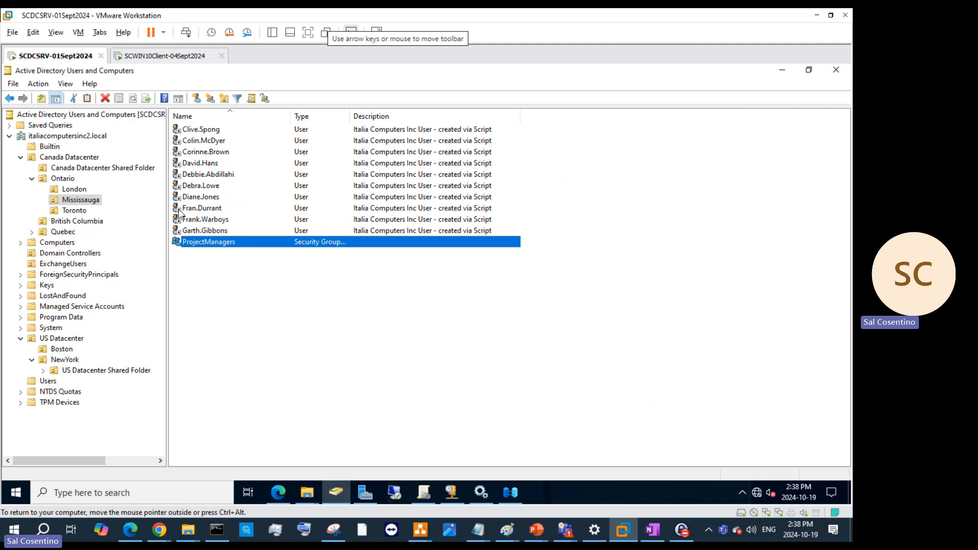
# Disable the QuebecKiosk user account in the Quebec OU under Canada Datacenter and dismiss the notice
pyautogui.click(80, 211)
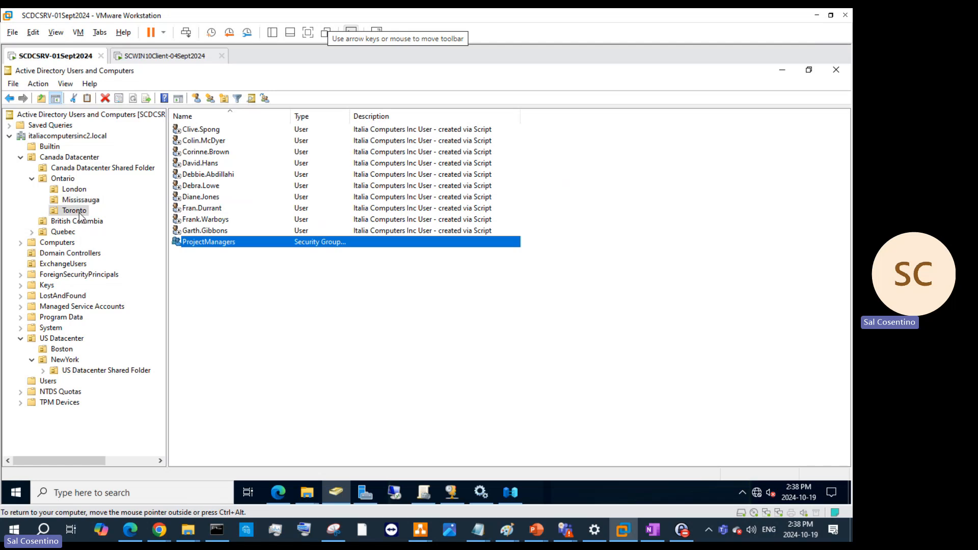
pyautogui.click(63, 179)
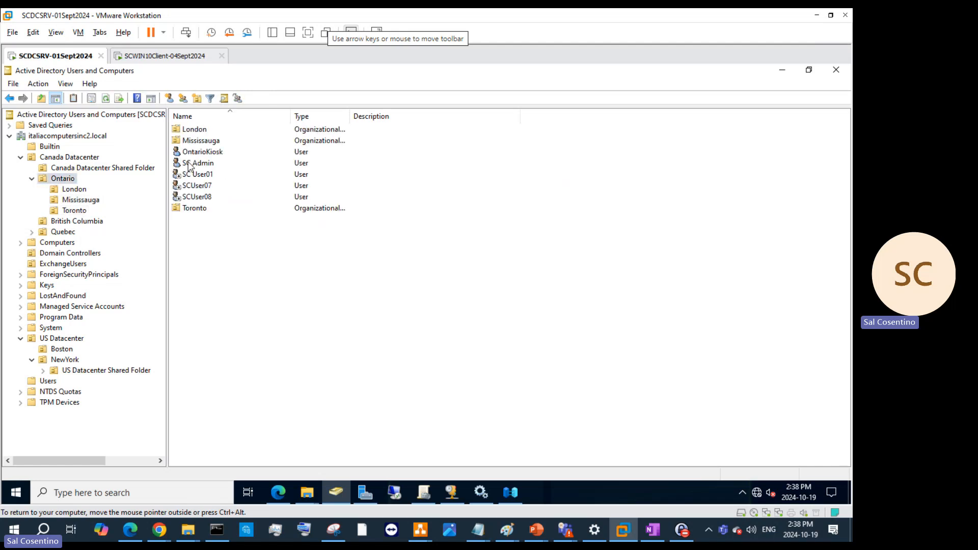
pyautogui.click(63, 232)
pyautogui.rightClick(209, 141)
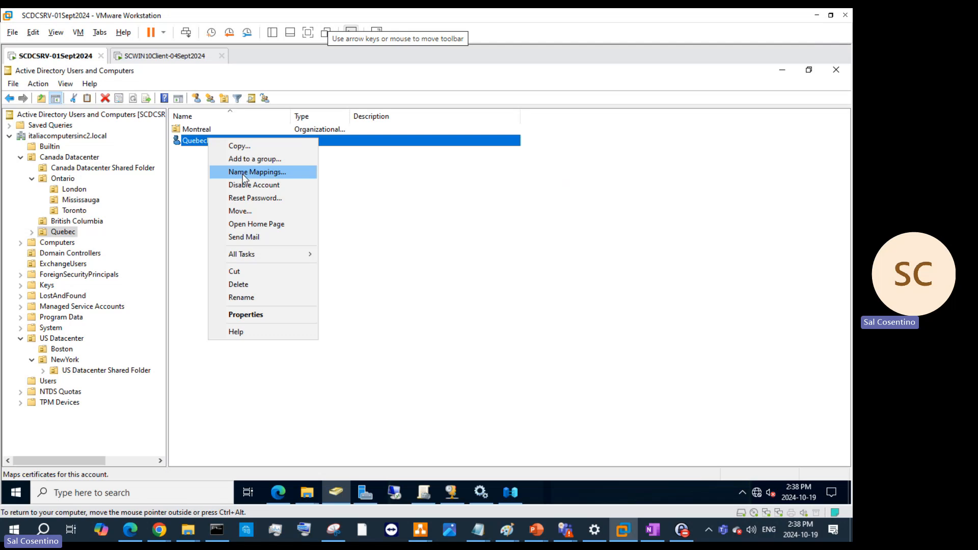
pyautogui.click(255, 188)
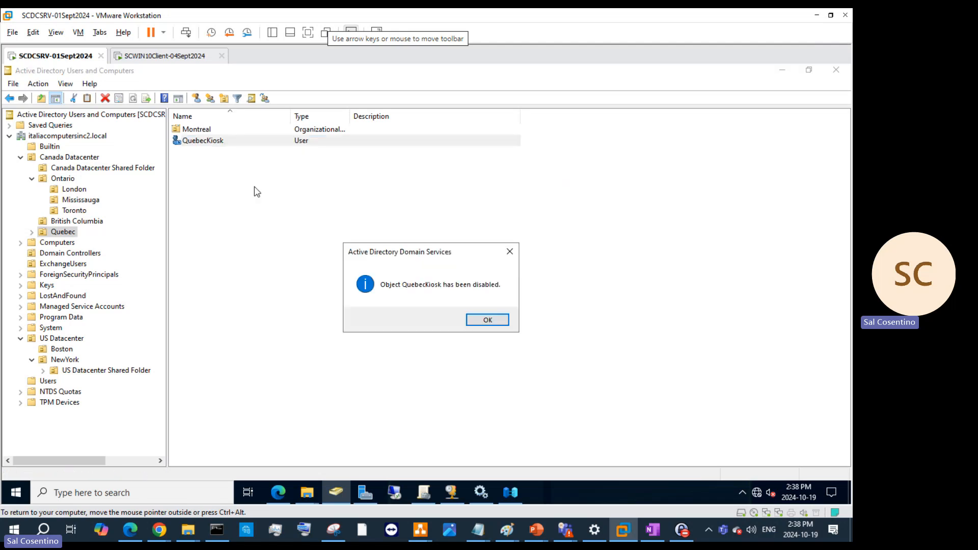
pyautogui.click(498, 321)
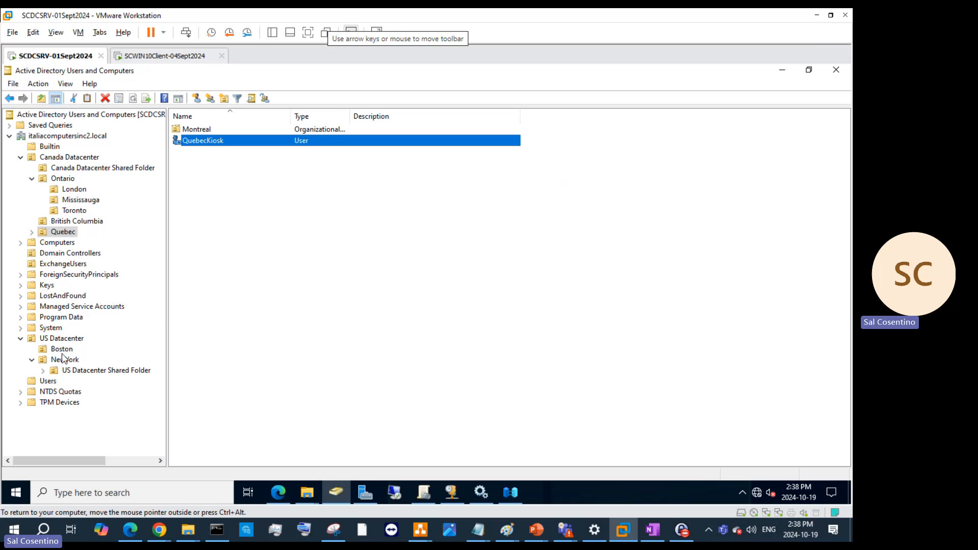
# Rename the ExchangeUsers OU as GlobalUsers and display its contents
pyautogui.rightClick(76, 266)
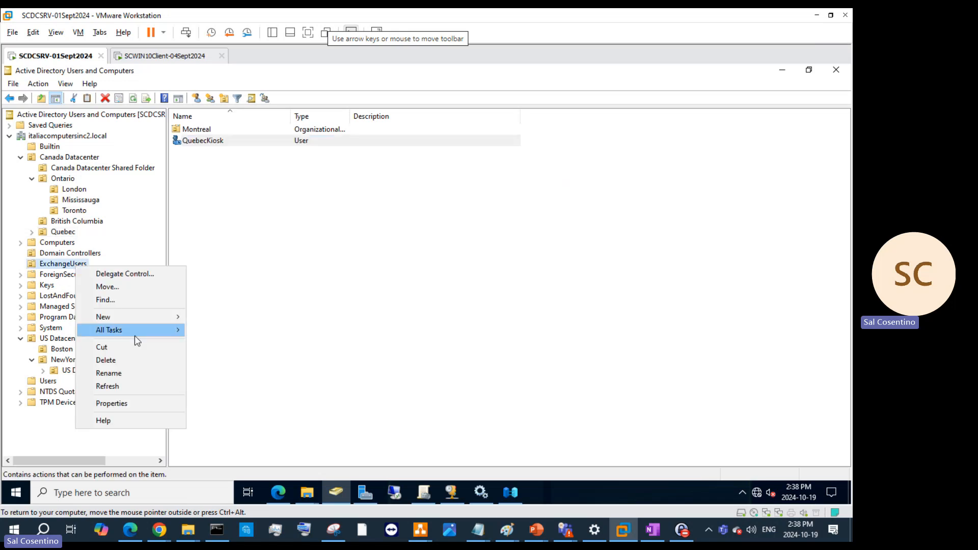
pyautogui.click(133, 370)
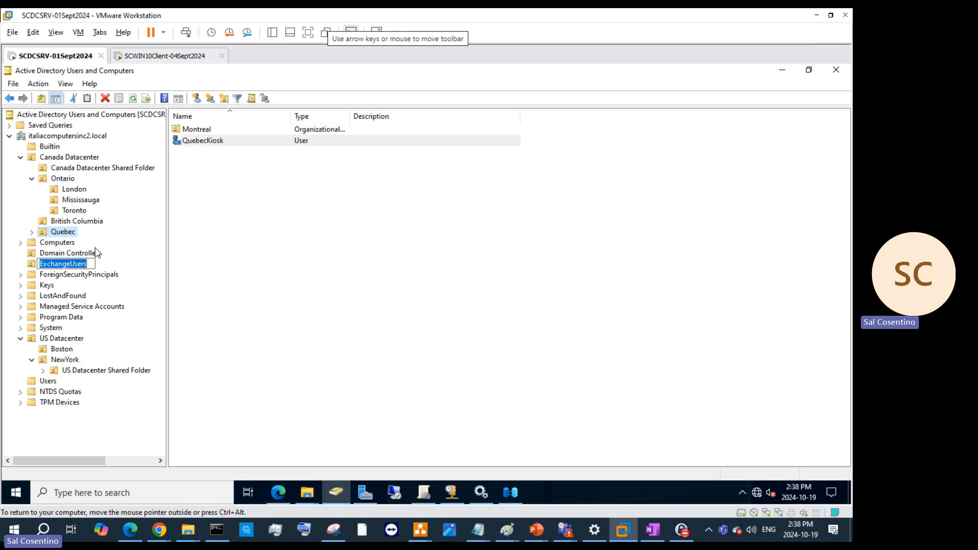
pyautogui.write('Global')
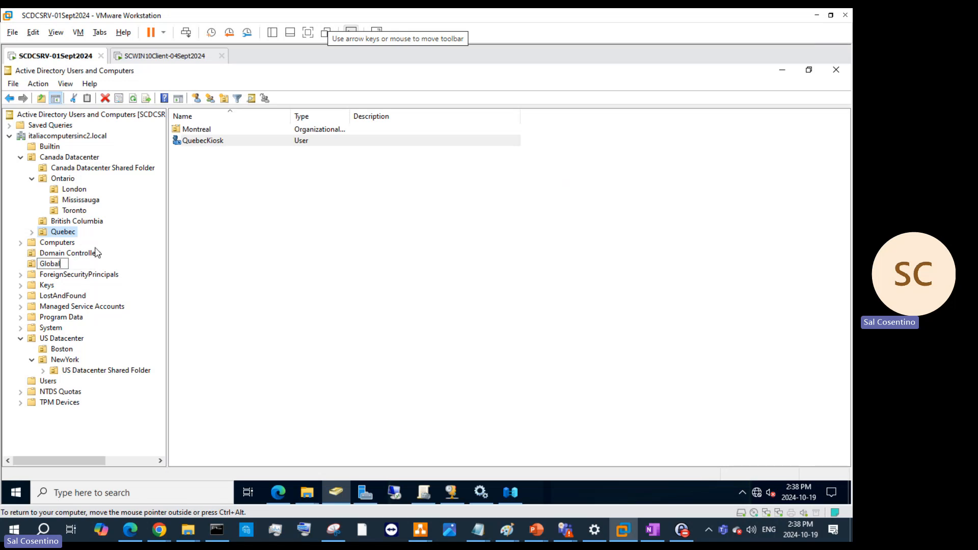
pyautogui.write('Users')
pyautogui.click(364, 205)
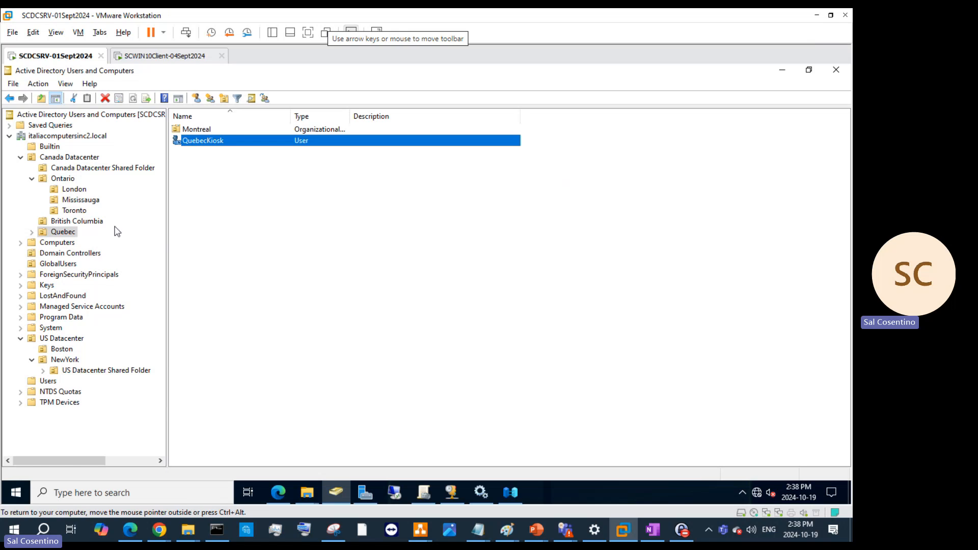
pyautogui.click(63, 266)
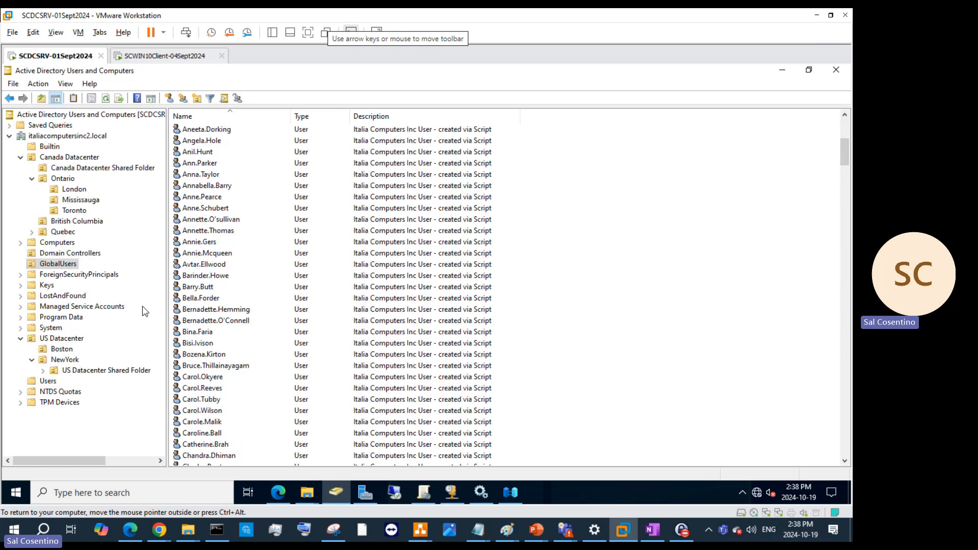
# Create a global security group named Windiws Devices in the Boston OU under US Datacenter
pyautogui.click(60, 351)
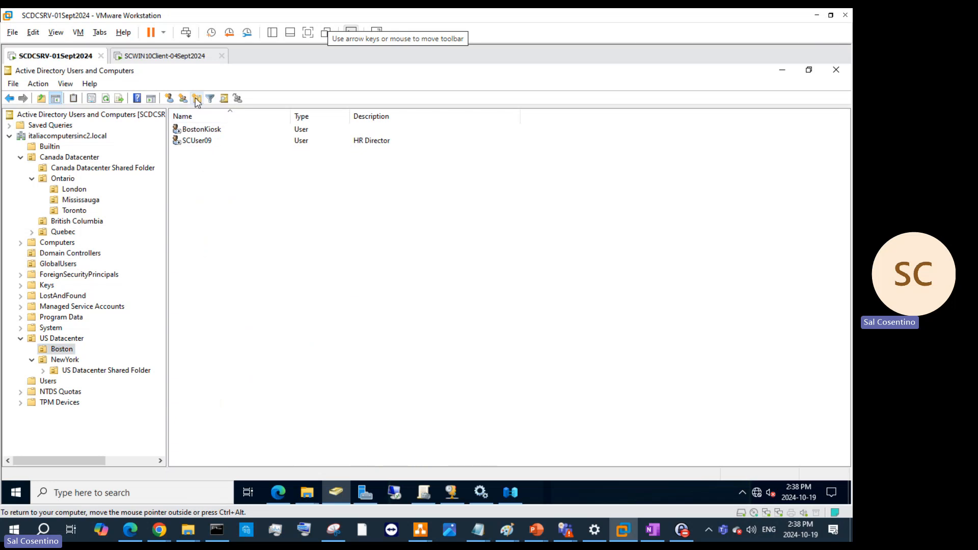
pyautogui.rightClick(199, 184)
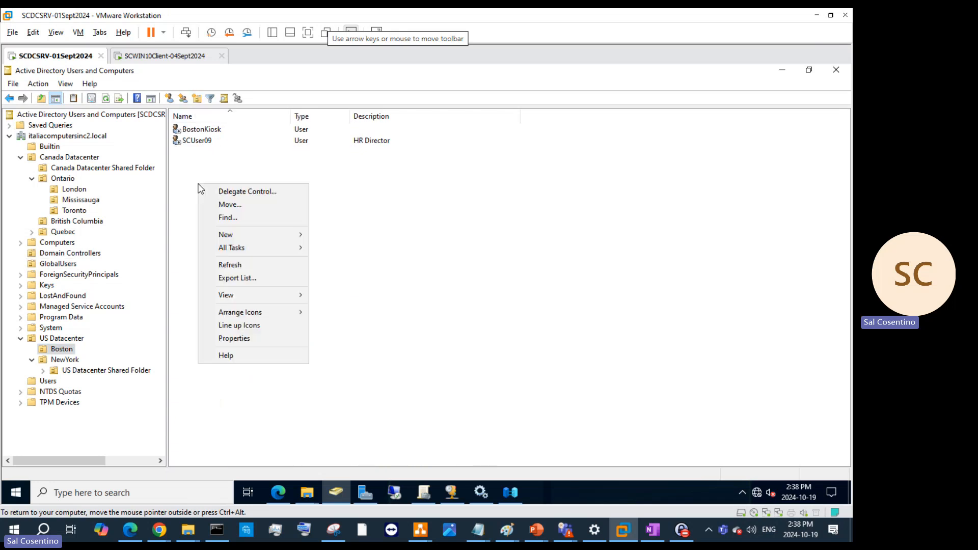
pyautogui.moveTo(229, 234)
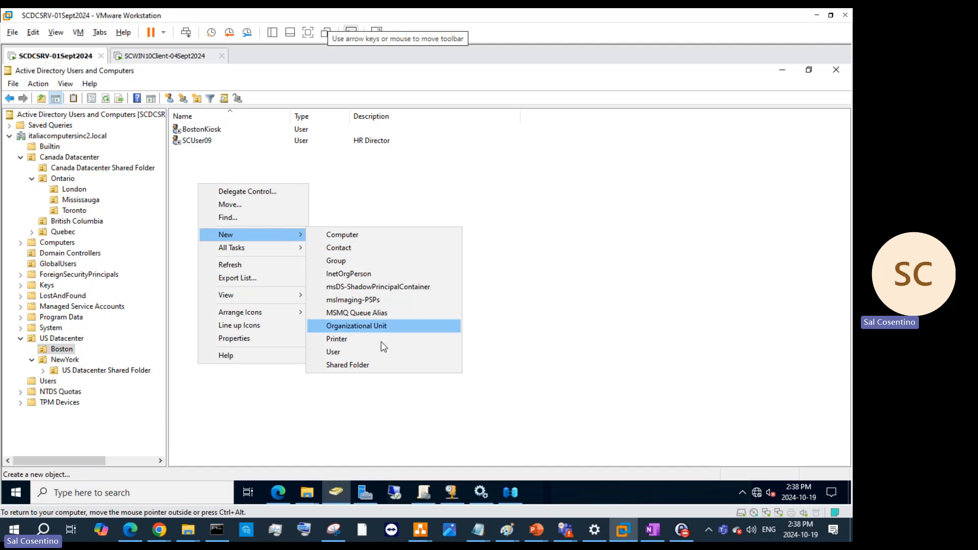
pyautogui.click(365, 262)
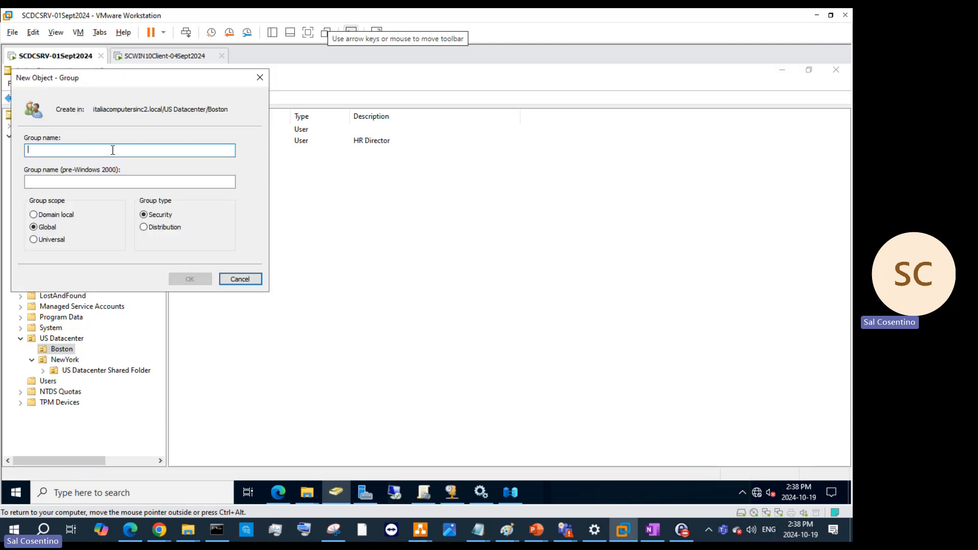
pyautogui.write('Windiws Devices')
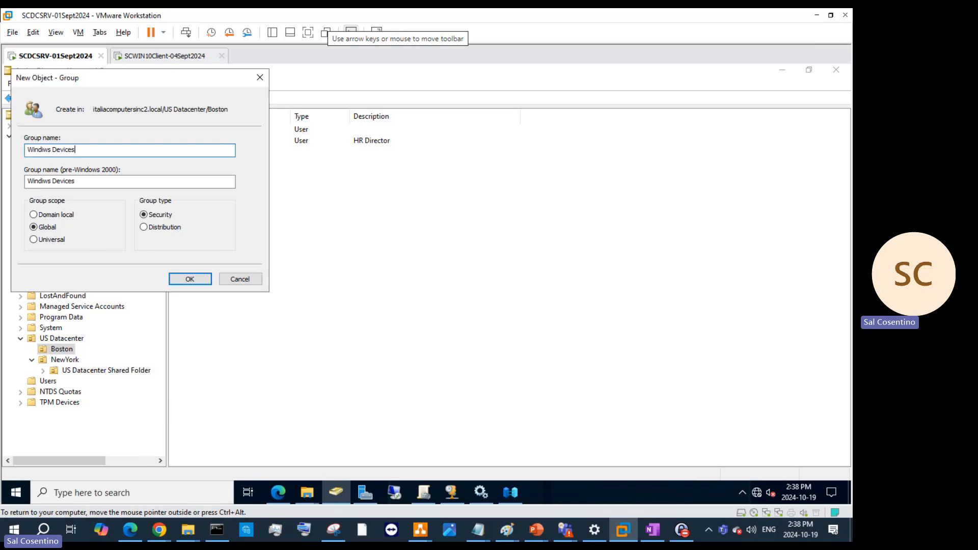
pyautogui.press('Return')
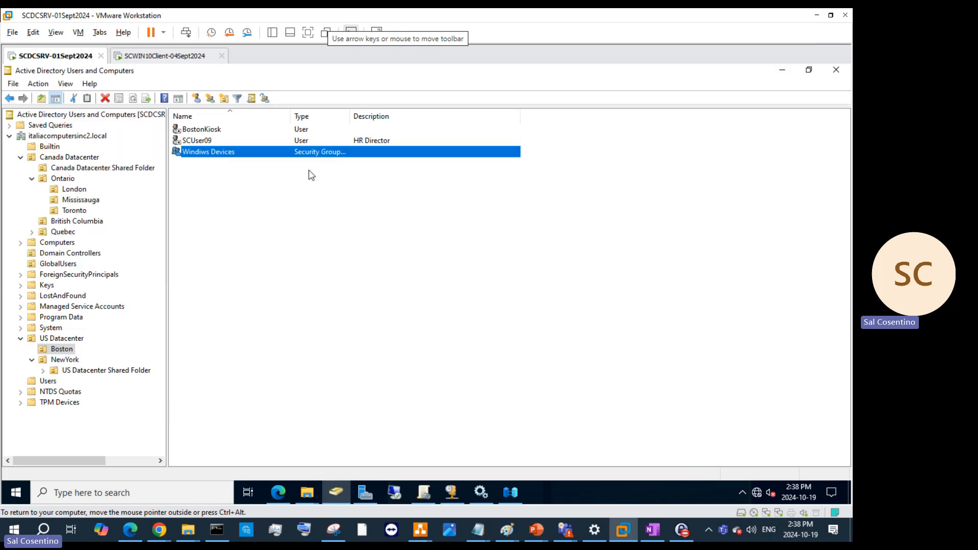
# Correct the spelling of the new Boston group's name to Windows Devices
pyautogui.rightClick(199, 154)
pyautogui.click(239, 248)
pyautogui.click(206, 151)
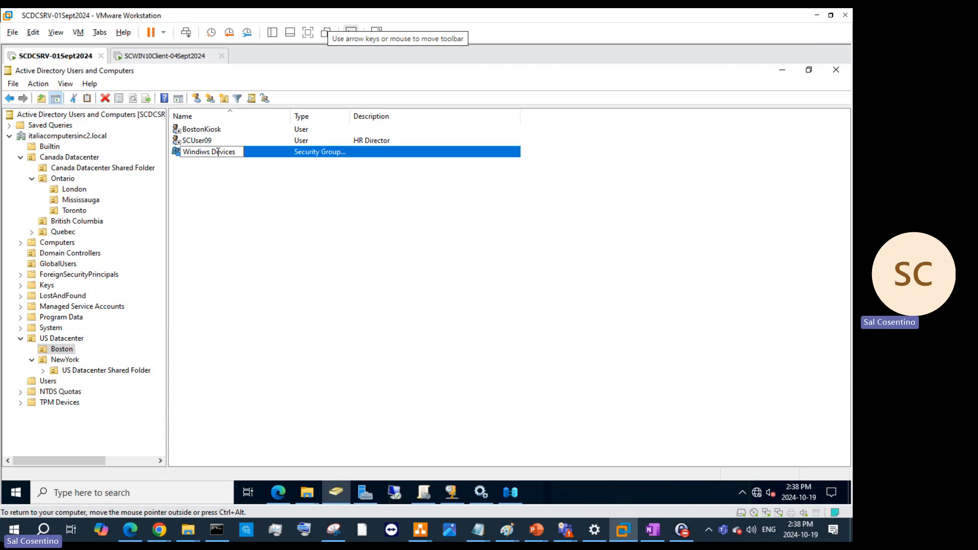
pyautogui.press('BackSpace')
pyautogui.write('o')
pyautogui.press('Return')
pyautogui.click(457, 313)
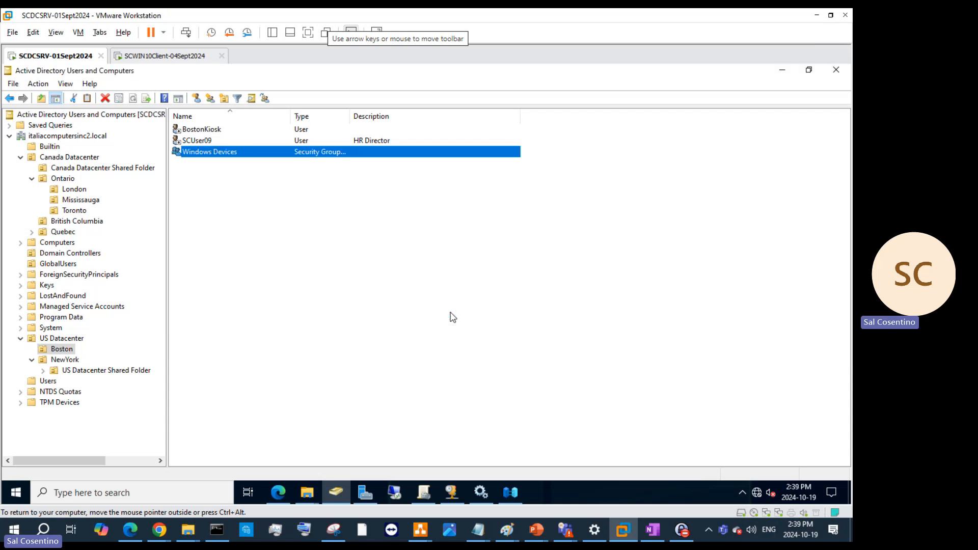
# Start adding members to the Windows Devices group and run an unfiltered advanced search across italiacomputersinc2.local
pyautogui.rightClick(207, 153)
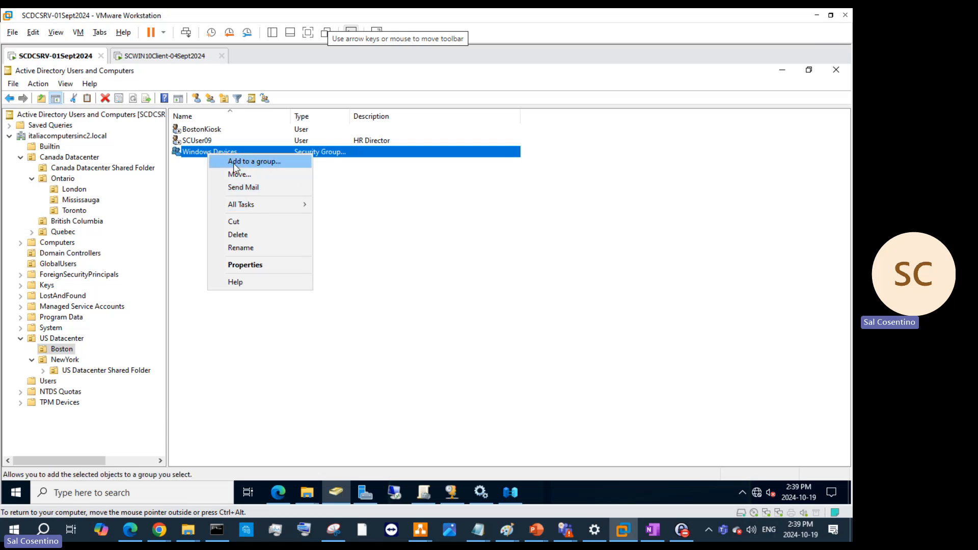
pyautogui.click(245, 265)
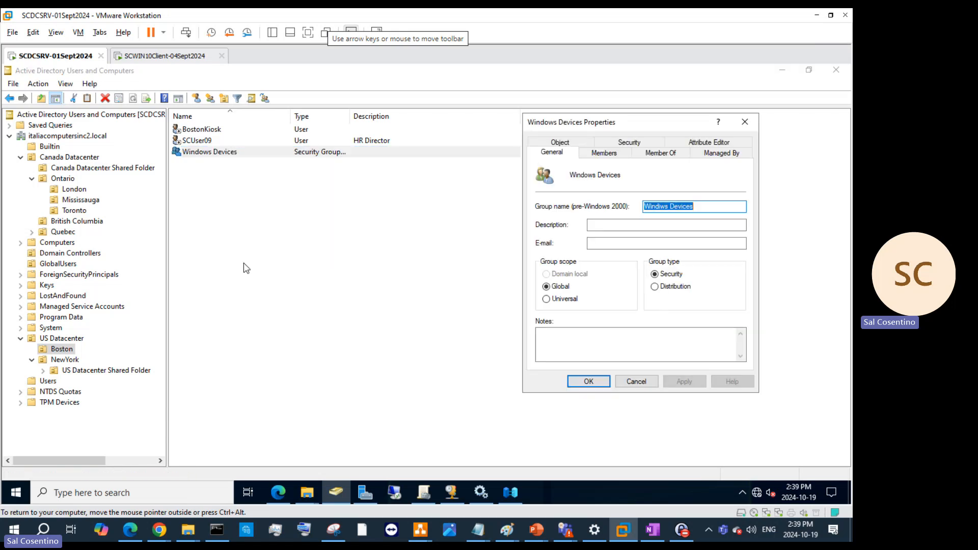
pyautogui.click(638, 153)
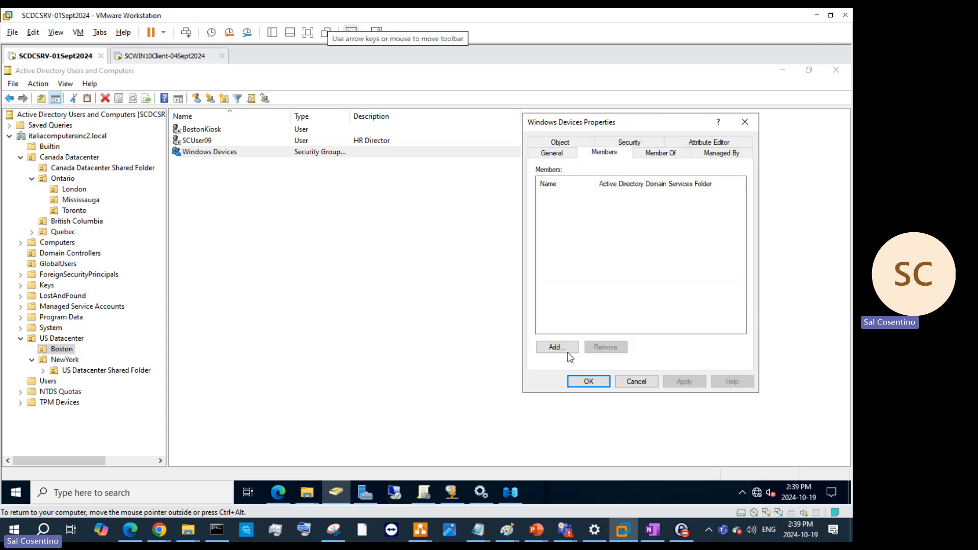
pyautogui.click(567, 349)
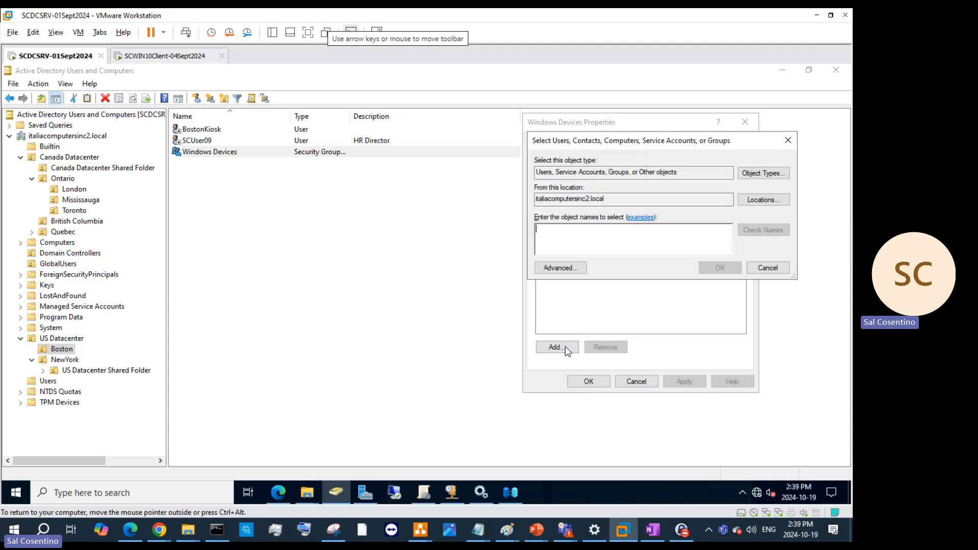
pyautogui.click(769, 201)
pyautogui.click(747, 307)
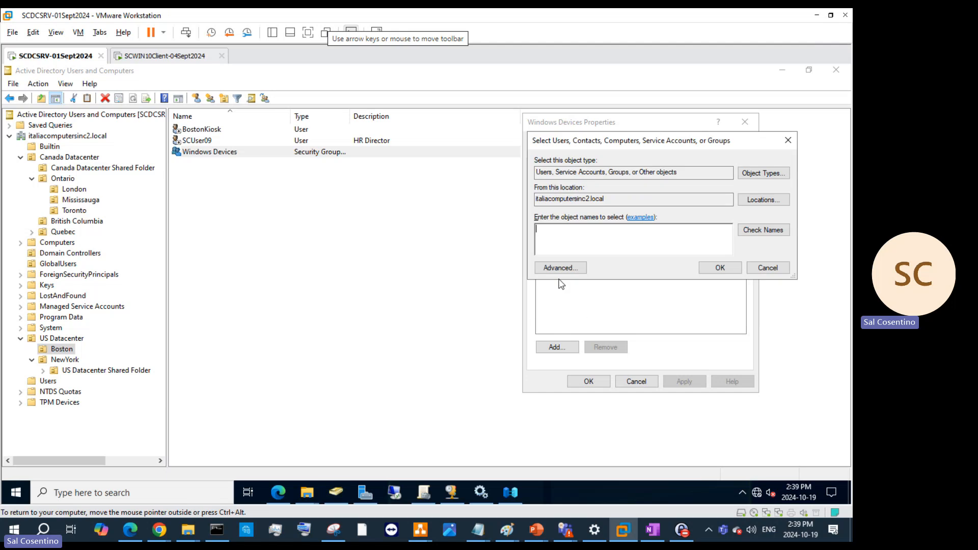
pyautogui.click(568, 273)
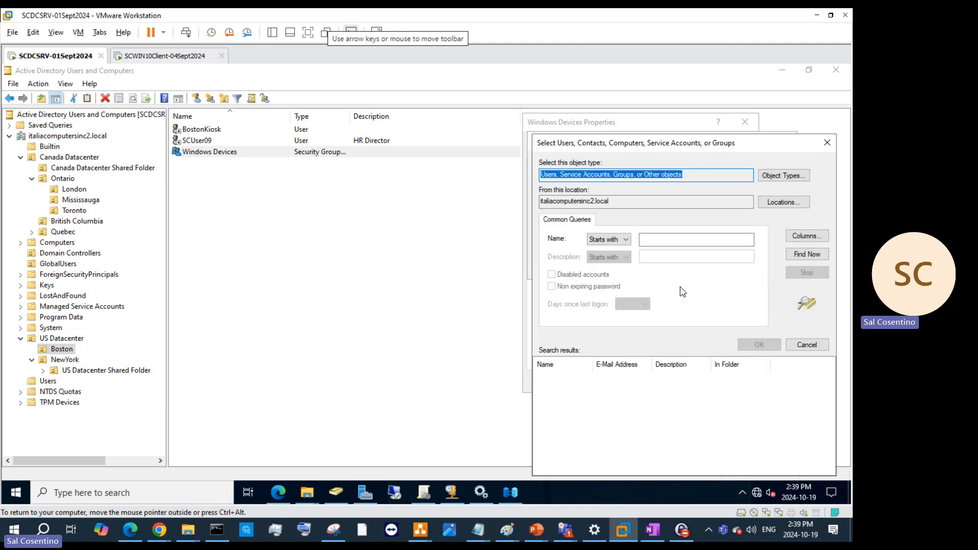
pyautogui.click(808, 254)
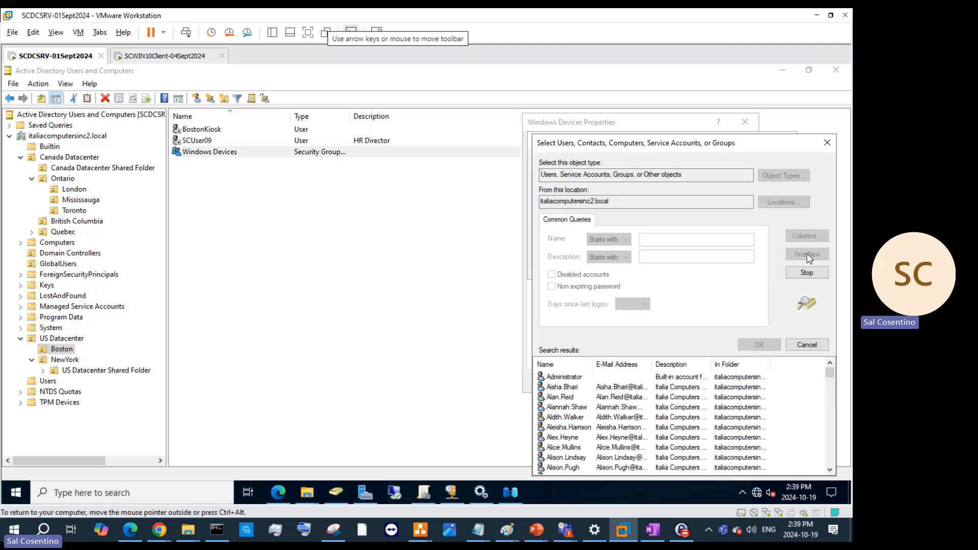
# Sort the directory search results by name and look through the listed accounts for possible group members
pyautogui.click(563, 377)
pyautogui.scroll(-20, 608, 382)
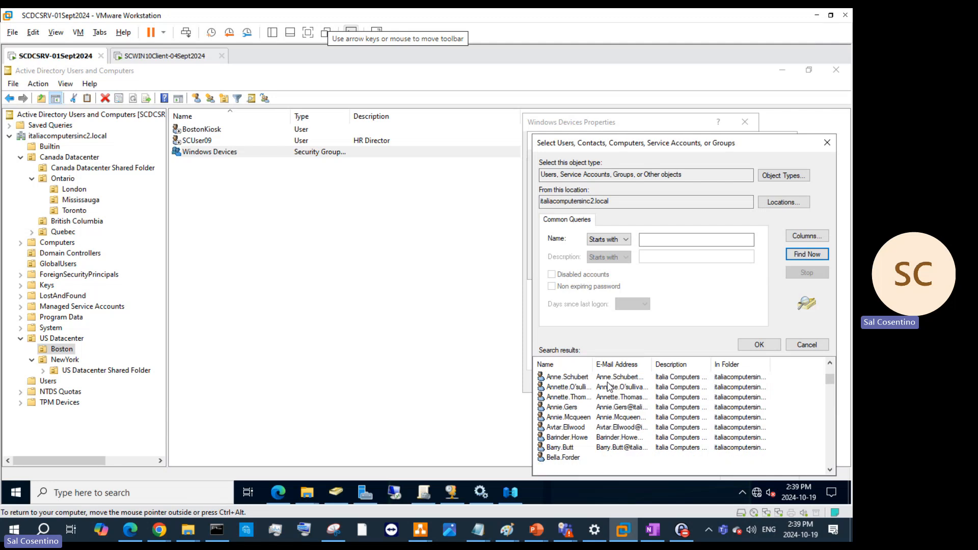
pyautogui.moveTo(828, 384); pyautogui.dragTo(832, 496)
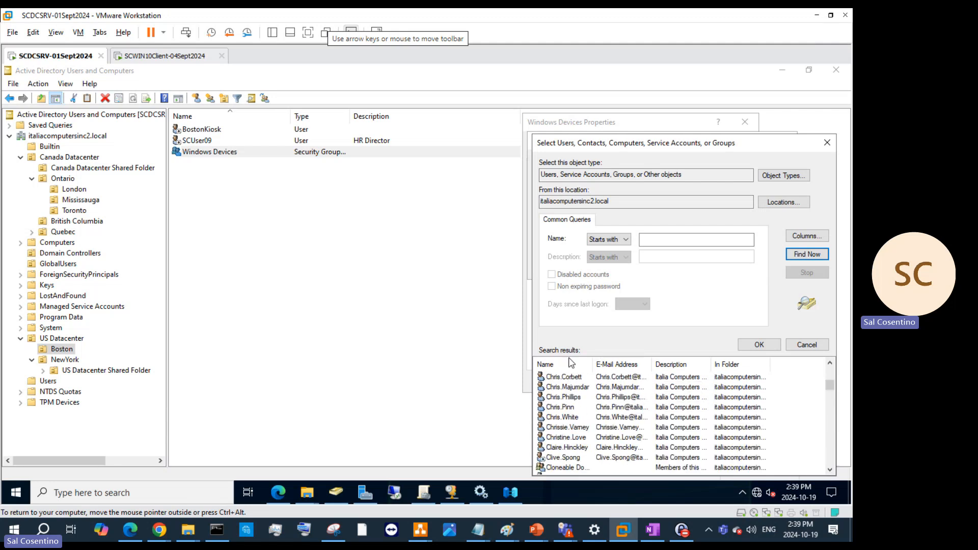
pyautogui.scroll(-5, 578, 415)
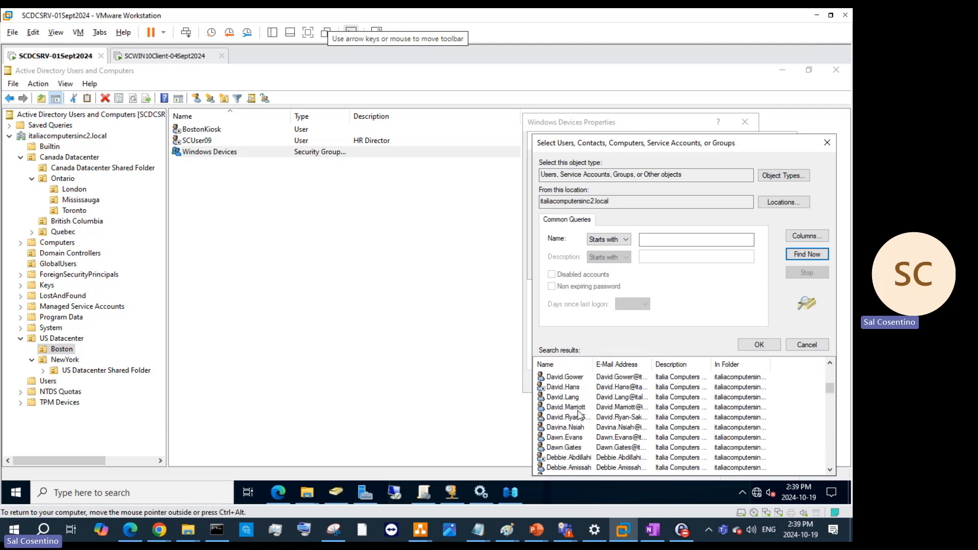
pyautogui.click(569, 365)
pyautogui.moveTo(830, 389); pyautogui.dragTo(830, 370)
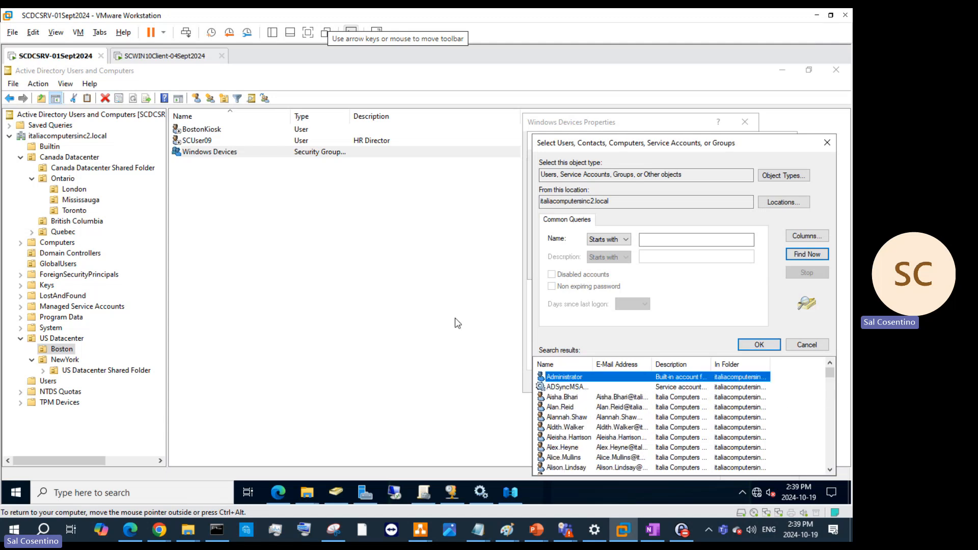
# Disable all user accounts in the GlobalUsers OU and check the list of disabled accounts
pyautogui.click(66, 263)
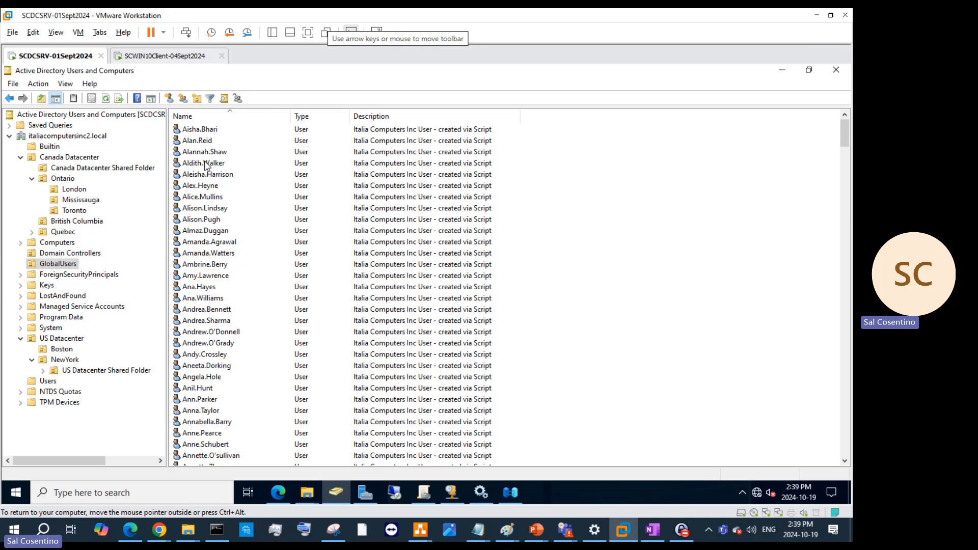
pyautogui.hotkey('ctrl', 'a')
pyautogui.rightClick(204, 176)
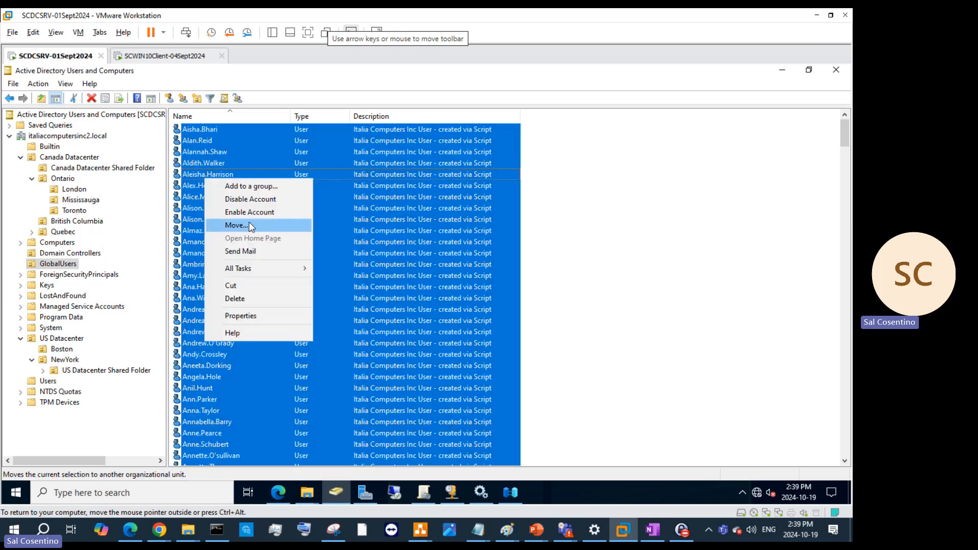
pyautogui.click(254, 199)
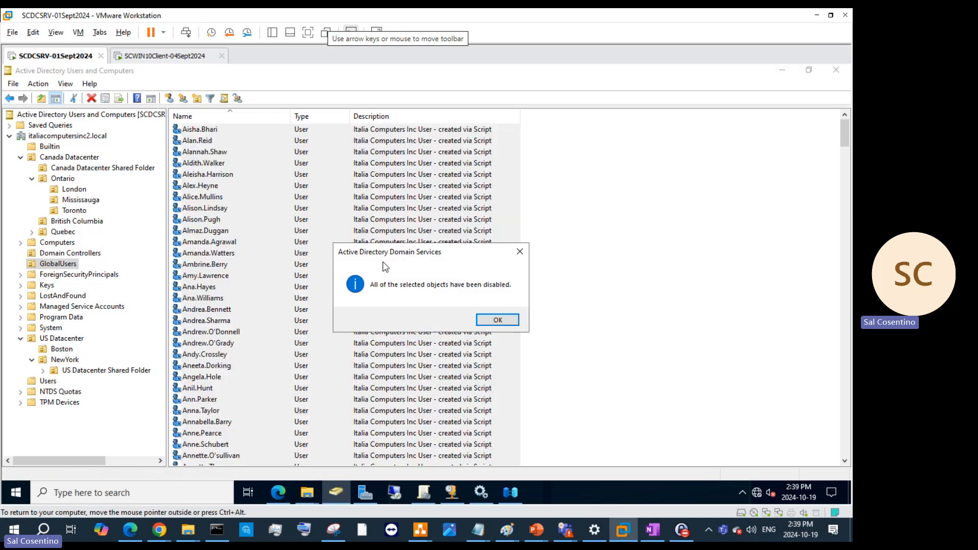
pyautogui.click(511, 324)
pyautogui.scroll(-6, 450, 325)
pyautogui.scroll(-10, 451, 325)
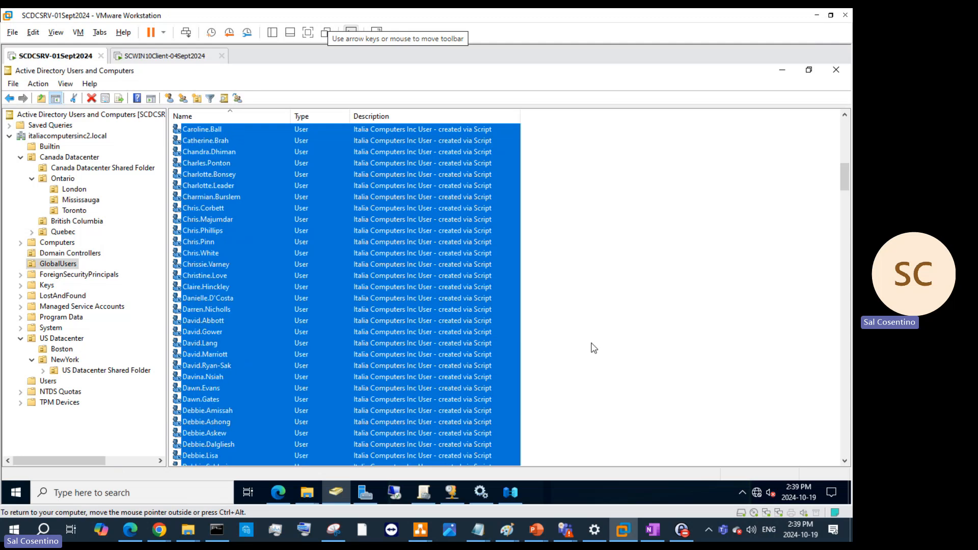
pyautogui.moveTo(845, 177); pyautogui.dragTo(831, 106)
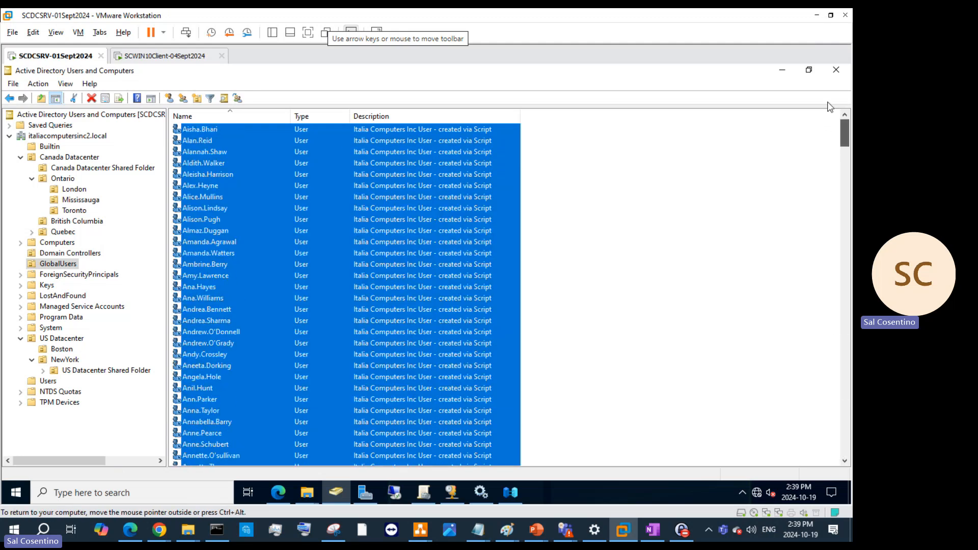
pyautogui.click(602, 261)
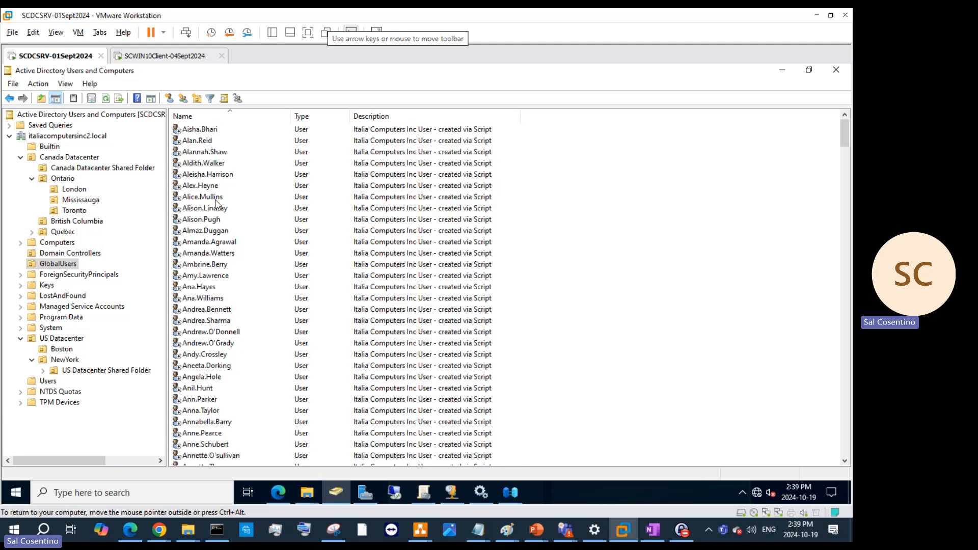
# Enter Onboarding as the shared description for all users in the GlobalUsers OU and open their account settings
pyautogui.hotkey('ctrl', 'a')
pyautogui.rightClick(251, 238)
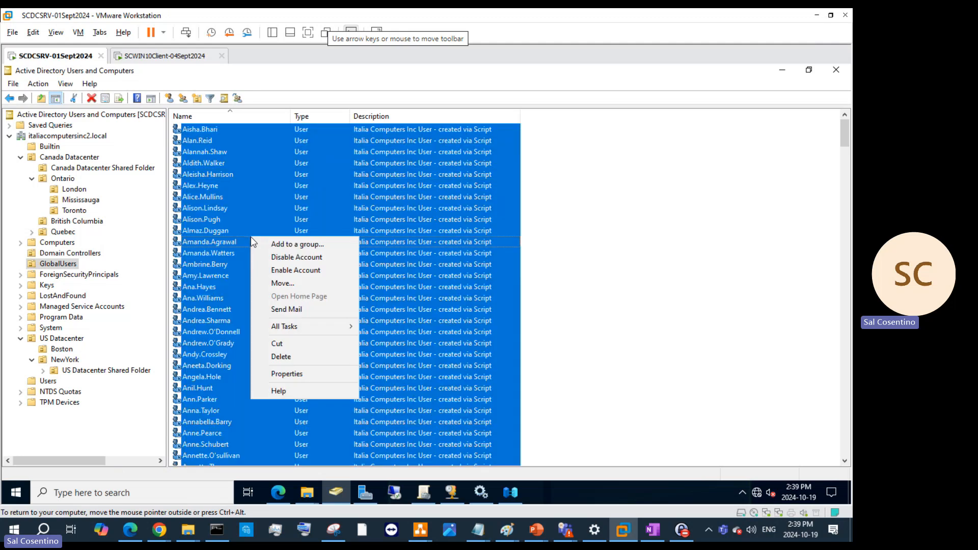
pyautogui.click(302, 373)
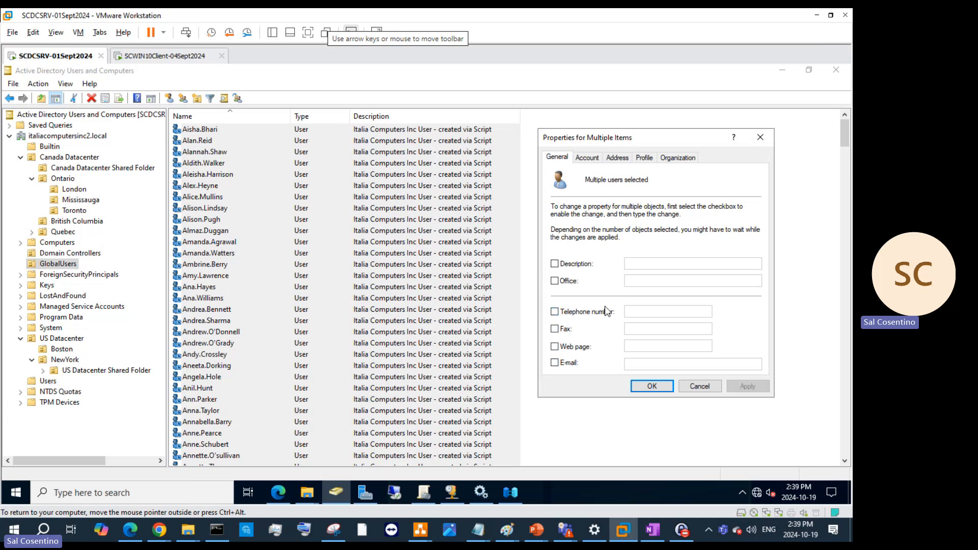
pyautogui.click(555, 264)
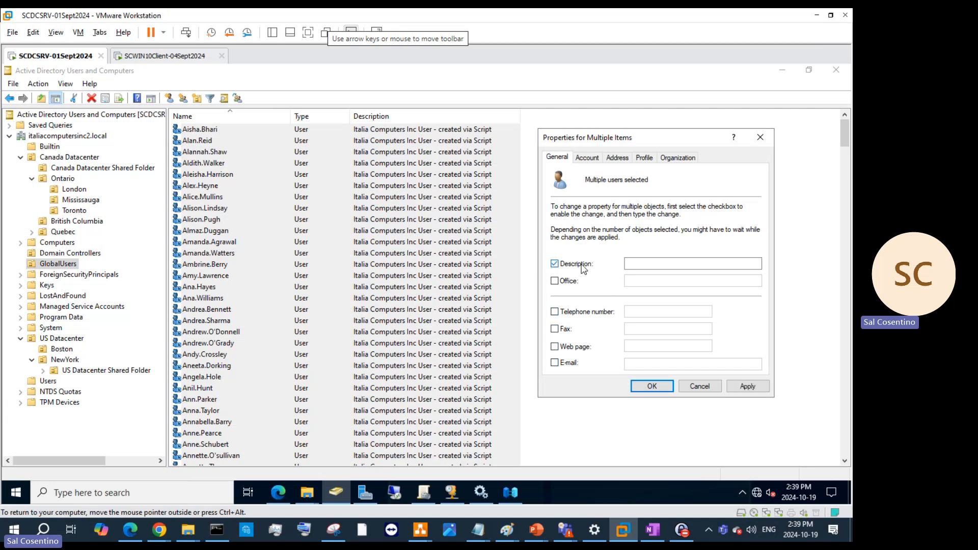
pyautogui.click(664, 265)
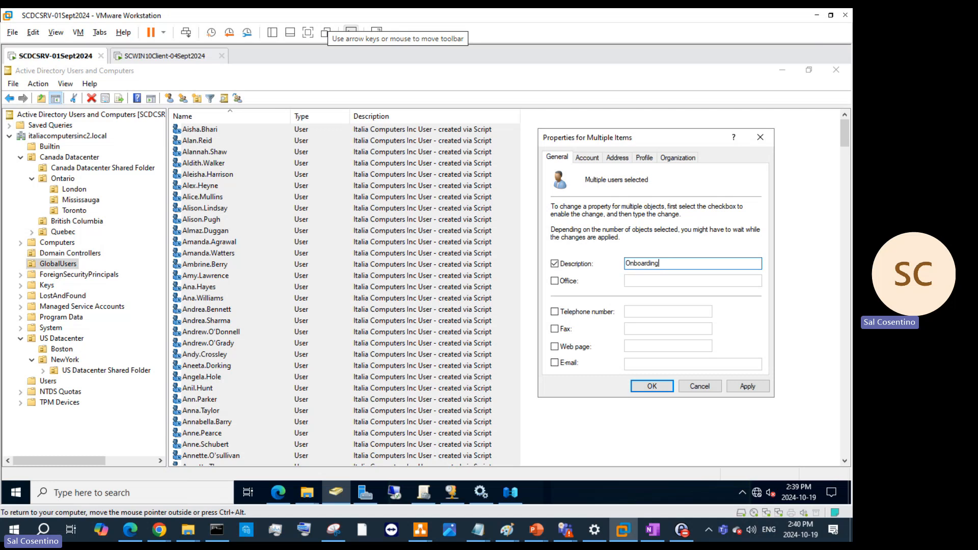
pyautogui.click(590, 159)
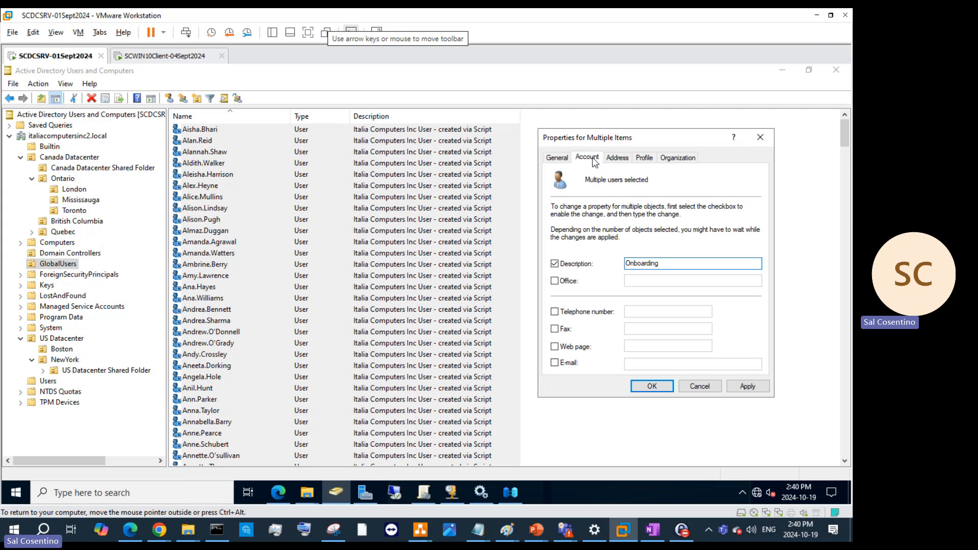
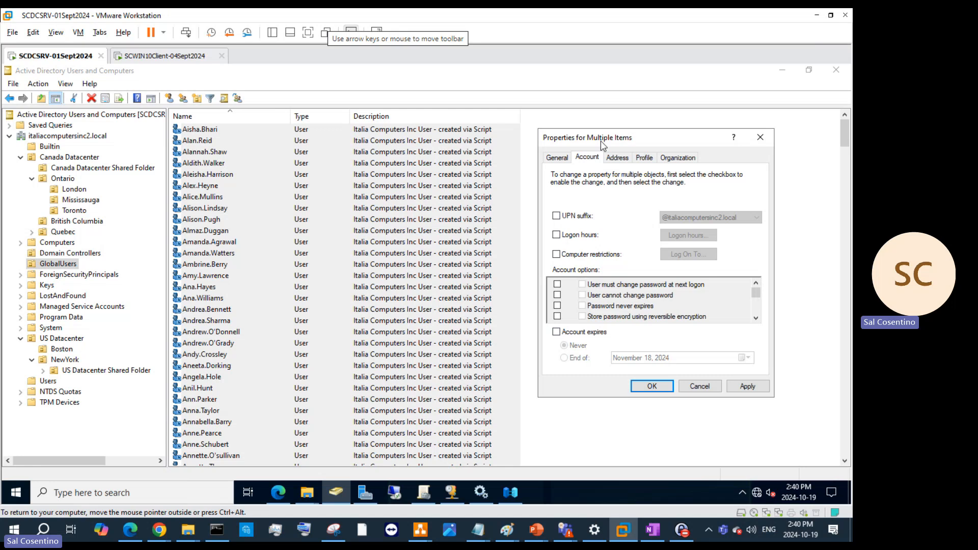
# Review the shared address and profile settings of the GlobalUsers accounts, including the home folder's local path and network drive options
pyautogui.click(617, 157)
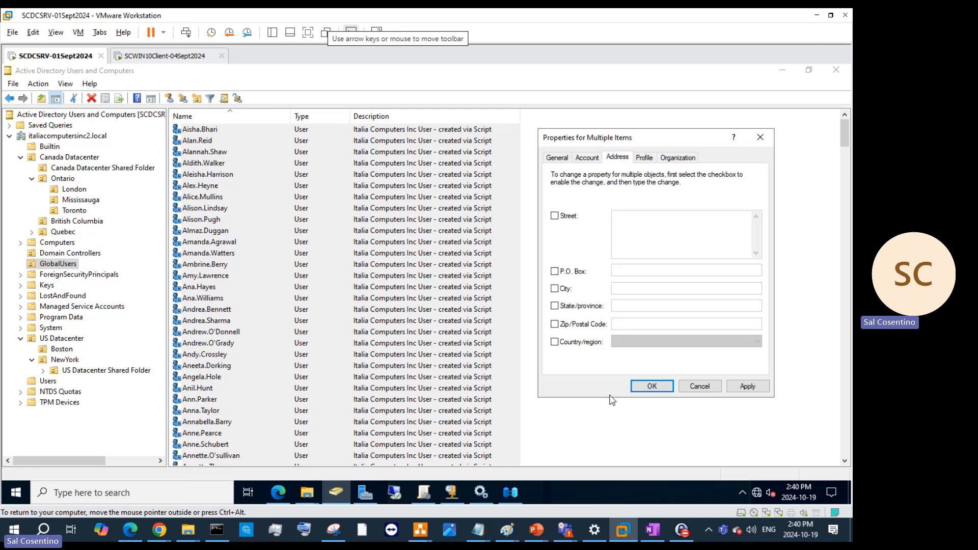
pyautogui.click(643, 158)
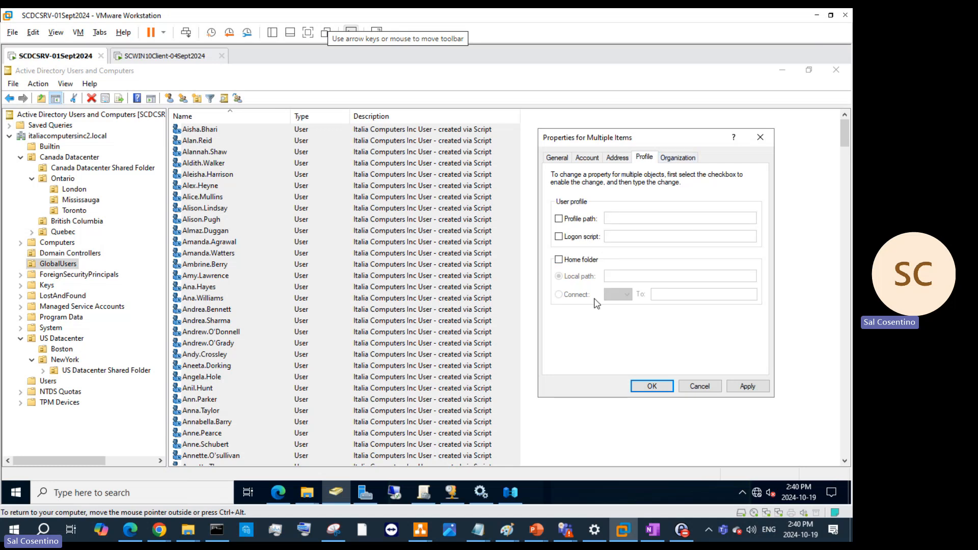
pyautogui.click(559, 261)
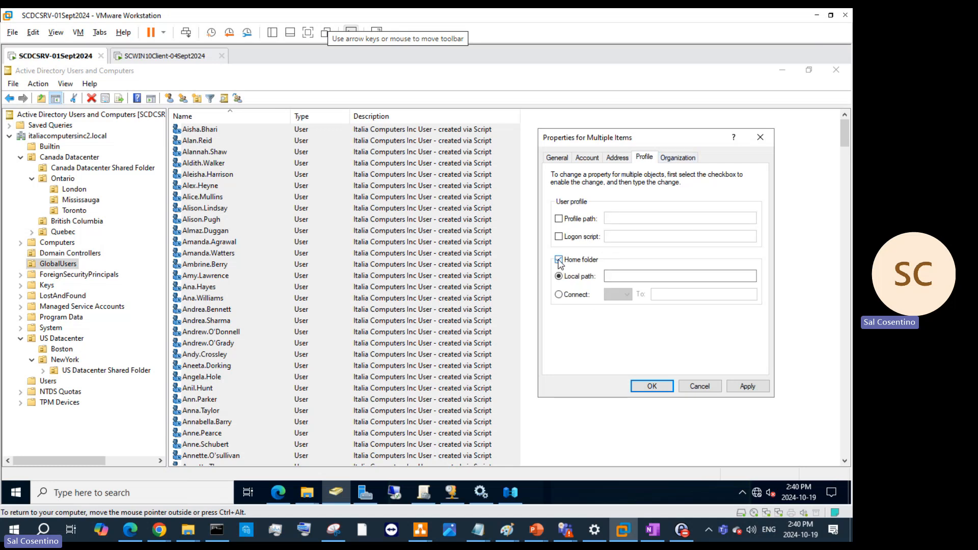
pyautogui.click(559, 295)
pyautogui.click(625, 296)
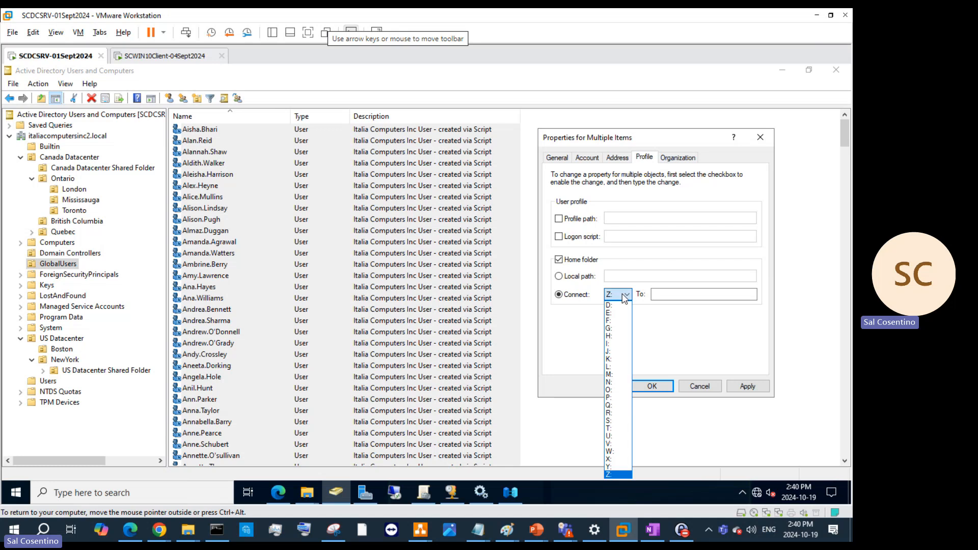
pyautogui.click(623, 298)
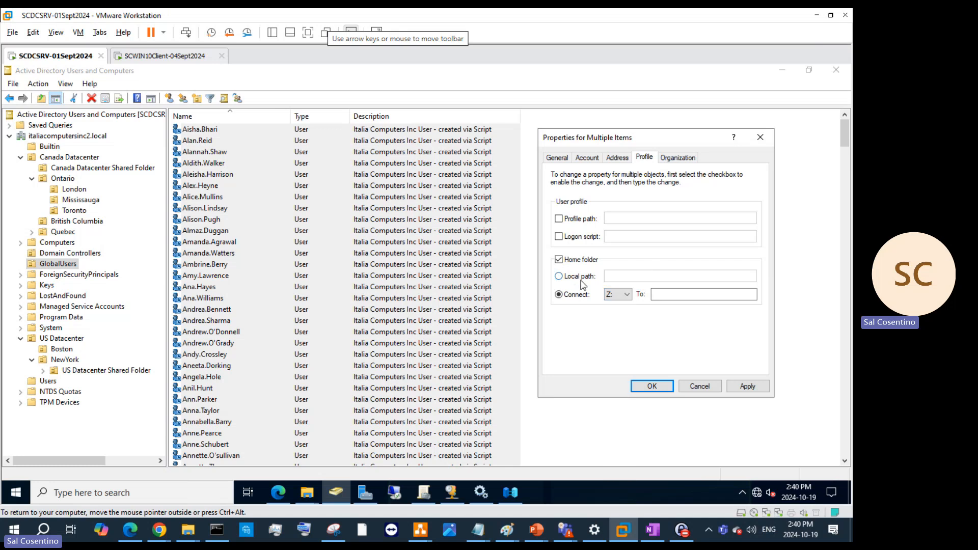
pyautogui.click(562, 276)
pyautogui.click(572, 297)
pyautogui.click(559, 259)
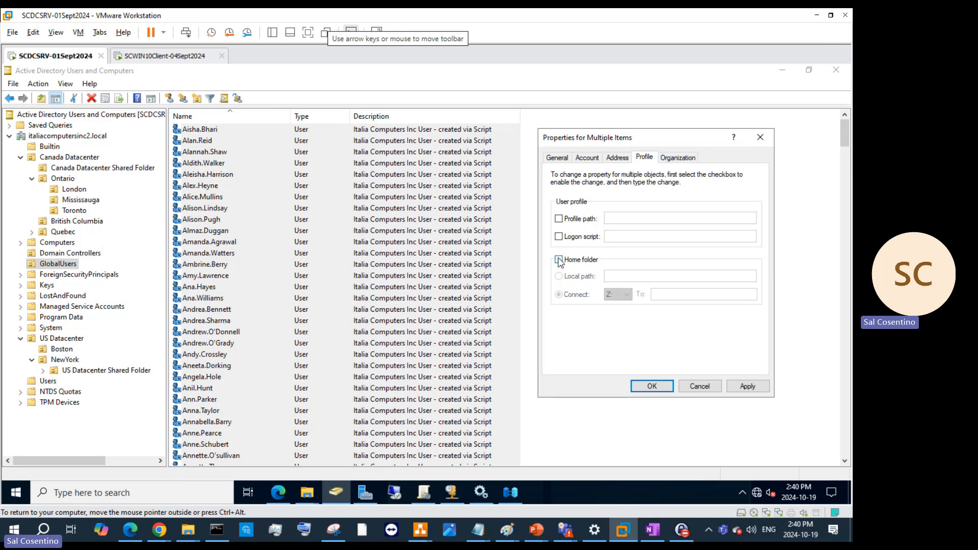
# Assign SC Admin as manager of all users in the GlobalUsers OU and apply the shared property changes
pyautogui.click(675, 157)
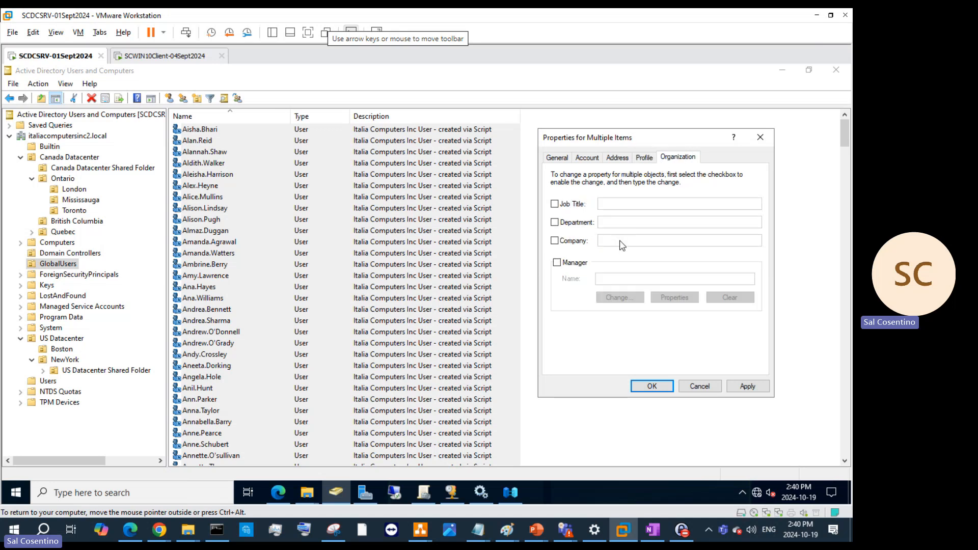
pyautogui.click(557, 262)
pyautogui.click(627, 279)
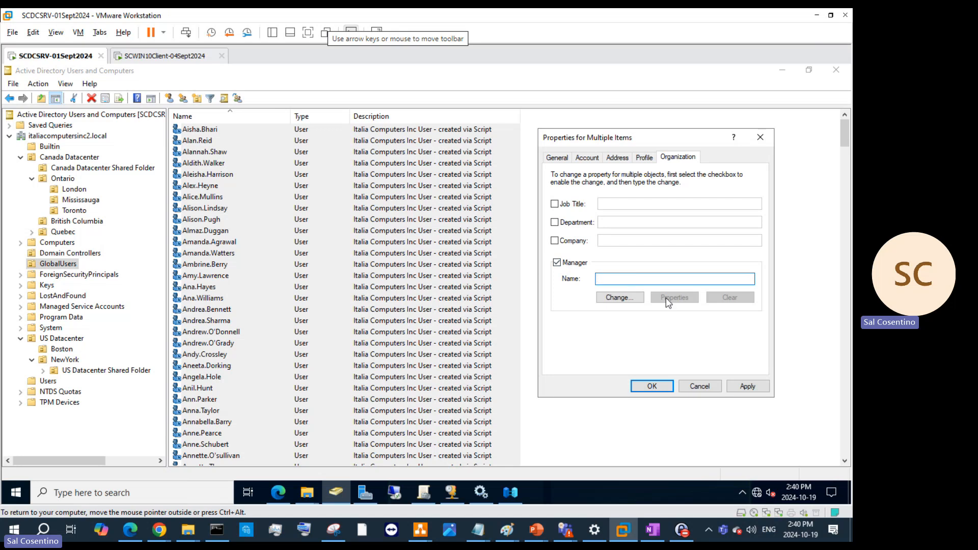
pyautogui.click(621, 298)
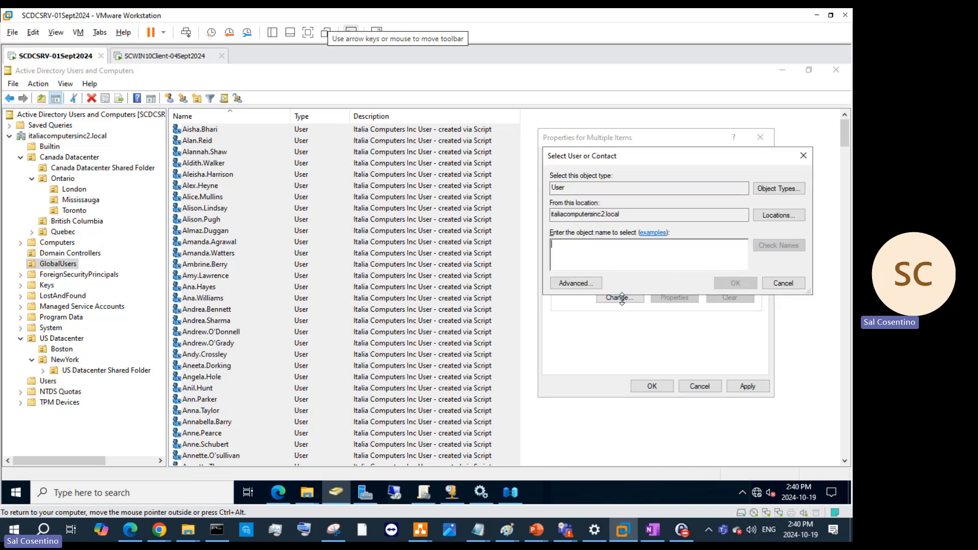
pyautogui.write('S')
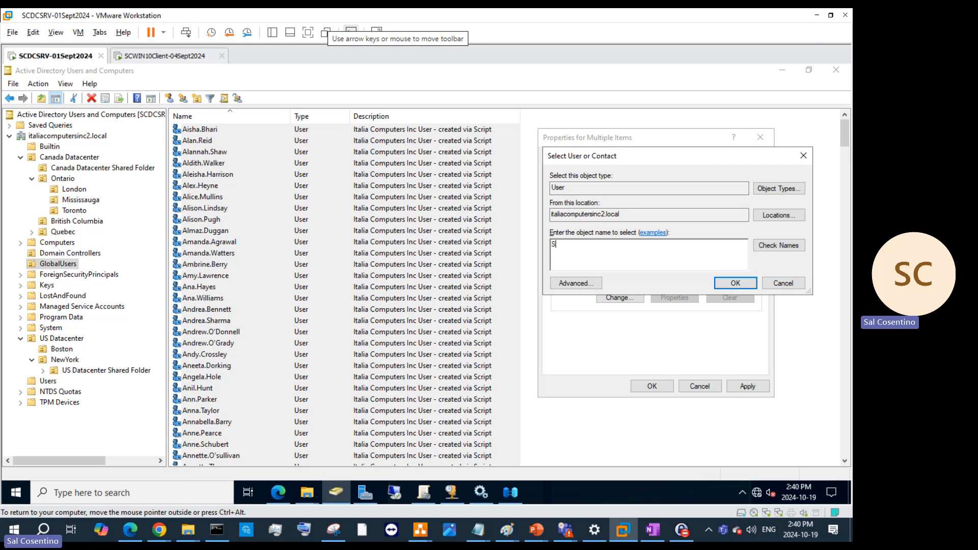
pyautogui.write('Cad')
pyautogui.click(779, 245)
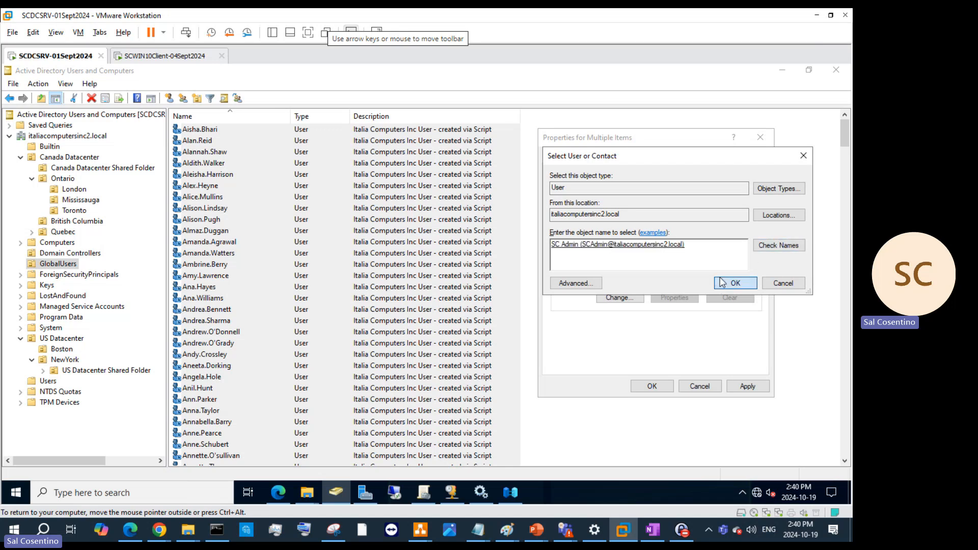
pyautogui.click(735, 283)
pyautogui.click(747, 389)
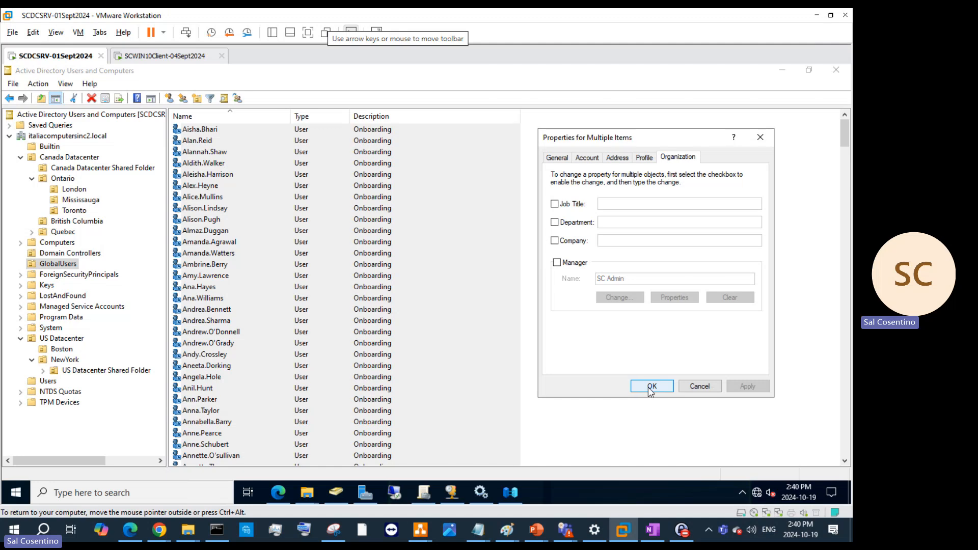
pyautogui.click(652, 387)
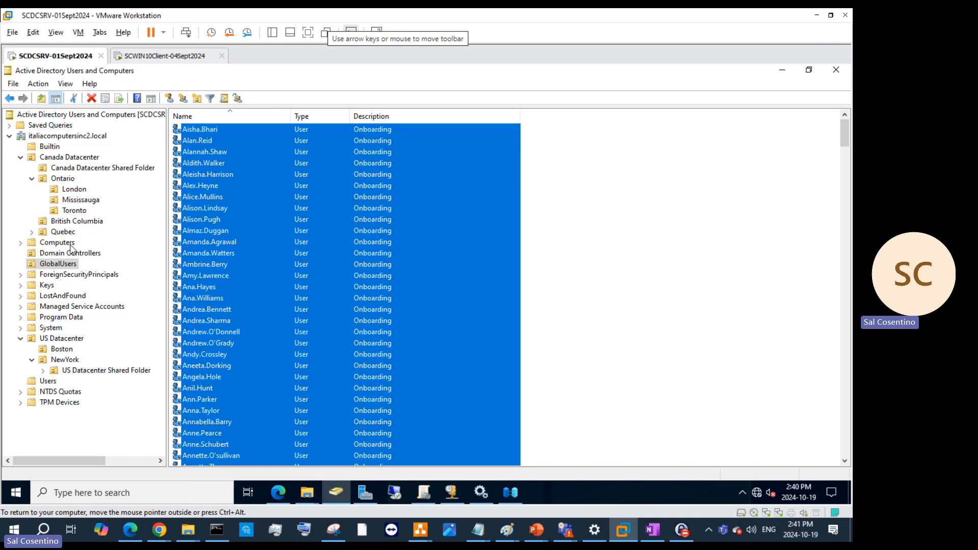
# Look through the GlobalUsers account list to check the updated descriptions
pyautogui.click(425, 206)
pyautogui.scroll(-10, 491, 317)
pyautogui.scroll(-5, 491, 317)
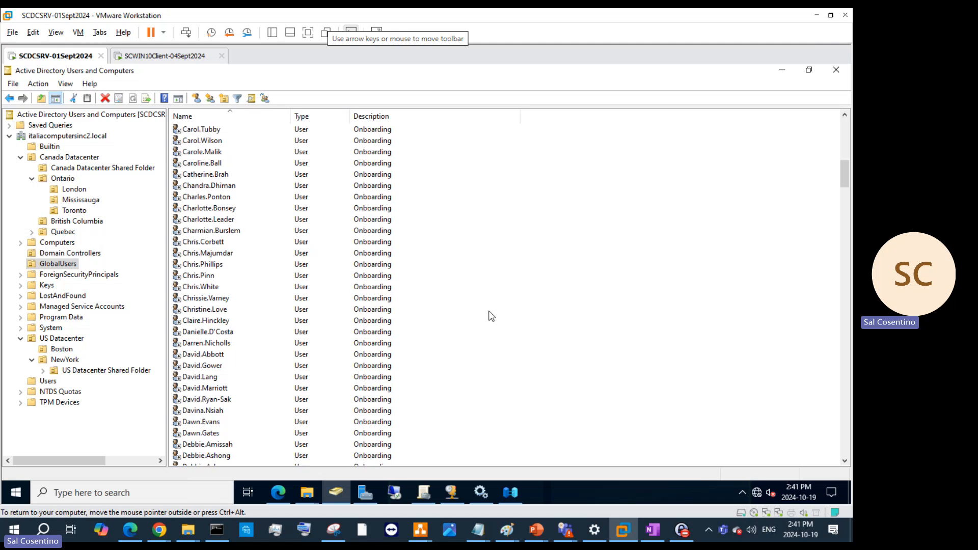
pyautogui.scroll(6, 489, 315)
# Review the contents of the London, Mississauga, British Columbia and Toronto OUs and the Canada Datacenter Shared Folder OU
pyautogui.click(82, 190)
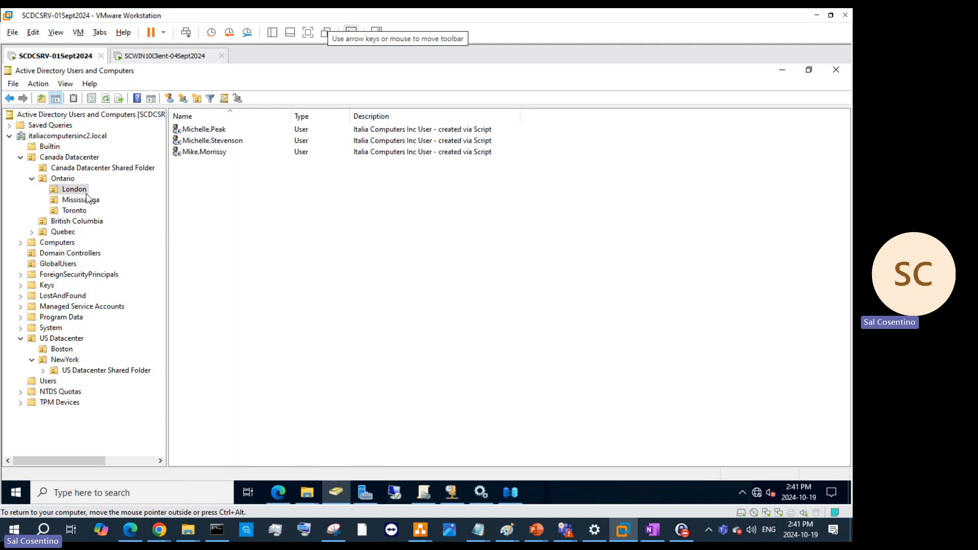
pyautogui.click(85, 199)
pyautogui.click(83, 222)
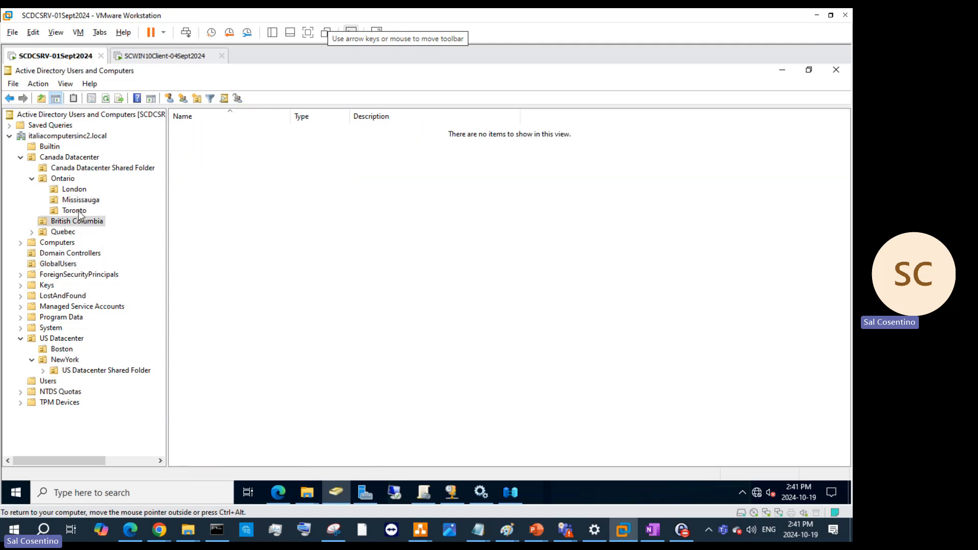
pyautogui.click(82, 211)
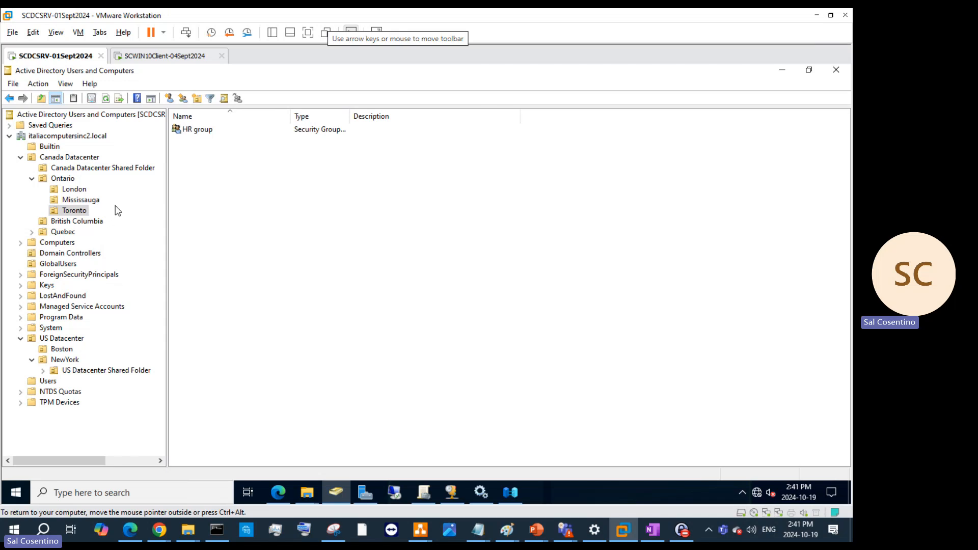
pyautogui.click(74, 190)
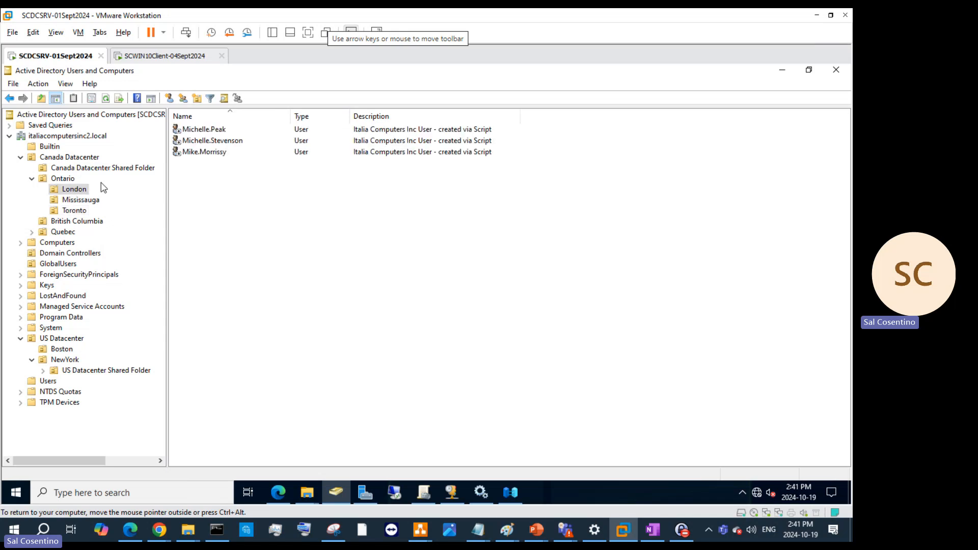
pyautogui.click(139, 169)
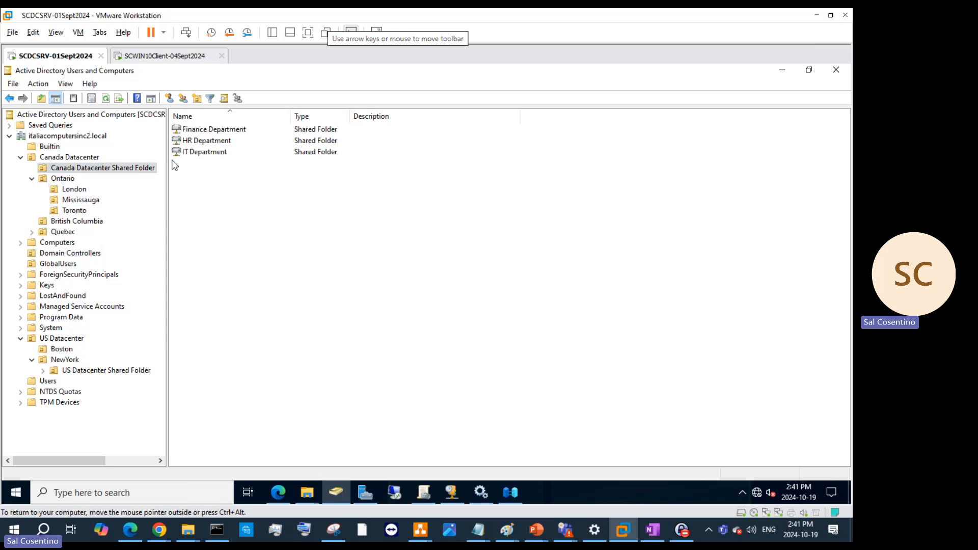
# Switch to the SCWIN10Client-04Sept2024 virtual machine, start VMware Workstation inside it and show its virtual machine library
pyautogui.click(818, 16)
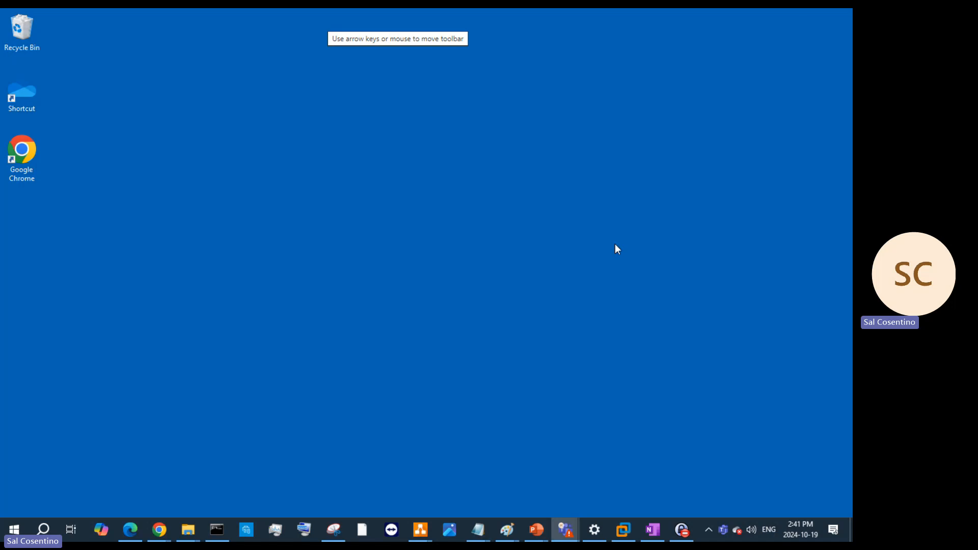
pyautogui.click(624, 530)
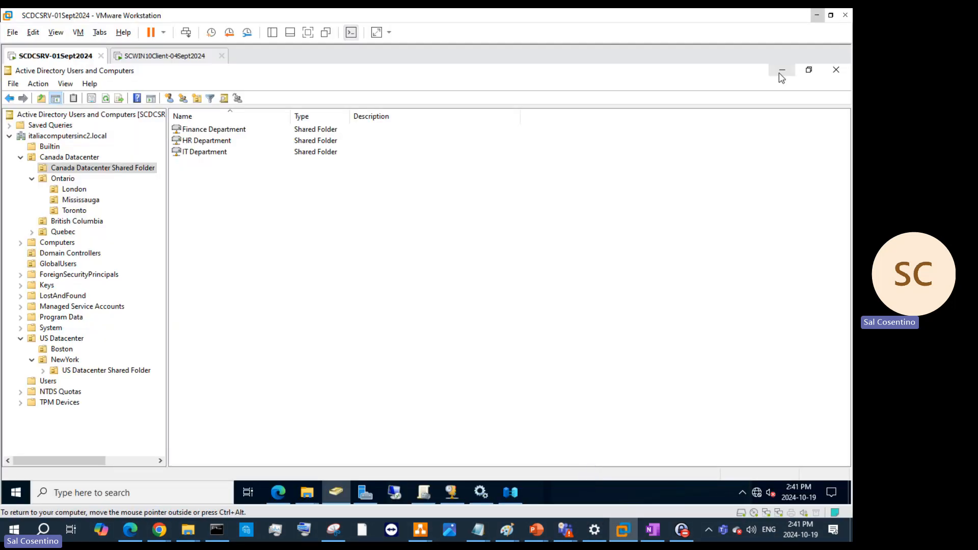
pyautogui.click(185, 57)
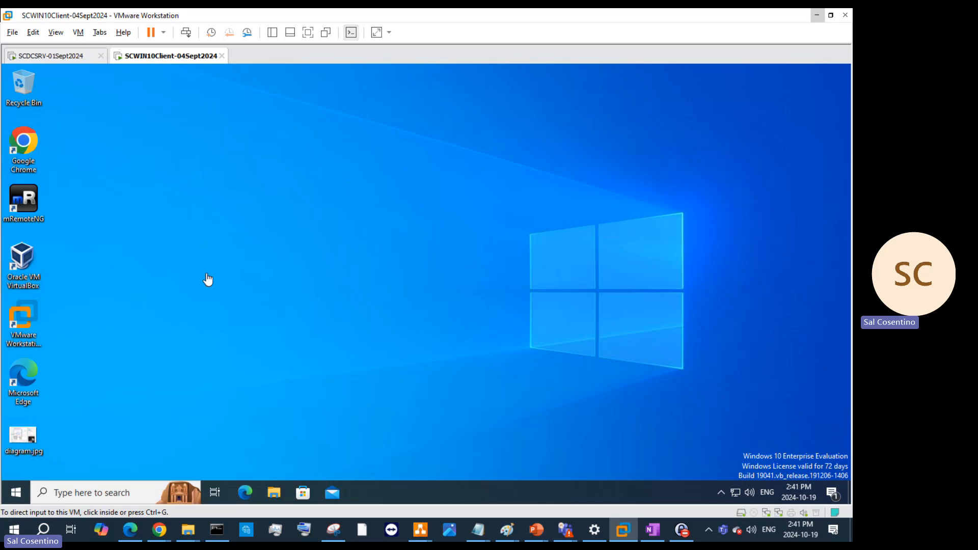
pyautogui.click(12, 321)
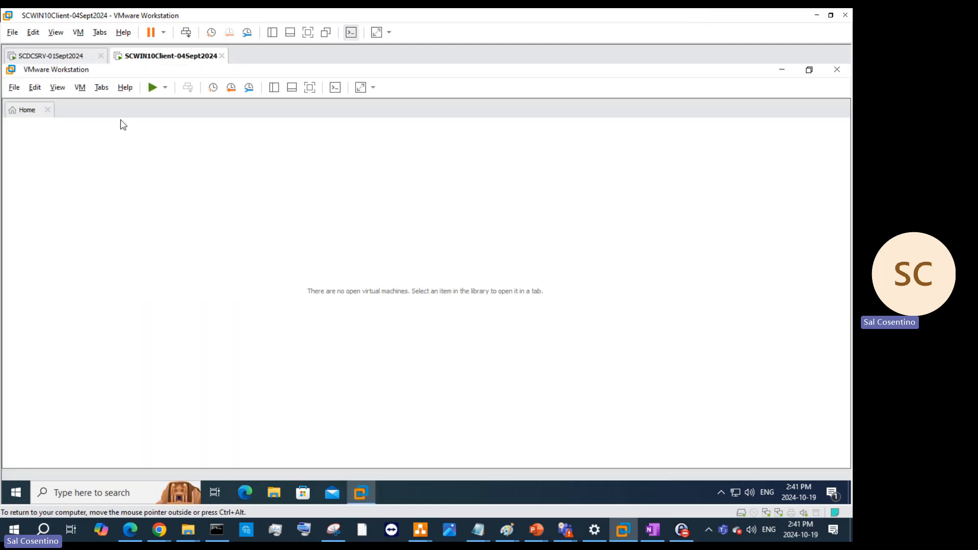
pyautogui.click(22, 111)
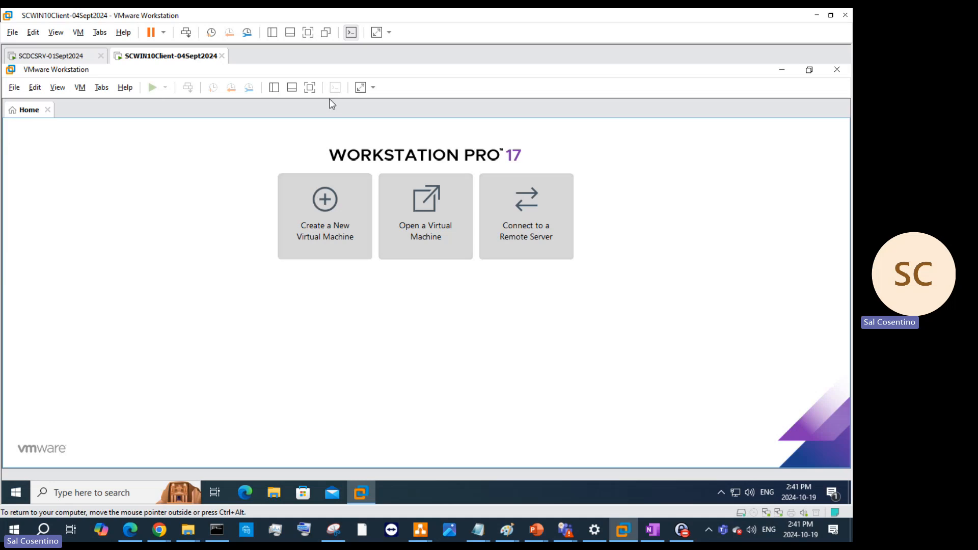
pyautogui.click(275, 88)
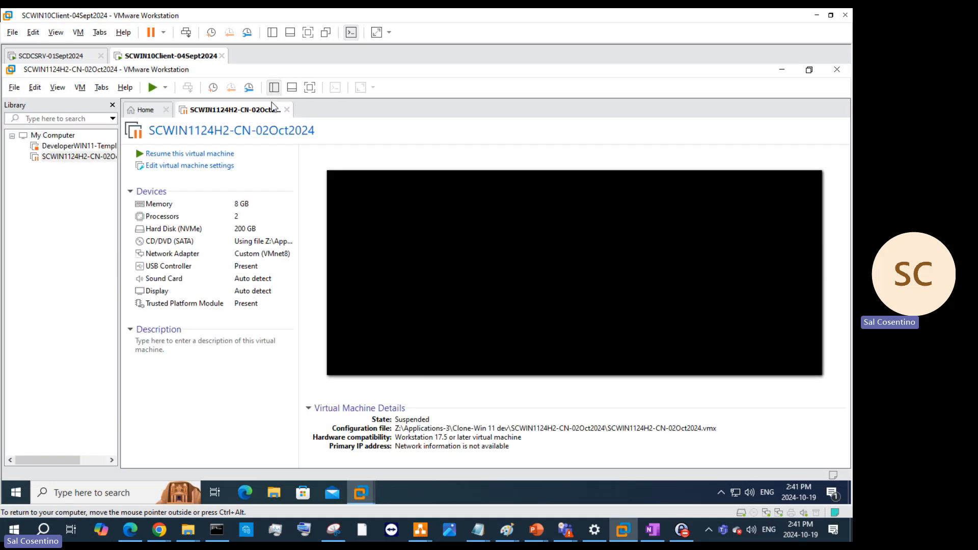
# Try twice to resume the nested SCWIN1124H2-CN-02Oct2024 virtual machine, accepting the degraded performance of running it inside a virtual machine
pyautogui.click(75, 157)
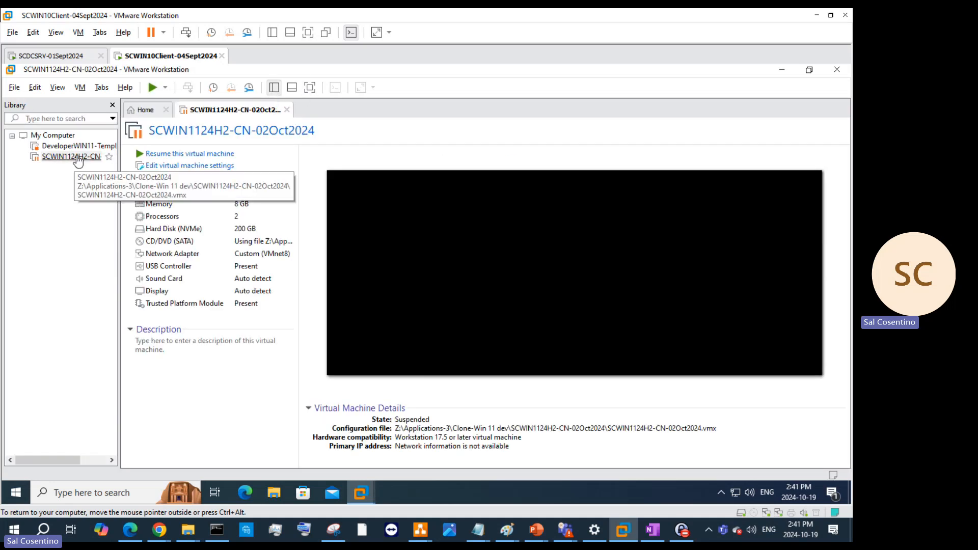
pyautogui.click(176, 153)
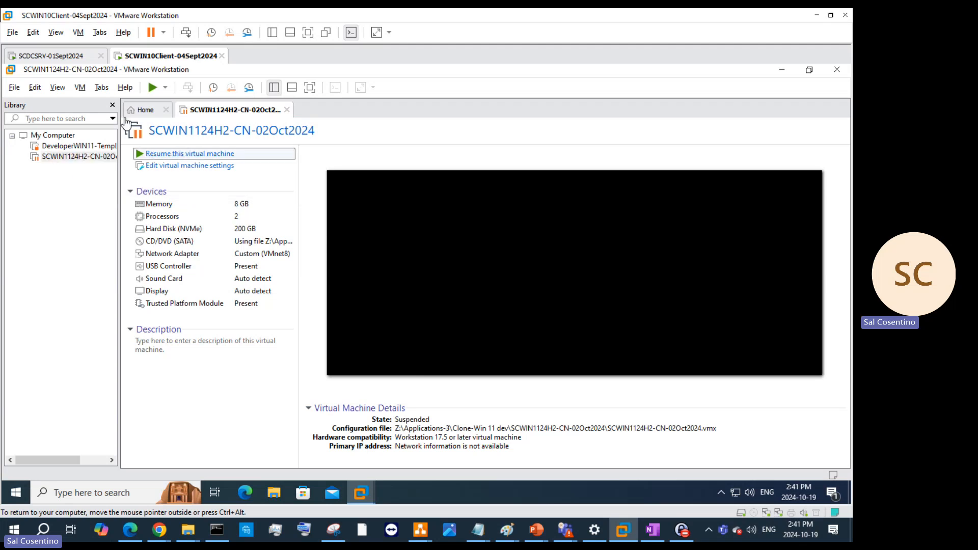
pyautogui.click(274, 88)
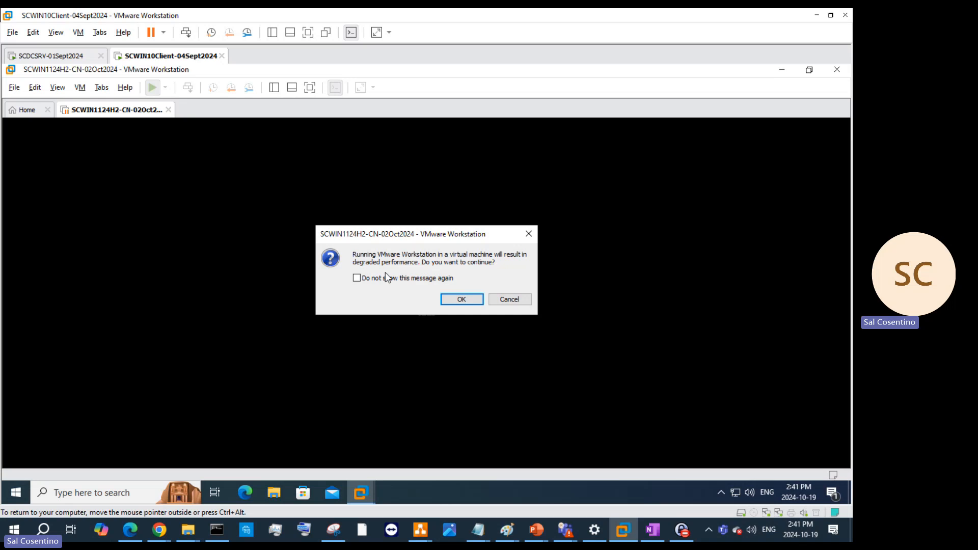
pyautogui.click(470, 301)
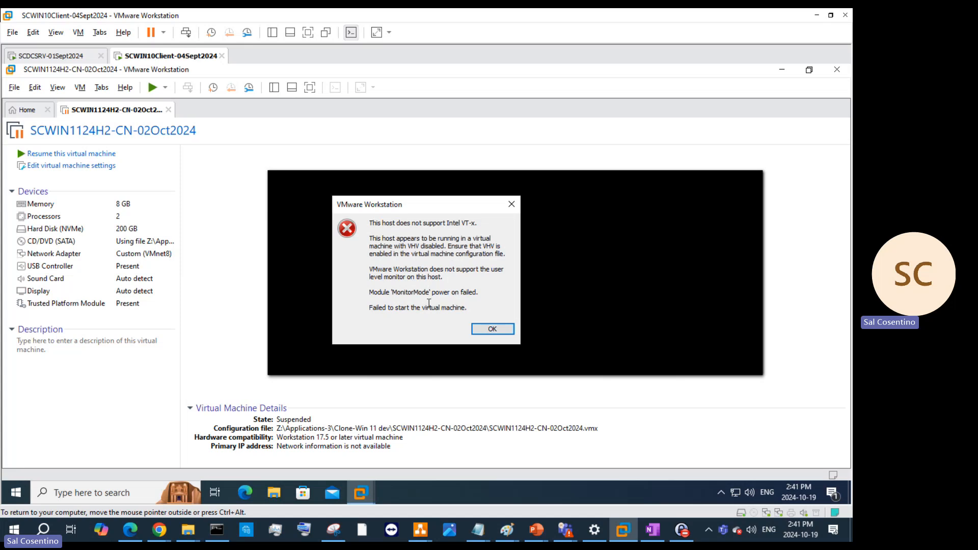
pyautogui.click(492, 330)
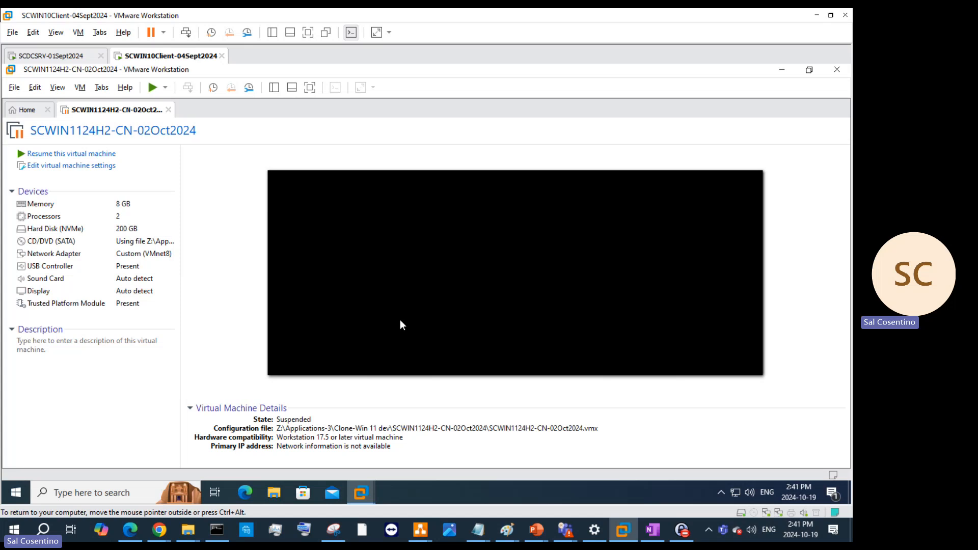
pyautogui.click(93, 155)
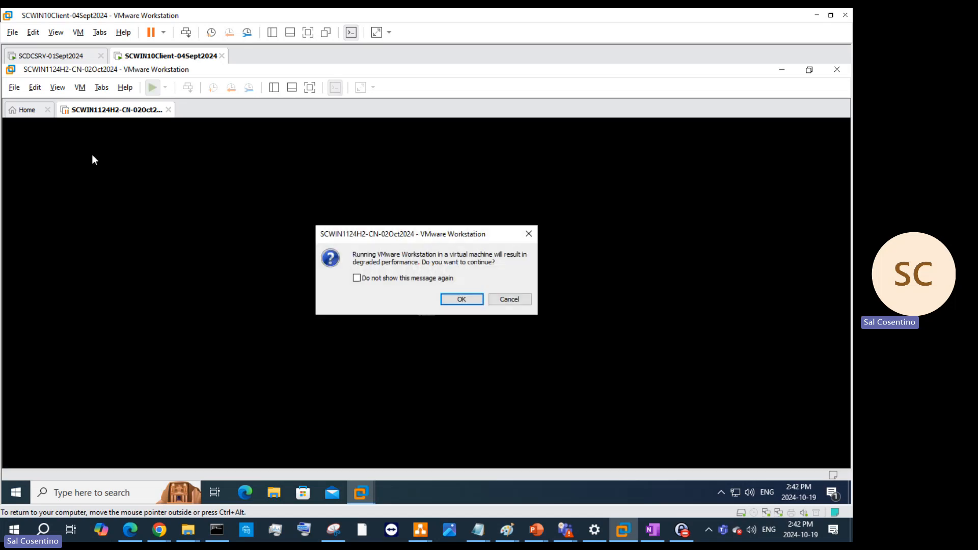
pyautogui.click(461, 301)
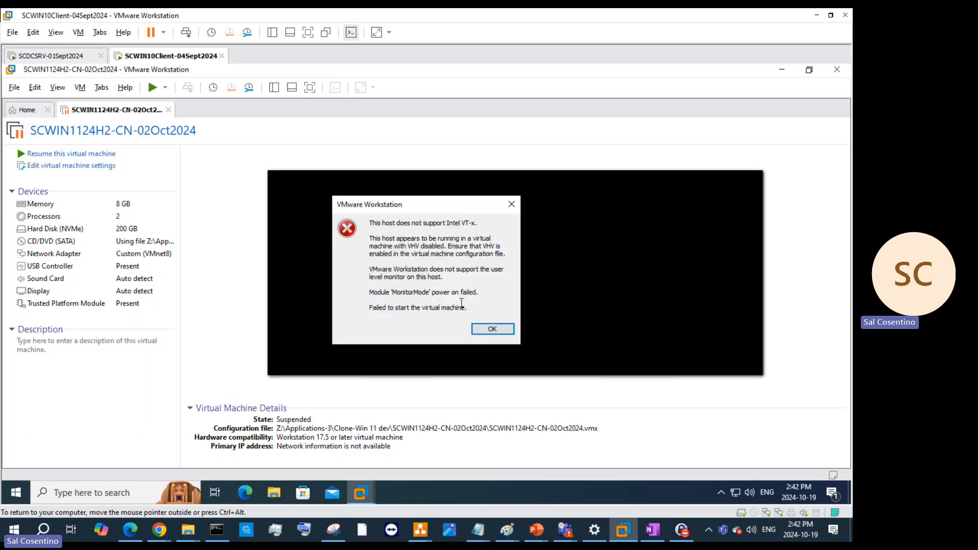
pyautogui.click(511, 205)
# Check the processor and virtualization engine settings of the SCWIN10Client-04Sept2024 virtual machine, leaving them unchanged
pyautogui.rightClick(199, 59)
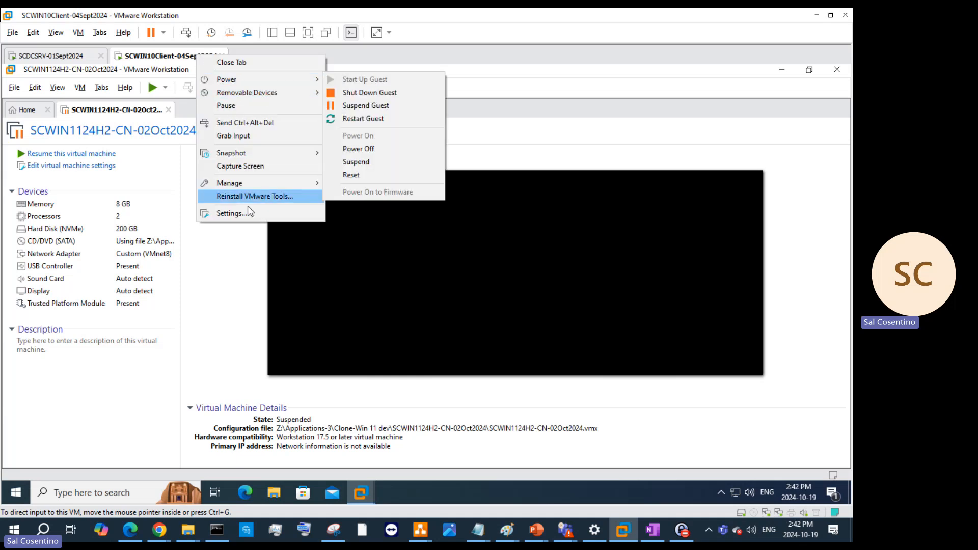
pyautogui.click(252, 215)
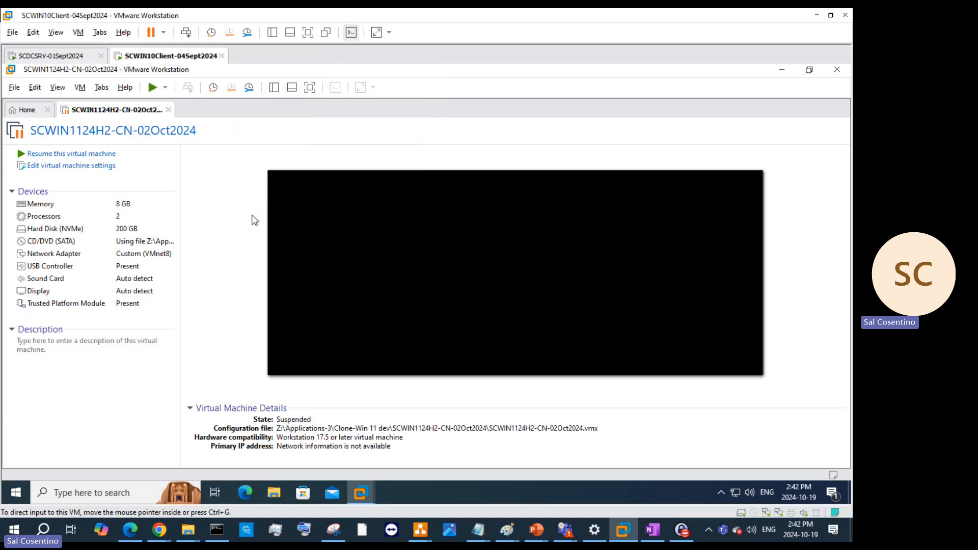
pyautogui.click(303, 116)
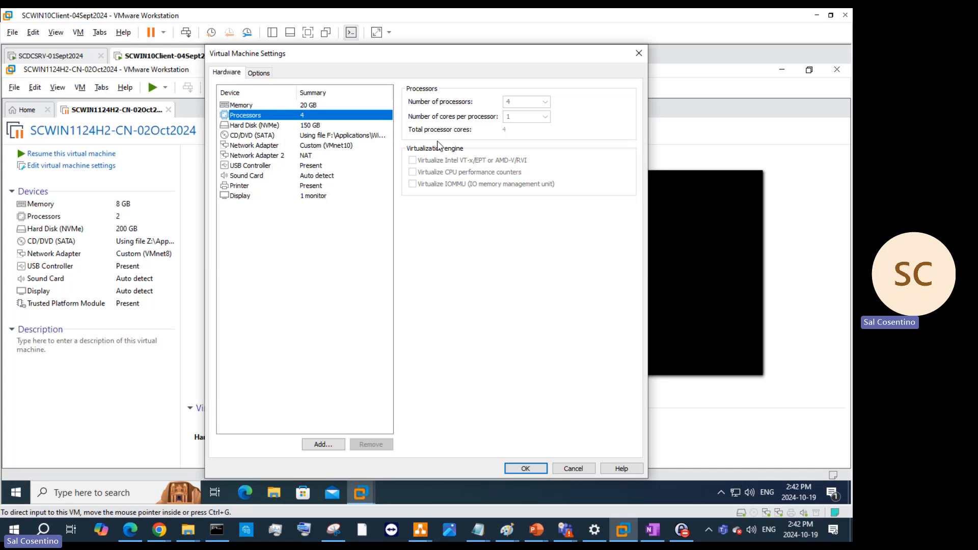
pyautogui.click(573, 468)
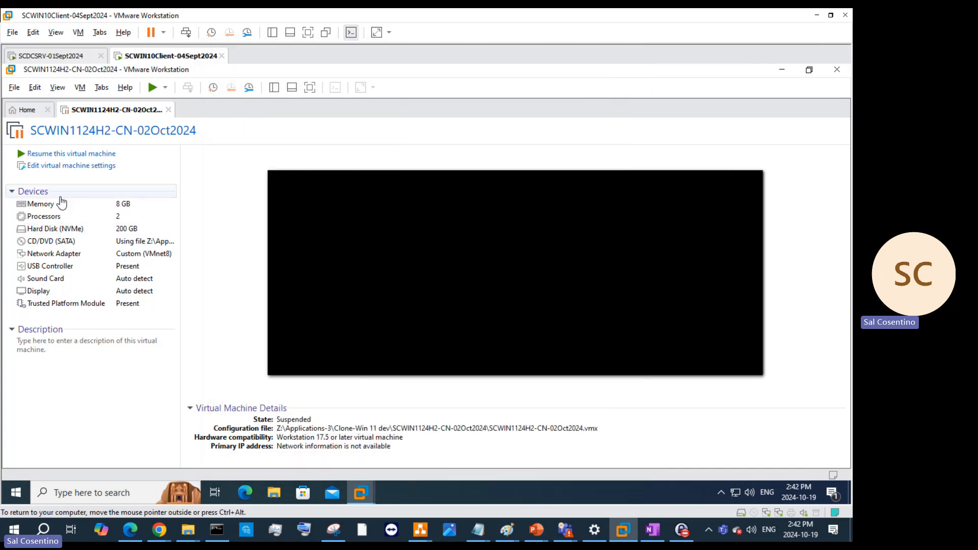
# Review the processor, hard disk, Trusted Platform Module and display settings of the nested SCWIN1124H2-CN-02Oct2024 virtual machine
pyautogui.click(79, 169)
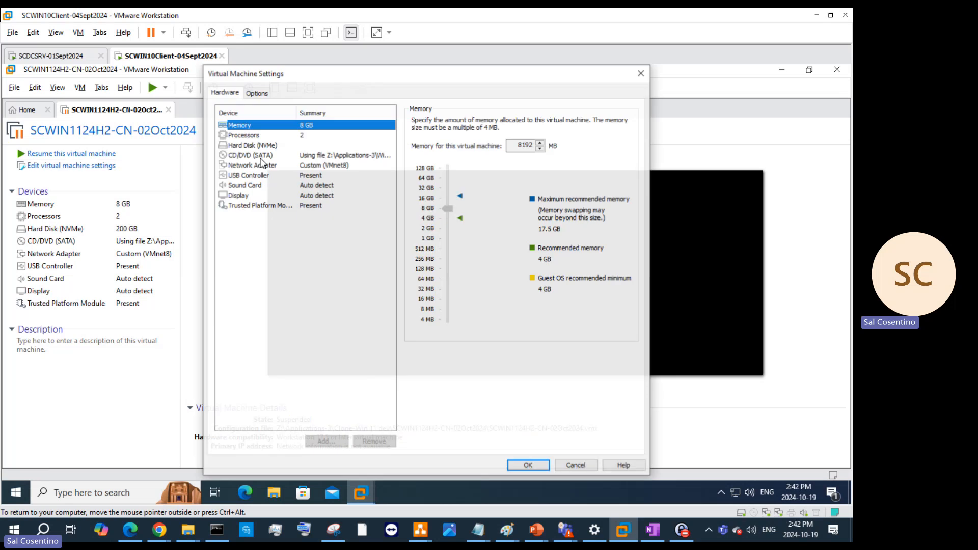
pyautogui.click(302, 136)
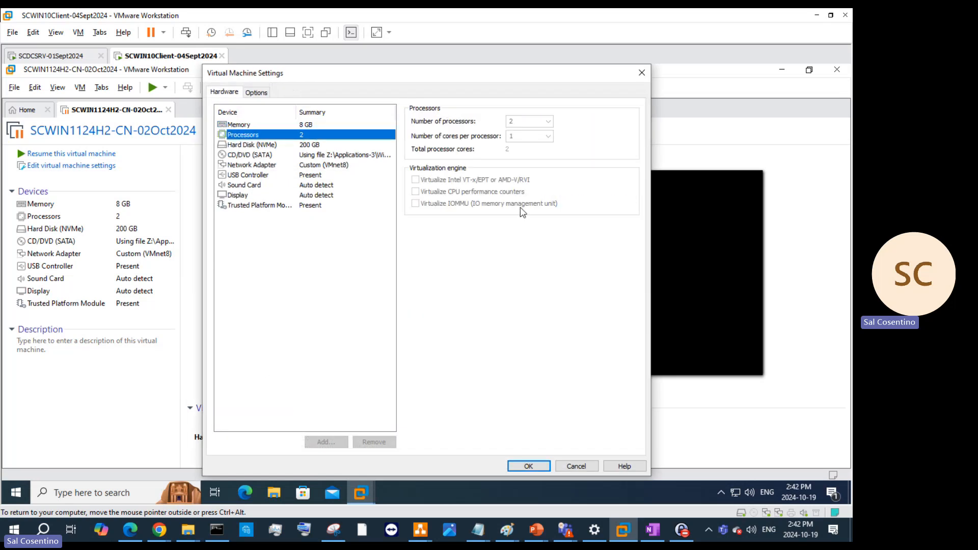
pyautogui.click(304, 145)
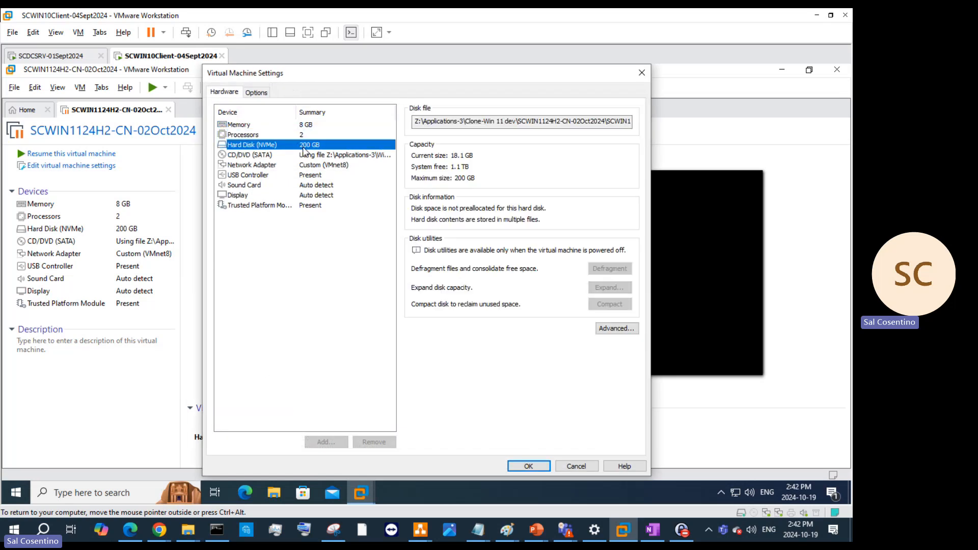
pyautogui.click(269, 207)
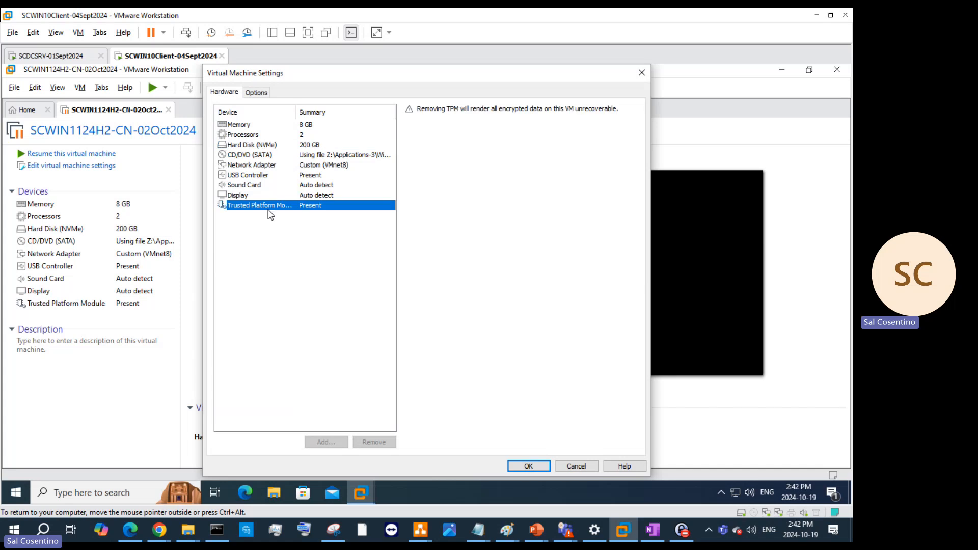
pyautogui.click(263, 194)
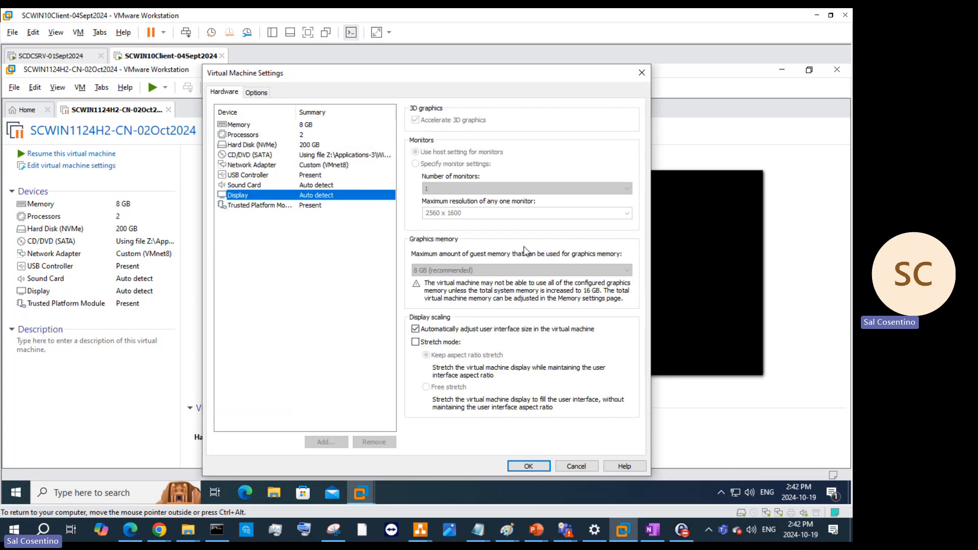
pyautogui.click(577, 466)
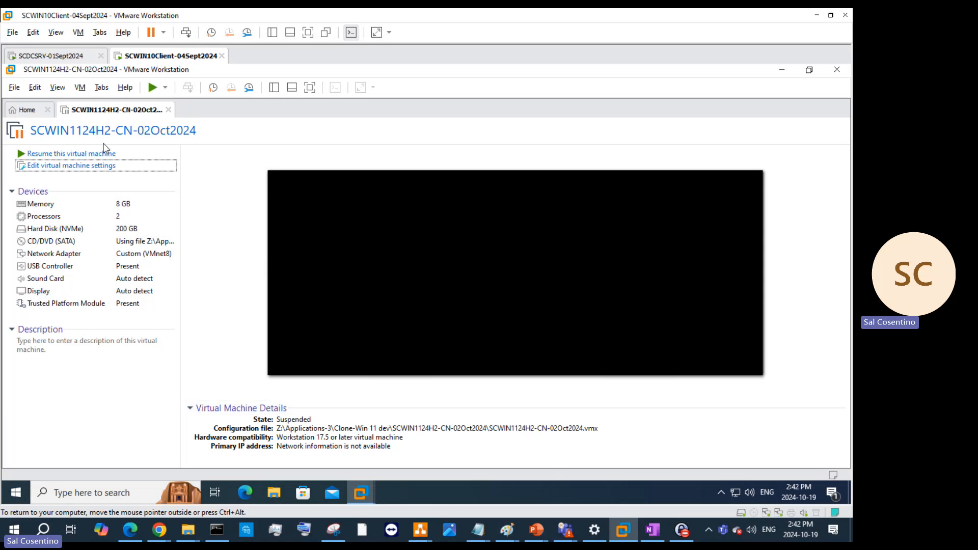
# Show the nested Workstation's virtual machine library, open the DeveloperWIN11-Template entry and return to SCWIN1124H2-CN-02Oct2024
pyautogui.click(26, 111)
pyautogui.click(107, 113)
pyautogui.click(17, 116)
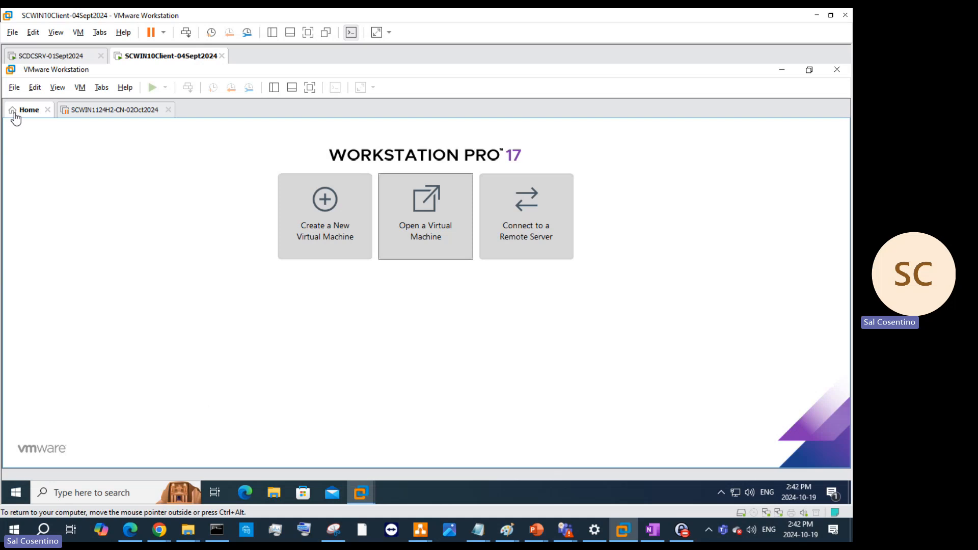
pyautogui.click(94, 115)
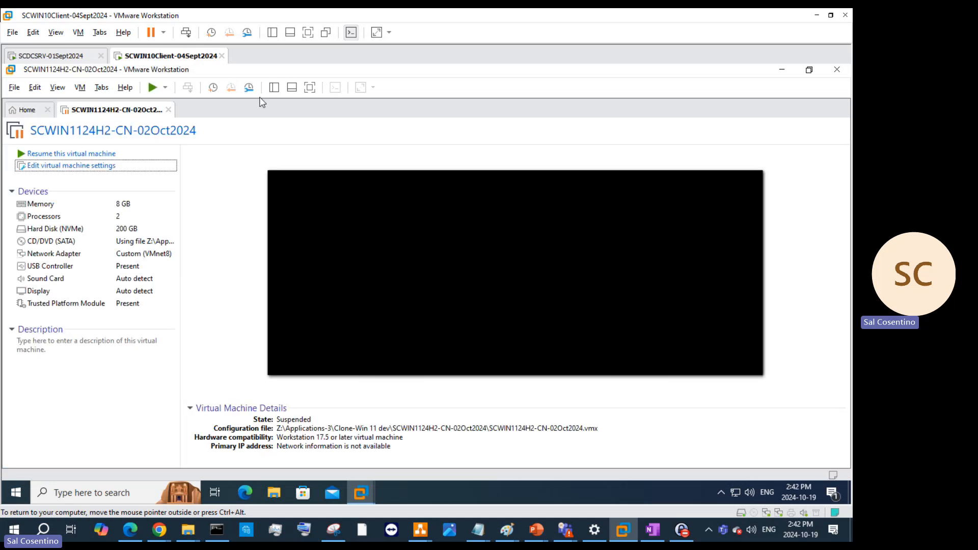
pyautogui.click(274, 87)
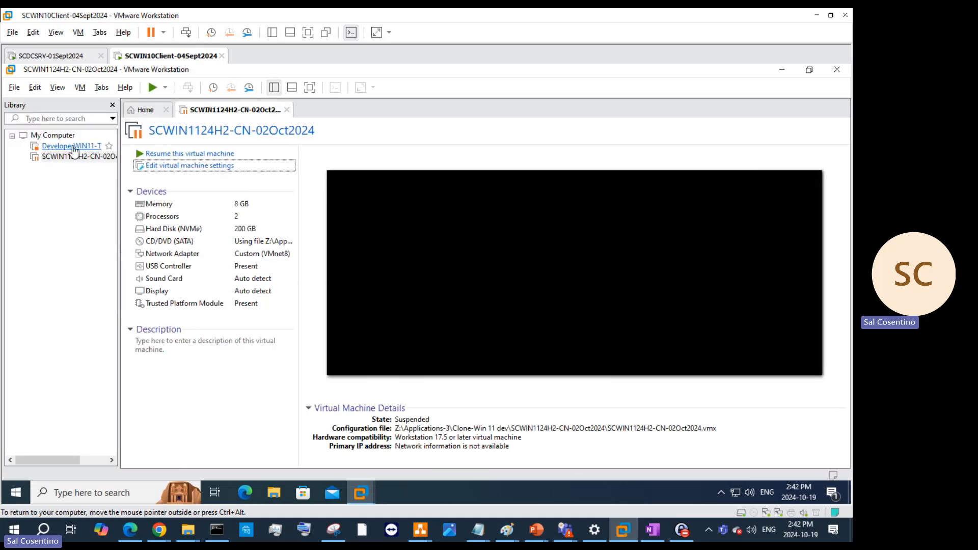
pyautogui.click(71, 146)
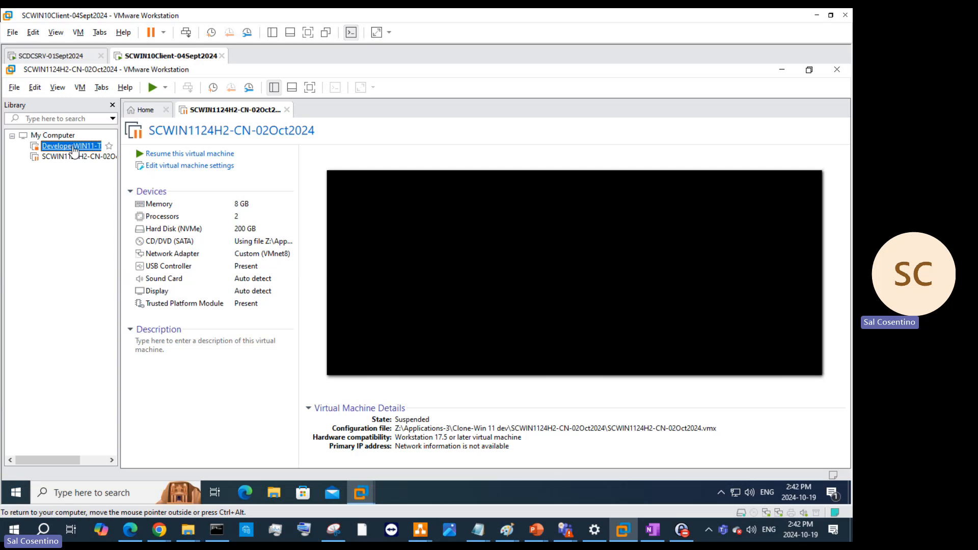
pyautogui.click(70, 157)
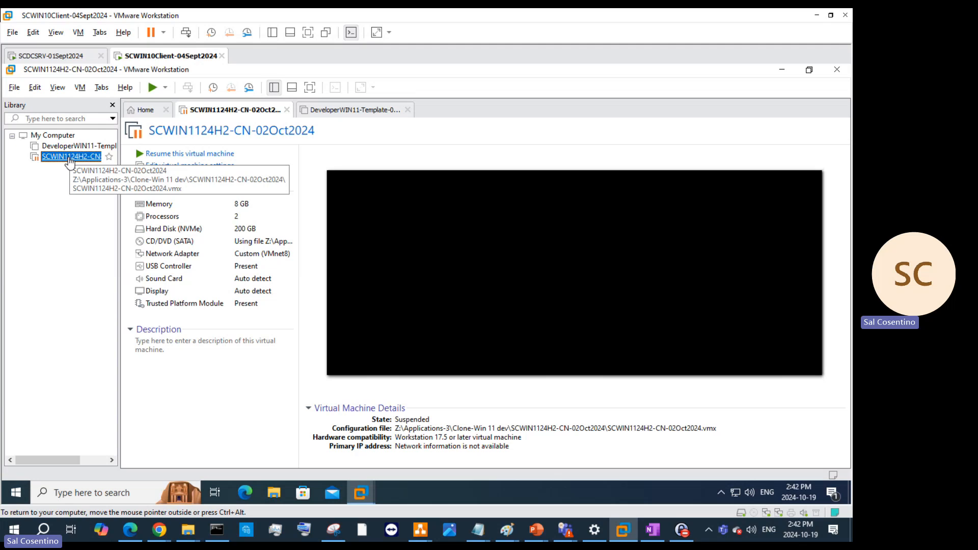
pyautogui.rightClick(70, 159)
pyautogui.click(62, 162)
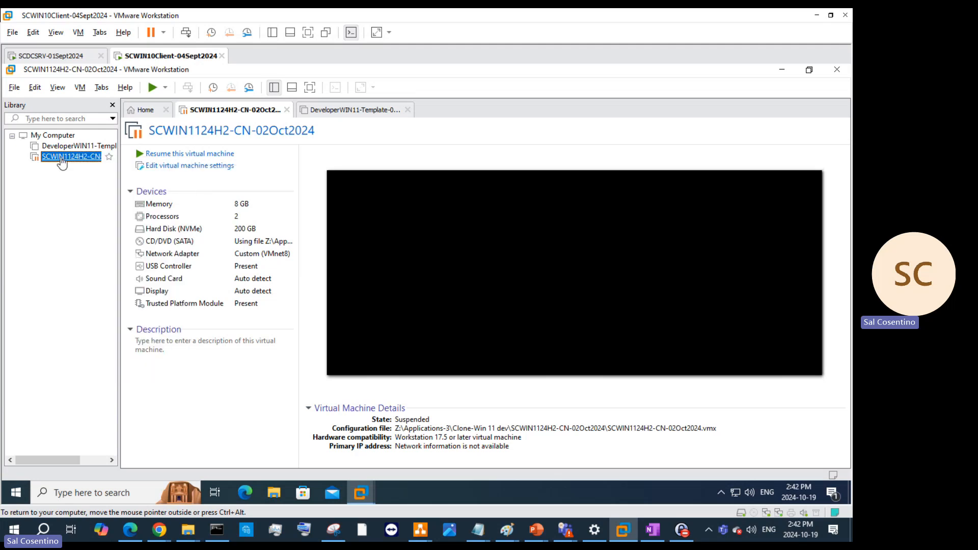
# Recheck the memory and CD/DVD settings of the nested SCWIN1124H2-CN-02Oct2024 virtual machine
pyautogui.click(177, 166)
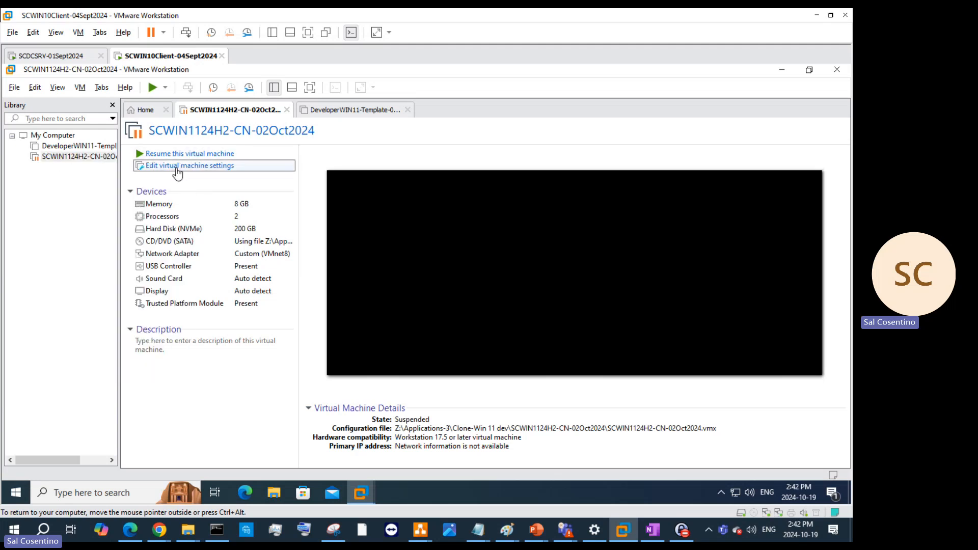
pyautogui.click(266, 167)
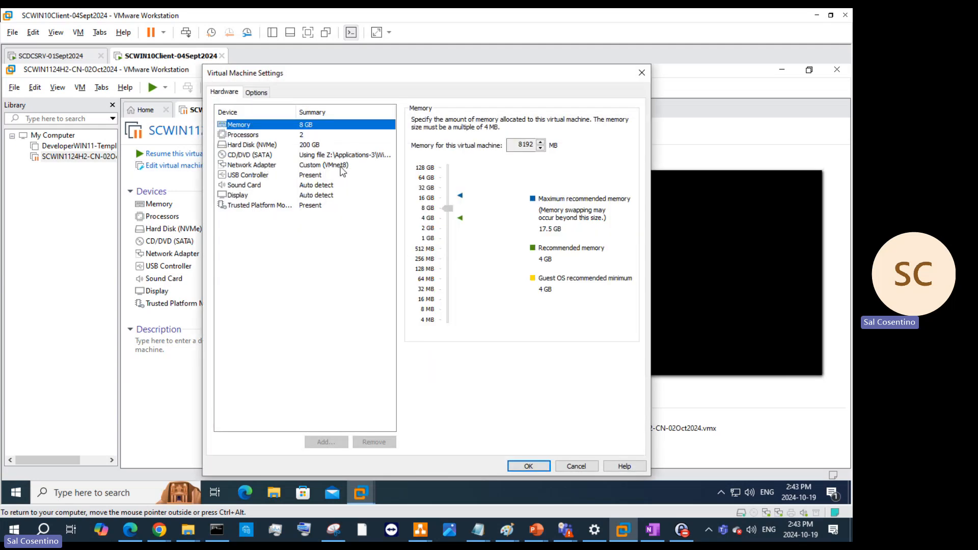
pyautogui.click(337, 156)
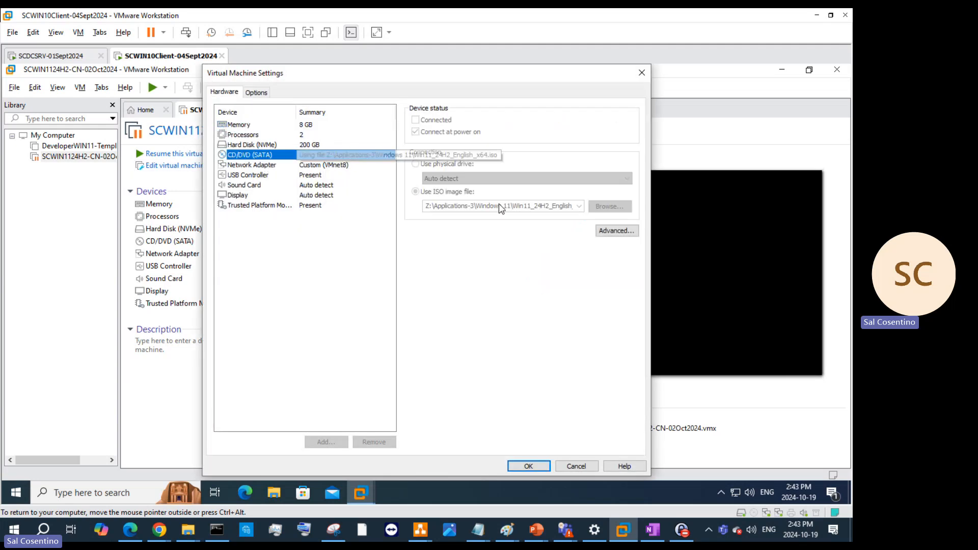
pyautogui.click(297, 125)
pyautogui.click(642, 73)
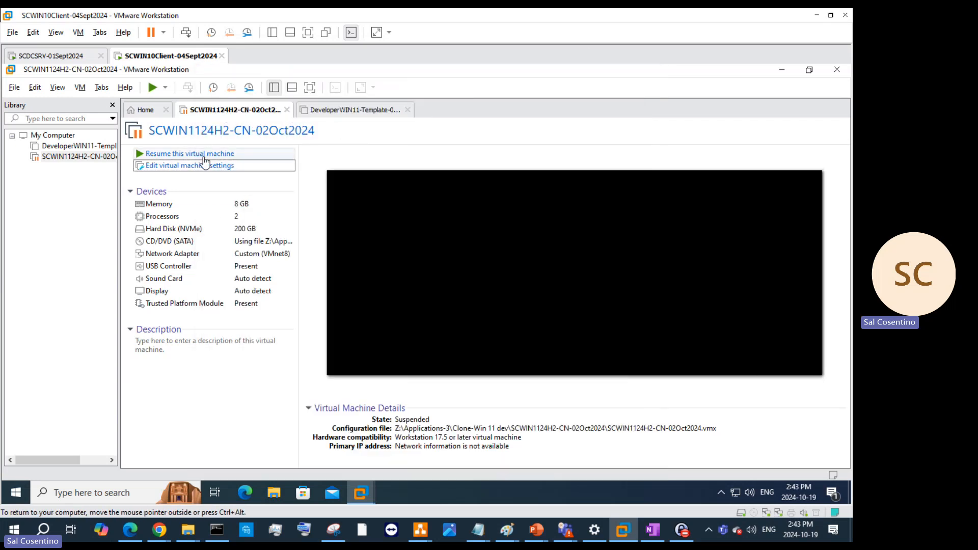
# Try again to resume SCWIN1124H2-CN-02Oct2024, accepting the degraded performance, and highlight the VHV line in the error message
pyautogui.rightClick(236, 109)
pyautogui.moveTo(265, 134)
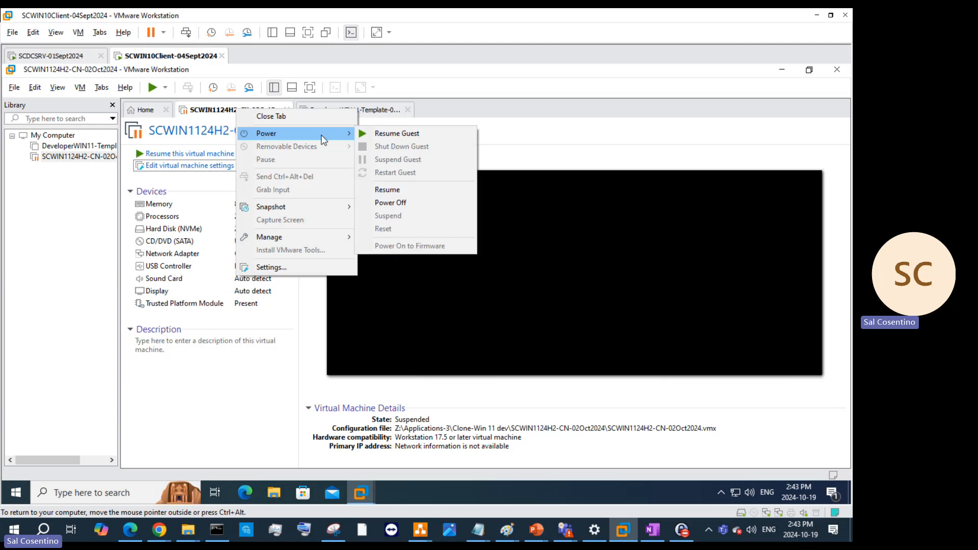
pyautogui.click(398, 135)
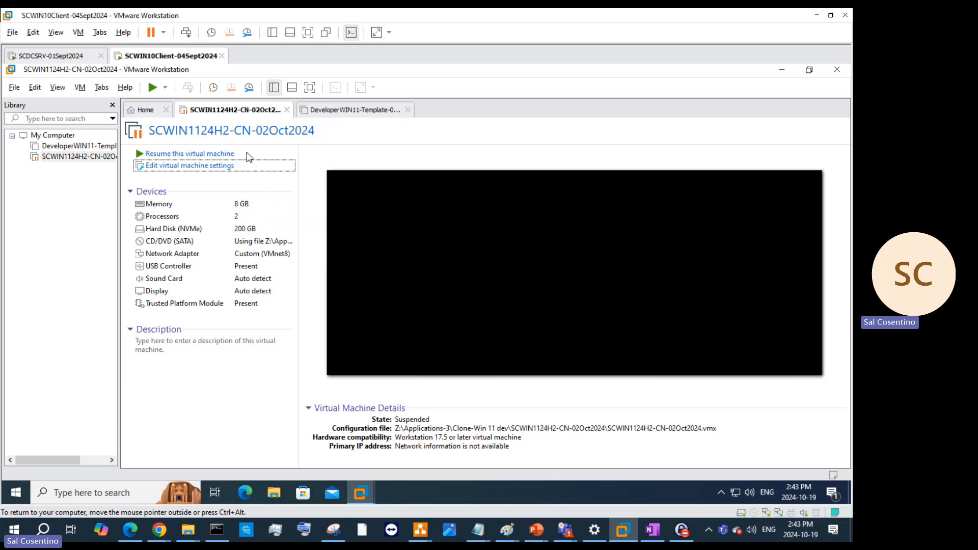
pyautogui.click(229, 157)
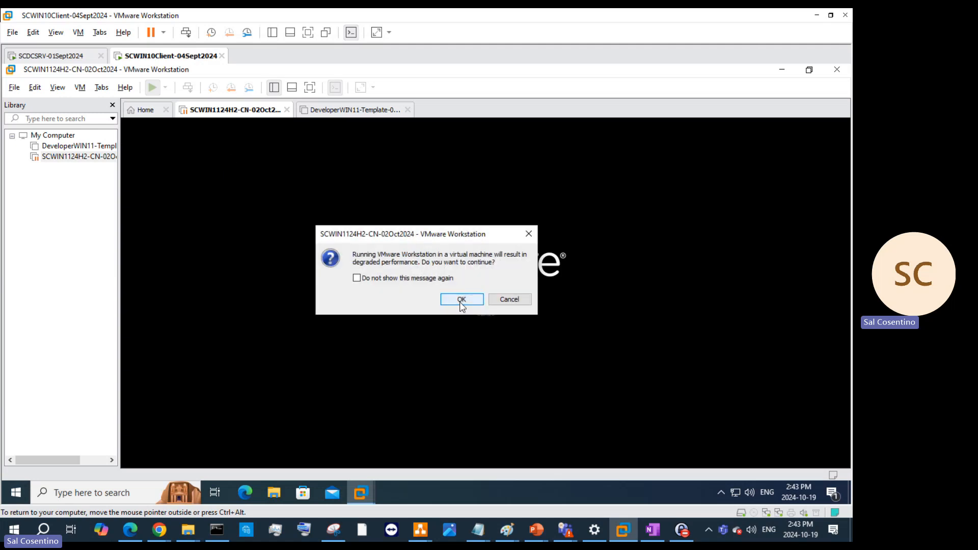
pyautogui.click(461, 301)
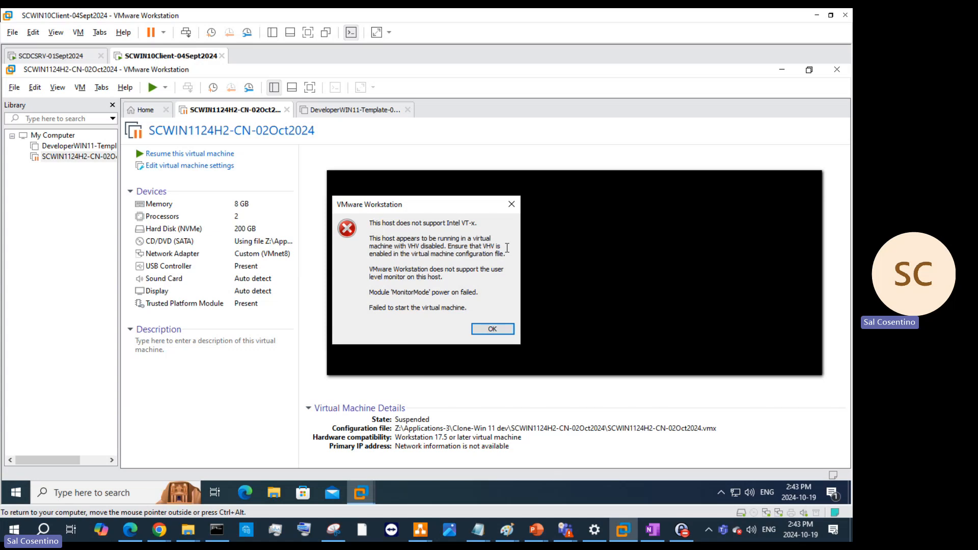
pyautogui.moveTo(508, 248); pyautogui.dragTo(353, 249)
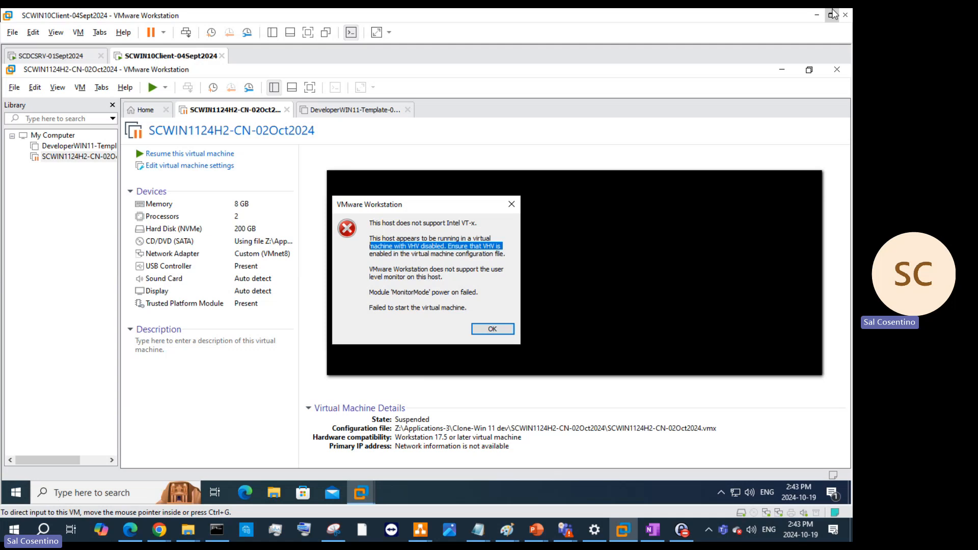
# Open the recent file SCWIN1124H2-CN-02Oct2024.vmx in Notepad from File Explorer and maximize its window
pyautogui.click(273, 494)
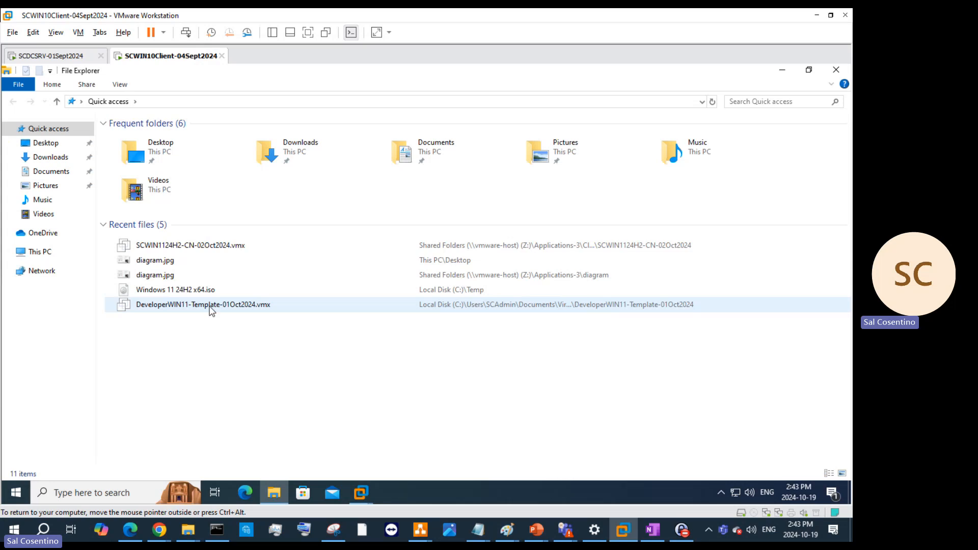
pyautogui.click(213, 252)
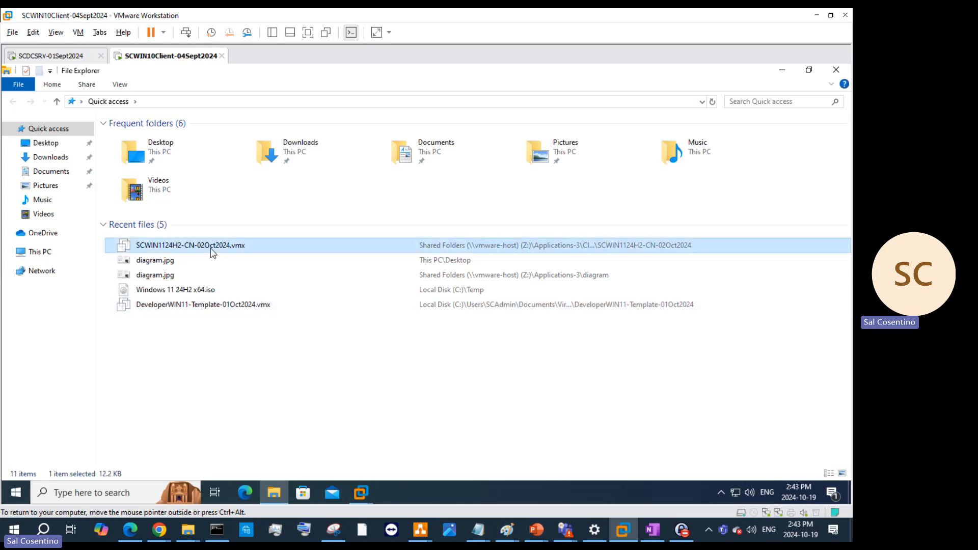
pyautogui.rightClick(210, 247)
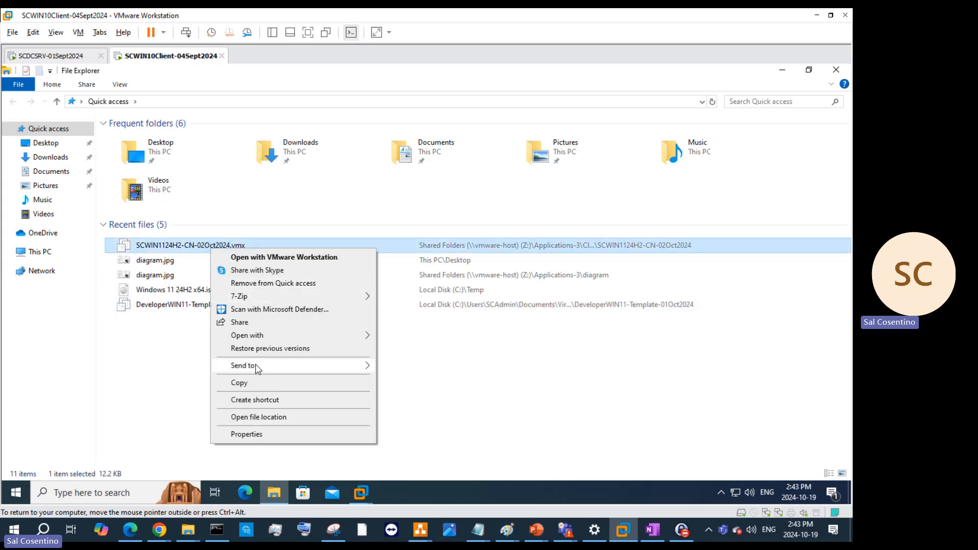
pyautogui.moveTo(261, 341)
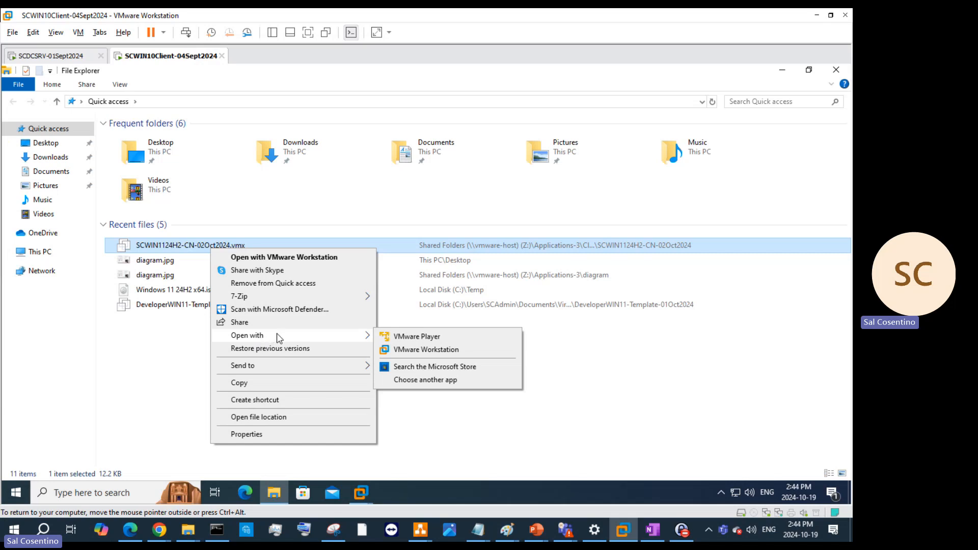
pyautogui.click(454, 382)
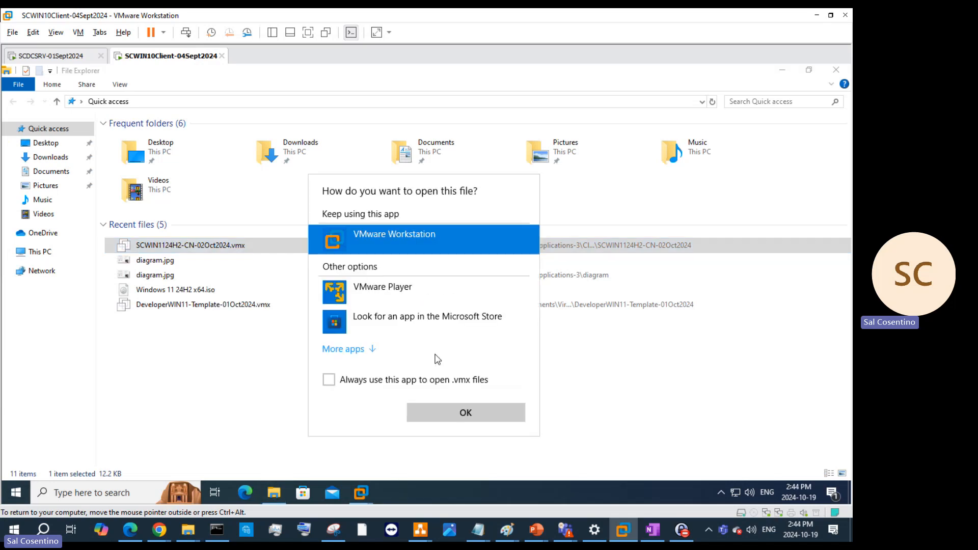
pyautogui.click(371, 351)
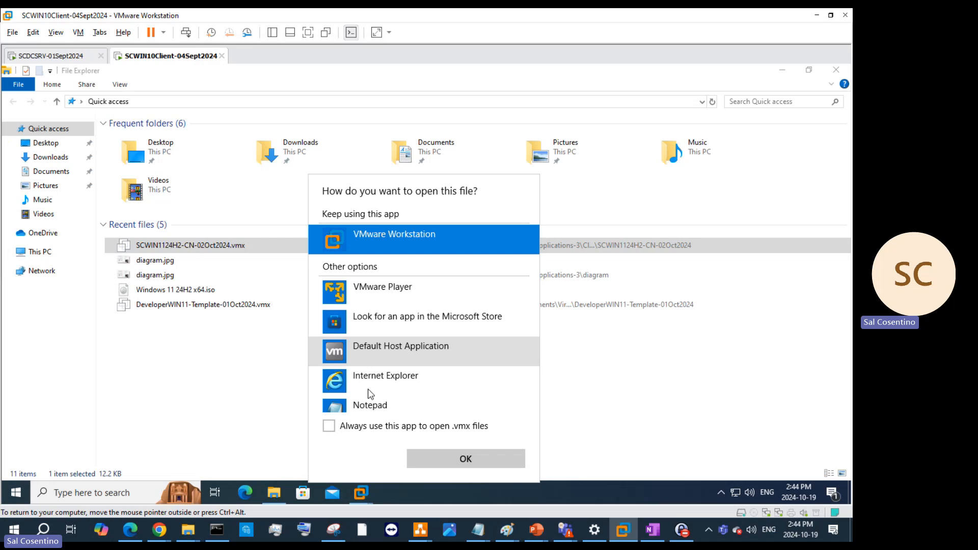
pyautogui.click(373, 412)
pyautogui.click(454, 459)
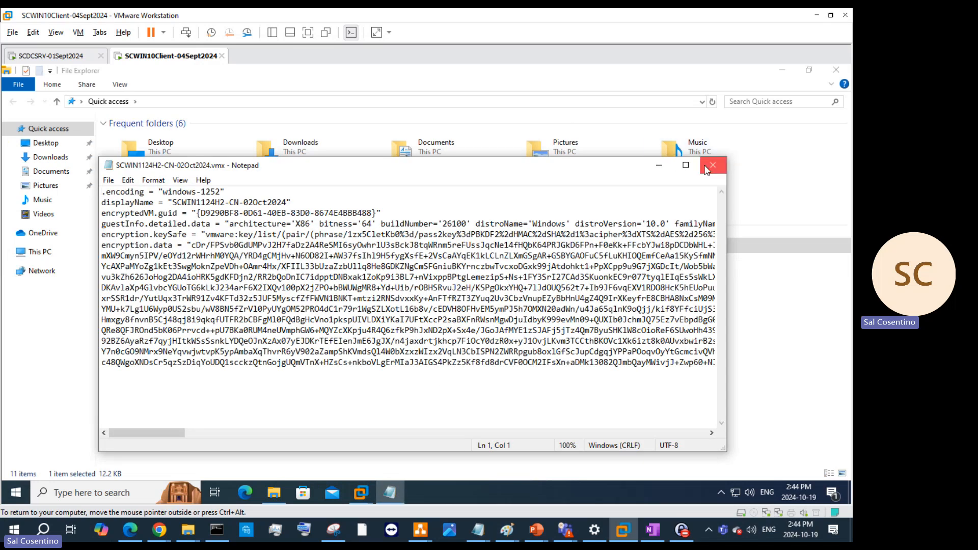
pyautogui.click(686, 166)
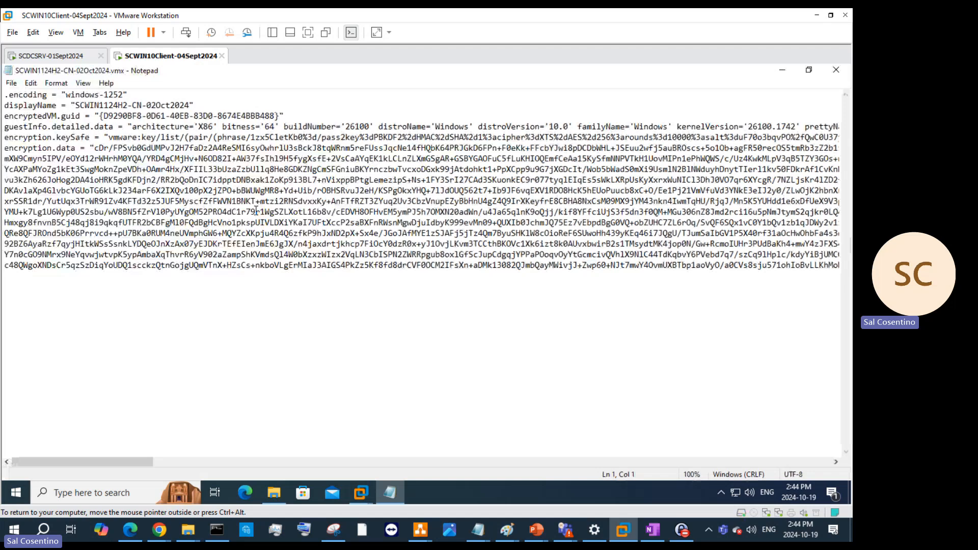
# Add the line vhv.enable = "true" at the end of the SCWIN1124H2-CN-02Oct2024.vmx configuration file
pyautogui.click(50, 285)
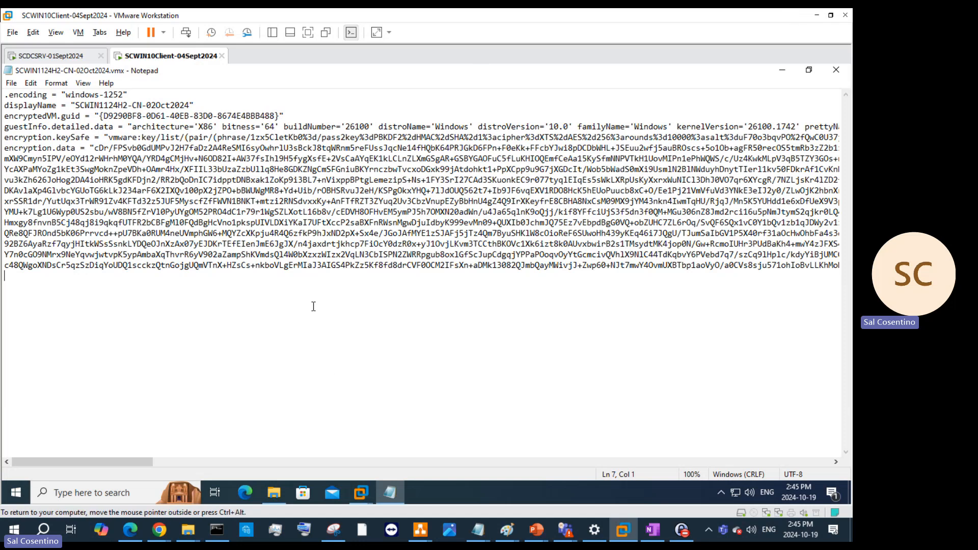
pyautogui.write('enable')
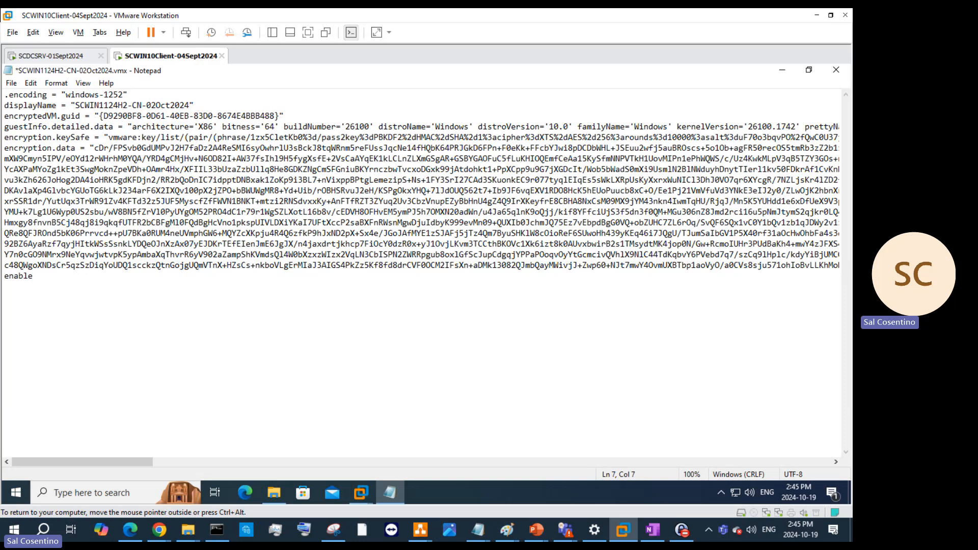
pyautogui.press('BackSpace')
pyautogui.press('BackSpace')
pyautogui.press('BackSpace')
pyautogui.press('BackSpace')
pyautogui.press('BackSpace')
pyautogui.press('BackSpace')
pyautogui.write('vhv.enable = "true"')
# Save the edited SCWIN1124H2-CN-02Oct2024.vmx, minimize Notepad, open the file in VMware Workstation and dismiss the VHV error
pyautogui.click(18, 84)
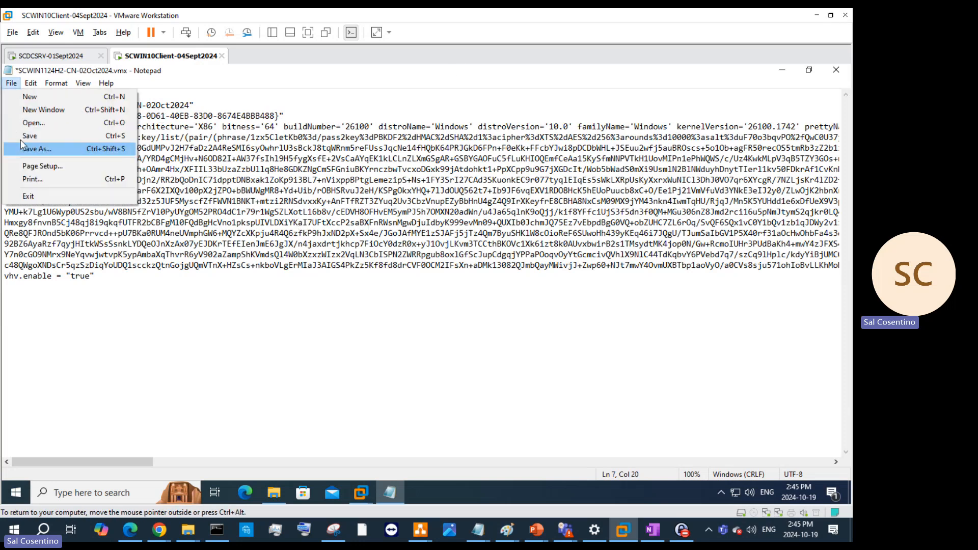
pyautogui.click(21, 139)
pyautogui.click(782, 71)
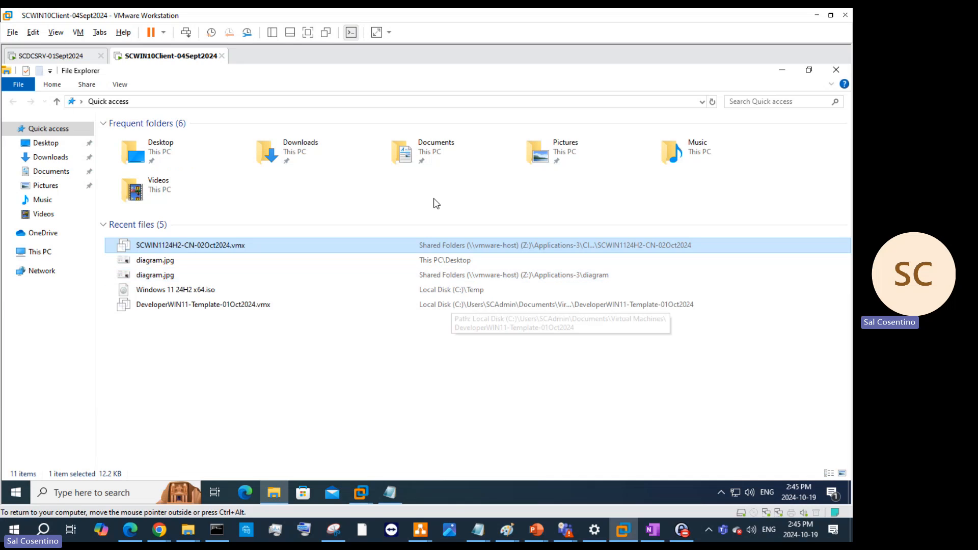
pyautogui.doubleClick(247, 246)
pyautogui.click(475, 331)
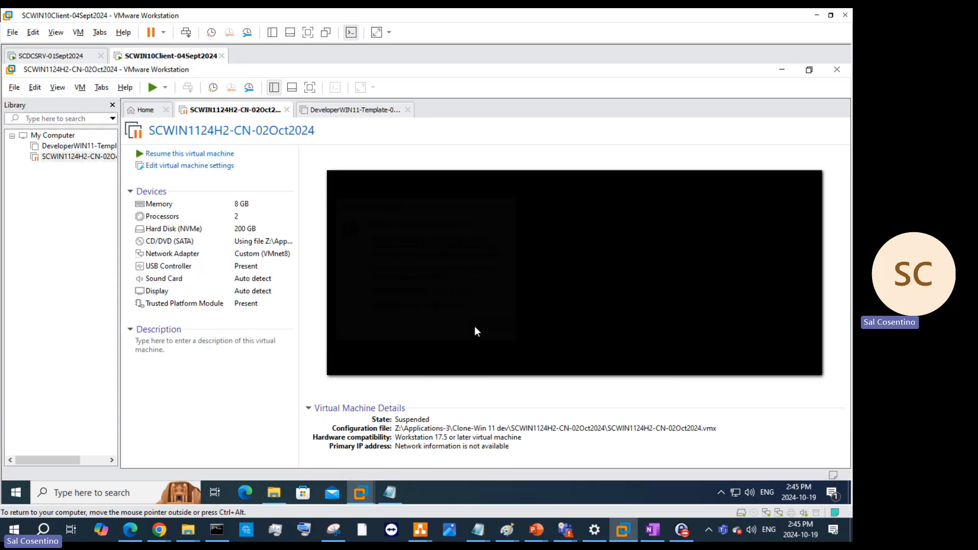
# Retry resuming the nested SCWIN1124H2-CN-02Oct2024 virtual machine, accepting the degraded performance, and dismiss the resulting error
pyautogui.rightClick(241, 111)
pyautogui.click(222, 157)
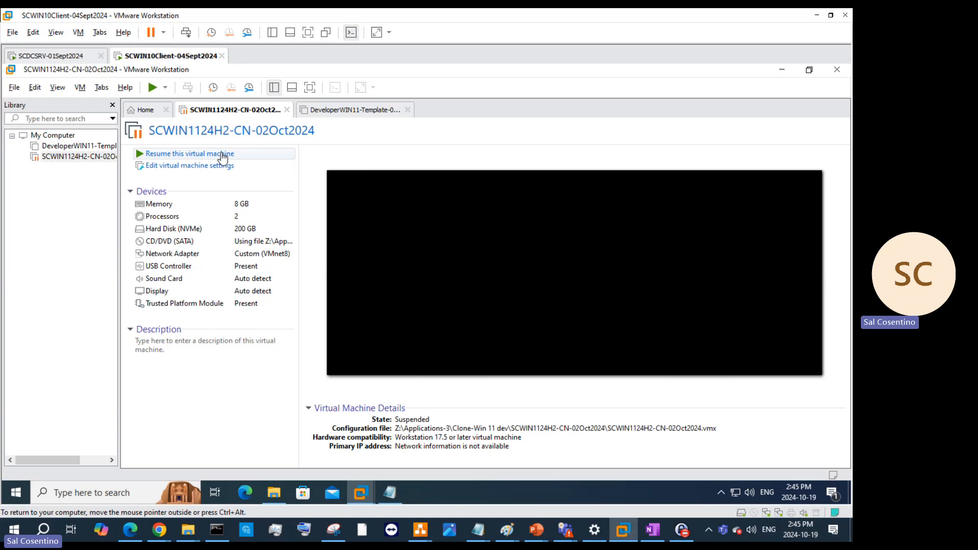
pyautogui.click(223, 155)
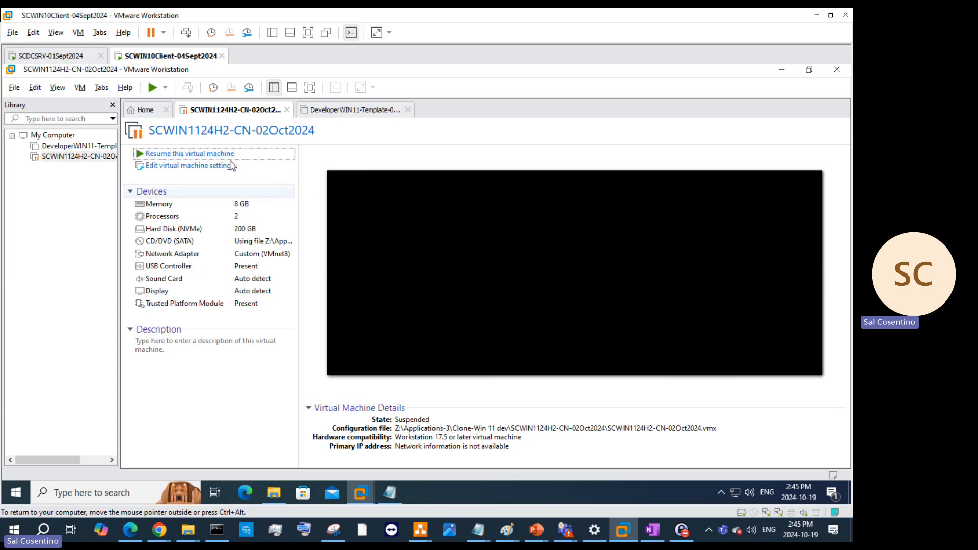
pyautogui.click(461, 300)
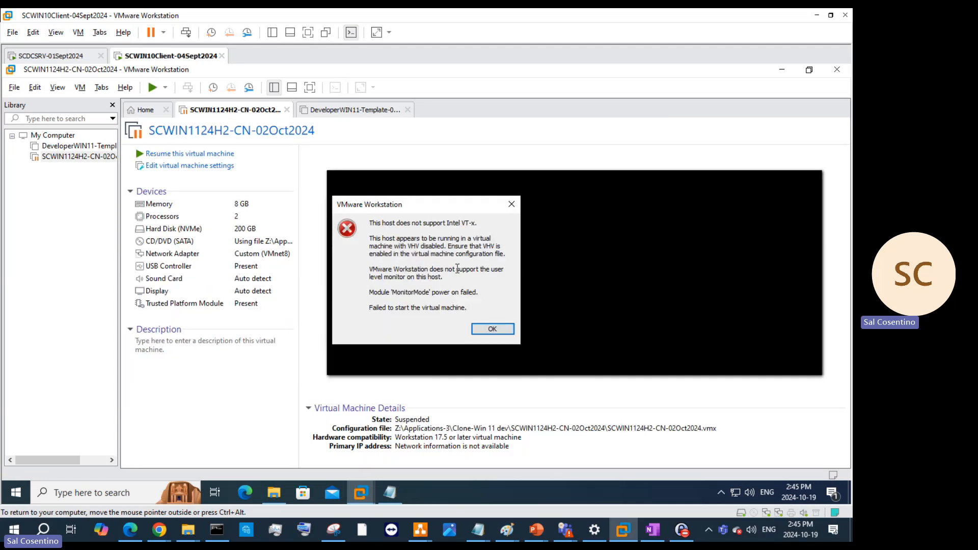
pyautogui.click(492, 332)
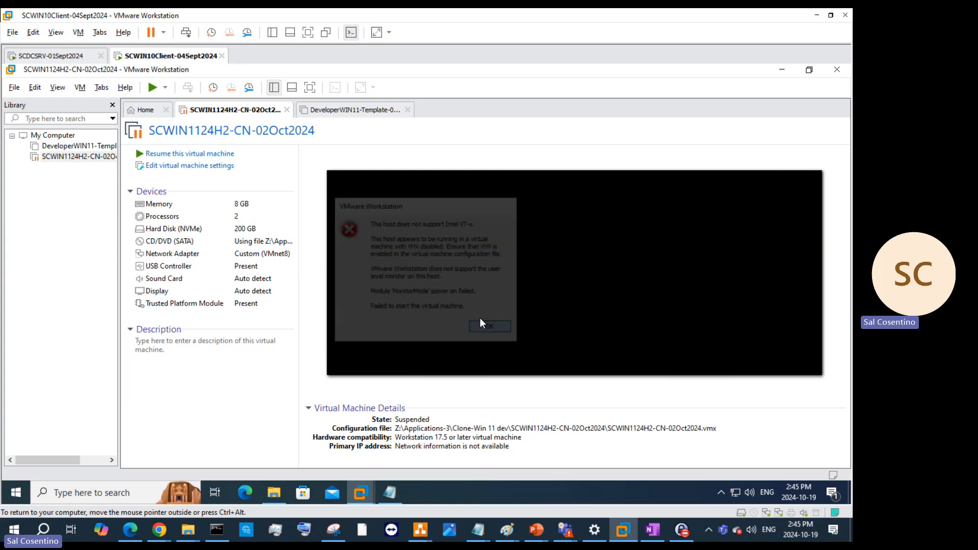
# Power off SCWIN1124H2-CN-02Oct2024, discarding its suspended state, and try to power it on with degraded performance accepted
pyautogui.rightClick(230, 112)
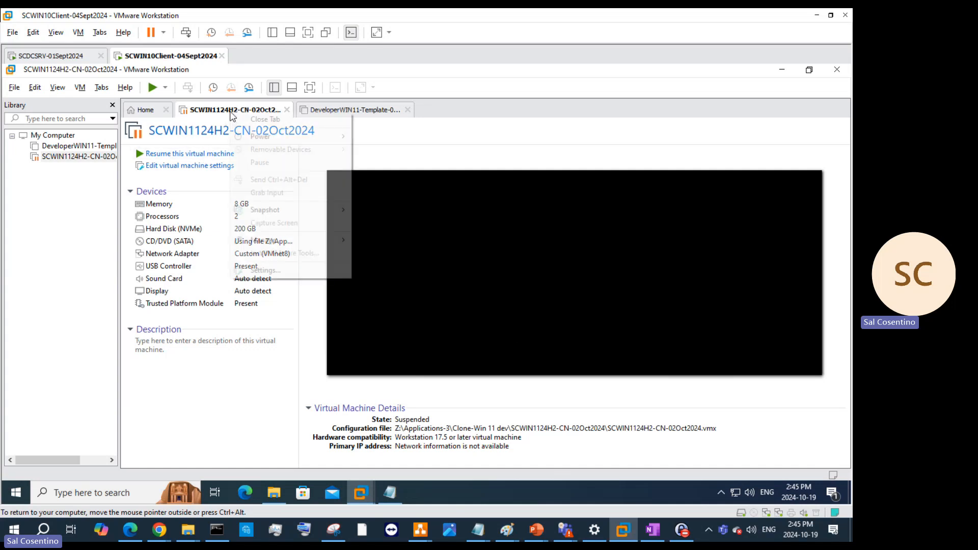
pyautogui.moveTo(283, 135)
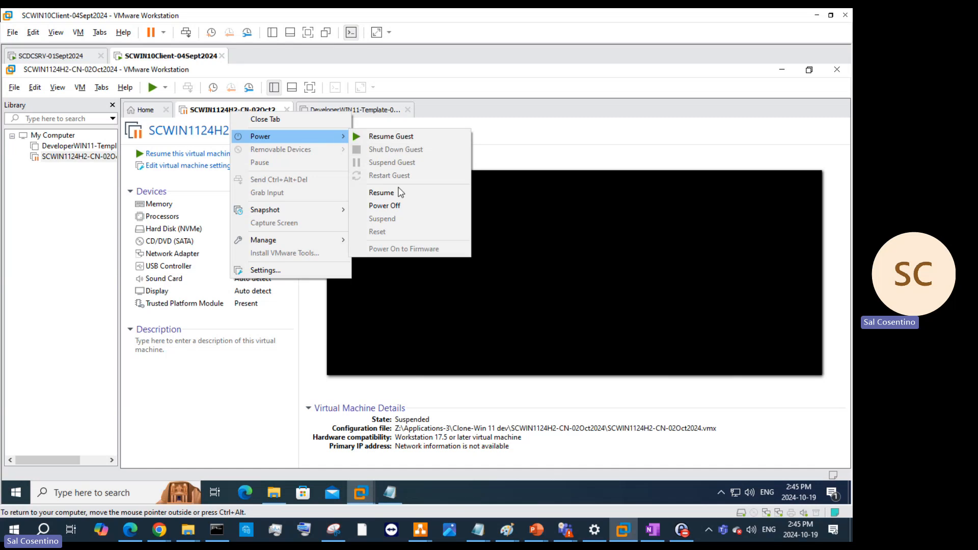
pyautogui.click(399, 205)
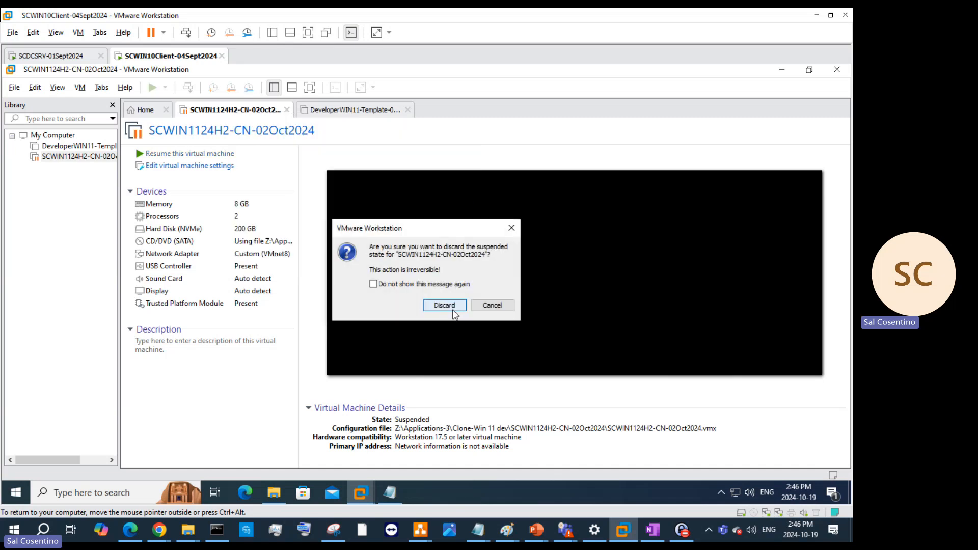
pyautogui.click(452, 308)
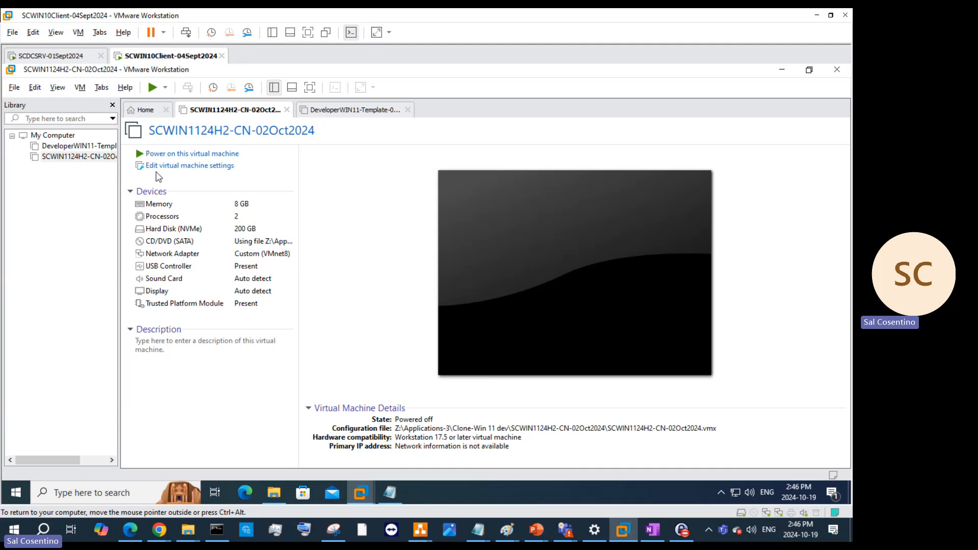
pyautogui.click(180, 154)
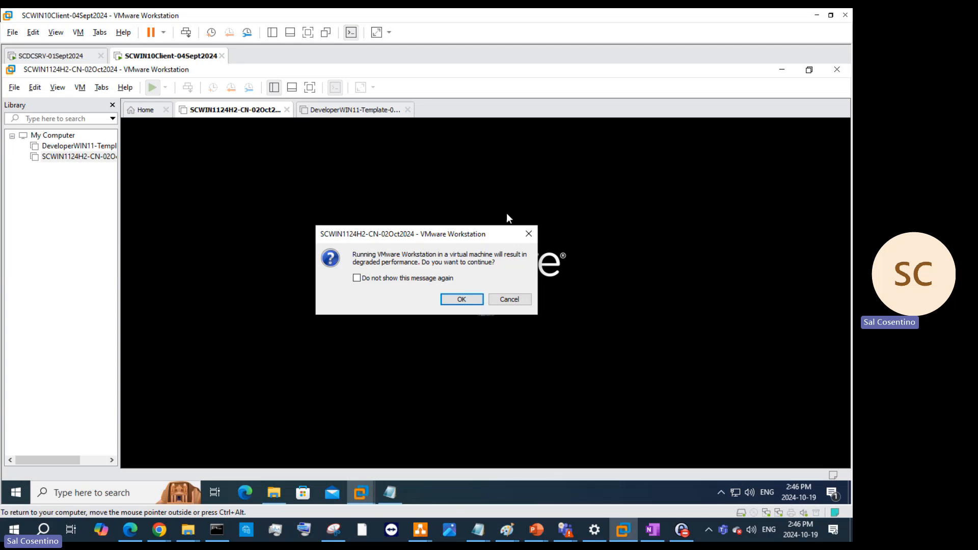
pyautogui.click(462, 301)
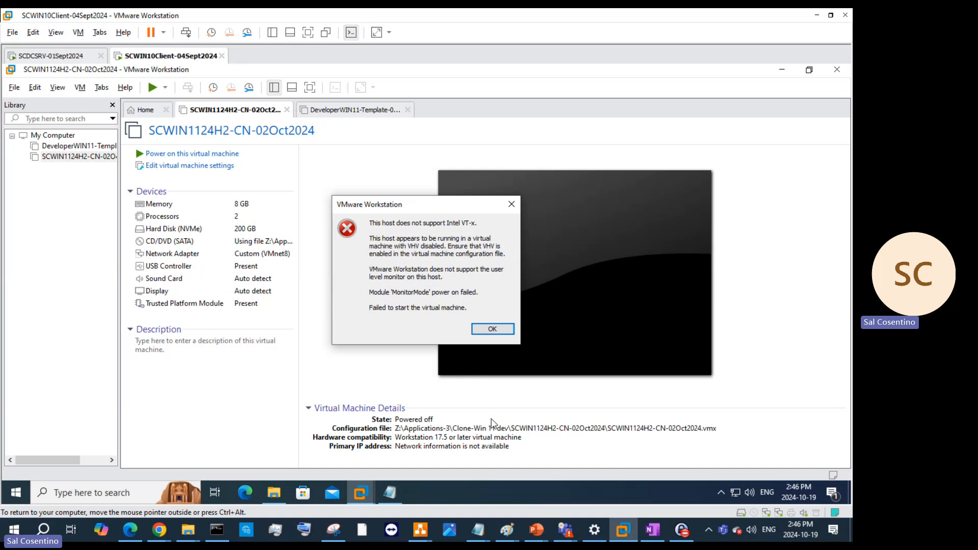
# Browse File Explorer to Z:\Applications-3\Clone-Win 11 dev\SCWIN1124H2-CN-02Oct2024 and restore the window to a smaller size
pyautogui.click(269, 493)
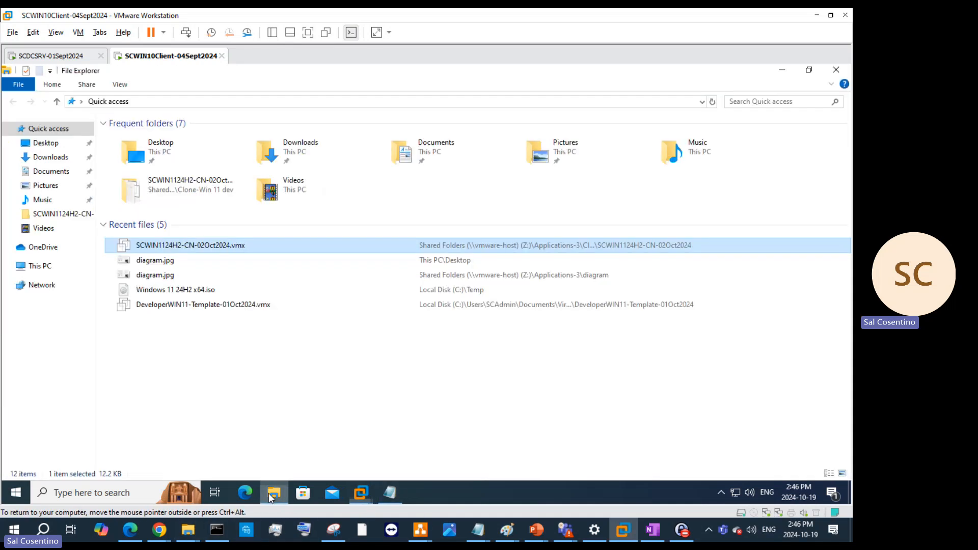
pyautogui.click(46, 267)
pyautogui.doubleClick(175, 280)
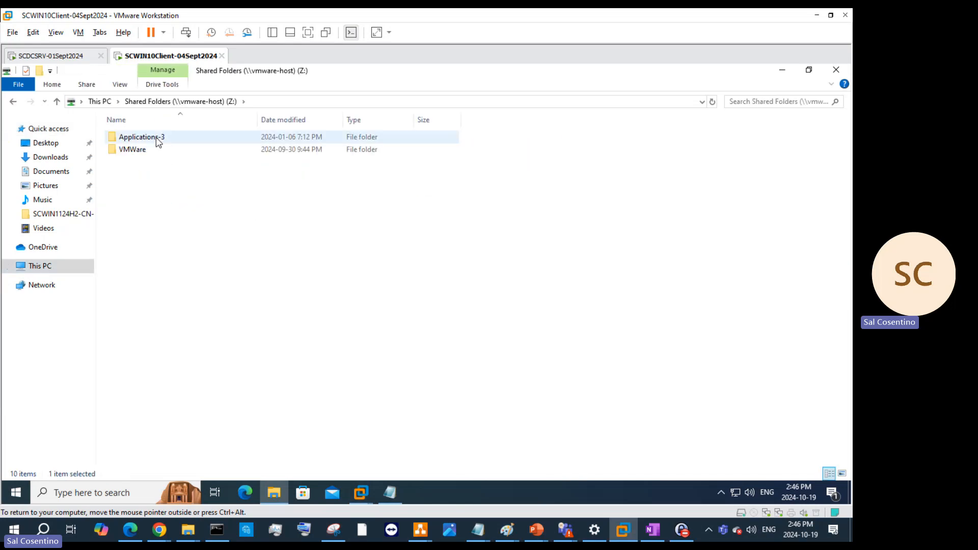
pyautogui.click(160, 139)
pyautogui.doubleClick(160, 139)
pyautogui.doubleClick(147, 249)
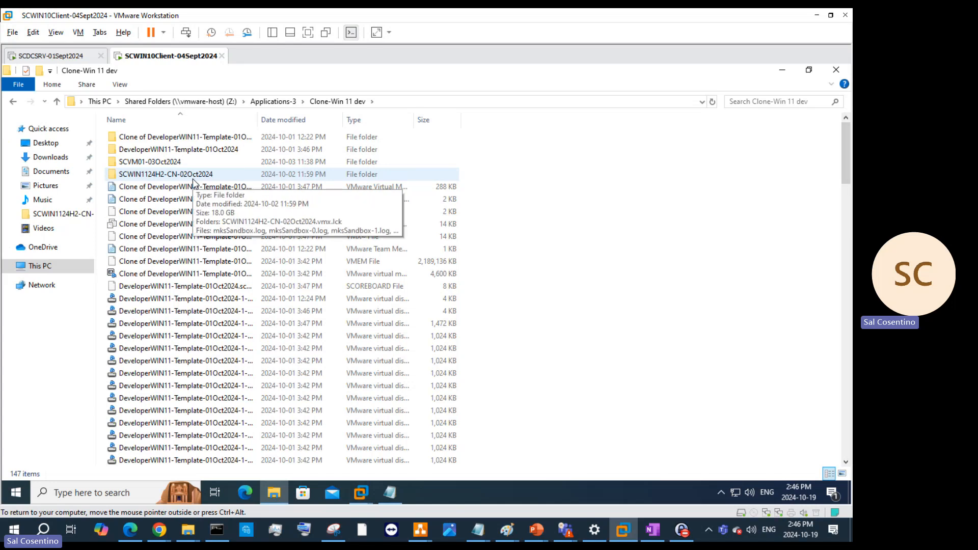
pyautogui.click(193, 178)
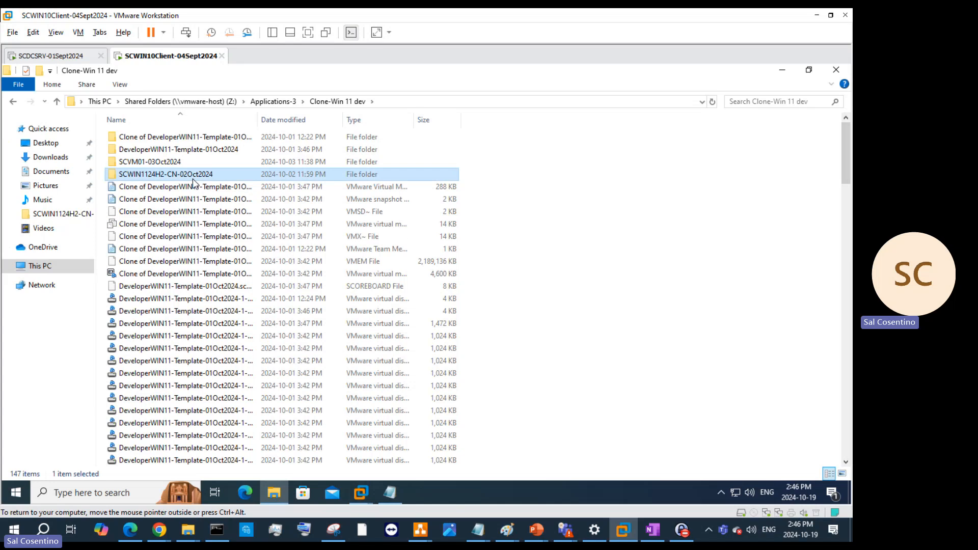
pyautogui.doubleClick(194, 179)
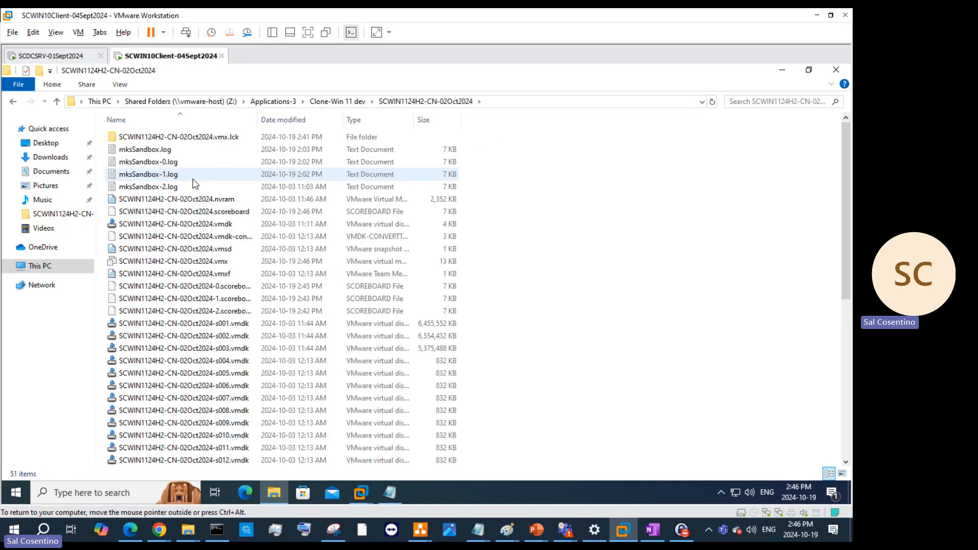
pyautogui.click(809, 69)
pyautogui.moveTo(621, 89); pyautogui.dragTo(611, 167)
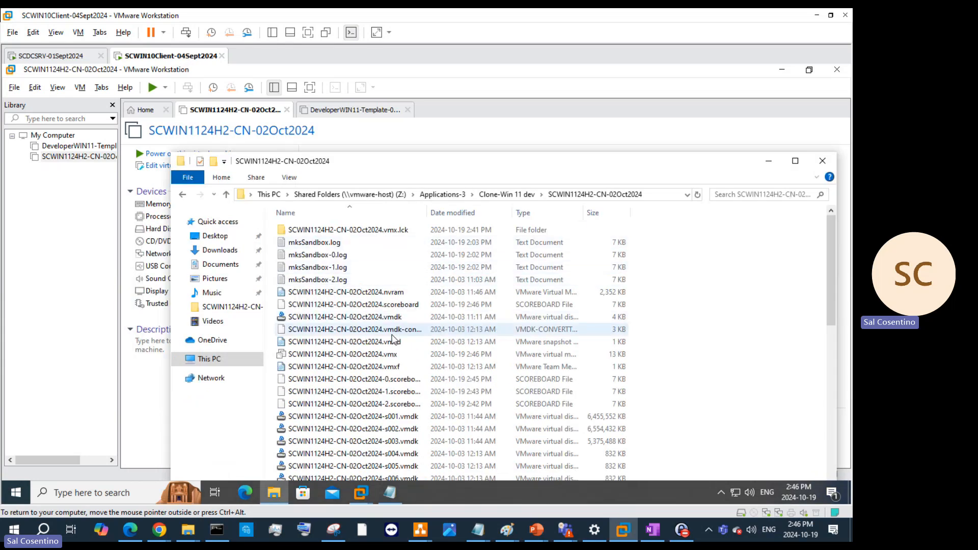
# Open SCWIN1124H2-CN-02Oct2024.vmx from this folder in a maximized Notepad window and turn on Word Wrap
pyautogui.click(386, 356)
pyautogui.rightClick(386, 355)
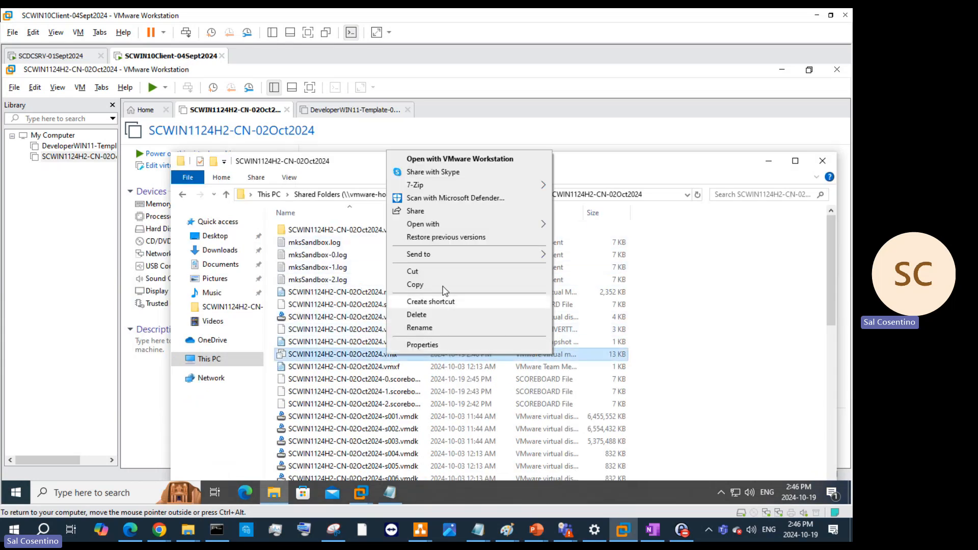
pyautogui.moveTo(476, 225)
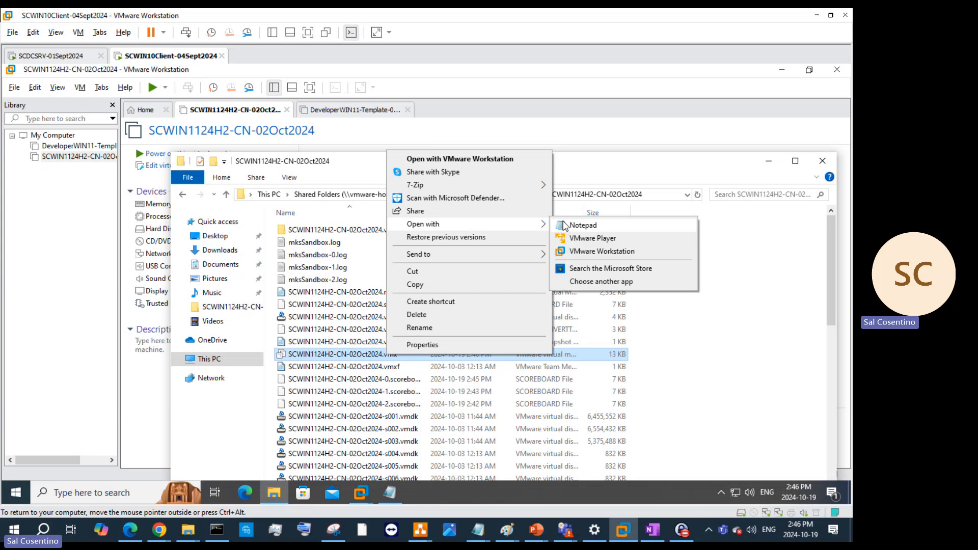
pyautogui.click(585, 226)
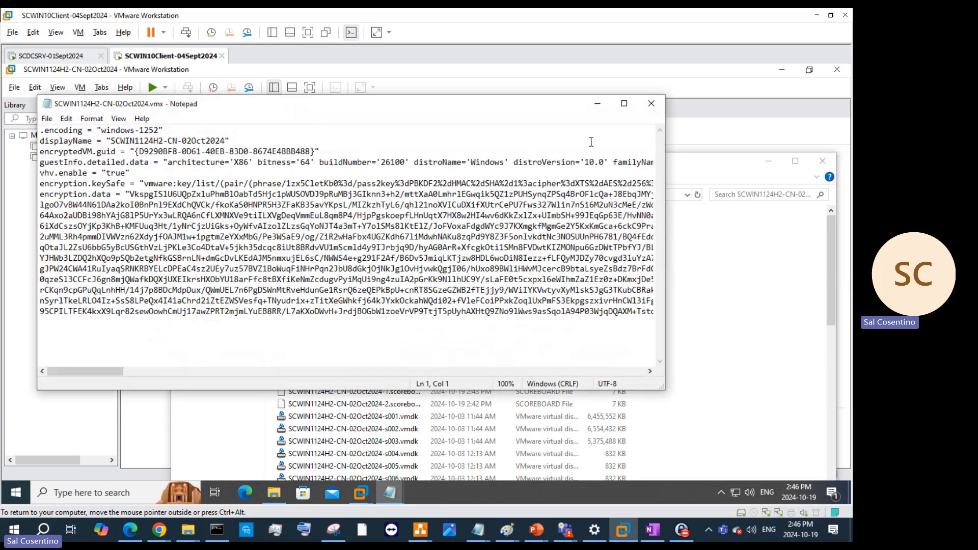
pyautogui.click(626, 104)
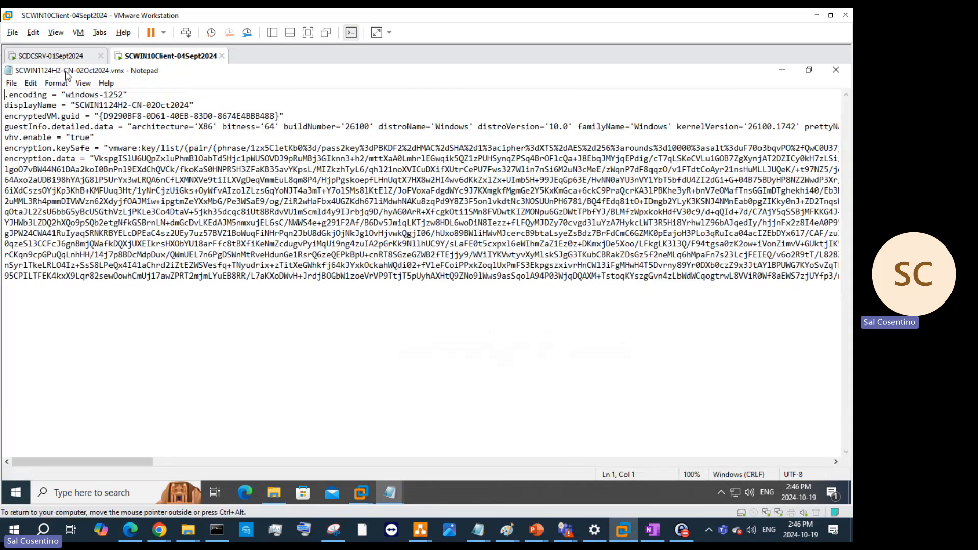
pyautogui.click(56, 83)
pyautogui.click(67, 100)
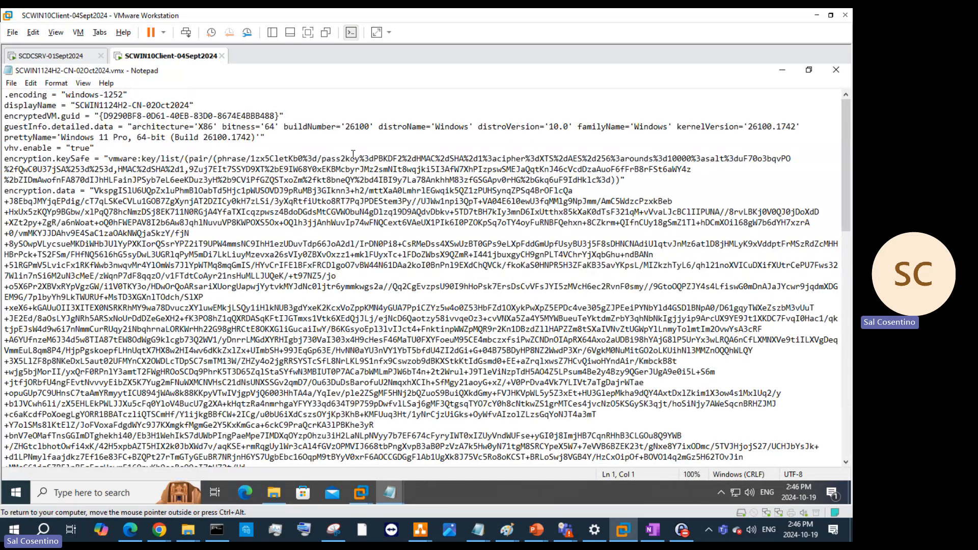
# Examine the SCWIN10Client-04Sept2024 virtual machine's Display, Shared Folders and Advanced settings, then close them without changes
pyautogui.rightClick(192, 57)
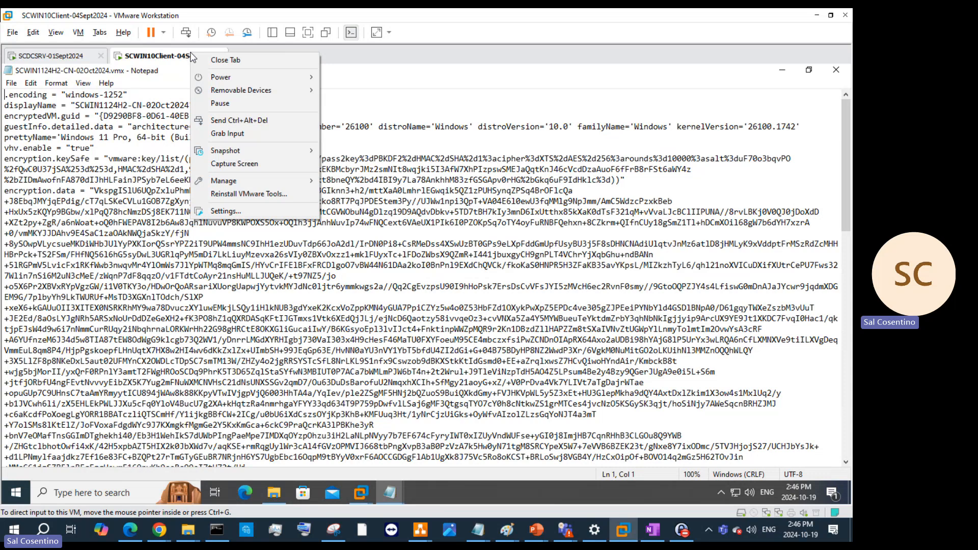
pyautogui.click(253, 207)
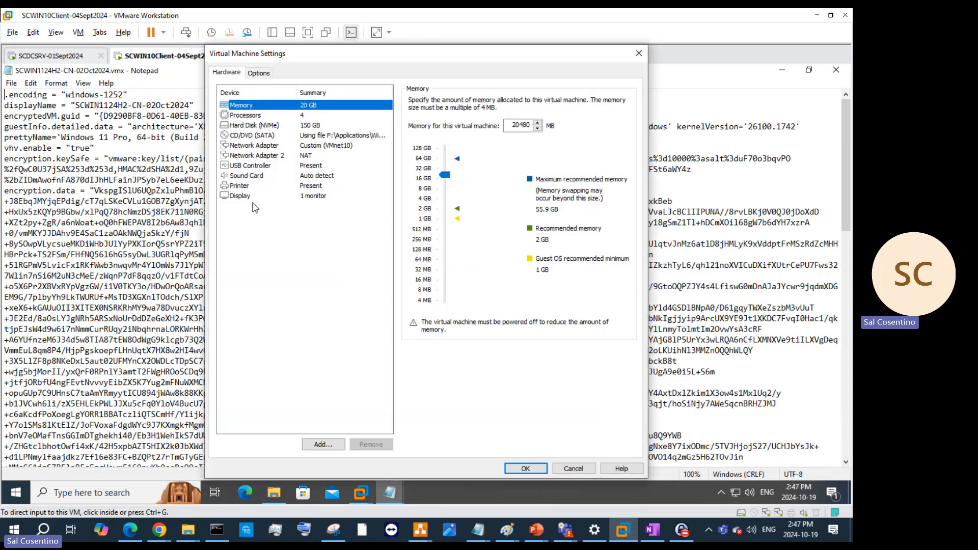
pyautogui.click(254, 203)
pyautogui.click(262, 197)
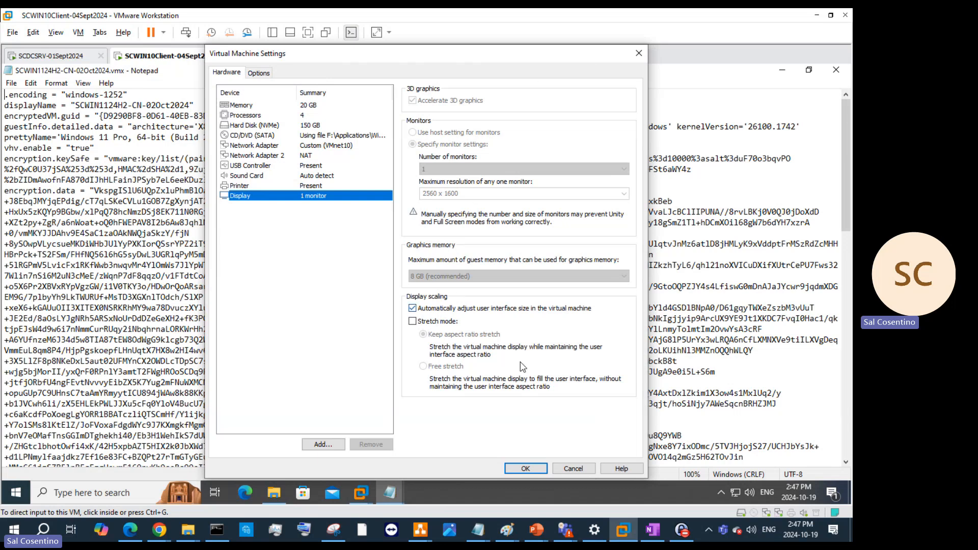
pyautogui.click(253, 75)
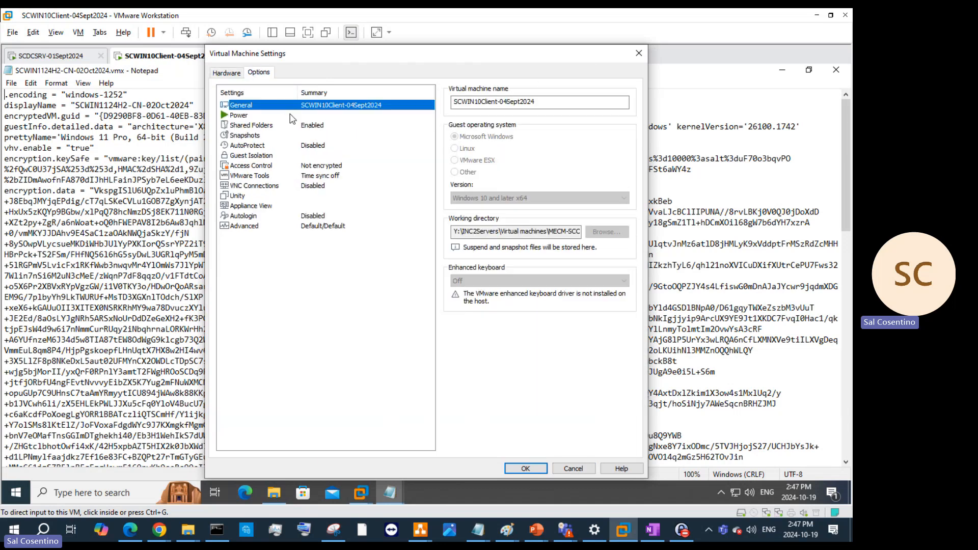
pyautogui.click(307, 128)
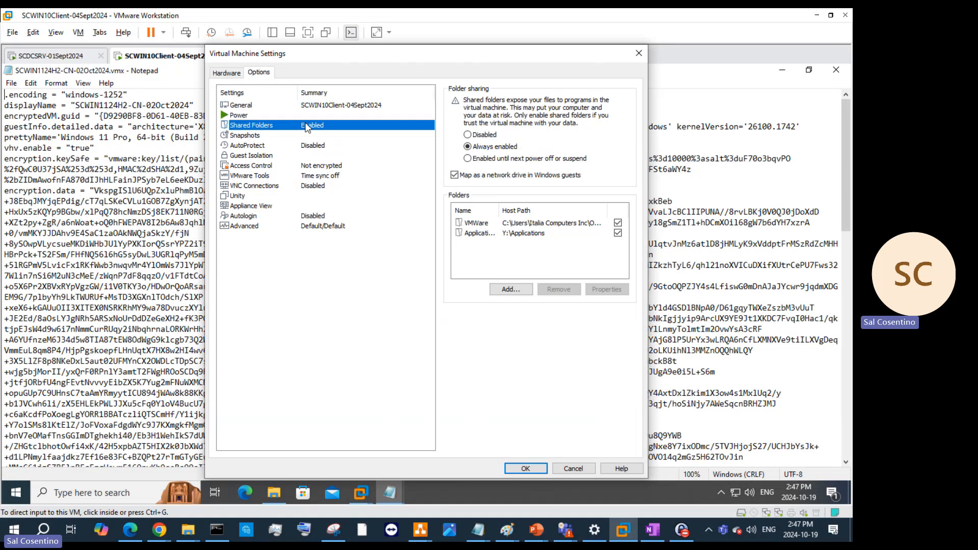
pyautogui.click(301, 227)
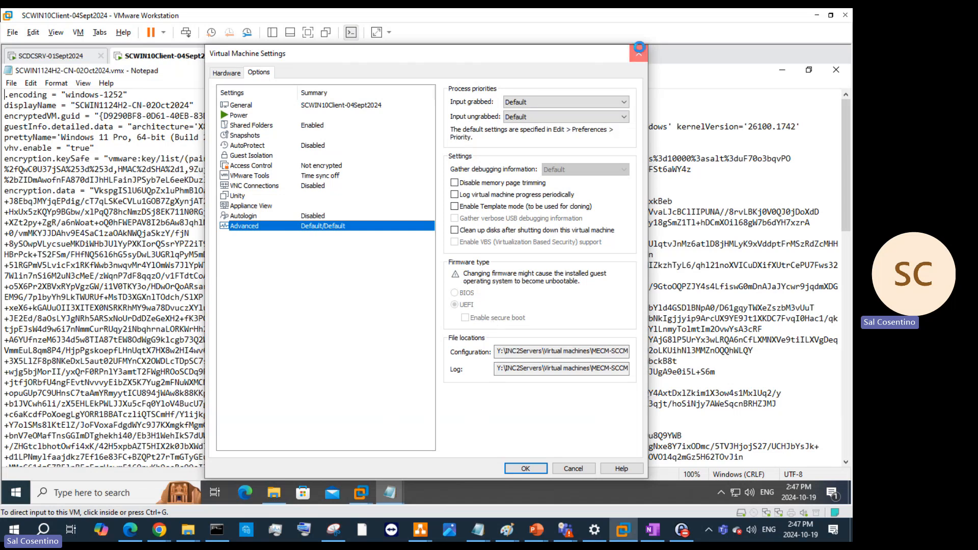
pyautogui.click(640, 53)
# Close the SCWIN10Client-04Sept2024 virtual machine and power it off
pyautogui.click(221, 56)
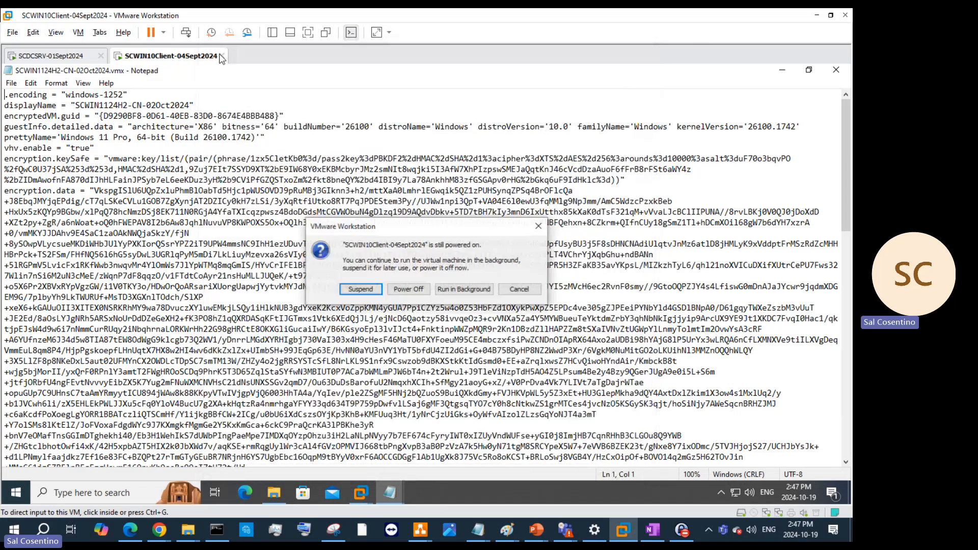
pyautogui.click(422, 293)
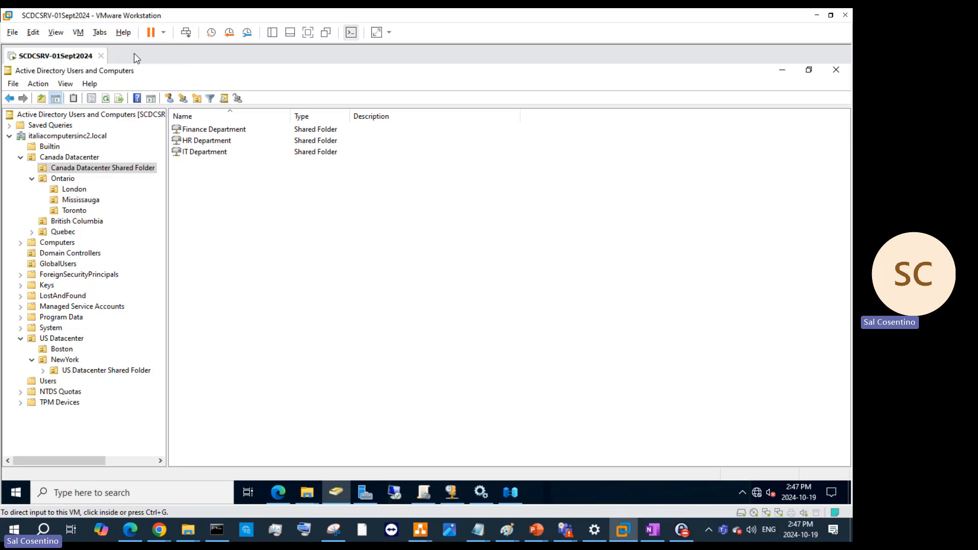
# Show the virtual machine library beside SCDCSRV-01Sept2024 and collapse the Training folder
pyautogui.click(186, 34)
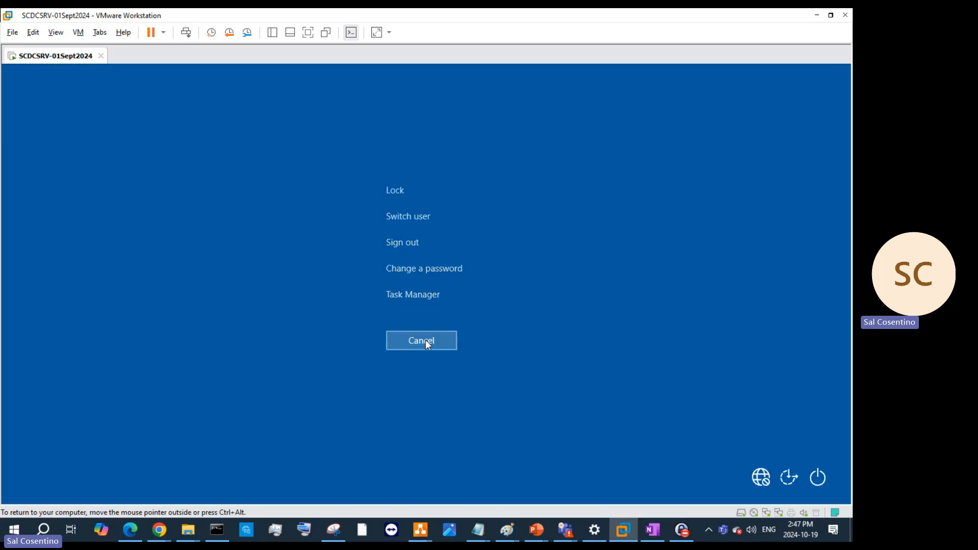
pyautogui.click(426, 341)
pyautogui.click(272, 33)
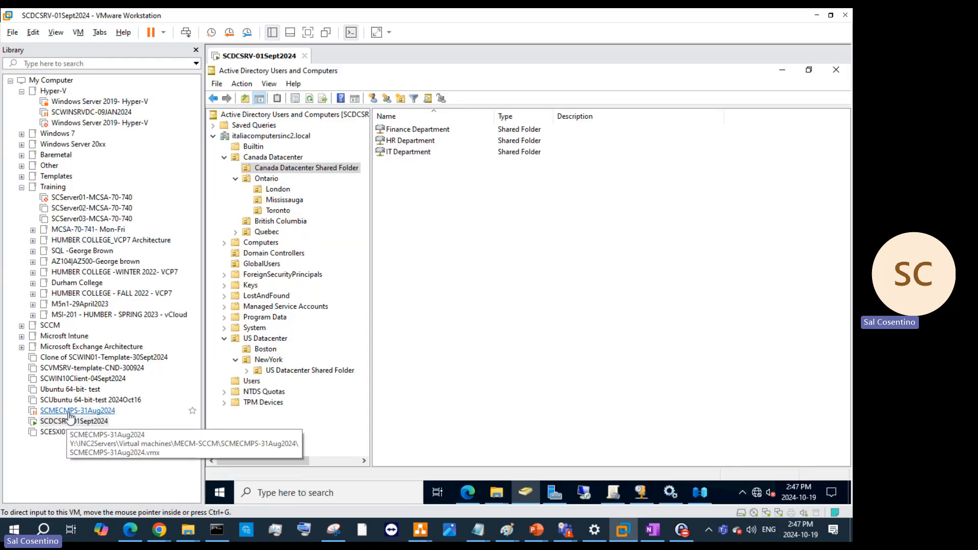
pyautogui.click(22, 188)
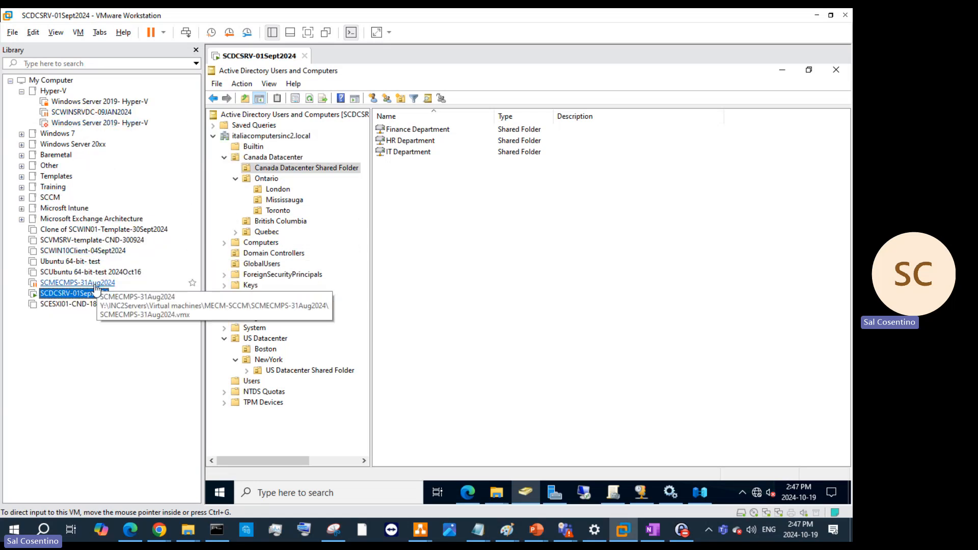
# Open SCWIN10Client-04Sept2024 with the library hidden and turn off Accelerate 3D graphics in its Display settings
pyautogui.click(99, 252)
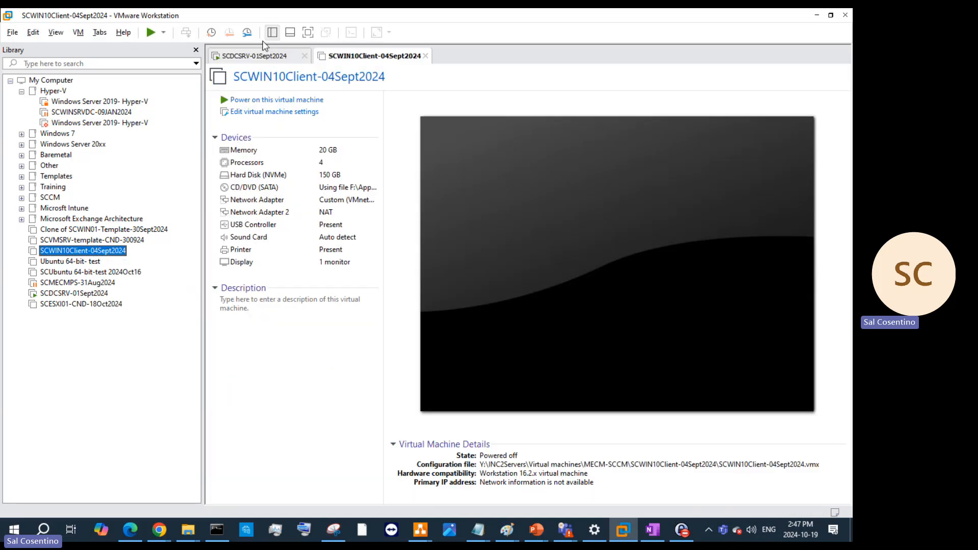
pyautogui.click(271, 34)
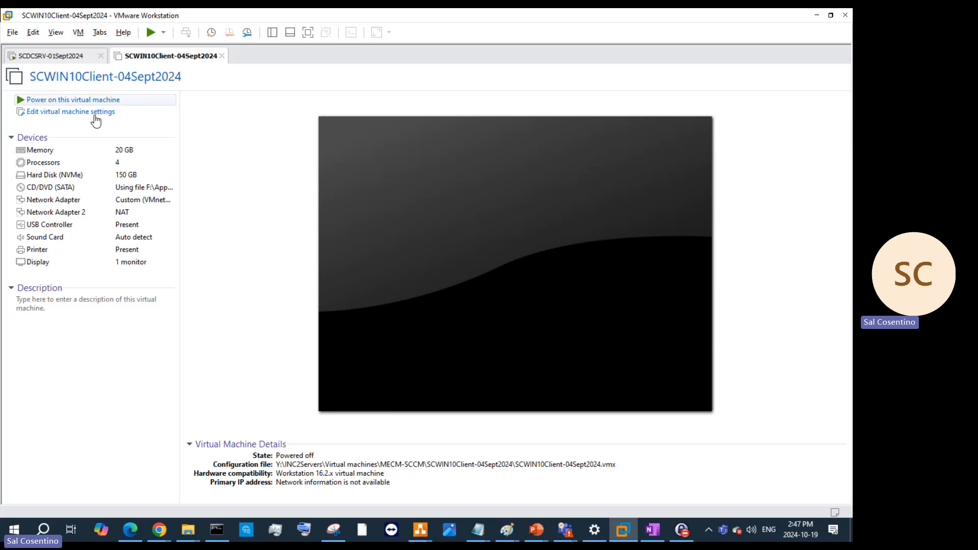
pyautogui.doubleClick(127, 261)
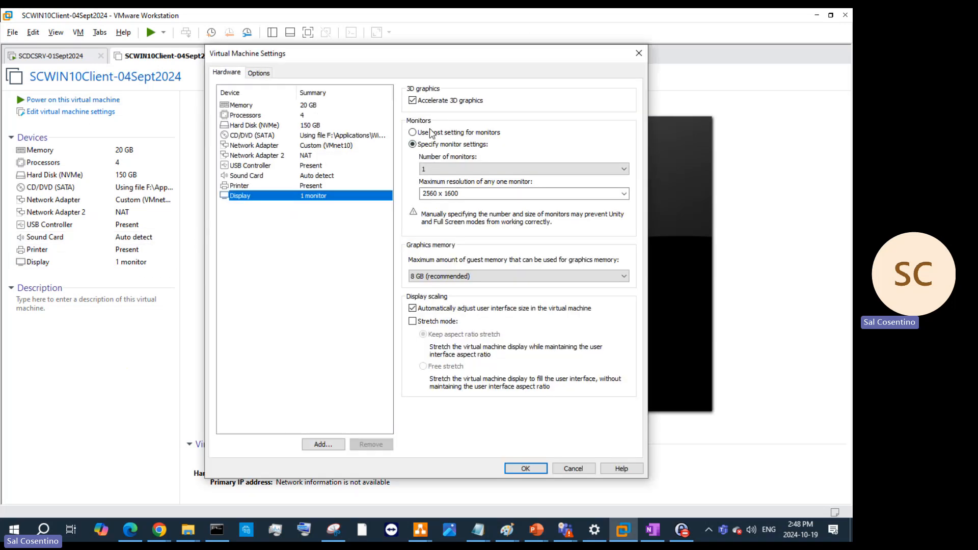
pyautogui.click(412, 100)
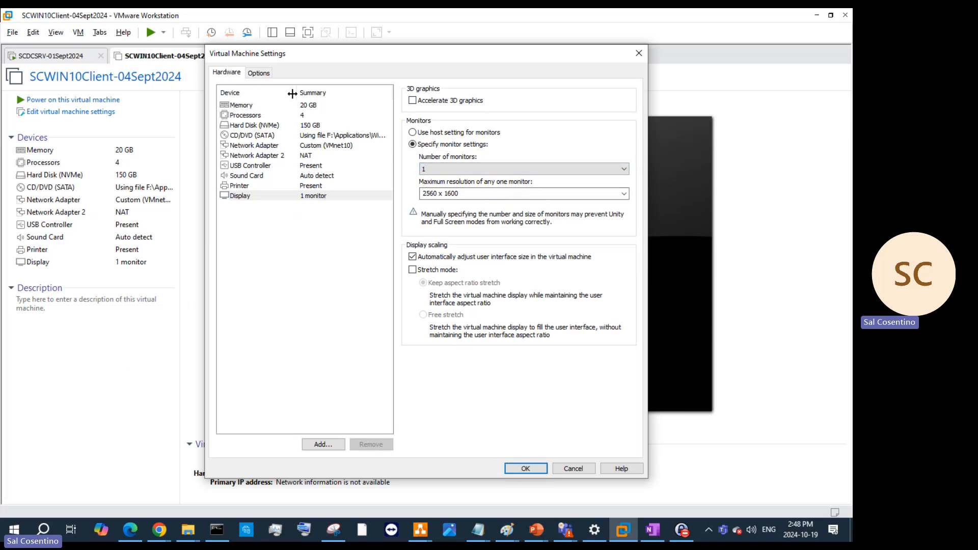
# Enable secure boot under the Advanced UEFI firmware options, save the settings and power on the virtual machine
pyautogui.click(259, 73)
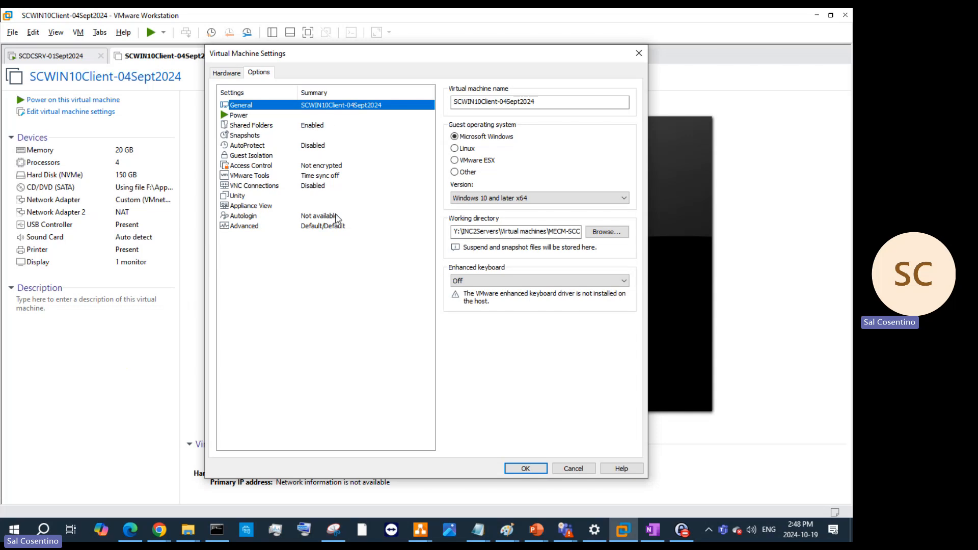
pyautogui.click(333, 228)
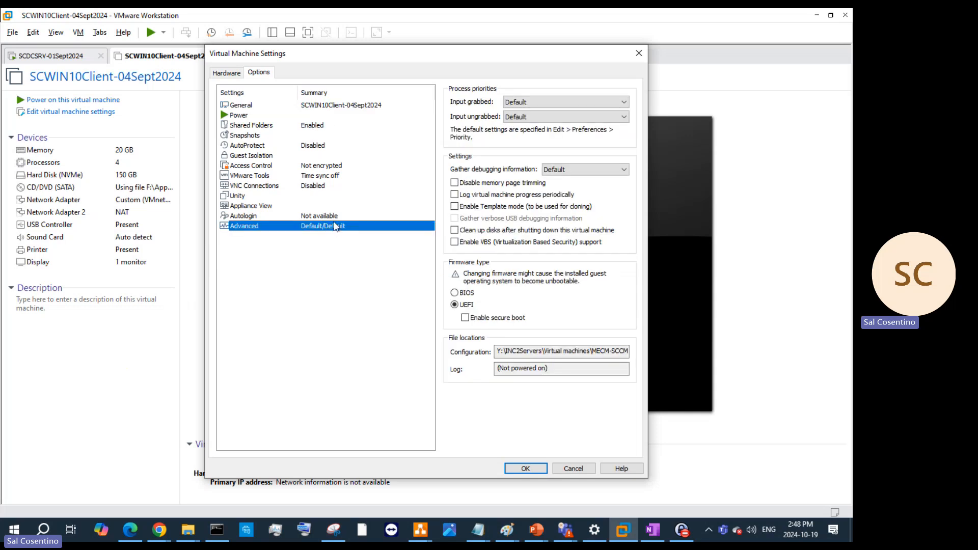
pyautogui.click(464, 321)
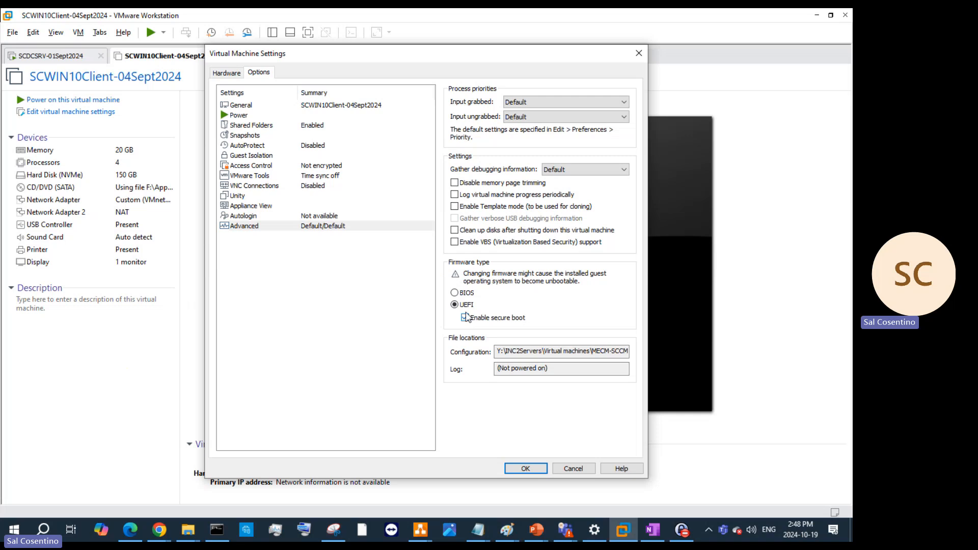
pyautogui.click(544, 472)
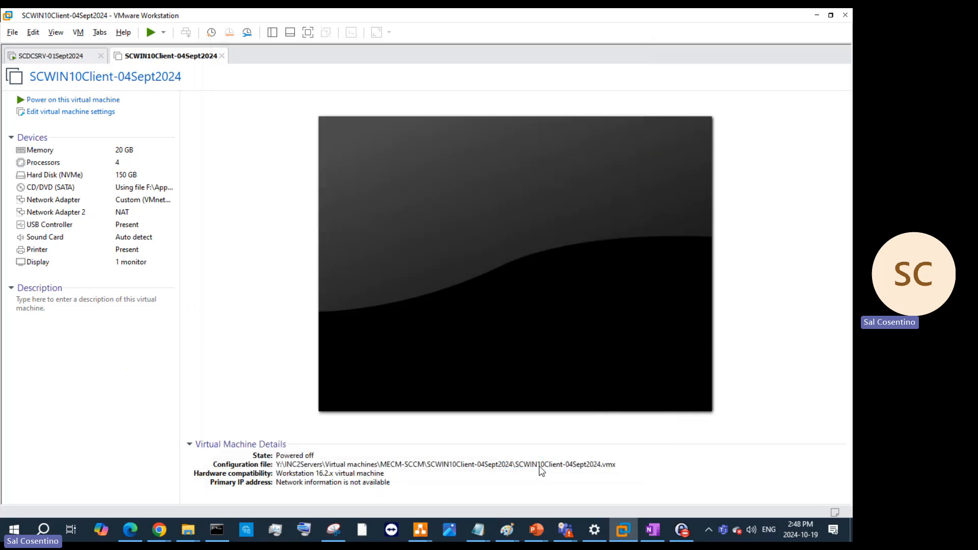
pyautogui.click(111, 100)
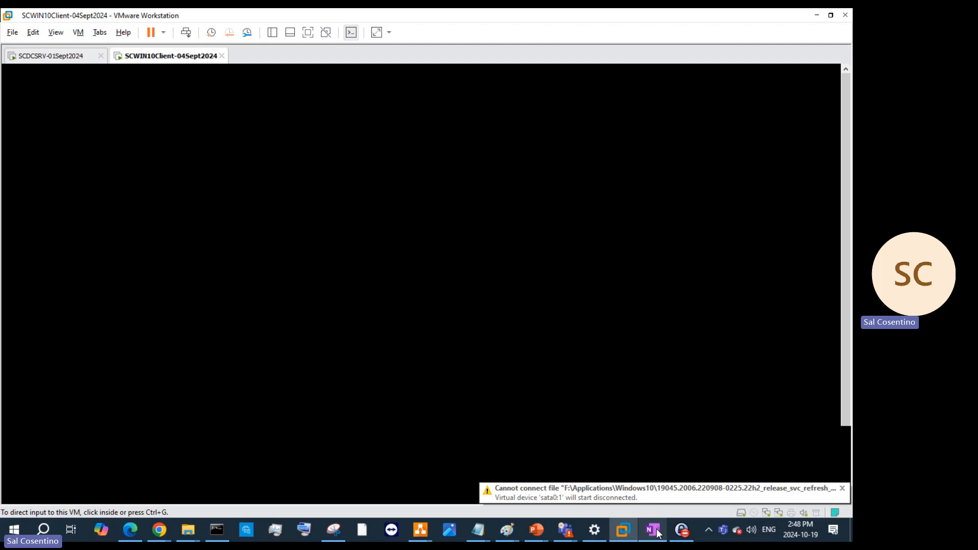
# Switch to OneNote, review the Kiosks page down to the single-app and multi-app kiosk mode notes, and minimize it
pyautogui.moveTo(657, 533)
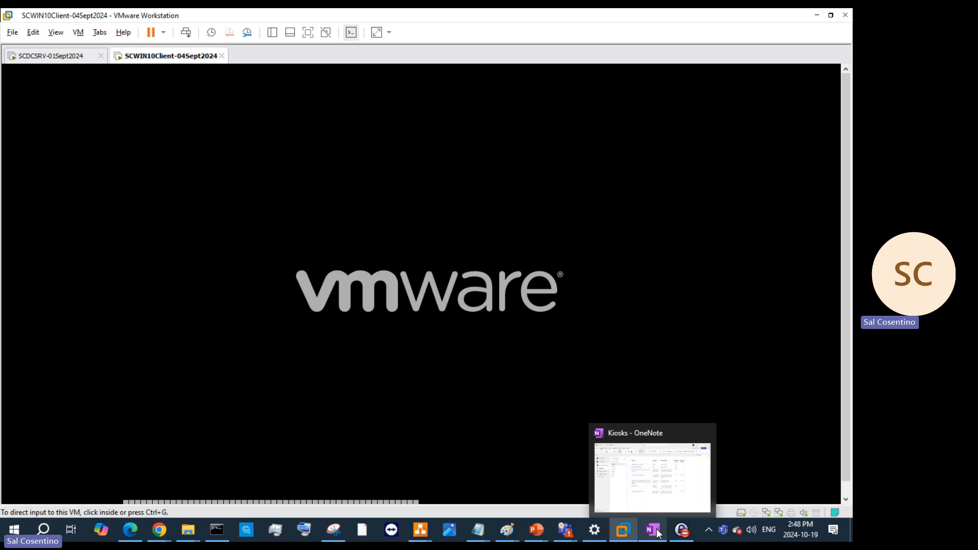
pyautogui.click(677, 464)
pyautogui.scroll(15, 520, 257)
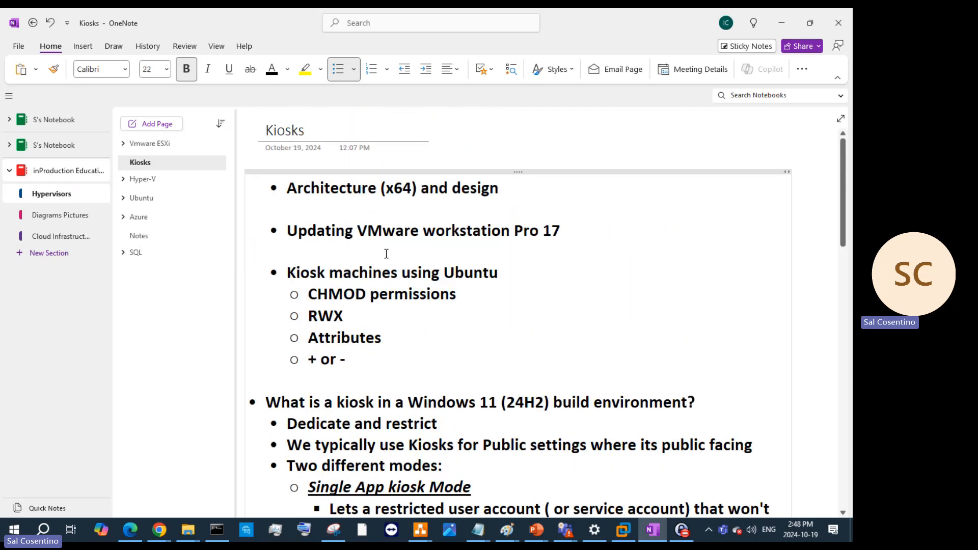
pyautogui.scroll(-4, 534, 370)
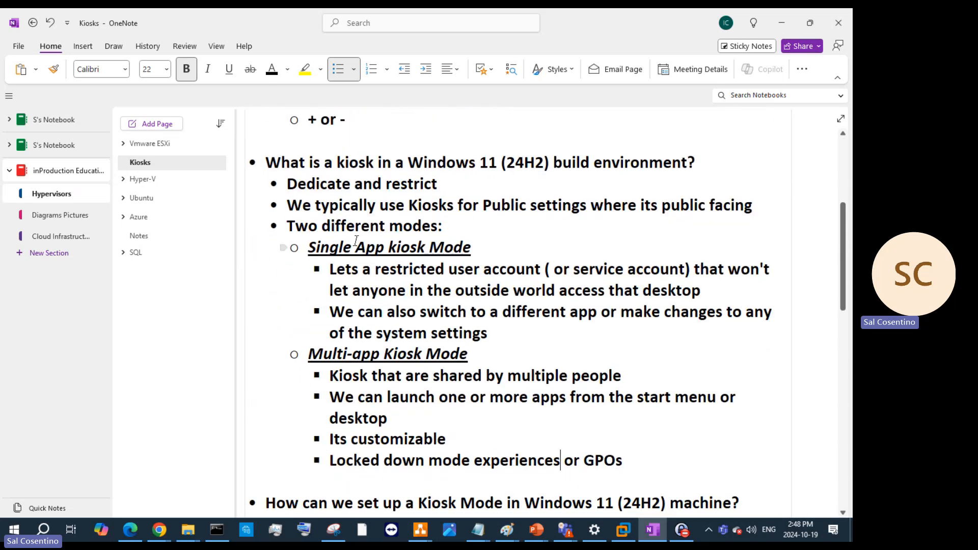
pyautogui.click(782, 27)
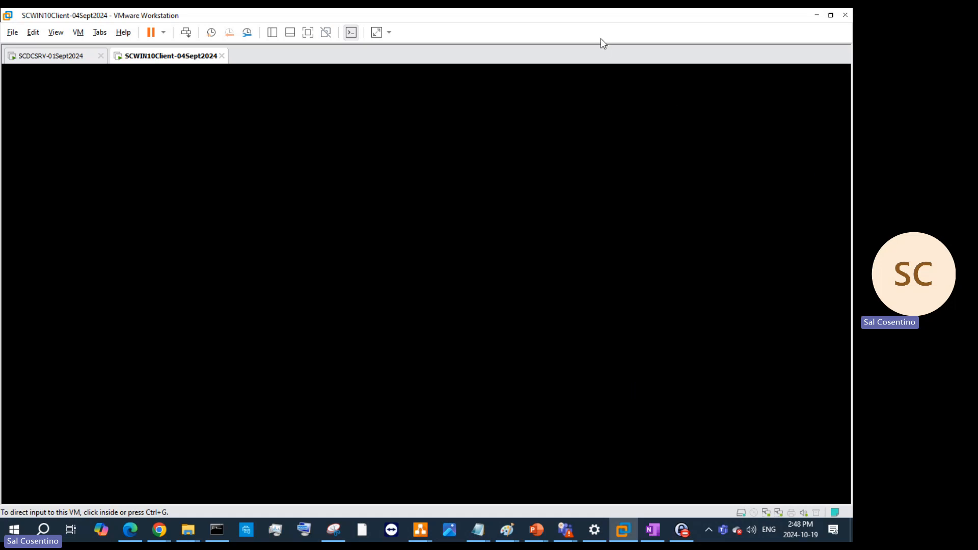
# Unlock the SCWIN10Client-04Sept2024 guest and sign in to the TorontoAdmin account by entering its password
pyautogui.rightClick(210, 61)
pyautogui.click(375, 207)
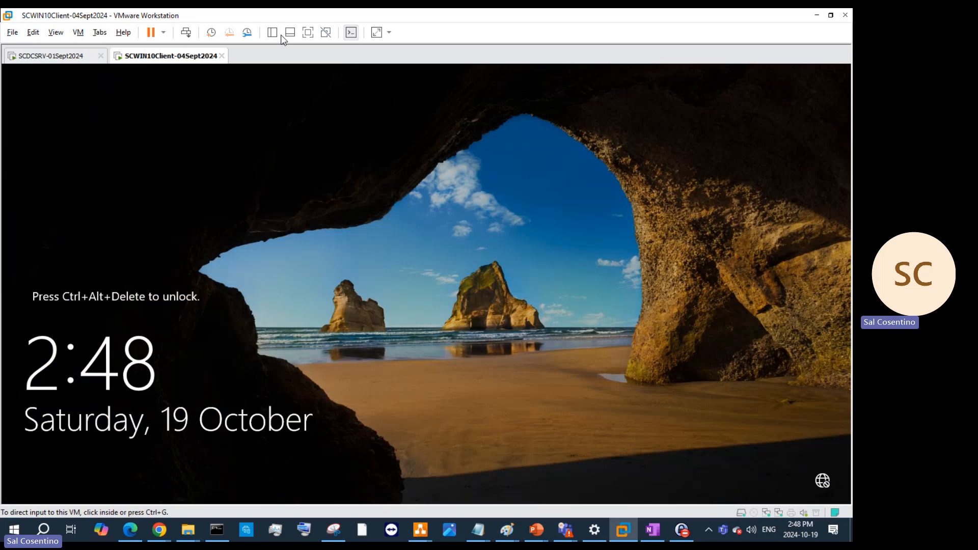
pyautogui.click(186, 34)
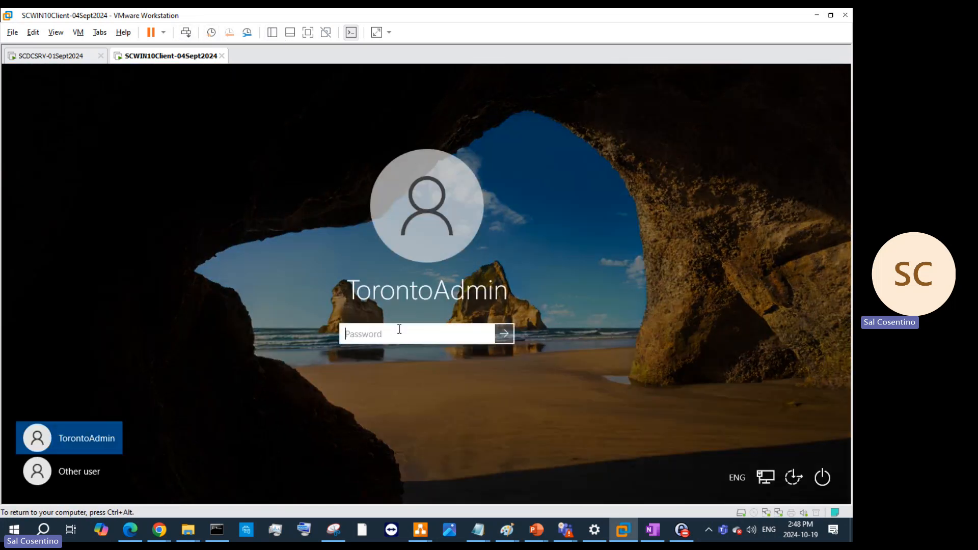
pyautogui.write('**************')
pyautogui.press('Return')
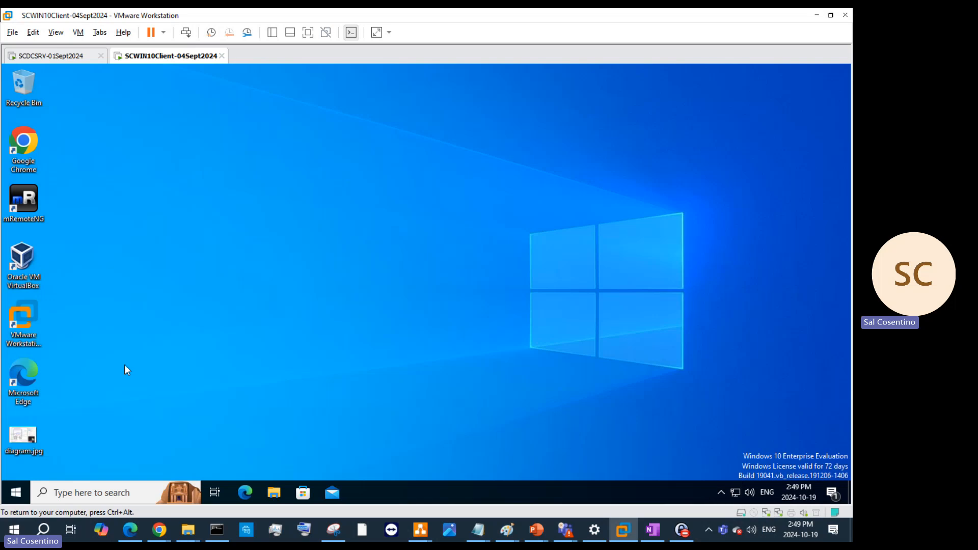
# Launch VMware Workstation inside the Windows 10 guest and open the SCWIN1124H2-CN-02Oct2024 virtual machine
pyautogui.click(12, 322)
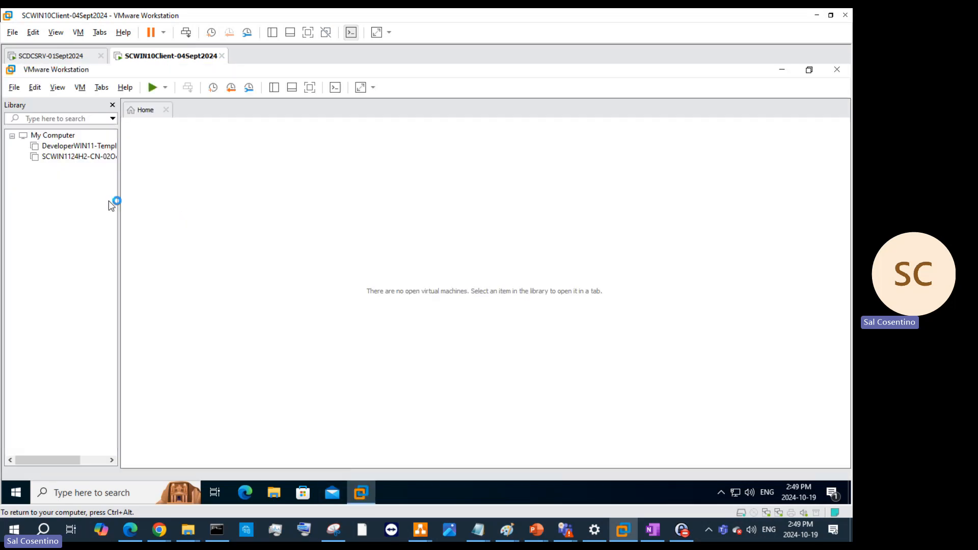
pyautogui.click(85, 158)
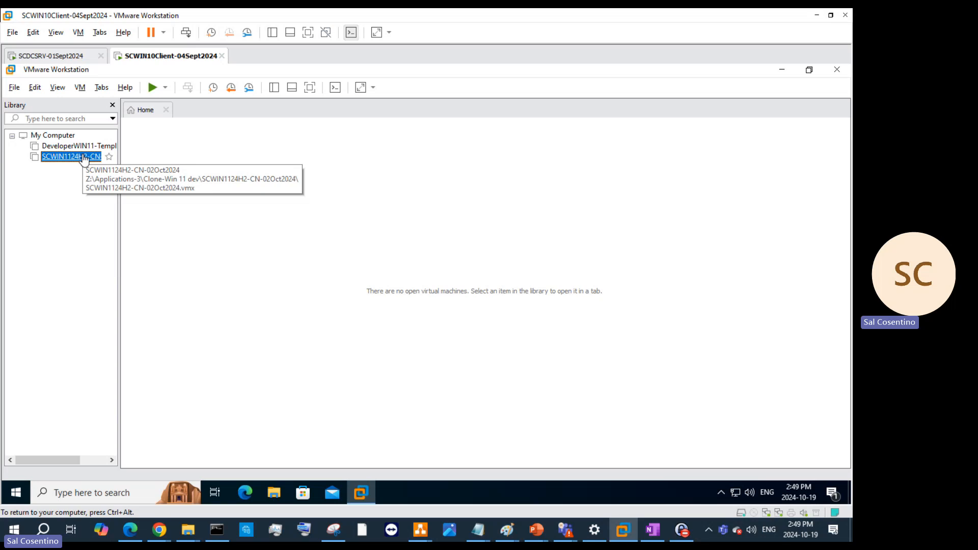
pyautogui.doubleClick(84, 157)
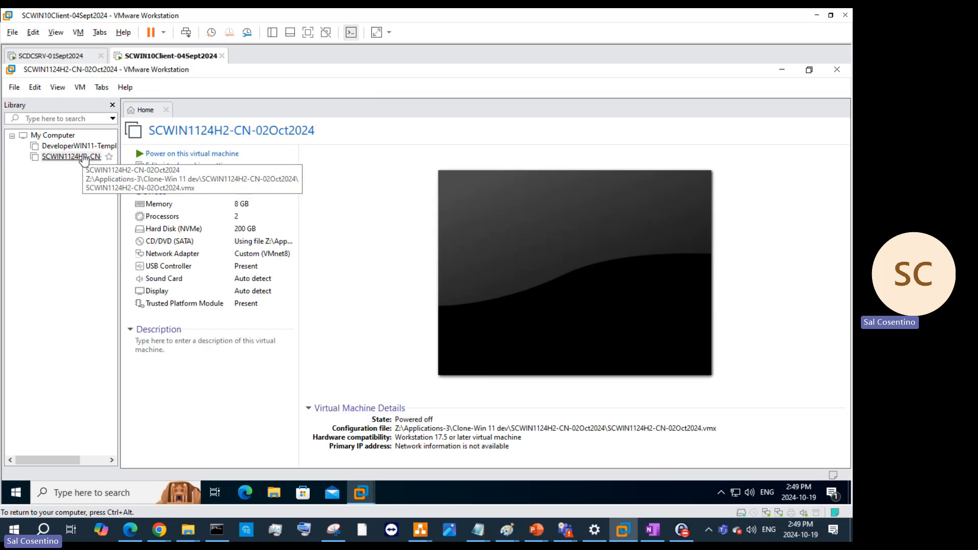
# Try to power on SCWIN1124H2-CN-02Oct2024, accepting the nested performance warning, and dismiss the resulting message
pyautogui.click(206, 154)
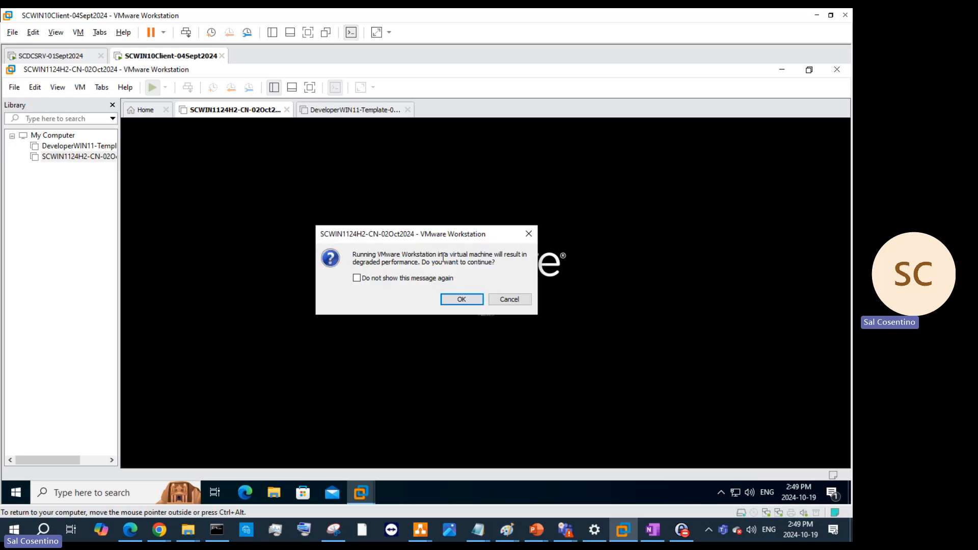
pyautogui.click(462, 300)
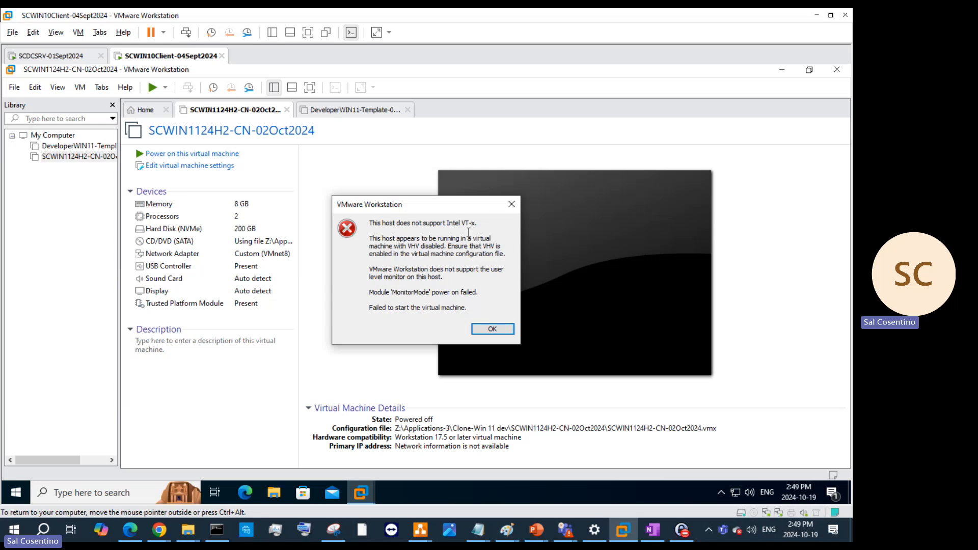
pyautogui.click(512, 206)
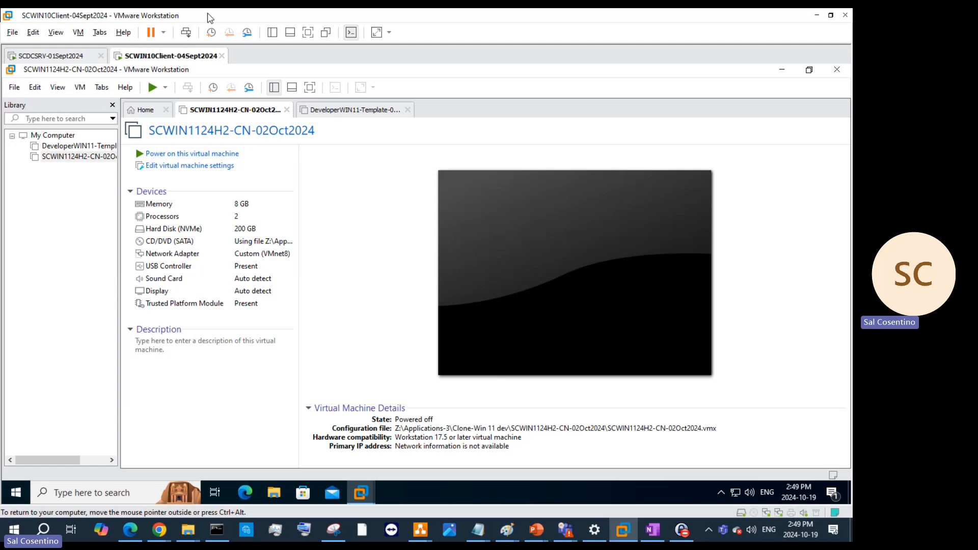
# Examine DeveloperWIN11-Template-01Oct2024's Advanced, Access Control, AutoProtect, Shared Folders and Network Adapter settings, and close them without changes
pyautogui.click(353, 111)
pyautogui.rightClick(351, 113)
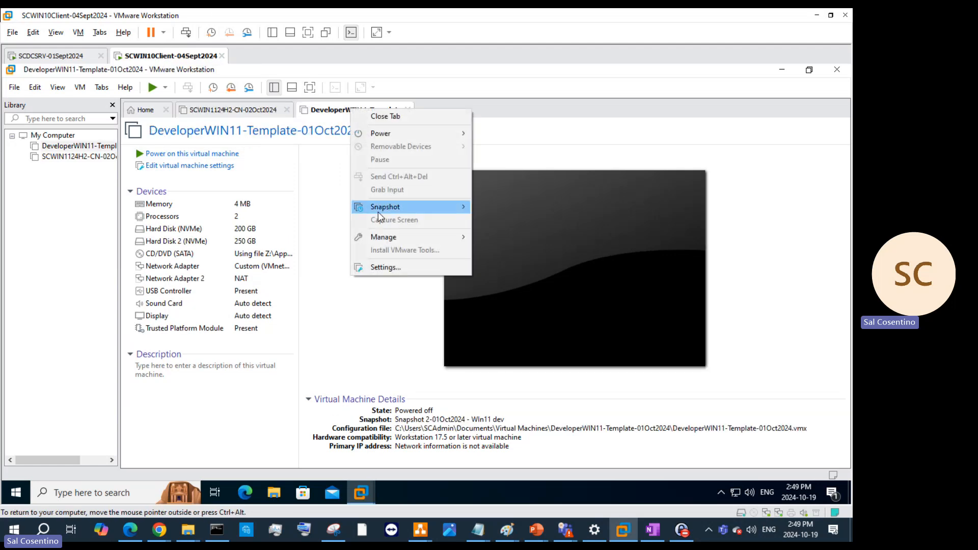
pyautogui.click(390, 268)
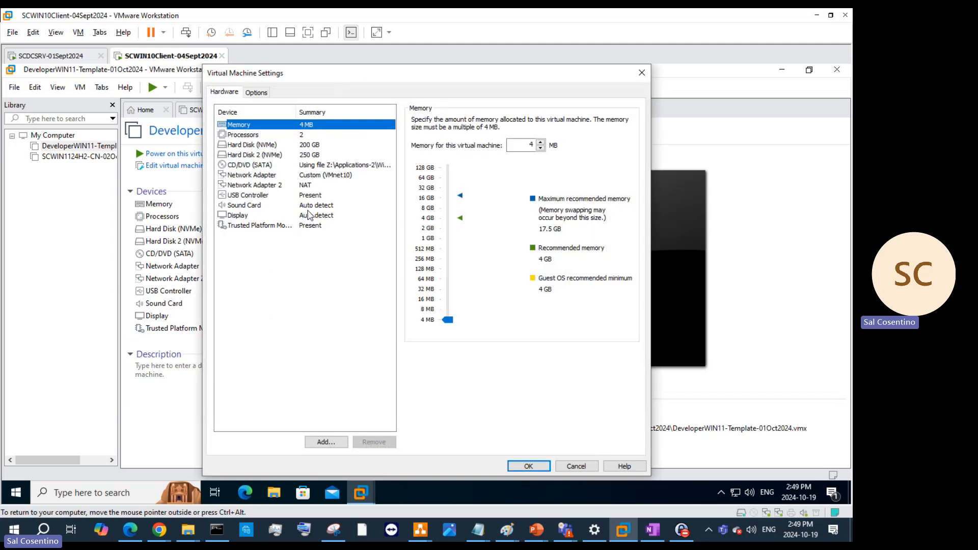
pyautogui.click(260, 94)
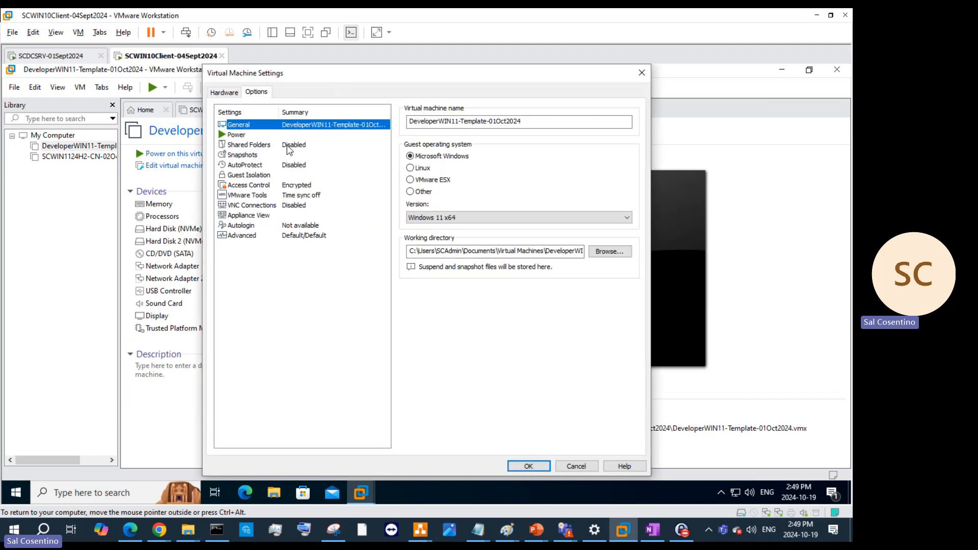
pyautogui.click(310, 237)
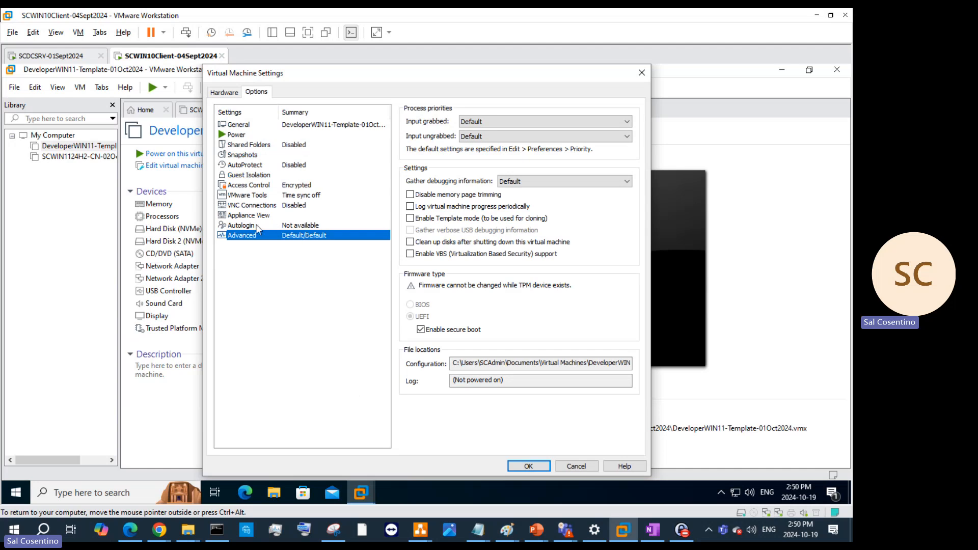
pyautogui.click(302, 188)
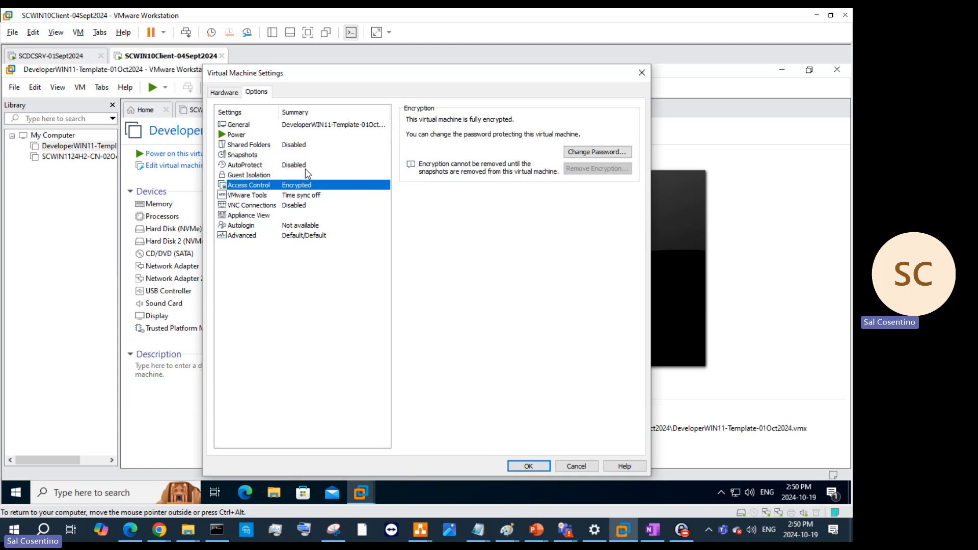
pyautogui.click(305, 164)
pyautogui.click(304, 146)
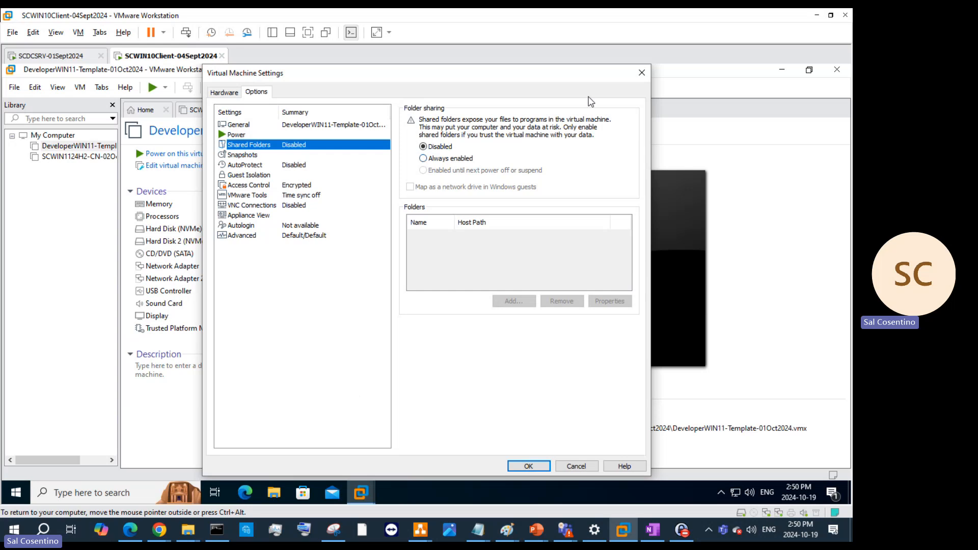
pyautogui.click(642, 73)
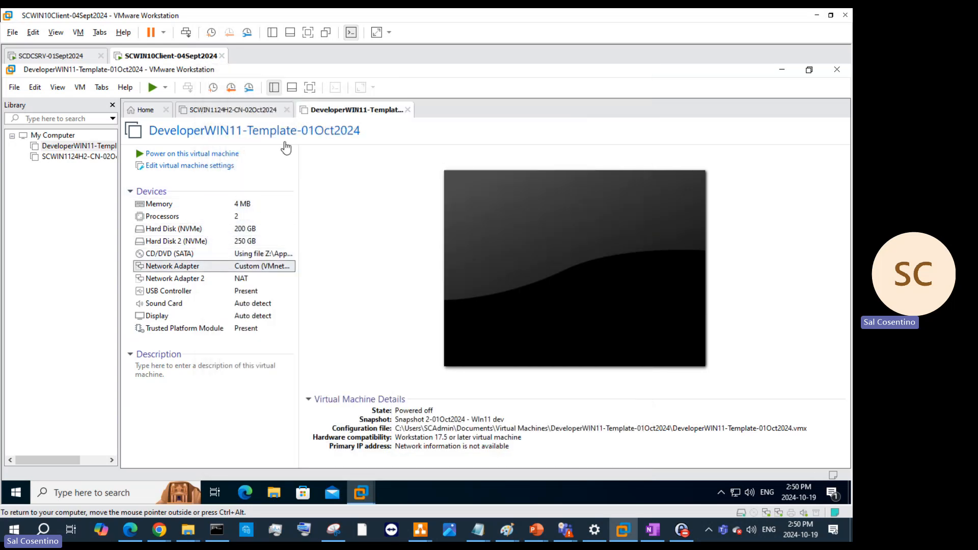
pyautogui.doubleClick(292, 267)
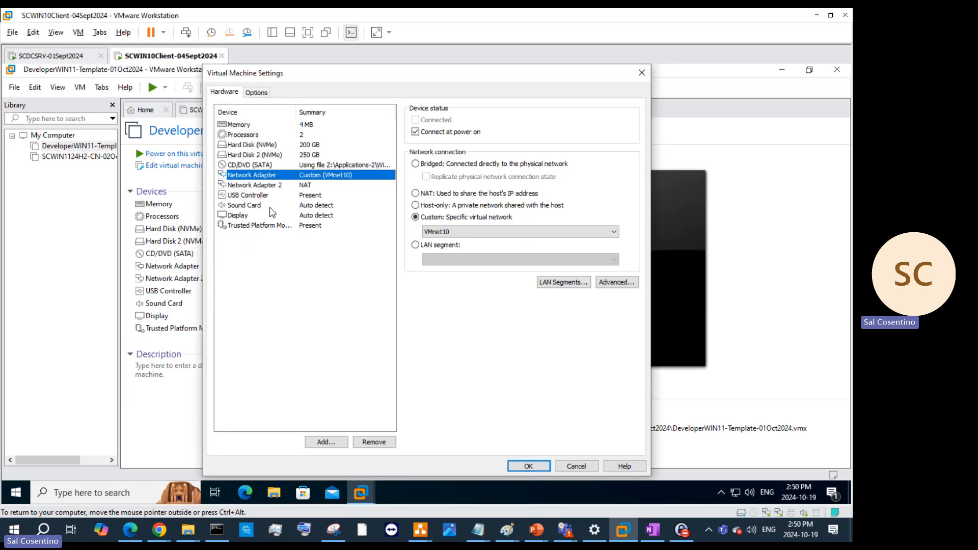
pyautogui.click(640, 71)
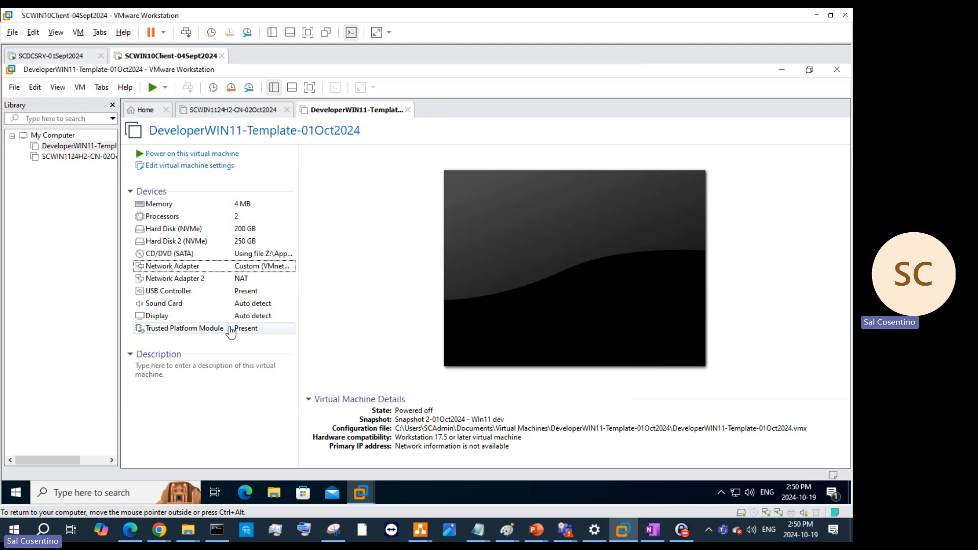
# Turn off Accelerate 3D graphics in DeveloperWIN11-Template-01Oct2024's Display settings and save the change
pyautogui.click(234, 318)
pyautogui.doubleClick(234, 318)
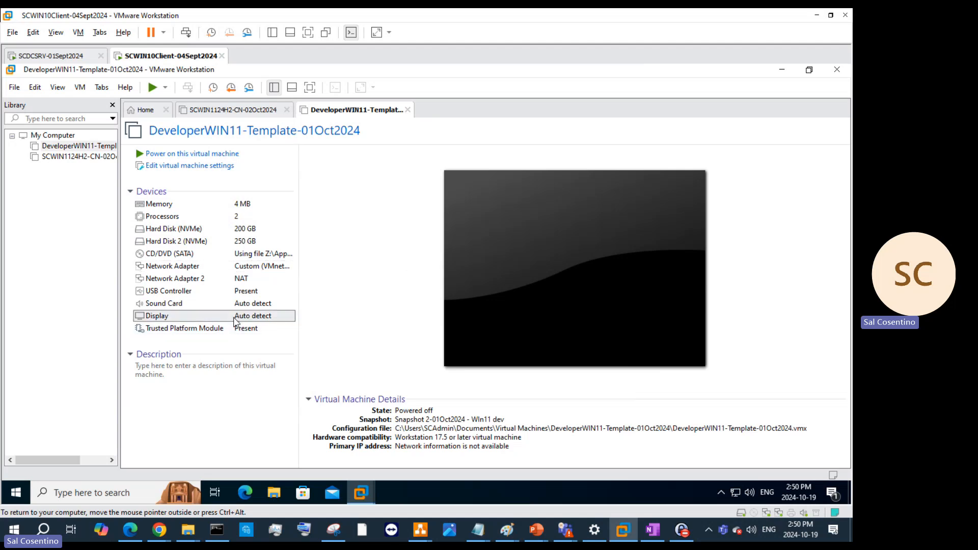
pyautogui.click(417, 120)
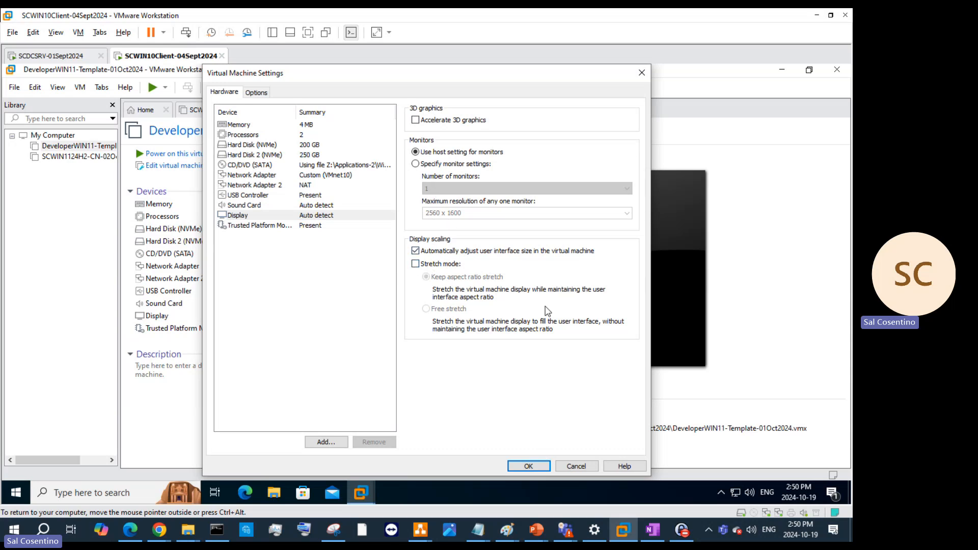
pyautogui.click(529, 467)
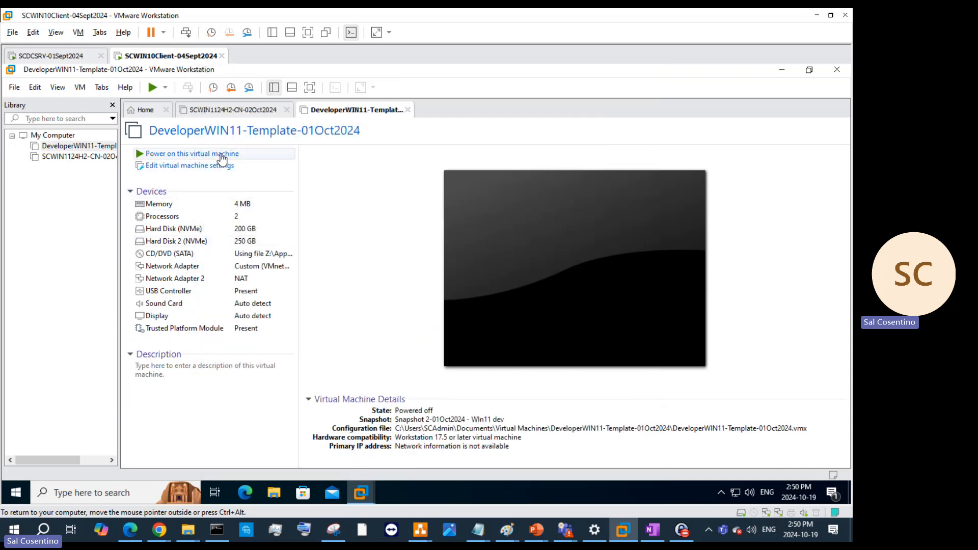
# Start cloning DeveloperWIN11-Template-01Oct2024 from its current state as a full clone, continuing to the naming page
pyautogui.rightClick(81, 146)
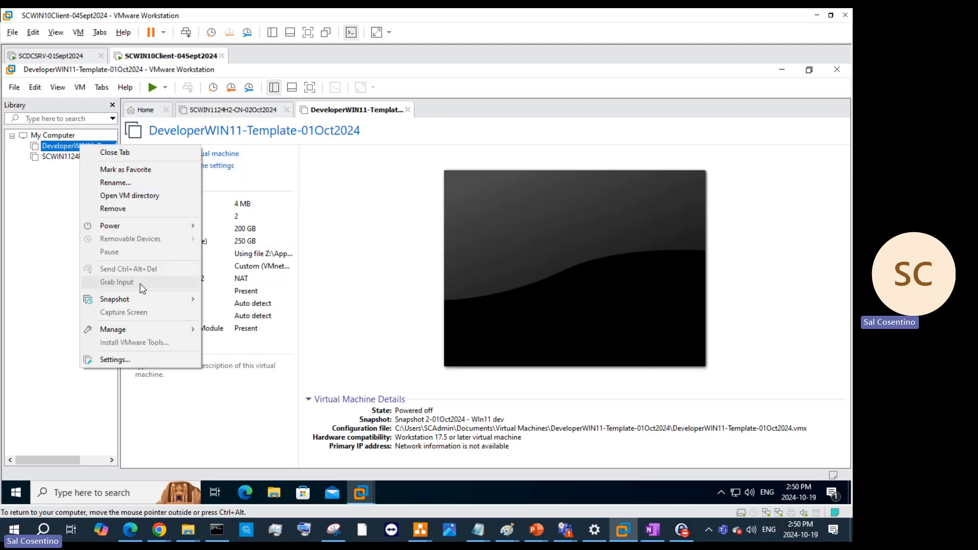
pyautogui.moveTo(145, 301)
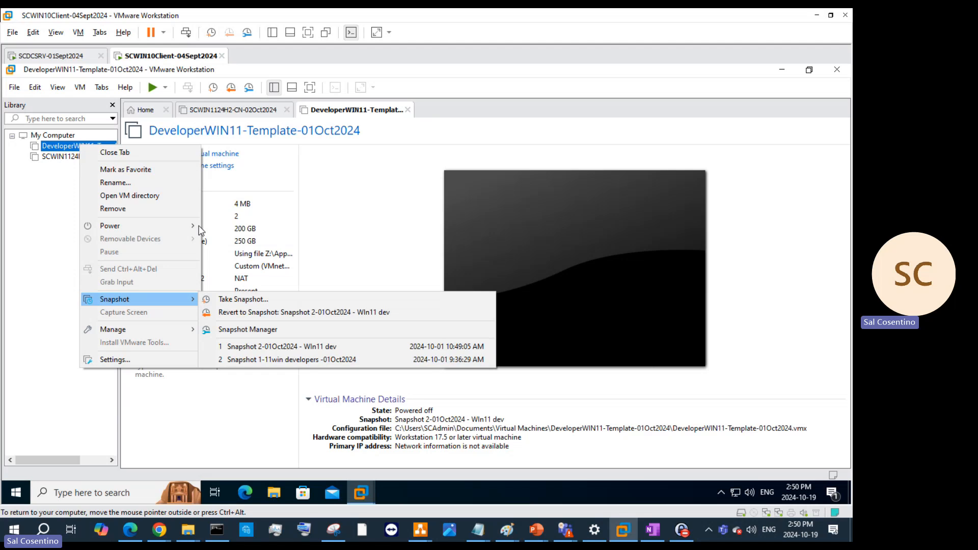
pyautogui.moveTo(179, 328)
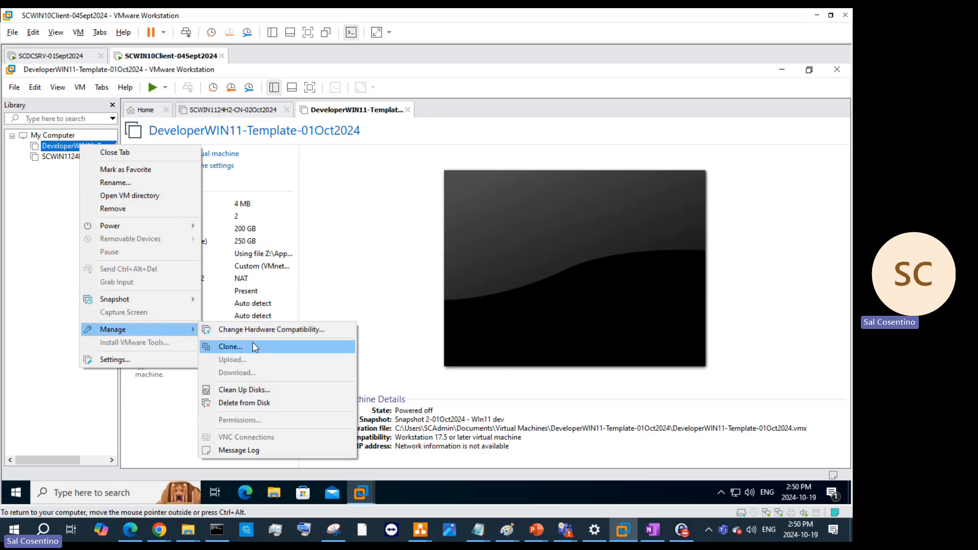
pyautogui.click(255, 346)
pyautogui.click(474, 372)
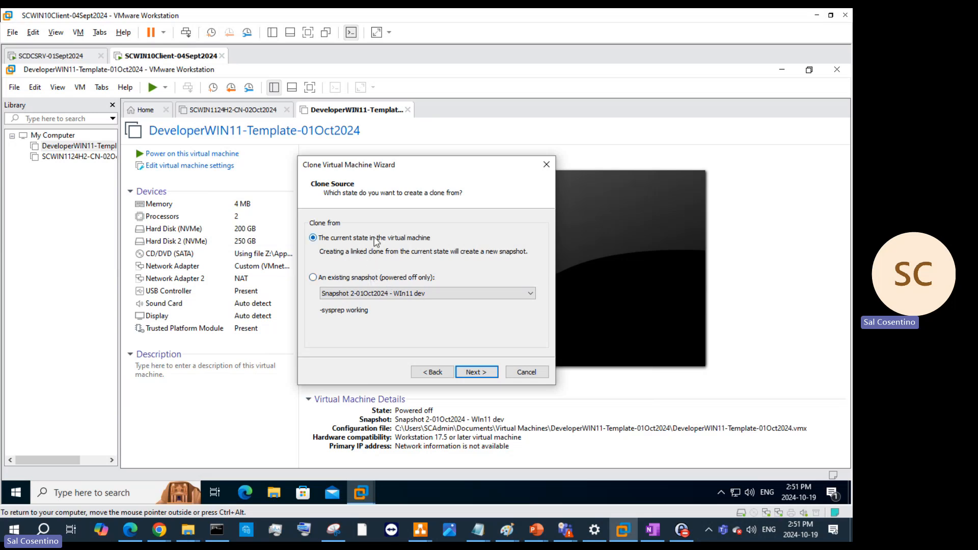
pyautogui.click(469, 373)
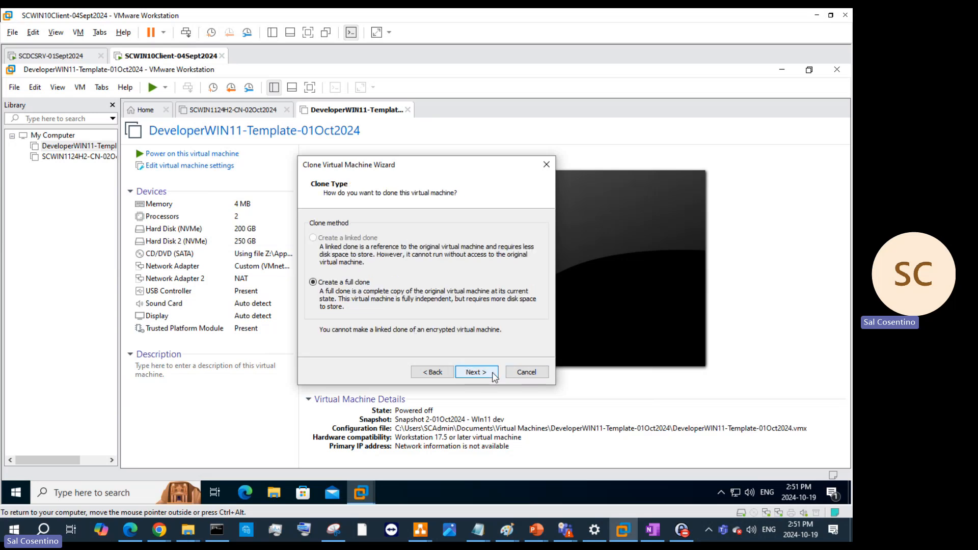
pyautogui.click(494, 377)
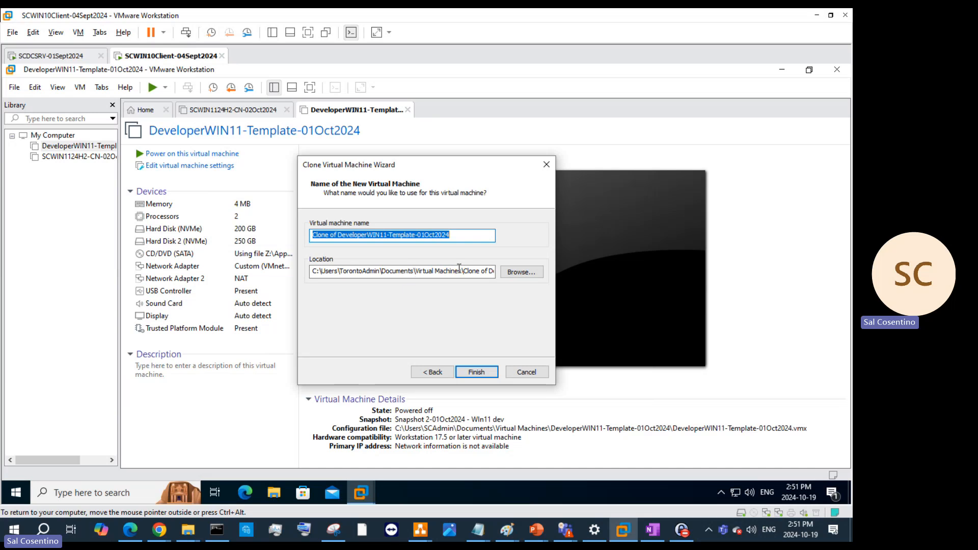
# Set the clone's location to Y:\Clone of DeveloperWIN11-Template-01Oct2024
pyautogui.moveTo(464, 271); pyautogui.dragTo(270, 277)
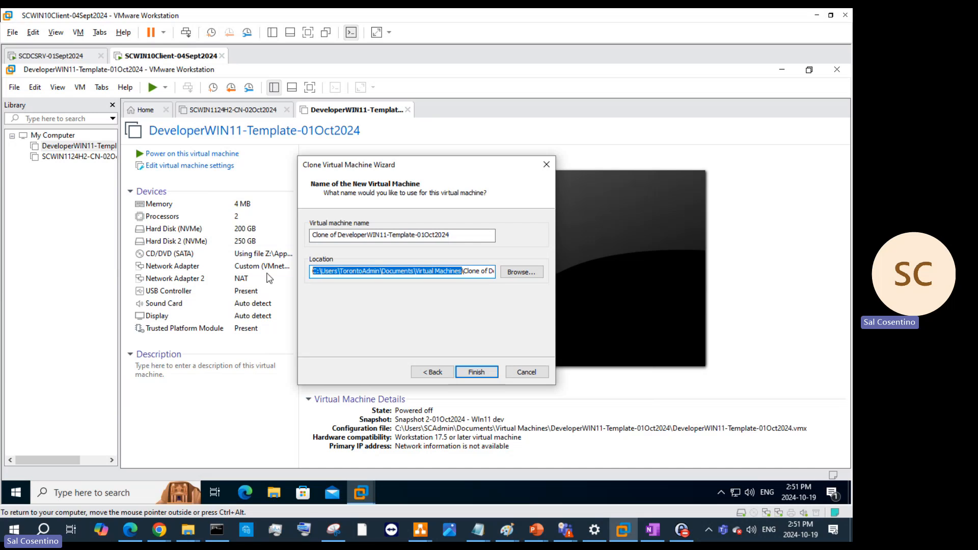
pyautogui.write('Y:')
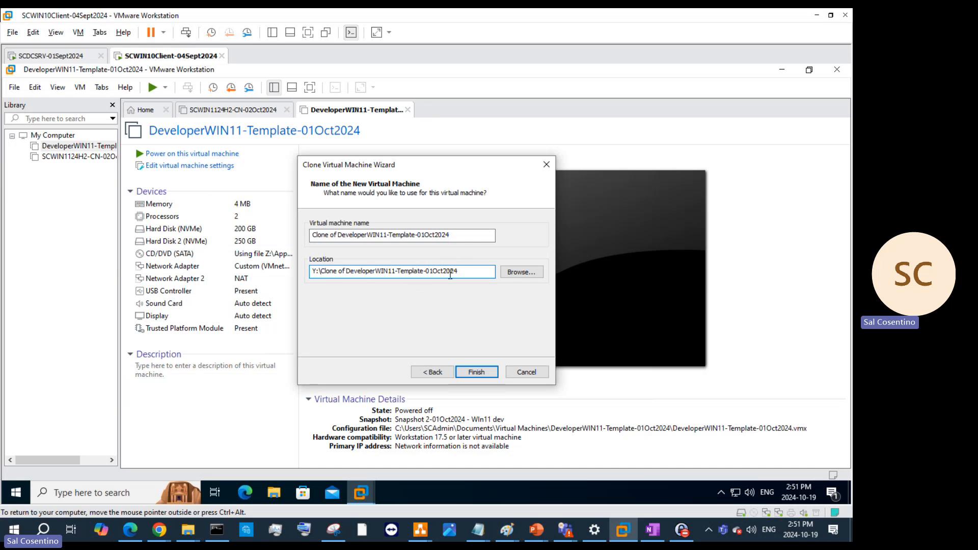
pyautogui.moveTo(465, 235); pyautogui.dragTo(235, 208)
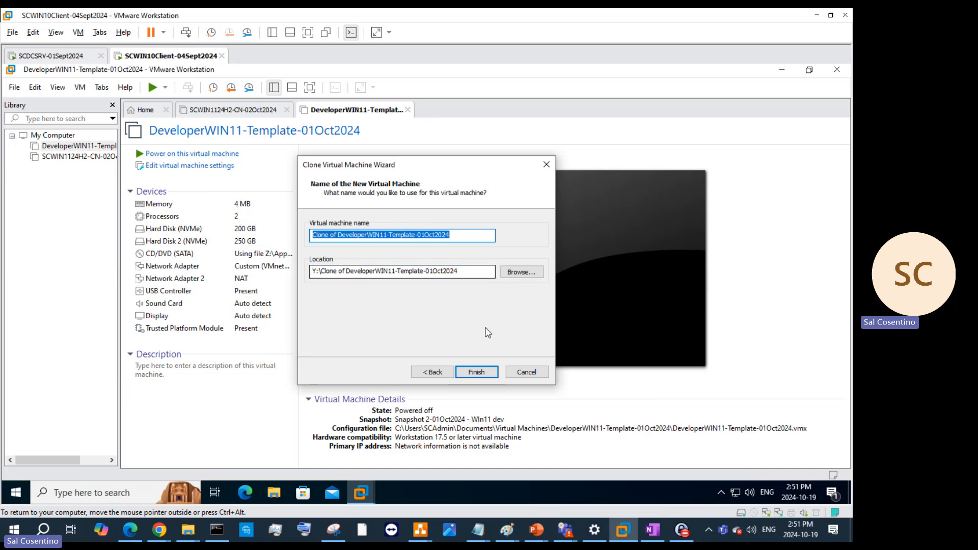
# Rename the clone as SCDEVWIN11-CND-19Oct2024
pyautogui.click(423, 233)
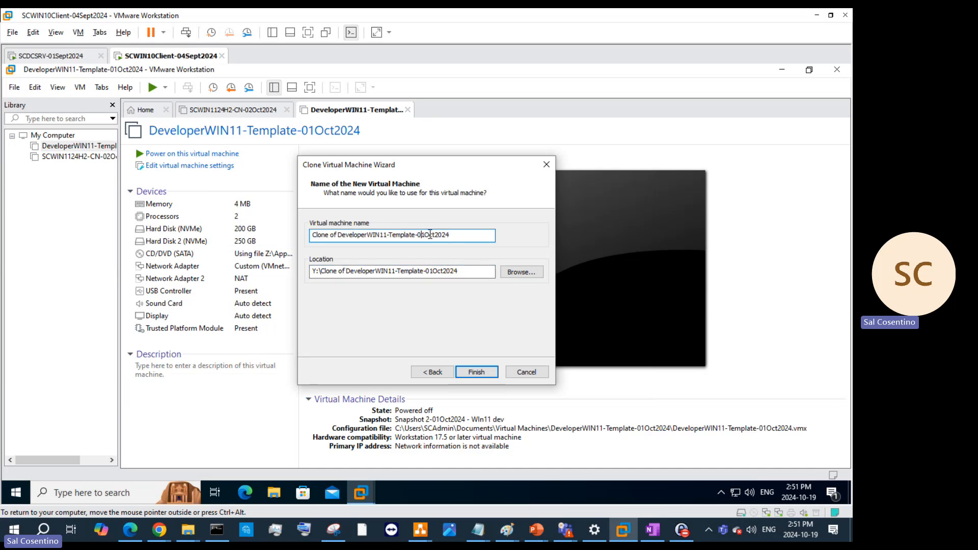
pyautogui.press('Delete')
pyautogui.press('BackSpace')
pyautogui.write('19')
pyautogui.moveTo(339, 235); pyautogui.dragTo(250, 236)
pyautogui.write('SC')
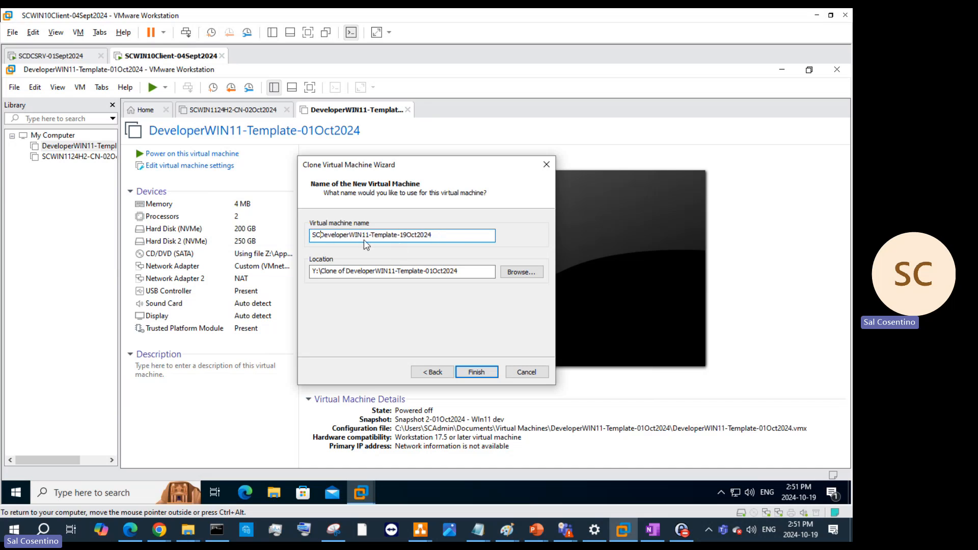
pyautogui.moveTo(348, 235); pyautogui.dragTo(326, 235)
pyautogui.write('EV')
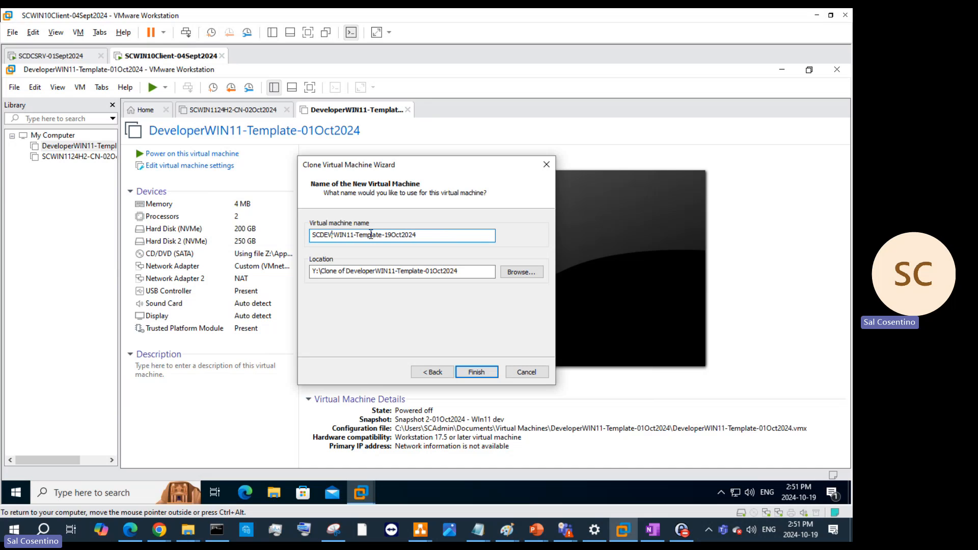
pyautogui.press('Delete')
pyautogui.moveTo(356, 234); pyautogui.dragTo(382, 233)
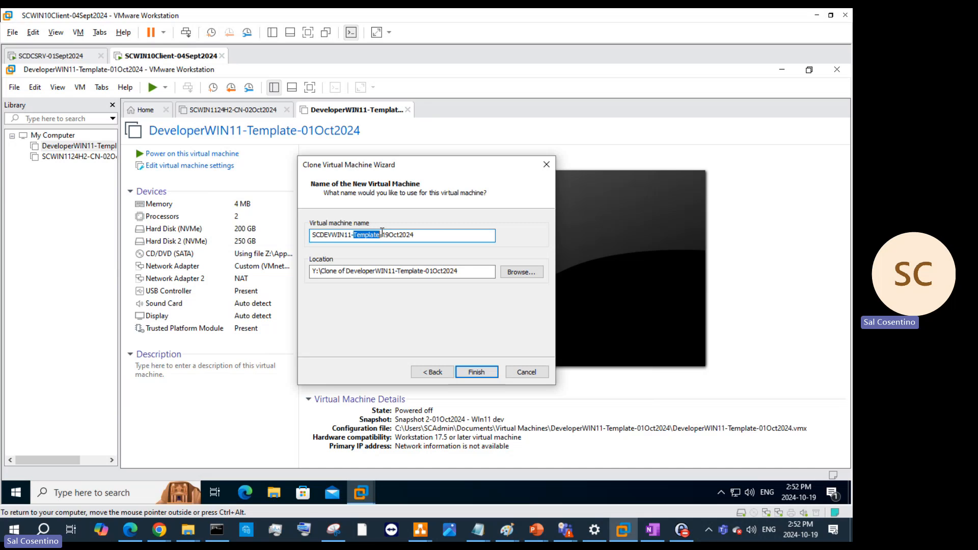
pyautogui.write('CND')
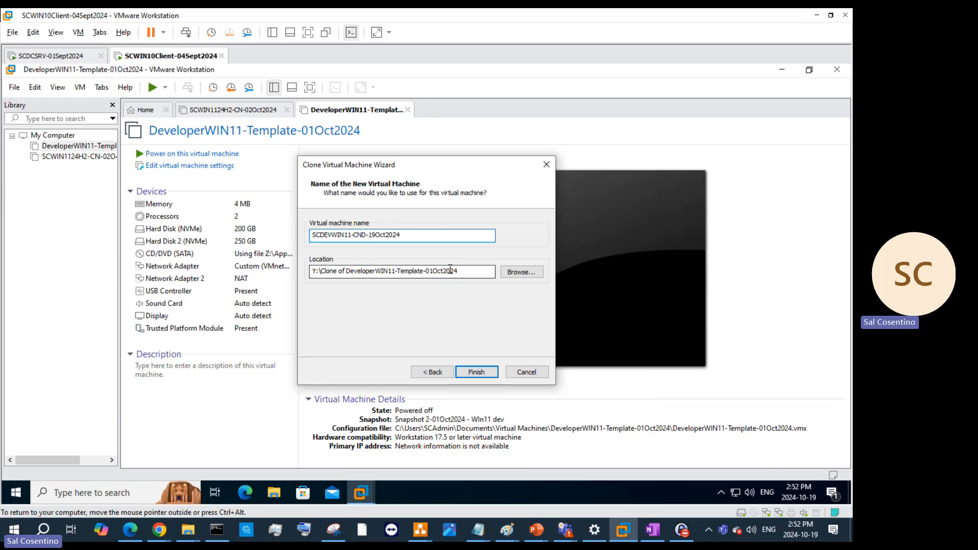
# Replace WIN11 in the clone's name with WVM00002, giving SCDEVWVM00002-CND-19Oct2024
pyautogui.click(349, 236)
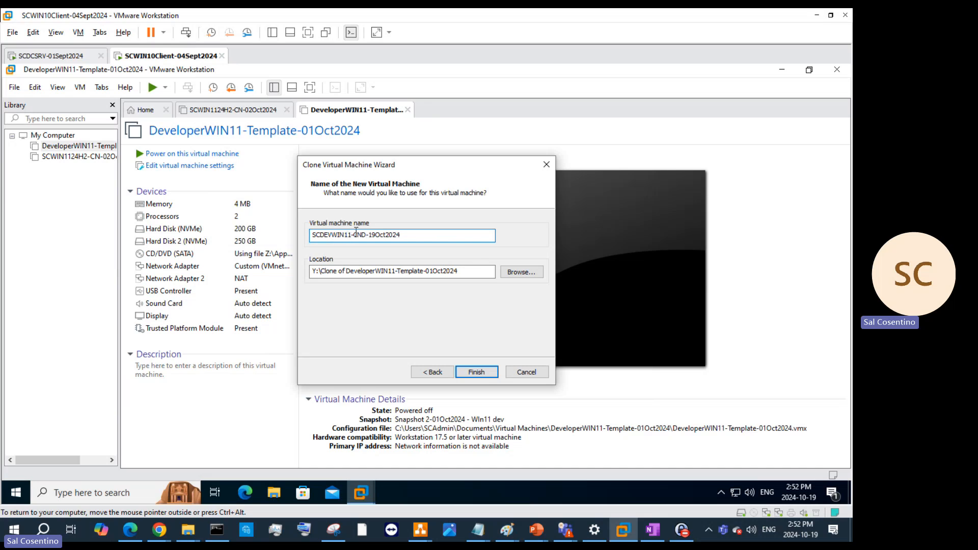
pyautogui.write('-2')
pyautogui.press('BackSpace')
pyautogui.write('-')
pyautogui.press('BackSpace')
pyautogui.press('BackSpace')
pyautogui.press('BackSpace')
pyautogui.press('BackSpace')
pyautogui.press('BackSpace')
pyautogui.press('BackSpace')
pyautogui.write('WI')
pyautogui.write('VM001')
pyautogui.press('BackSpace')
pyautogui.write('01')
pyautogui.press('BackSpace')
pyautogui.write('01')
pyautogui.press('BackSpace')
pyautogui.write('2')
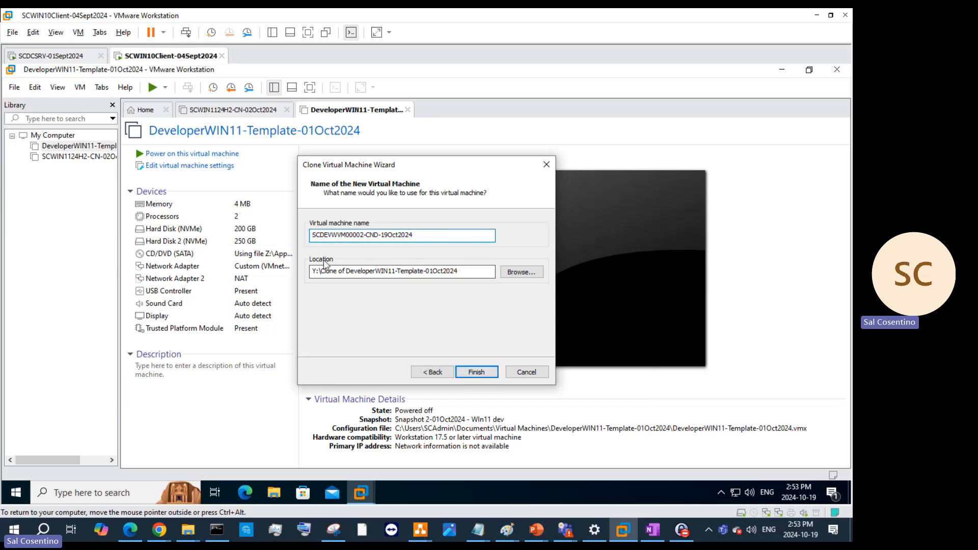
# Choose the Z:\Applications-3\Clone-Win 11 dev shared folder as the clone's location
pyautogui.click(517, 271)
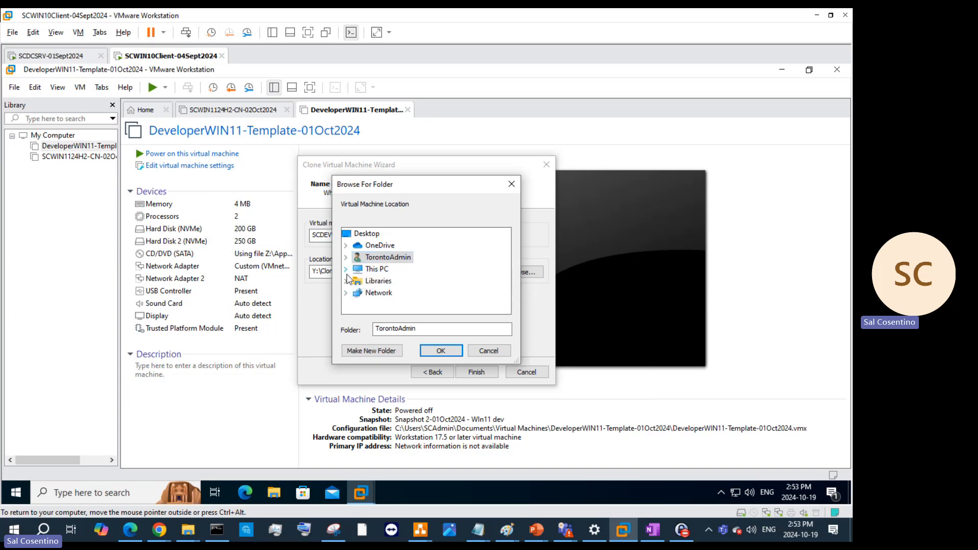
pyautogui.click(366, 270)
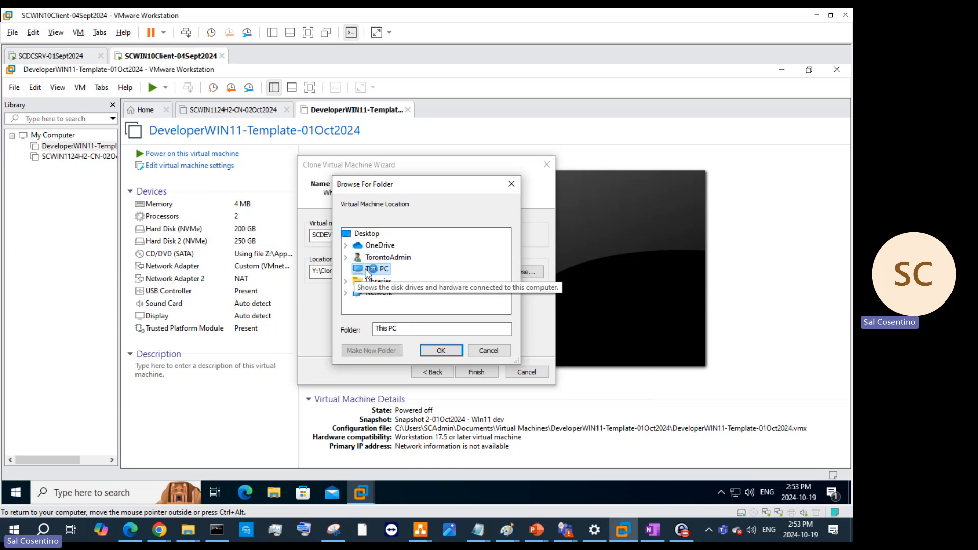
pyautogui.doubleClick(446, 269)
pyautogui.scroll(-2, 434, 283)
pyautogui.doubleClick(432, 282)
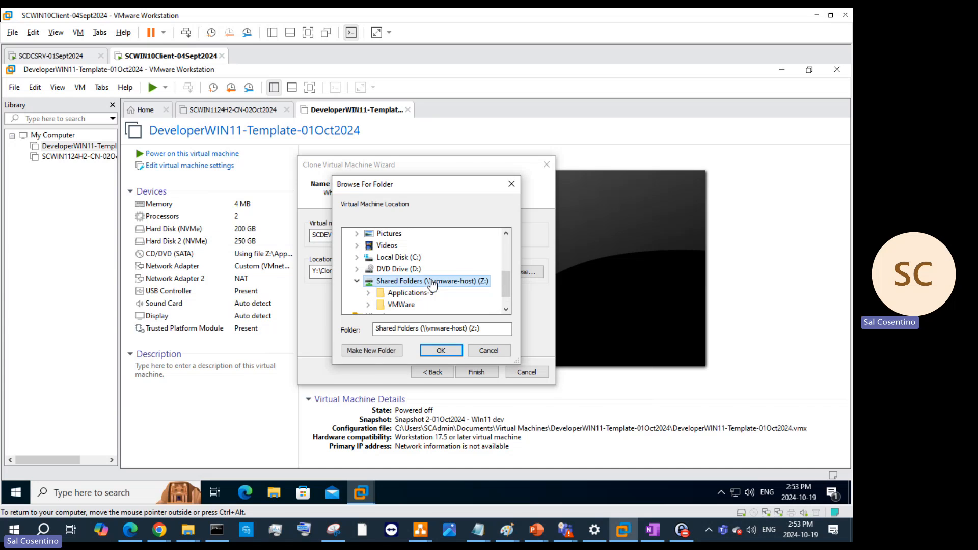
pyautogui.scroll(-1, 416, 271)
pyautogui.doubleClick(410, 269)
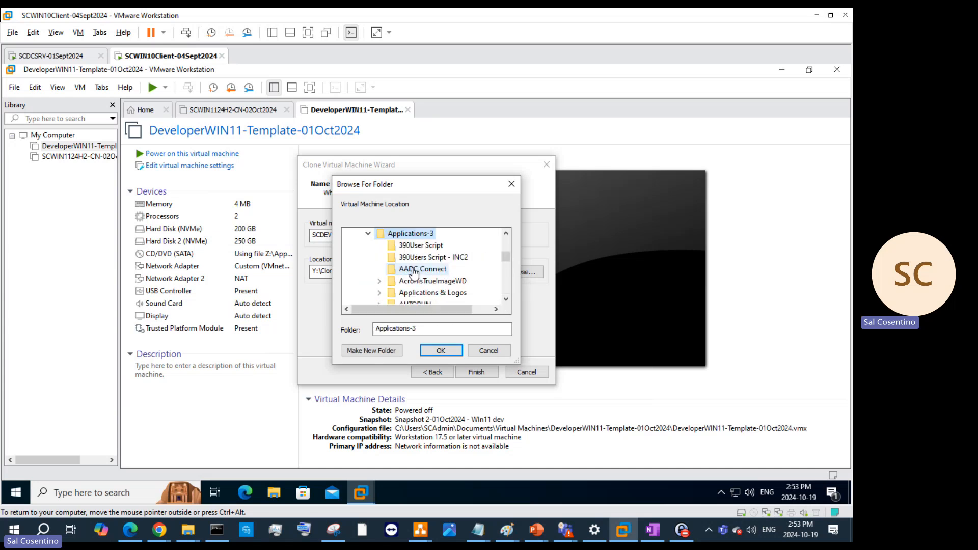
pyautogui.scroll(-2, 422, 272)
pyautogui.doubleClick(434, 246)
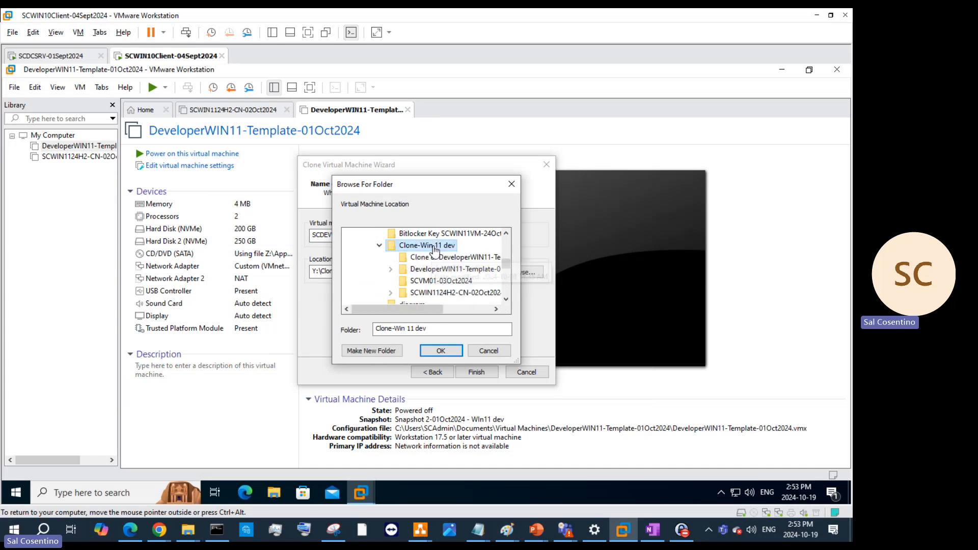
pyautogui.click(441, 352)
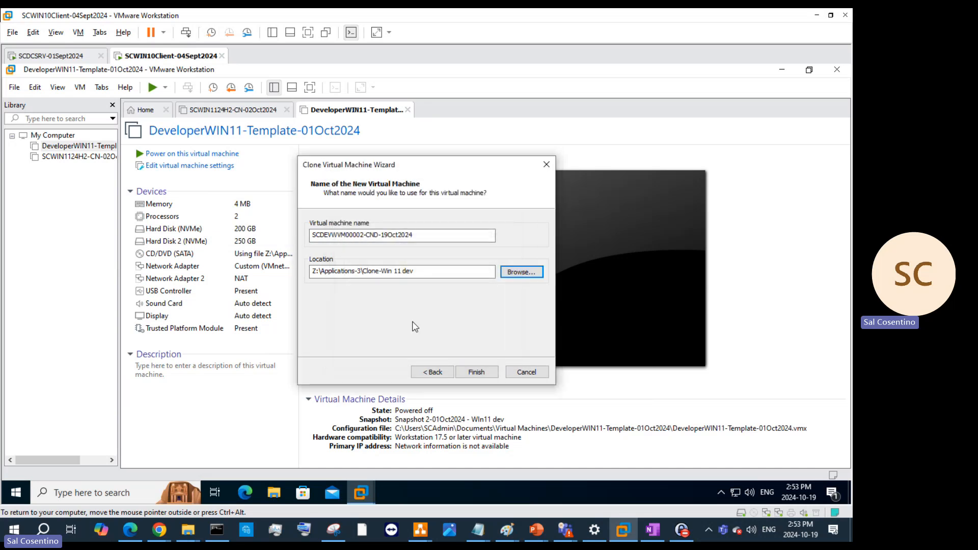
# Extend the location with a subfolder named SCDEVWVM00002-CND-19Oct2024 and start the cloning
pyautogui.click(428, 272)
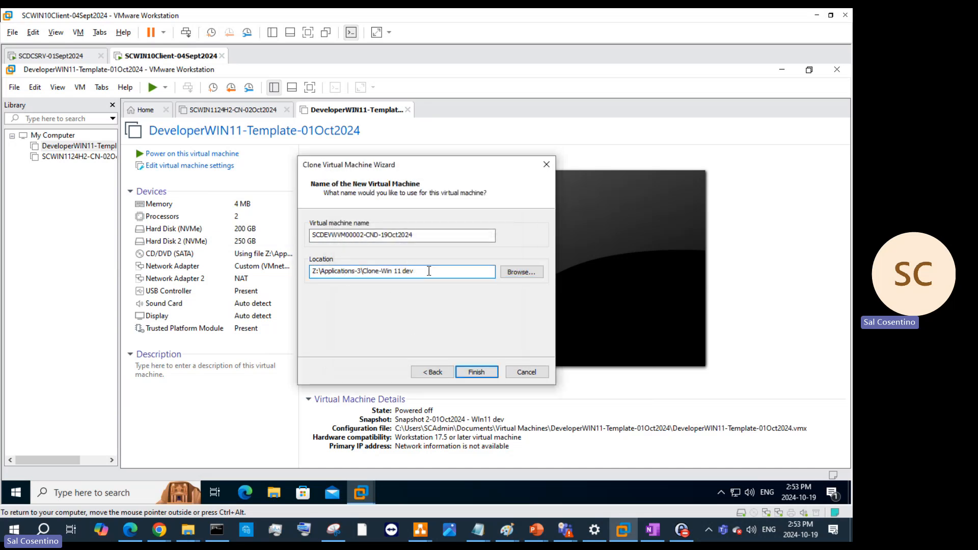
pyautogui.write('\\')
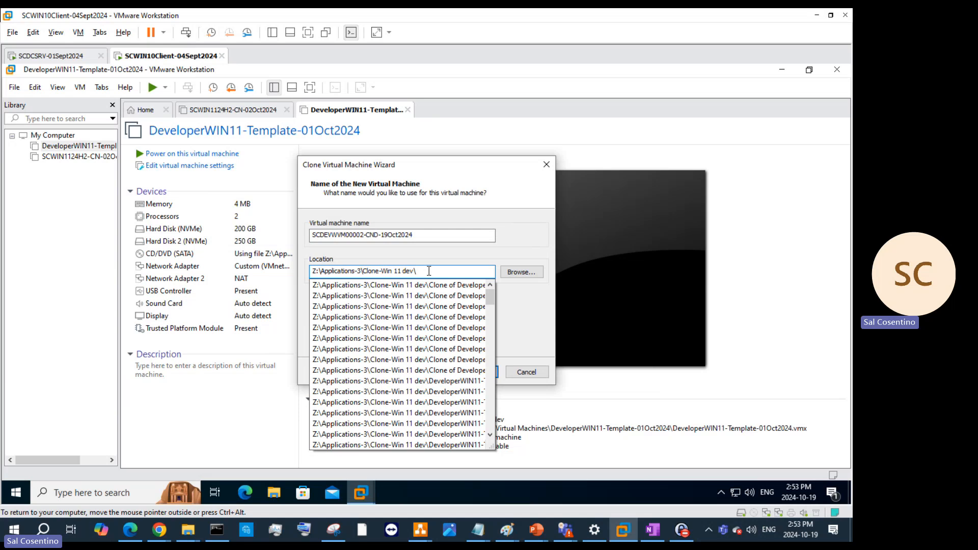
pyautogui.doubleClick(433, 238)
pyautogui.hotkey('ctrl', 'c')
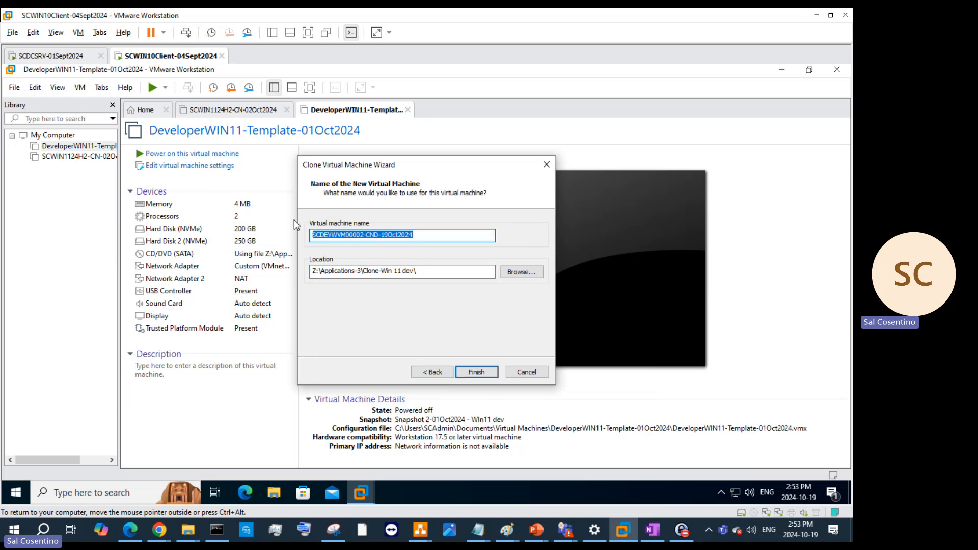
pyautogui.click(446, 269)
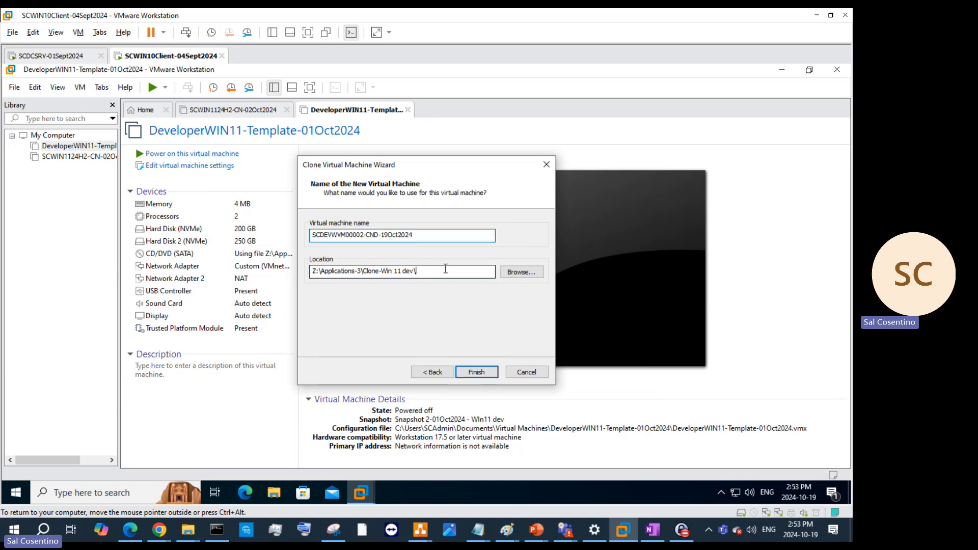
pyautogui.hotkey('ctrl', 'v')
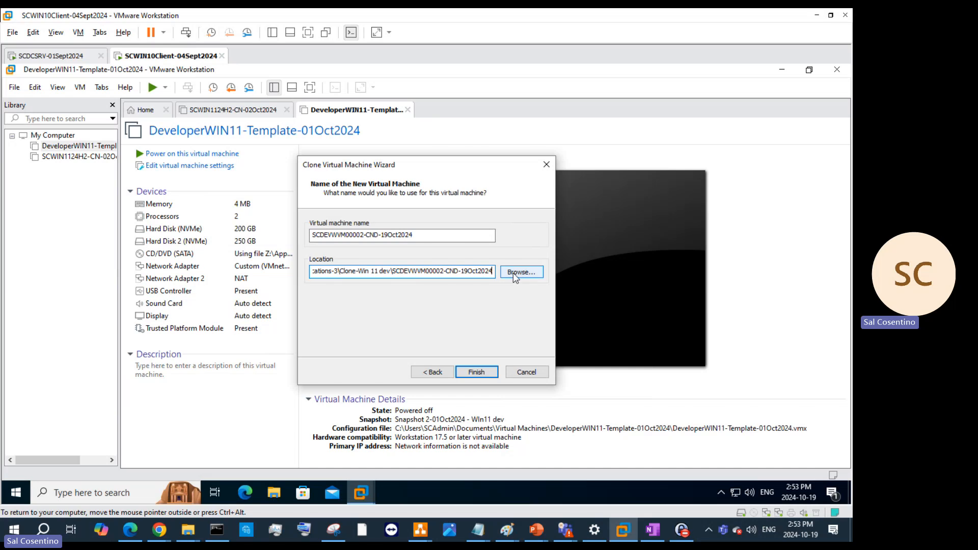
pyautogui.click(473, 373)
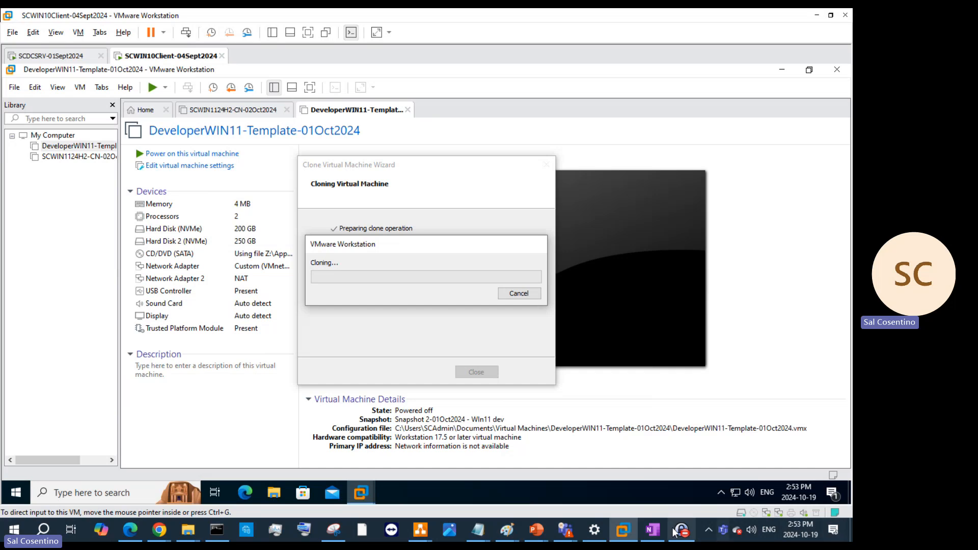
# Check the Teams meeting window, minimize it and the Settings window, and close the extra Microsoft Teams window
pyautogui.click(595, 530)
pyautogui.moveTo(574, 536)
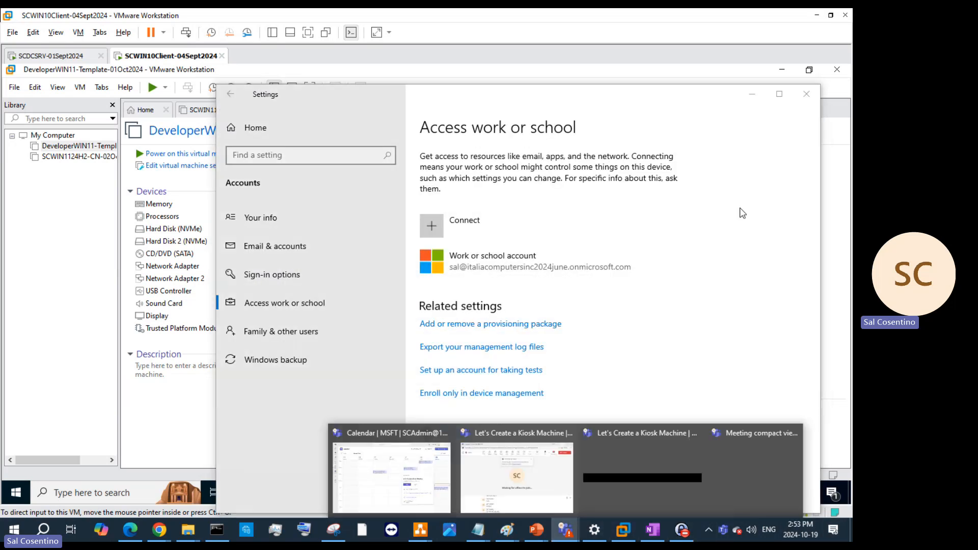
pyautogui.click(519, 466)
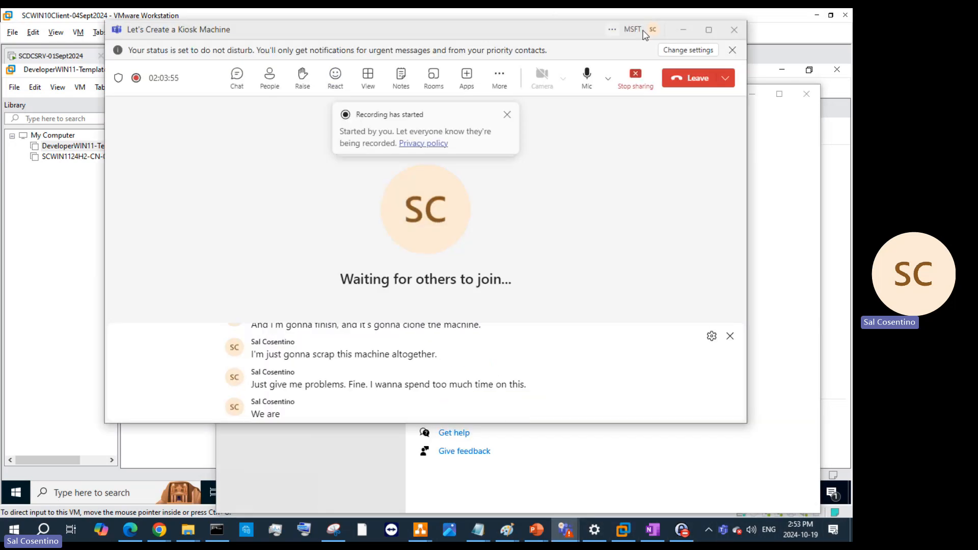
pyautogui.click(684, 30)
pyautogui.click(752, 94)
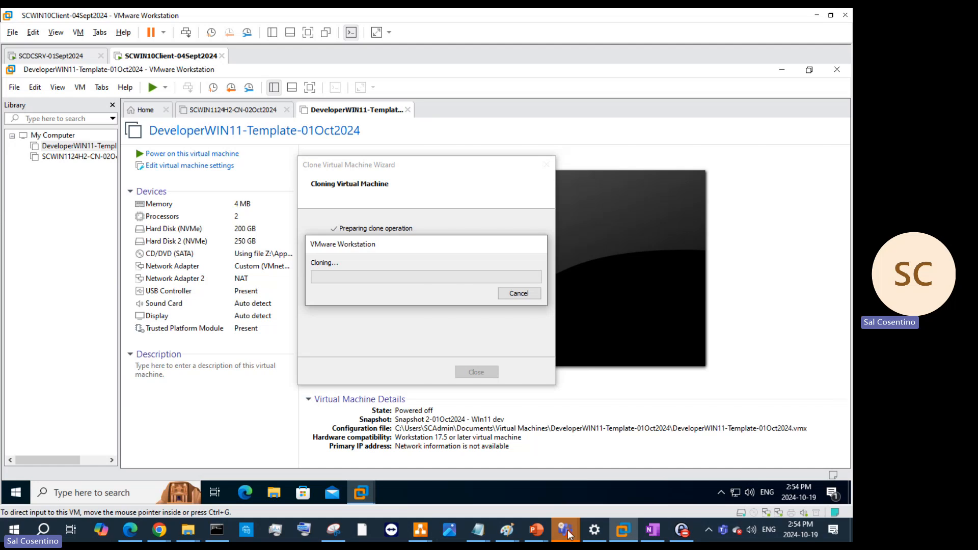
pyautogui.moveTo(568, 532)
pyautogui.moveTo(620, 433)
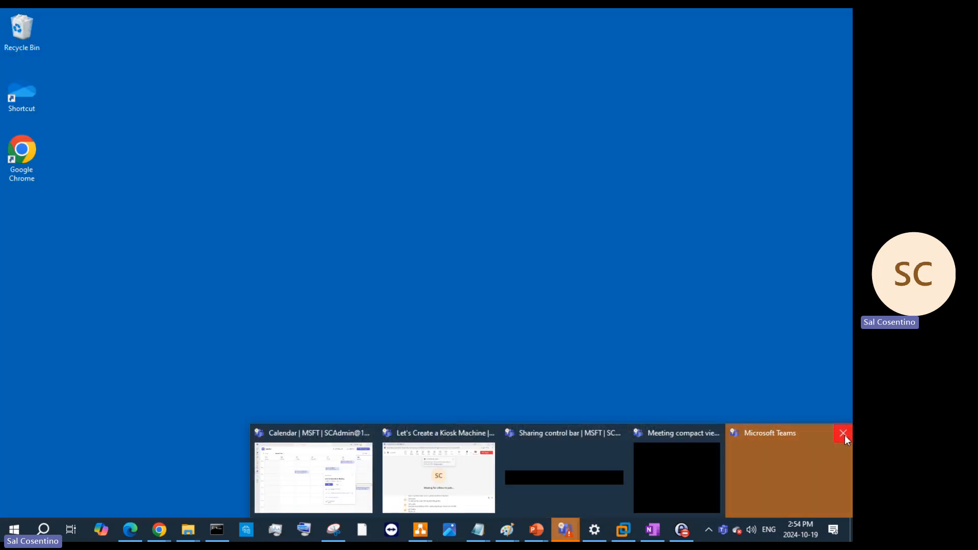
pyautogui.click(845, 435)
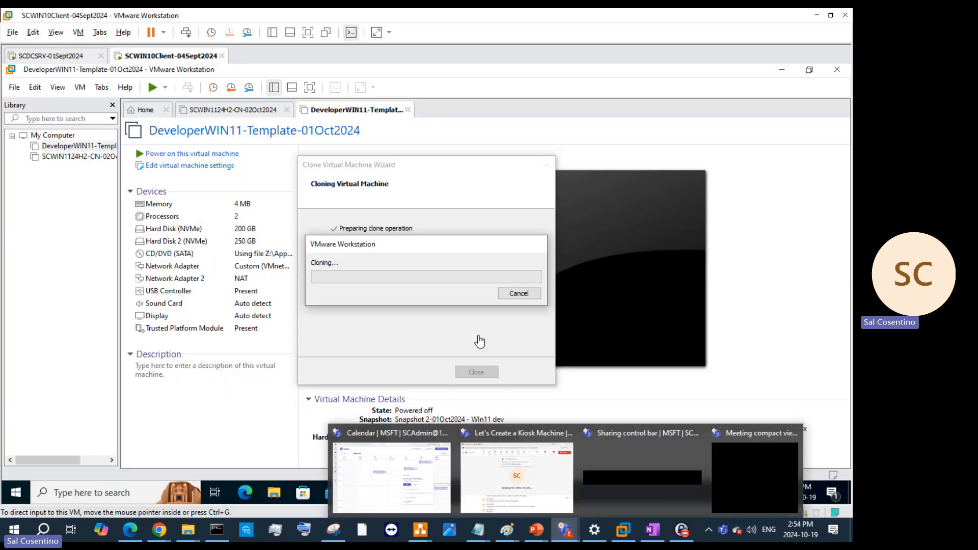
# Switch to the Kiosks page in OneNote and add a bullet beginning "We are" below the "Several ways" bullet
pyautogui.click(653, 530)
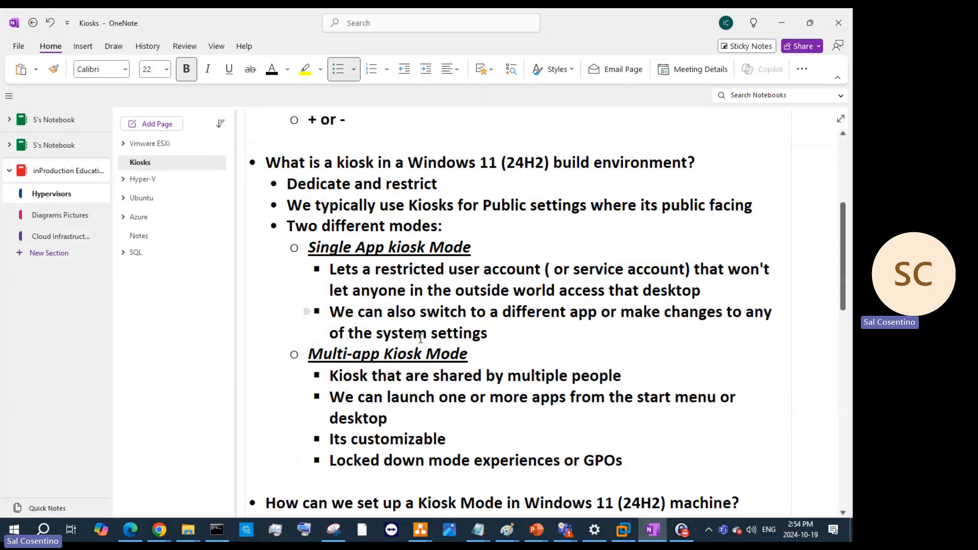
pyautogui.scroll(-5, 421, 338)
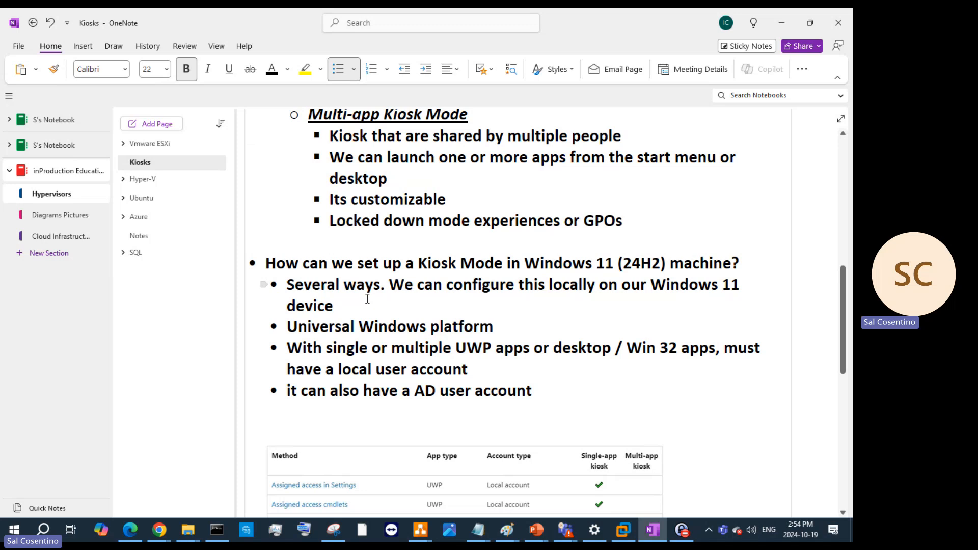
pyautogui.press('Return')
pyautogui.write('We are')
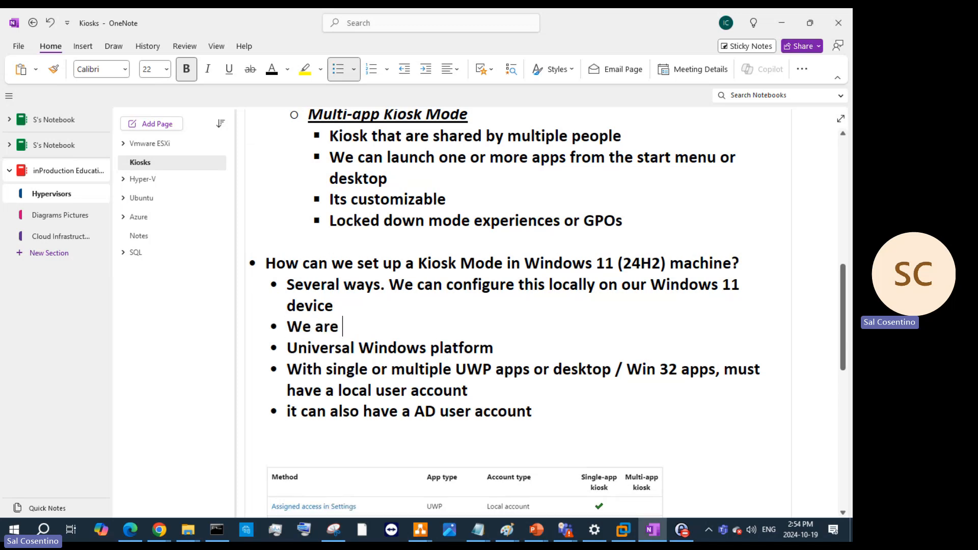
pyautogui.press('BackSpace')
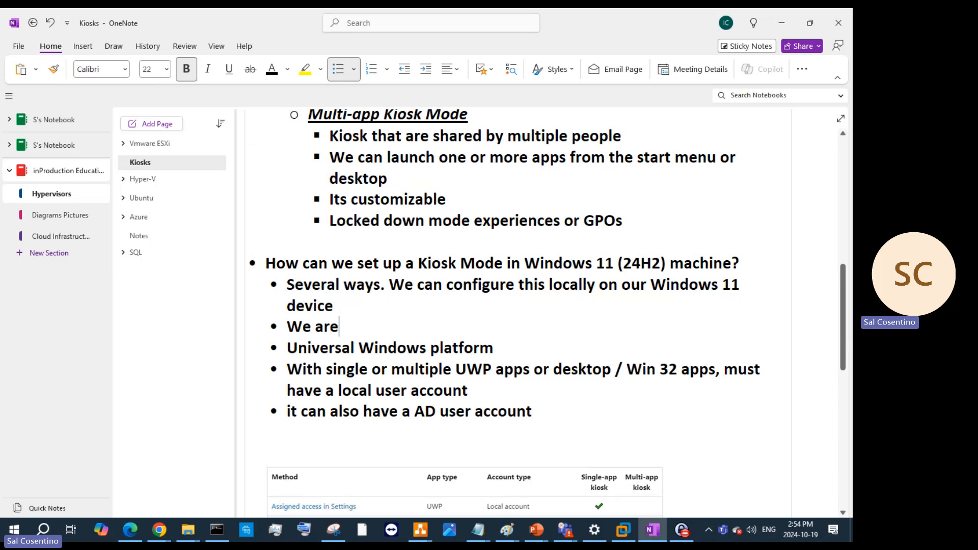
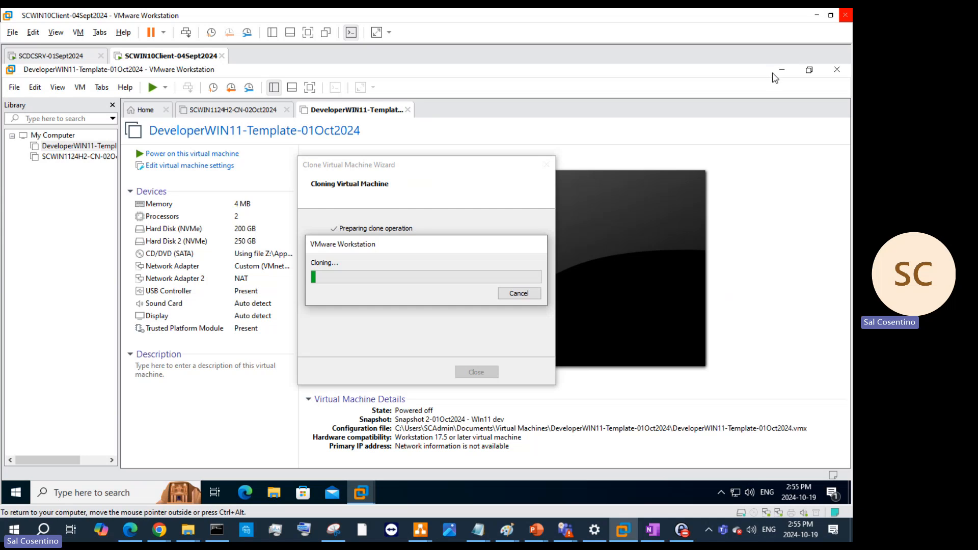
# Show the desktop of the Windows 10 client VM and open its Windows Settings
pyautogui.rightClick(449, 490)
pyautogui.click(516, 414)
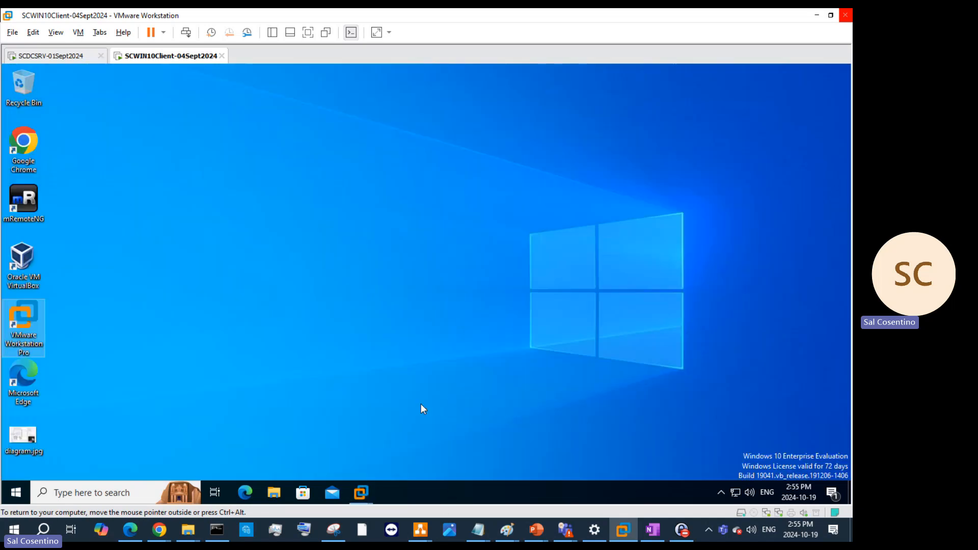
pyautogui.click(15, 494)
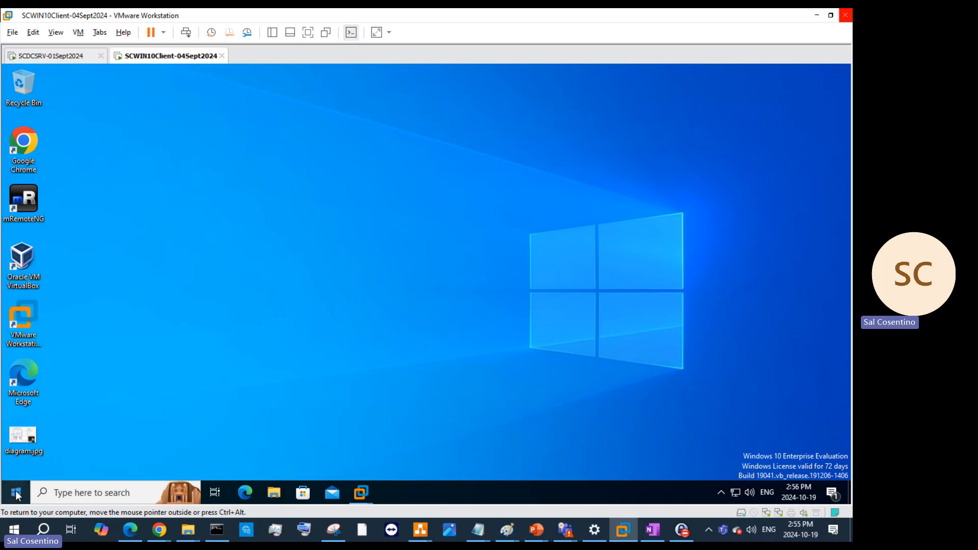
pyautogui.rightClick(16, 493)
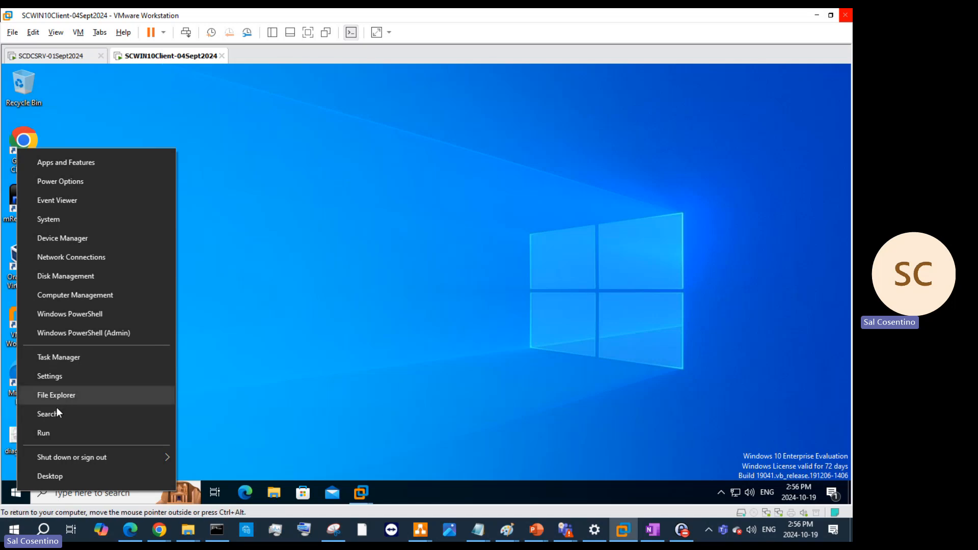
pyautogui.click(79, 376)
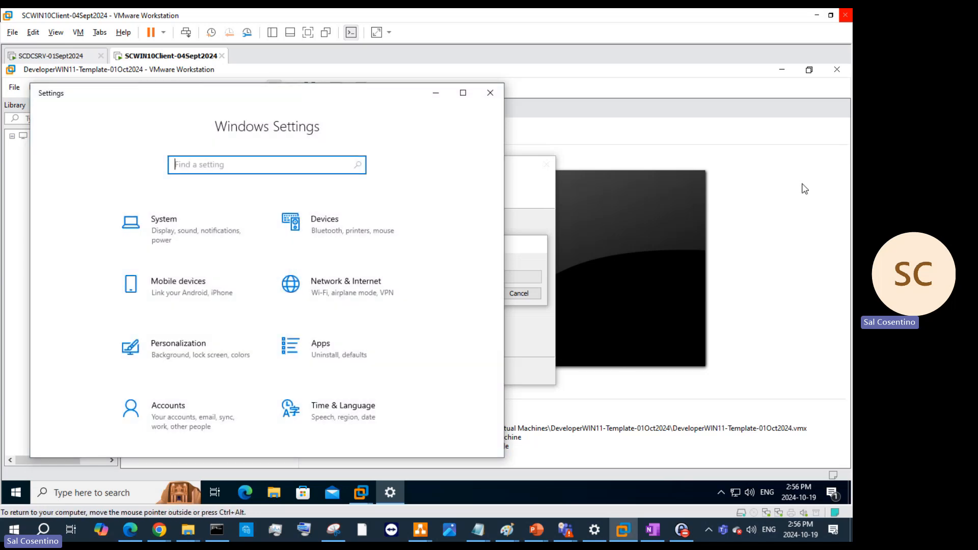
# Open the assigned access option for other users in the account settings and start the kiosk setup
pyautogui.click(187, 408)
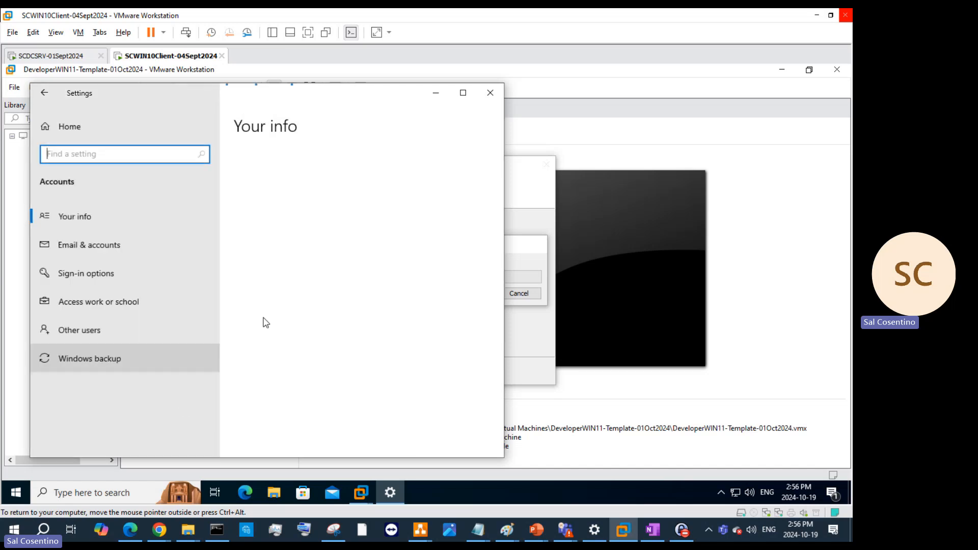
pyautogui.click(102, 326)
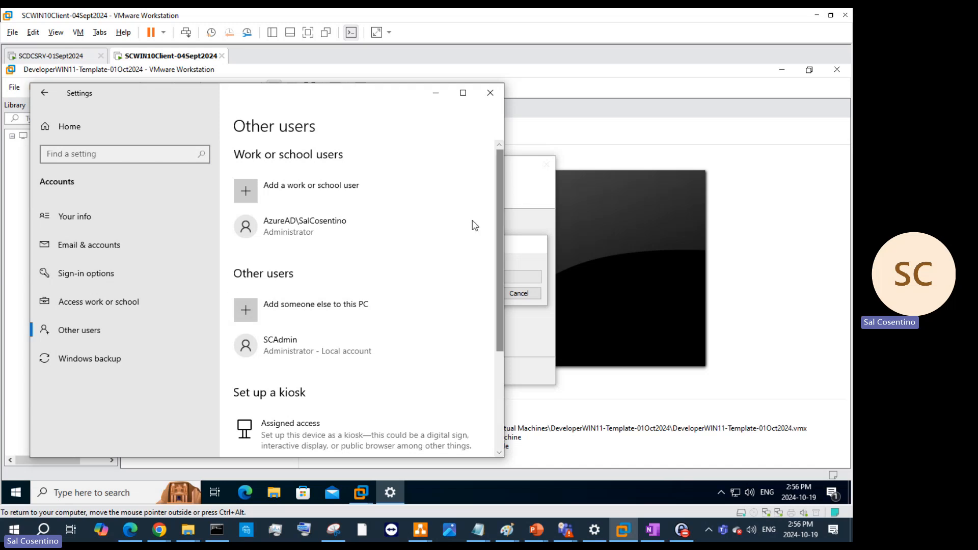
pyautogui.scroll(-3, 472, 224)
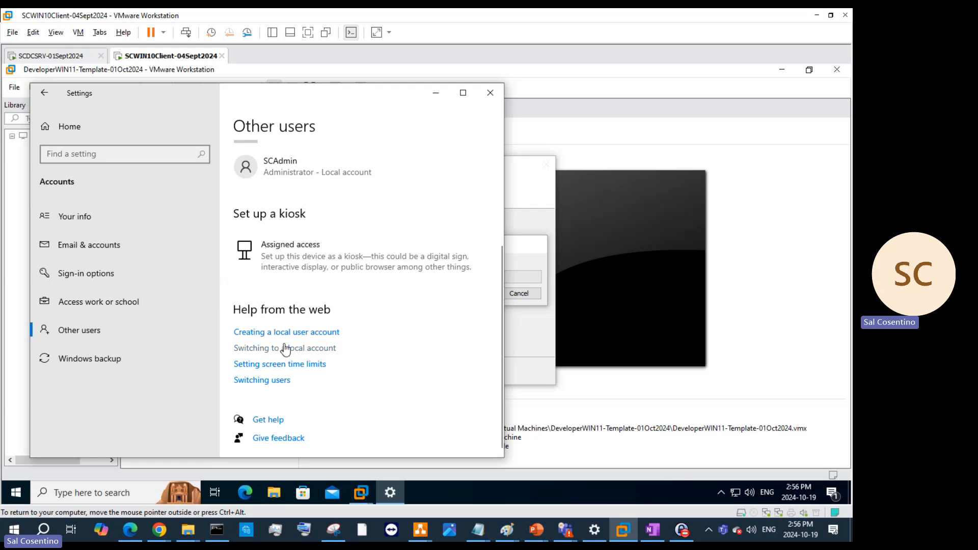
pyautogui.scroll(3, 302, 257)
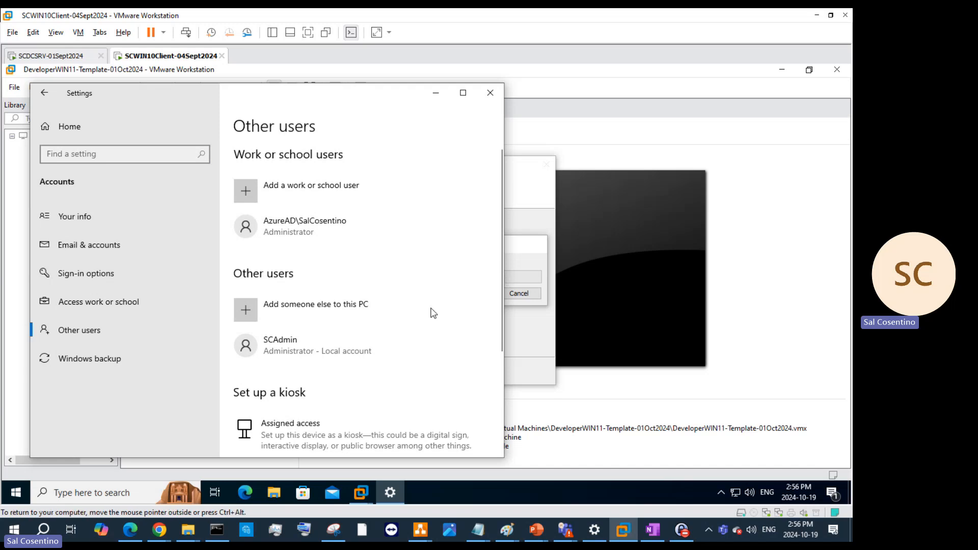
pyautogui.scroll(-3, 439, 311)
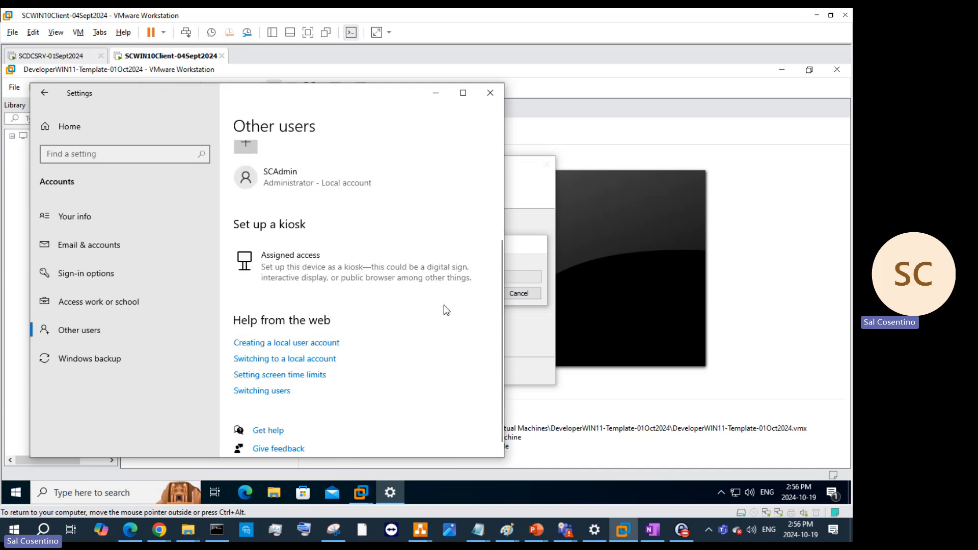
pyautogui.click(359, 270)
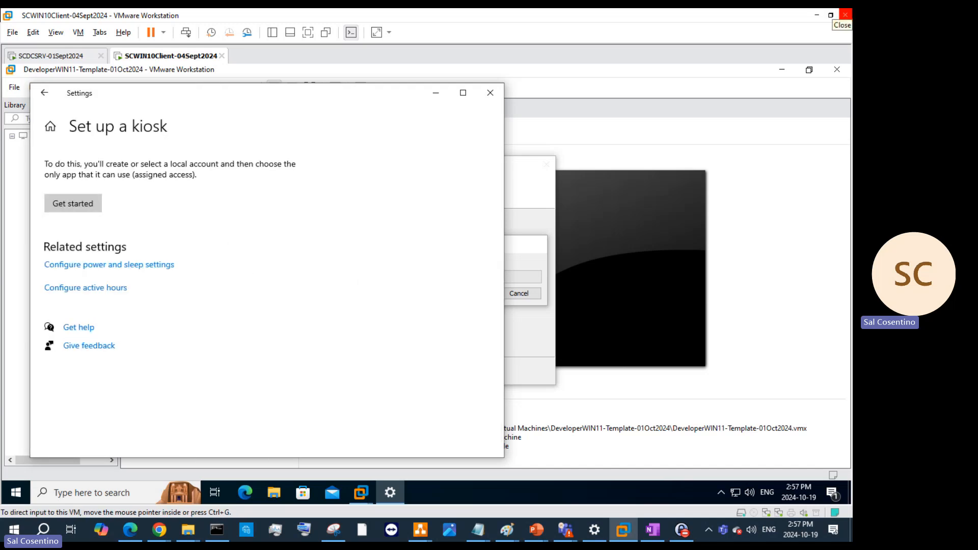
pyautogui.click(97, 206)
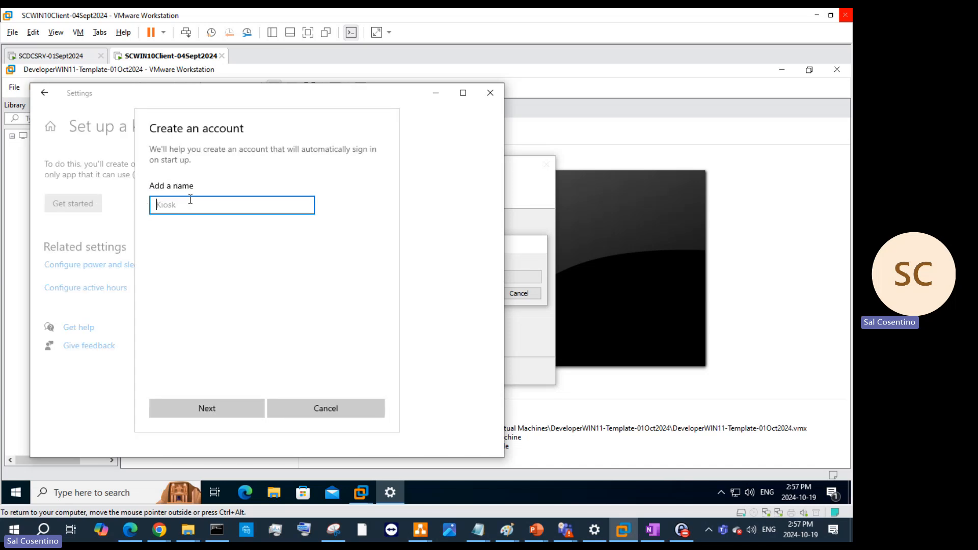
# Copy the name of the OntarioKiosk user from the Ontario OU on SCDCSRV-01Sept2024 and minimize Active Directory Users and Computers
pyautogui.click(67, 57)
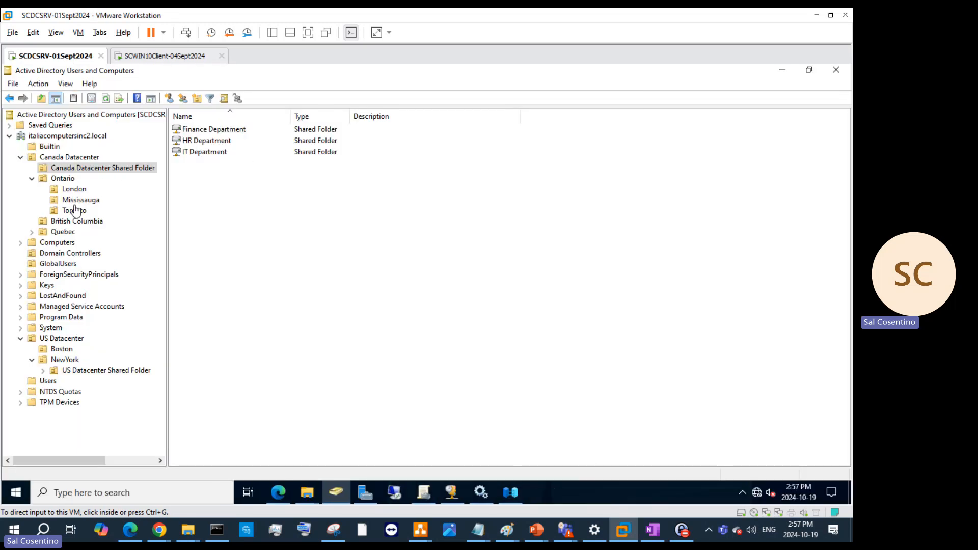
pyautogui.click(70, 179)
pyautogui.click(214, 152)
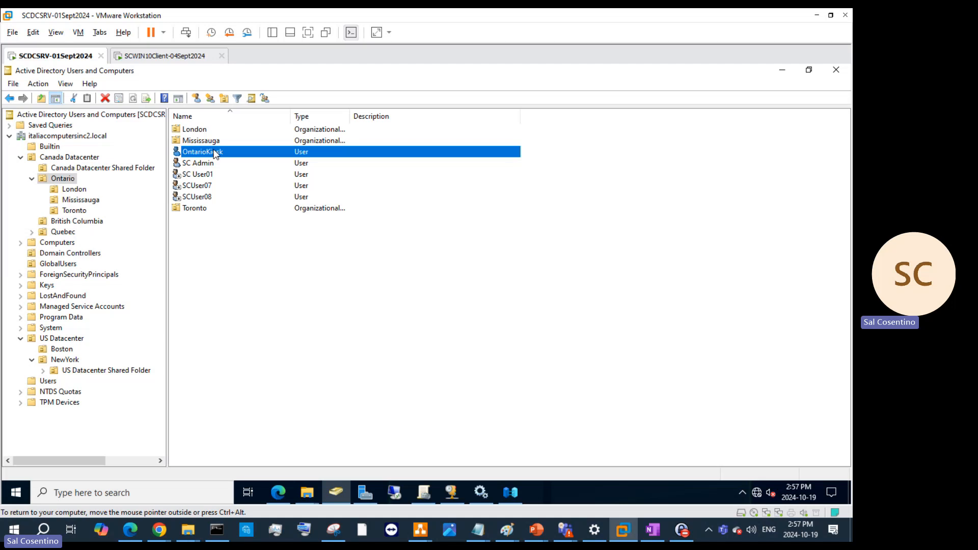
pyautogui.rightClick(215, 153)
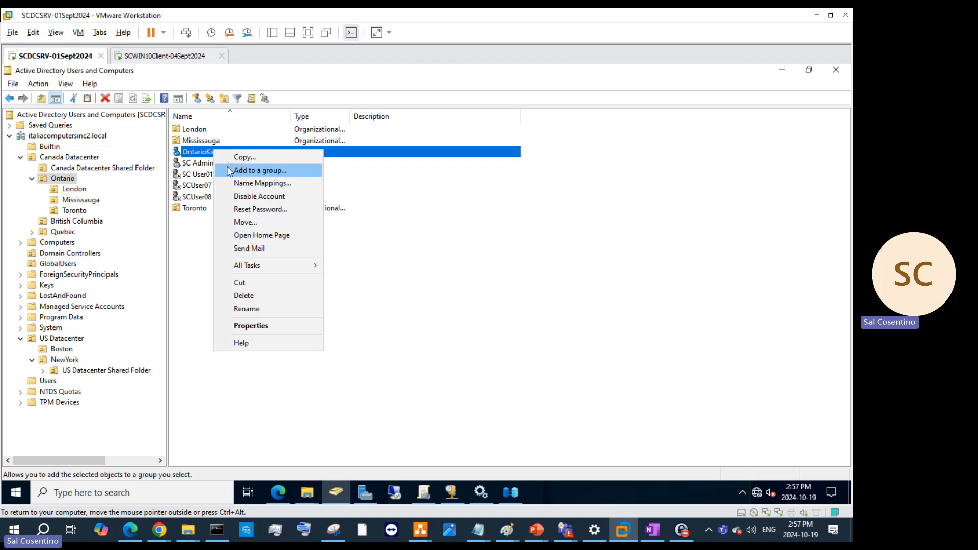
pyautogui.click(273, 308)
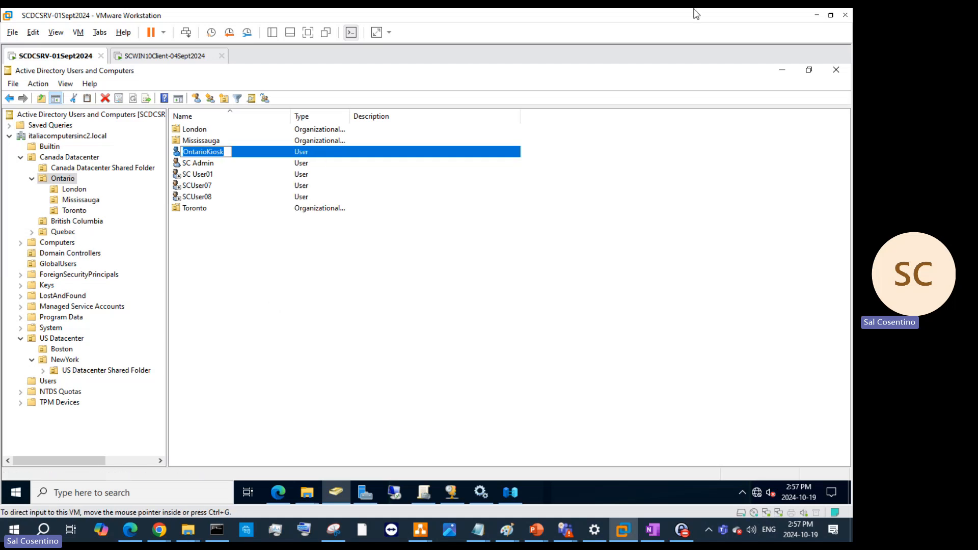
pyautogui.click(777, 74)
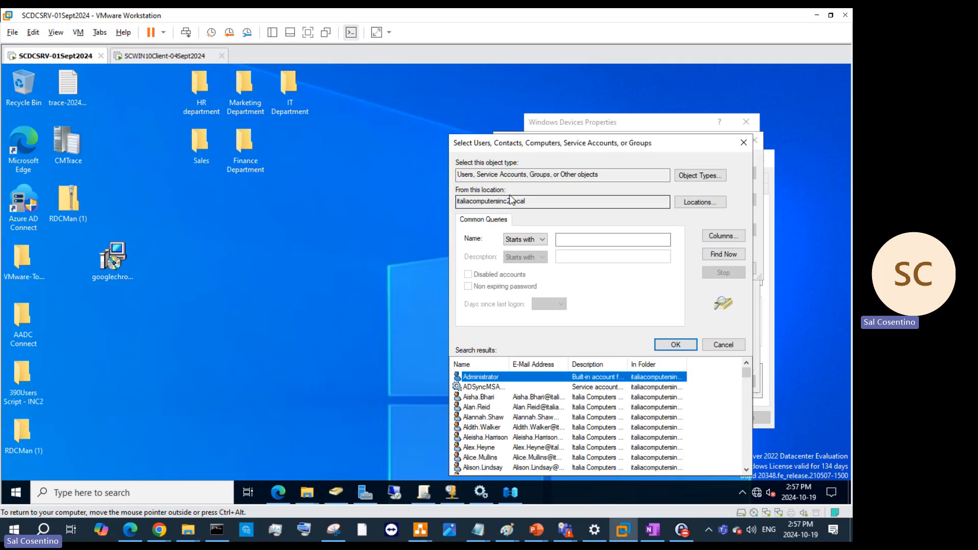
# Return to the Windows 10 client VM and name the kiosk account OntarioKiosk
pyautogui.click(162, 60)
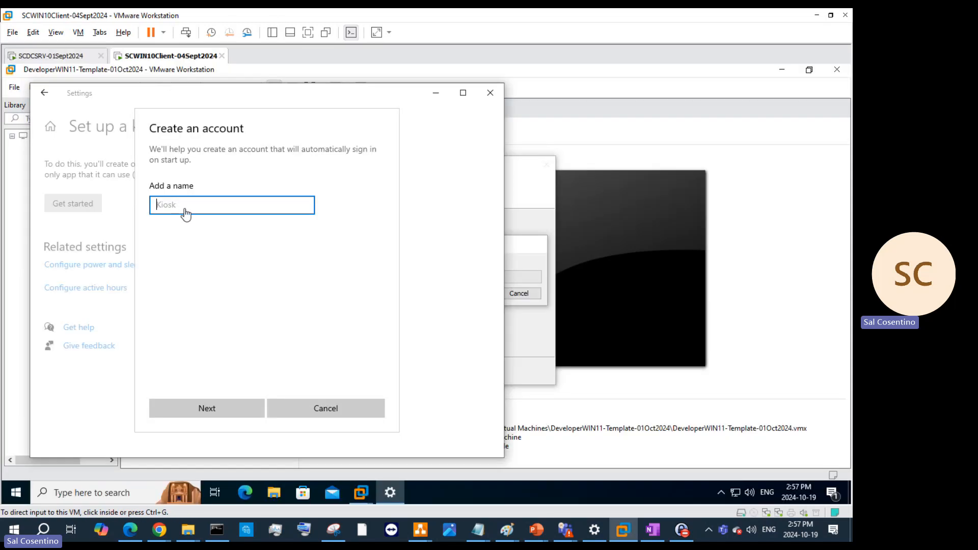
pyautogui.click(217, 409)
pyautogui.click(218, 411)
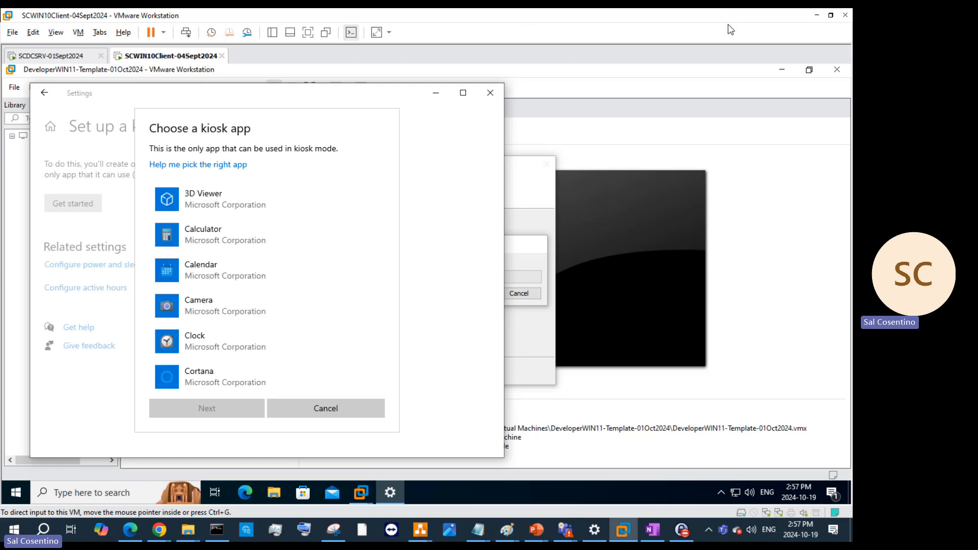
# Choose Microsoft Edge as the kiosk app and use the kiosk as a digital sign or interactive display
pyautogui.scroll(-1, 319, 214)
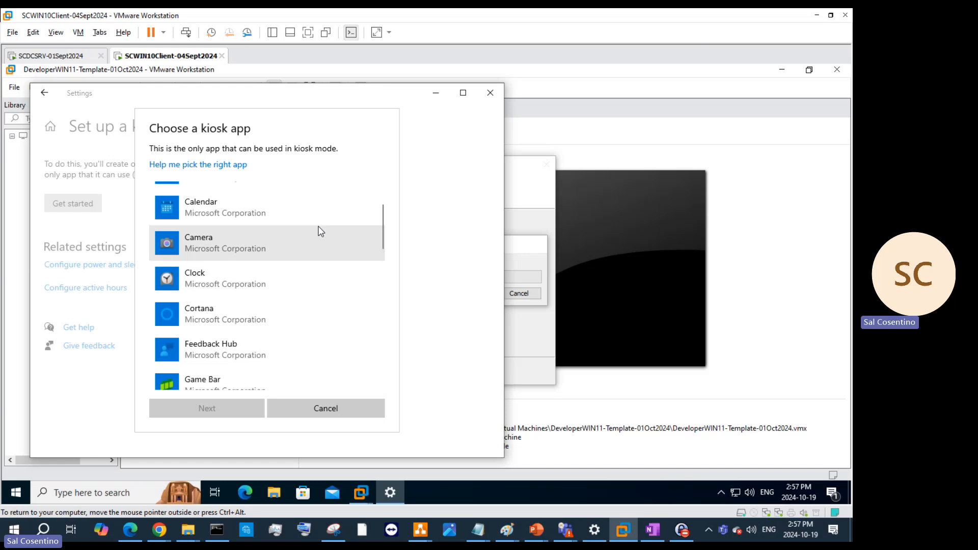
pyautogui.scroll(-5, 317, 233)
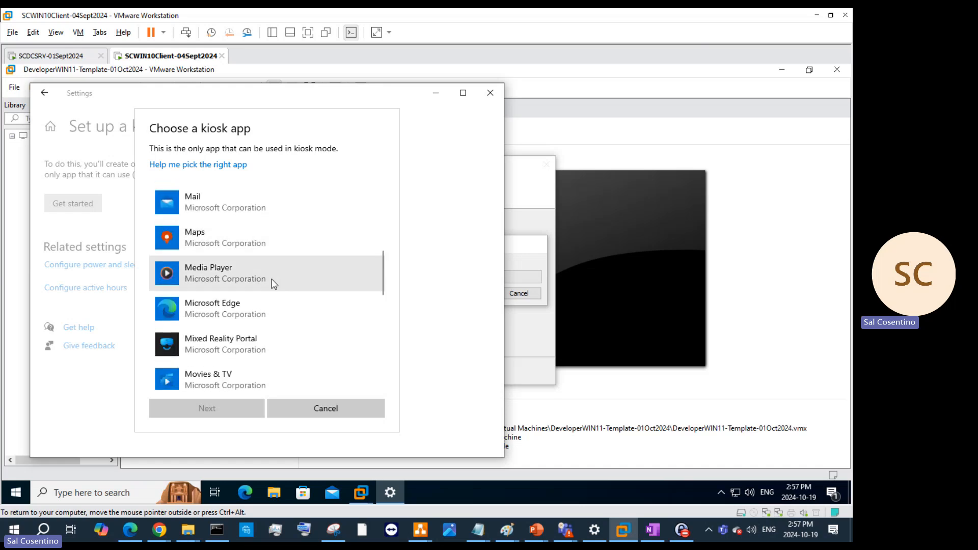
pyautogui.click(258, 304)
pyautogui.scroll(-2, 299, 299)
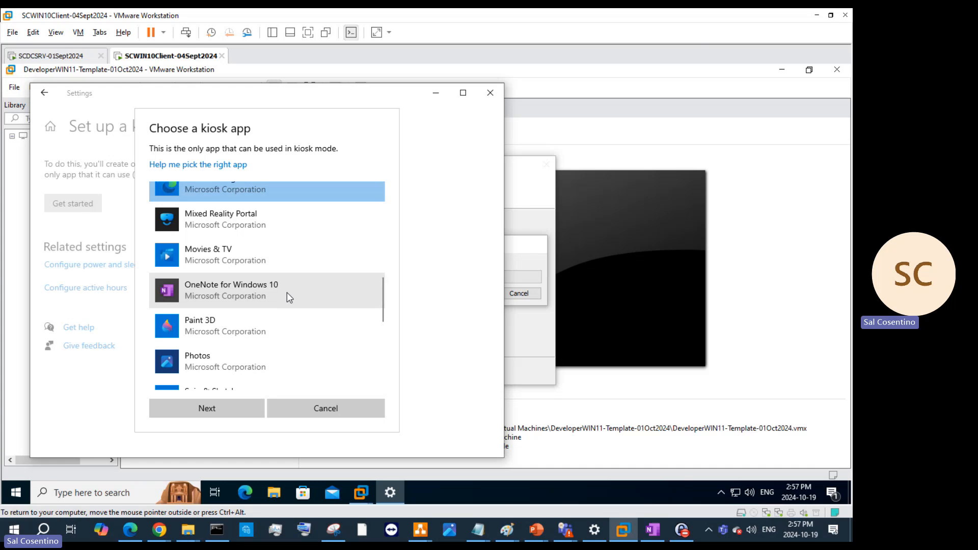
pyautogui.scroll(-3, 287, 294)
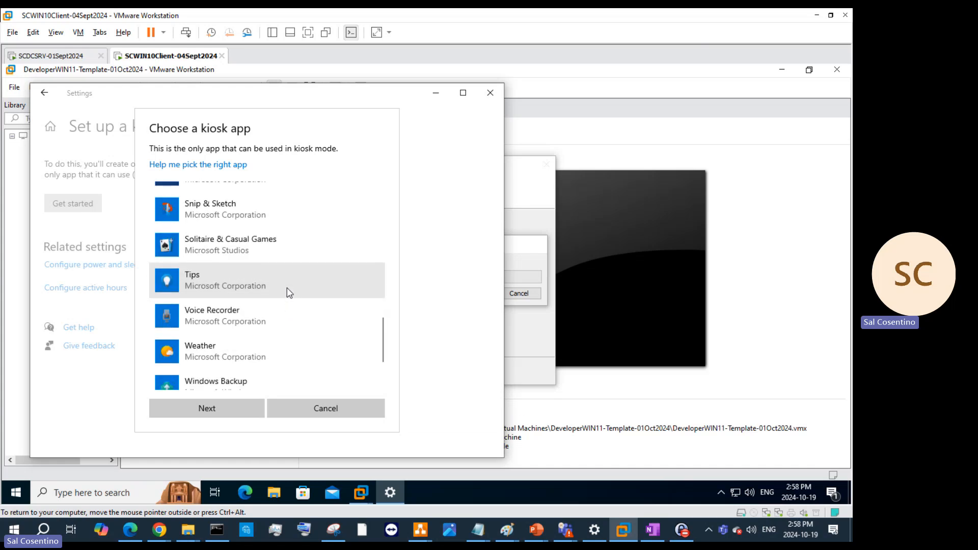
pyautogui.scroll(-3, 287, 289)
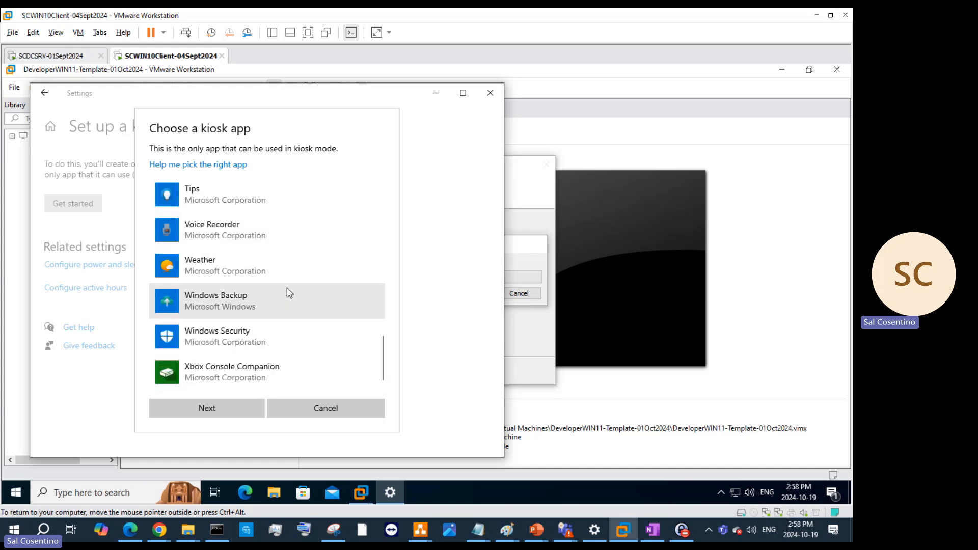
pyautogui.scroll(4, 300, 306)
pyautogui.scroll(3, 285, 283)
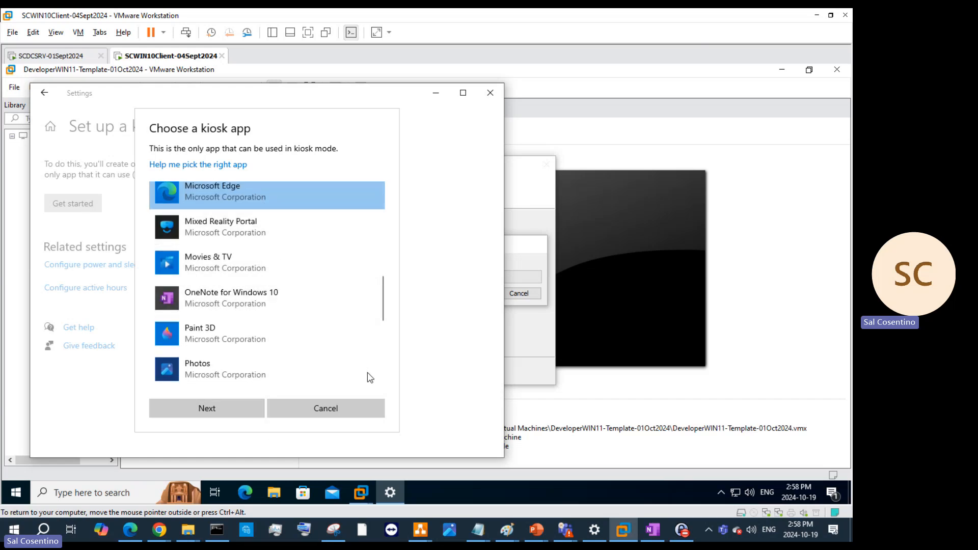
pyautogui.click(226, 409)
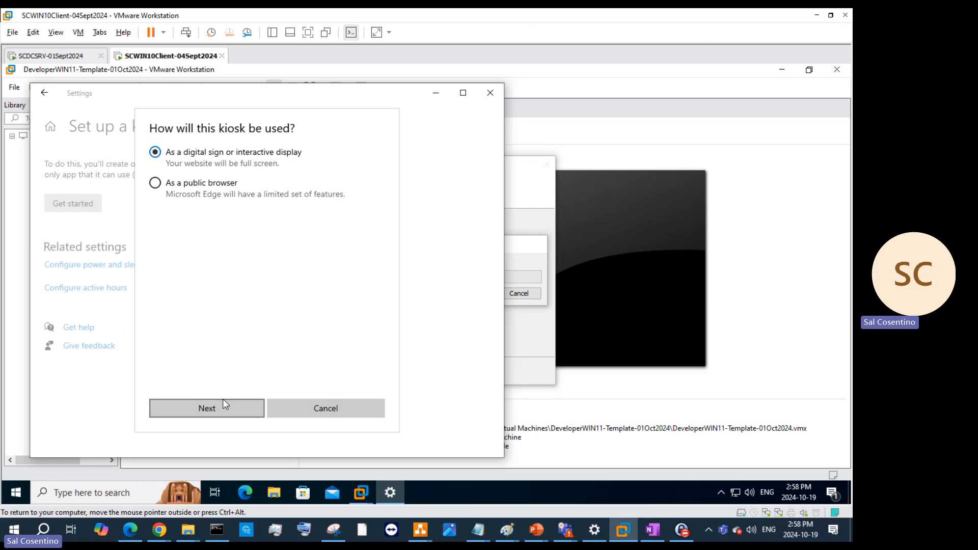
pyautogui.click(210, 408)
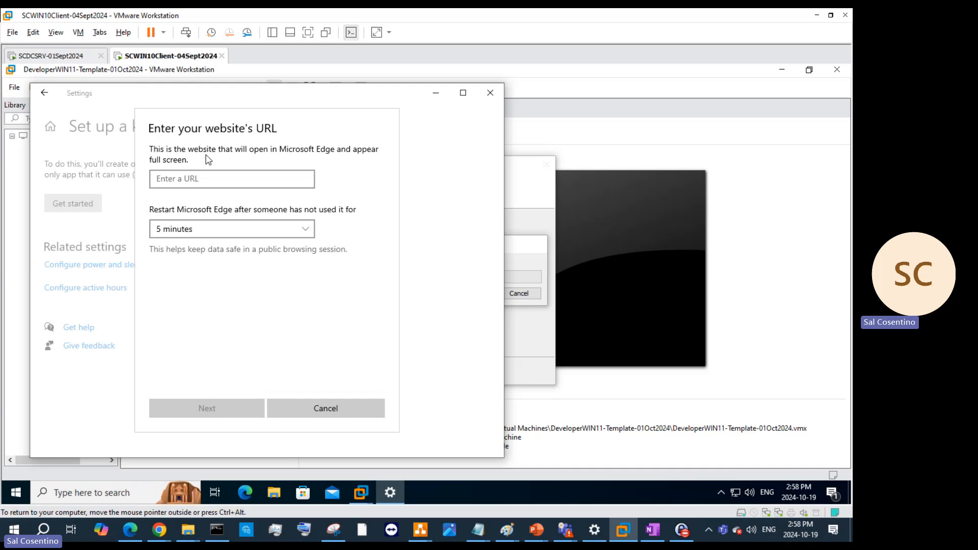
# Enter "Virtual Advertisement" as the kiosk website's URL
pyautogui.click(249, 181)
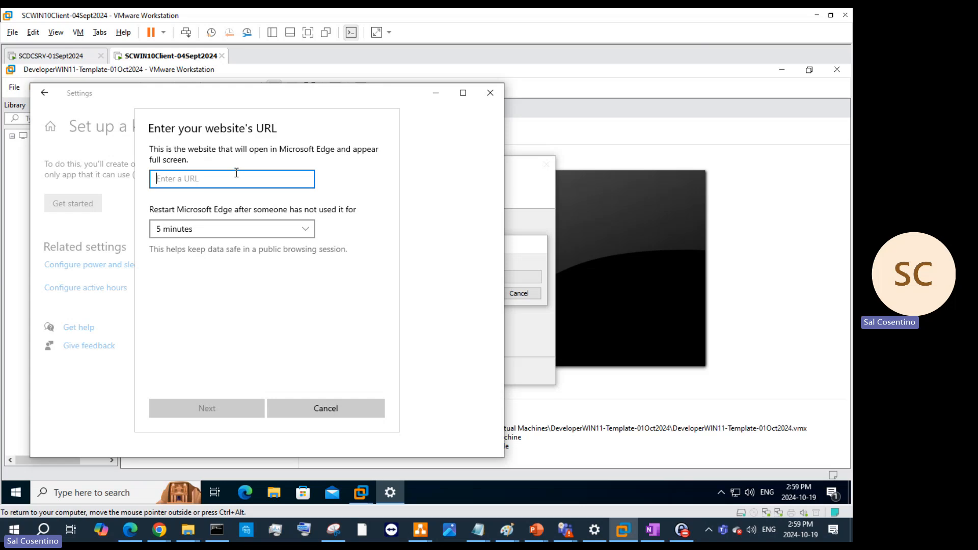
pyautogui.write('Virtual Advertisement')
# Replace the website URL entry with "Onatrio Kiosk Advertisements"
pyautogui.moveTo(238, 180); pyautogui.dragTo(156, 181)
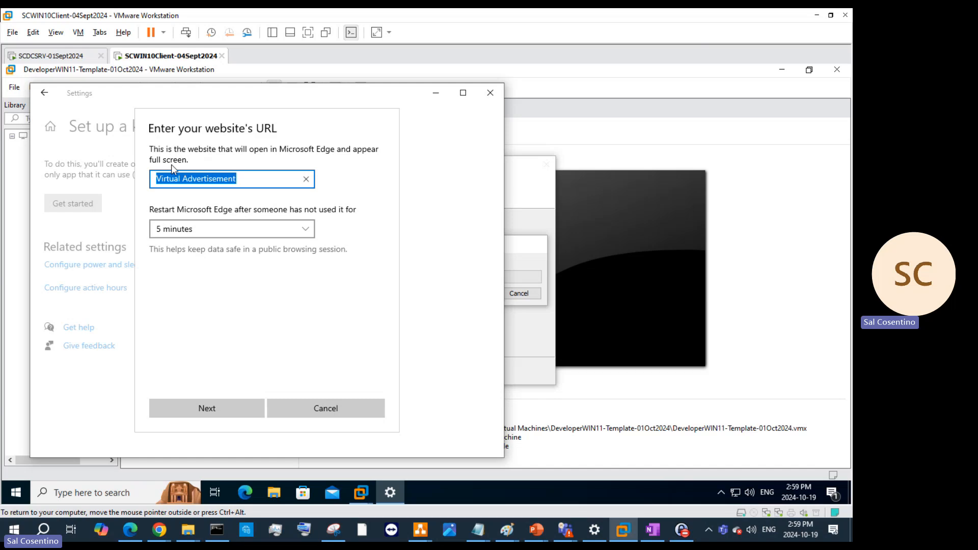
pyautogui.write('ONtar')
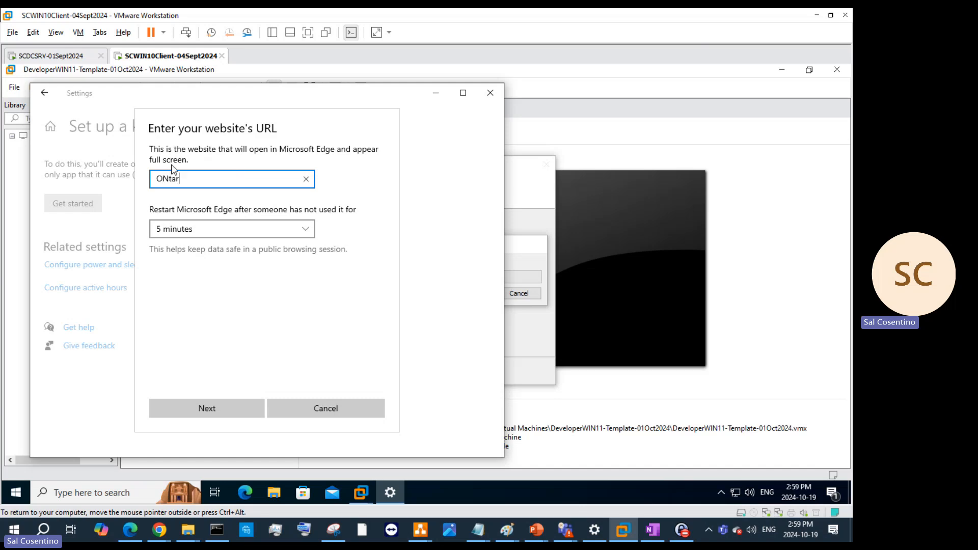
pyautogui.write('io Kios')
pyautogui.press('BackSpace')
pyautogui.press('BackSpace')
pyautogui.press('BackSpace')
pyautogui.press('BackSpace')
pyautogui.press('BackSpace')
pyautogui.press('BackSpace')
pyautogui.press('BackSpace')
pyautogui.press('BackSpace')
pyautogui.press('BackSpace')
pyautogui.press('BackSpace')
# Set Microsoft Edge to restart after 24 hours without use and complete the kiosk setup
pyautogui.click(312, 234)
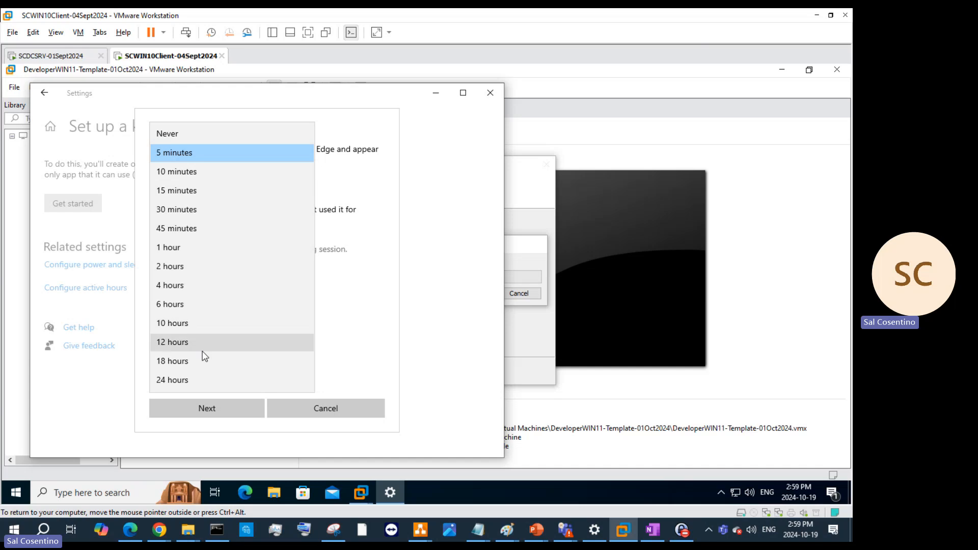
pyautogui.click(208, 384)
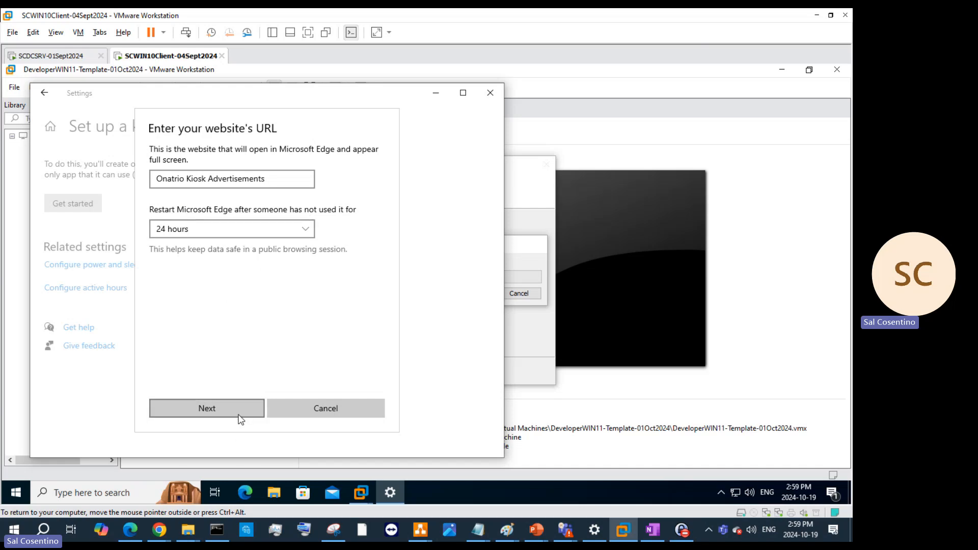
pyautogui.click(299, 233)
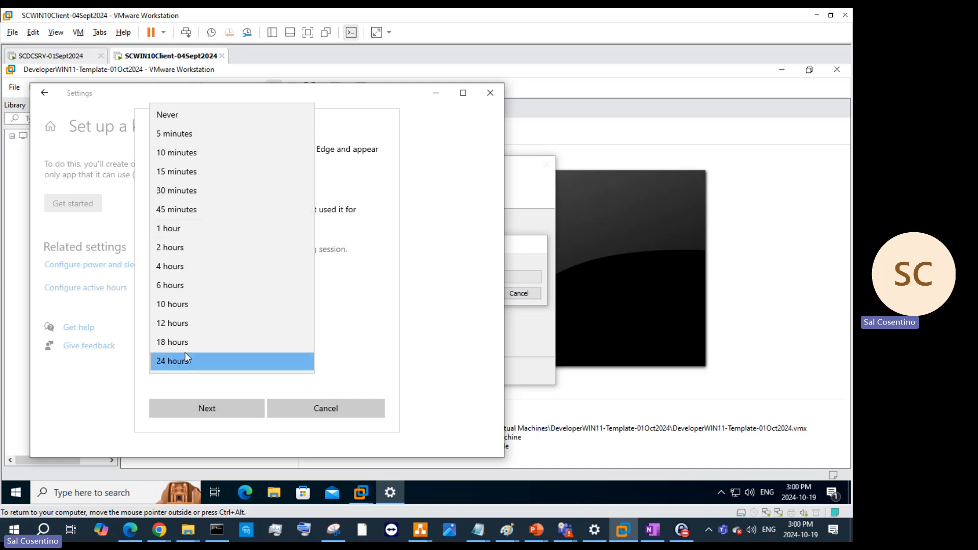
pyautogui.click(196, 402)
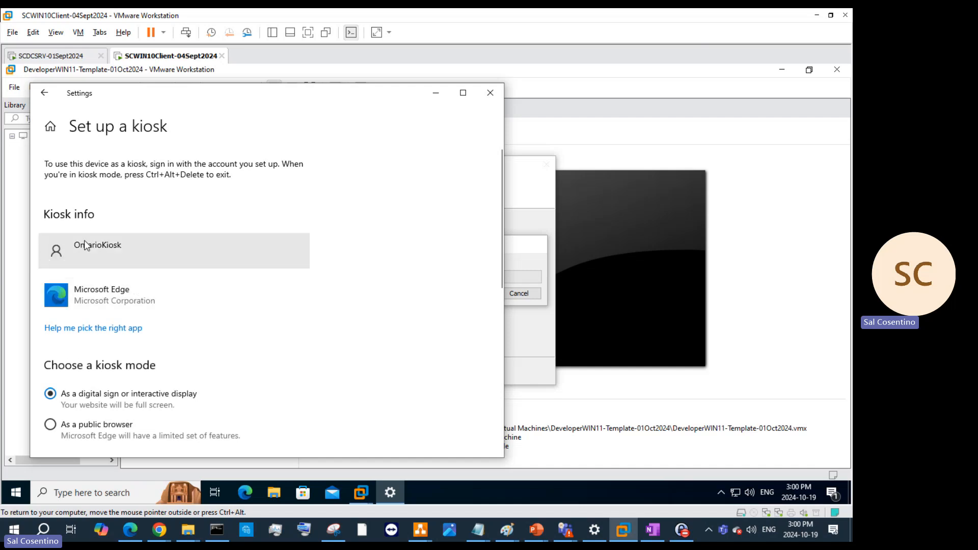
# Change the kiosk mode to a public browser
pyautogui.scroll(-3, 126, 365)
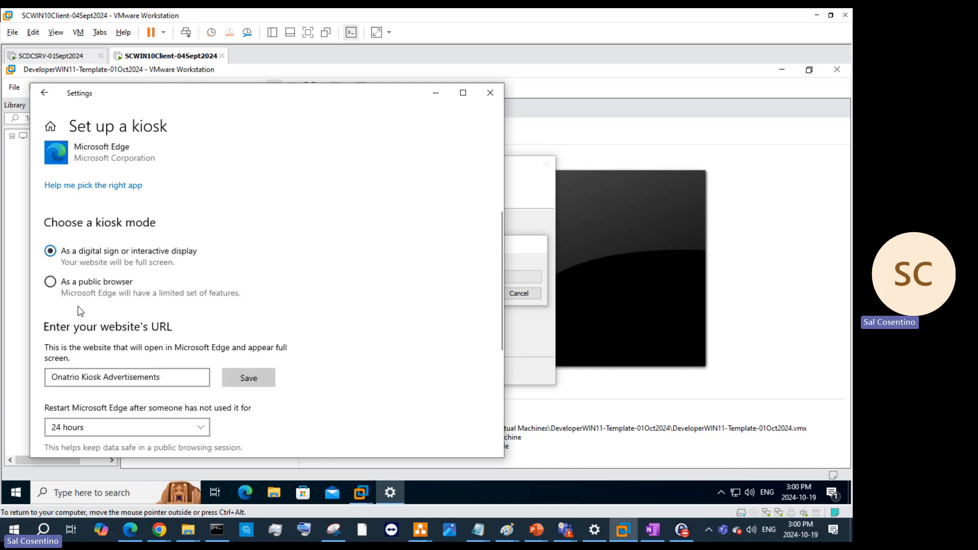
pyautogui.click(51, 282)
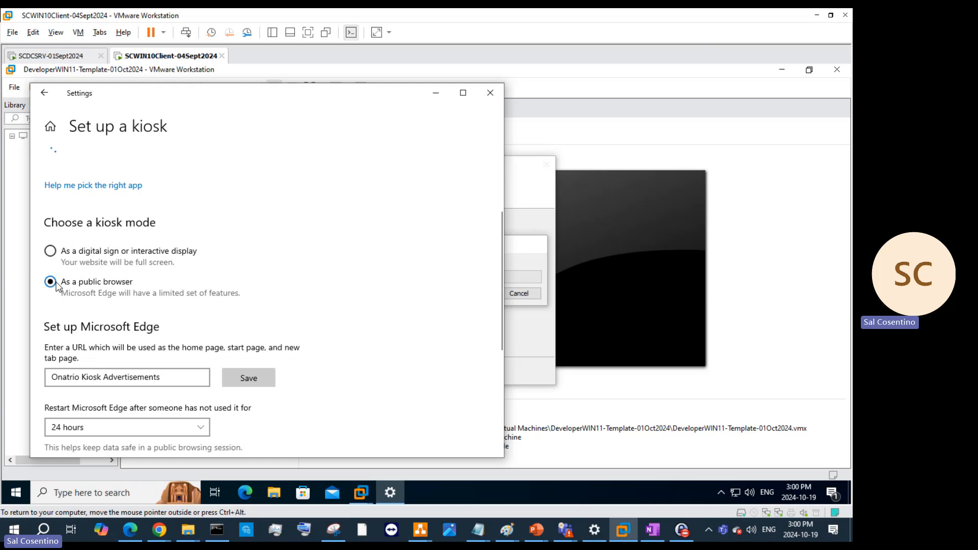
# Set the kiosk mode back to a digital sign or interactive display
pyautogui.scroll(3, 257, 277)
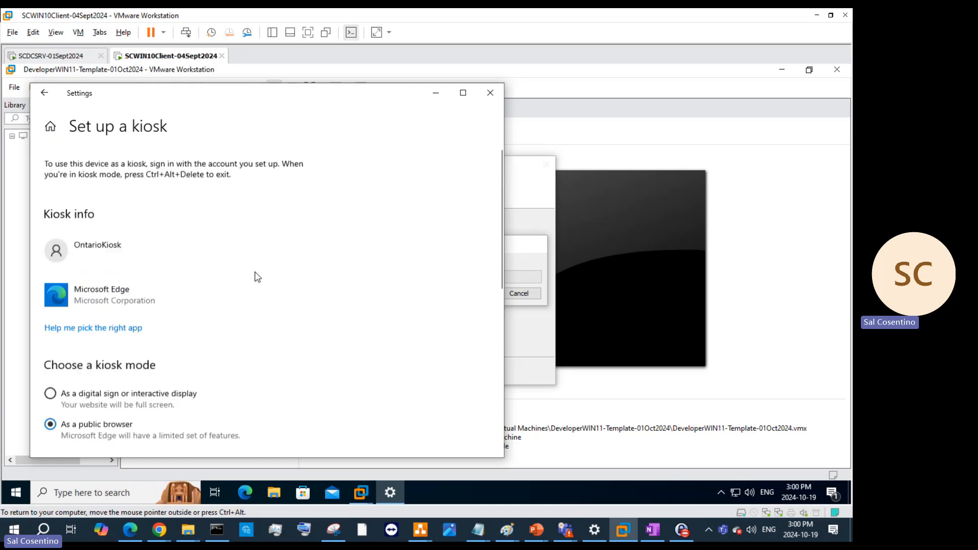
pyautogui.scroll(-3, 257, 277)
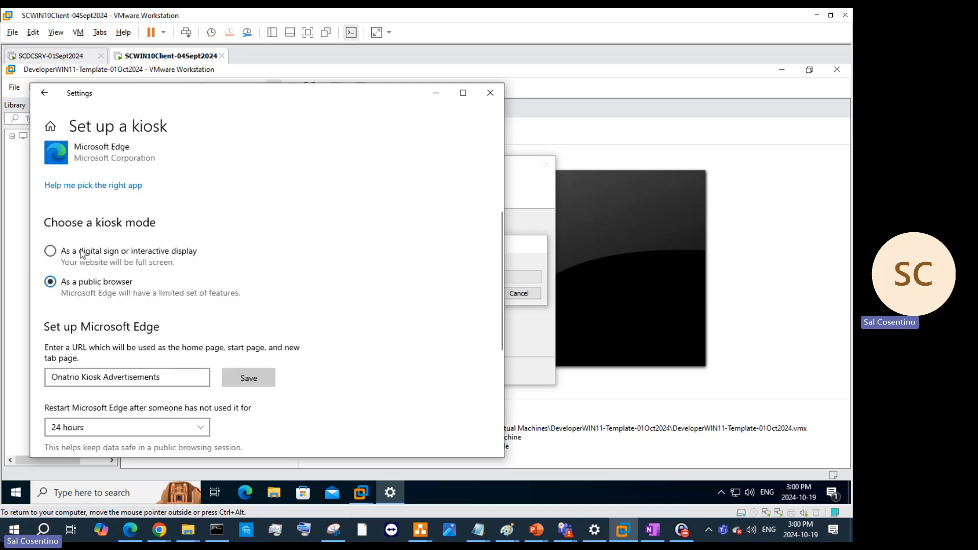
pyautogui.click(51, 250)
pyautogui.scroll(3, 170, 266)
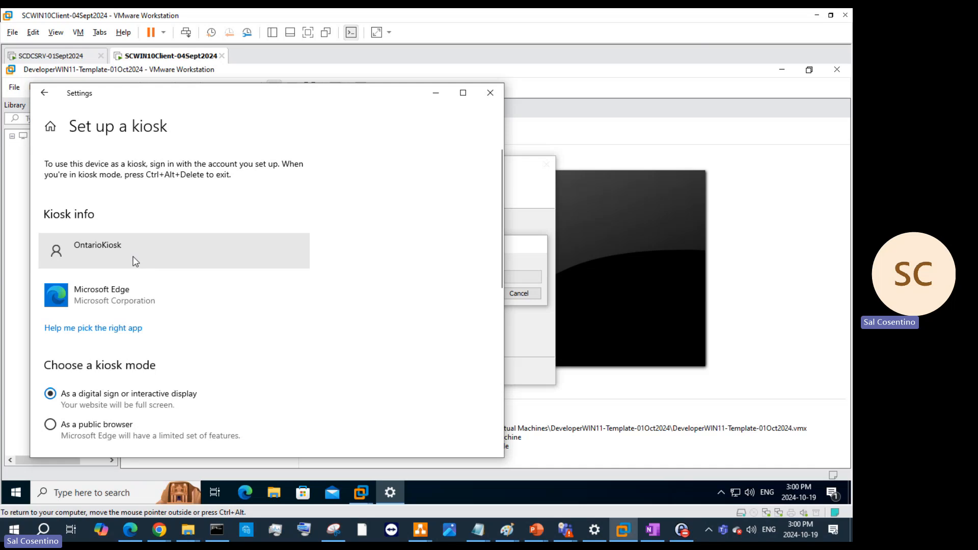
# Enable the advanced kiosk option that hides the error and restarts automatically when the device crashes
pyautogui.scroll(-1, 179, 229)
pyautogui.scroll(-6, 179, 229)
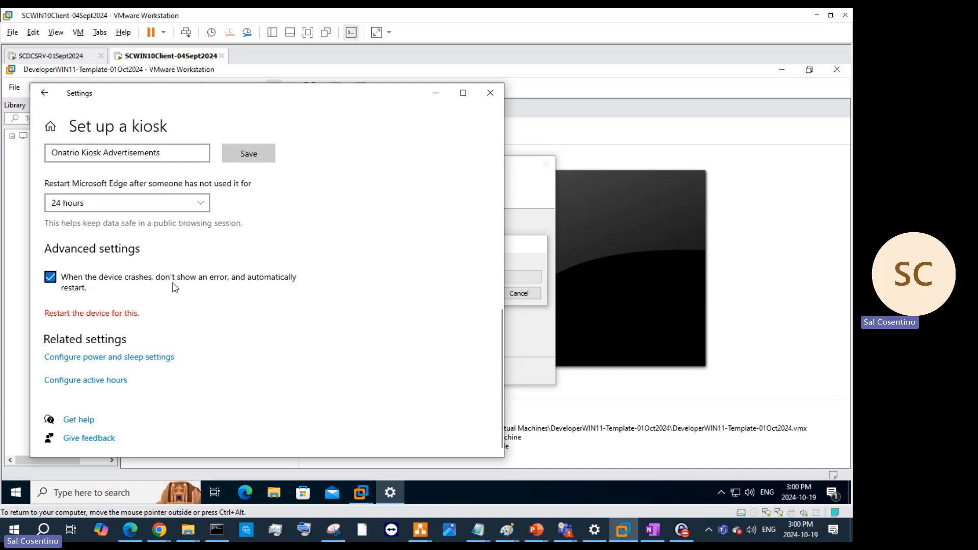
pyautogui.click(51, 280)
# In the related power and sleep settings, set the plugged-in screen to never turn off and close Settings
pyautogui.click(125, 359)
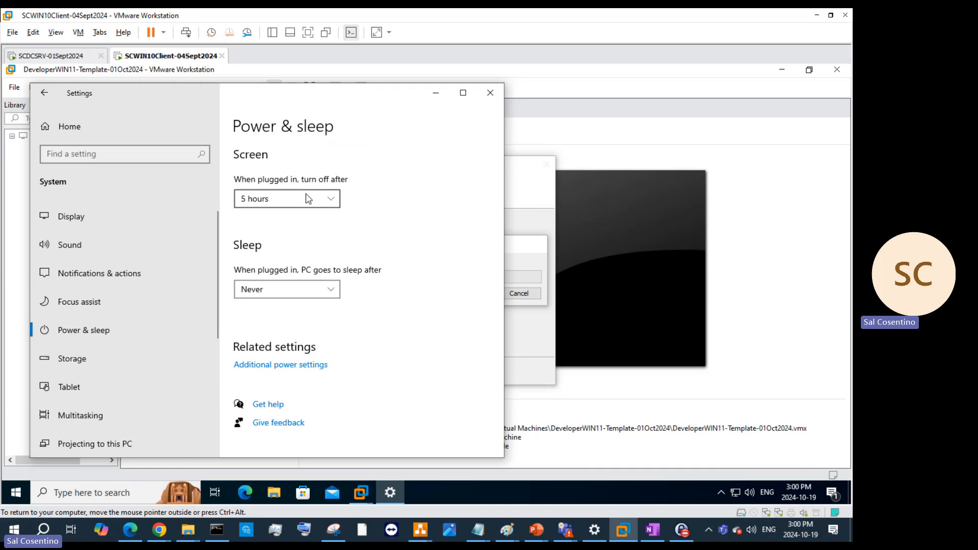
pyautogui.click(312, 203)
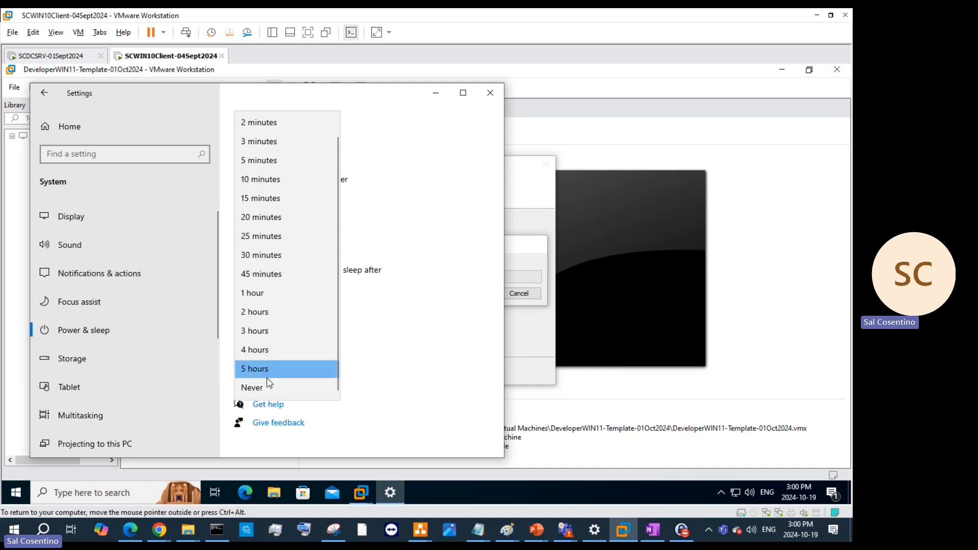
pyautogui.click(264, 393)
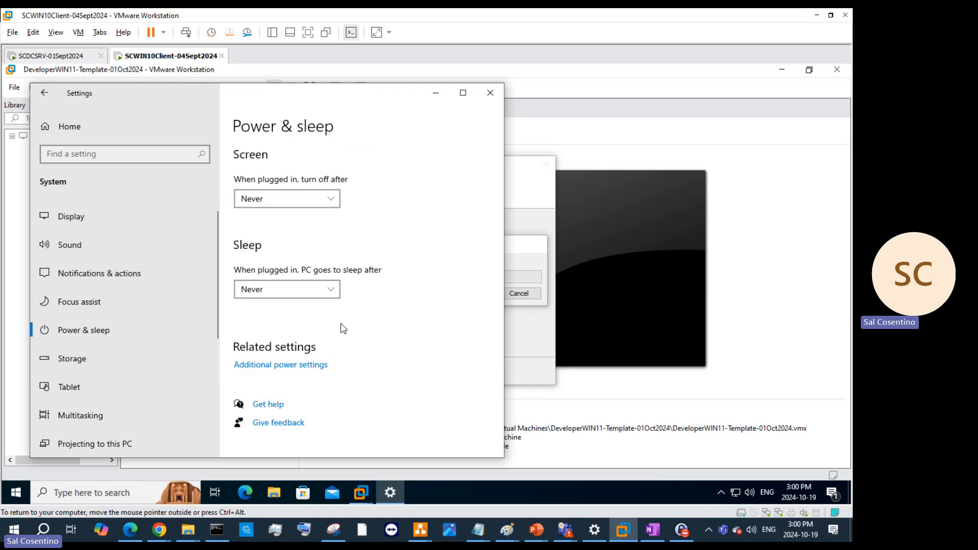
pyautogui.click(489, 93)
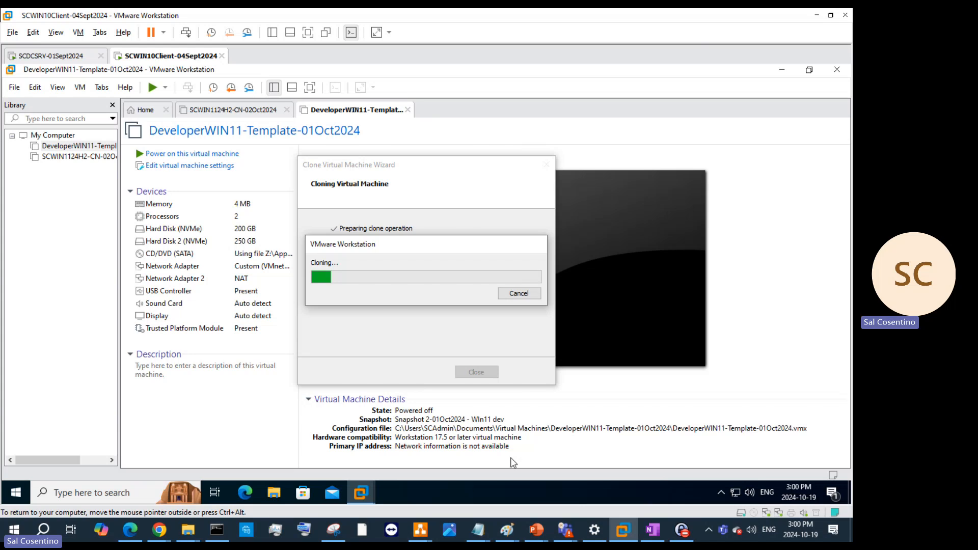
pyautogui.rightClick(449, 491)
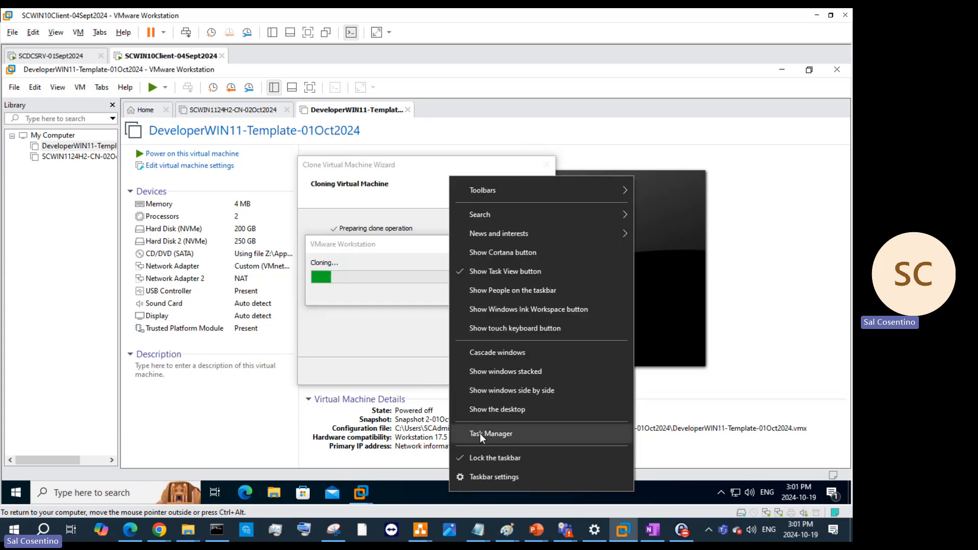
pyautogui.click(493, 410)
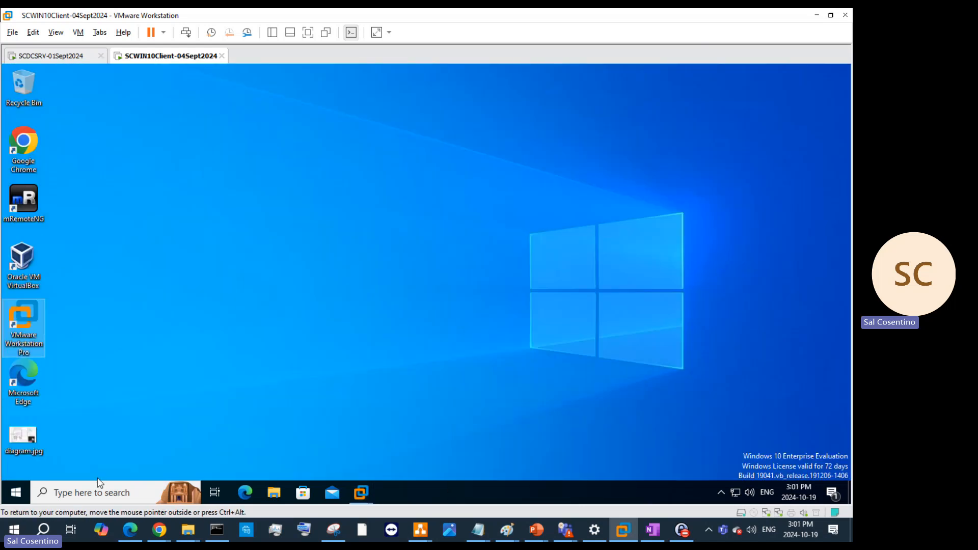
pyautogui.rightClick(26, 489)
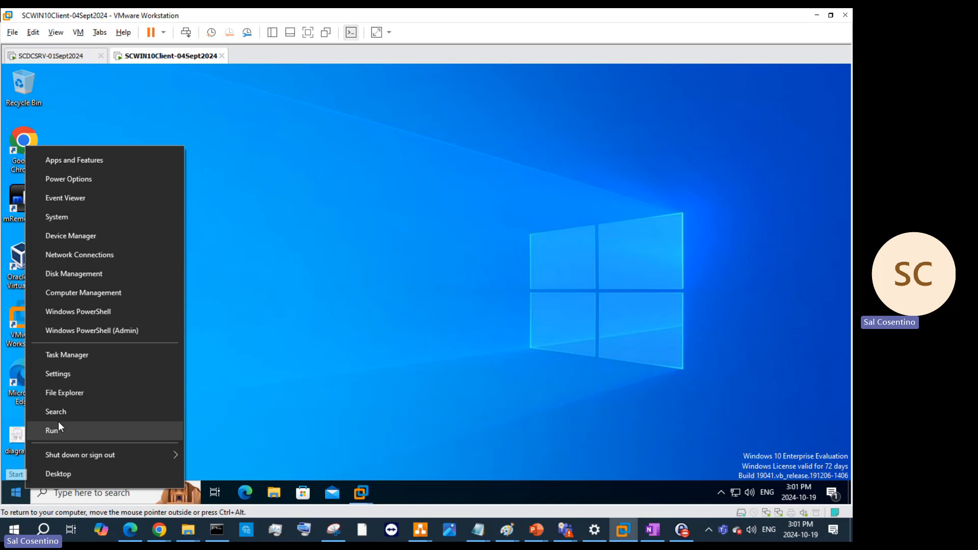
pyautogui.click(69, 414)
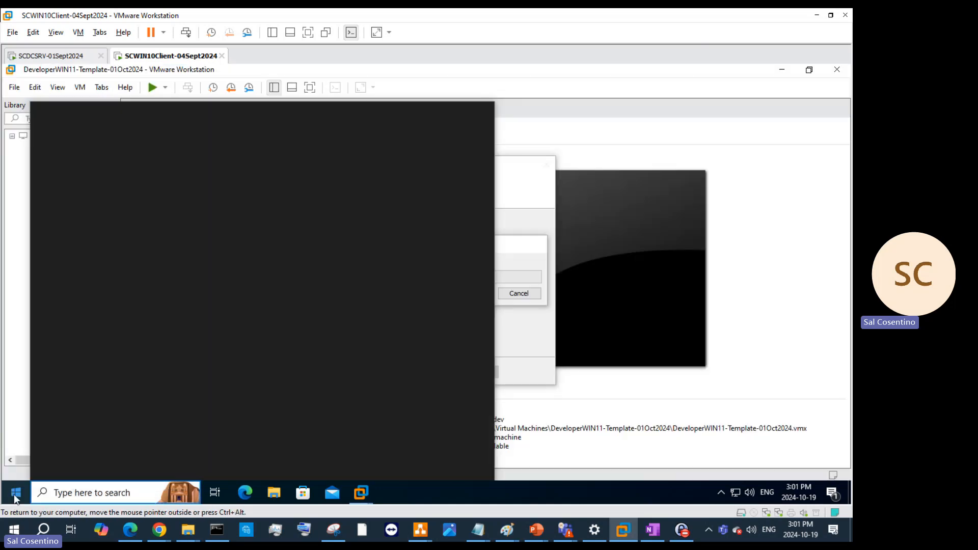
# Reopen the assigned access kiosk setup under the other users' account settings and expand the OntarioKiosk account and Microsoft Edge app entries
pyautogui.rightClick(15, 493)
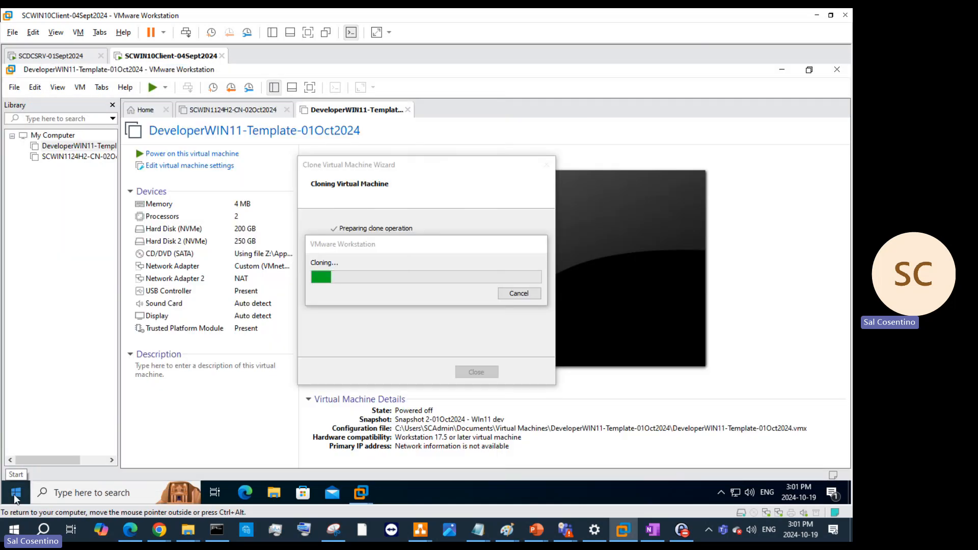
pyautogui.click(42, 379)
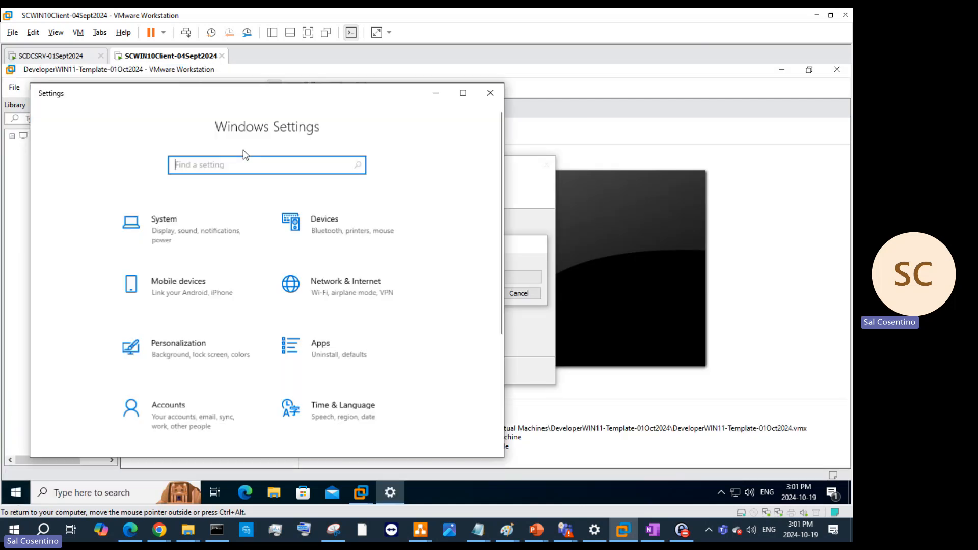
pyautogui.scroll(-3, 326, 356)
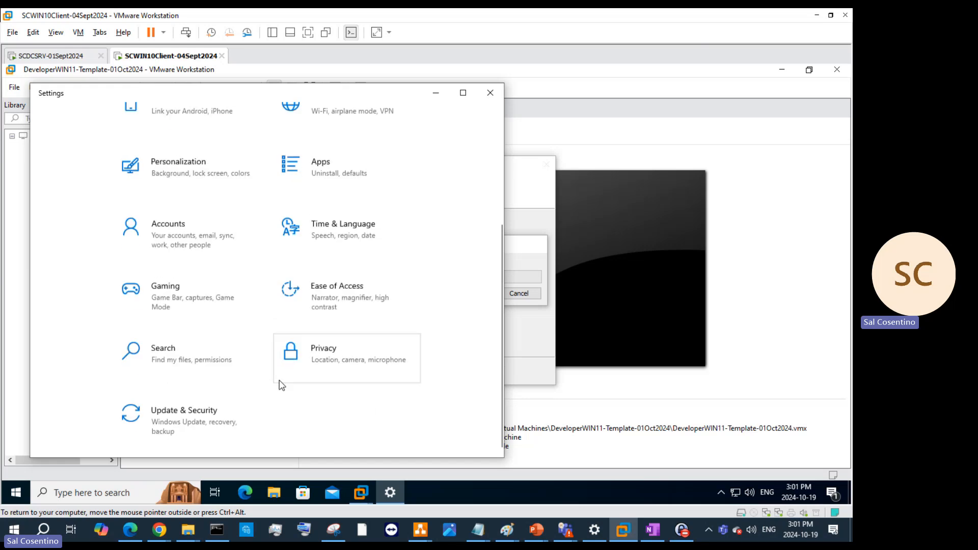
pyautogui.scroll(3, 218, 363)
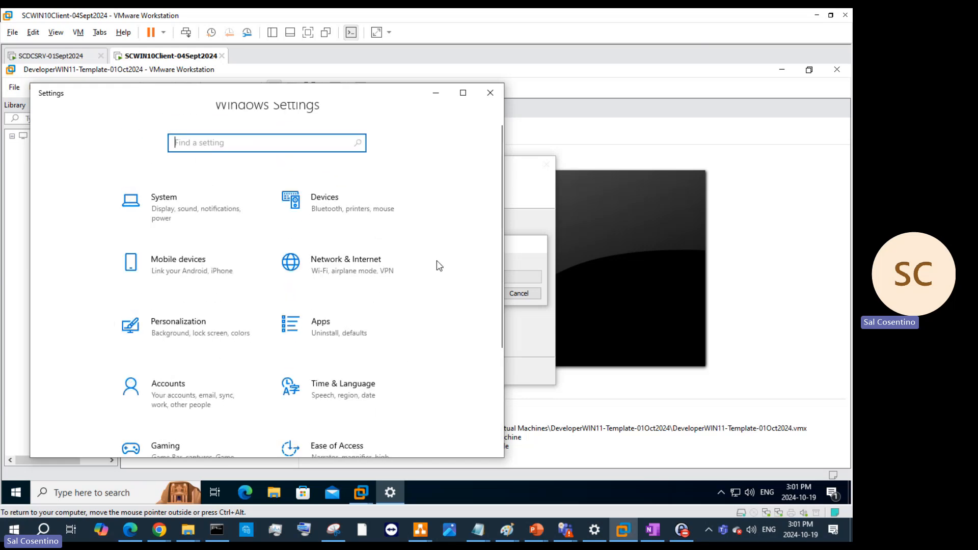
pyautogui.scroll(-2, 285, 331)
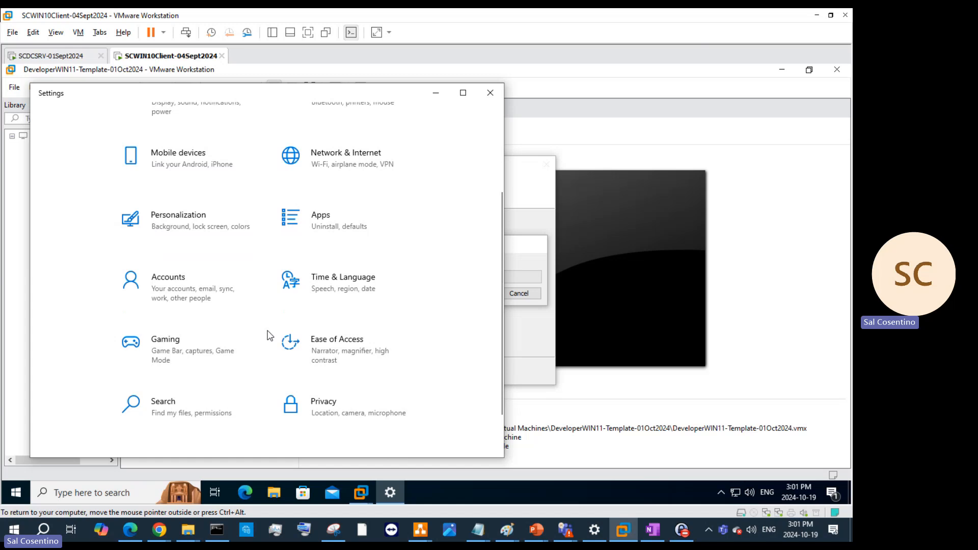
pyautogui.click(175, 286)
pyautogui.click(95, 330)
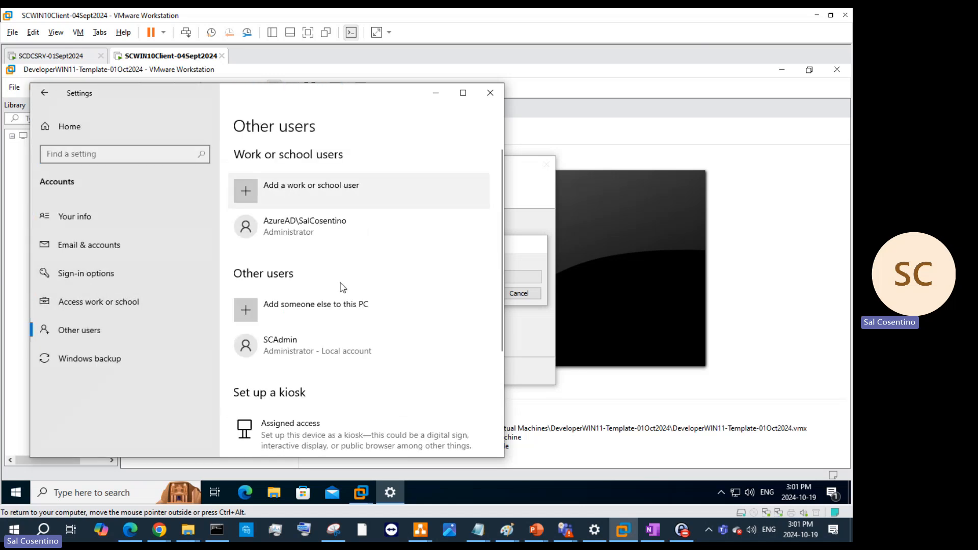
pyautogui.scroll(-2, 340, 301)
pyautogui.click(291, 315)
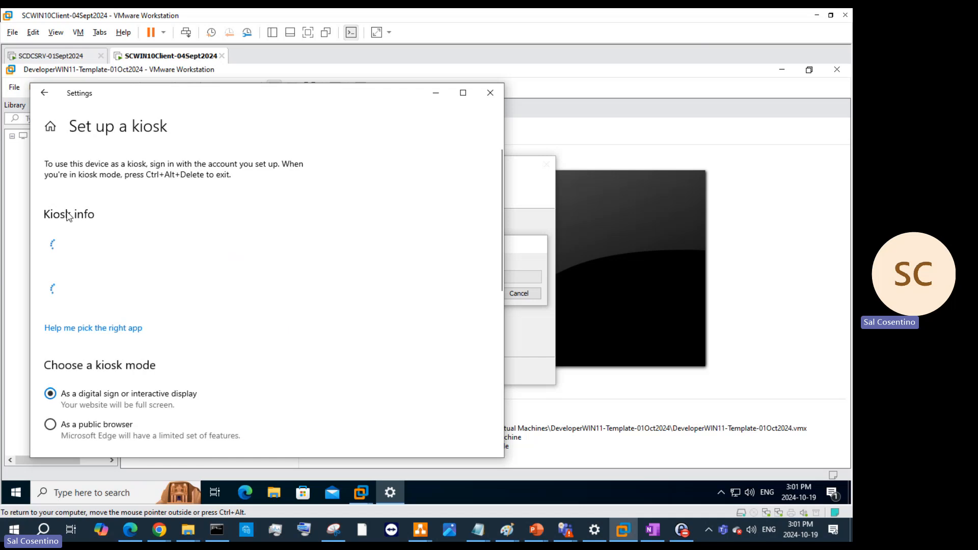
pyautogui.click(108, 245)
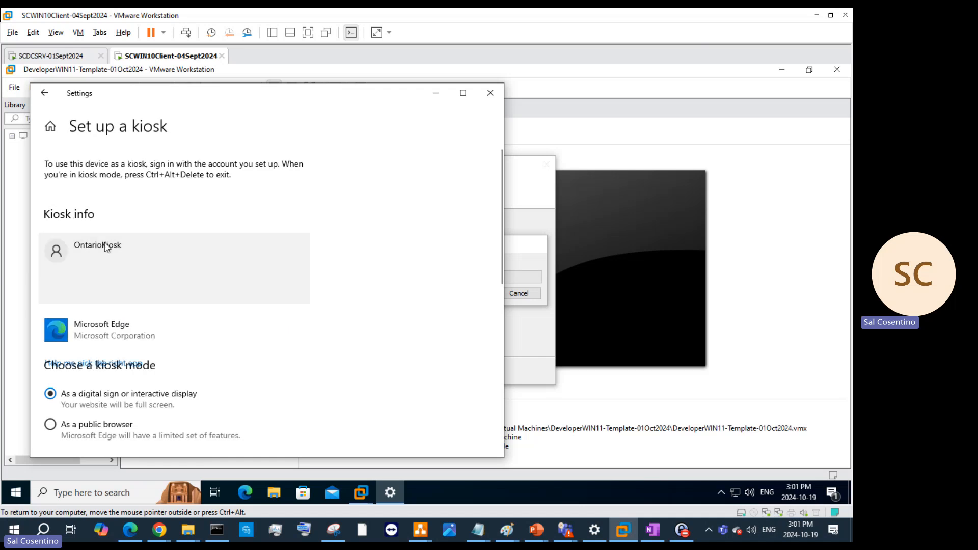
pyautogui.click(115, 334)
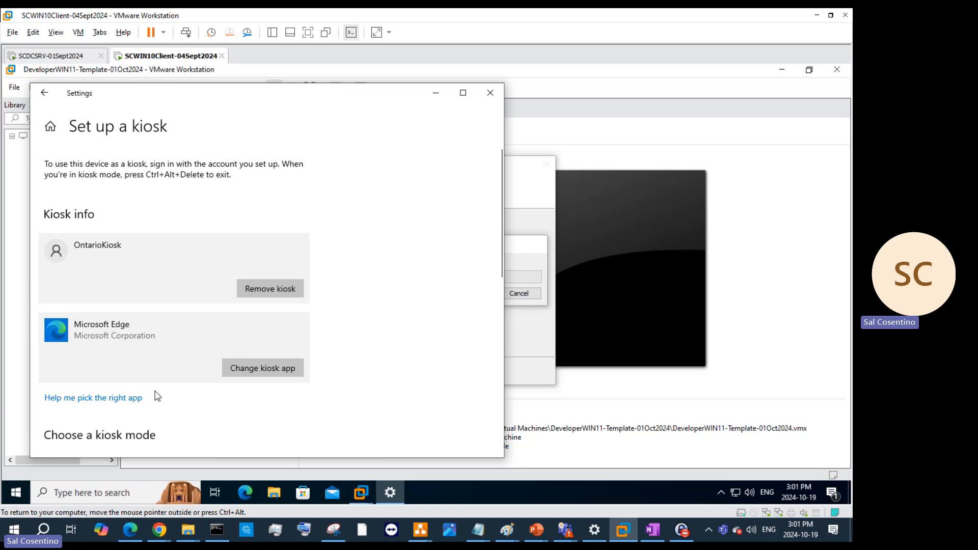
# Switch the kiosk mode to a public browser and review its Microsoft Edge settings
pyautogui.scroll(-2, 213, 389)
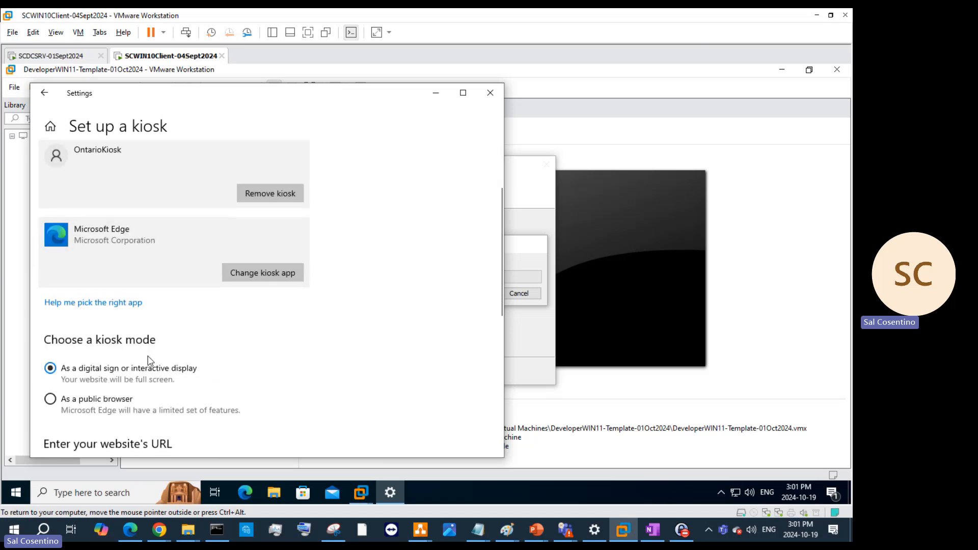
pyautogui.click(53, 400)
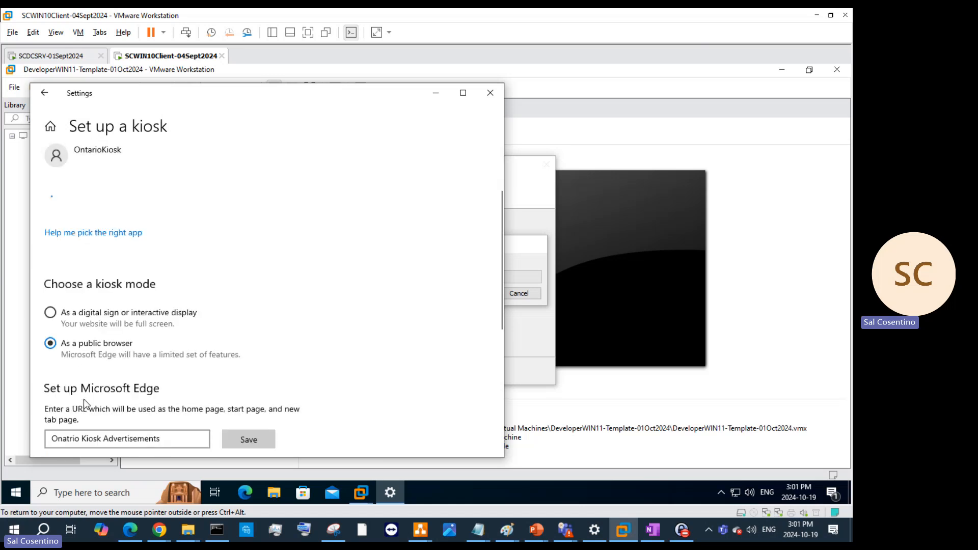
pyautogui.scroll(-3, 191, 349)
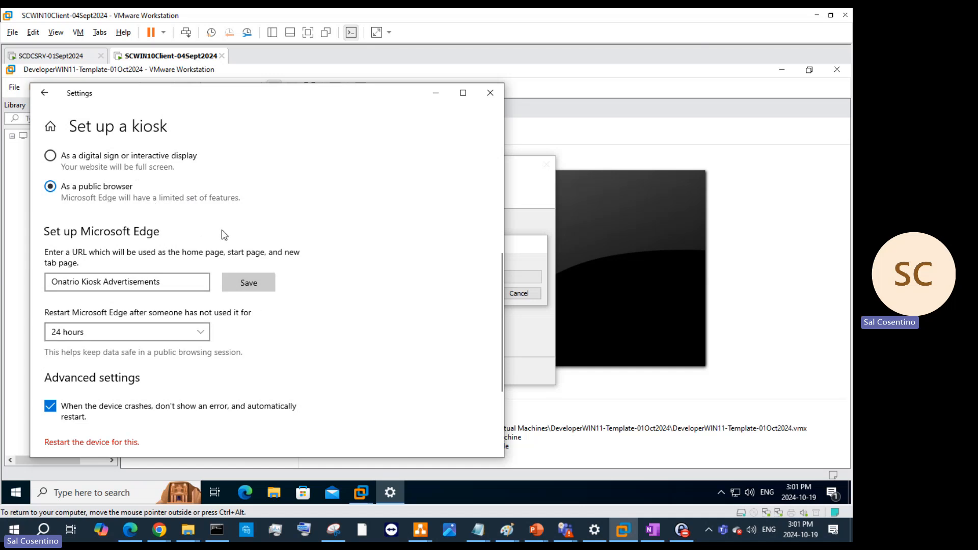
pyautogui.scroll(3, 239, 236)
pyautogui.scroll(2, 236, 308)
pyautogui.scroll(-4, 229, 300)
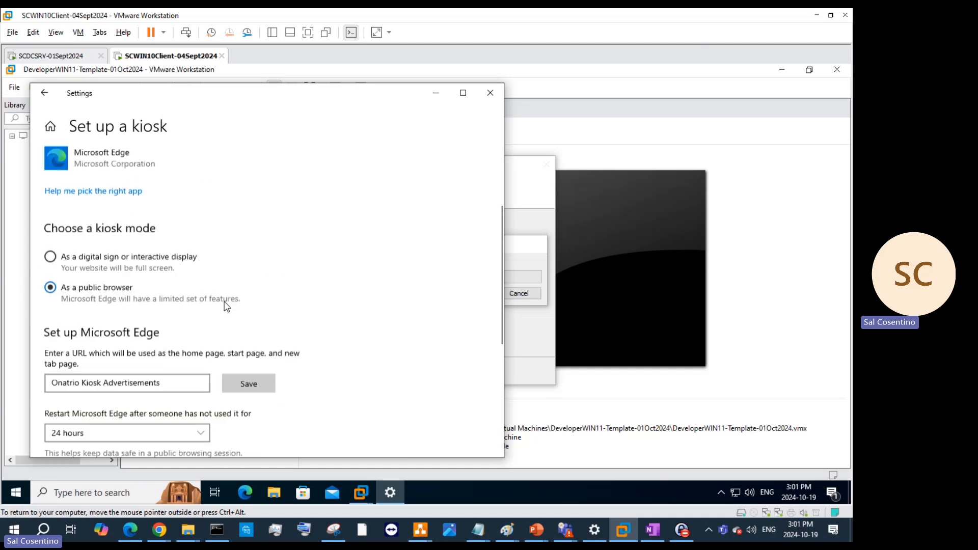
# Return the kiosk to digital sign or interactive display mode and disable the automatic restart after device crashes
pyautogui.click(54, 255)
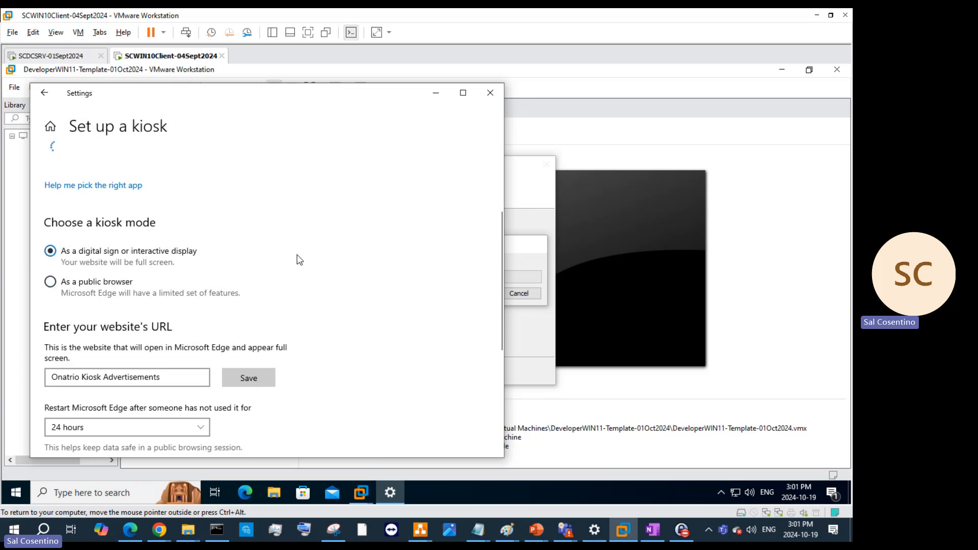
pyautogui.scroll(-3, 298, 259)
pyautogui.scroll(-1, 299, 259)
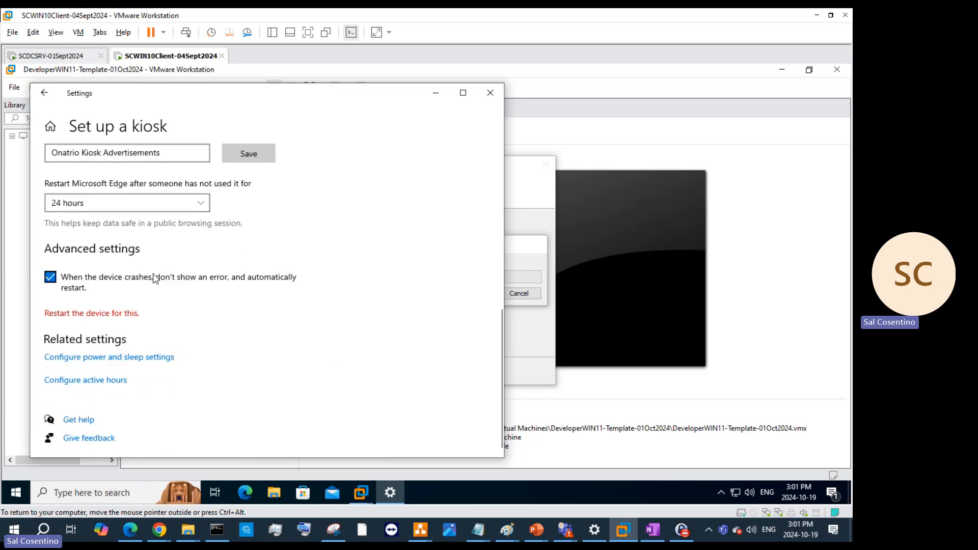
pyautogui.click(54, 280)
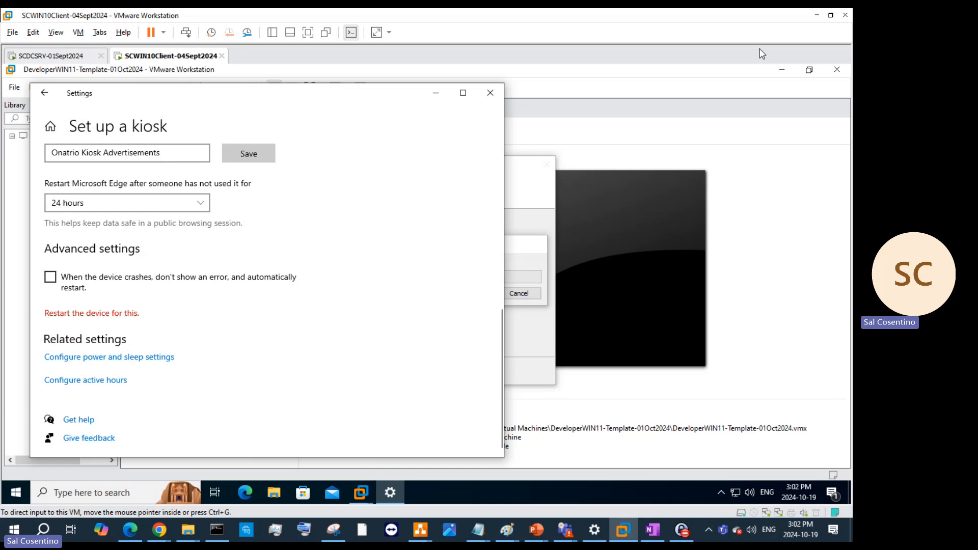
# Expand the OntarioKiosk account entry, review the kiosk configuration and close Settings
pyautogui.scroll(8, 376, 147)
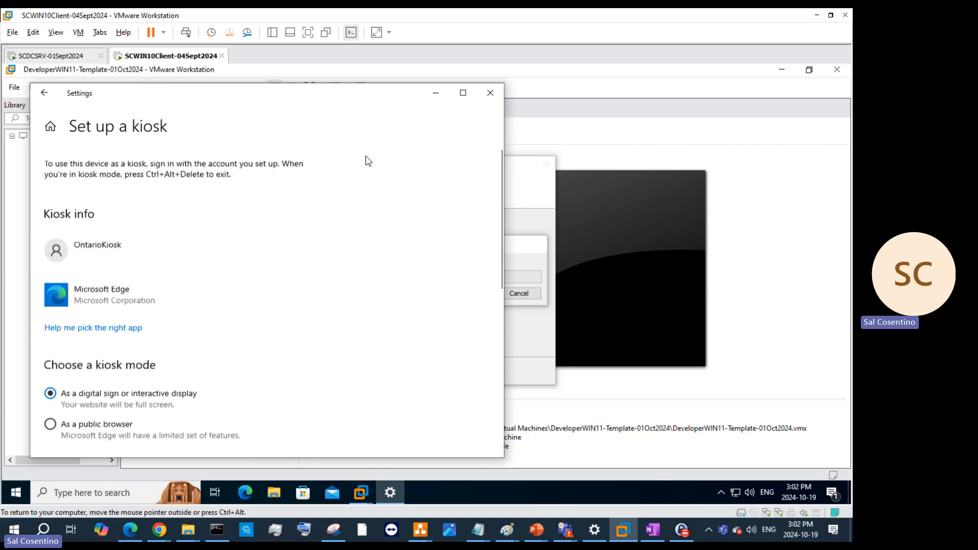
pyautogui.click(130, 252)
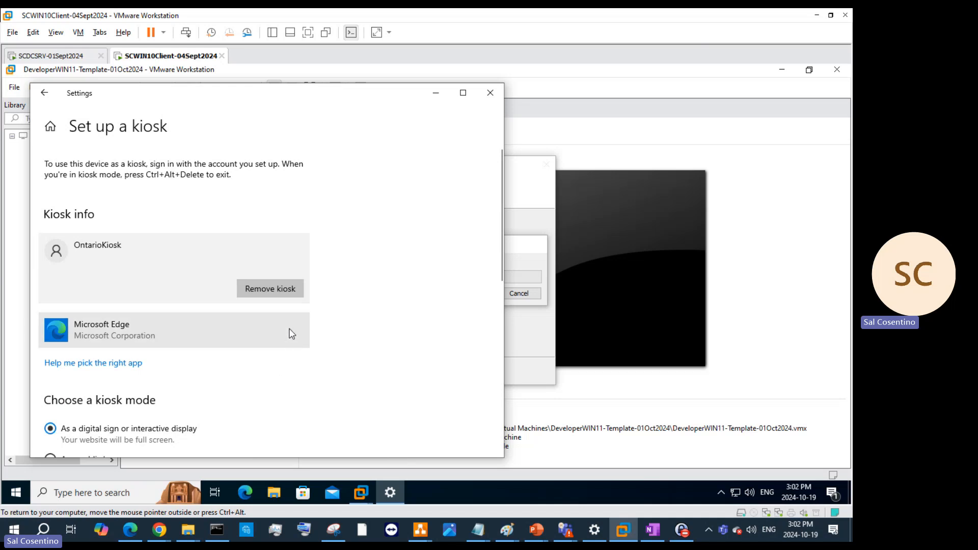
pyautogui.scroll(-8, 347, 281)
pyautogui.scroll(8, 360, 294)
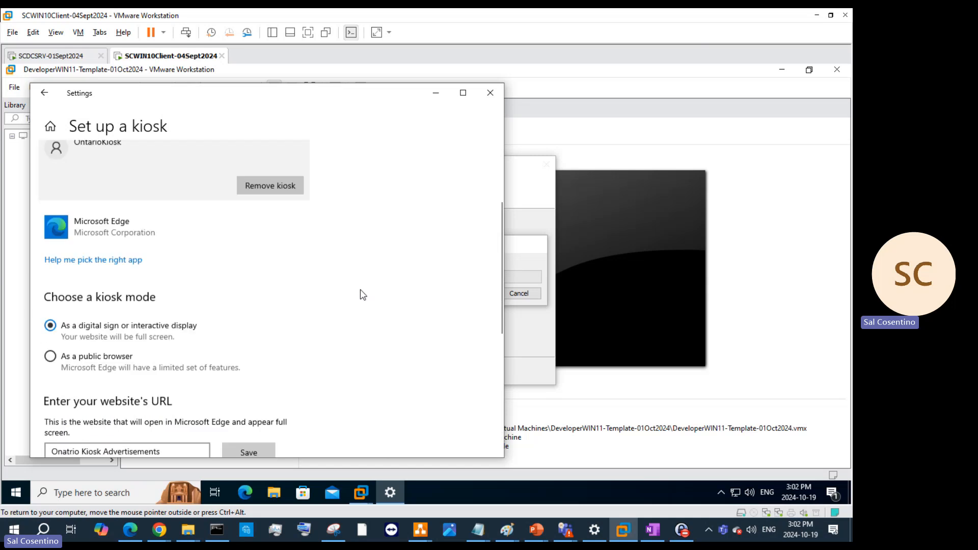
pyautogui.click(490, 93)
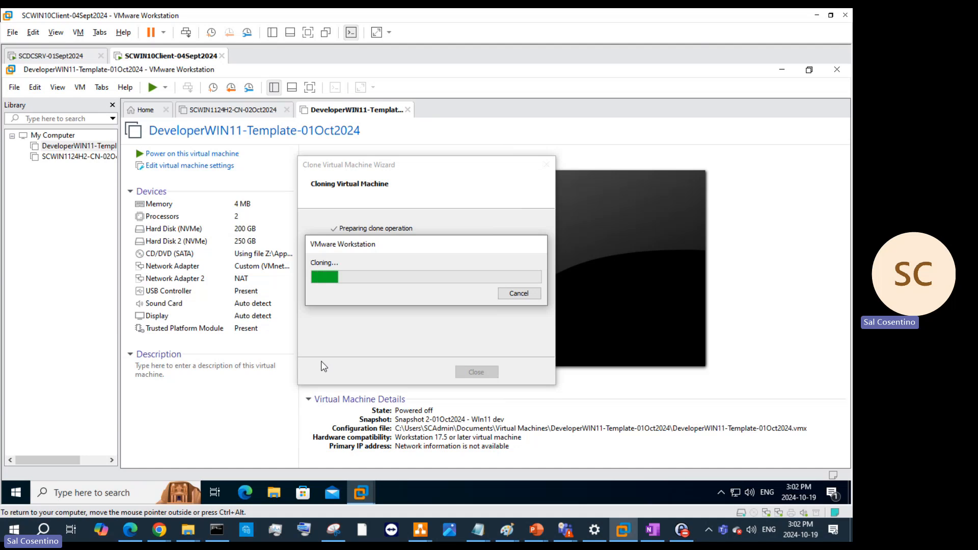
# Bring up the Windows security options screen on the Windows 10 client virtual machine
pyautogui.hotkey('ctrl', 'alt', 'Delete')
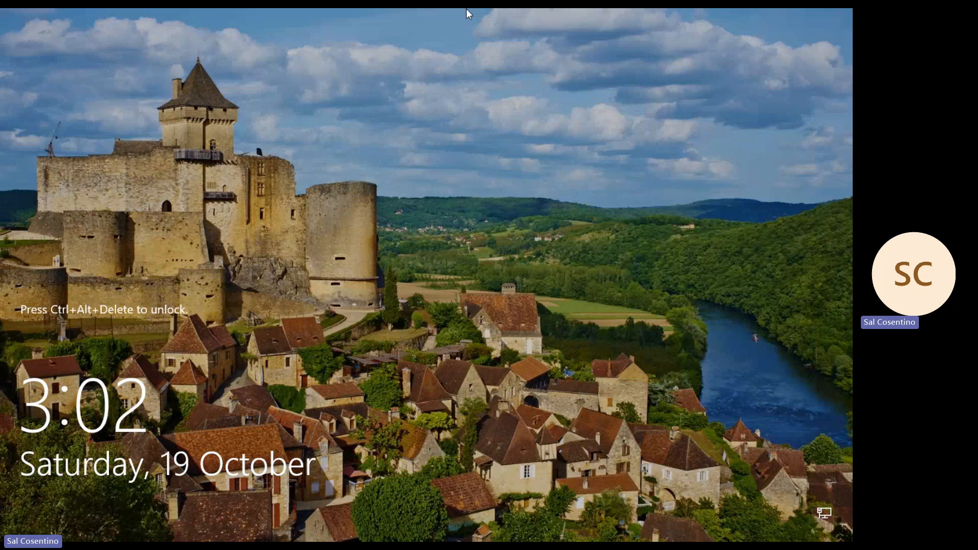
pyautogui.hotkey('ctrl', 'alt', 'Delete')
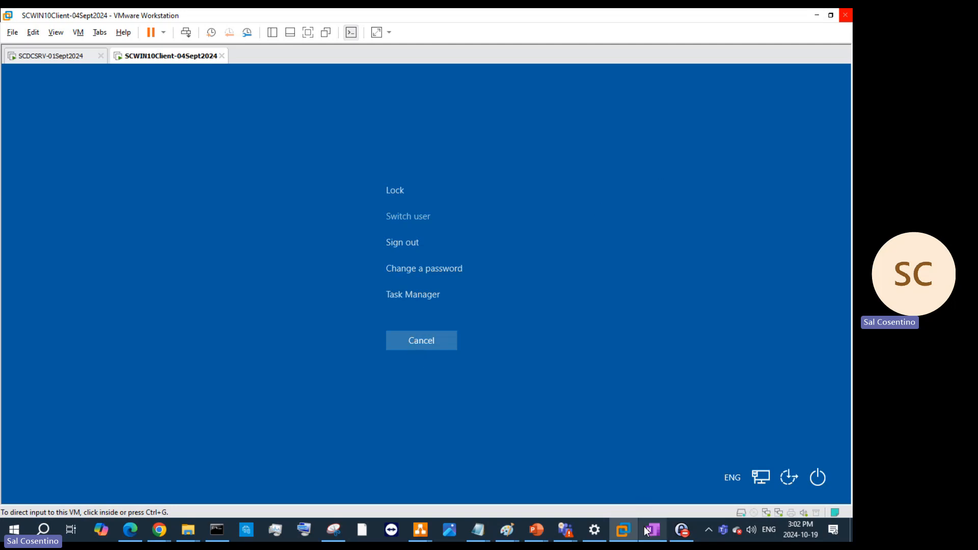
pyautogui.moveTo(573, 524)
pyautogui.click(546, 484)
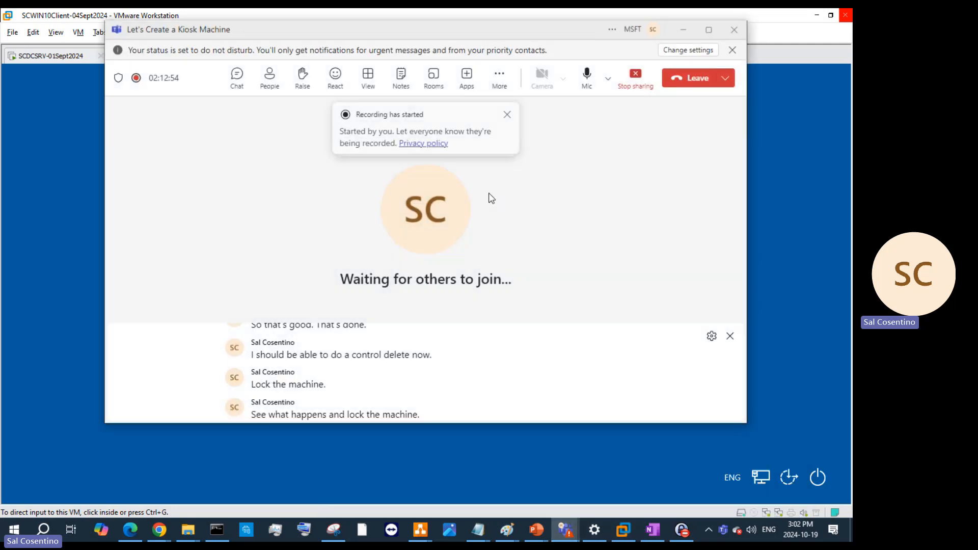
pyautogui.click(686, 31)
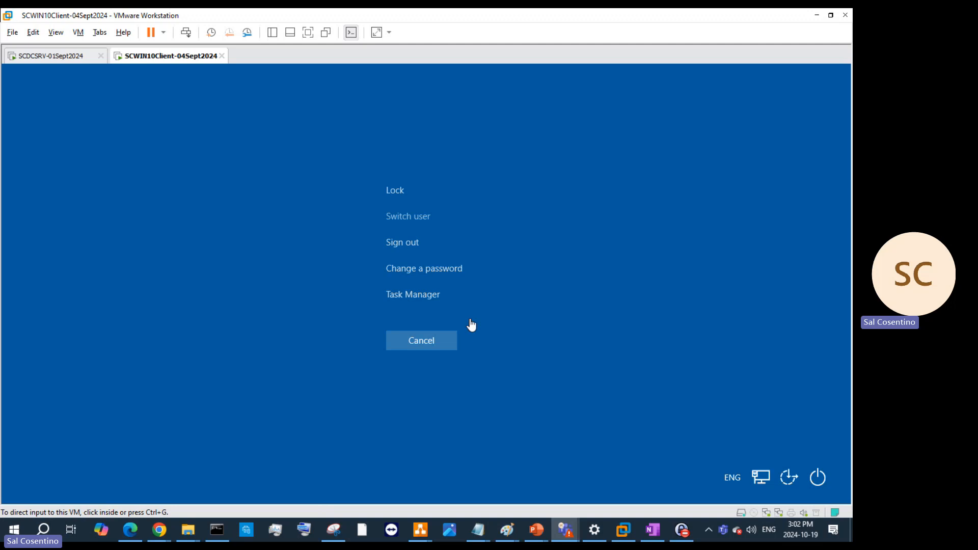
# Cancel the security options screen and clear the open windows to show the Windows 10 client's desktop
pyautogui.click(442, 338)
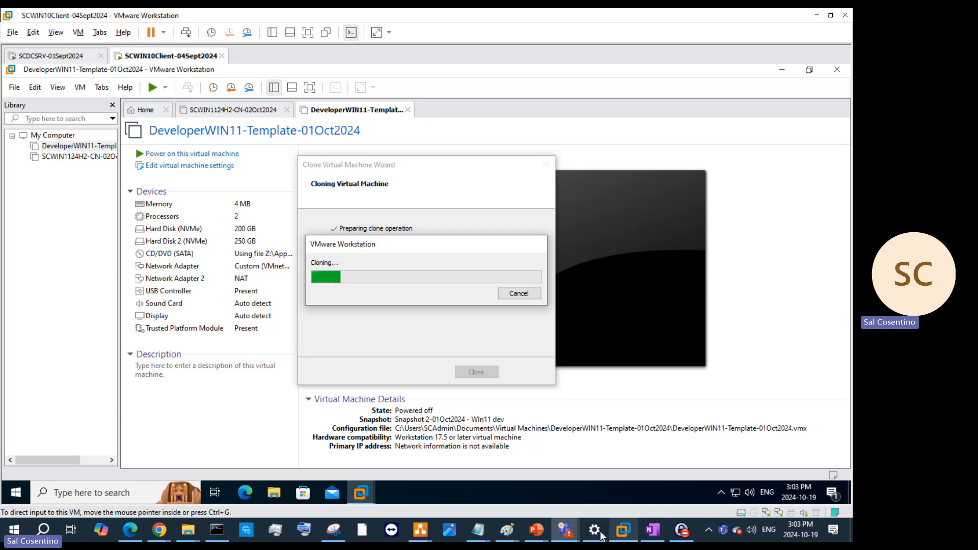
pyautogui.moveTo(566, 530)
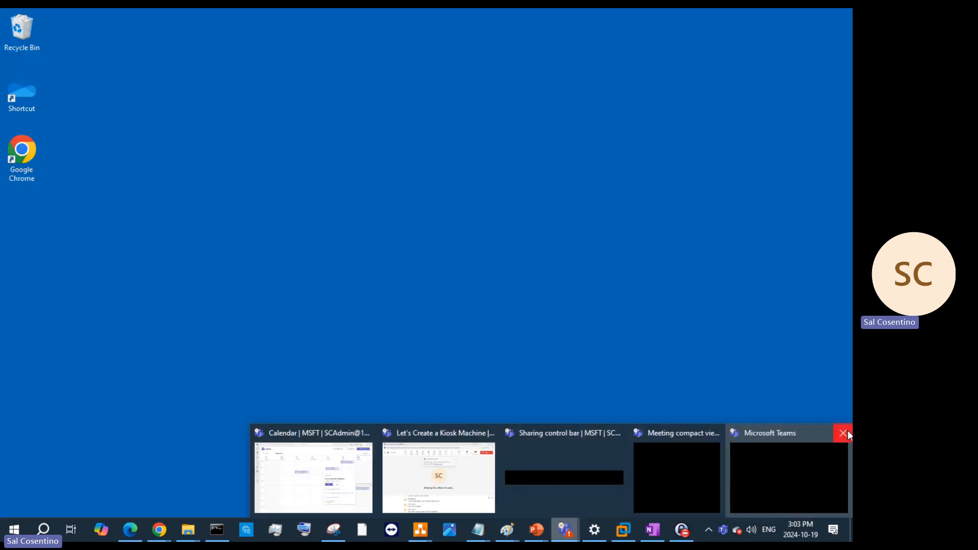
pyautogui.click(845, 432)
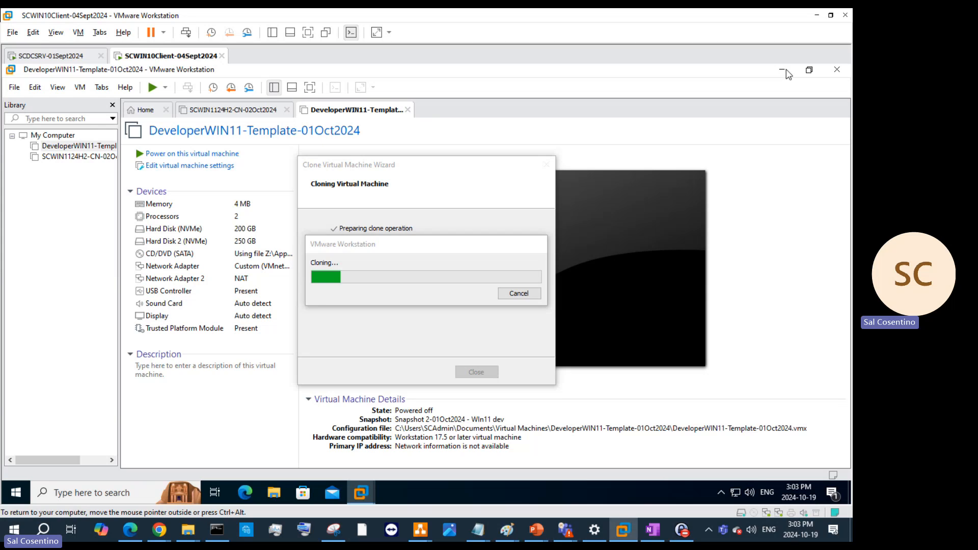
pyautogui.rightClick(653, 491)
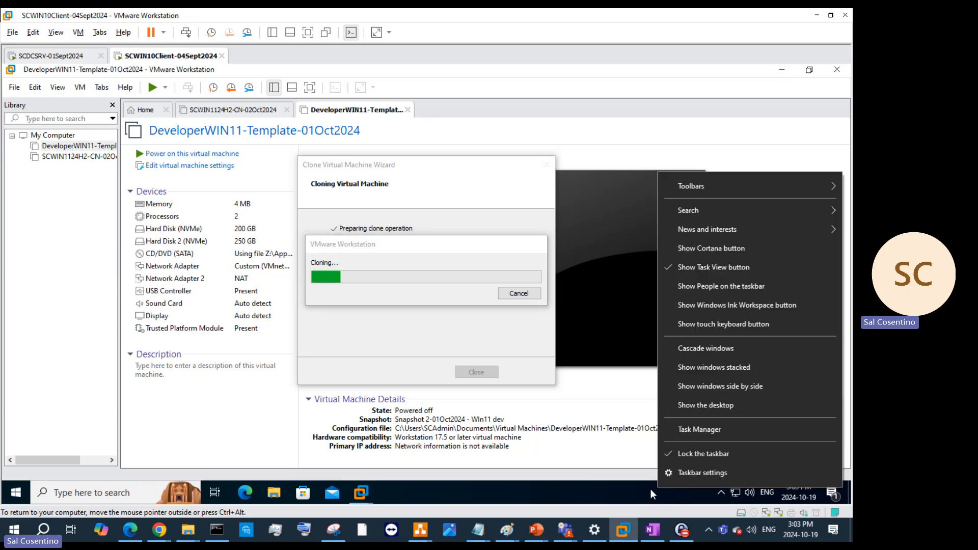
pyautogui.click(684, 412)
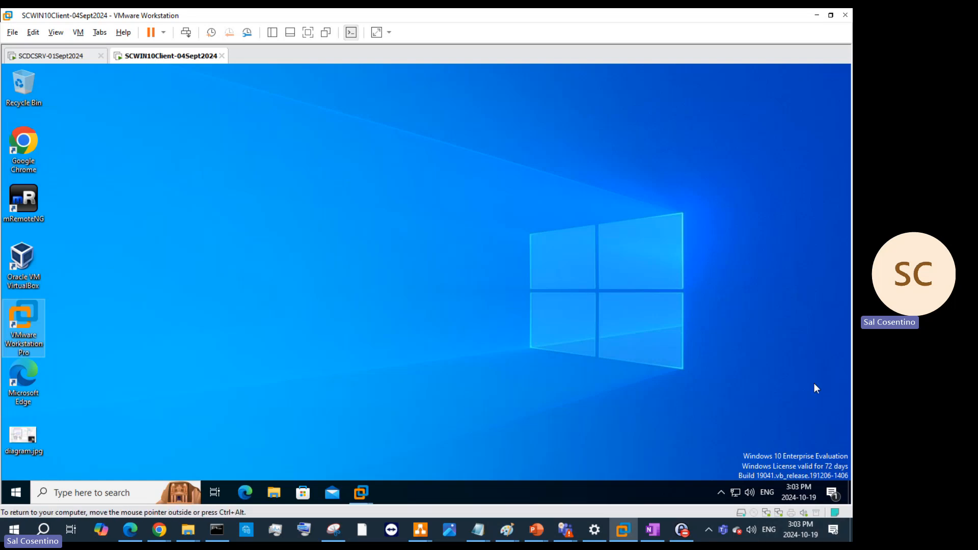
# Switch to OneNote and add the bullet "We need to verify our local" below the AD user account note
pyautogui.rightClick(536, 530)
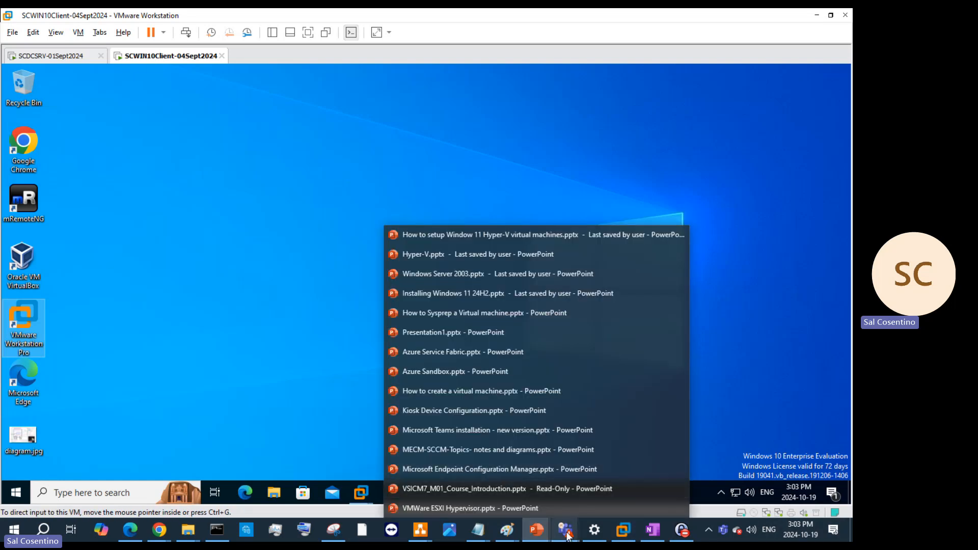
pyautogui.click(653, 530)
pyautogui.click(577, 423)
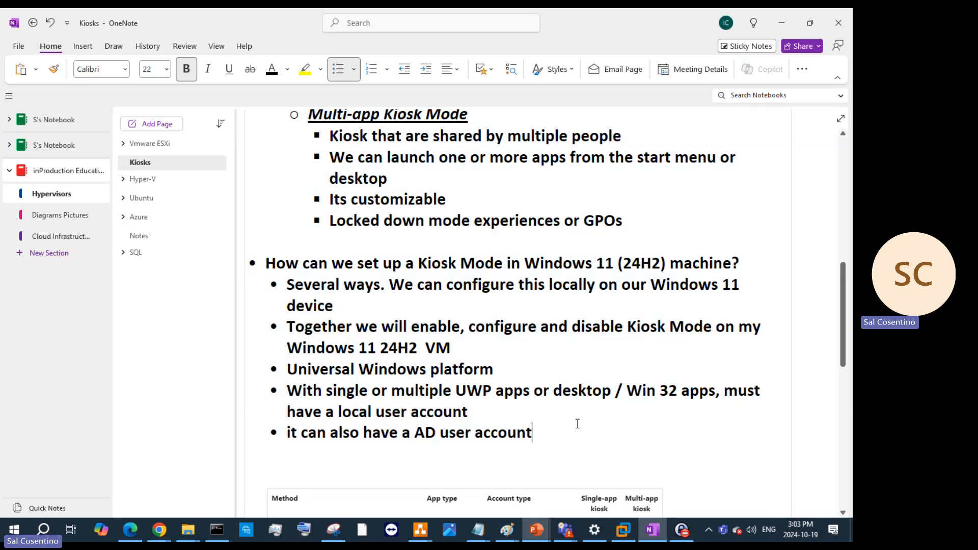
pyautogui.press('Return')
pyautogui.write('We need')
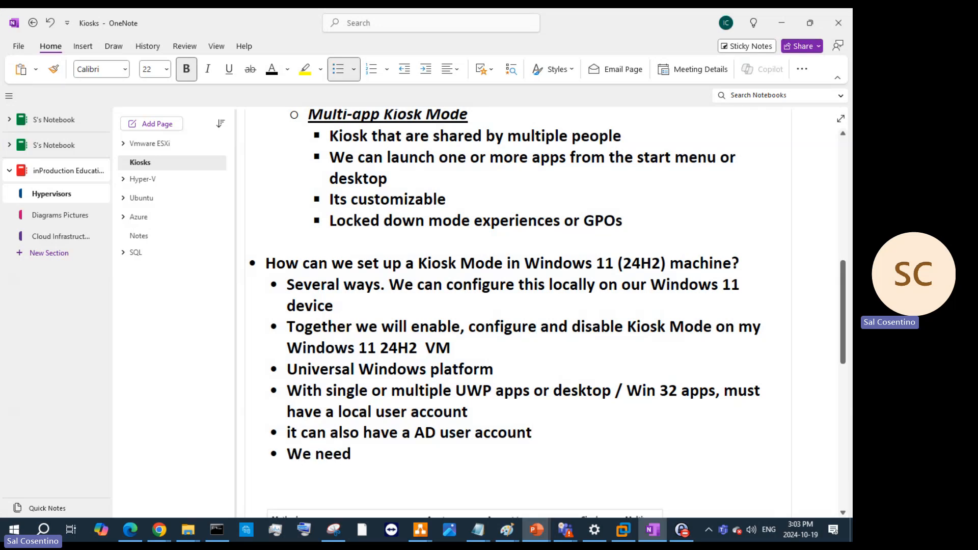
pyautogui.write(' to vertify our local')
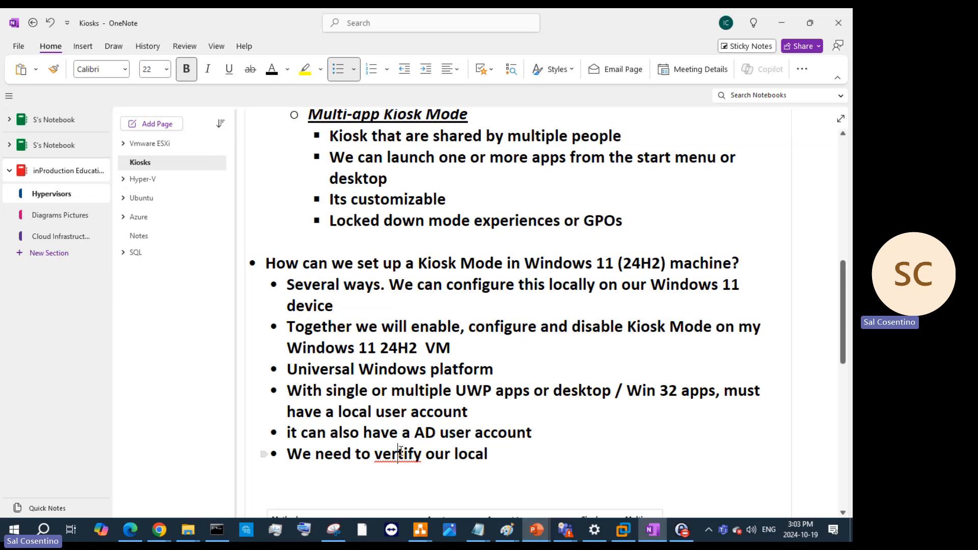
pyautogui.press('Delete')
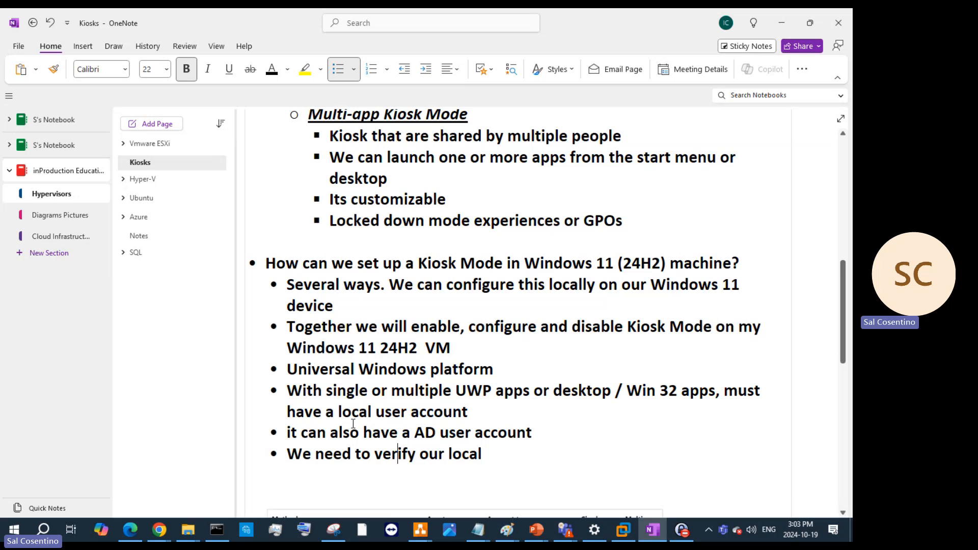
# Return to the Windows 10 client virtual machine and launch mmc.exe to get an empty management console
pyautogui.click(780, 23)
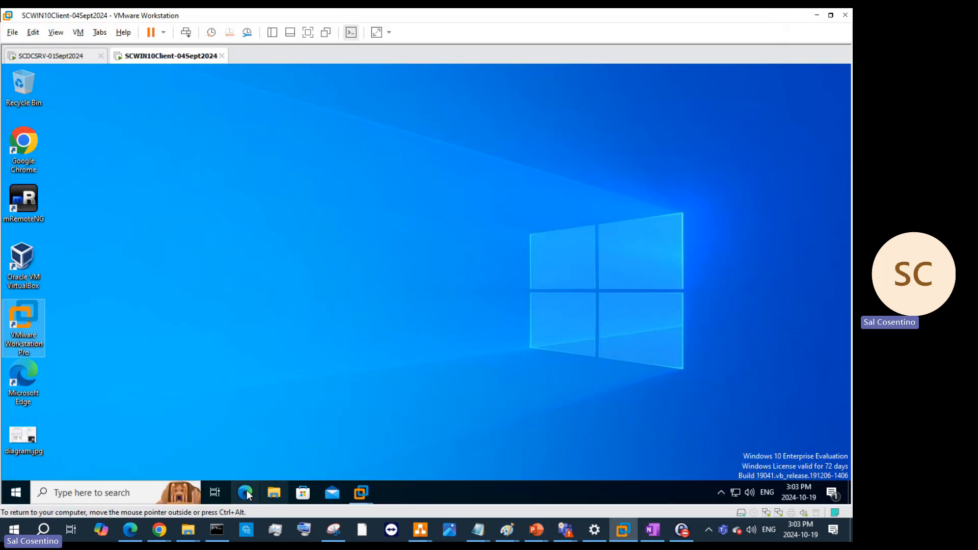
pyautogui.click(59, 493)
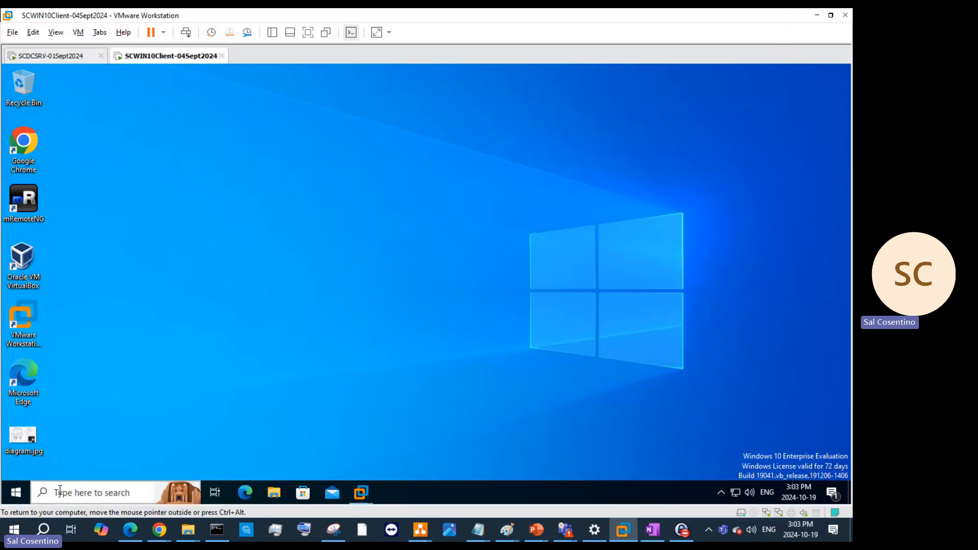
pyautogui.write('mmc')
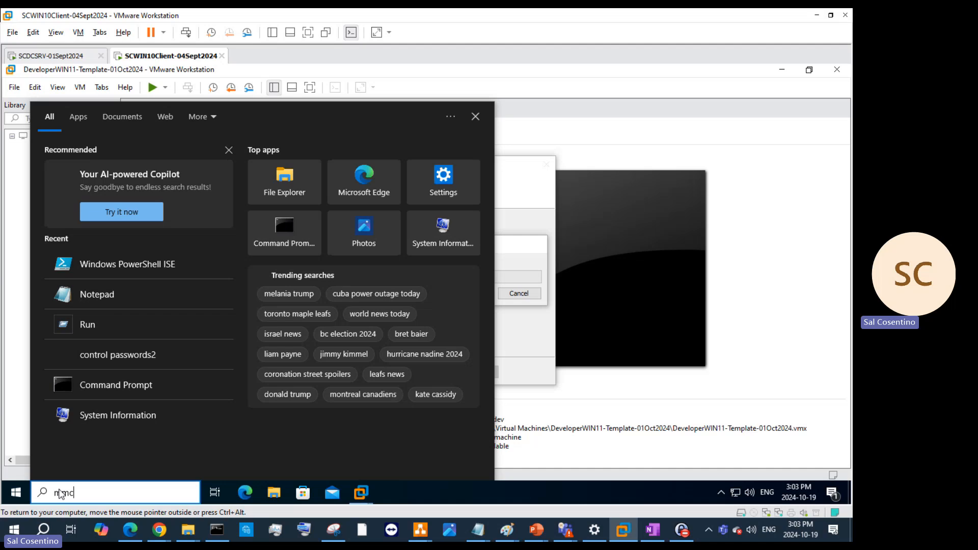
pyautogui.write('.e')
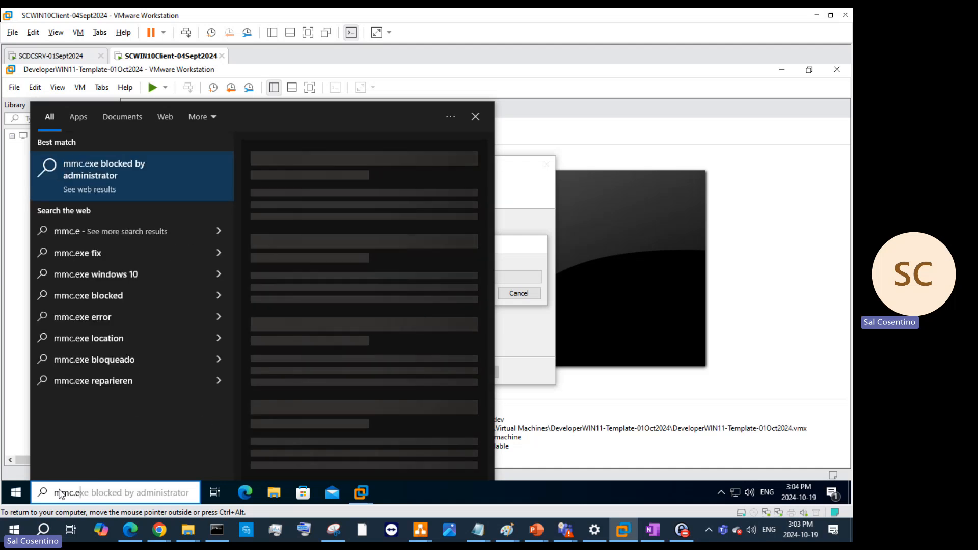
pyautogui.write('xe')
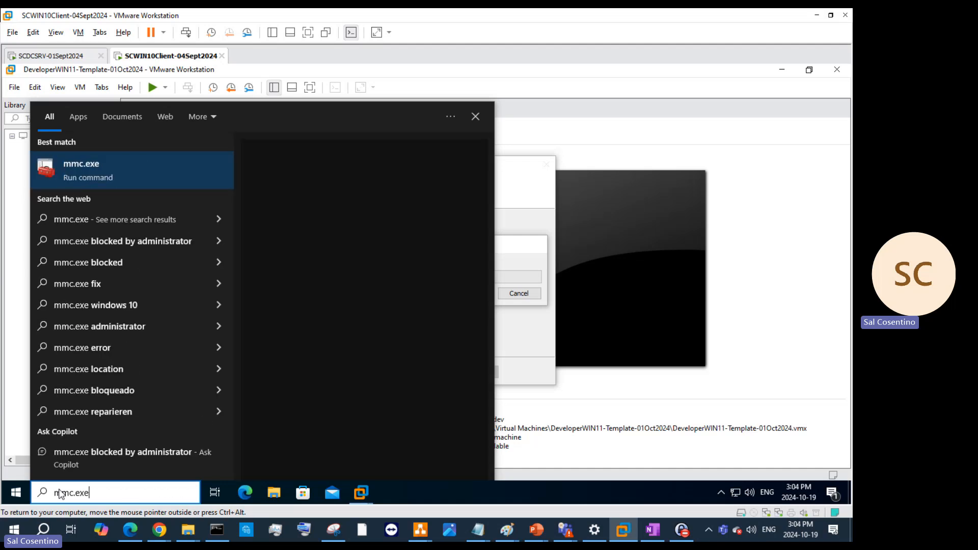
pyautogui.press('Return')
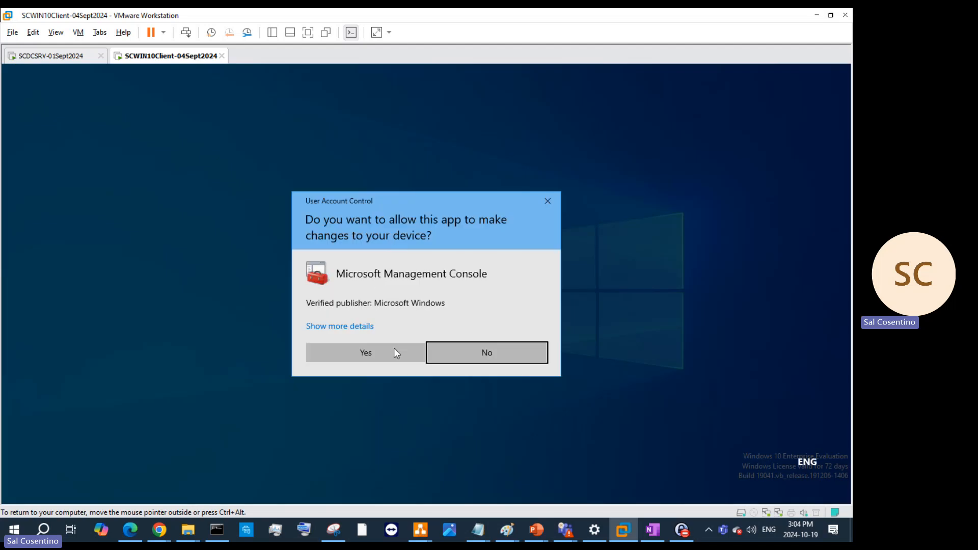
pyautogui.click(395, 350)
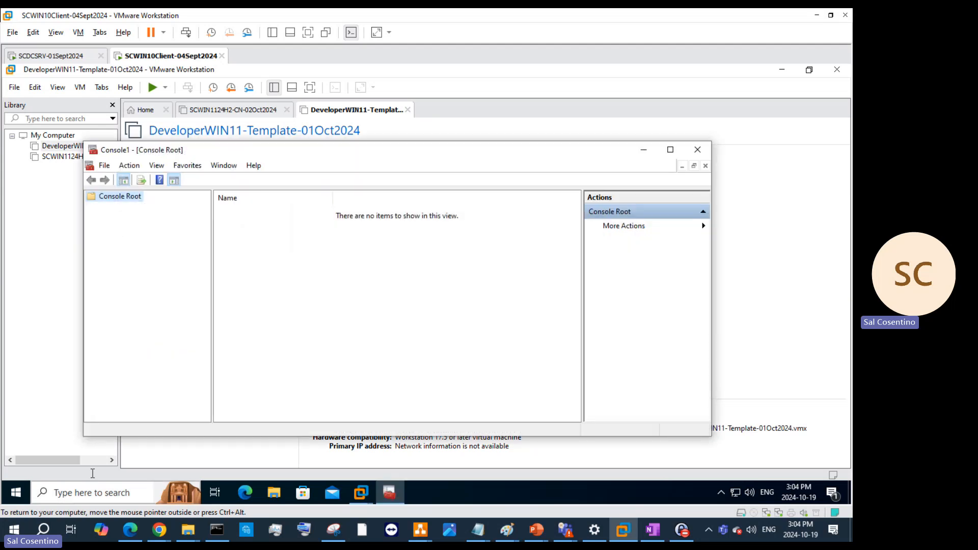
# Add the Local Users and Groups snap-in to the console, managing the local computer
pyautogui.click(104, 166)
pyautogui.click(149, 236)
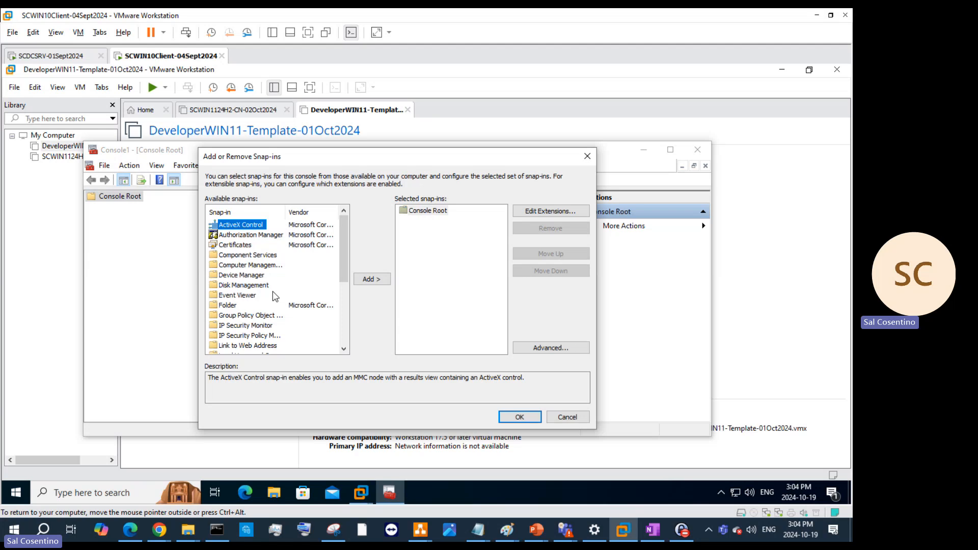
pyautogui.scroll(-4, 273, 293)
pyautogui.scroll(3, 264, 309)
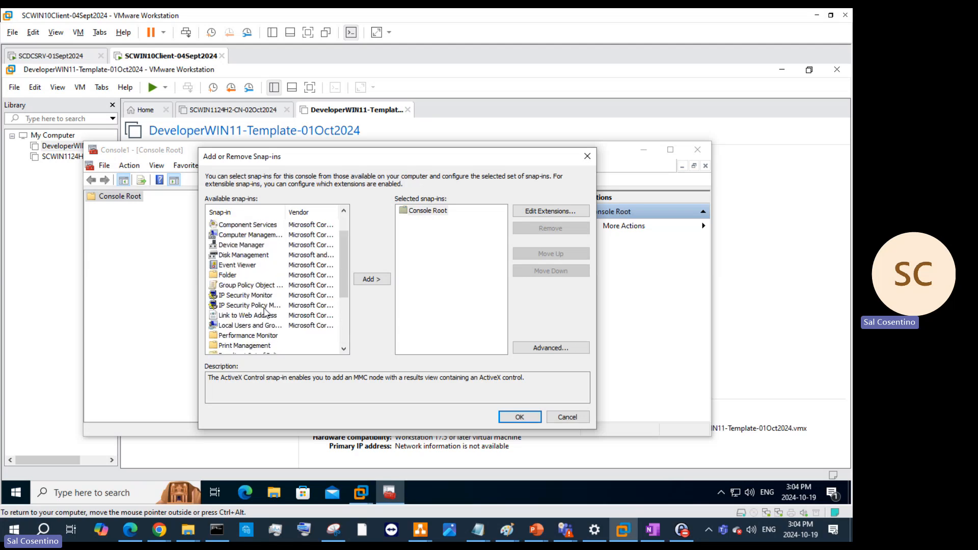
pyautogui.click(248, 326)
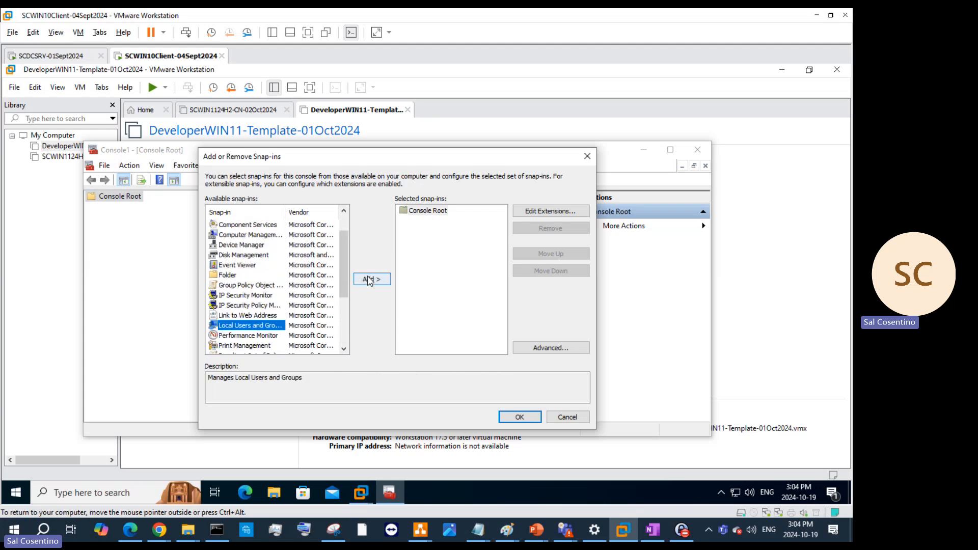
pyautogui.click(371, 279)
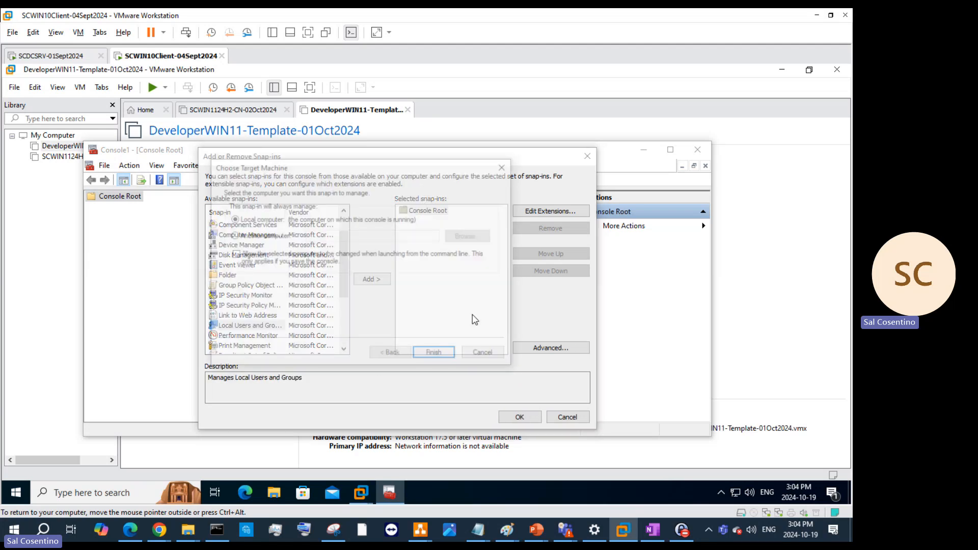
pyautogui.click(436, 359)
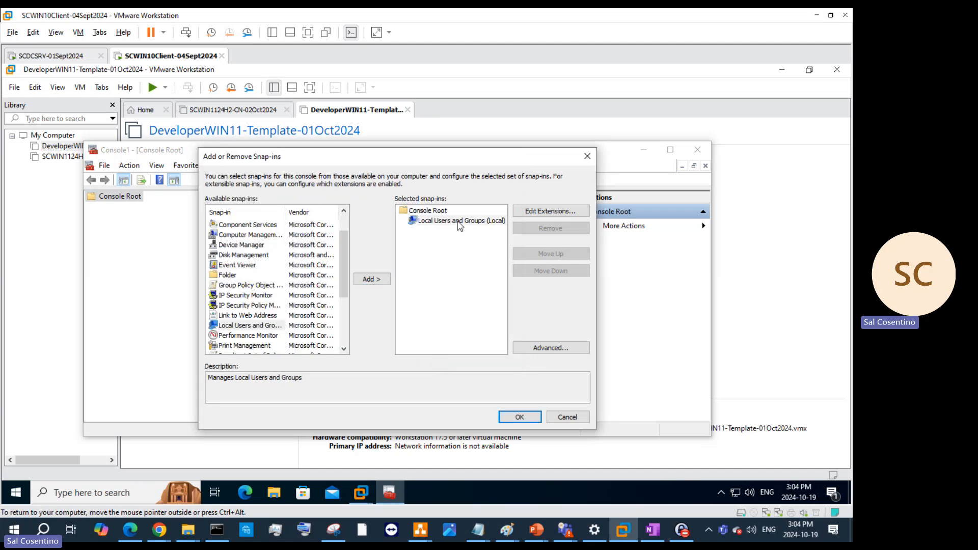
pyautogui.click(460, 221)
pyautogui.click(519, 416)
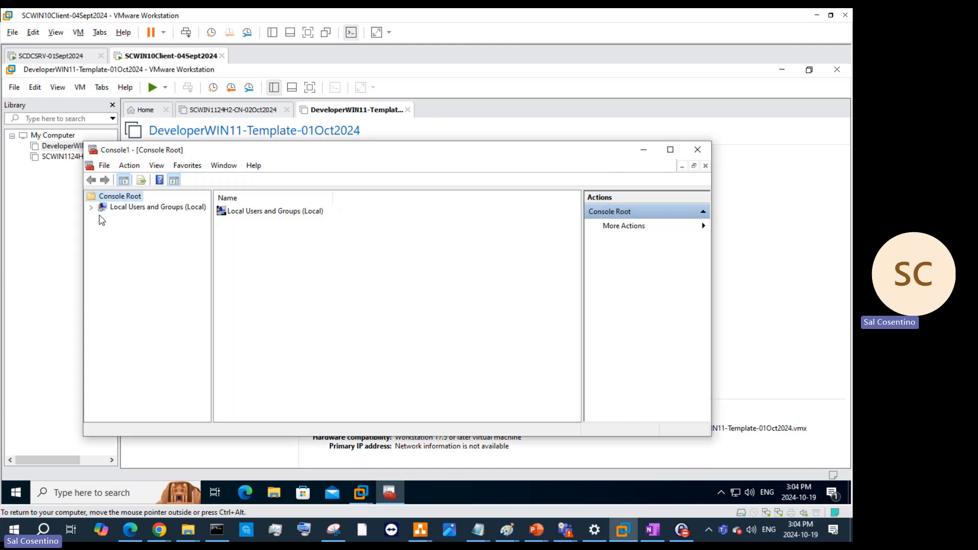
# In the local Users folder, reset the password of kioskUser0 by entering and confirming the new account password
pyautogui.click(90, 207)
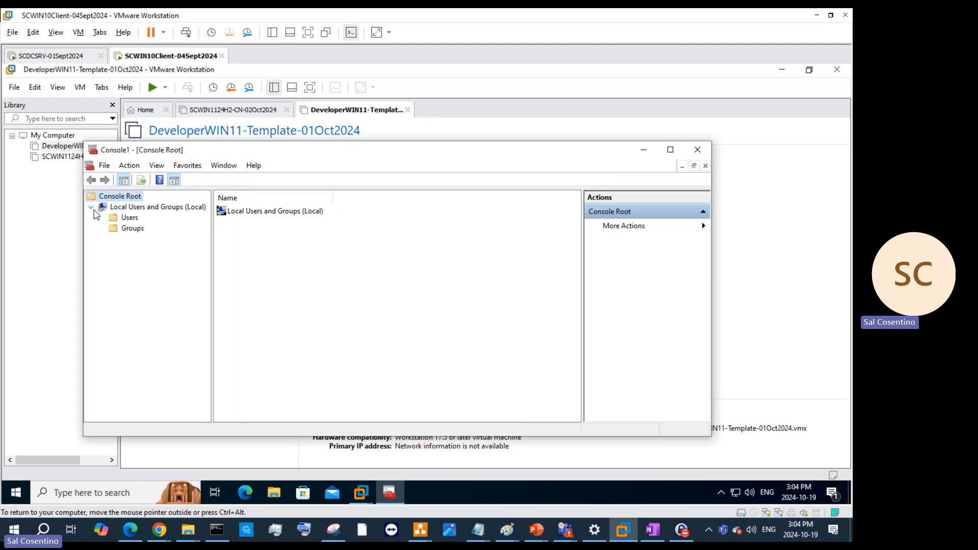
pyautogui.click(130, 219)
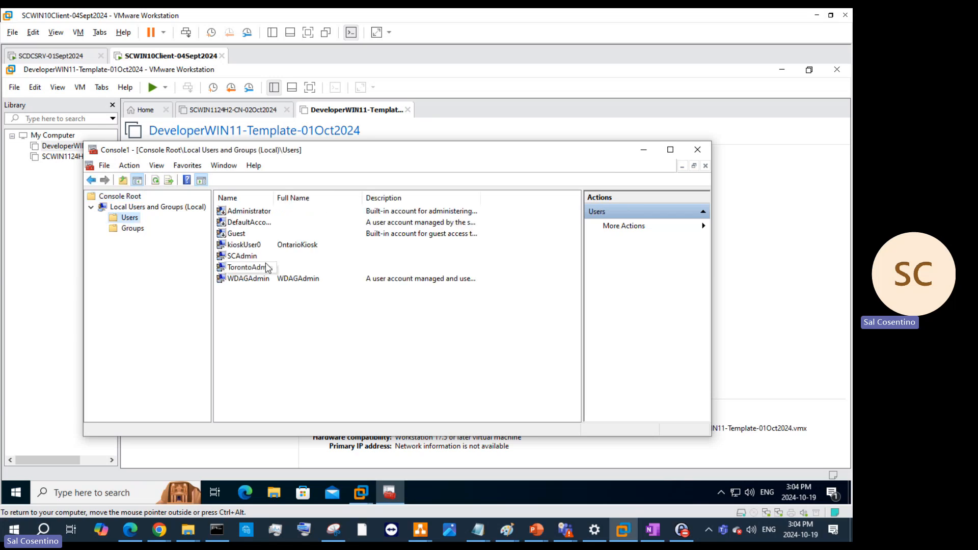
pyautogui.click(246, 247)
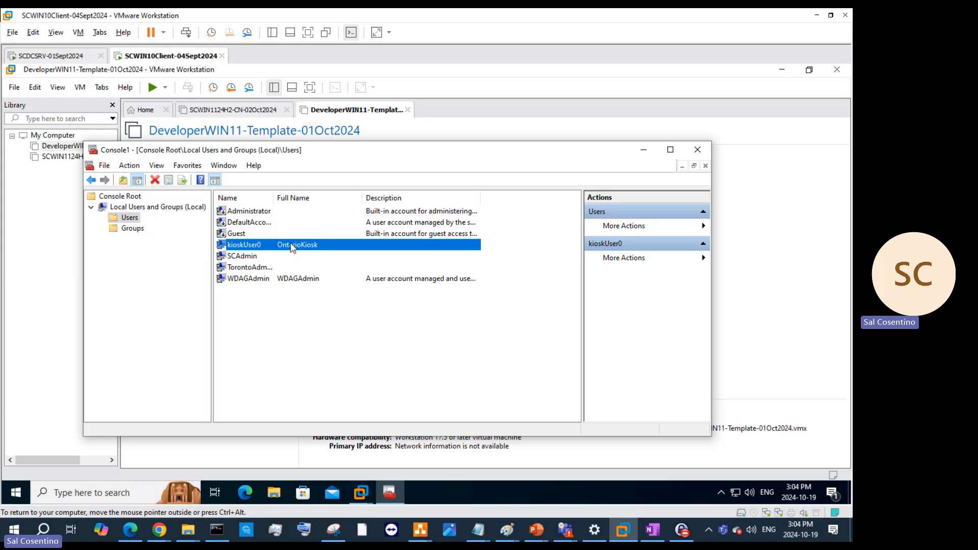
pyautogui.rightClick(254, 246)
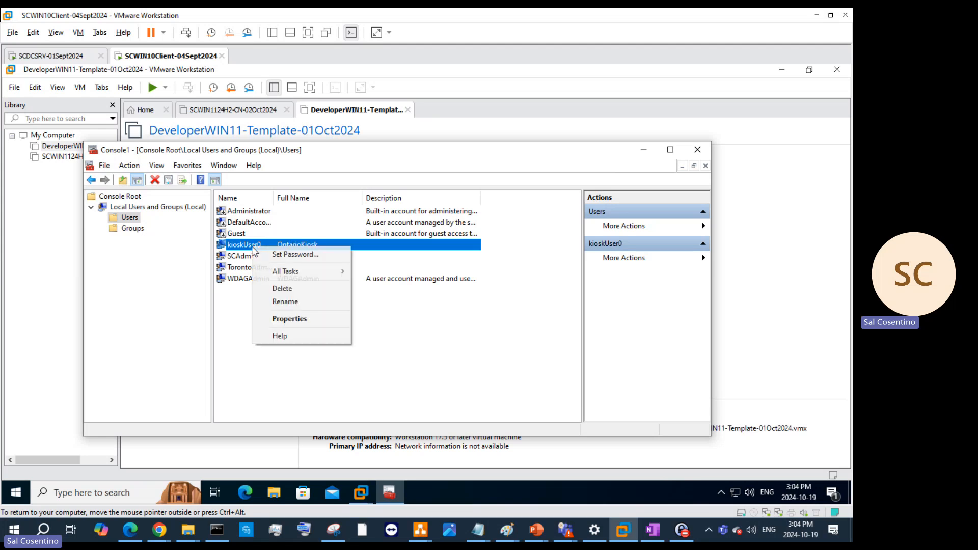
pyautogui.click(298, 254)
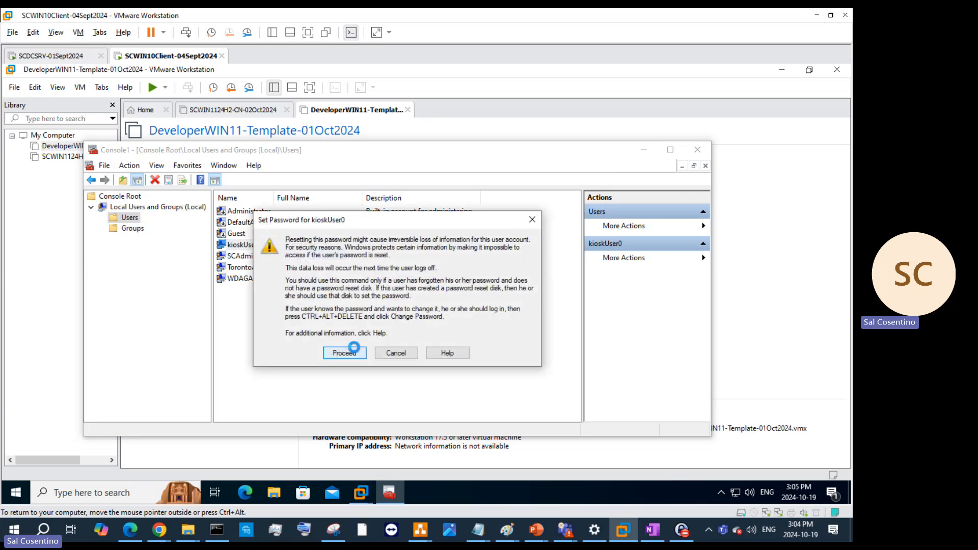
pyautogui.click(354, 351)
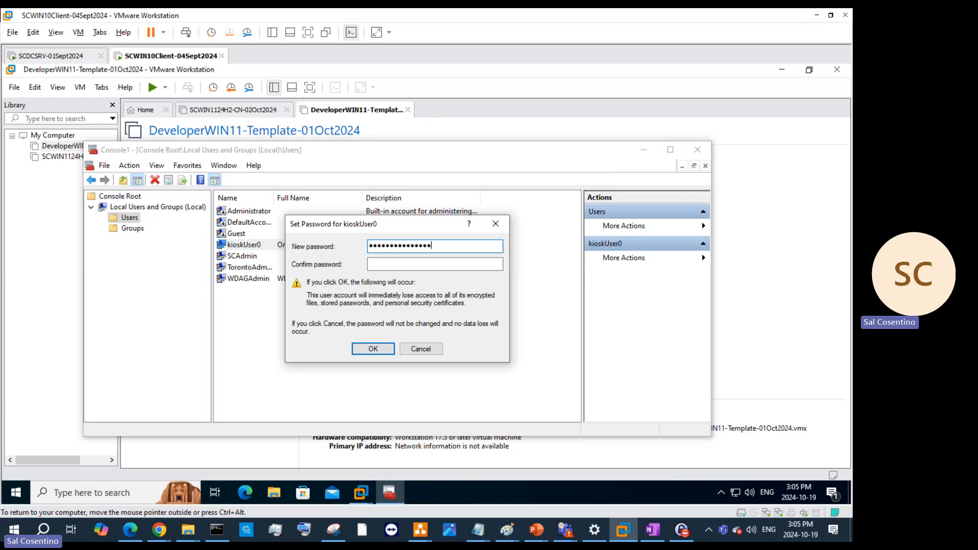
pyautogui.click(468, 265)
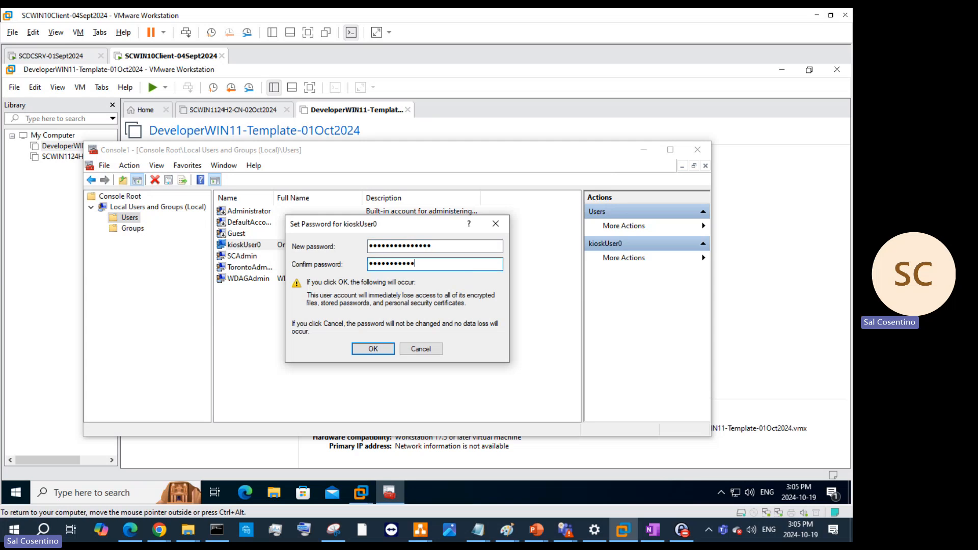
pyautogui.write('*')
pyautogui.press('Return')
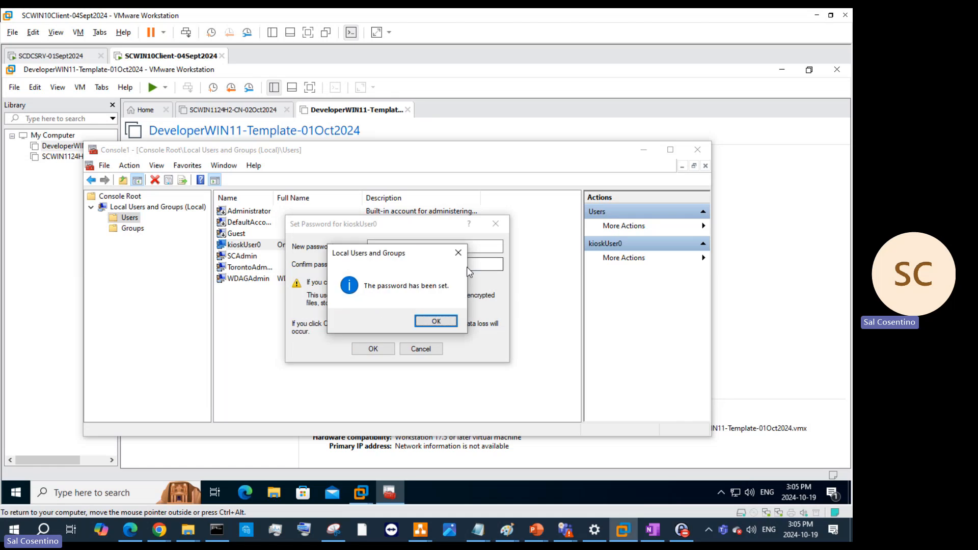
pyautogui.click(433, 326)
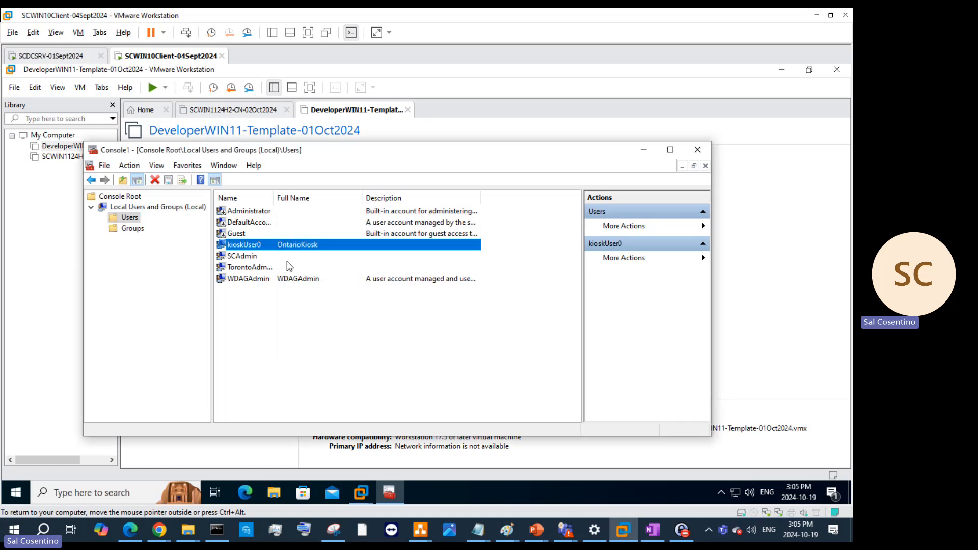
# Open the properties of the kioskUser0 account and examine its group memberships and profile settings
pyautogui.rightClick(262, 245)
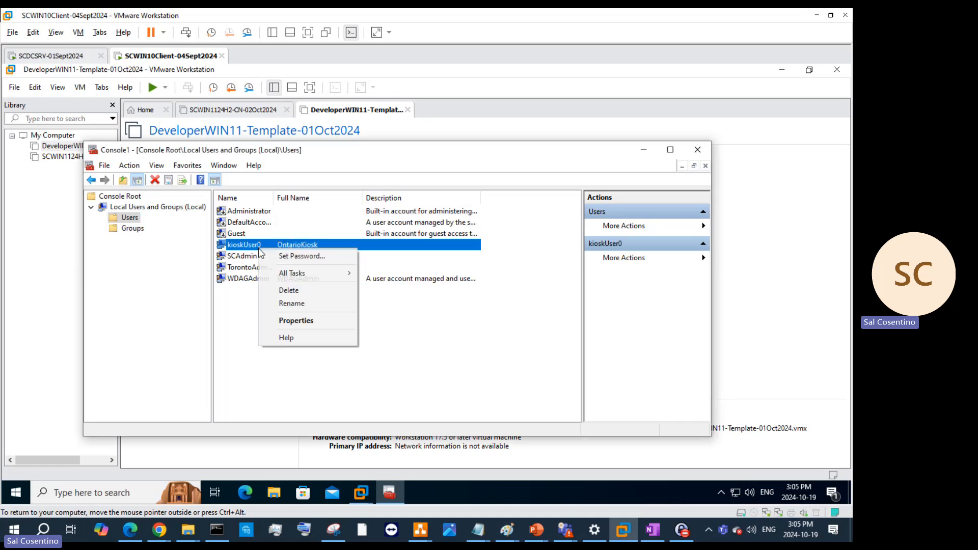
pyautogui.click(309, 316)
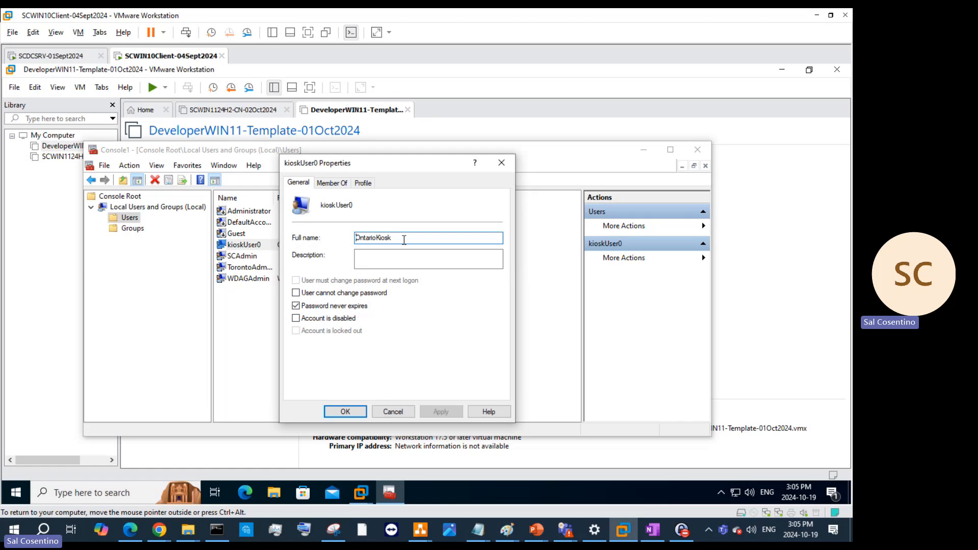
pyautogui.click(344, 184)
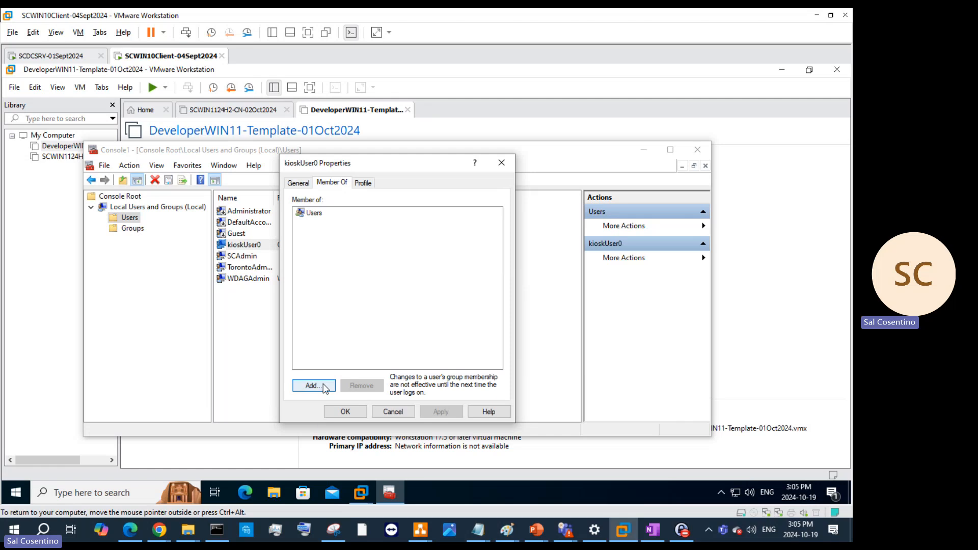
pyautogui.click(323, 385)
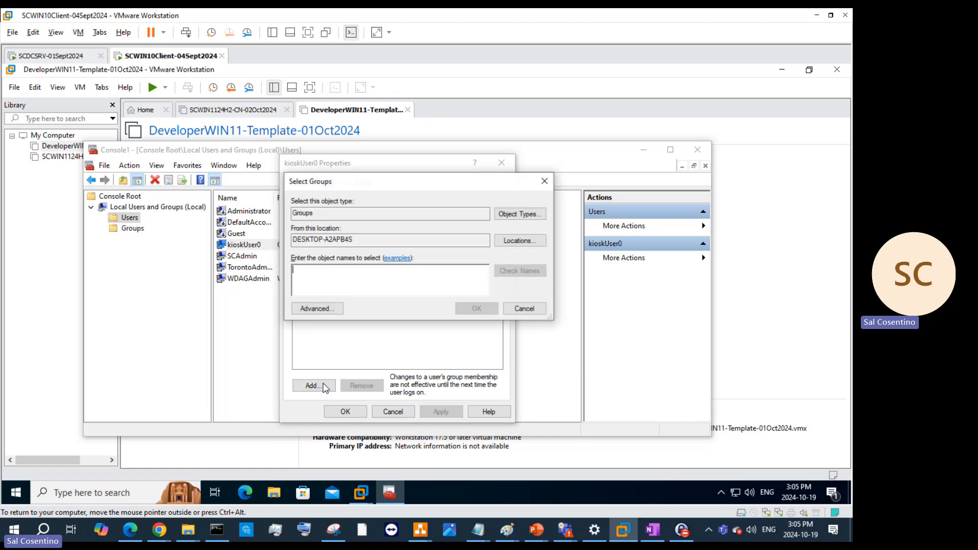
pyautogui.click(551, 180)
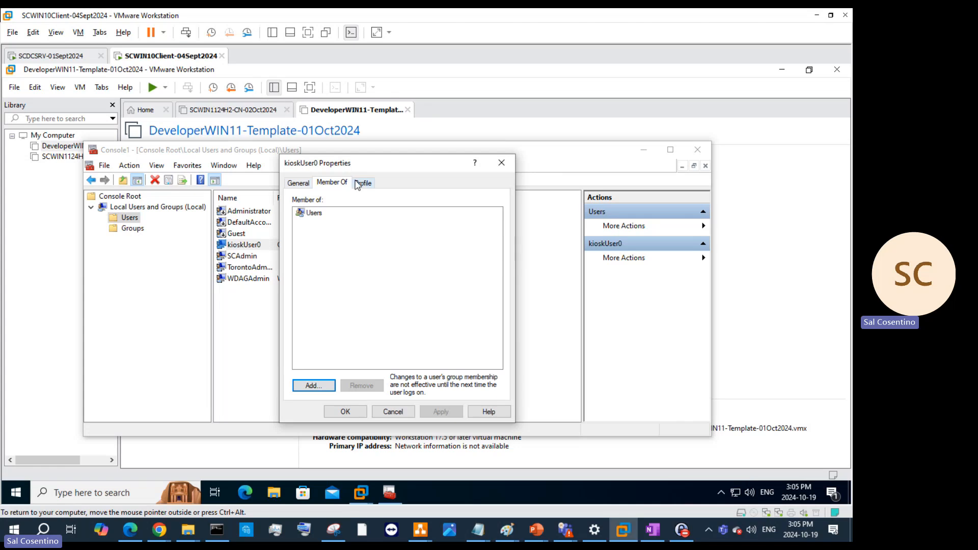
pyautogui.click(363, 183)
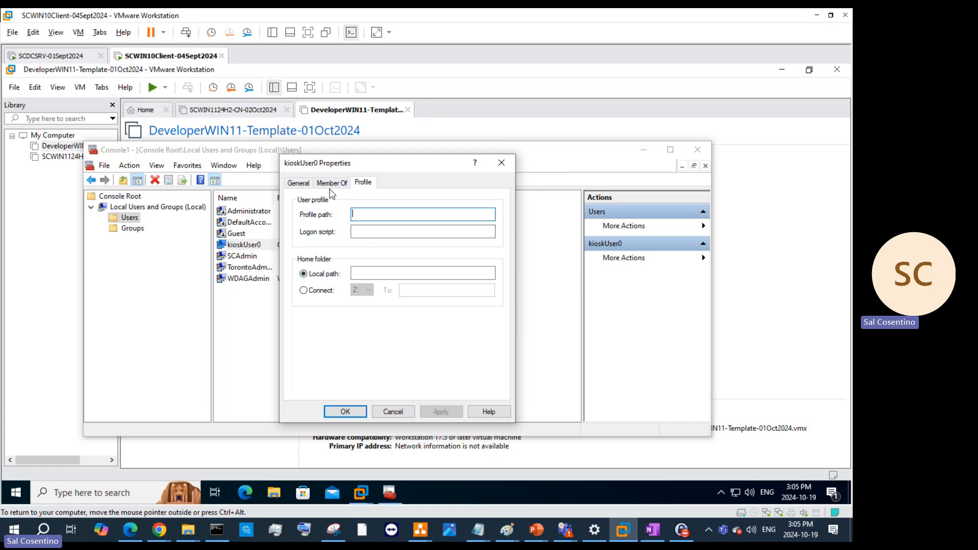
pyautogui.click(297, 184)
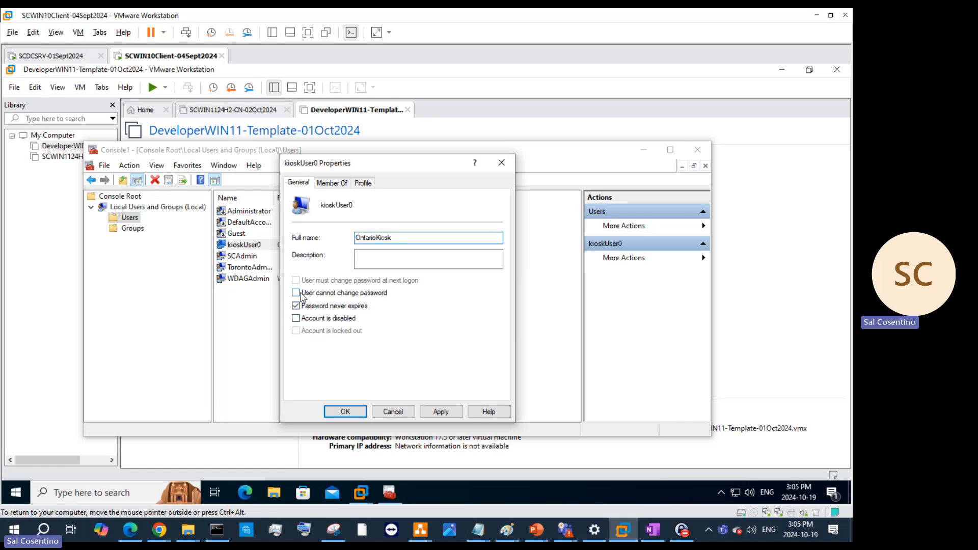
pyautogui.click(301, 295)
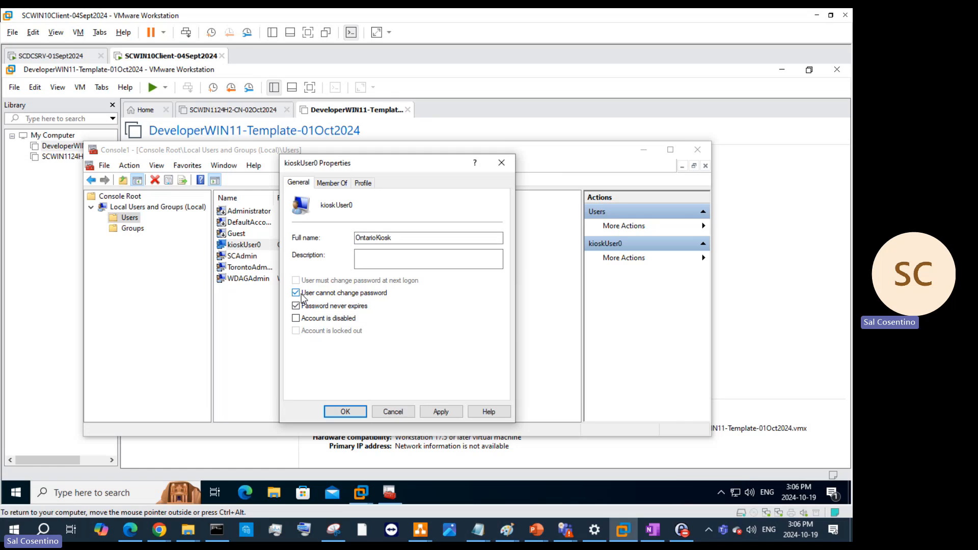
pyautogui.click(304, 296)
pyautogui.click(326, 185)
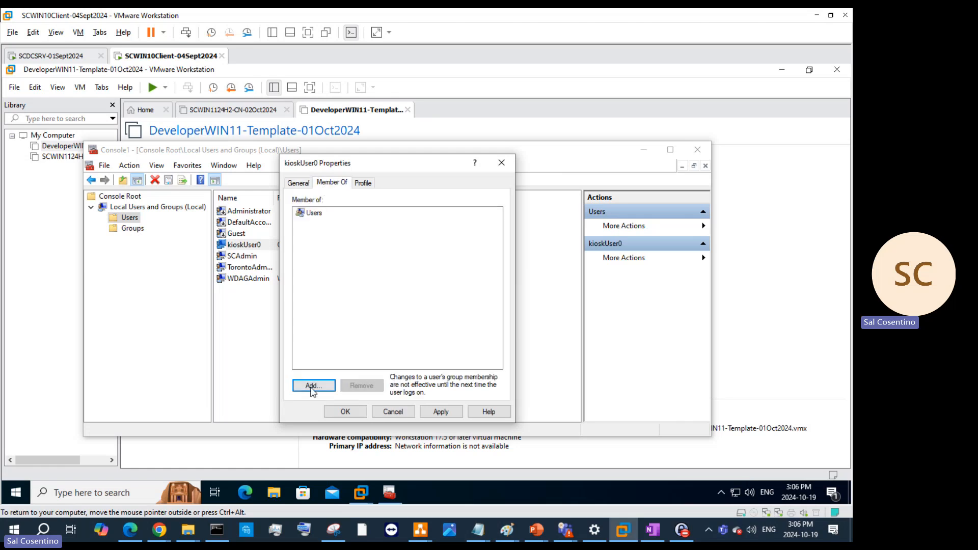
pyautogui.click(312, 387)
pyautogui.click(545, 181)
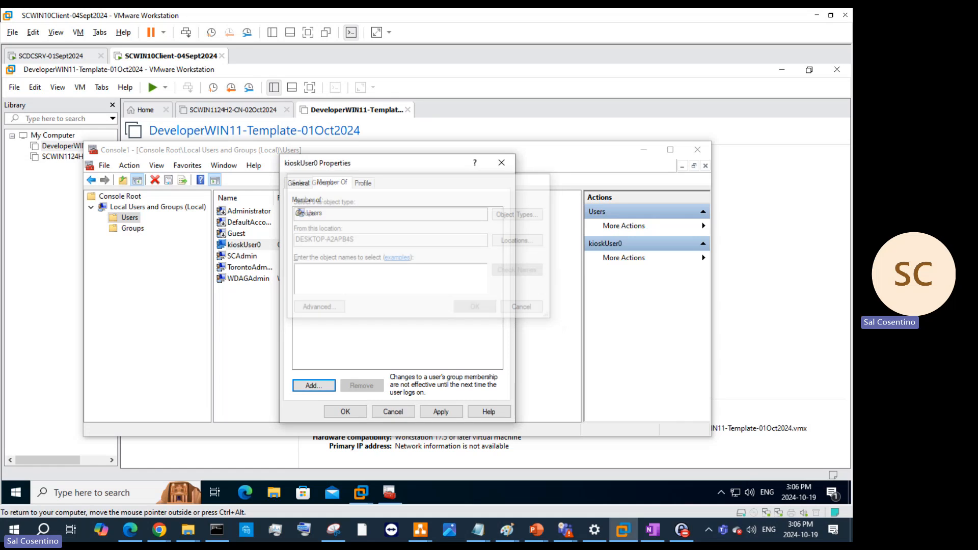
# Run control userpasswords2 and examine the computer's user accounts and their groups, leaving them as they are
pyautogui.click(79, 491)
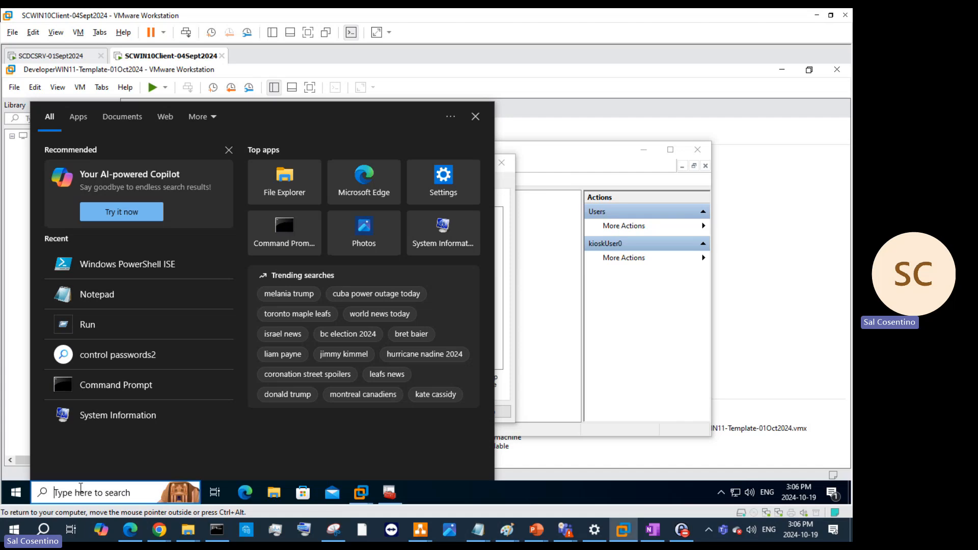
pyautogui.rightClick(24, 488)
pyautogui.click(37, 426)
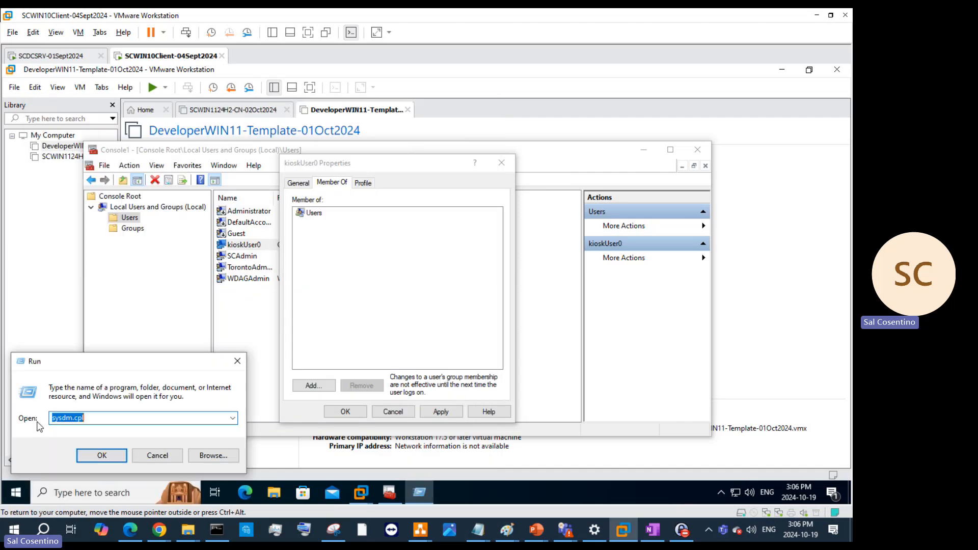
pyautogui.write('control')
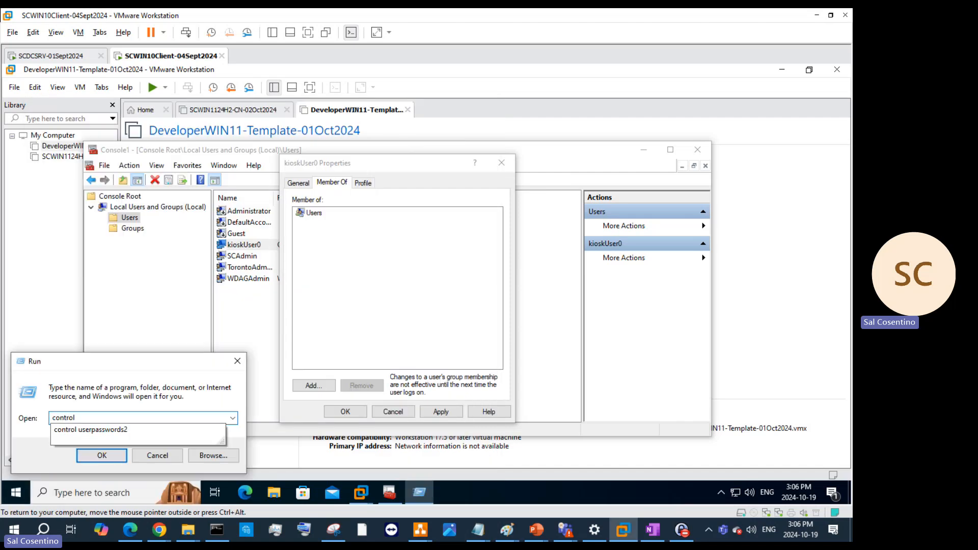
pyautogui.press('Down')
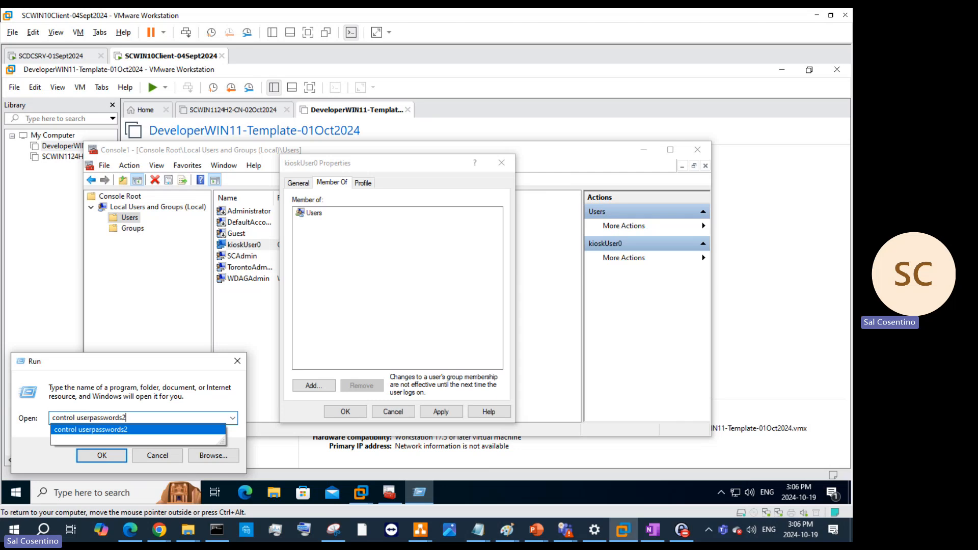
pyautogui.press('Return')
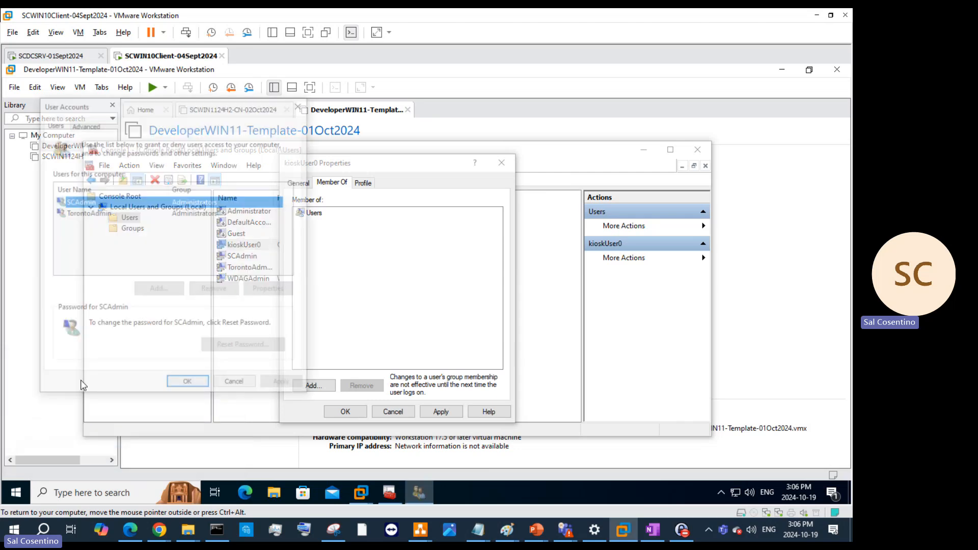
pyautogui.click(97, 223)
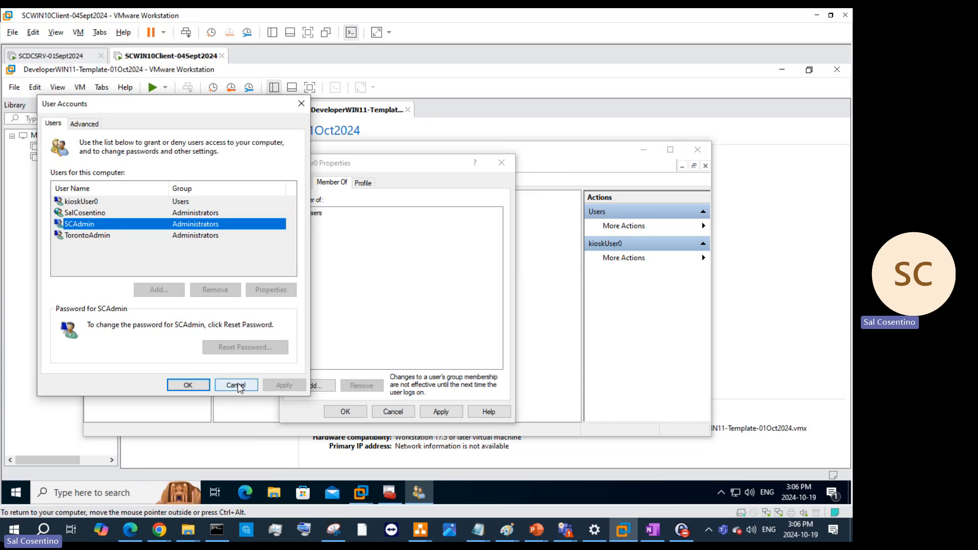
pyautogui.click(237, 386)
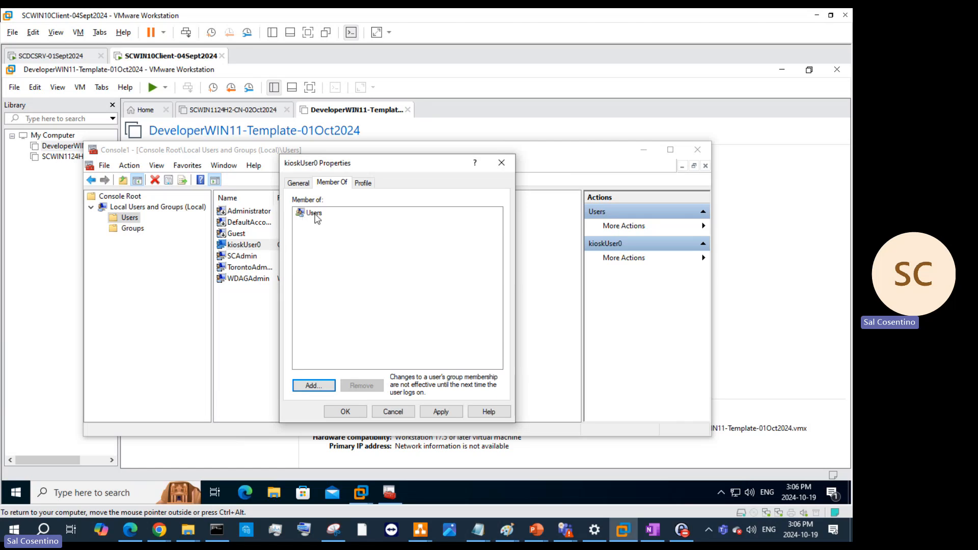
# Enable "User cannot change password" for the kioskUser0 account and apply the change
pyautogui.click(299, 186)
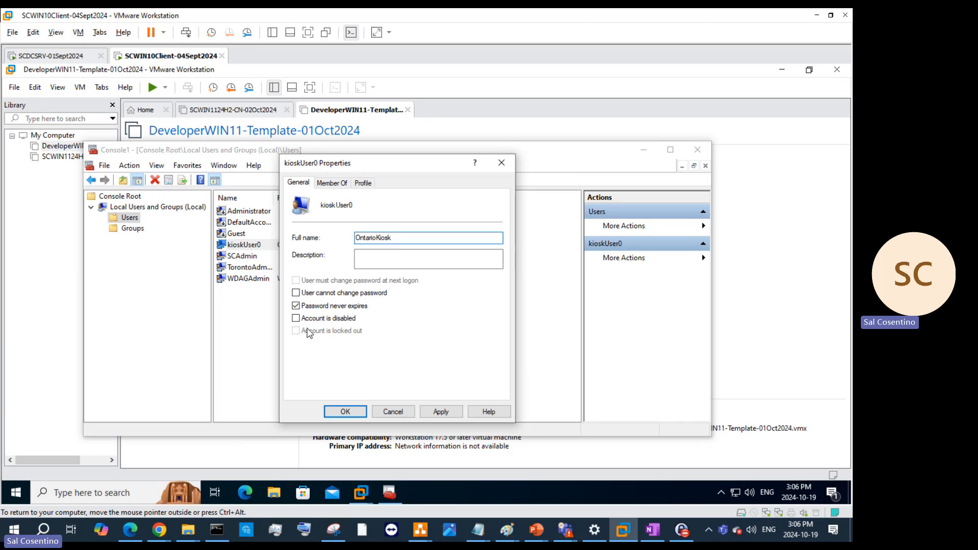
pyautogui.click(315, 294)
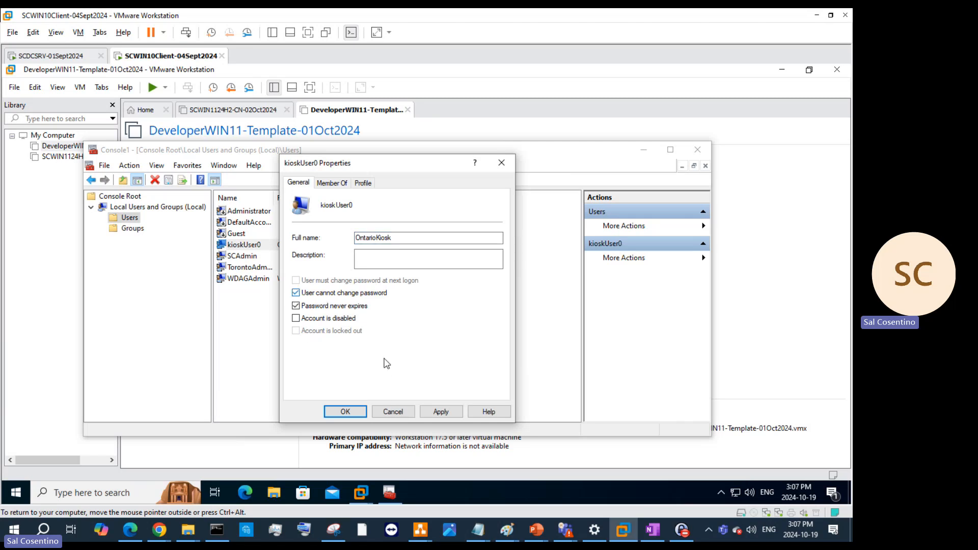
pyautogui.click(435, 413)
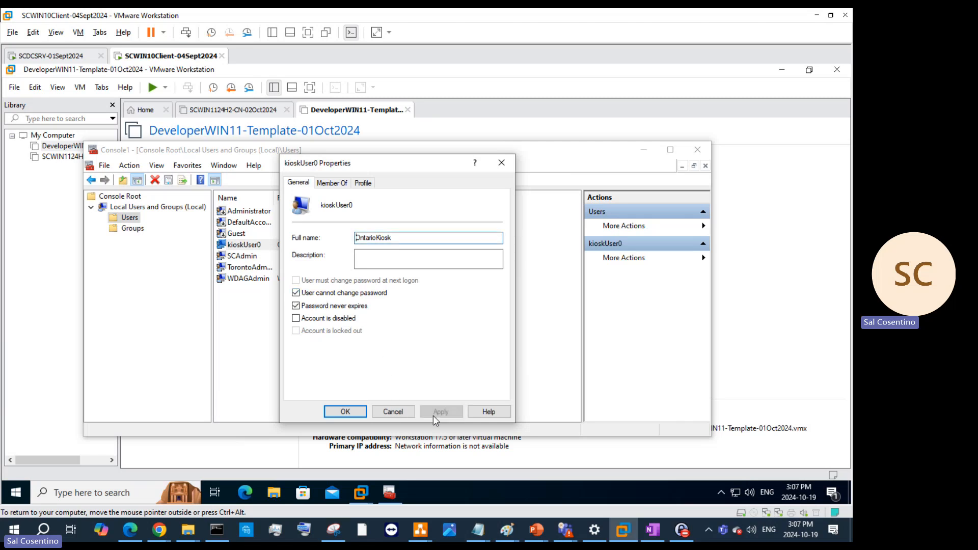
pyautogui.click(344, 412)
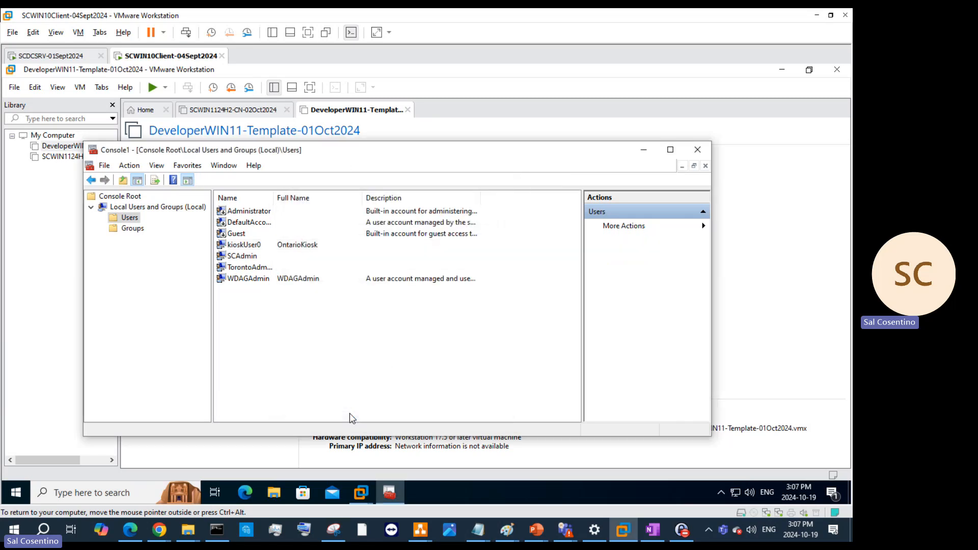
# Reopen the kioskUser0 properties to check the account options, and minimize the management console
pyautogui.doubleClick(241, 247)
pyautogui.click(242, 247)
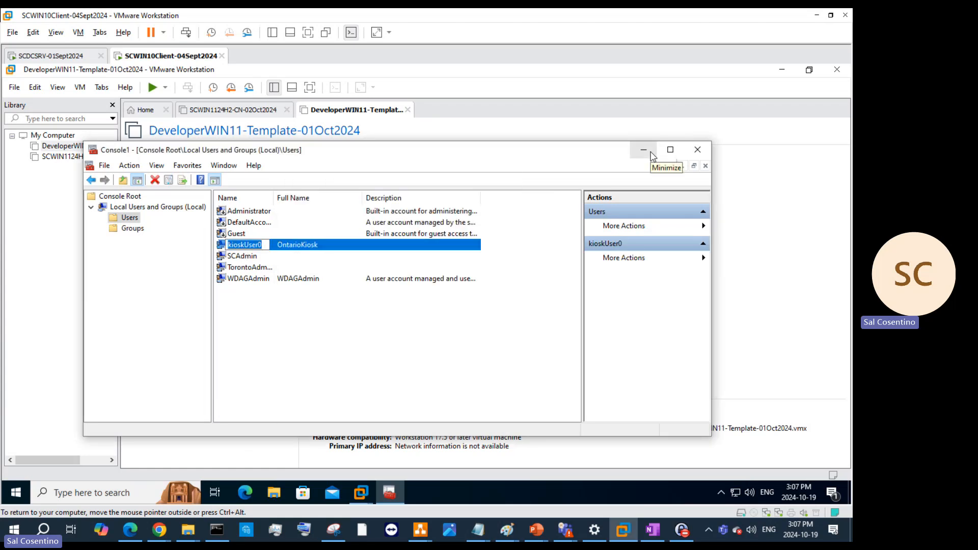
pyautogui.click(653, 157)
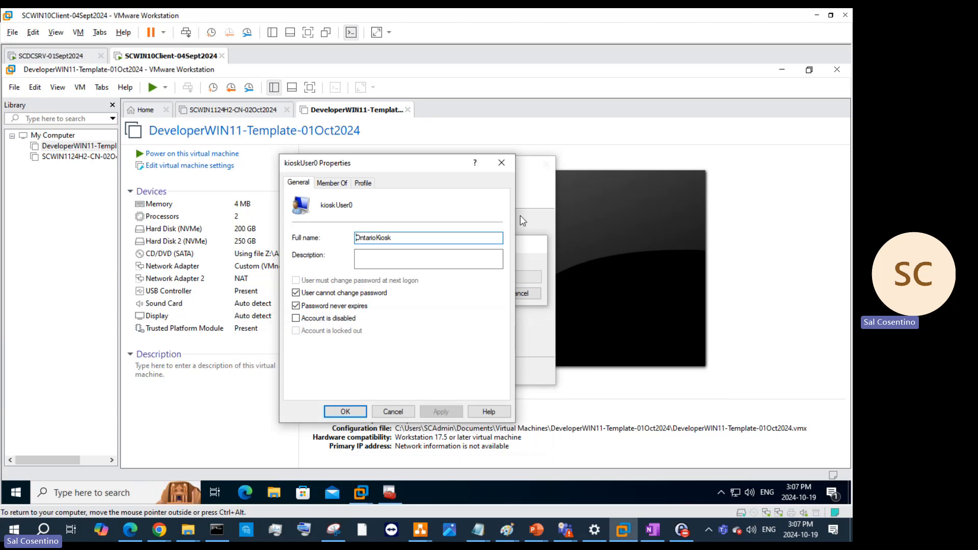
pyautogui.click(347, 411)
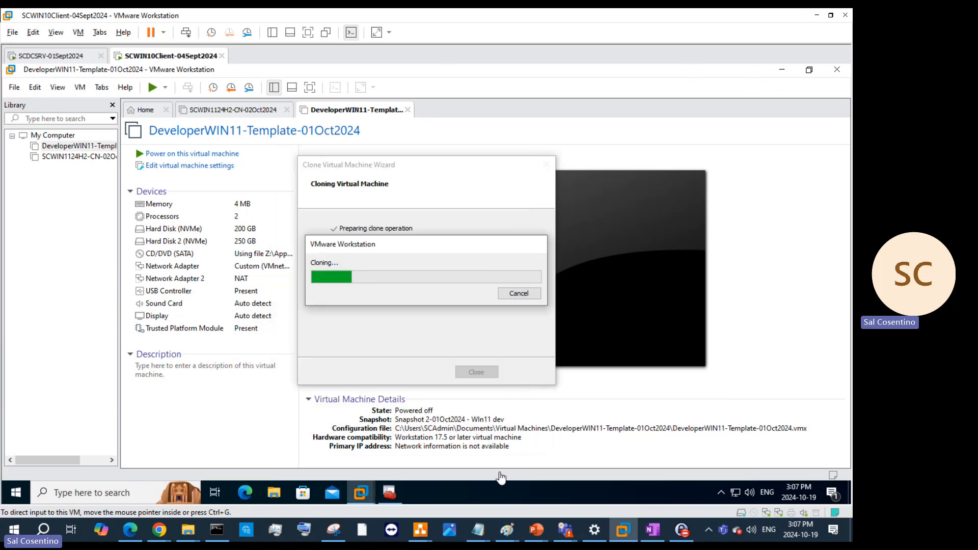
# Cancel the running clone of DeveloperWIN11-Template-01Oct2024 and close the clone wizard
pyautogui.click(17, 492)
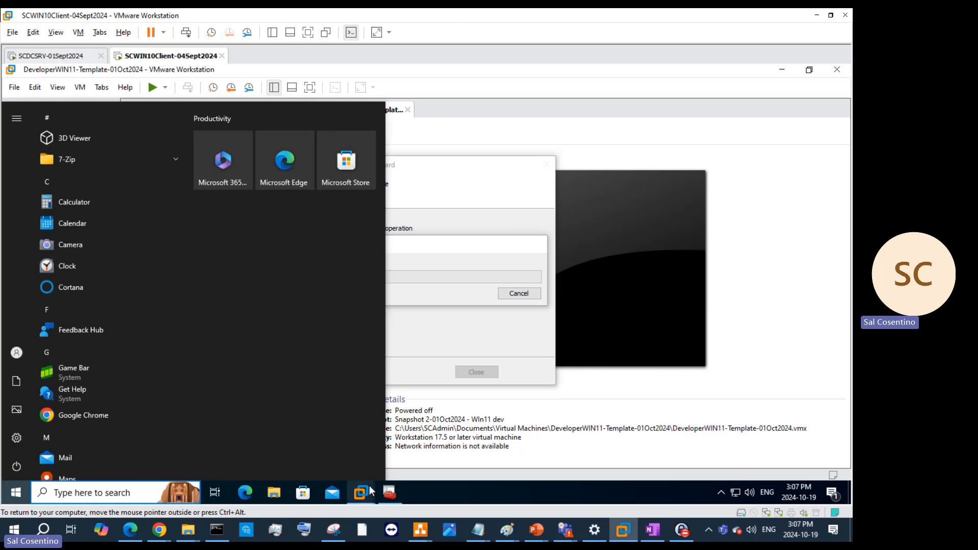
pyautogui.click(783, 72)
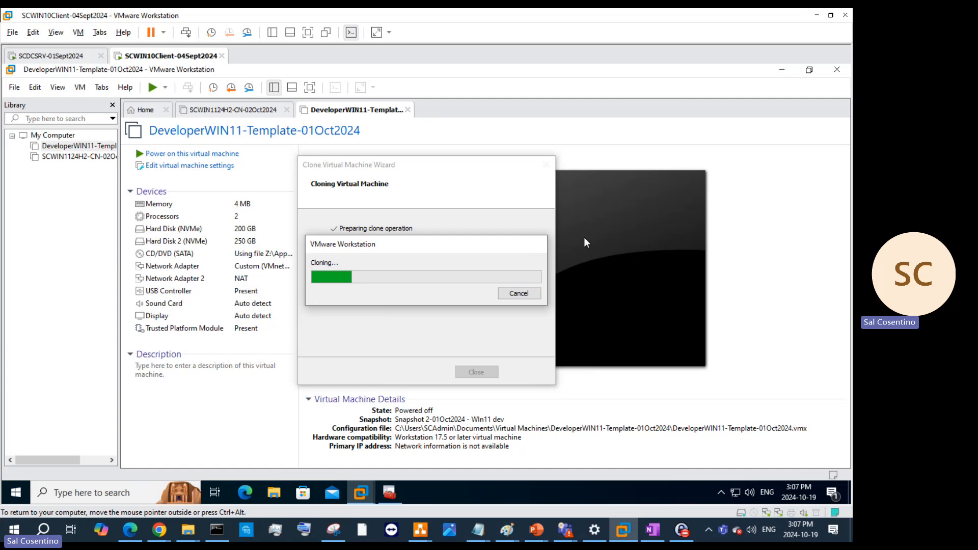
pyautogui.click(535, 292)
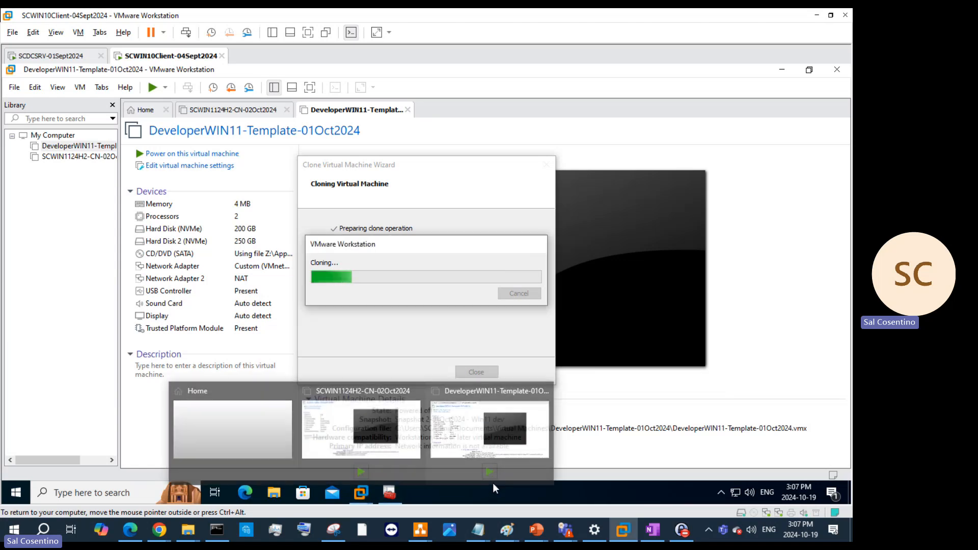
pyautogui.rightClick(491, 490)
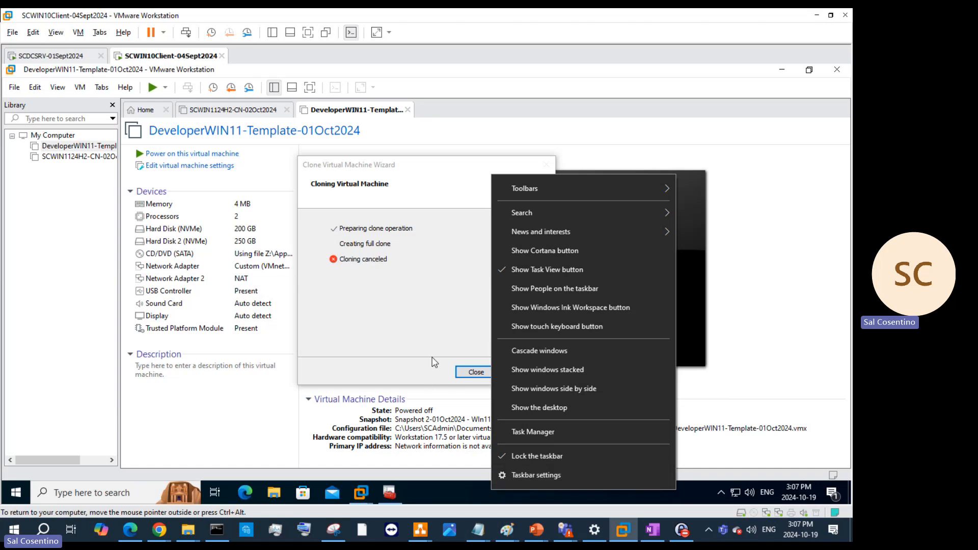
pyautogui.click(475, 373)
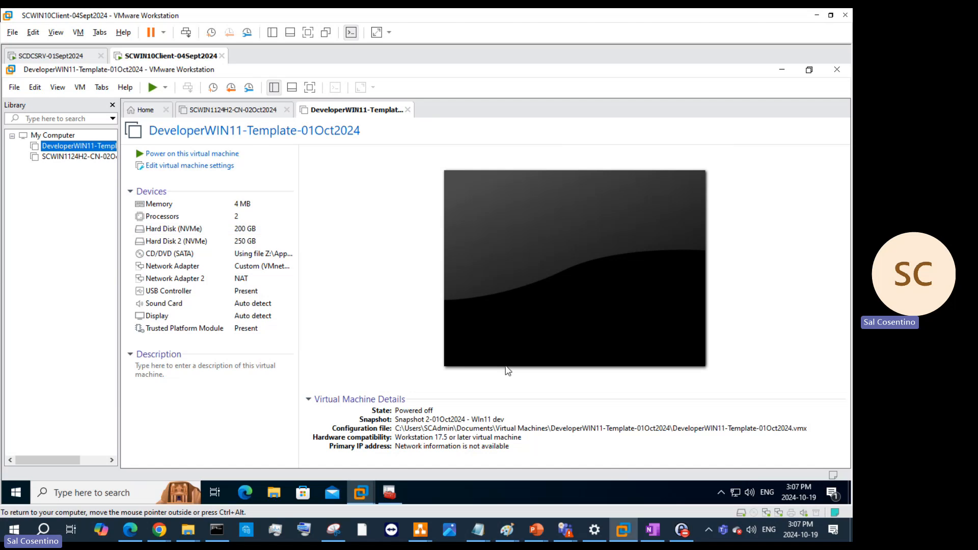
# Close the nested VMware Workstation window inside the Windows 10 client
pyautogui.rightClick(473, 490)
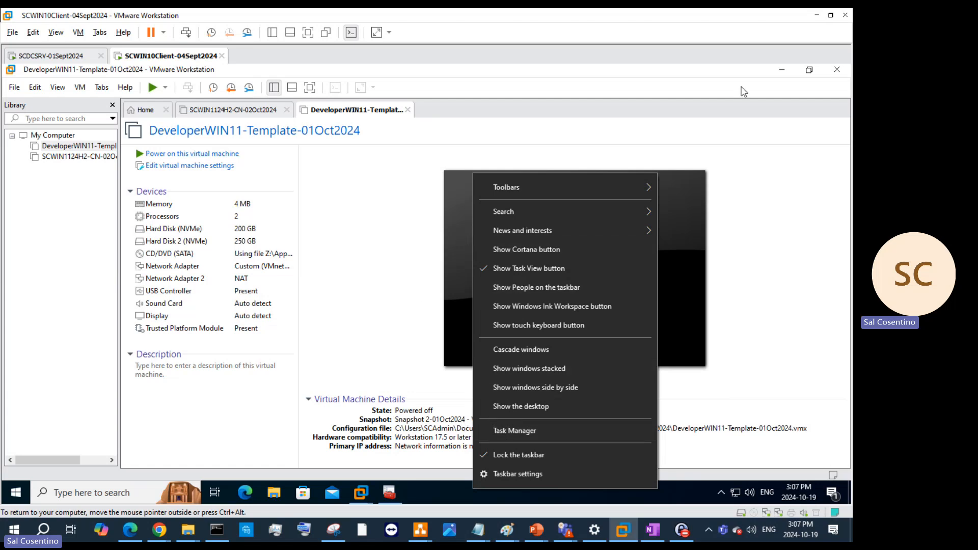
pyautogui.click(834, 71)
pyautogui.click(835, 71)
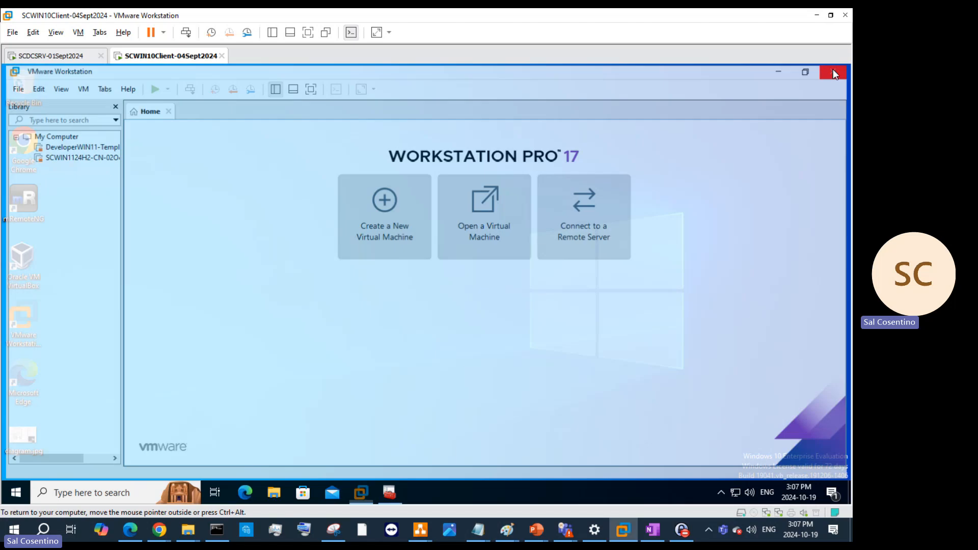
# Sign out of Windows on the Windows 10 client and send the unlock sequence to its virtual machine
pyautogui.rightClick(12, 497)
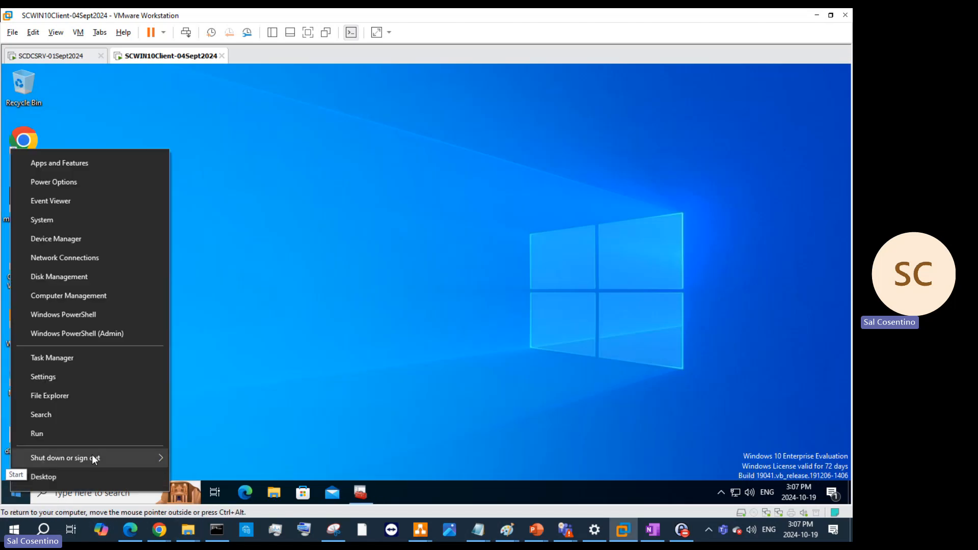
pyautogui.moveTo(143, 457)
pyautogui.click(220, 395)
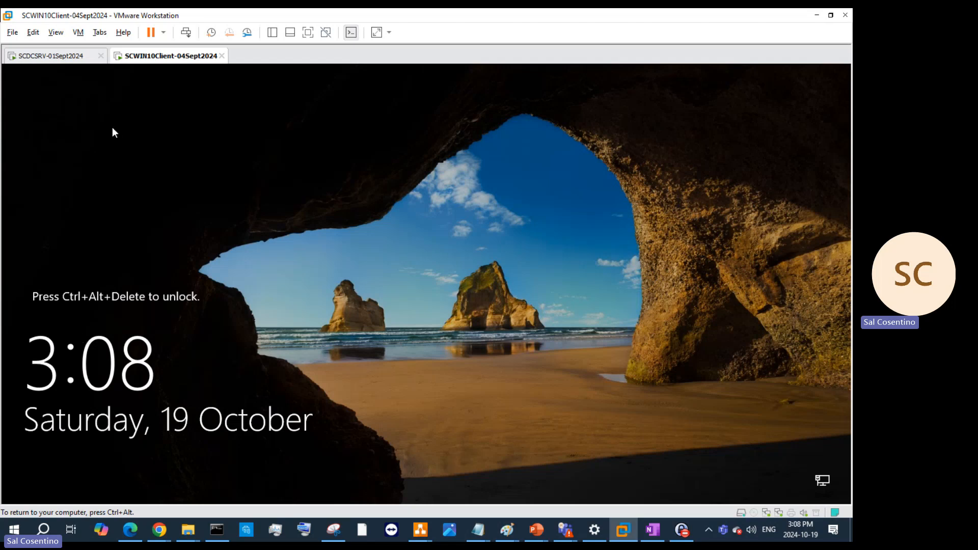
pyautogui.rightClick(151, 58)
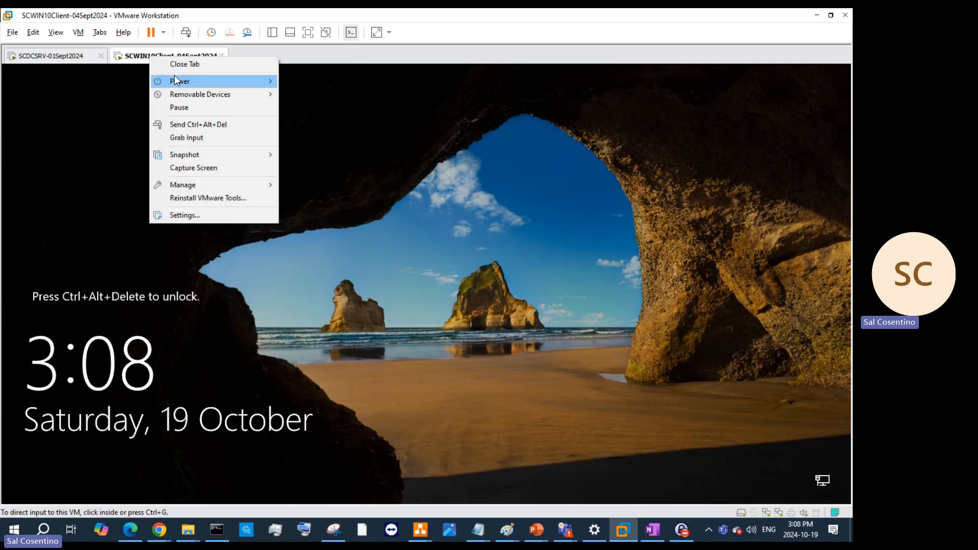
pyautogui.click(187, 33)
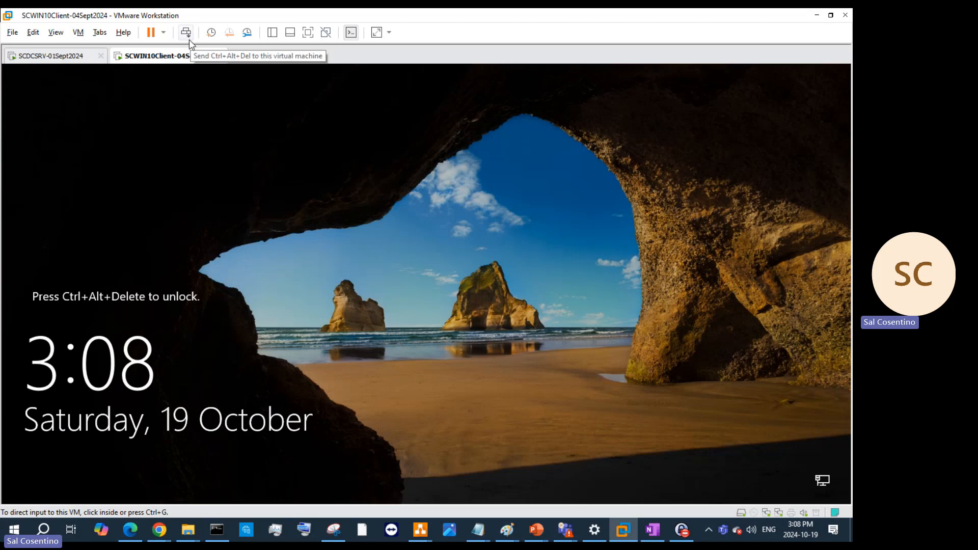
# Unlock the Windows 10 client and sign in through Other user as the local account .\KioskUser0 with the account password
pyautogui.click(188, 39)
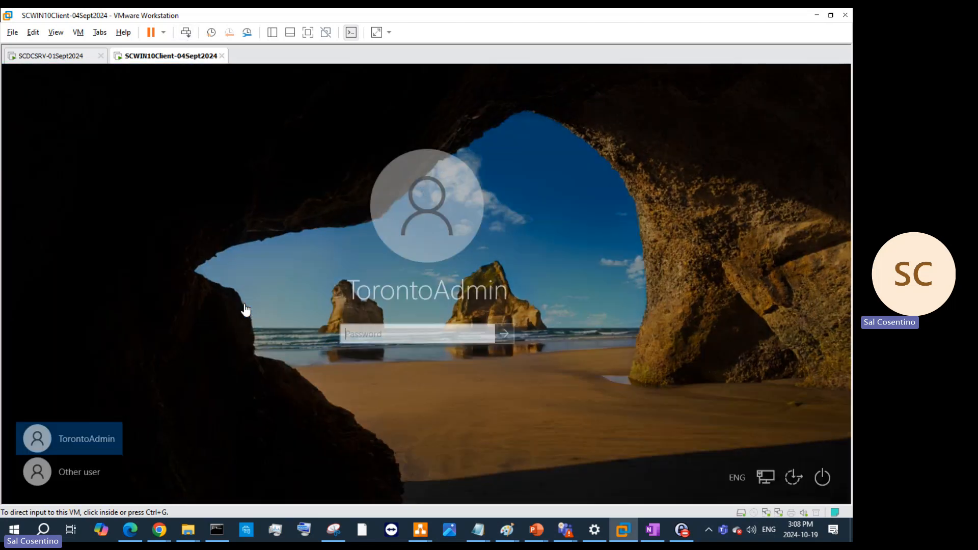
pyautogui.click(78, 470)
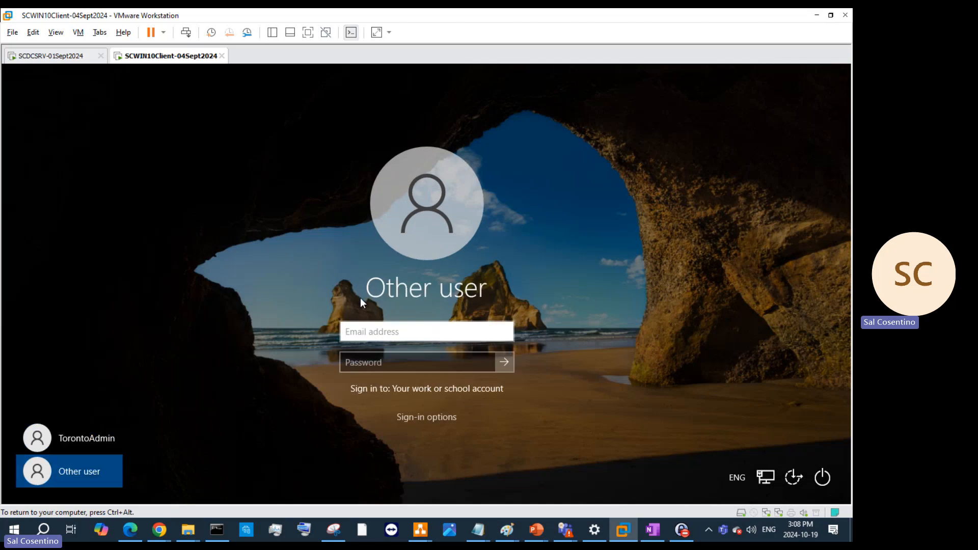
pyautogui.write('KioskUser0')
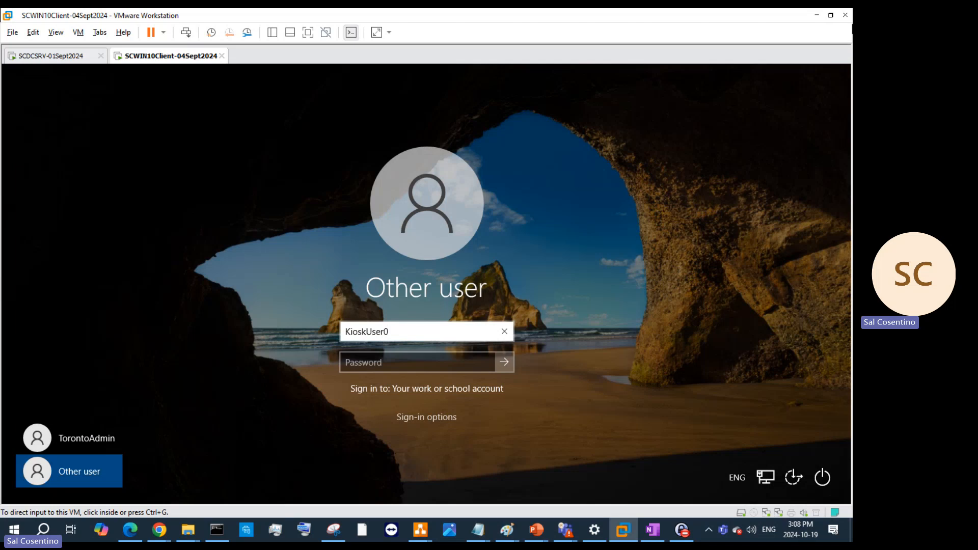
pyautogui.click(422, 361)
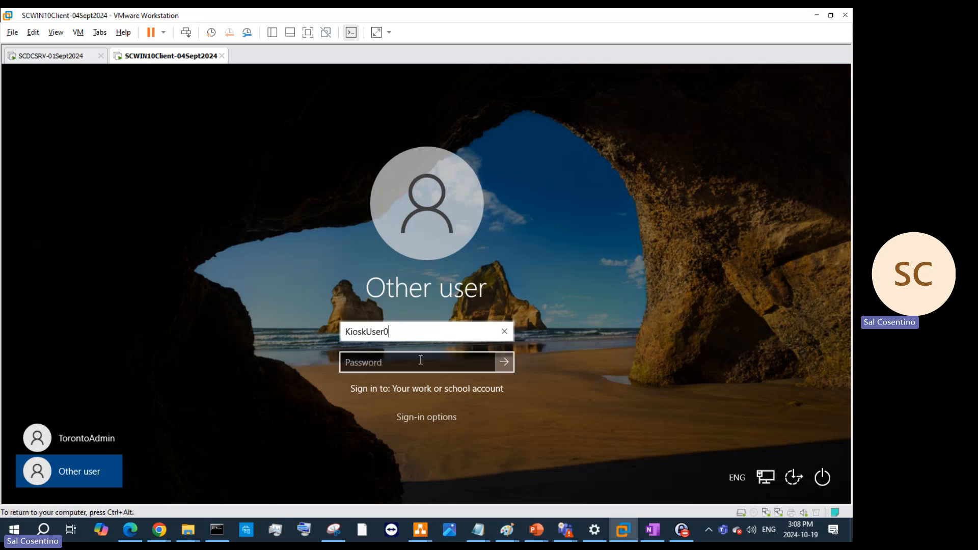
pyautogui.write('********')
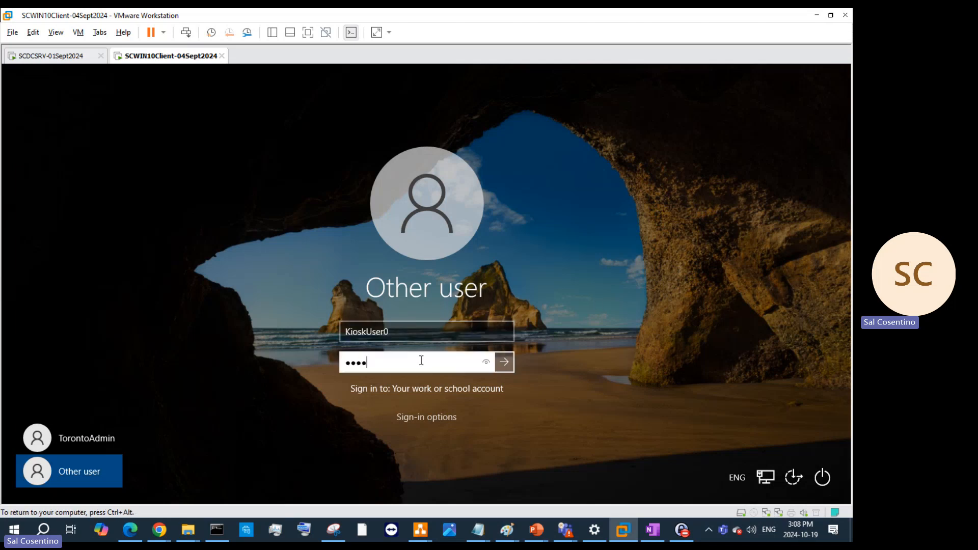
pyautogui.write('*******')
pyautogui.click(347, 333)
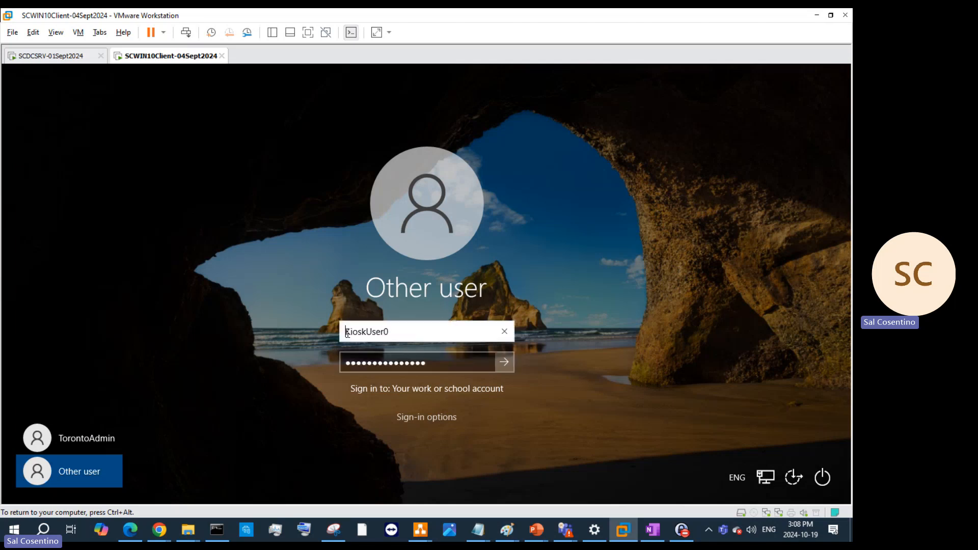
pyautogui.write('.\\')
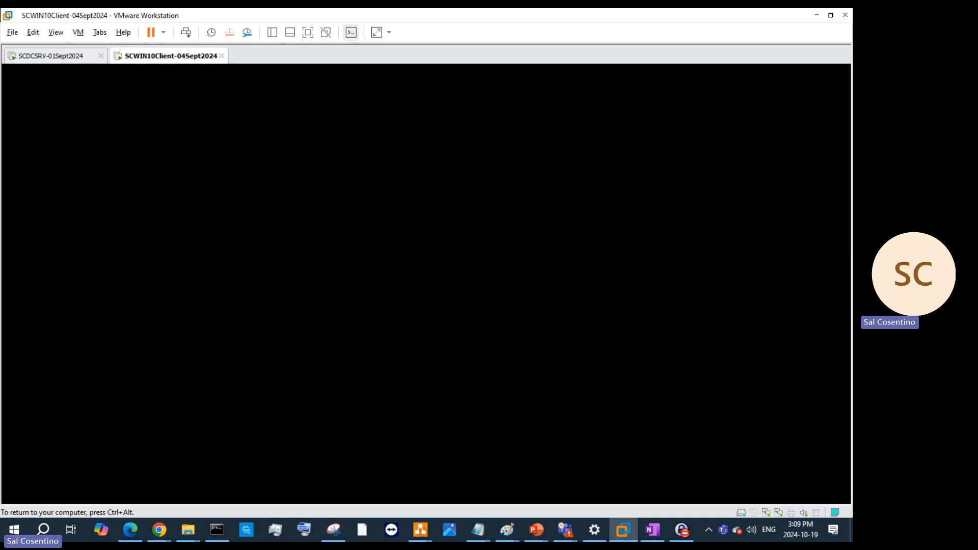
# Switch to OneNote and add a top-level bullet at the end of the Kiosks notes asking which kiosk Mode in Windows 11 is recommended
pyautogui.hotkey('ctrl', 'alt')
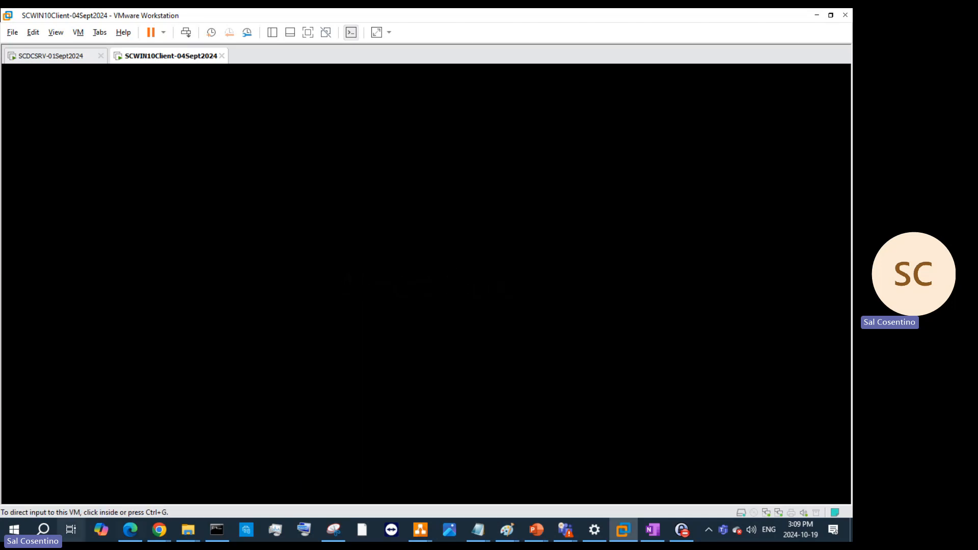
pyautogui.click(653, 528)
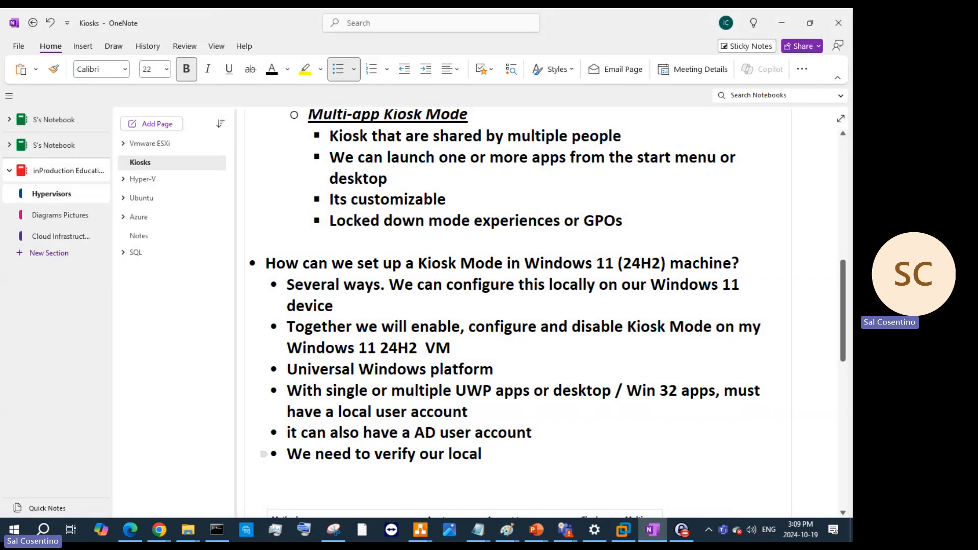
pyautogui.press('Return')
pyautogui.press('Return')
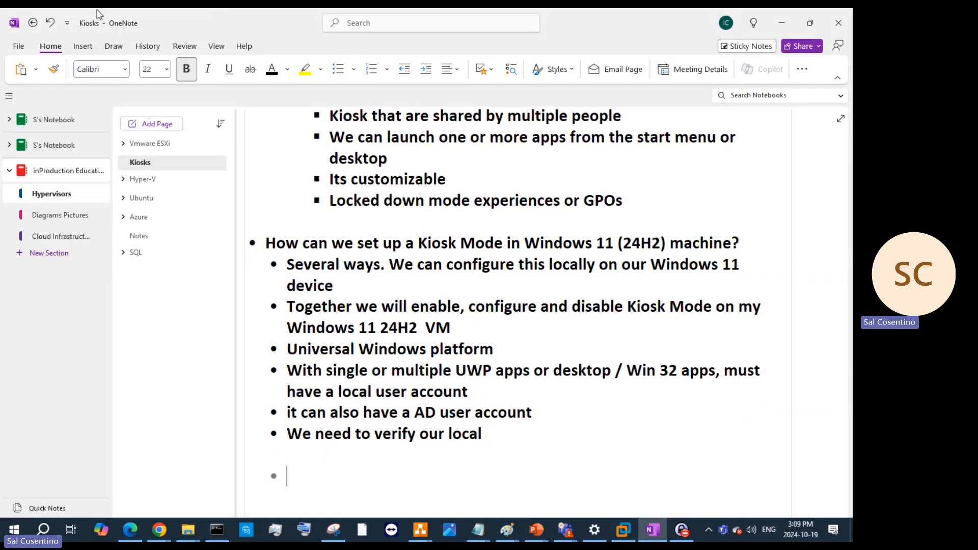
pyautogui.click(403, 70)
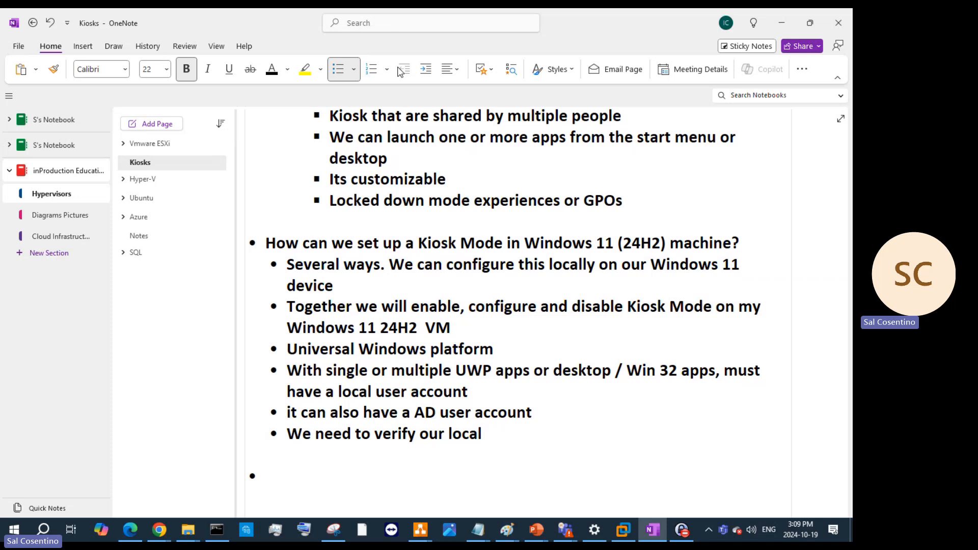
pyautogui.write('Whivgh kiosk M')
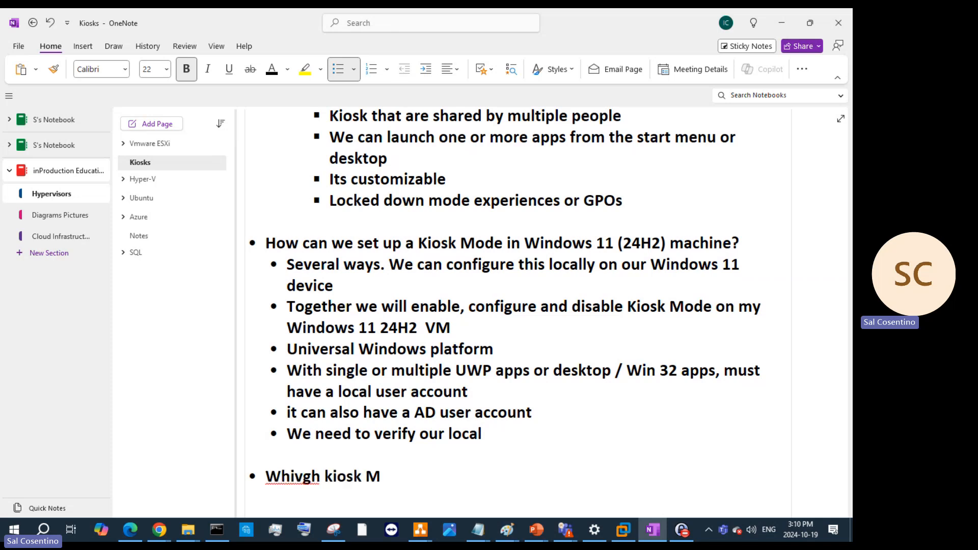
pyautogui.write('ode in Windows 11 ')
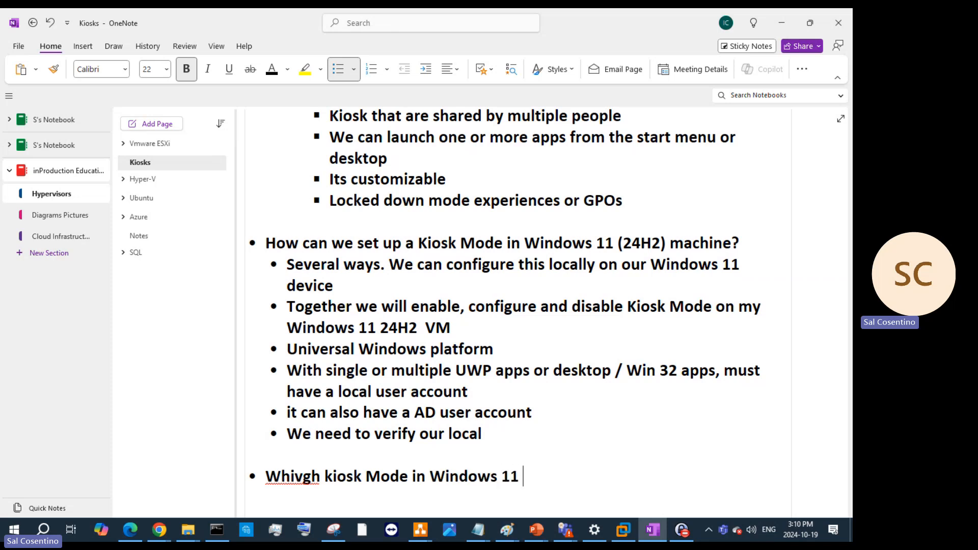
pyautogui.write('is recokmebnd')
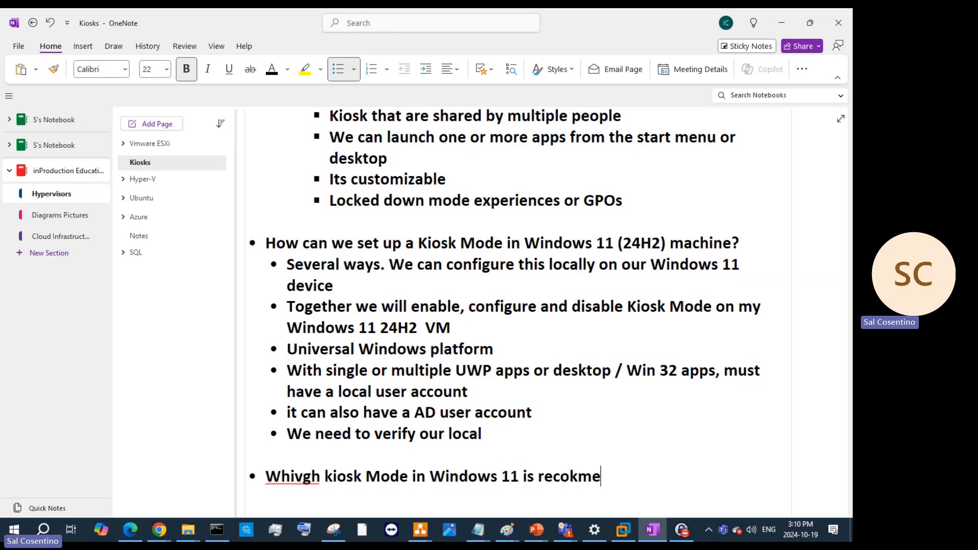
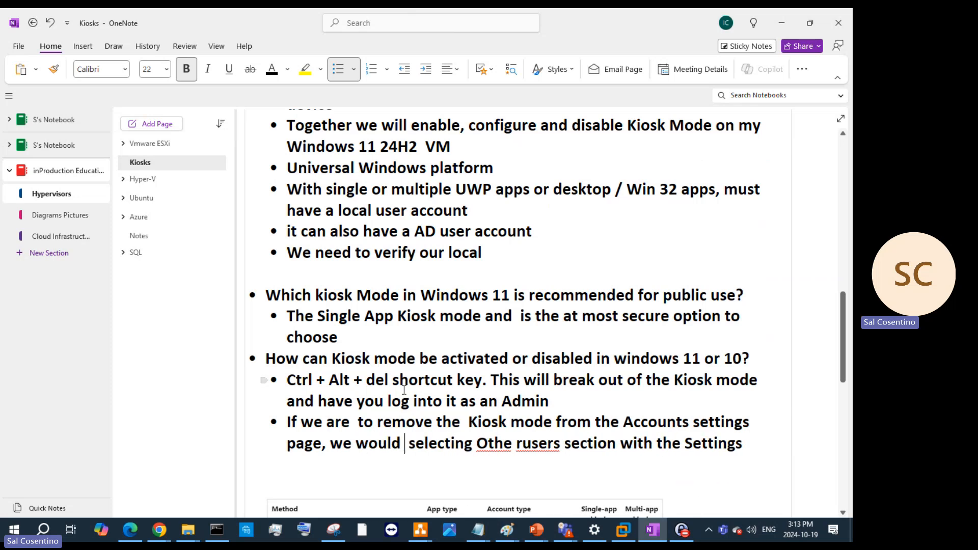
# In the last Kiosks bullet, change "selecting" to "select" and correct the misspelled section name to "Other users" in quotation marks
pyautogui.moveTo(474, 446); pyautogui.dragTo(447, 447)
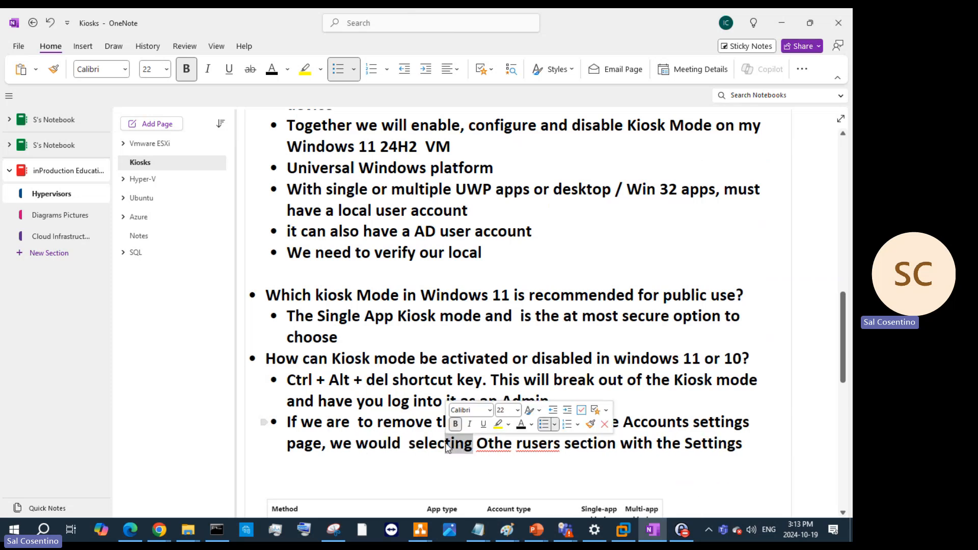
pyautogui.press('BackSpace')
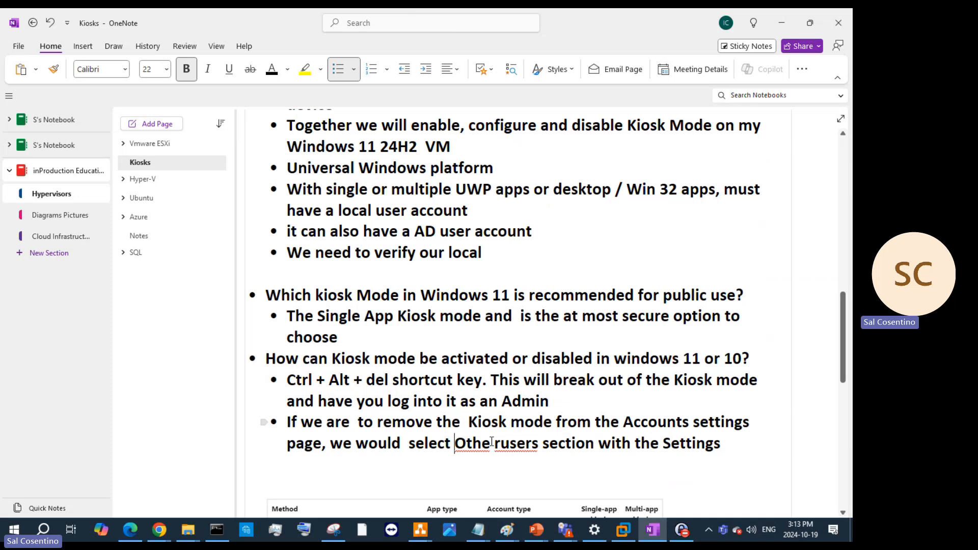
pyautogui.write('"')
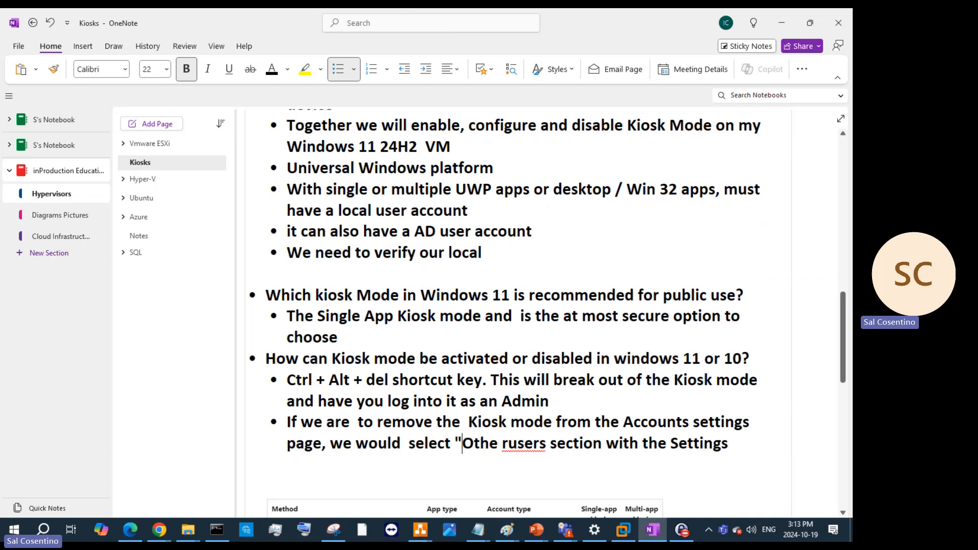
pyautogui.click(506, 447)
pyautogui.press('BackSpace')
pyautogui.press('Delete')
pyautogui.write('r')
pyautogui.click(546, 442)
pyautogui.write('"')
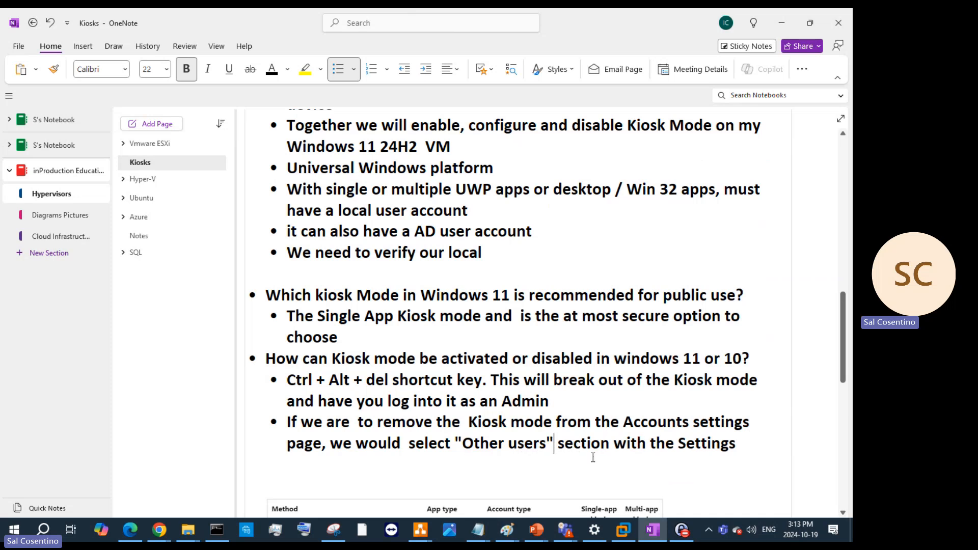
# Change "with" to "within" in that bullet and add "area" after "Settings" at its end
pyautogui.click(645, 448)
pyautogui.write('in')
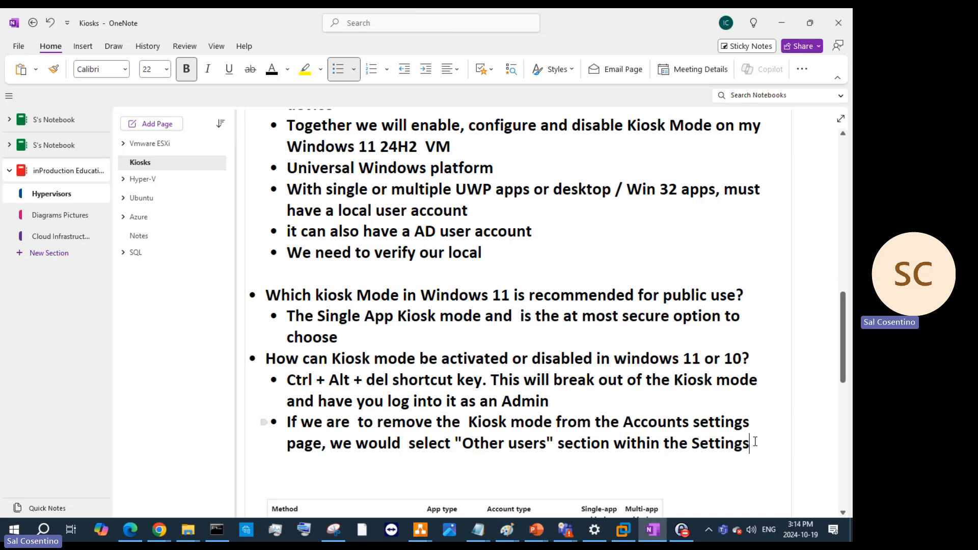
pyautogui.click(756, 442)
pyautogui.write('area')
pyautogui.click(750, 444)
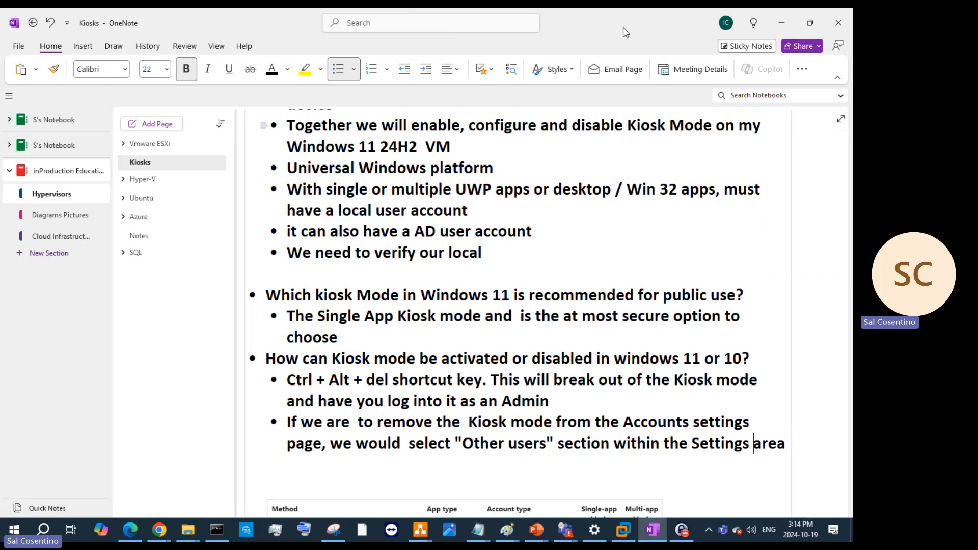
# Move the OneNote window aside, switch to the Windows 10 client in VMware Workstation and refresh the kiosk's Edge page
pyautogui.click(804, 23)
pyautogui.moveTo(470, 78); pyautogui.dragTo(671, 95)
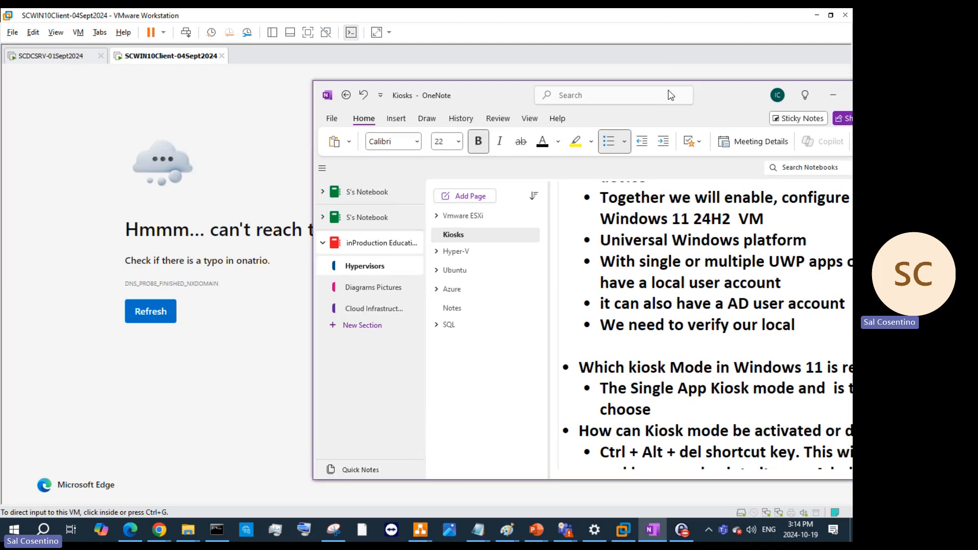
pyautogui.click(184, 170)
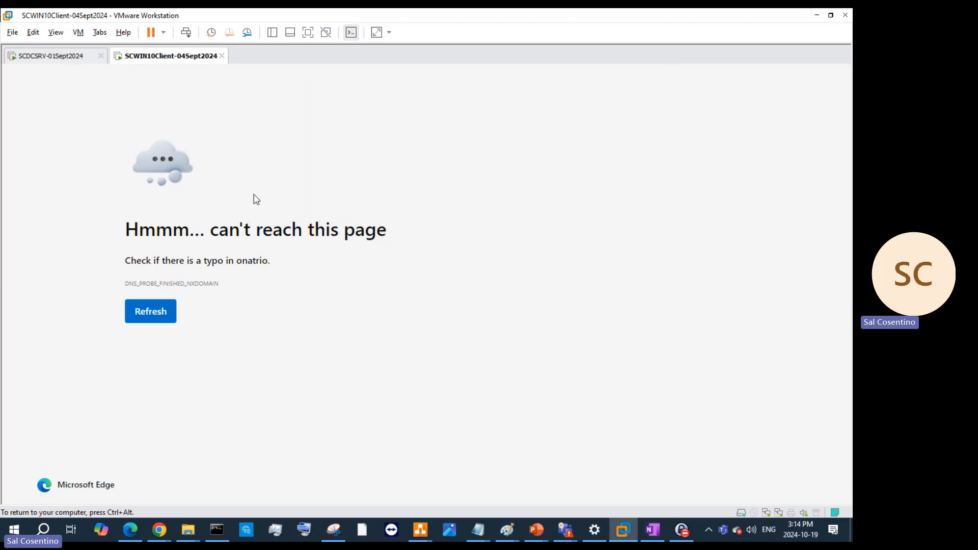
pyautogui.click(157, 311)
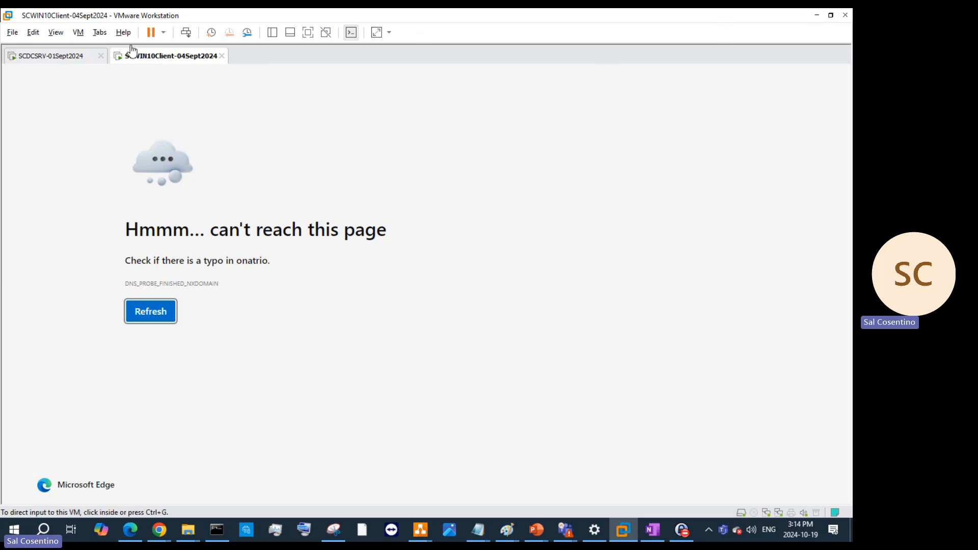
pyautogui.rightClick(147, 60)
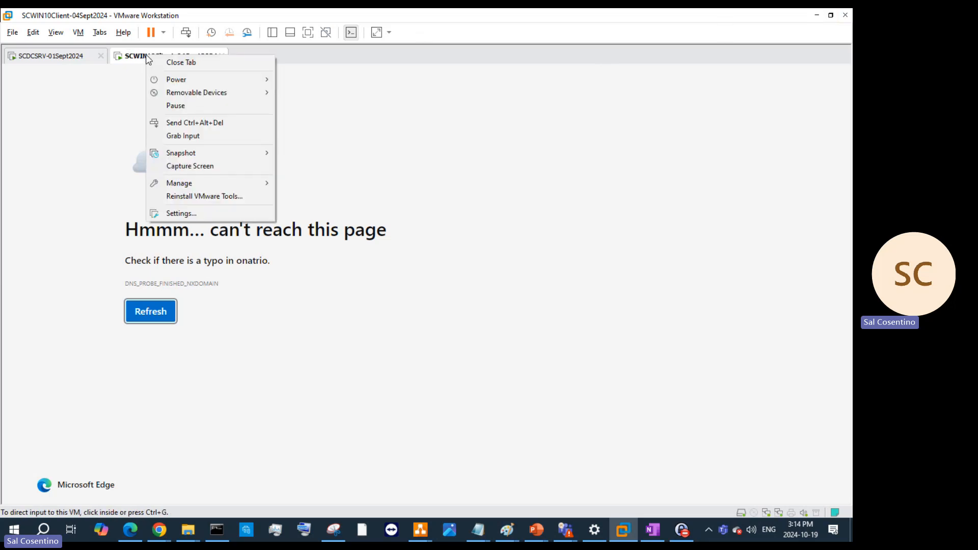
pyautogui.click(253, 410)
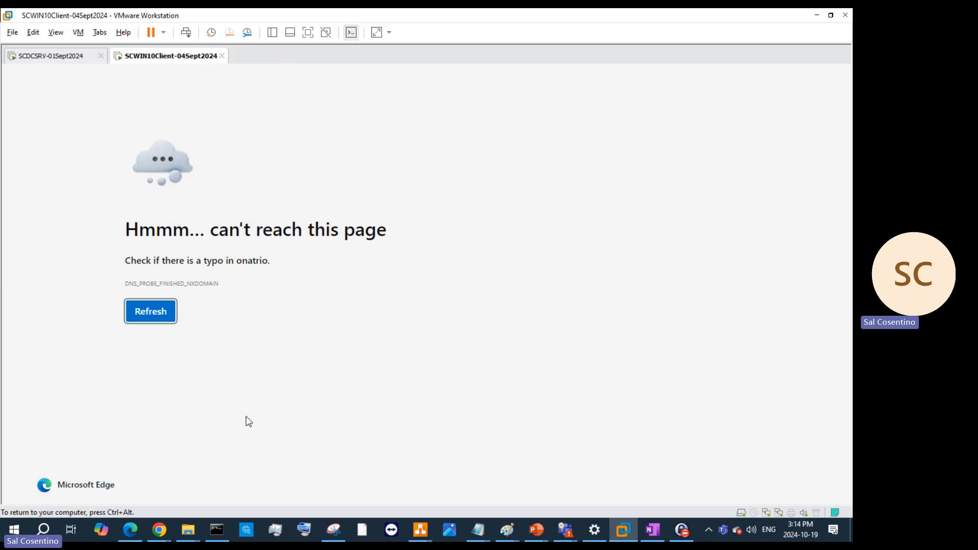
pyautogui.tripleClick(56, 485)
pyautogui.click(55, 487)
pyautogui.hotkey('ctrl', 'alt')
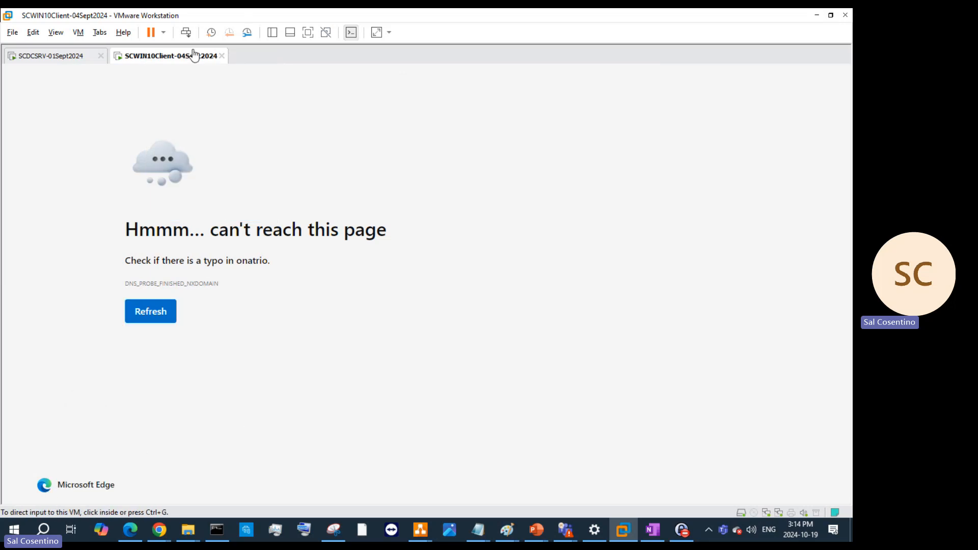
# View the Windows 10 client's virtual machine settings and close them without changes
pyautogui.rightClick(188, 55)
pyautogui.moveTo(239, 81)
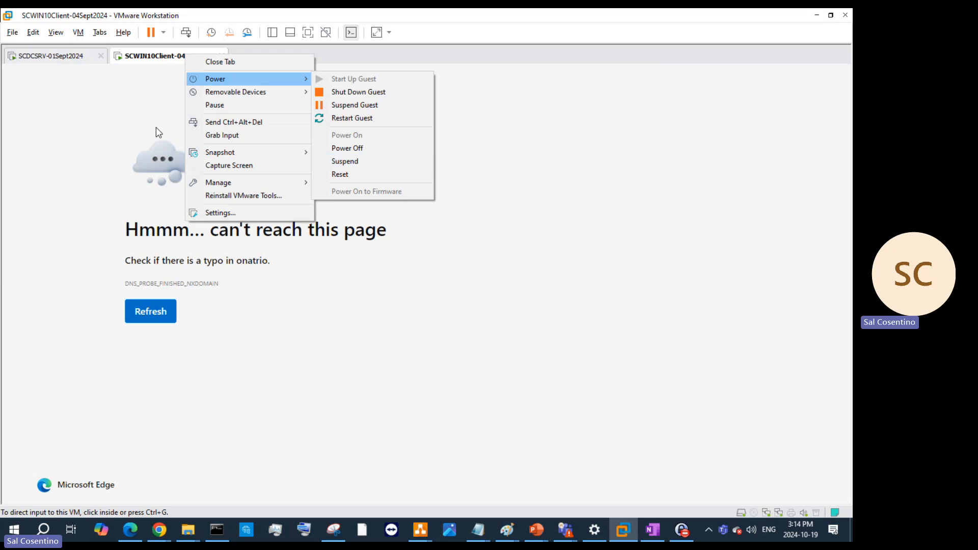
pyautogui.click(245, 214)
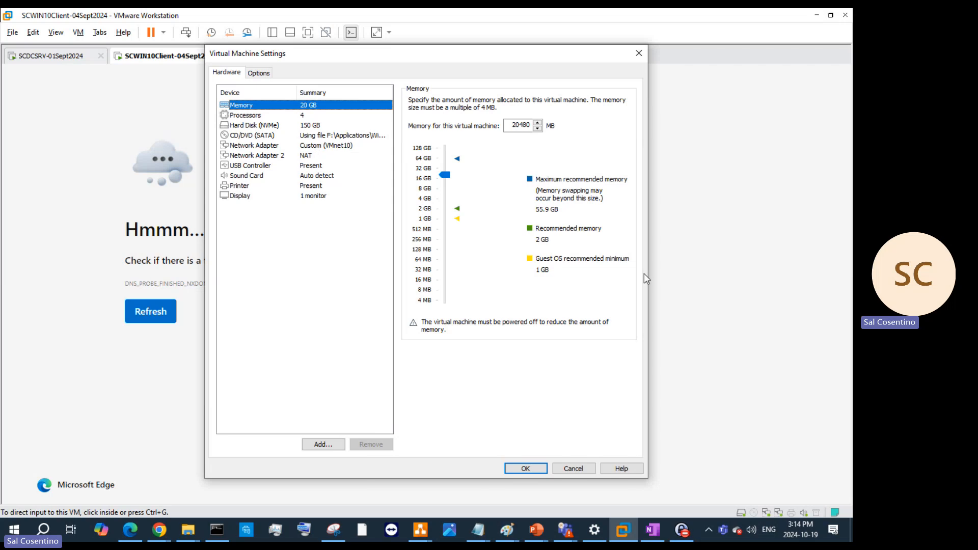
pyautogui.click(577, 467)
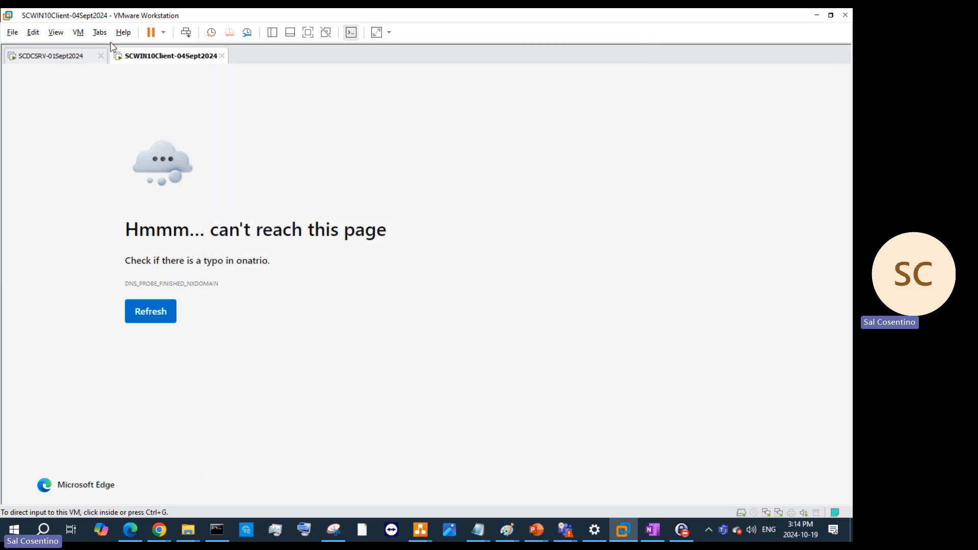
# Send the security sequence to the Windows 10 client, sign out the kiosk account and unlock the sign-in screen
pyautogui.click(186, 32)
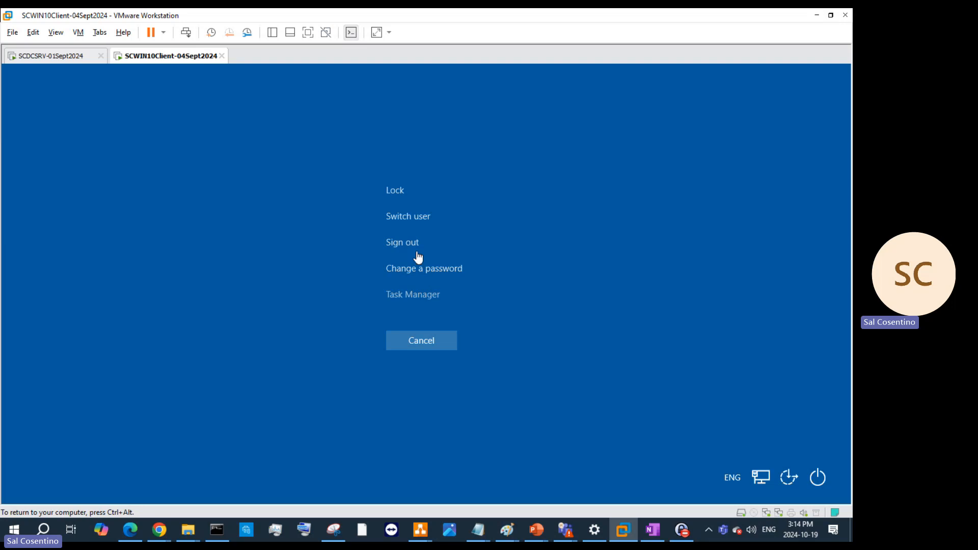
pyautogui.click(403, 244)
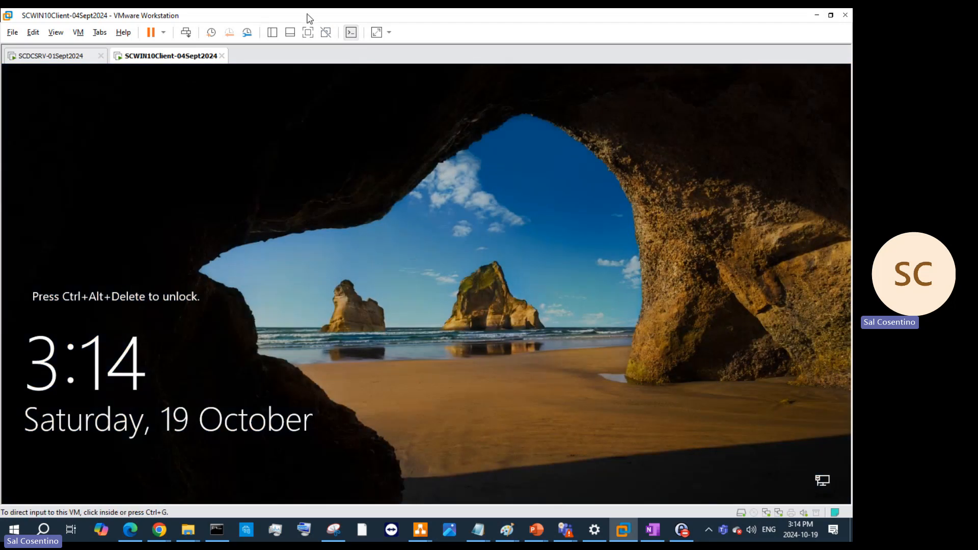
pyautogui.click(186, 33)
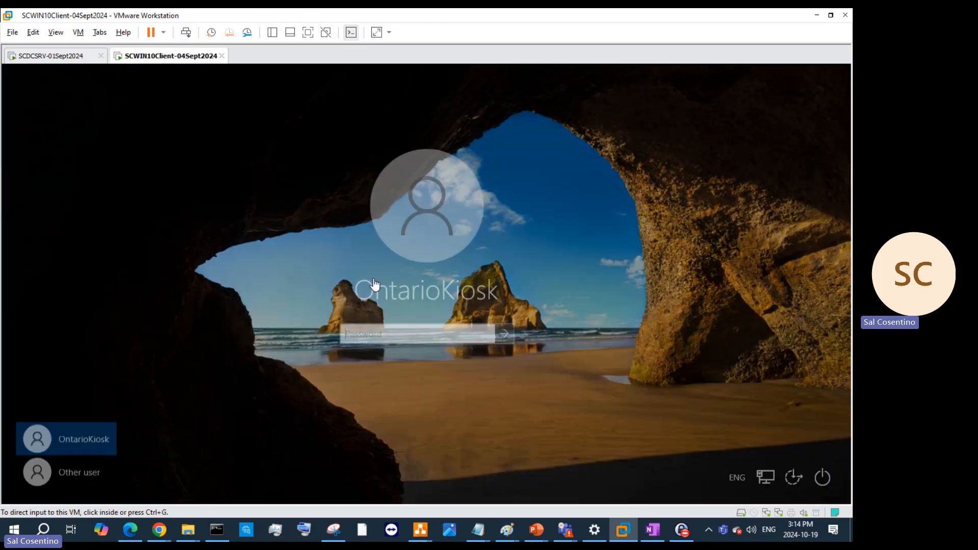
# Try to sign in through Other user as Toronto Admin with the account password, and dismiss the resulting message
pyautogui.click(393, 329)
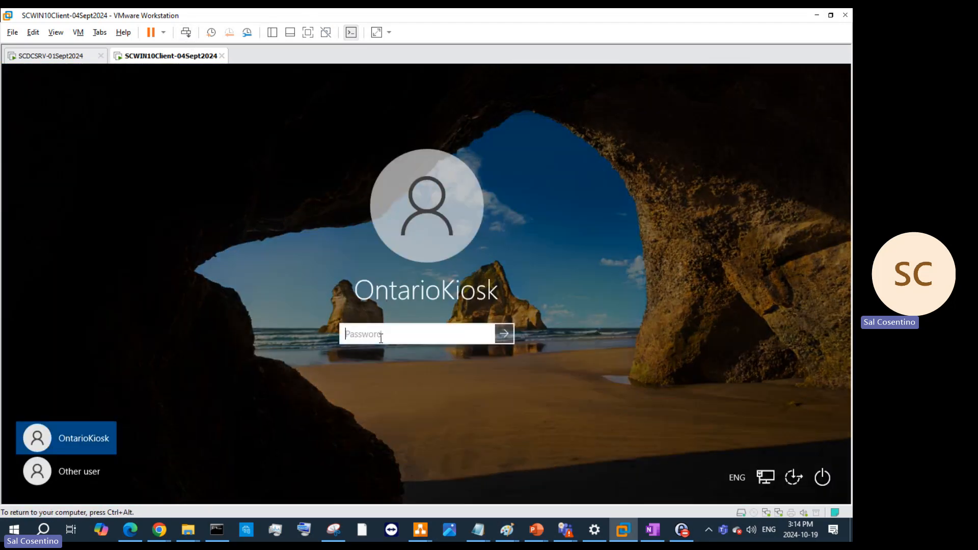
pyautogui.click(101, 471)
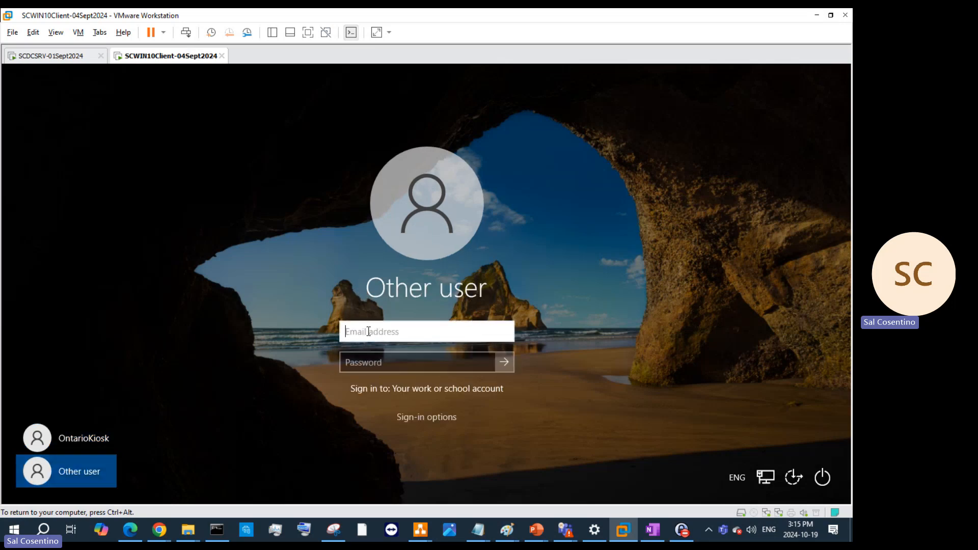
pyautogui.write('TorontoAdmin')
pyautogui.press('Tab')
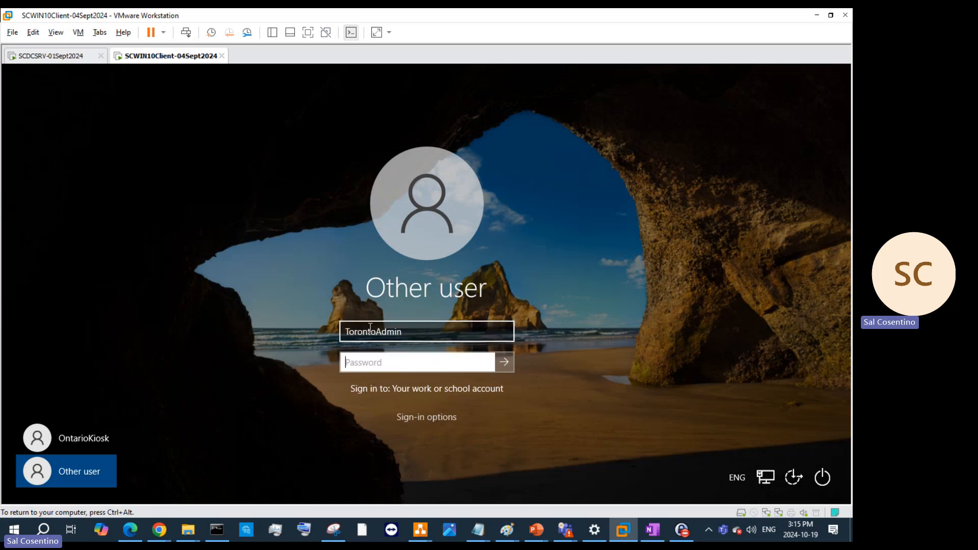
pyautogui.write('•••••••••••')
pyautogui.click(377, 329)
pyautogui.press('Return')
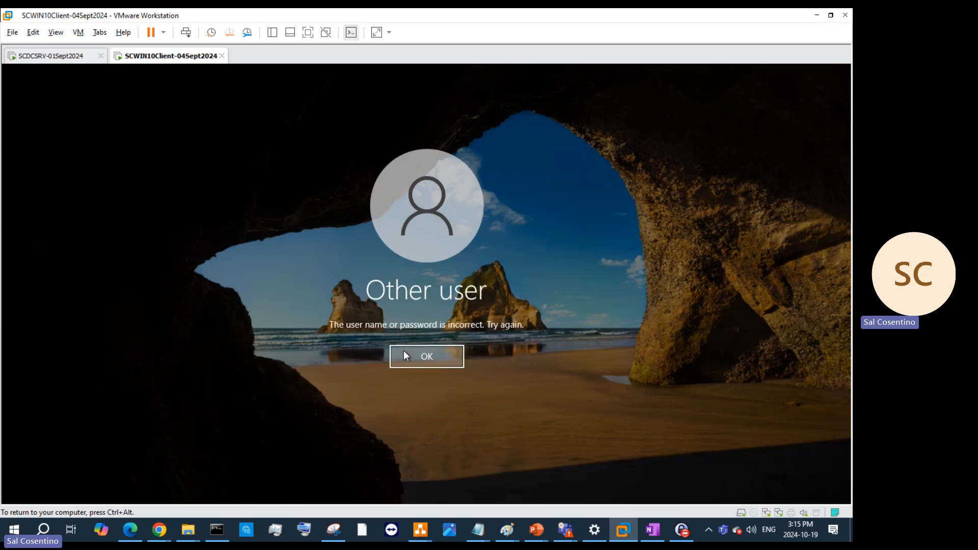
pyautogui.click(404, 351)
# Remove the space from the user name and try to sign in as TorontoAdmin with the account password
pyautogui.click(379, 321)
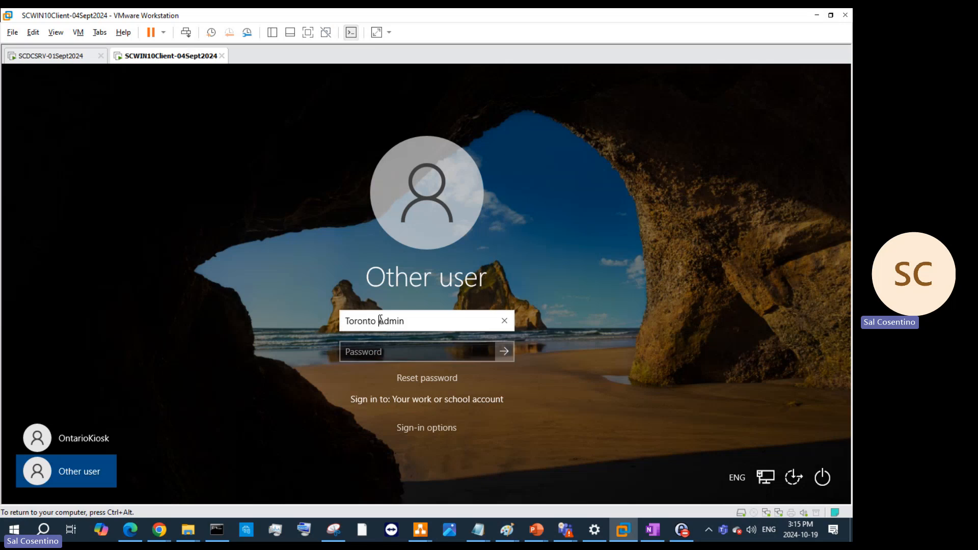
pyautogui.press('BackSpace')
pyautogui.press('Tab')
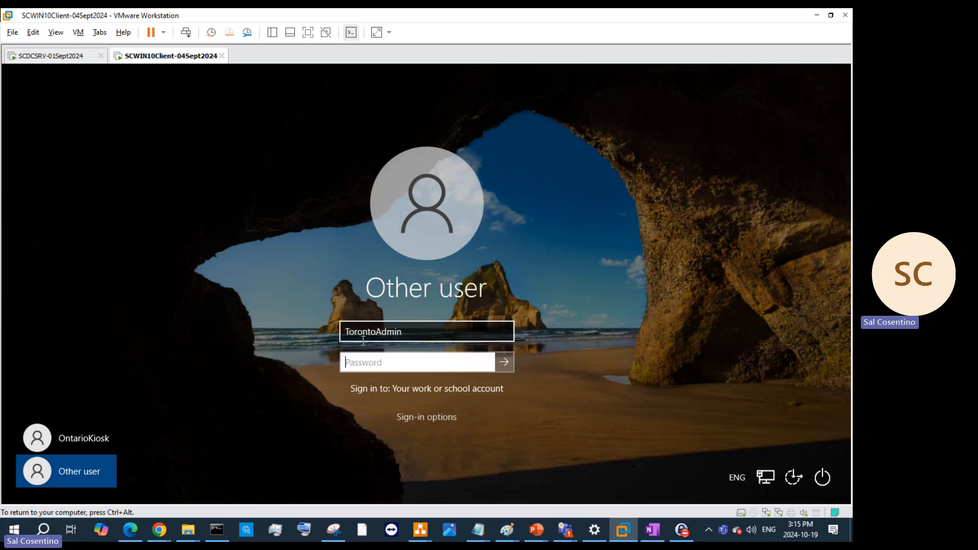
pyautogui.write('***********')
pyautogui.press('Return')
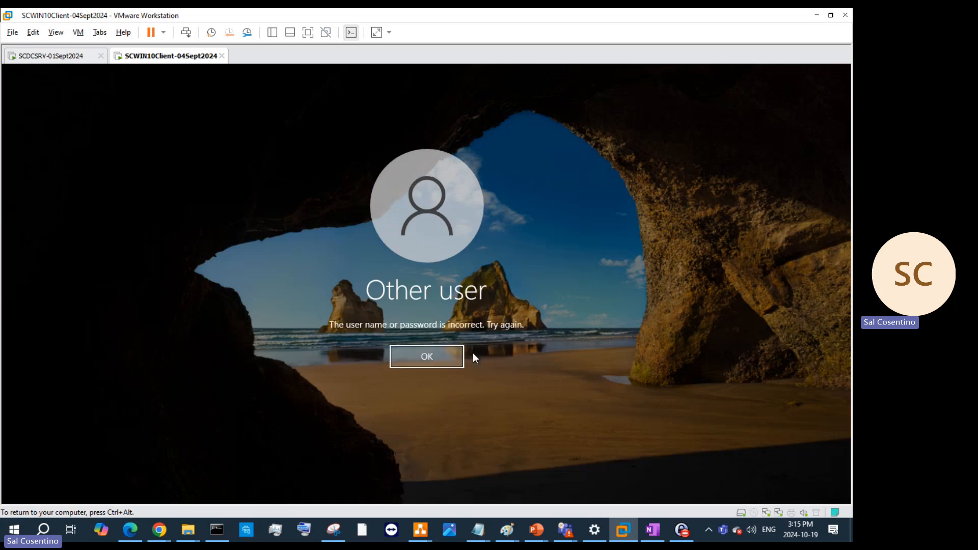
pyautogui.click(429, 351)
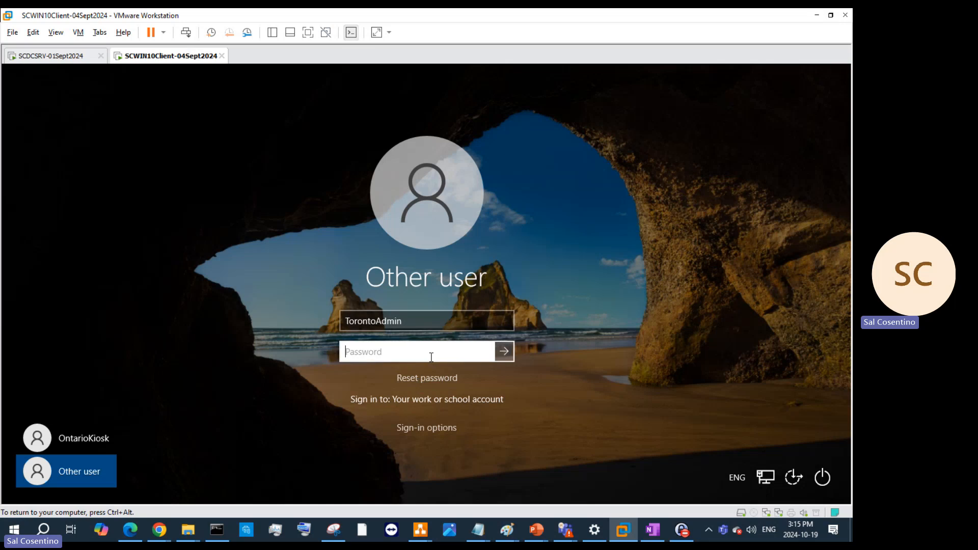
# Put the space back in the user name and retry signing in as Toronto Admin with the account password
pyautogui.click(378, 320)
pyautogui.click(383, 356)
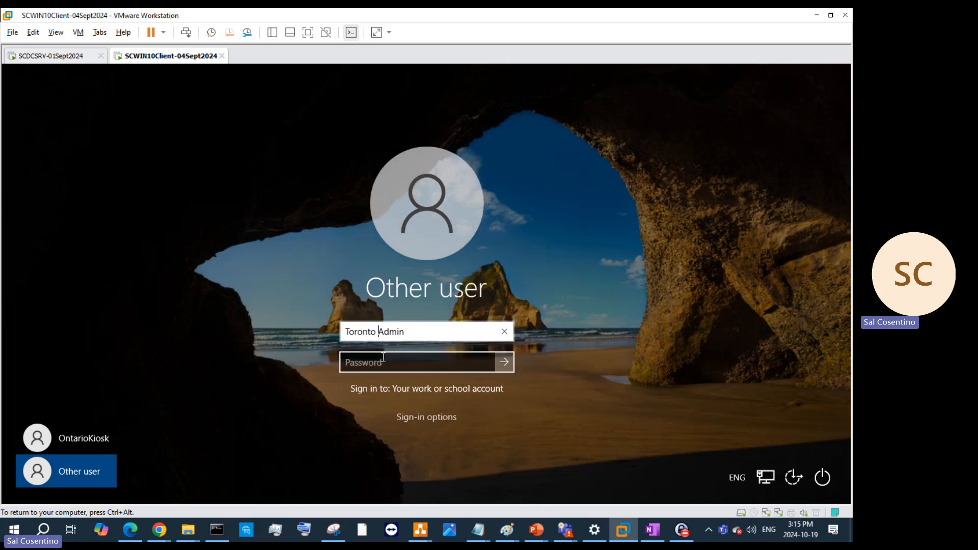
pyautogui.write('***')
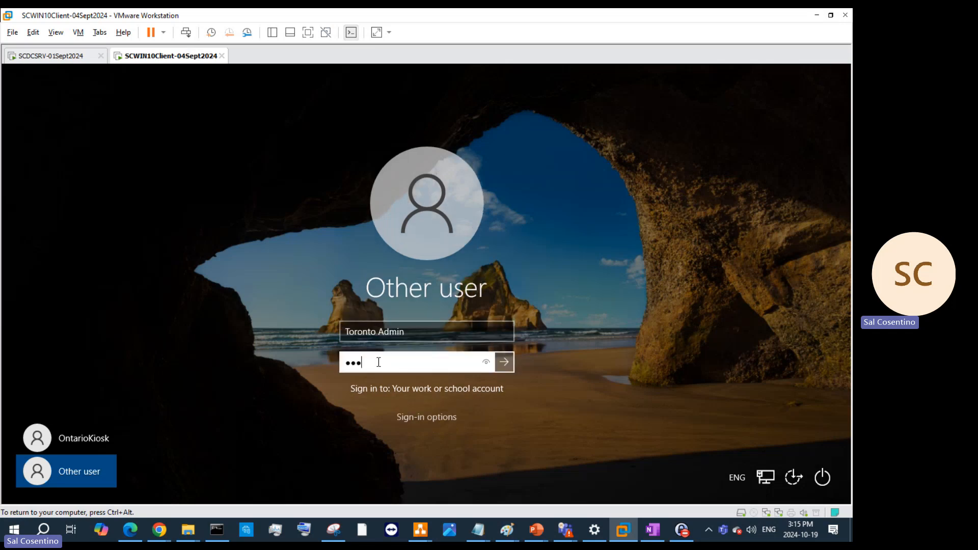
pyautogui.write('*******')
pyautogui.press('Return')
pyautogui.click(424, 354)
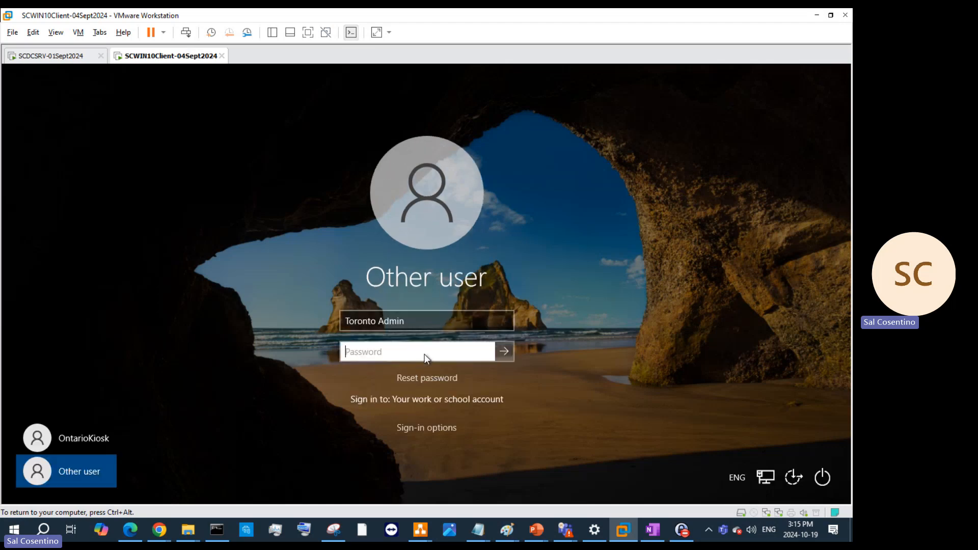
# Sign in to the OntarioKiosk account with its password and refresh the kiosk's Edge page
pyautogui.click(109, 441)
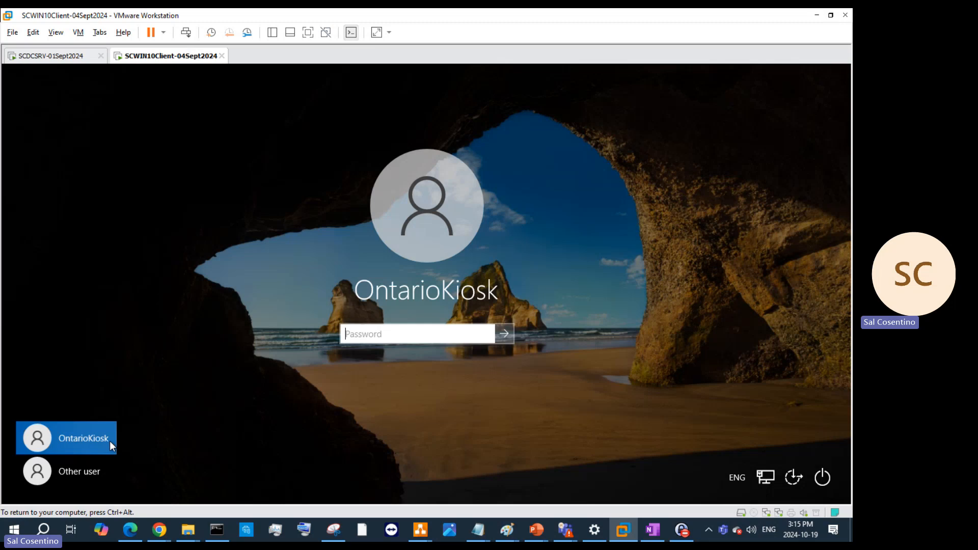
pyautogui.click(99, 468)
pyautogui.hotkey('ctrl', 'alt')
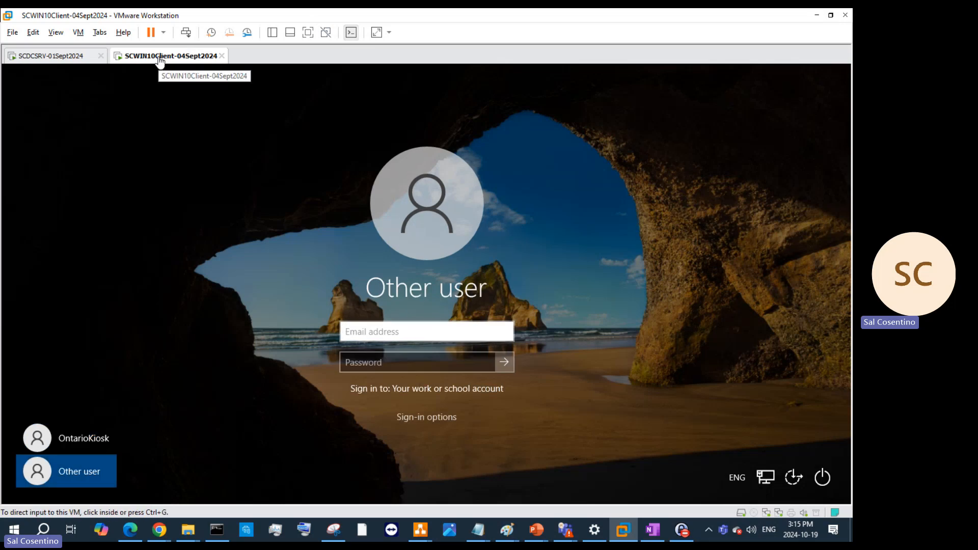
pyautogui.click(93, 441)
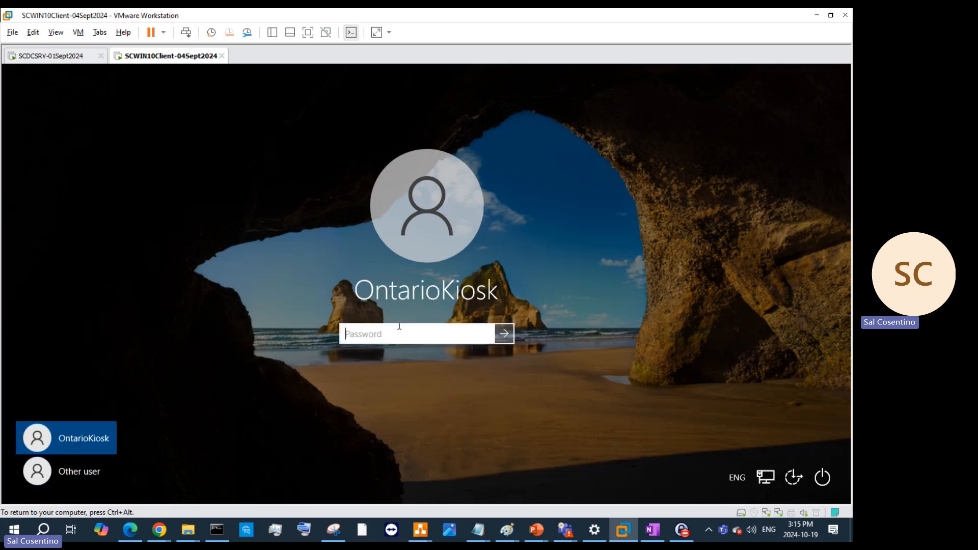
pyautogui.write('••••••••••••')
pyautogui.press('Return')
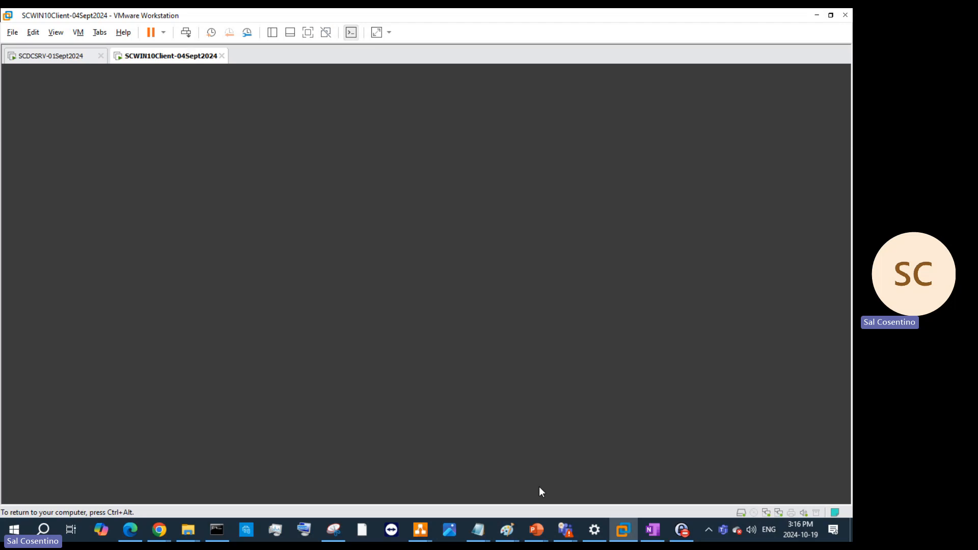
pyautogui.hotkey('ctrl', 'alt')
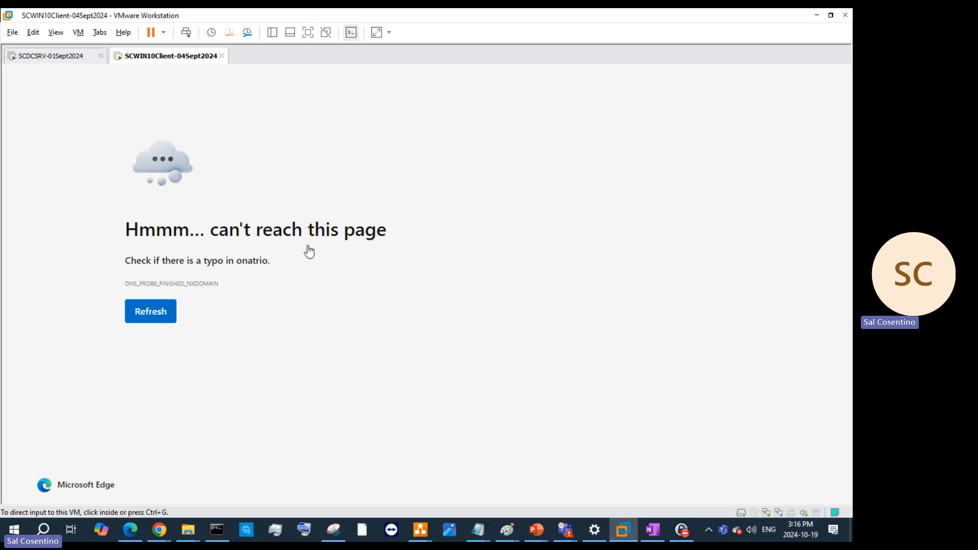
pyautogui.click(154, 317)
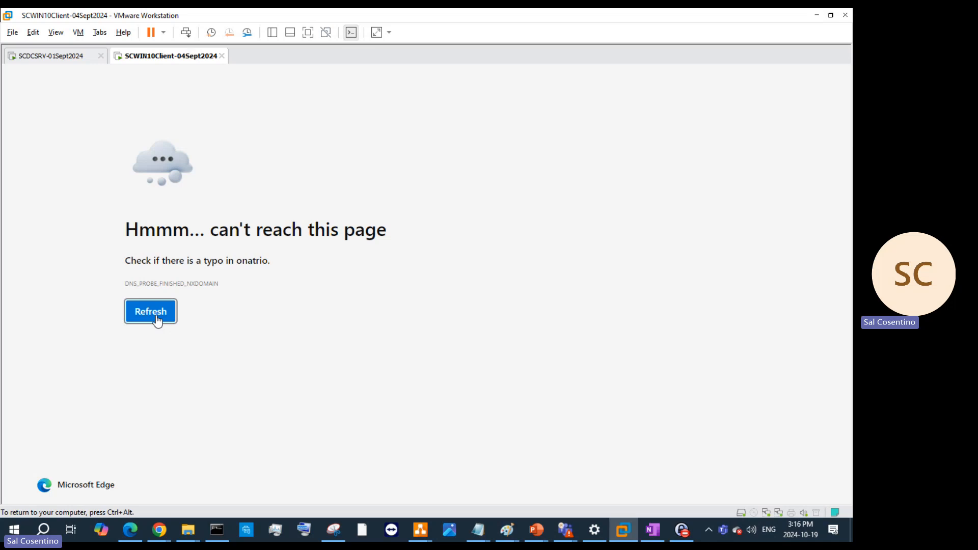
# Exit the kiosk session on the Windows 10 client and bring up its account sign-in screen
pyautogui.rightClick(167, 62)
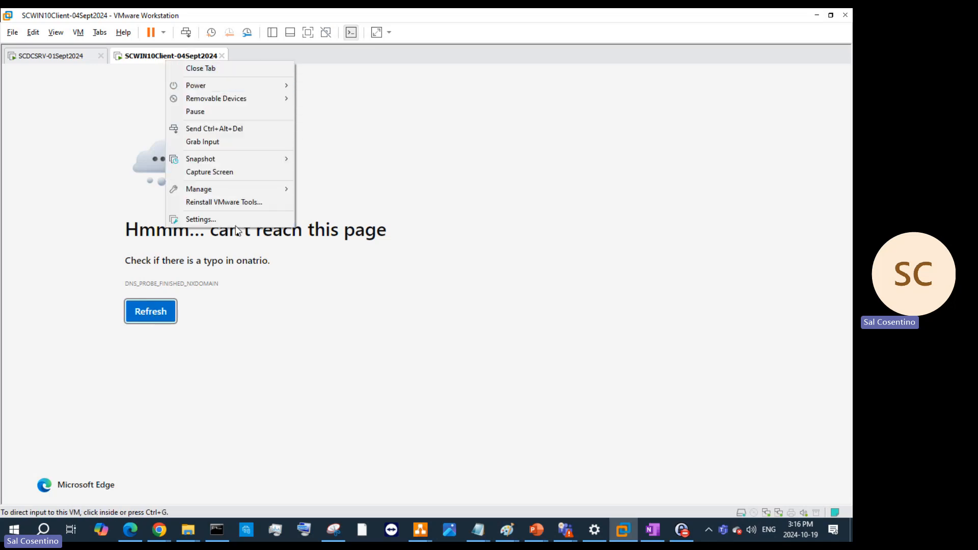
pyautogui.moveTo(237, 91)
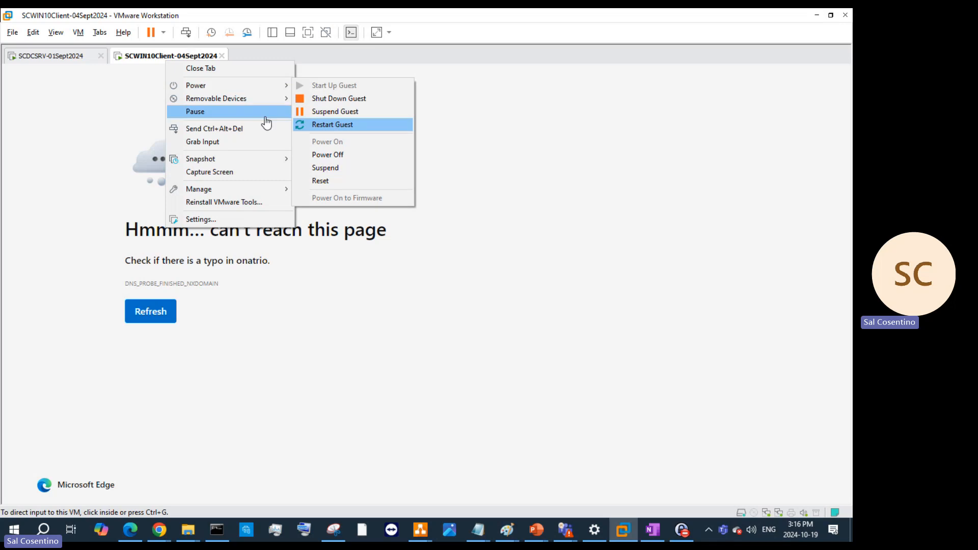
pyautogui.click(188, 34)
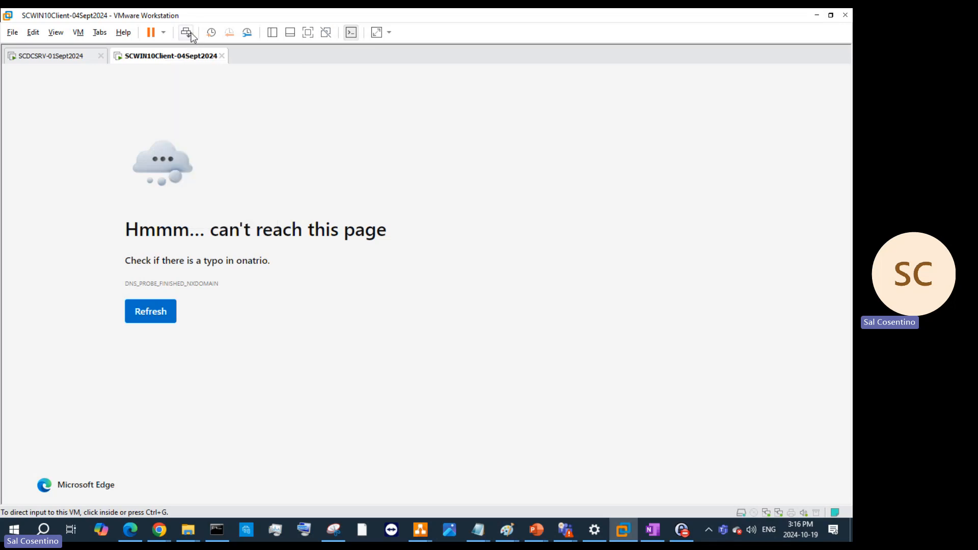
pyautogui.click(188, 33)
pyautogui.click(408, 218)
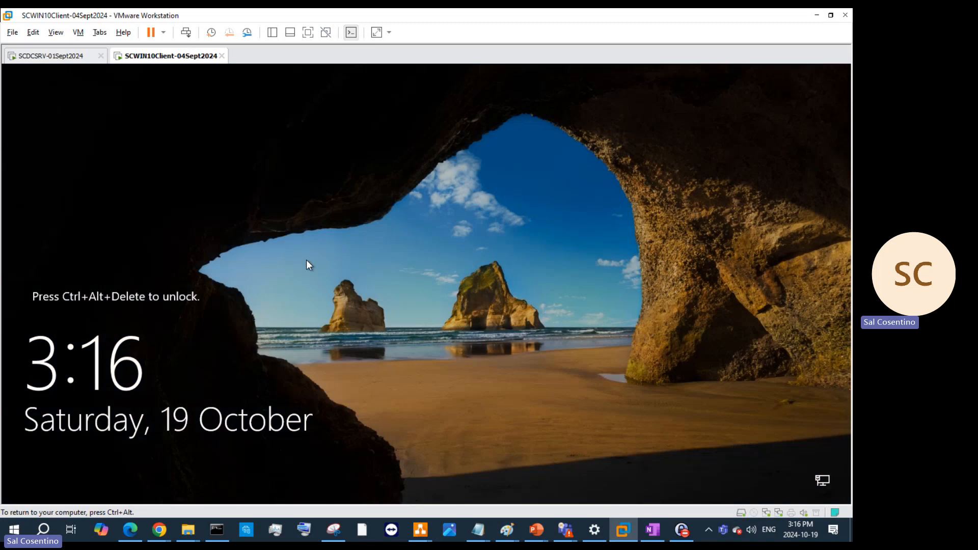
pyautogui.click(186, 32)
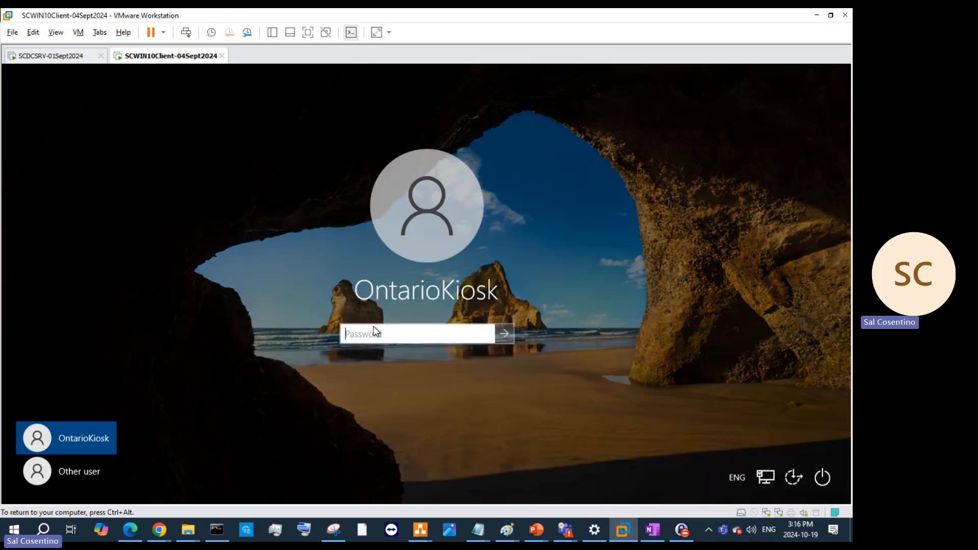
# Try to sign in through Other user as SCAdmin with the account password, and dismiss the resulting message
pyautogui.click(103, 468)
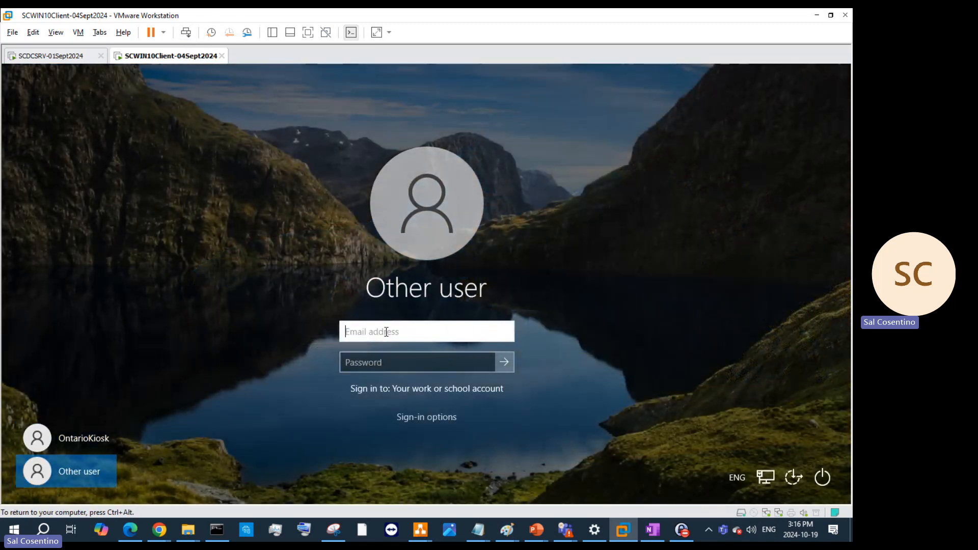
pyautogui.write('S')
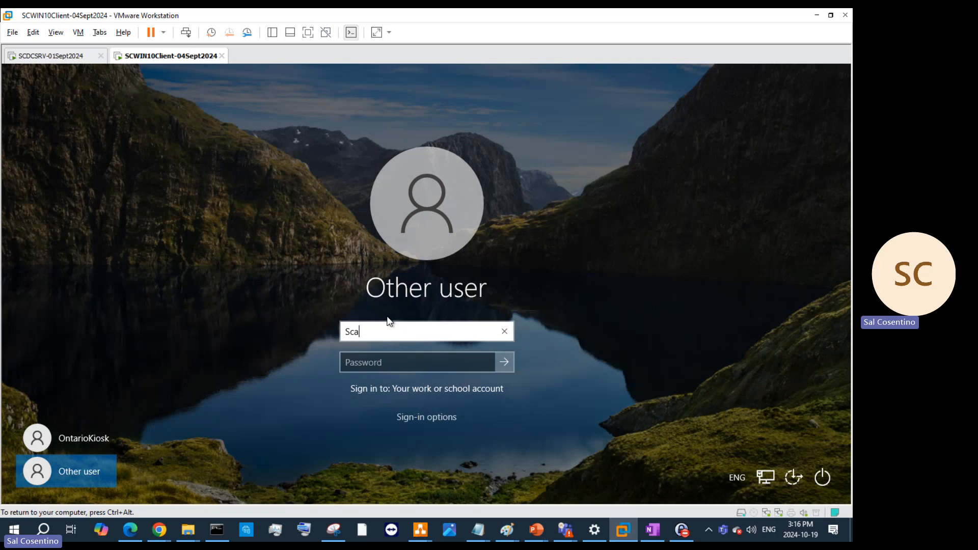
pyautogui.write('CAdmin')
pyautogui.press('Tab')
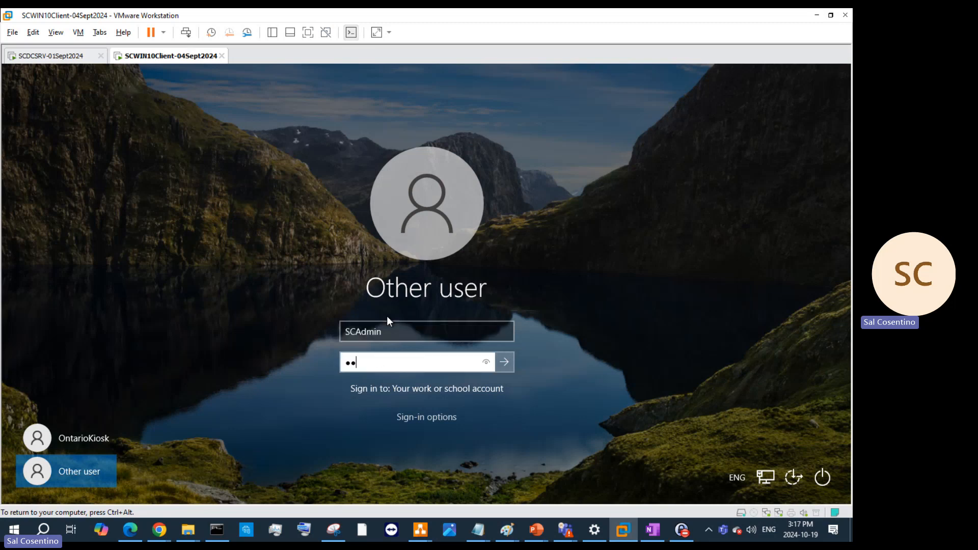
pyautogui.write('•••••••')
pyautogui.press('Return')
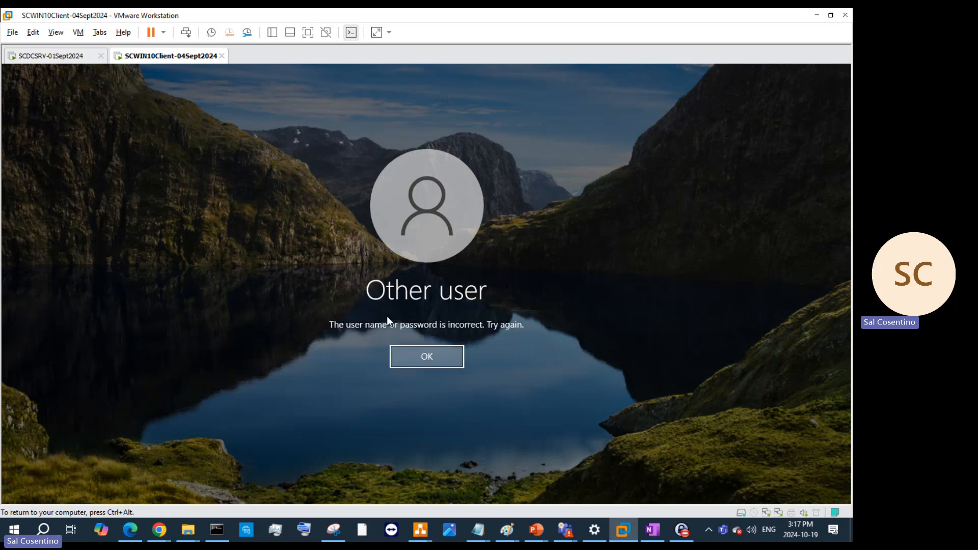
pyautogui.click(434, 360)
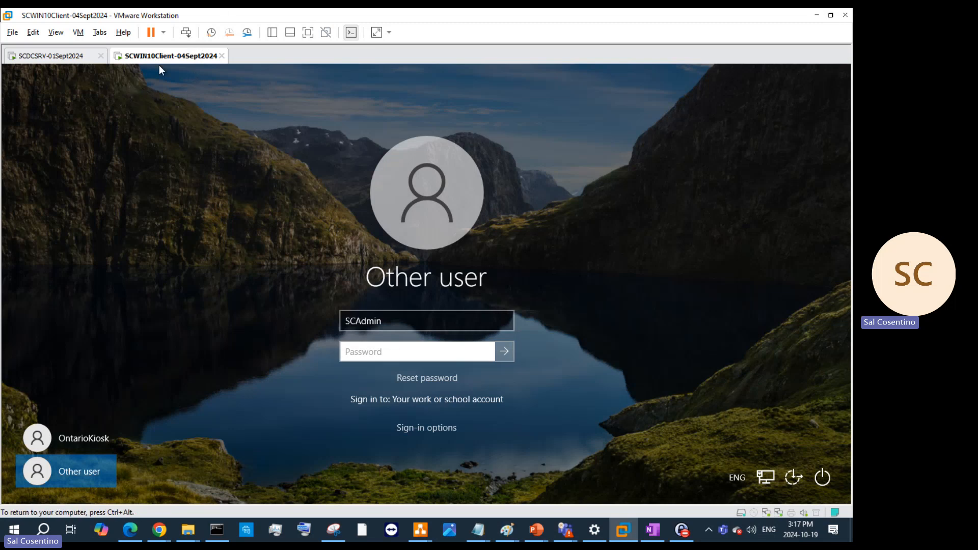
# Prefix the user name with .\ and sign in to the local machine as .\SCAdmin with the account password
pyautogui.click(347, 322)
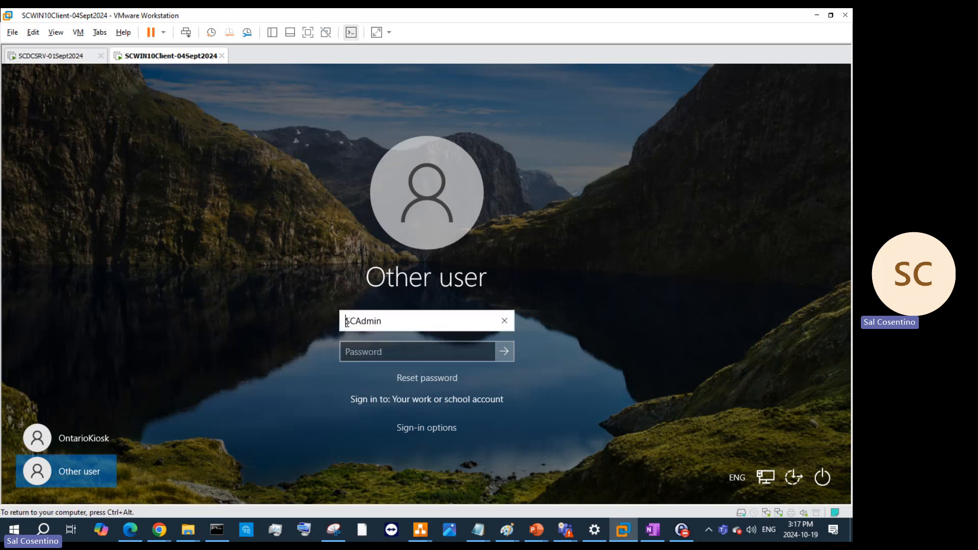
pyautogui.write('.\\')
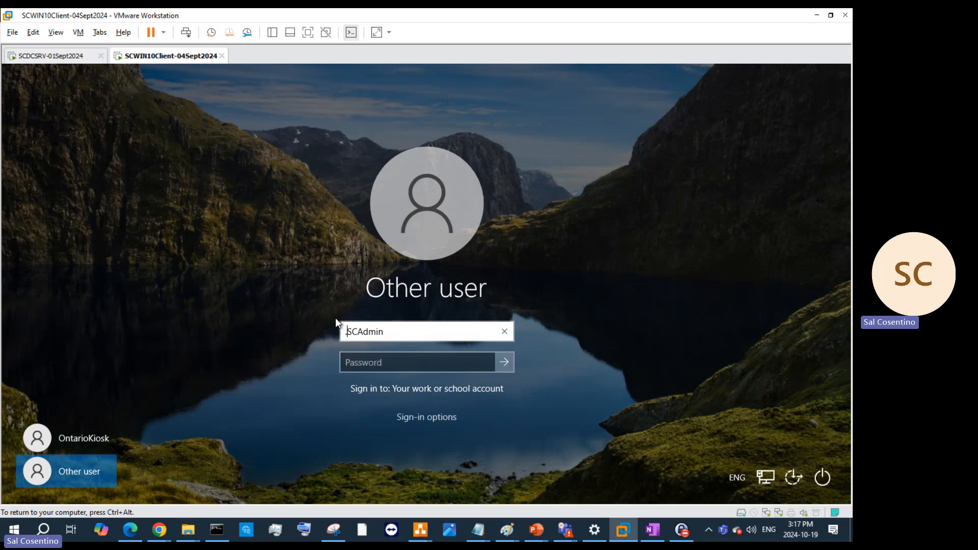
pyautogui.click(377, 361)
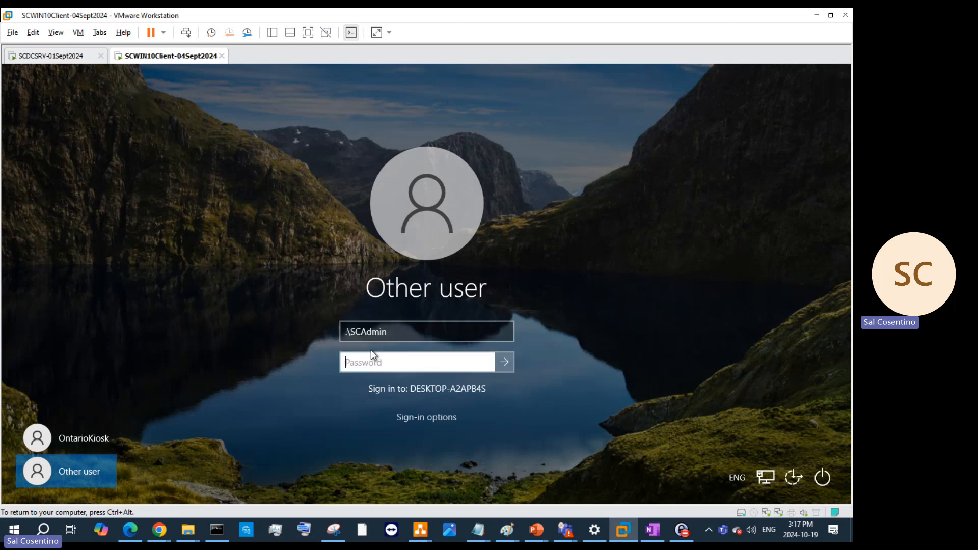
pyautogui.write('•••••••••••••••')
pyautogui.press('Return')
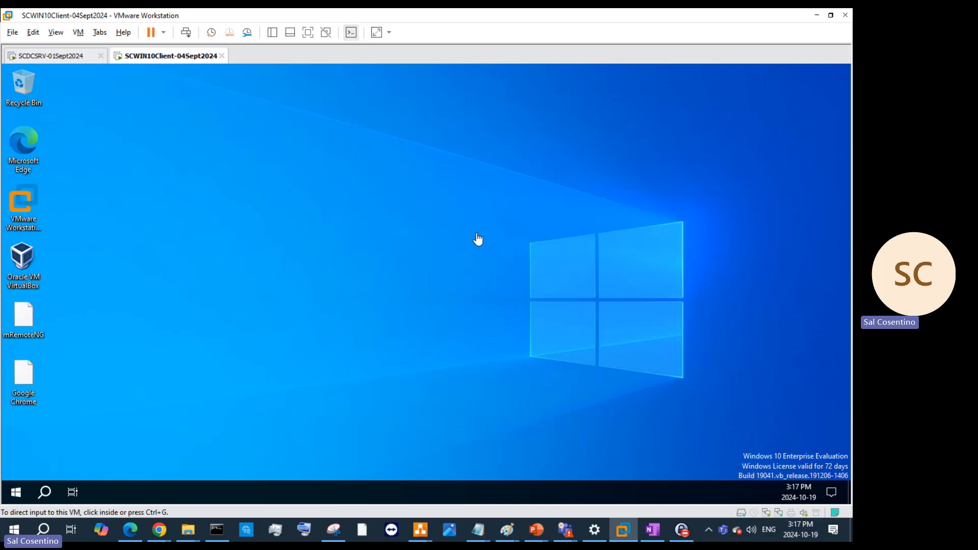
# Open the Other users page of the Accounts settings on the Windows 10 client
pyautogui.click(11, 488)
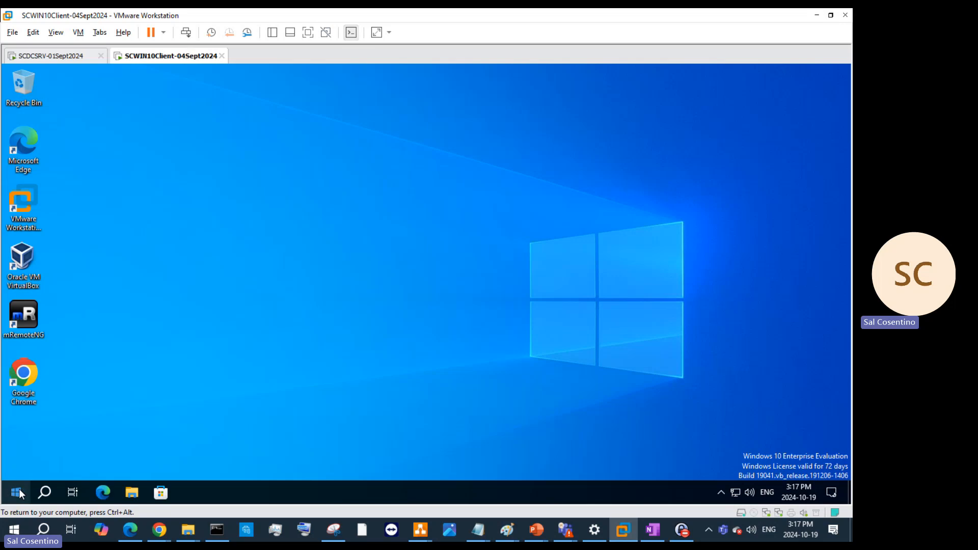
pyautogui.rightClick(20, 489)
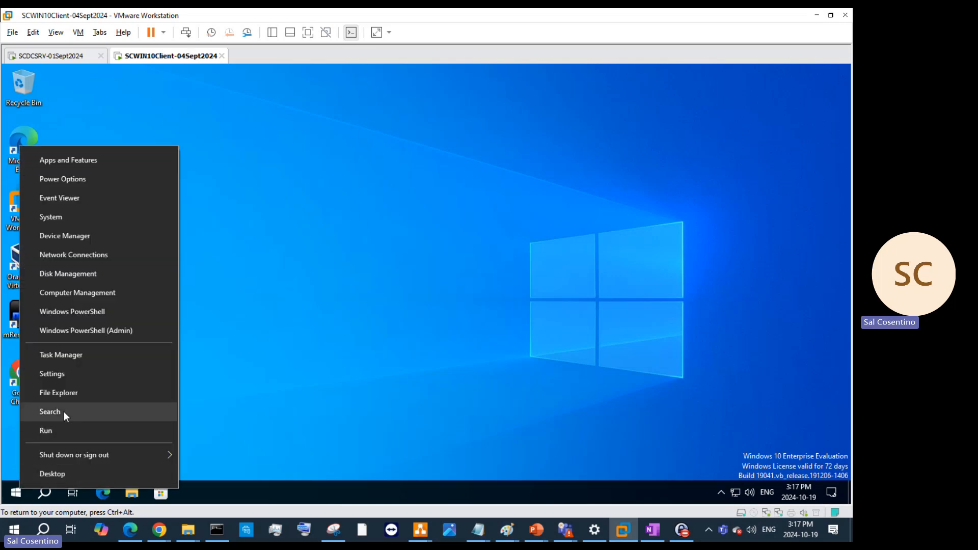
pyautogui.rightClick(7, 491)
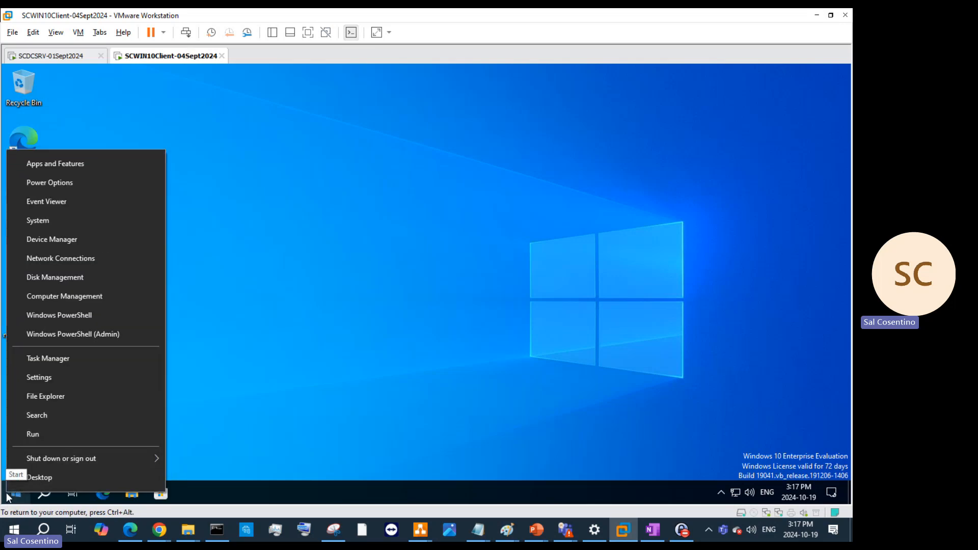
pyautogui.click(42, 381)
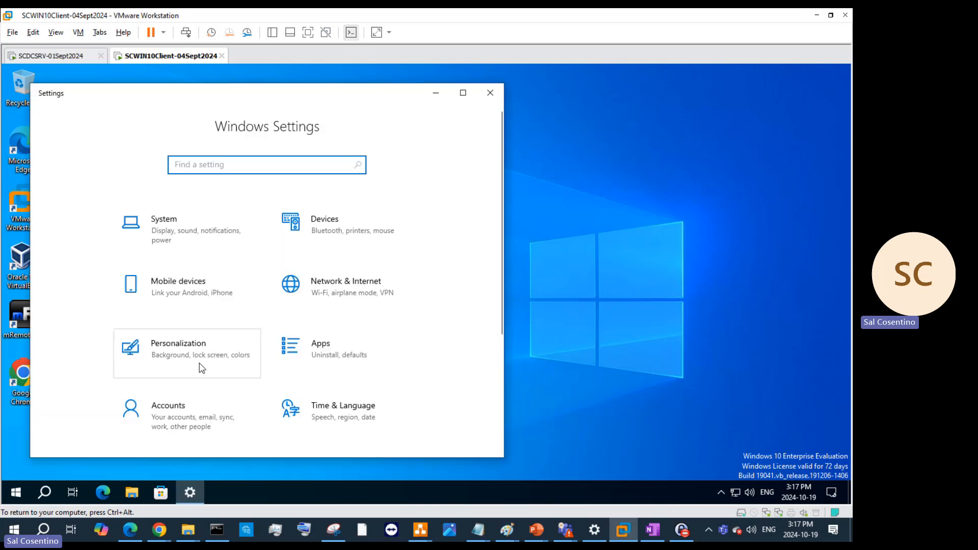
pyautogui.click(184, 403)
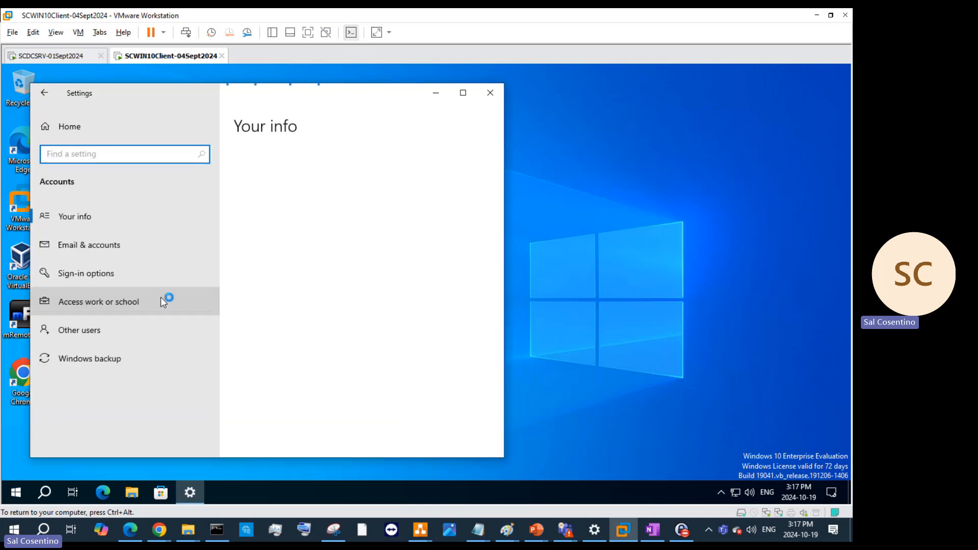
pyautogui.click(115, 331)
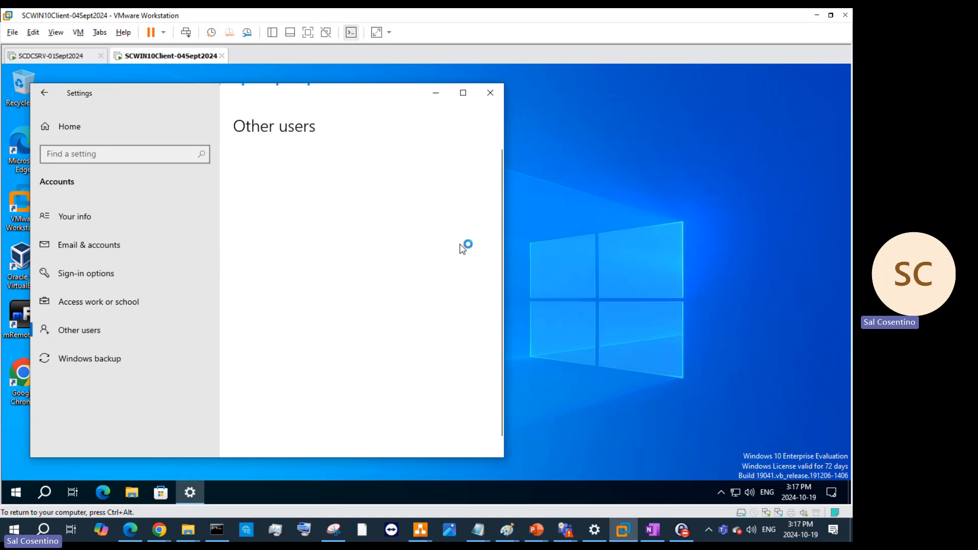
# Open the Assigned access kiosk setup and select the OntarioKiosk account
pyautogui.scroll(-3, 350, 260)
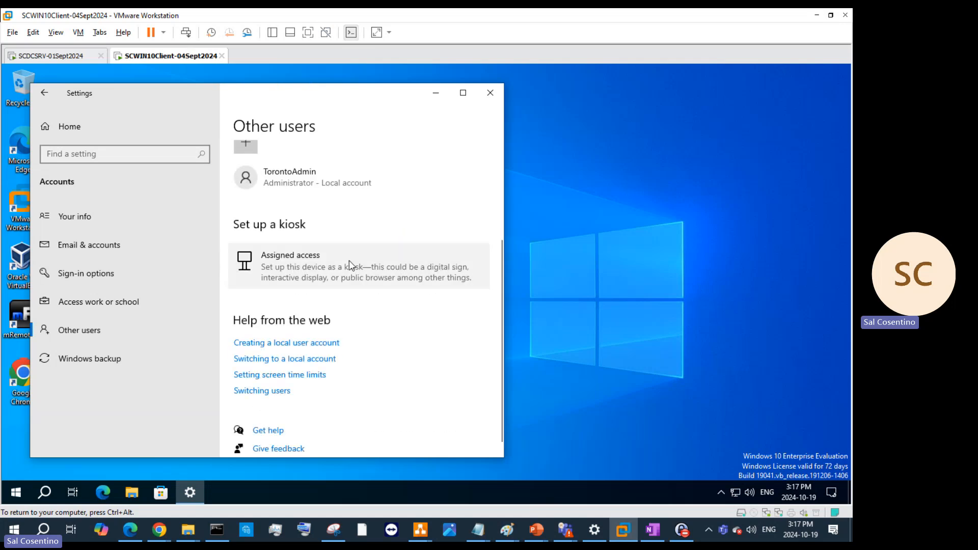
pyautogui.scroll(3, 350, 261)
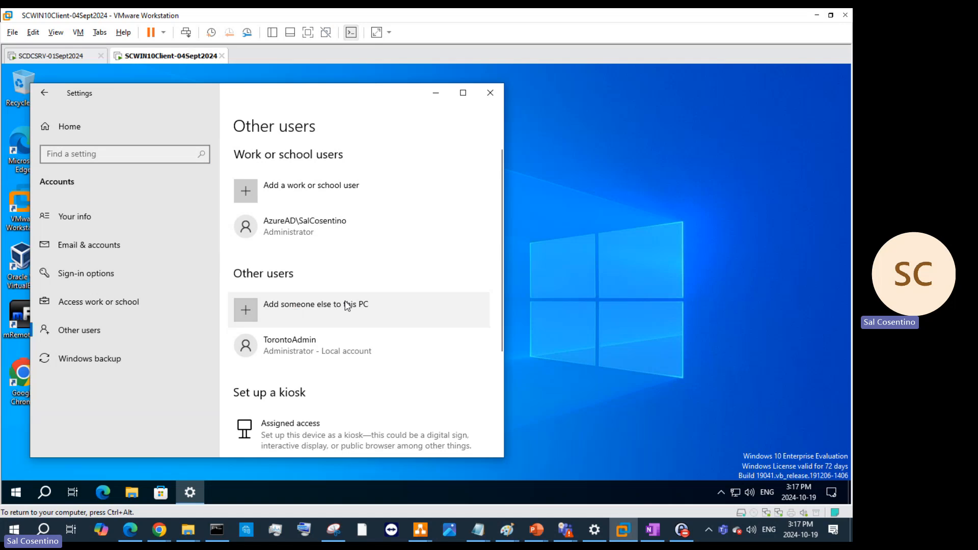
pyautogui.scroll(-3, 309, 314)
pyautogui.click(299, 263)
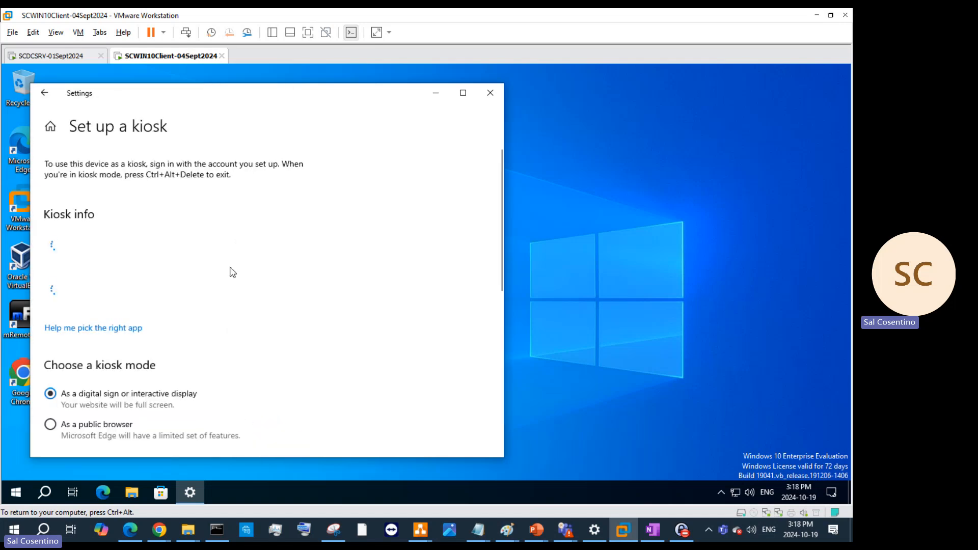
pyautogui.click(107, 245)
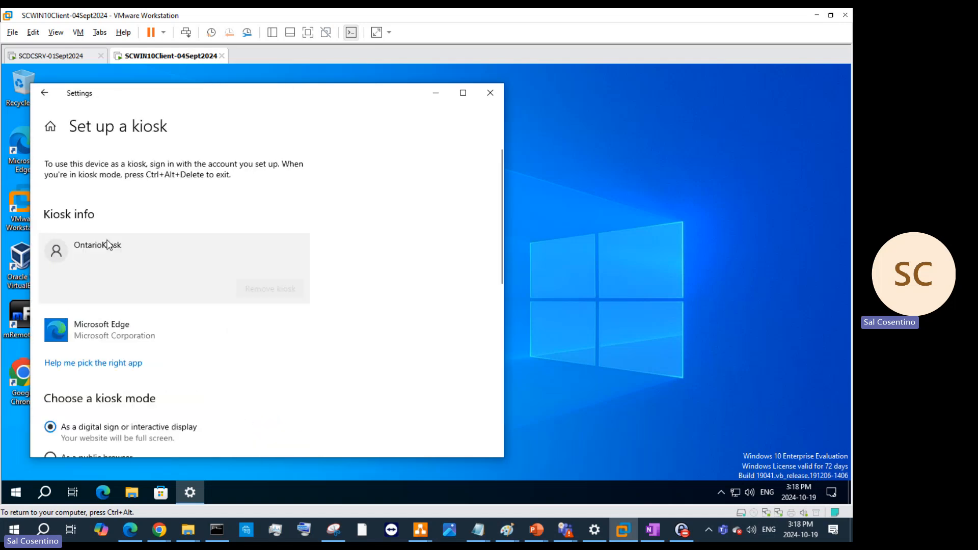
# Set the kiosk mode to public browser and enable automatic restart without an error when the device crashes
pyautogui.scroll(-3, 147, 382)
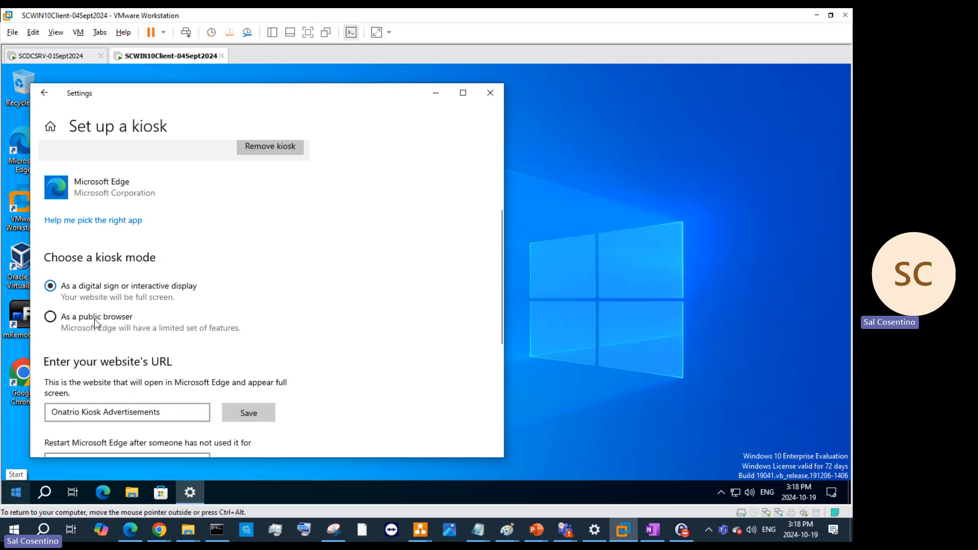
pyautogui.click(50, 317)
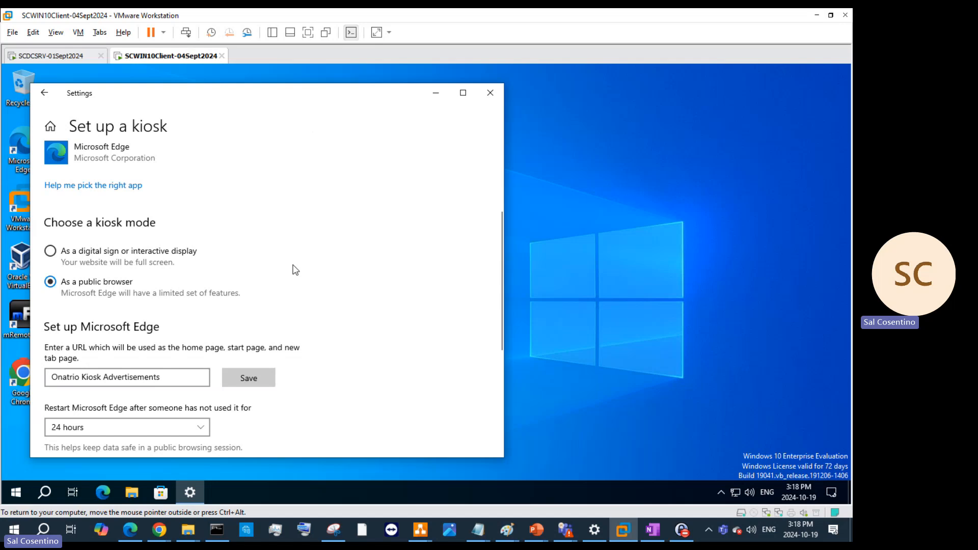
pyautogui.scroll(-3, 299, 285)
pyautogui.click(54, 359)
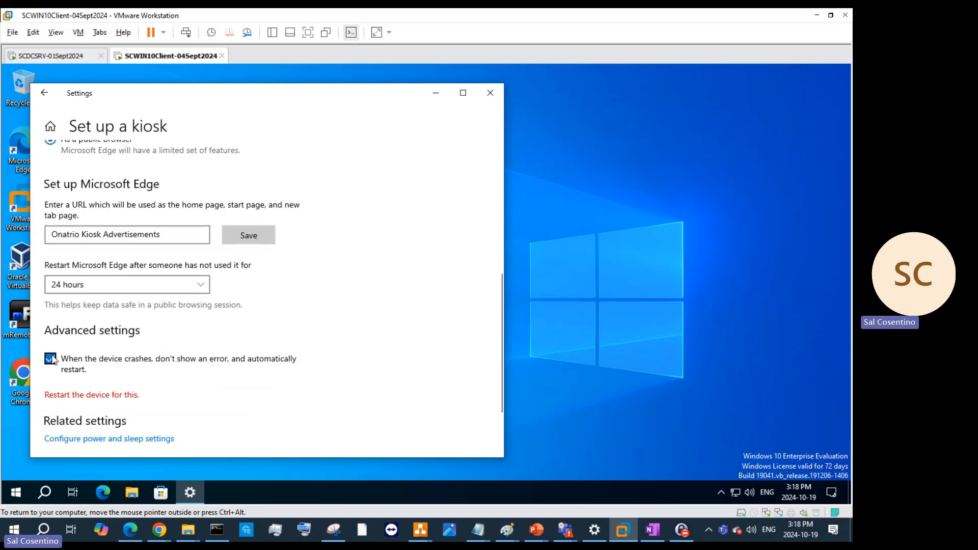
# Start changing the kiosk app, choose Microsoft Edge from the app list and continue to the kiosk usage options
pyautogui.scroll(4, 173, 331)
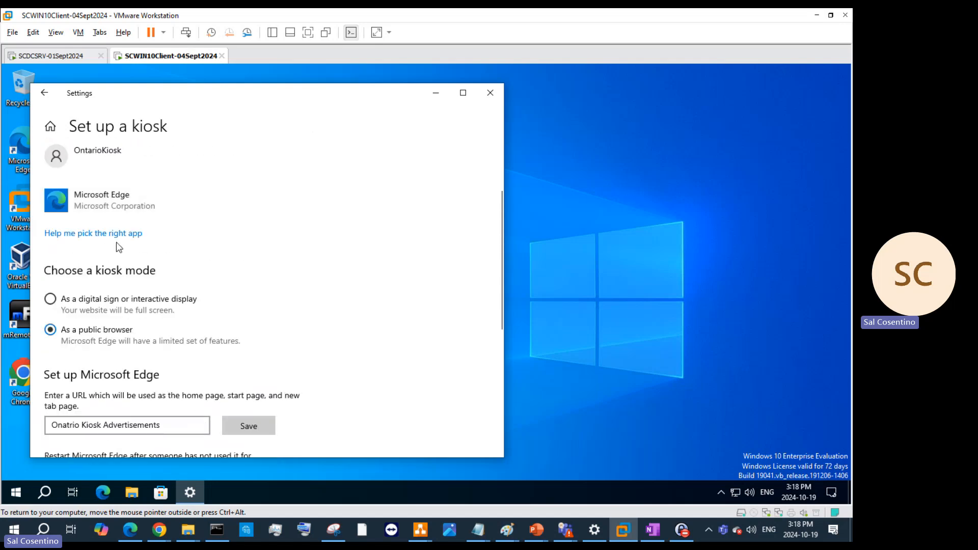
pyautogui.click(139, 209)
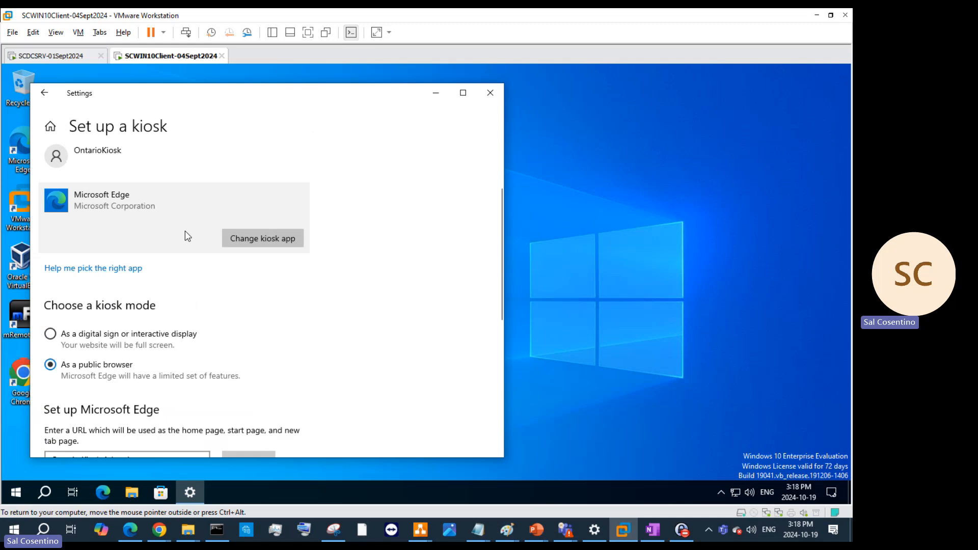
pyautogui.click(243, 239)
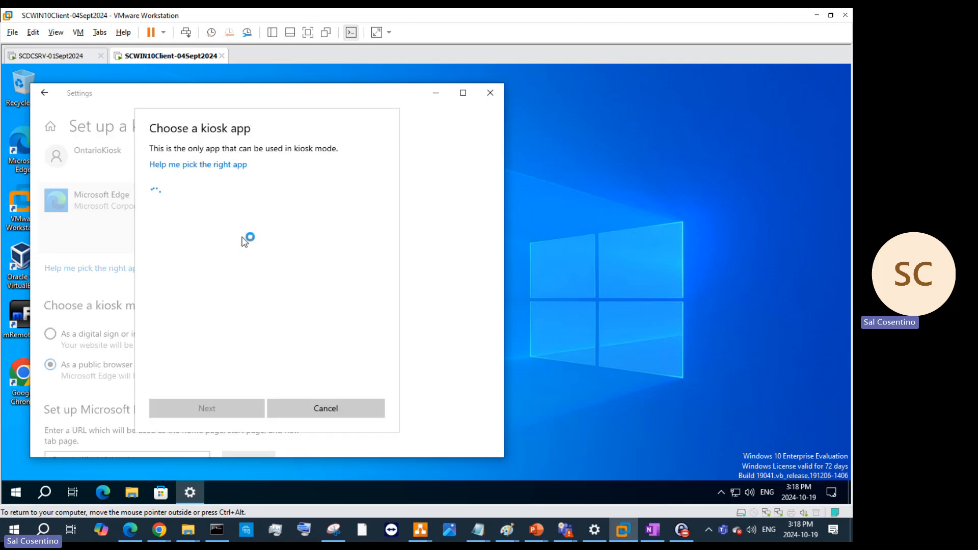
pyautogui.scroll(-1, 270, 316)
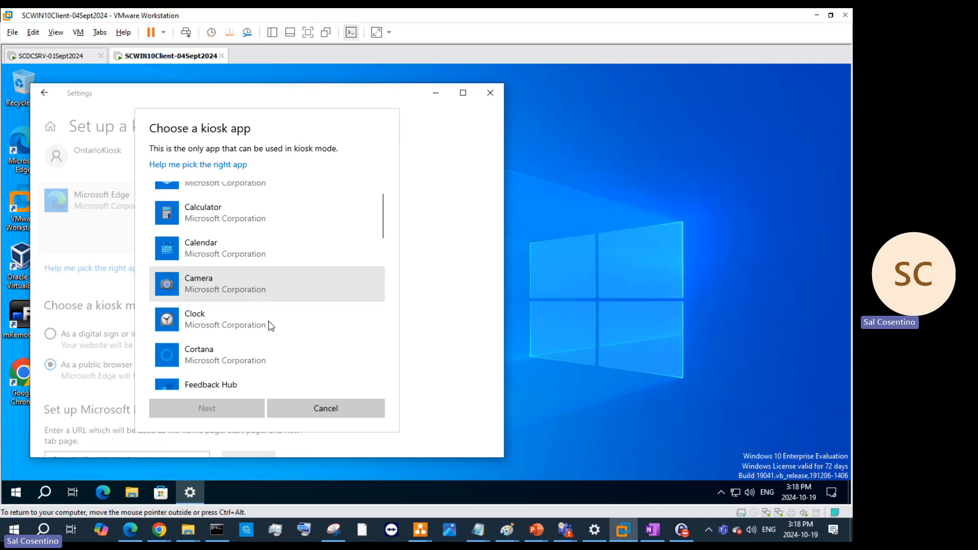
pyautogui.scroll(-5, 269, 321)
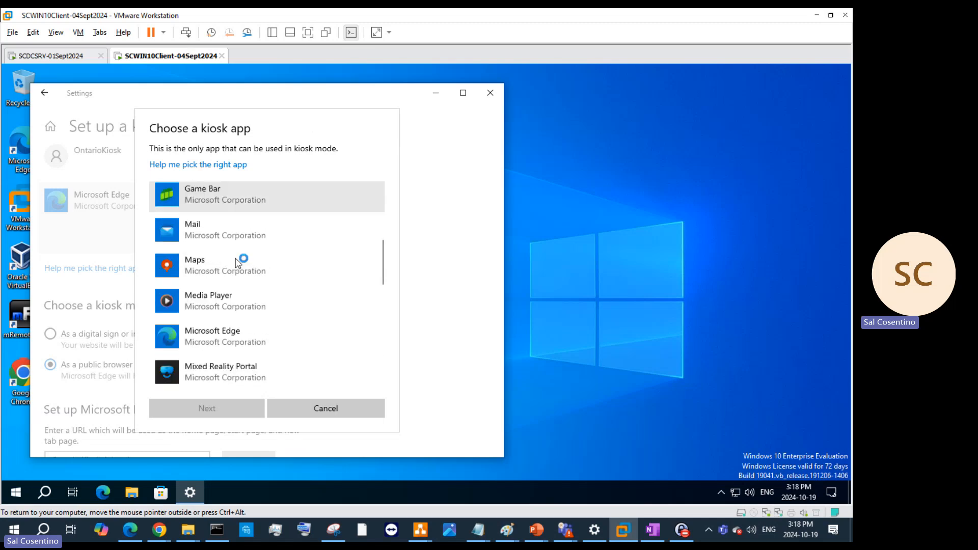
pyautogui.scroll(-3, 237, 262)
pyautogui.scroll(-1, 240, 273)
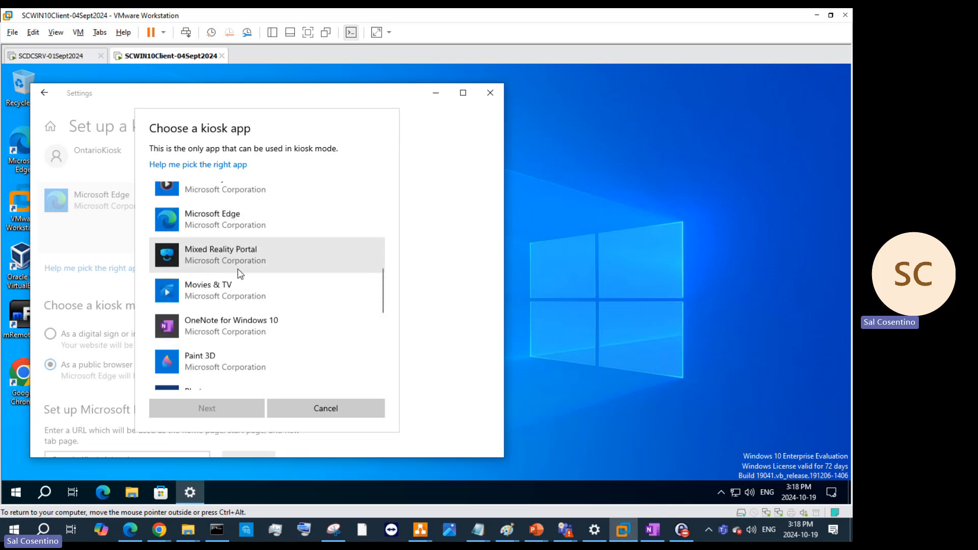
pyautogui.scroll(-2, 229, 281)
pyautogui.scroll(3, 234, 328)
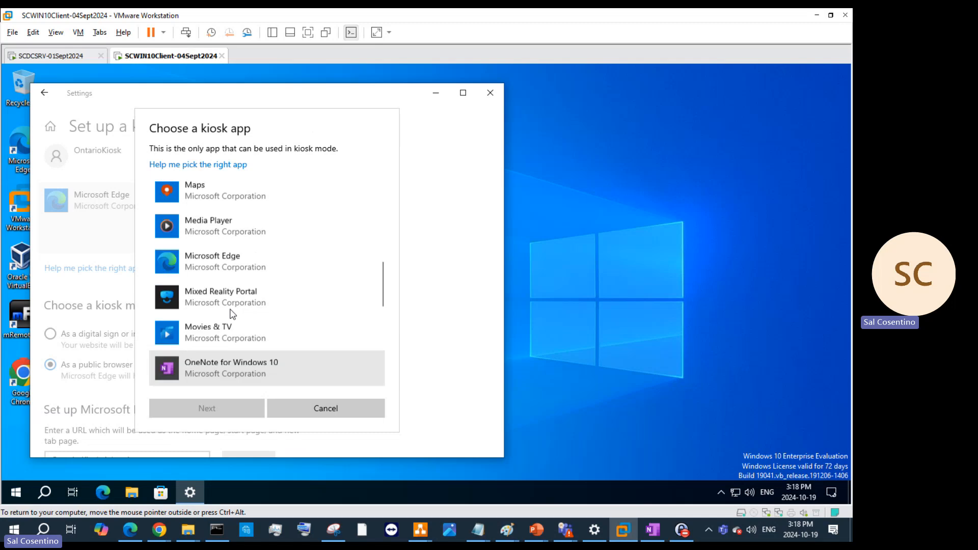
pyautogui.click(228, 282)
pyautogui.click(219, 410)
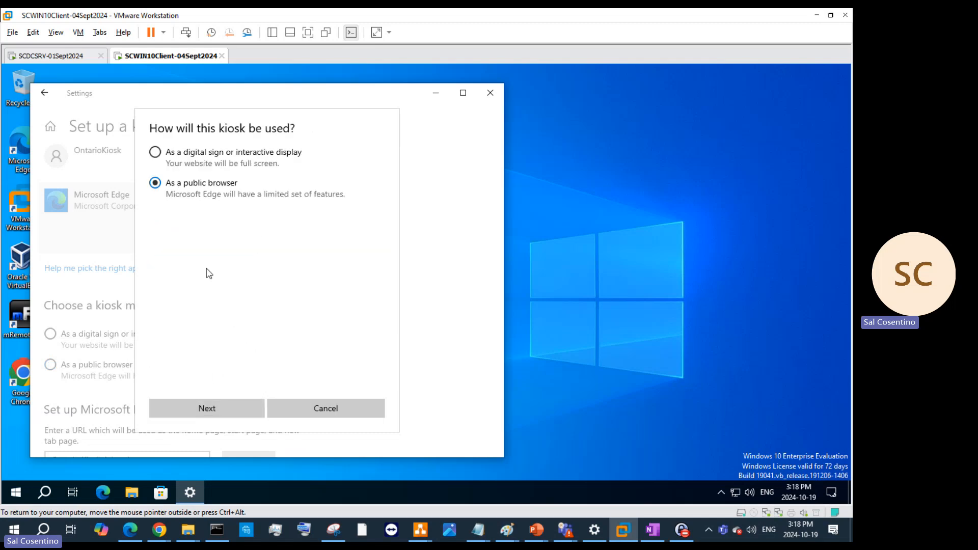
pyautogui.click(222, 409)
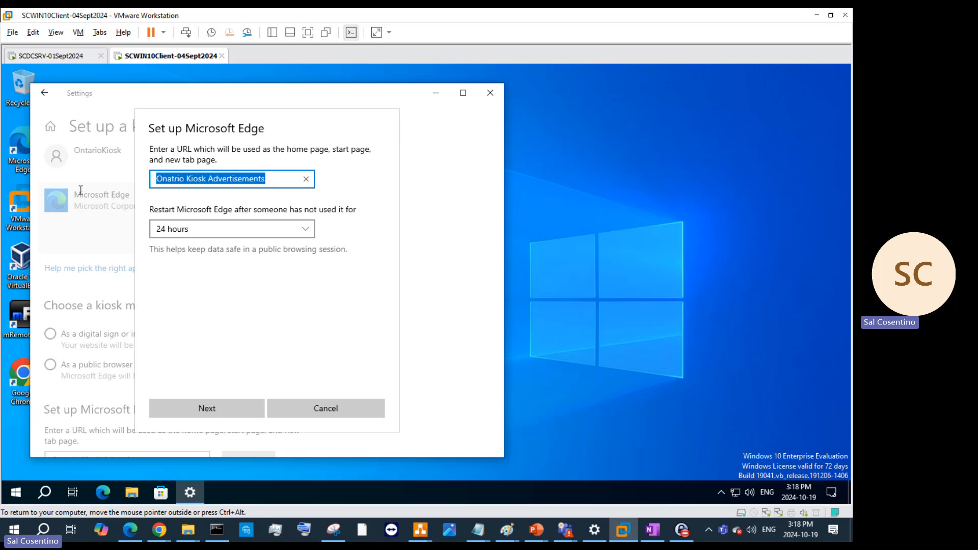
pyautogui.write('ht')
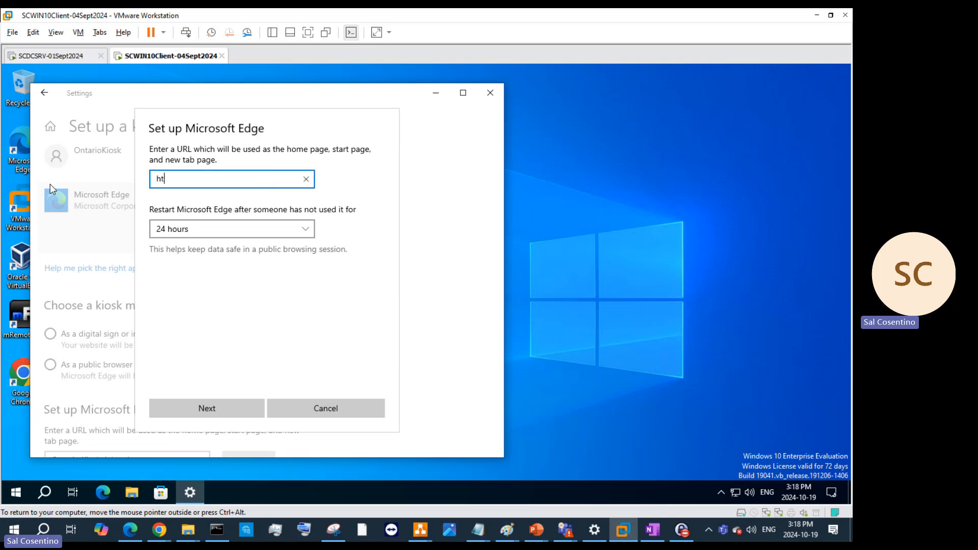
pyautogui.write('tps://')
pyautogui.write('www.microsoft.com')
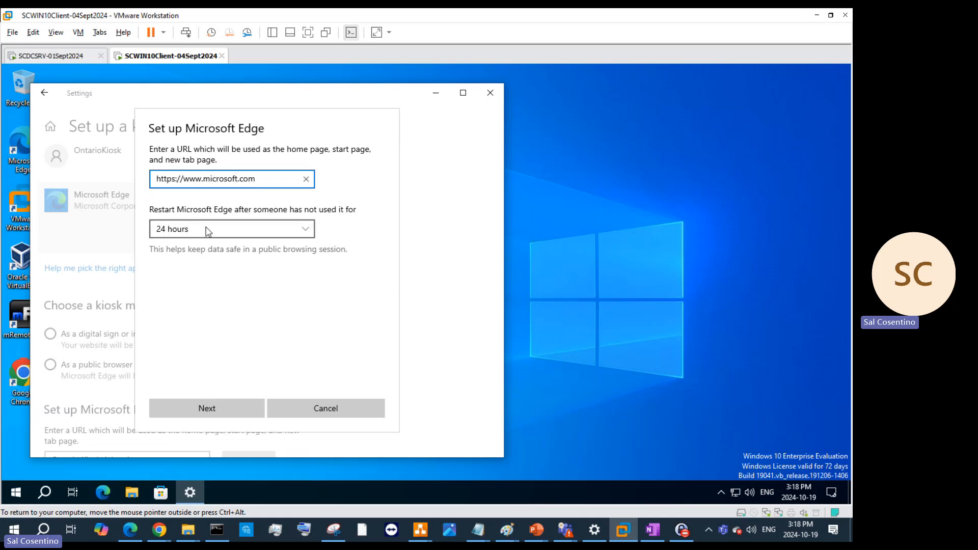
pyautogui.click(226, 407)
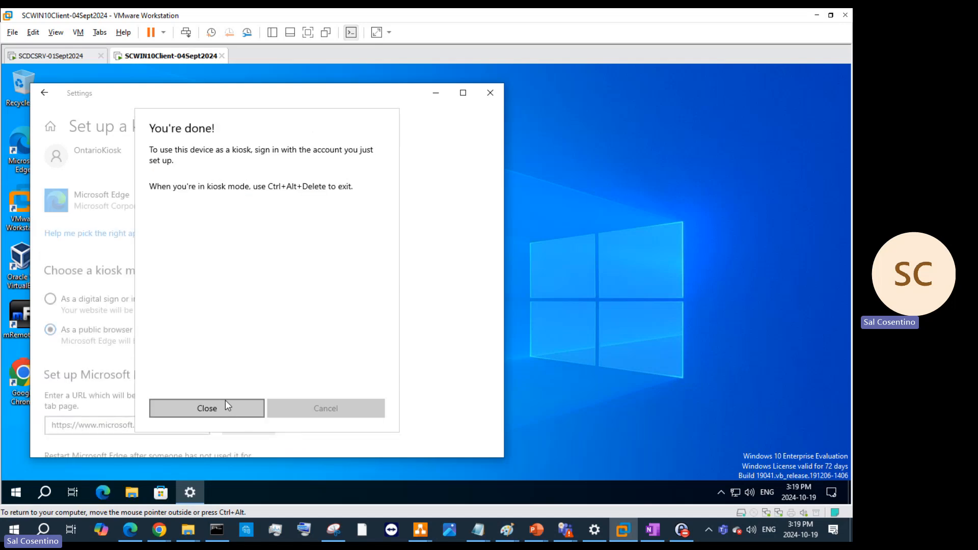
pyautogui.click(214, 409)
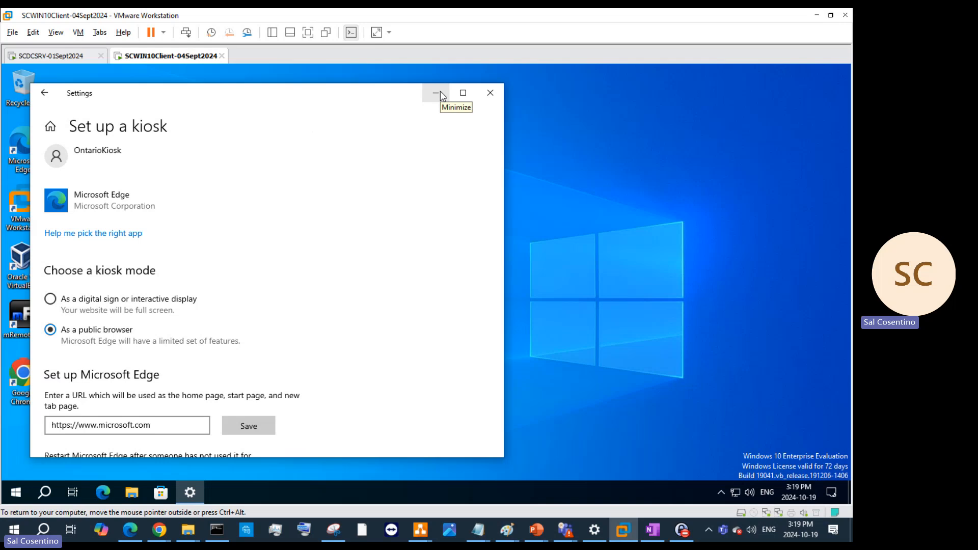
# Close the kiosk and account settings, and sign out of Windows on the Windows 10 client
pyautogui.click(45, 93)
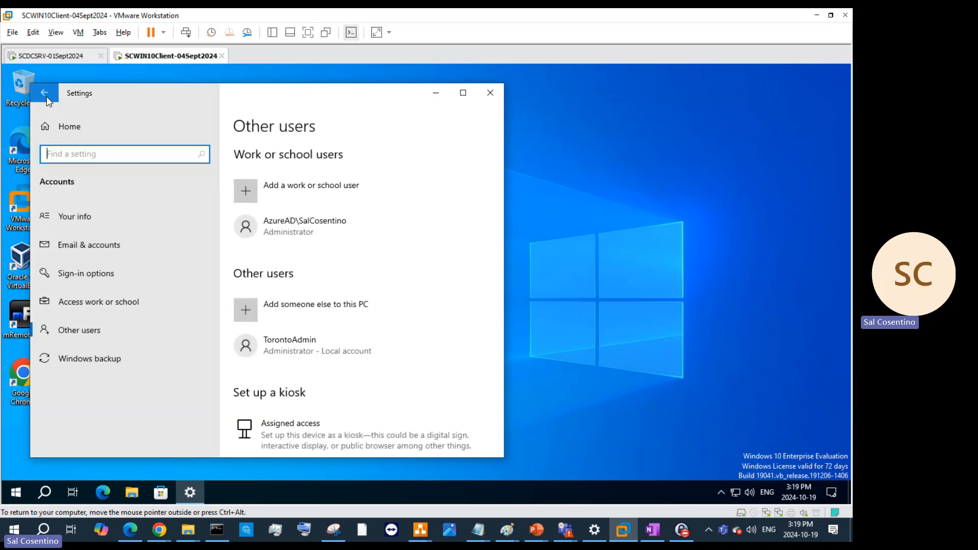
pyautogui.click(501, 97)
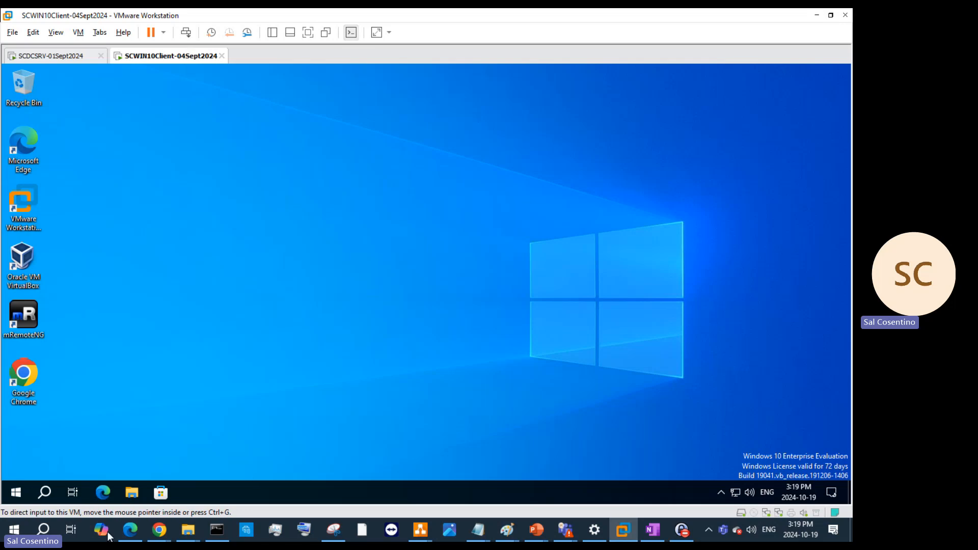
pyautogui.rightClick(14, 494)
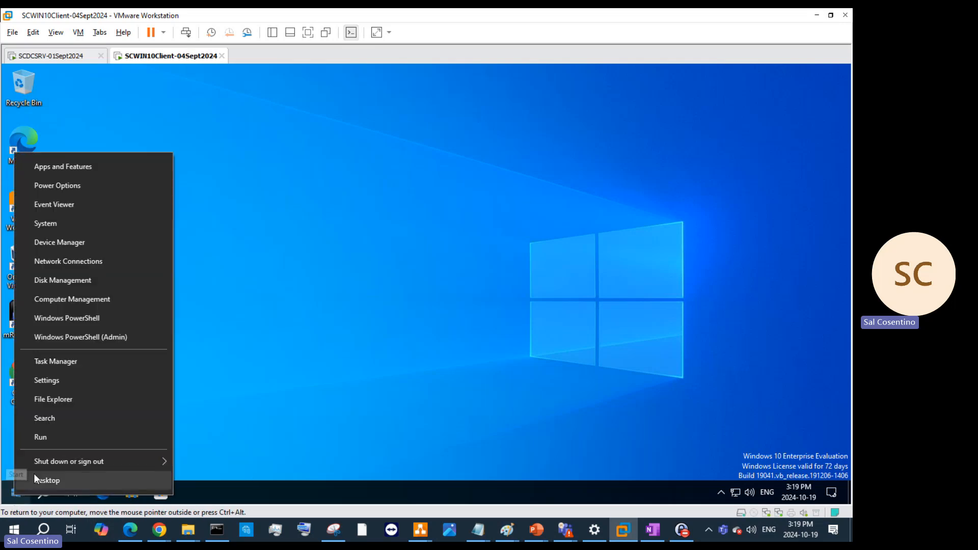
pyautogui.moveTo(46, 463)
pyautogui.click(203, 402)
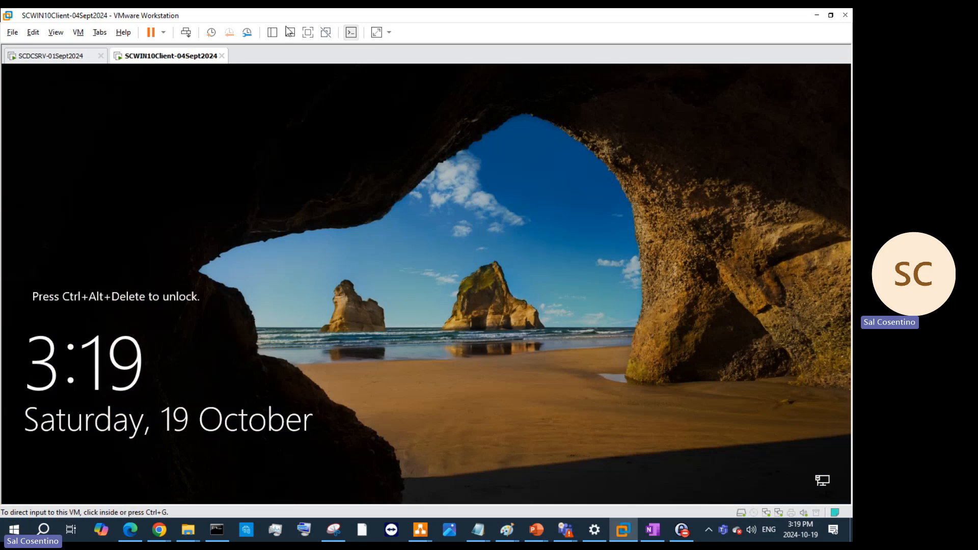
# Unlock the client and sign in as another user with the local account .\kioskuser0 and its account password
pyautogui.click(185, 33)
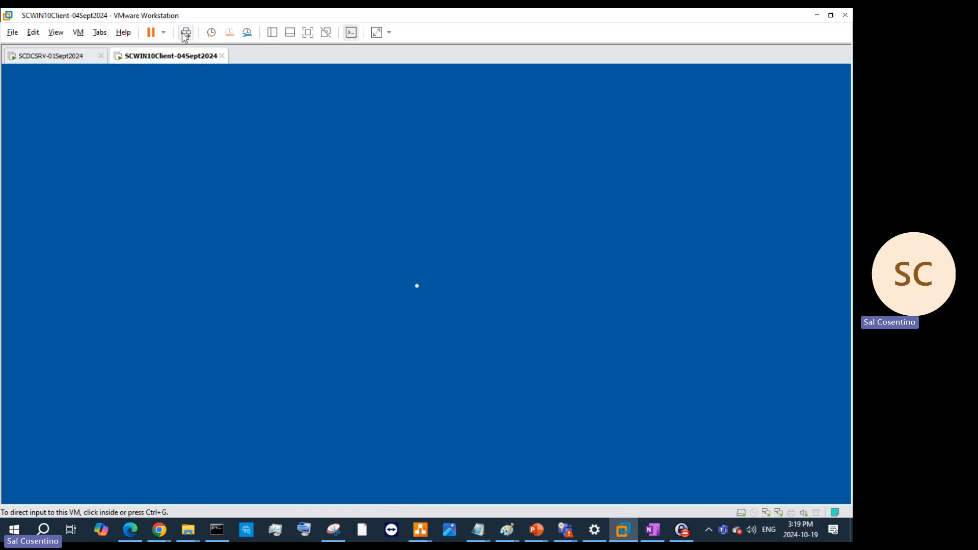
pyautogui.click(56, 474)
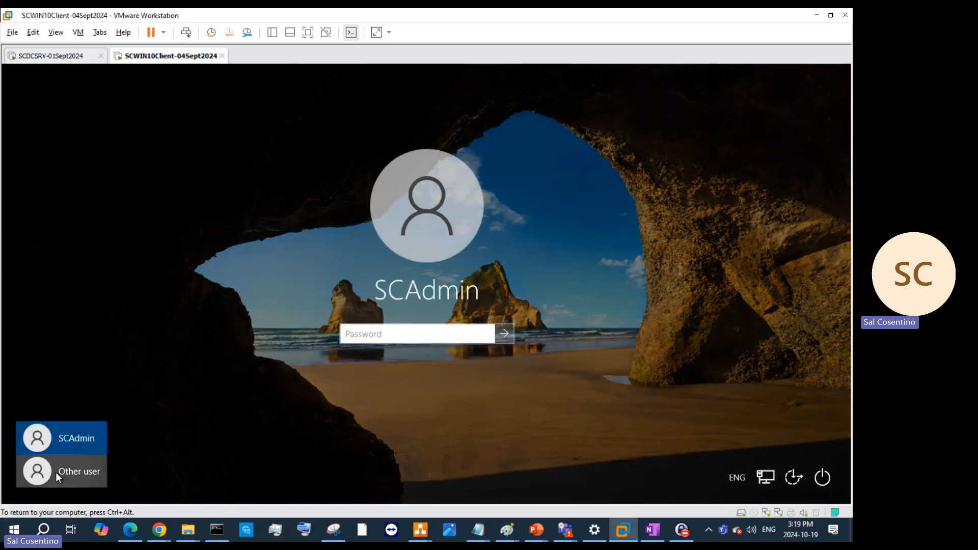
pyautogui.click(56, 472)
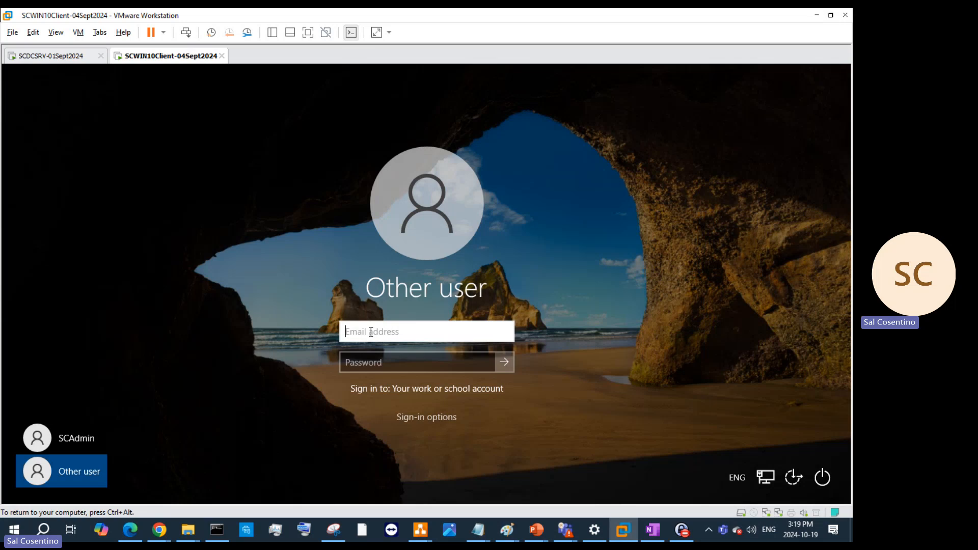
pyautogui.write('.\\')
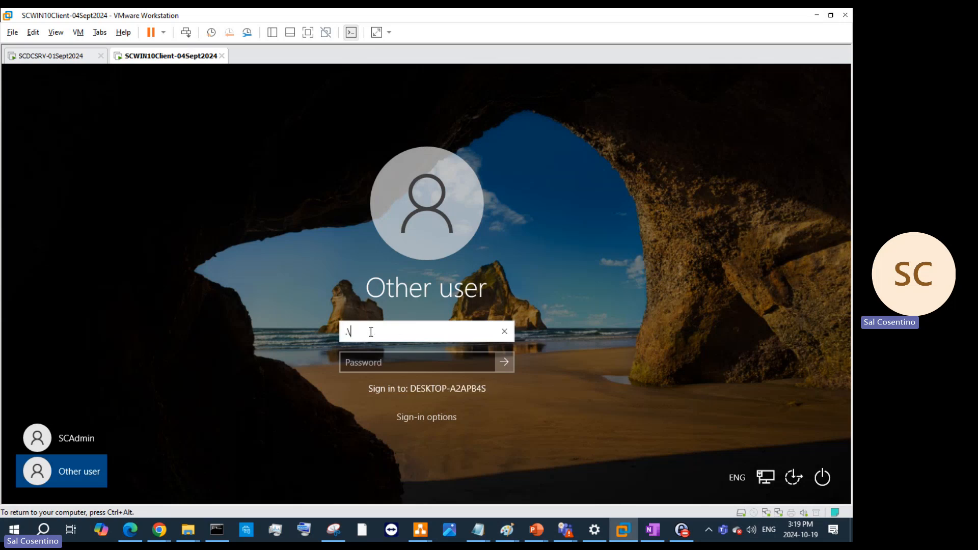
pyautogui.write('kioskuser0')
pyautogui.press('Tab')
pyautogui.write('*****')
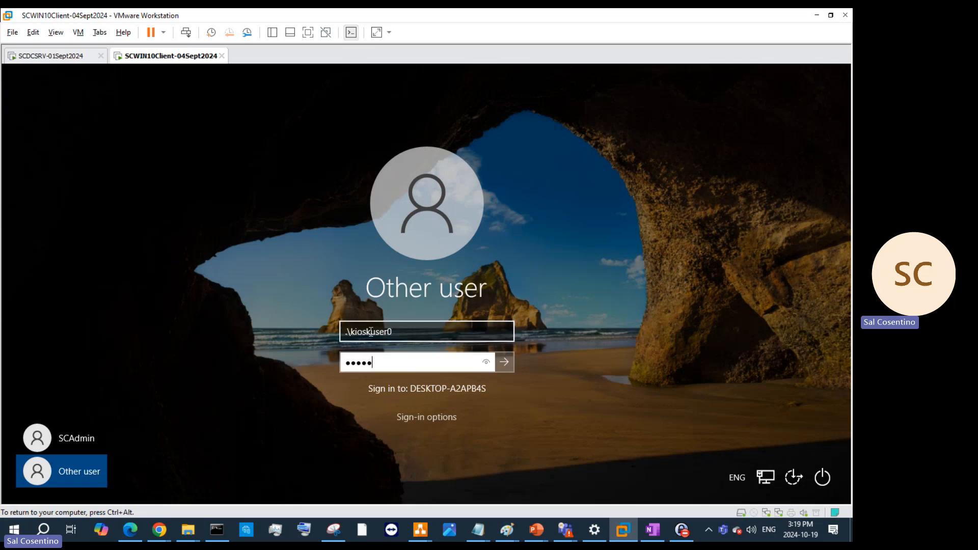
pyautogui.write('**********')
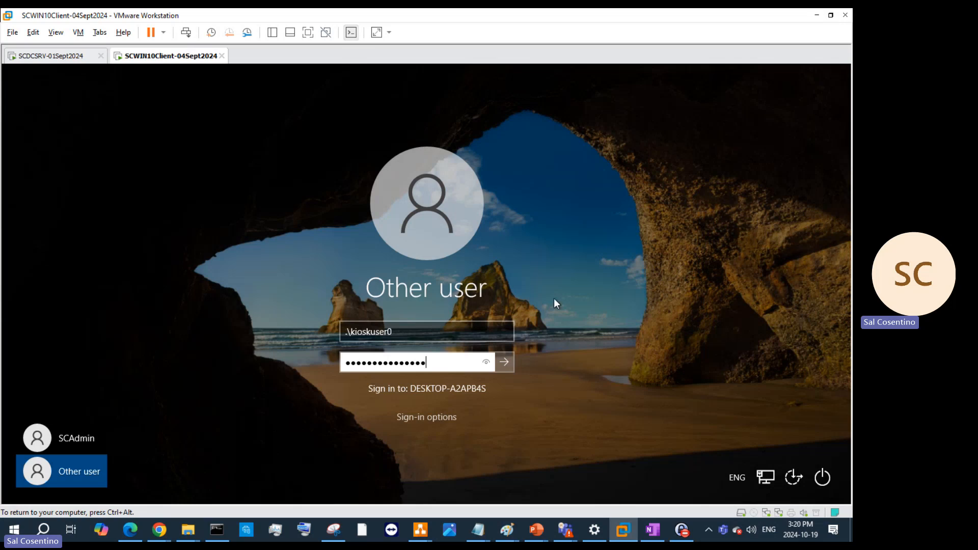
pyautogui.click(504, 363)
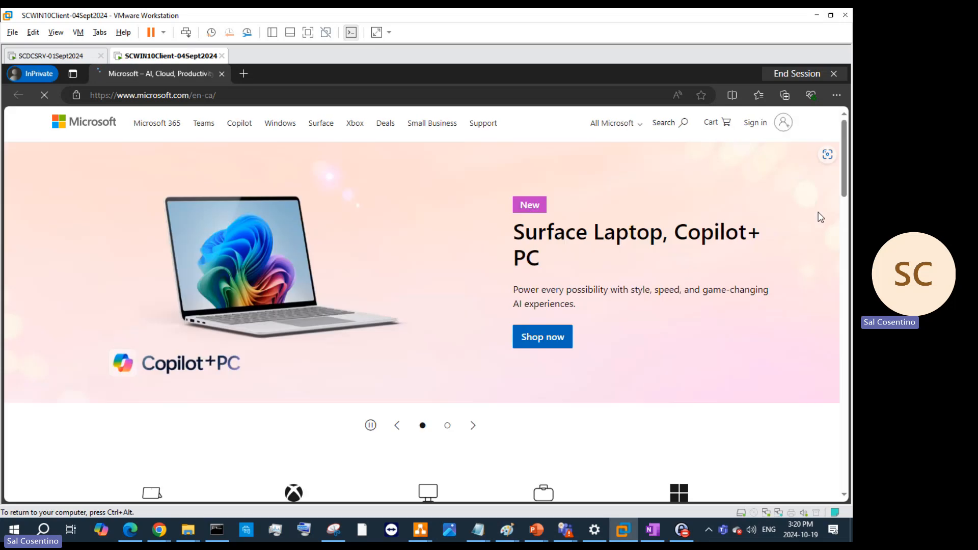
# Try to open the Edge settings from the kiosk session, and return to the Microsoft home page to look through it
pyautogui.click(836, 96)
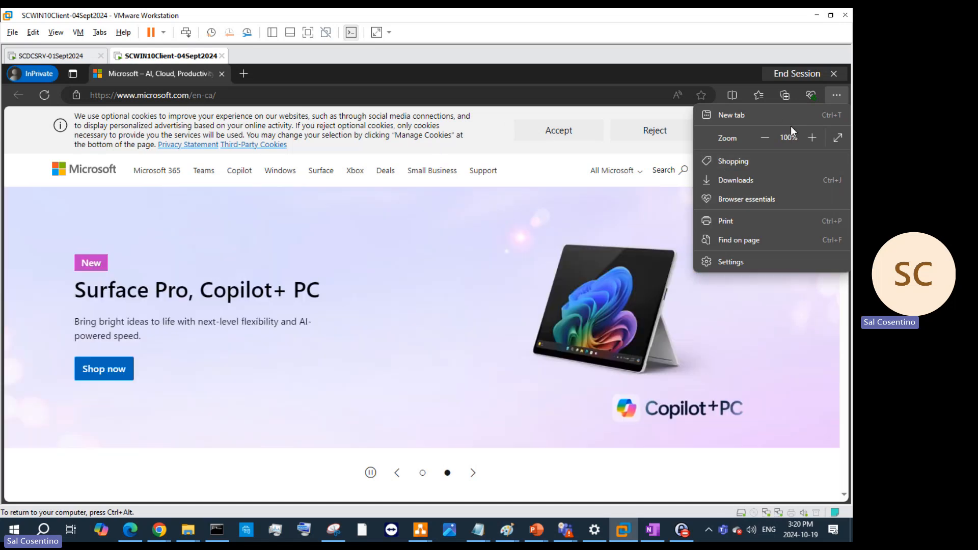
pyautogui.click(732, 261)
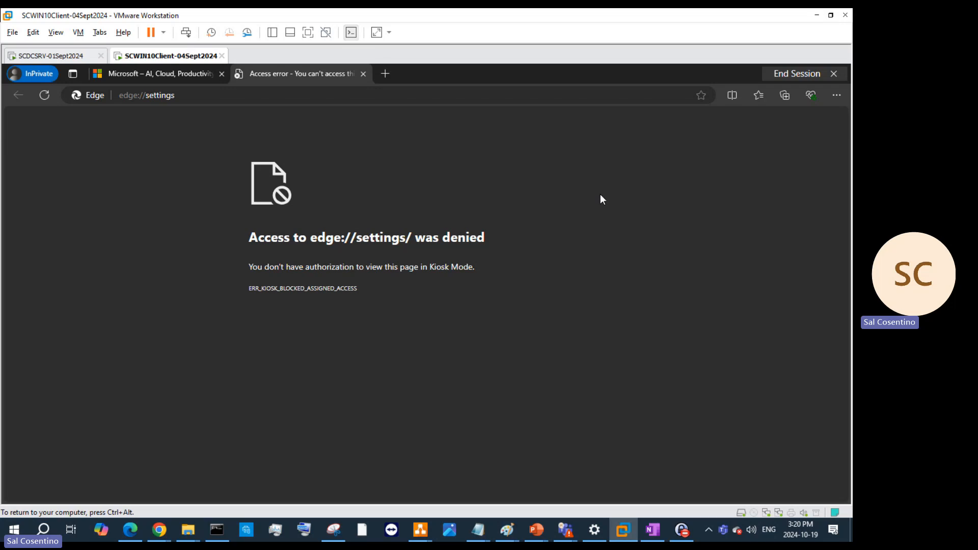
pyautogui.click(149, 71)
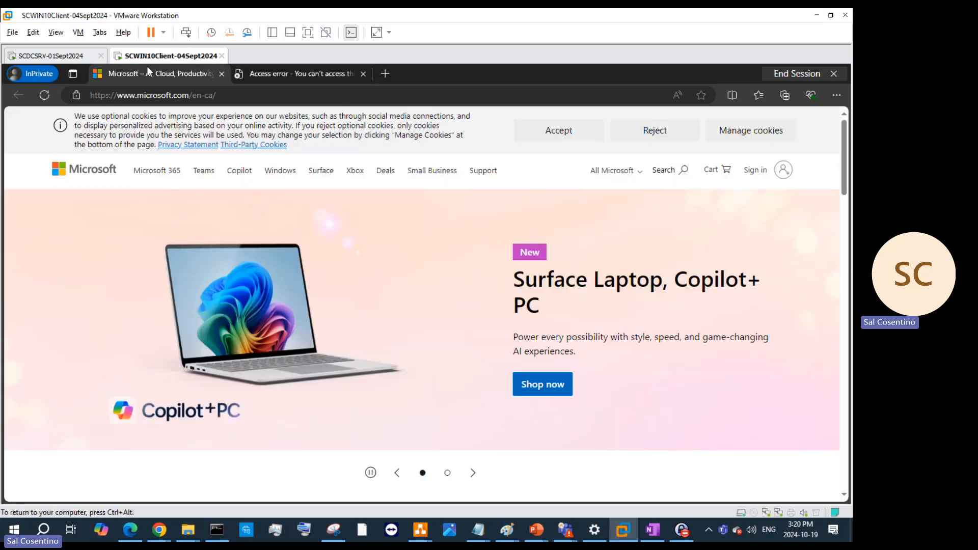
pyautogui.scroll(-3, 360, 236)
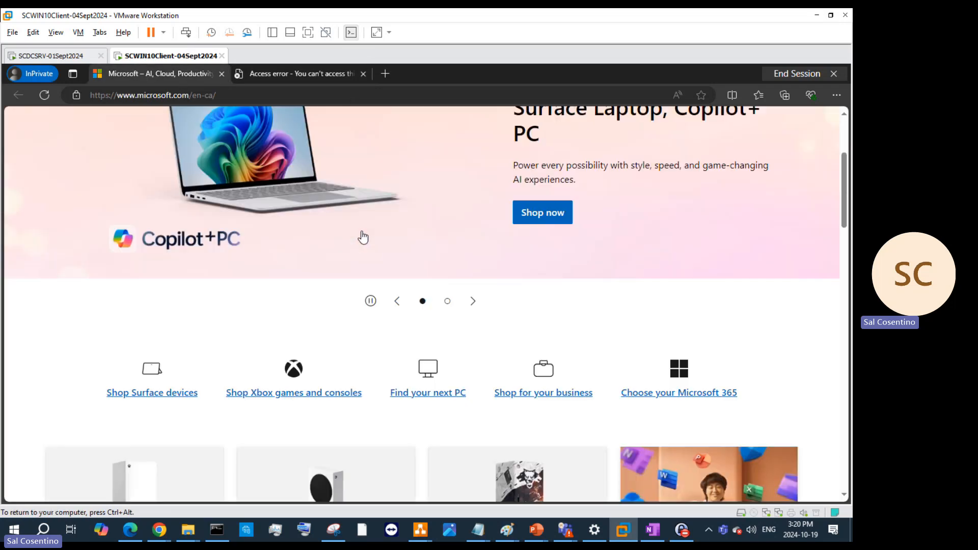
pyautogui.scroll(3, 370, 250)
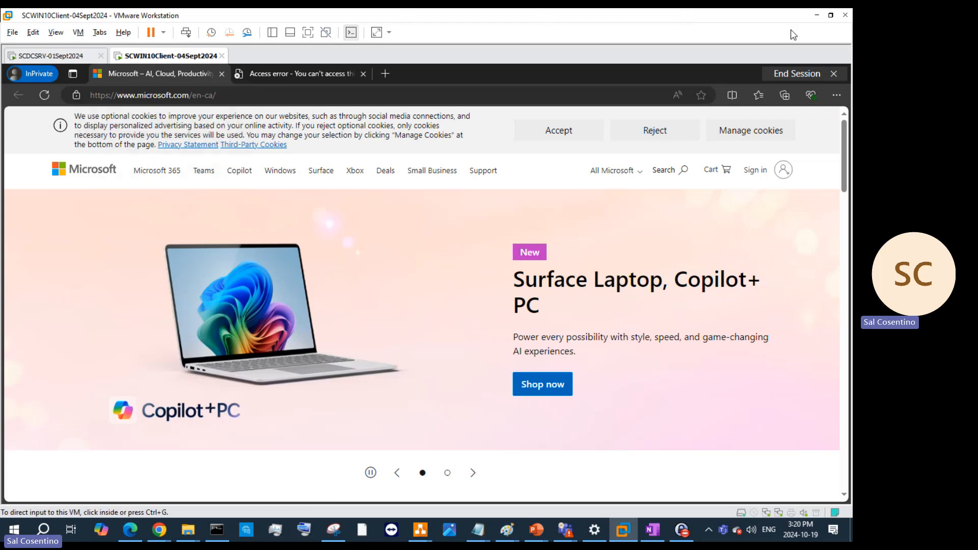
# Browse to intune.microsoft.com in the Microsoft home page's tab
pyautogui.click(227, 94)
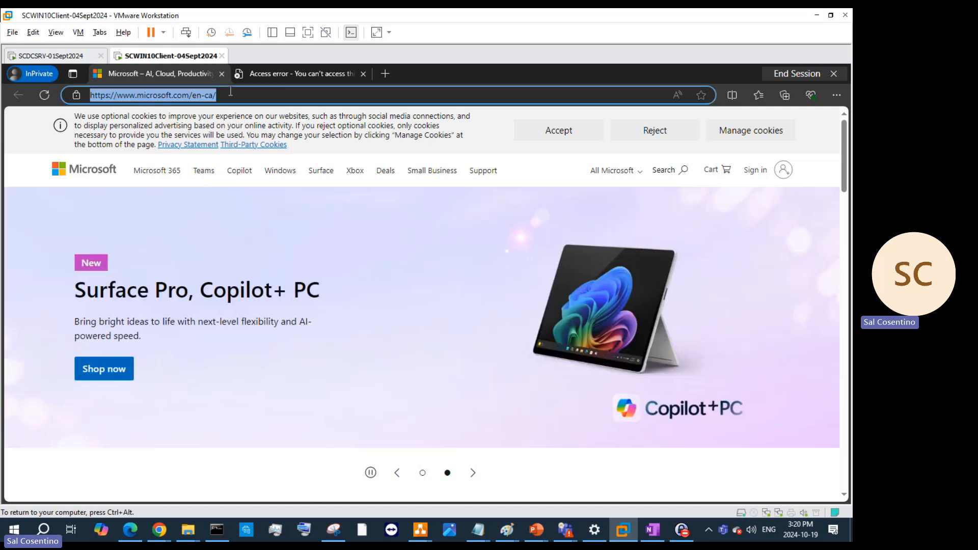
pyautogui.write('intune')
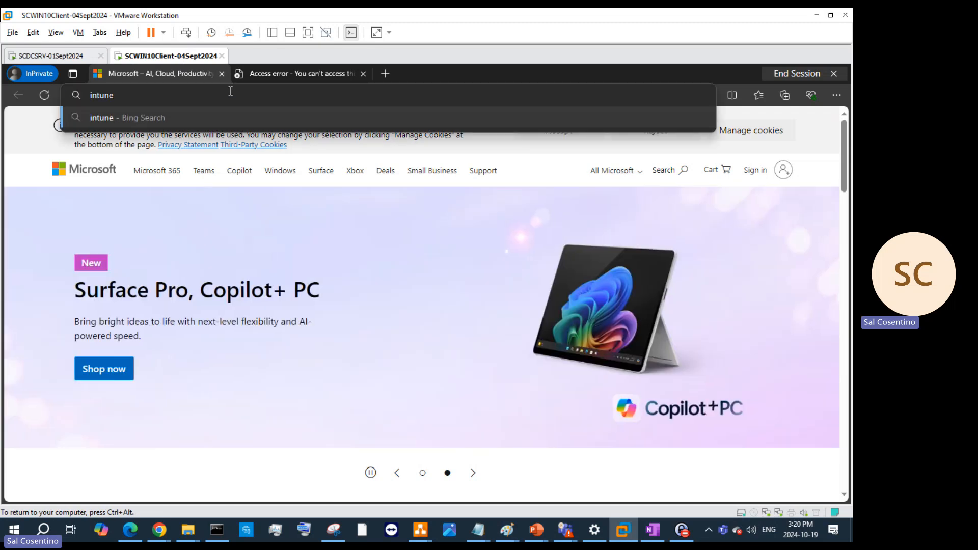
pyautogui.write('.microsoft')
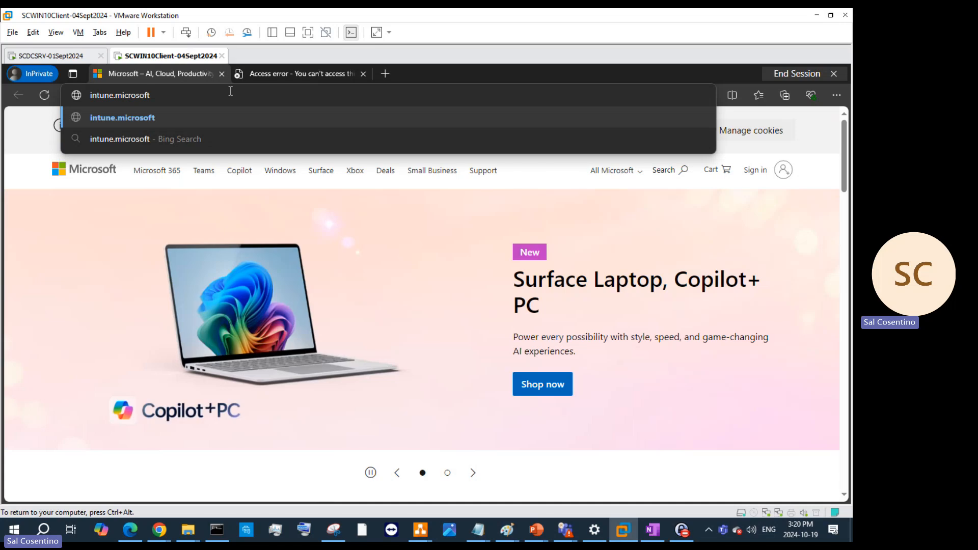
pyautogui.write('.com')
pyautogui.press('Return')
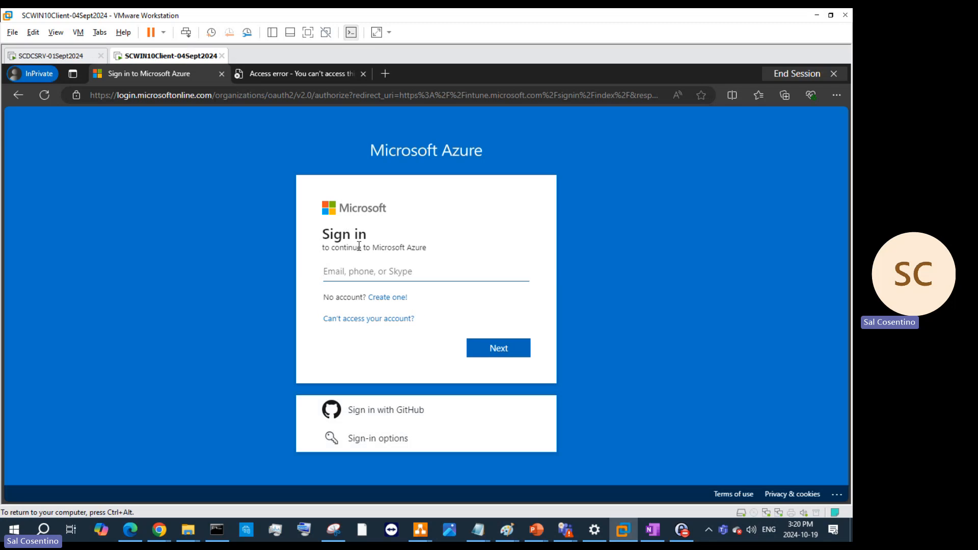
# Enter the administrator's work e-mail address on the Microsoft Azure sign-in page and continue to the password prompt
pyautogui.write('intune')
pyautogui.press('BackSpace')
pyautogui.press('BackSpace')
pyautogui.press('BackSpace')
pyautogui.press('BackSpace')
pyautogui.press('BackSpace')
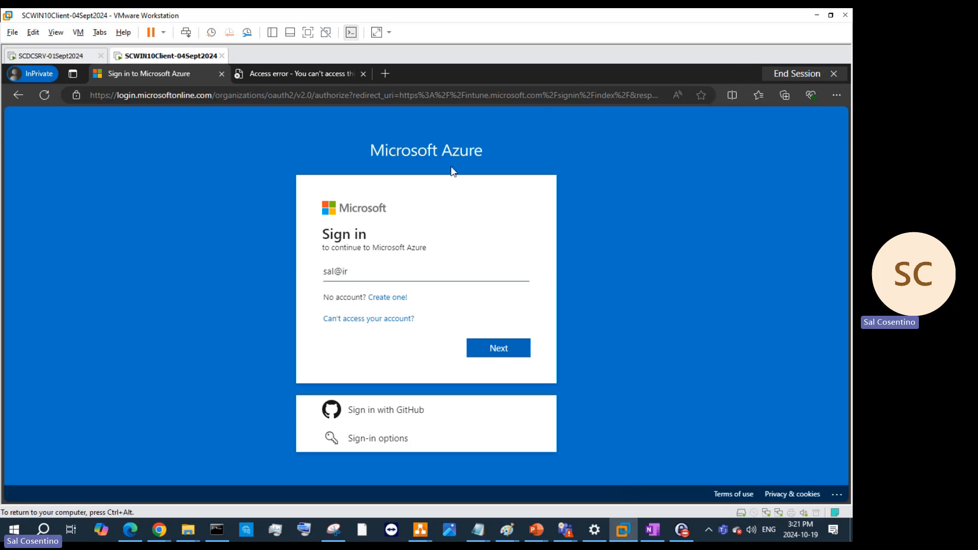
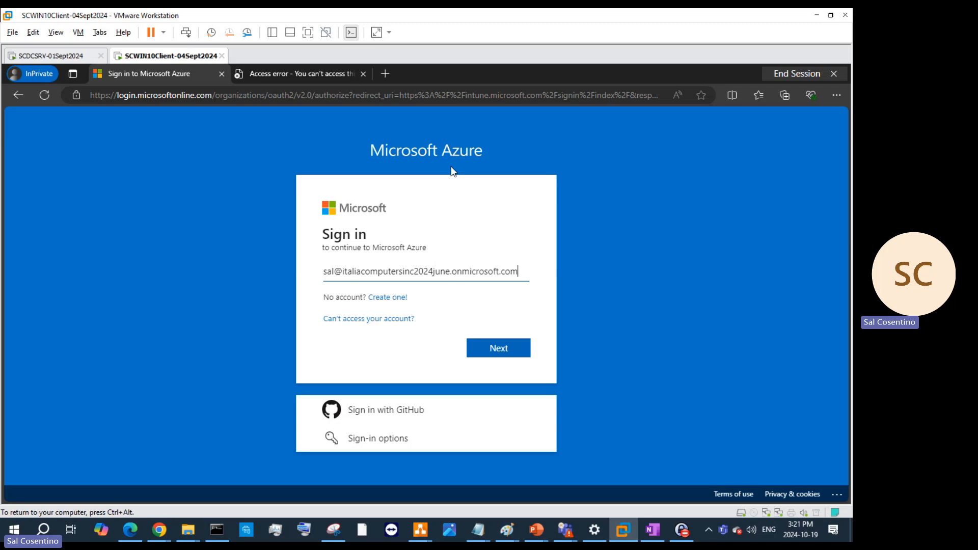
pyautogui.click(513, 350)
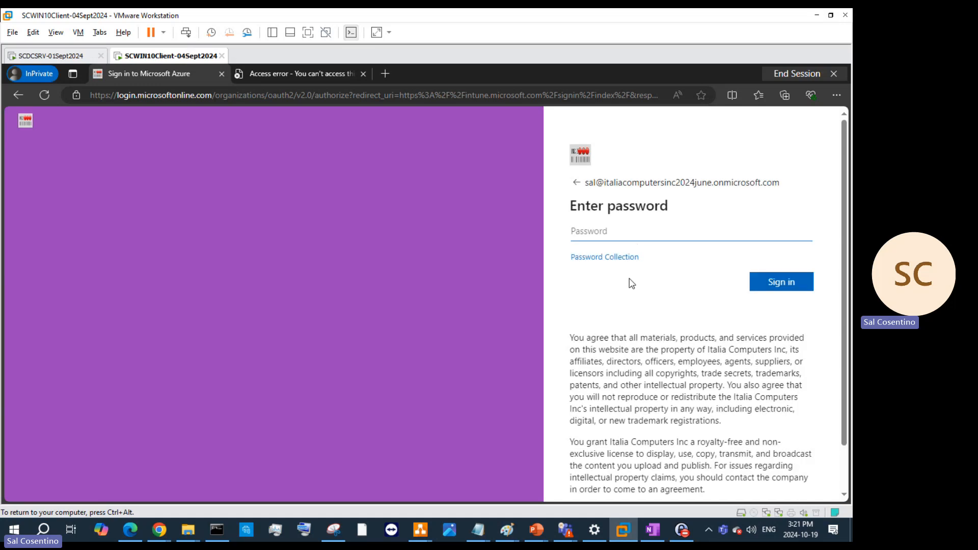
# Enter the administrator's account password and submit the sign-in
pyautogui.click(638, 238)
pyautogui.write('••')
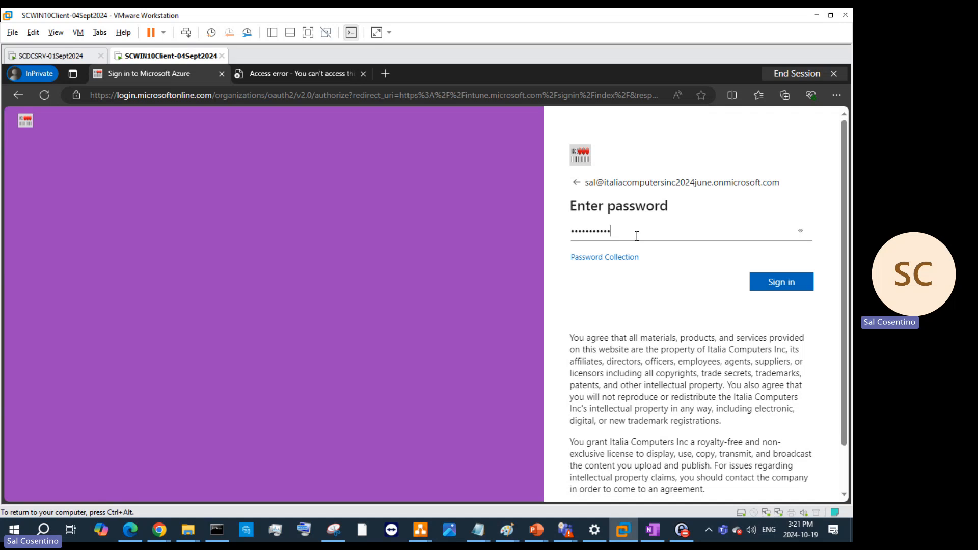
pyautogui.press('Return')
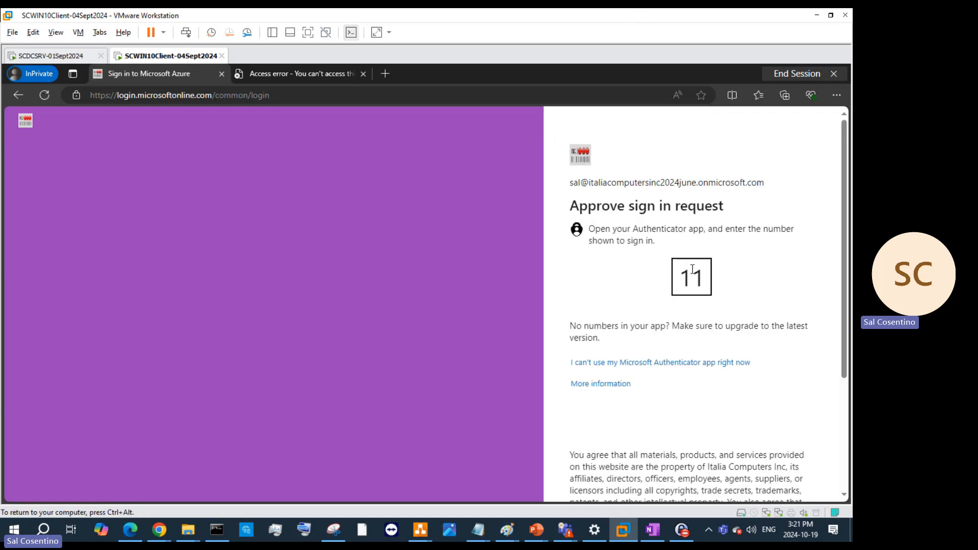
# Switch the sign-in approval to a texted code, submit the verification code, and close the access error tab
pyautogui.click(635, 364)
pyautogui.click(627, 331)
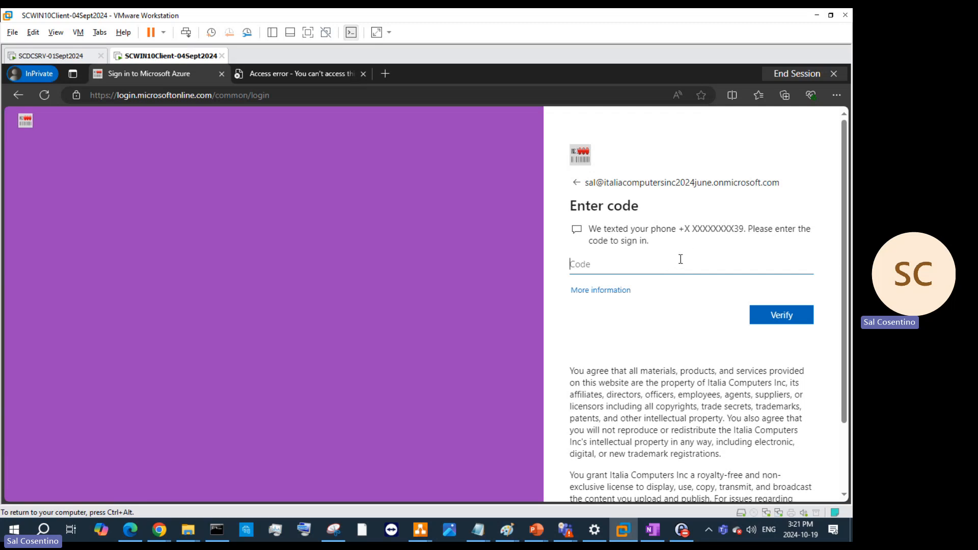
pyautogui.scroll(-2, 681, 260)
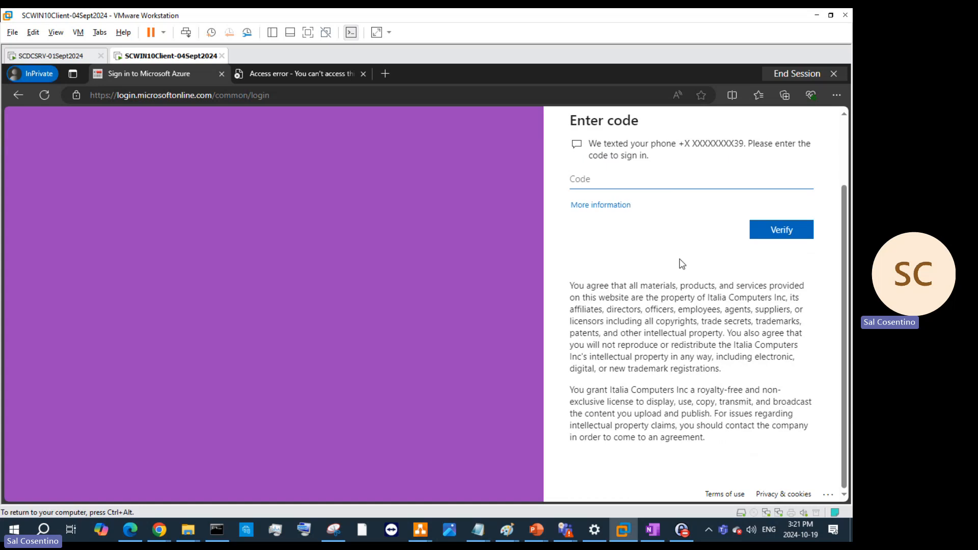
pyautogui.press('Return')
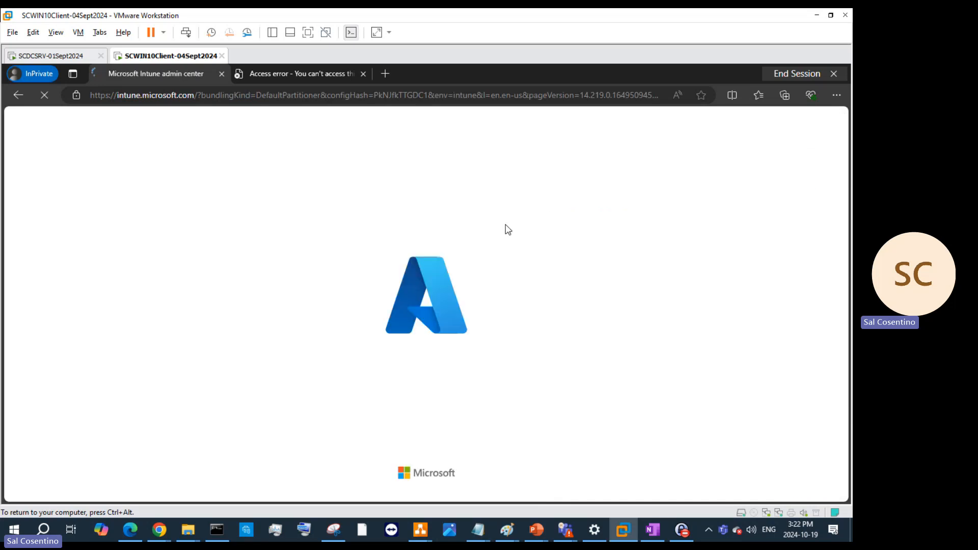
pyautogui.click(364, 73)
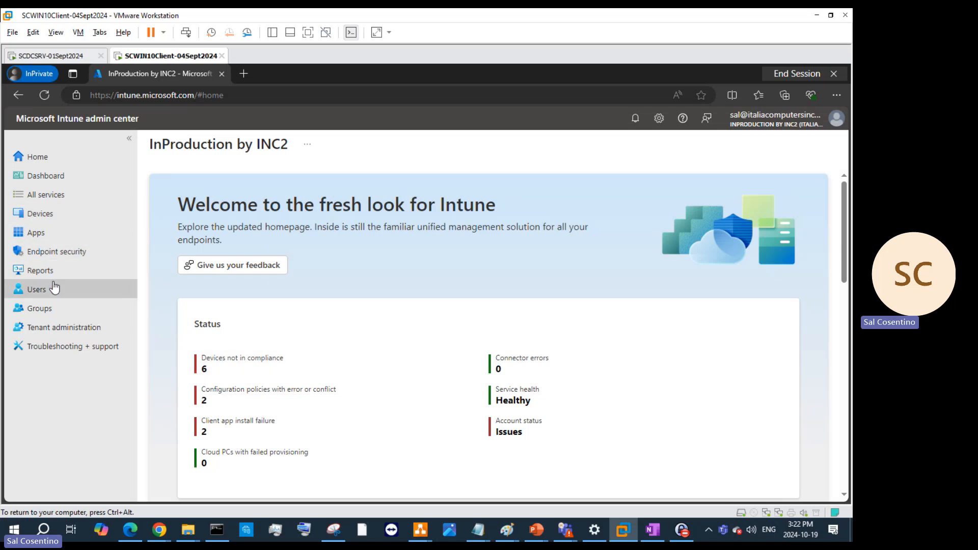
# Open the Kiosk Device Configurstion Profile from the configuration policies for Windows devices
pyautogui.click(52, 214)
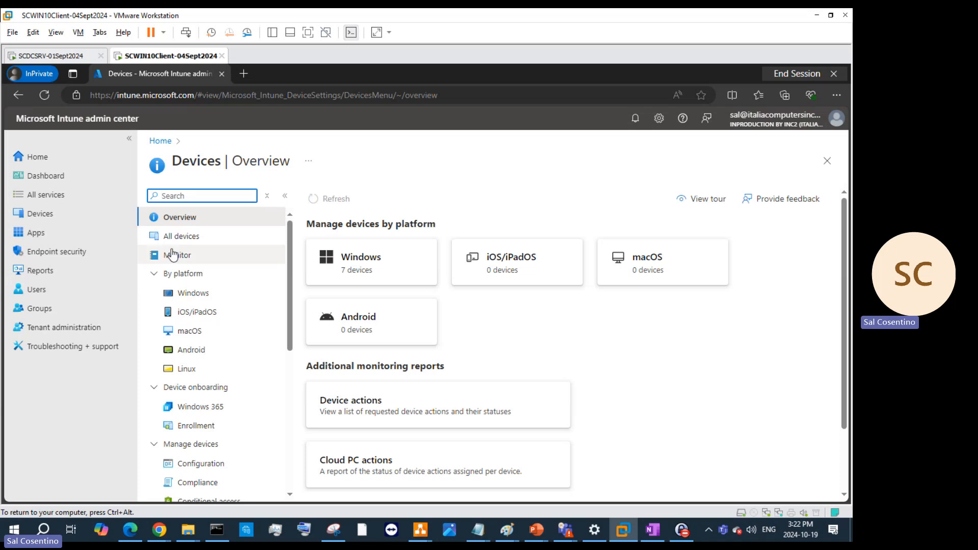
pyautogui.click(387, 257)
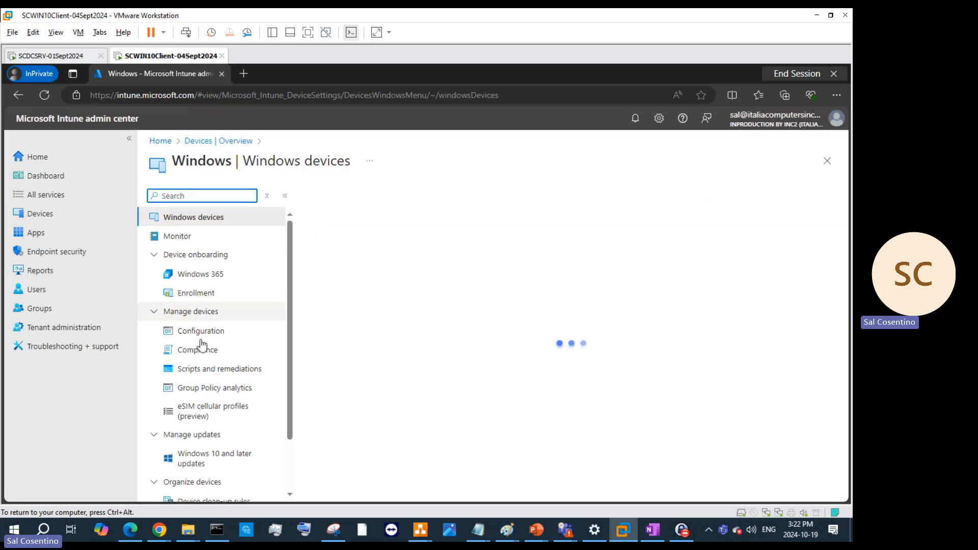
pyautogui.scroll(-2, 214, 335)
pyautogui.scroll(2, 218, 359)
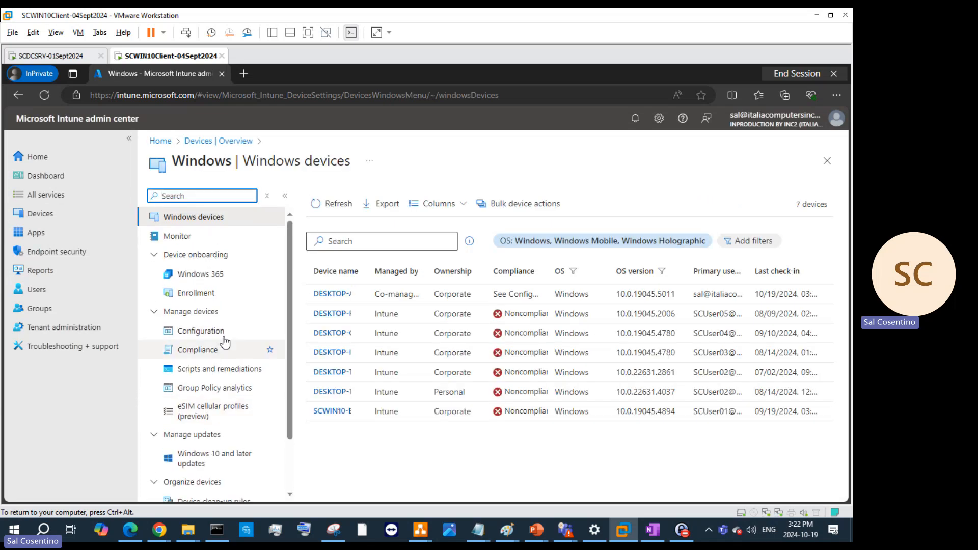
pyautogui.click(213, 336)
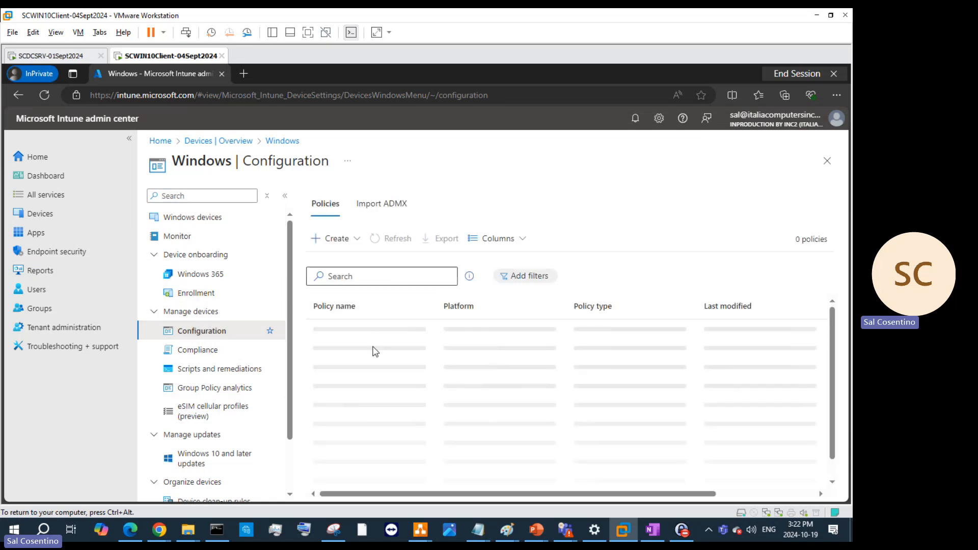
pyautogui.scroll(-3, 457, 339)
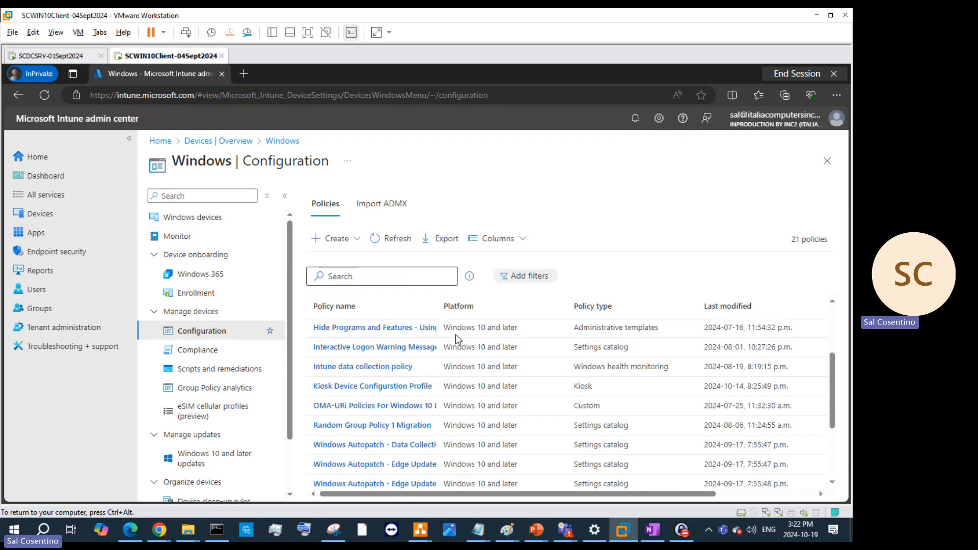
pyautogui.click(416, 388)
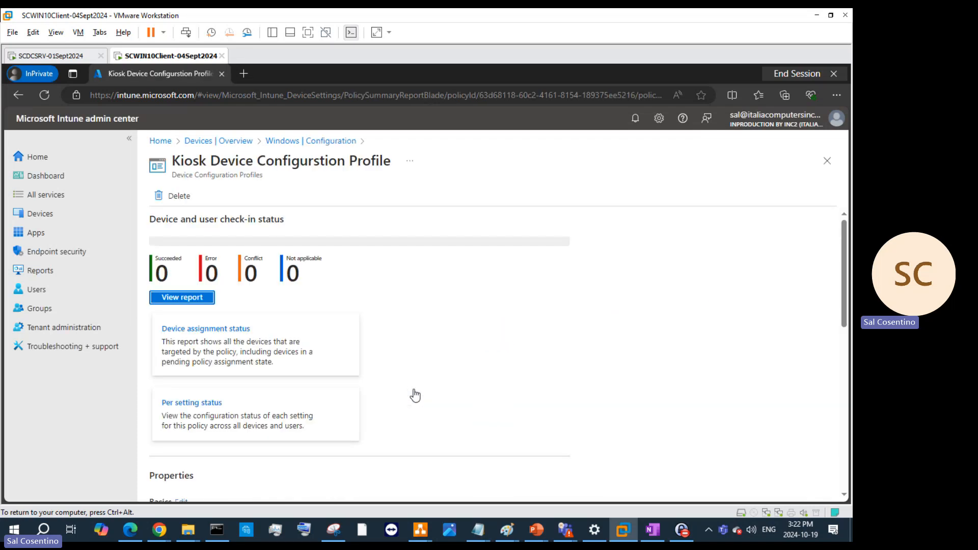
# Review the profile's assignments and Kiosk settings, and open its configuration settings for editing
pyautogui.scroll(-5, 236, 305)
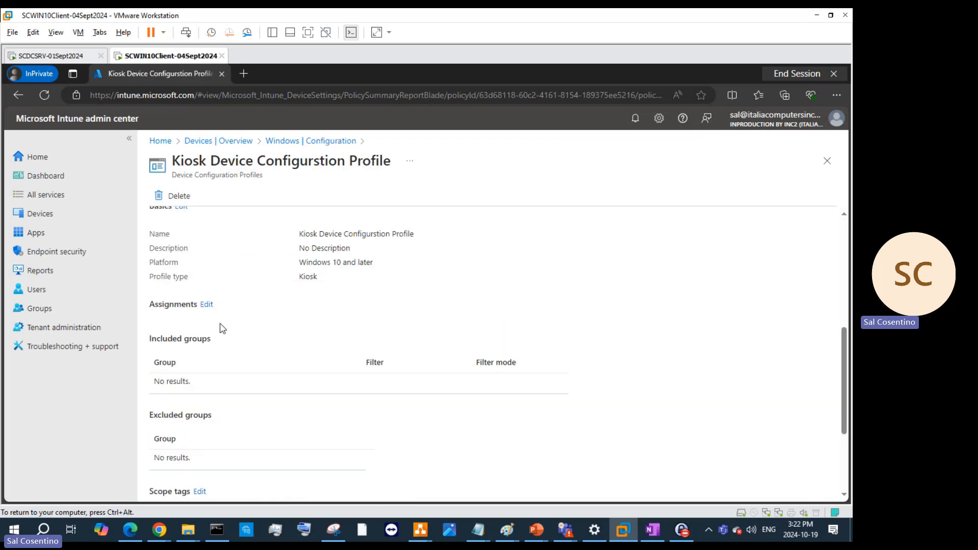
pyautogui.click(206, 304)
pyautogui.click(387, 141)
pyautogui.scroll(-3, 315, 357)
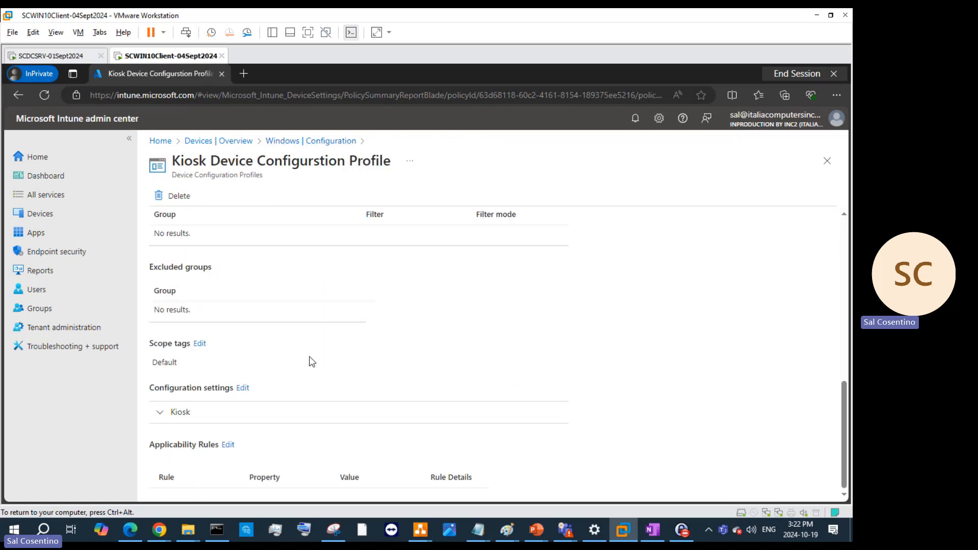
pyautogui.click(159, 414)
pyautogui.scroll(-2, 316, 352)
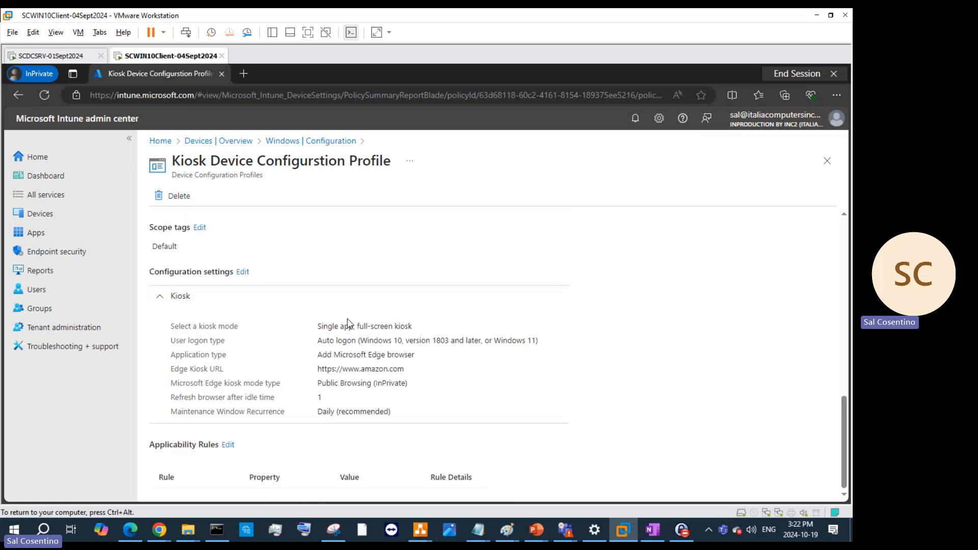
pyautogui.click(244, 274)
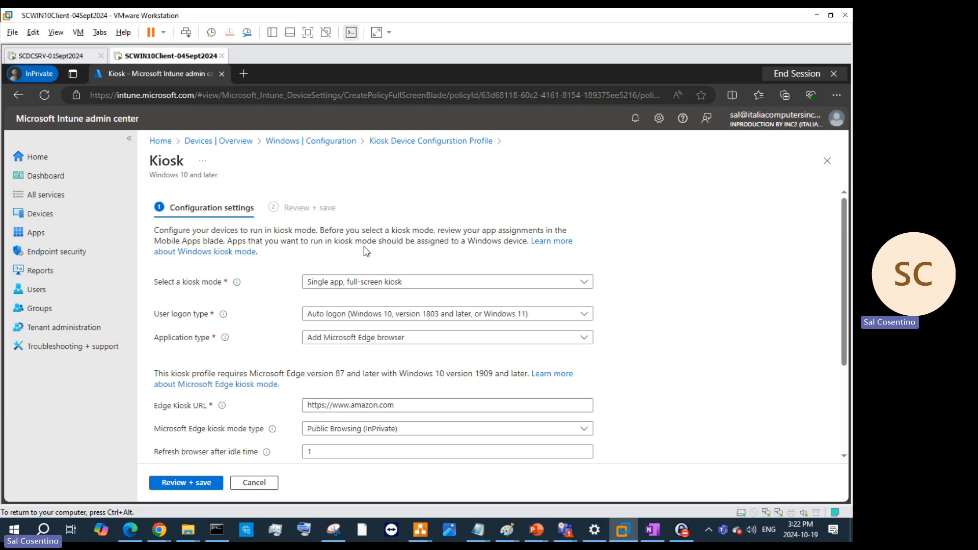
# Open the linked Learn article about Windows kiosk mode from the kiosk settings and copy its web address
pyautogui.click(567, 242)
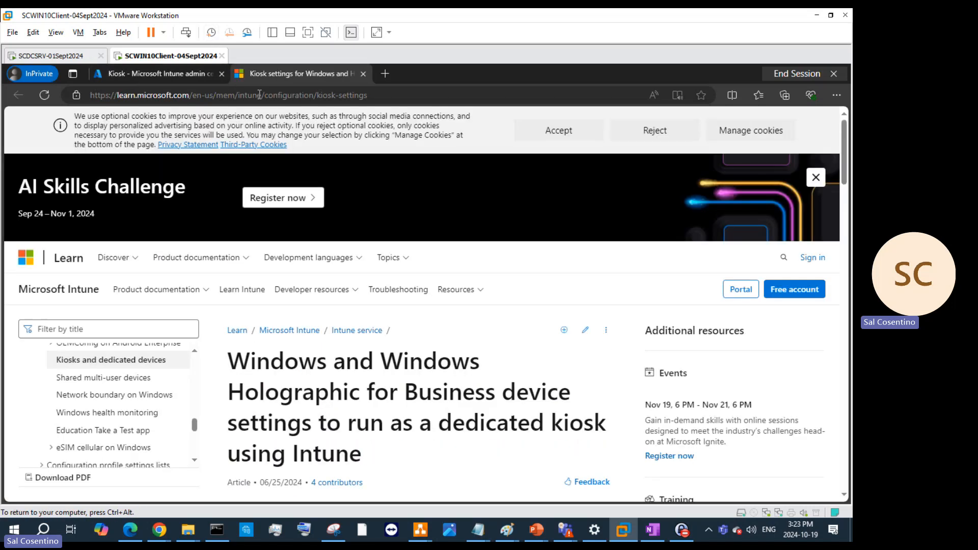
pyautogui.click(260, 94)
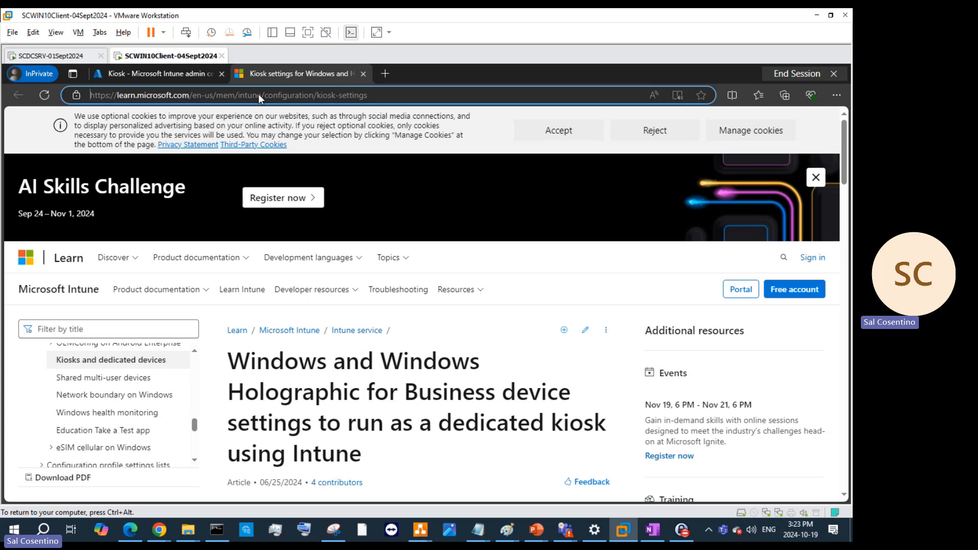
pyautogui.rightClick(258, 94)
pyautogui.click(296, 185)
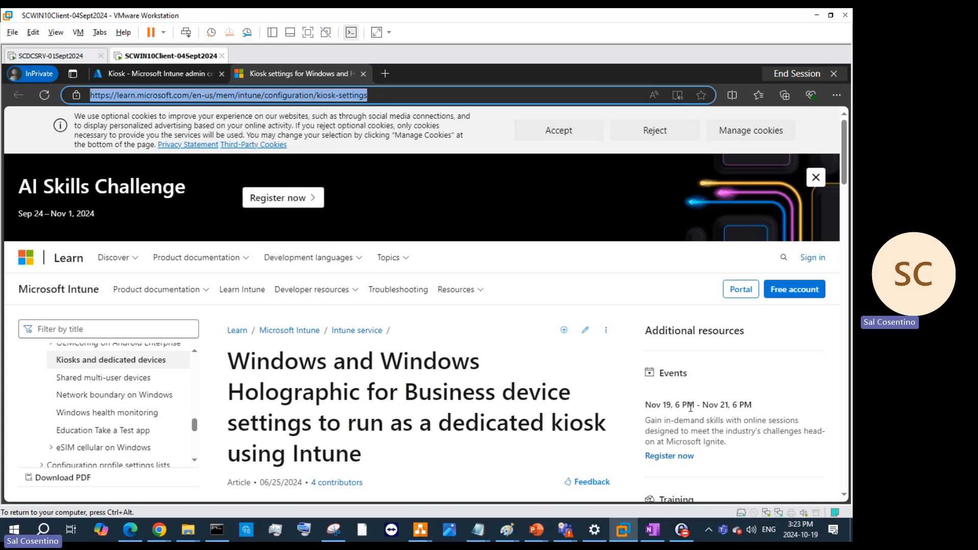
# Switch to OneNote and paste the clipboard content below the kiosk methods table on the Kiosks page
pyautogui.click(653, 530)
pyautogui.scroll(-10, 596, 255)
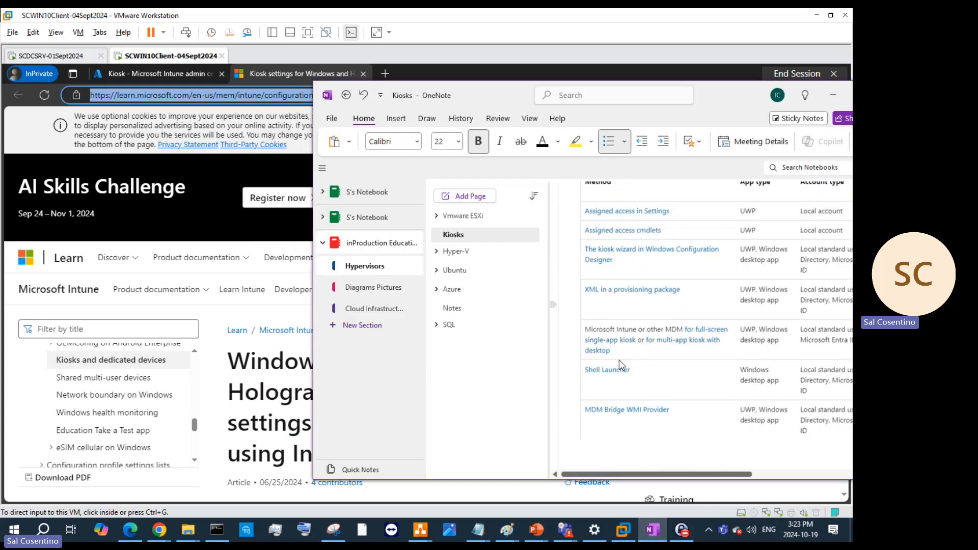
pyautogui.scroll(-3, 619, 364)
pyautogui.click(595, 309)
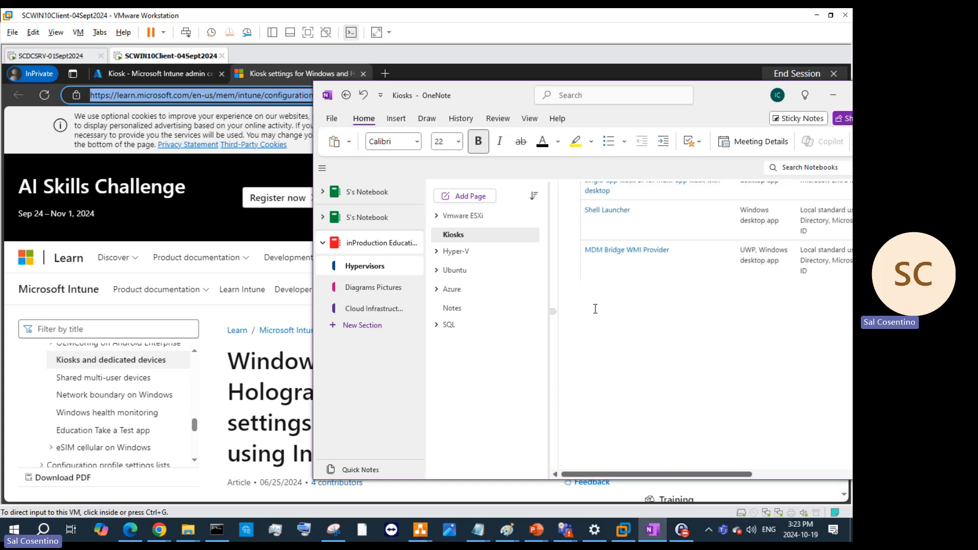
pyautogui.hotkey('ctrl', 'v')
pyautogui.click(618, 310)
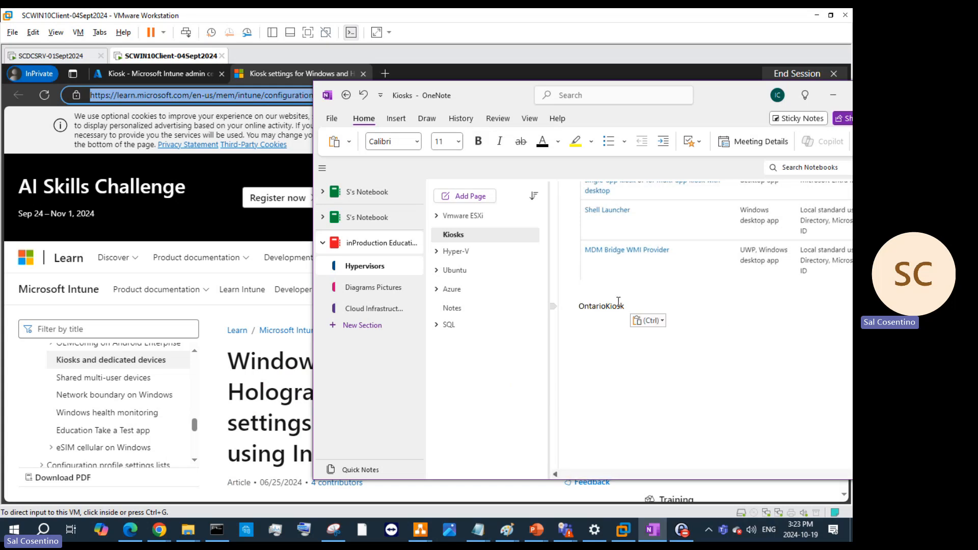
# Insert the label "Kiosk User = kioskuser0" in front of the pasted OntarioKiosk text
pyautogui.moveTo(634, 304); pyautogui.dragTo(572, 311)
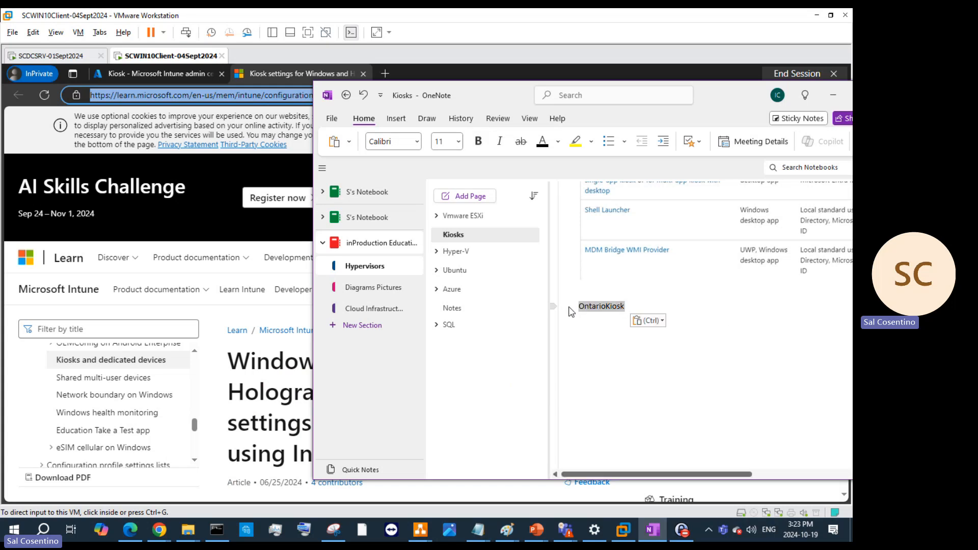
pyautogui.click(597, 308)
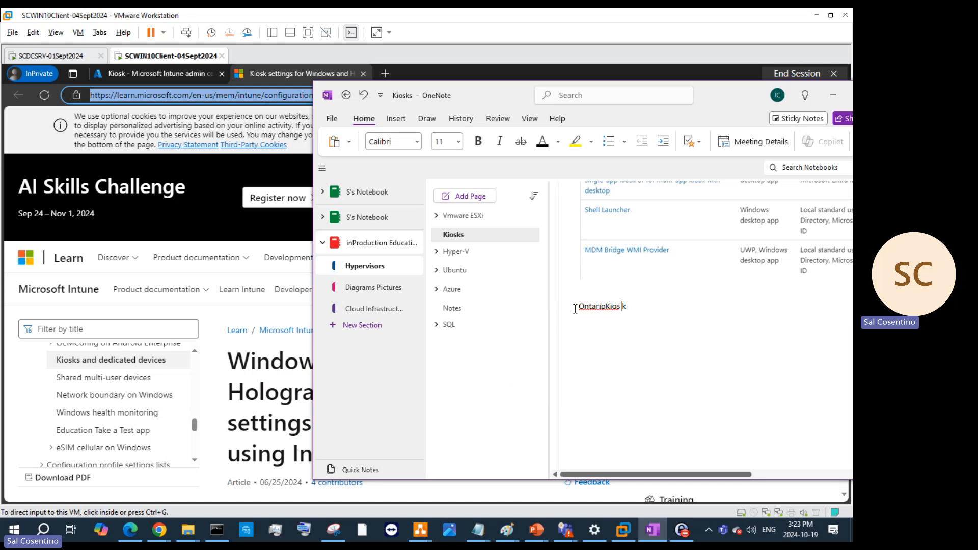
pyautogui.press('BackSpace')
pyautogui.click(576, 309)
pyautogui.write('Kiosk ')
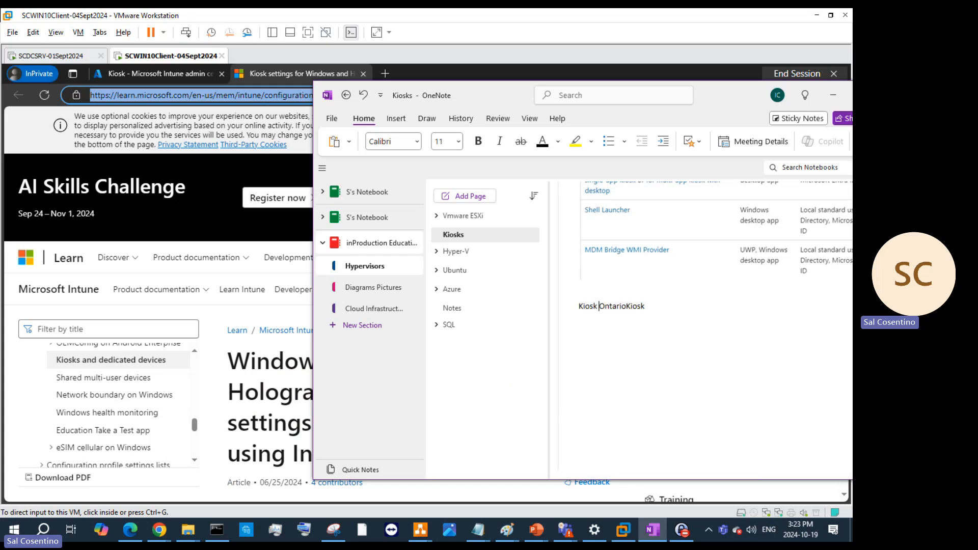
pyautogui.write('User = kioskuser0')
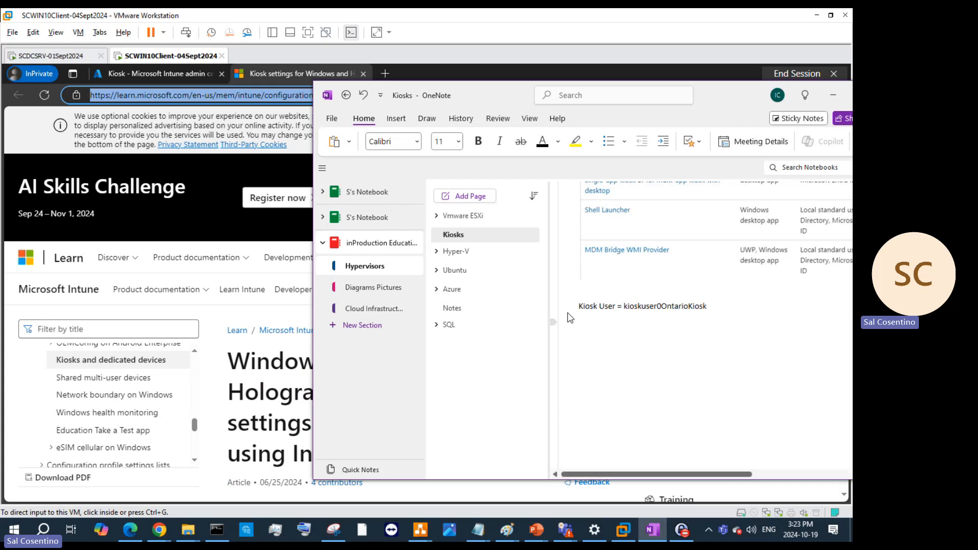
pyautogui.write(' (')
# Maximize the OneNote window and paste the clipboard content on the empty line above the kiosk methods table
pyautogui.scroll(5, 727, 275)
pyautogui.scroll(7, 770, 367)
pyautogui.scroll(-6, 752, 362)
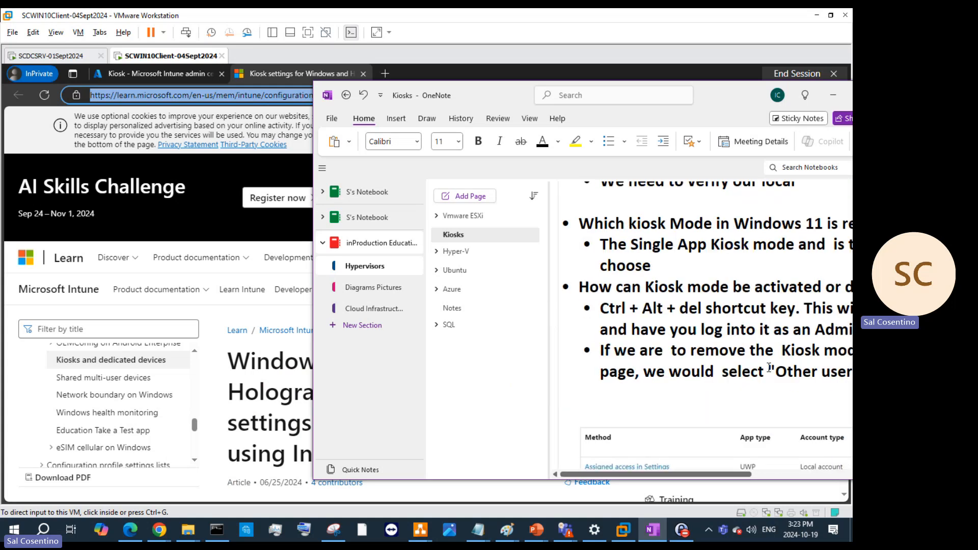
pyautogui.moveTo(728, 112); pyautogui.dragTo(572, 110)
pyautogui.click(706, 97)
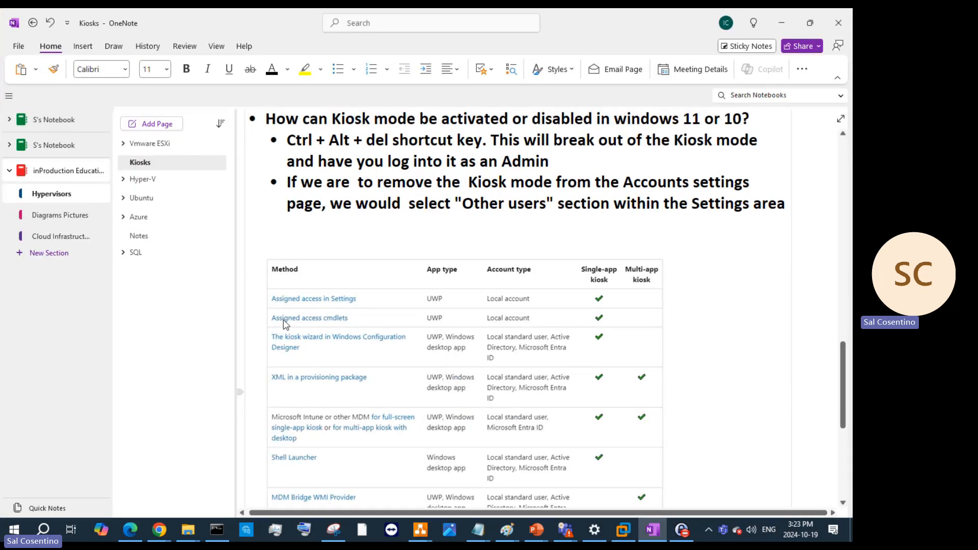
pyautogui.scroll(-5, 282, 323)
pyautogui.scroll(10, 395, 329)
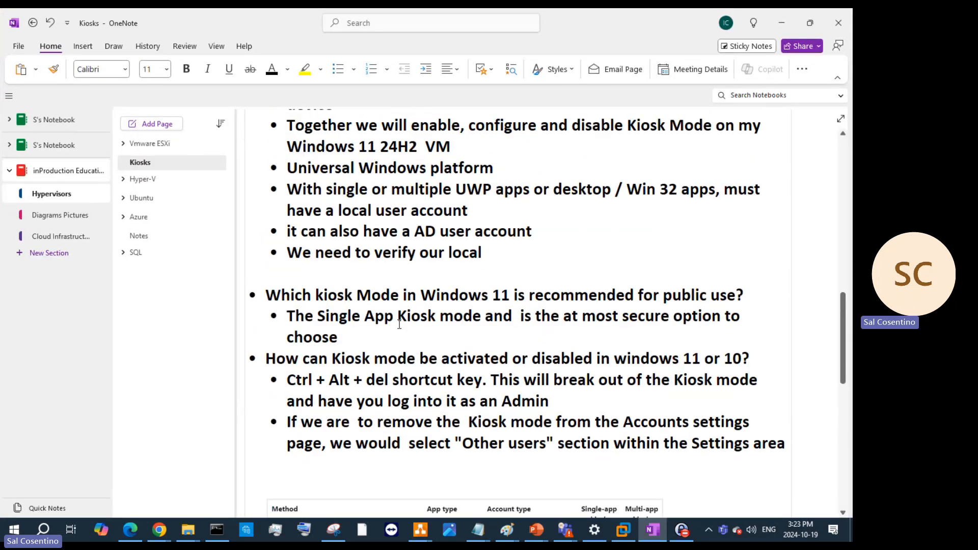
pyautogui.click(335, 464)
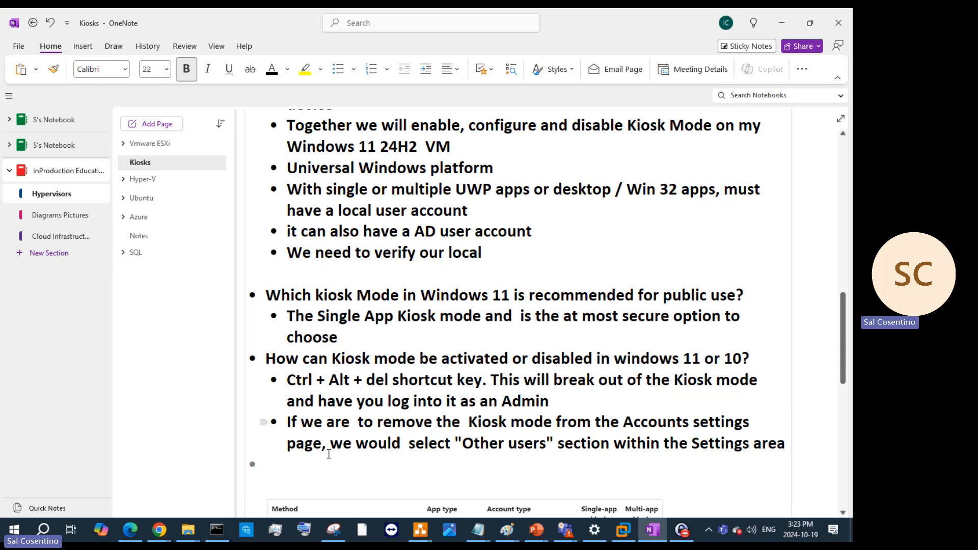
pyautogui.hotkey('ctrl', 'v')
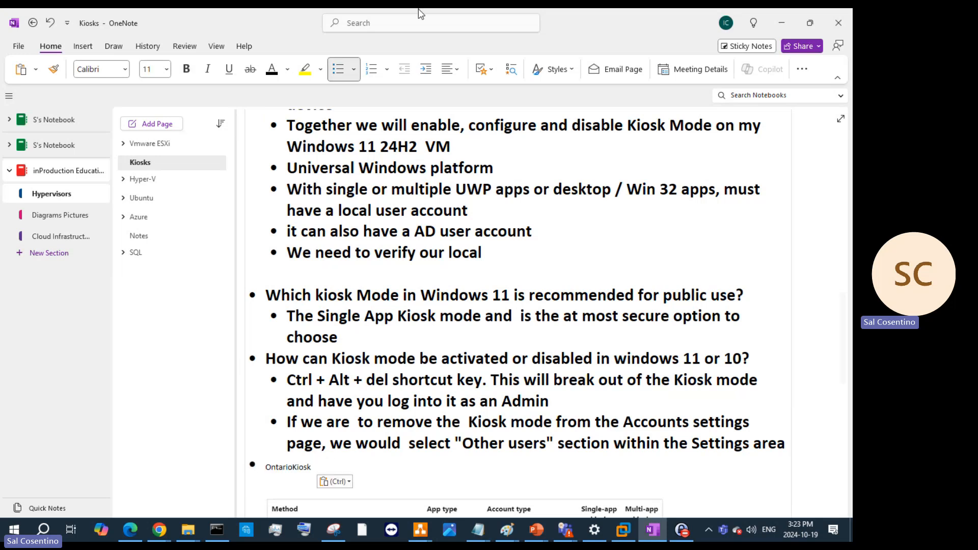
# Return to the virtual machine and copy the web address of the Intune kiosk settings article
pyautogui.click(782, 23)
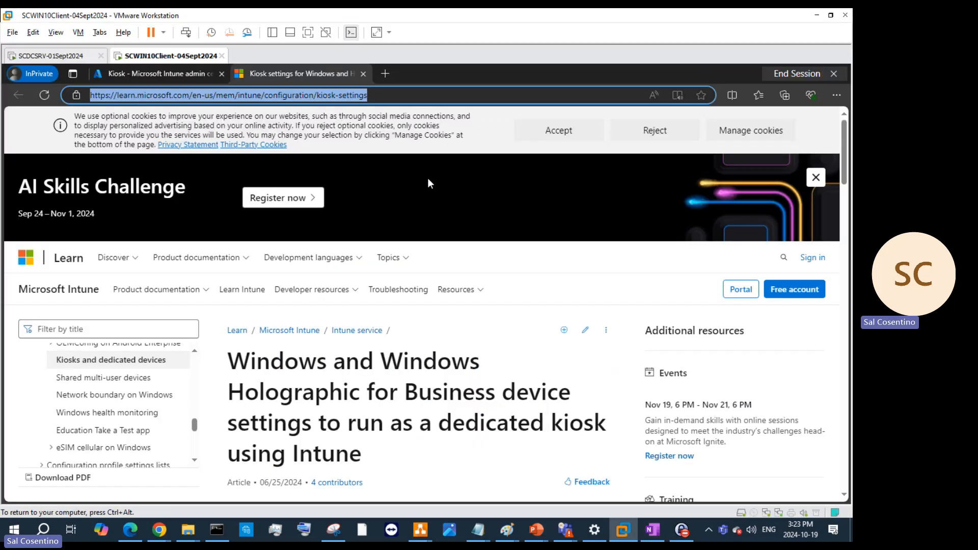
pyautogui.rightClick(334, 92)
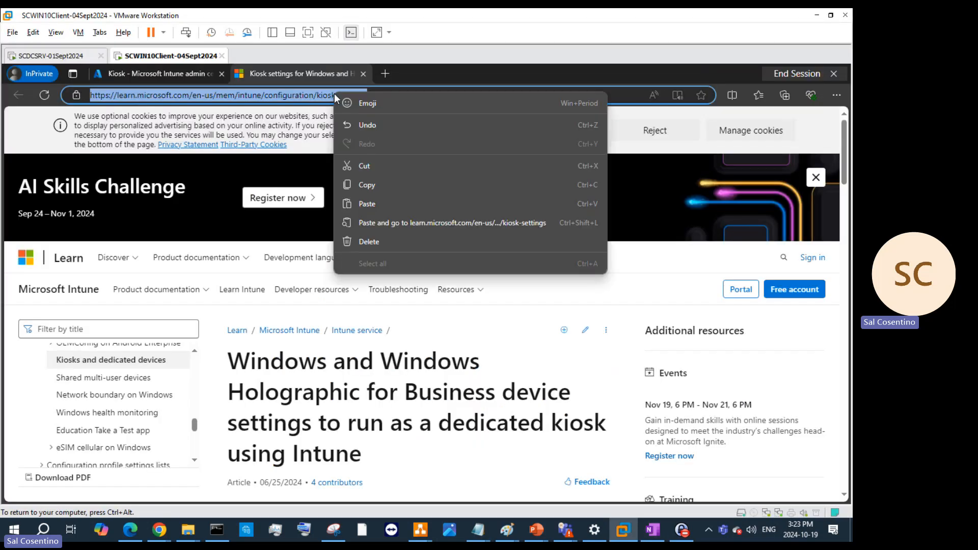
pyautogui.click(368, 191)
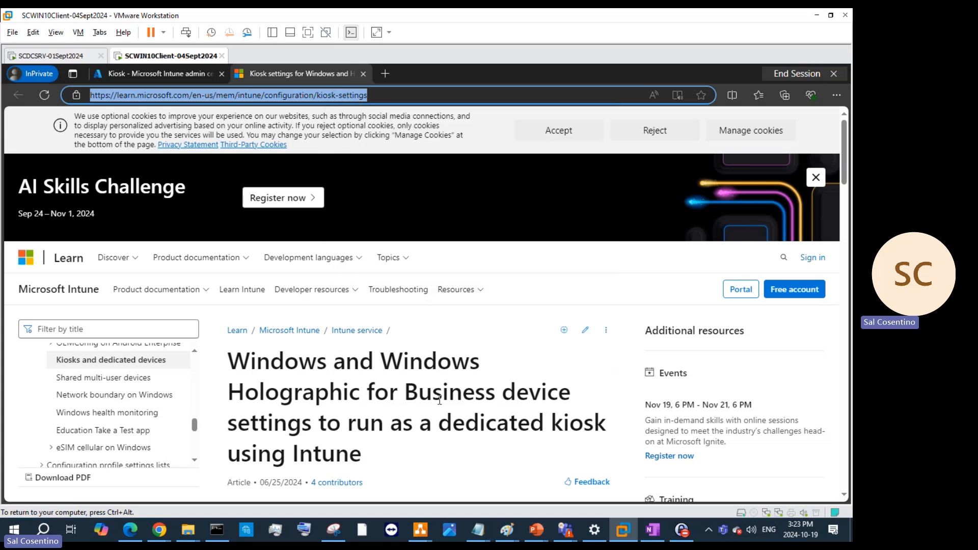
# Read the article's supported platforms and kiosk profile guidance, and review the linked Custom OMA-URI settings article
pyautogui.scroll(-3, 441, 398)
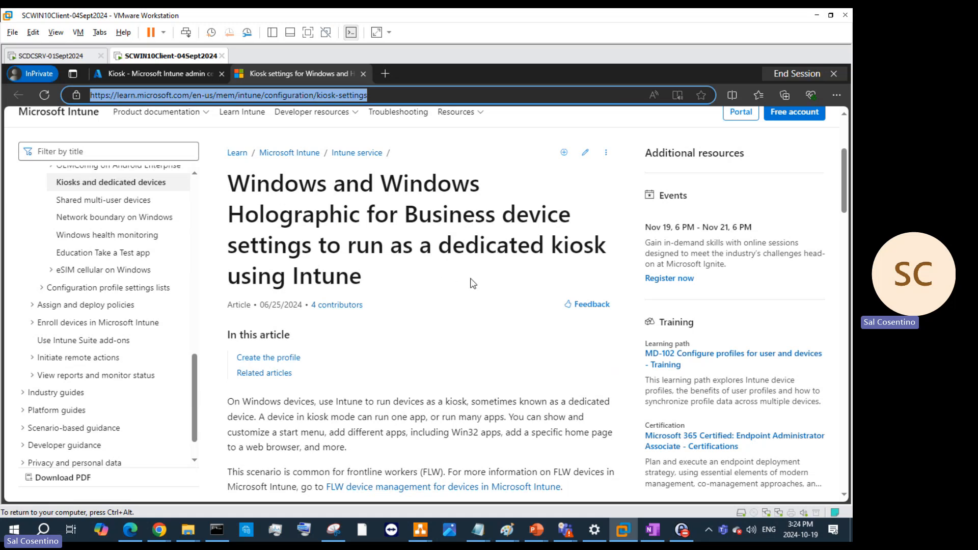
pyautogui.scroll(-3, 451, 302)
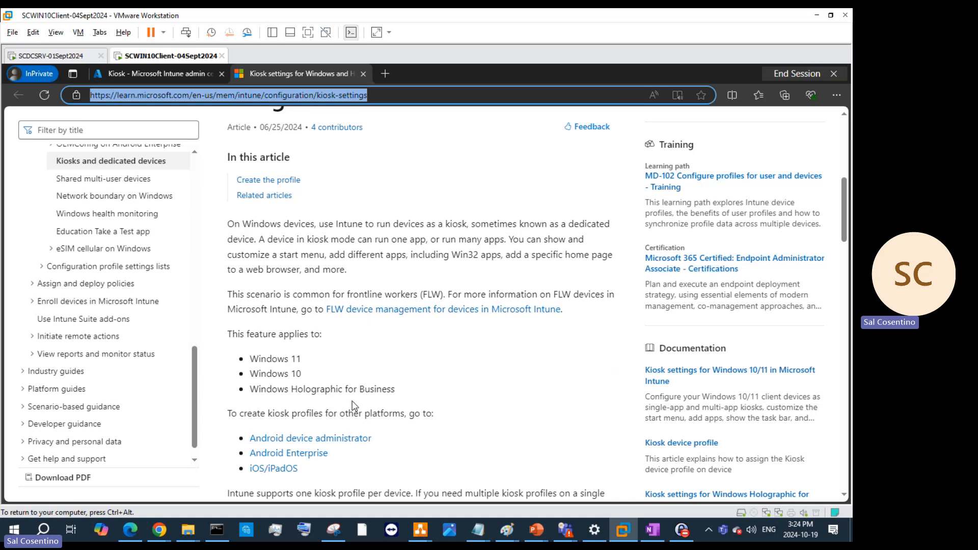
pyautogui.scroll(-1, 387, 375)
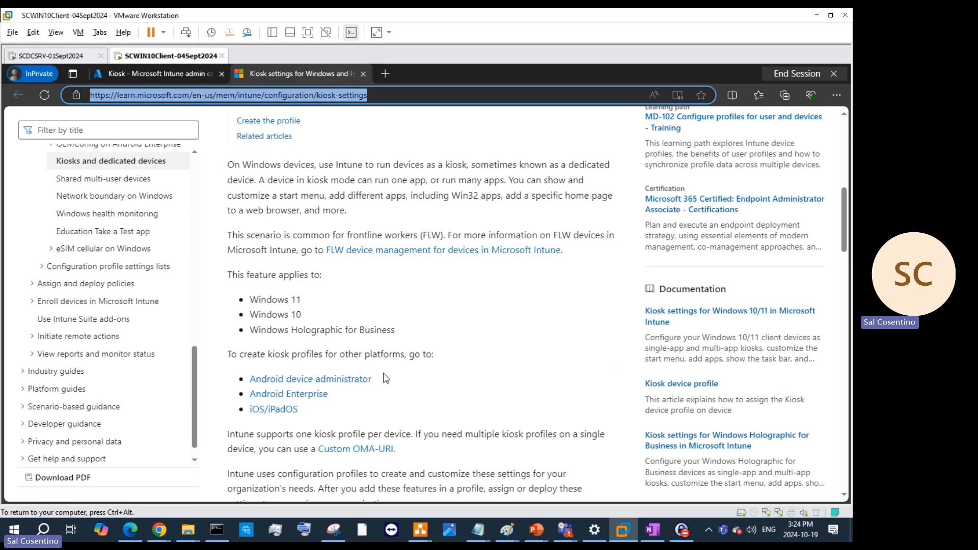
pyautogui.scroll(-5, 385, 378)
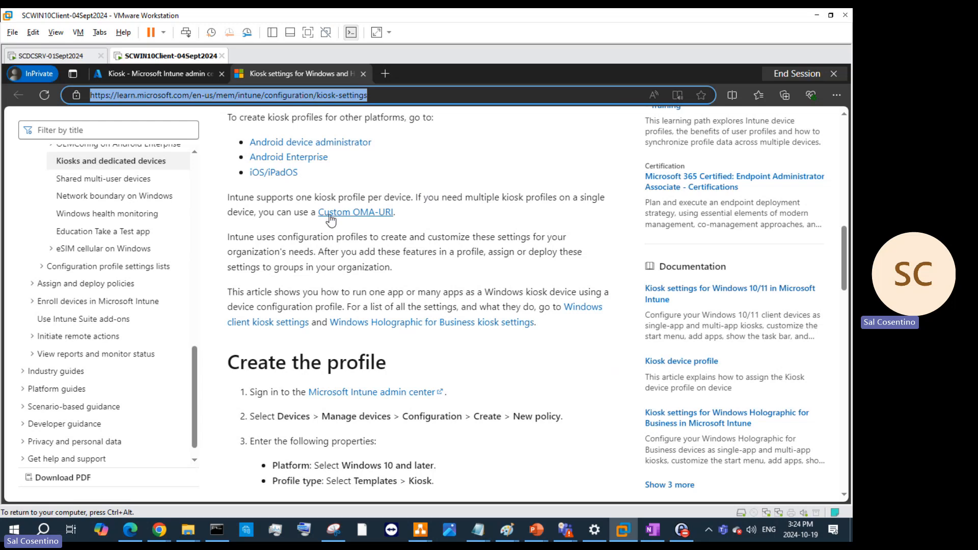
pyautogui.click(360, 214)
pyautogui.scroll(-10, 491, 321)
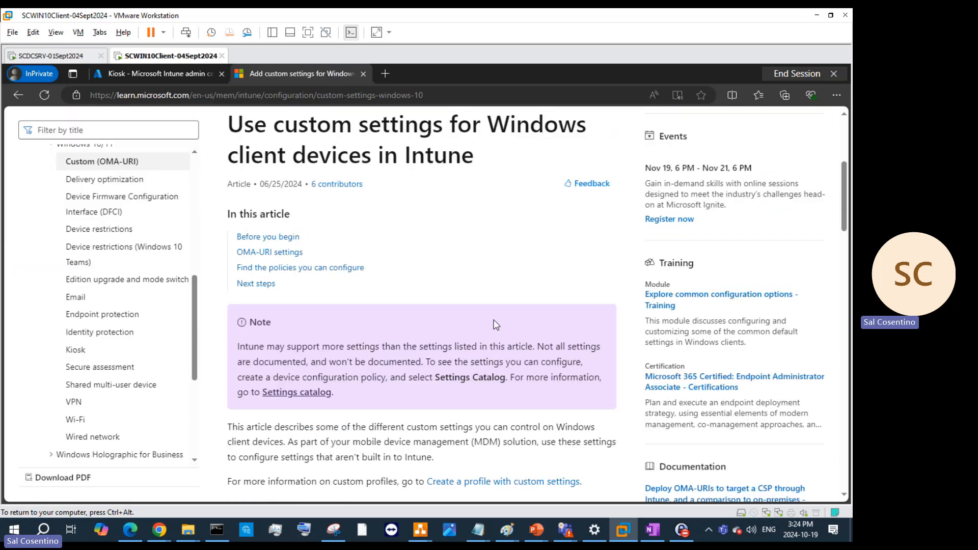
pyautogui.scroll(-5, 491, 326)
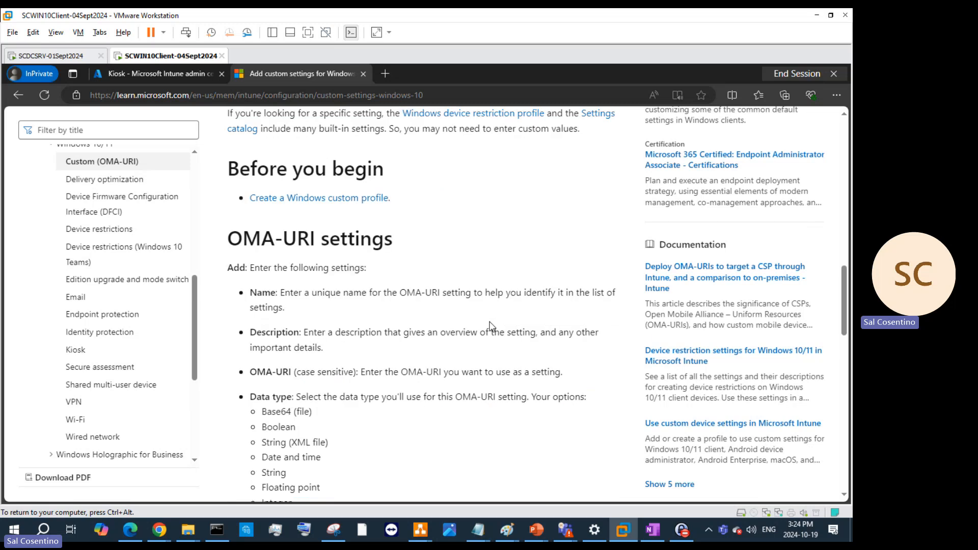
pyautogui.scroll(-6, 491, 326)
pyautogui.scroll(6, 489, 327)
pyautogui.scroll(10, 489, 327)
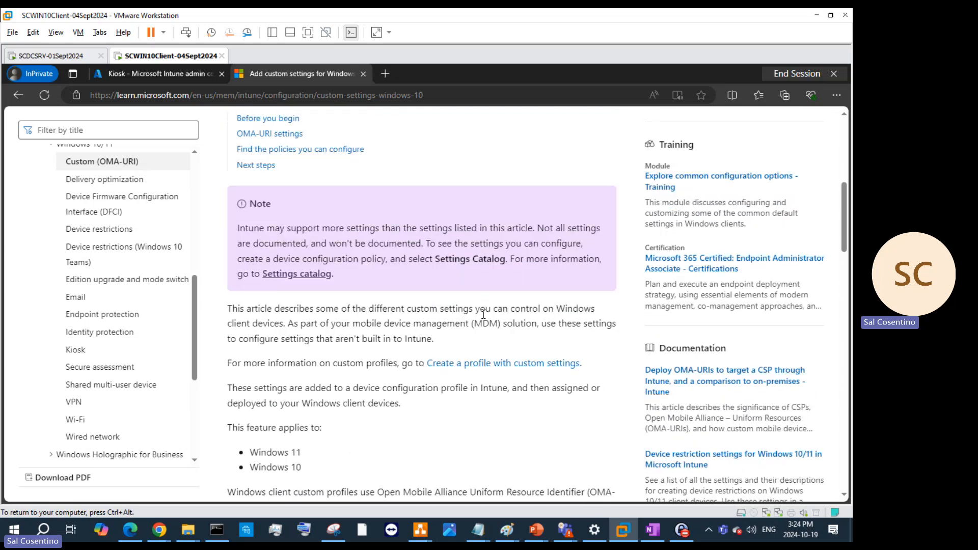
# Return to the Intune kiosk settings article and read its profile creation steps, from the kiosk mode options through the related articles
pyautogui.click(197, 77)
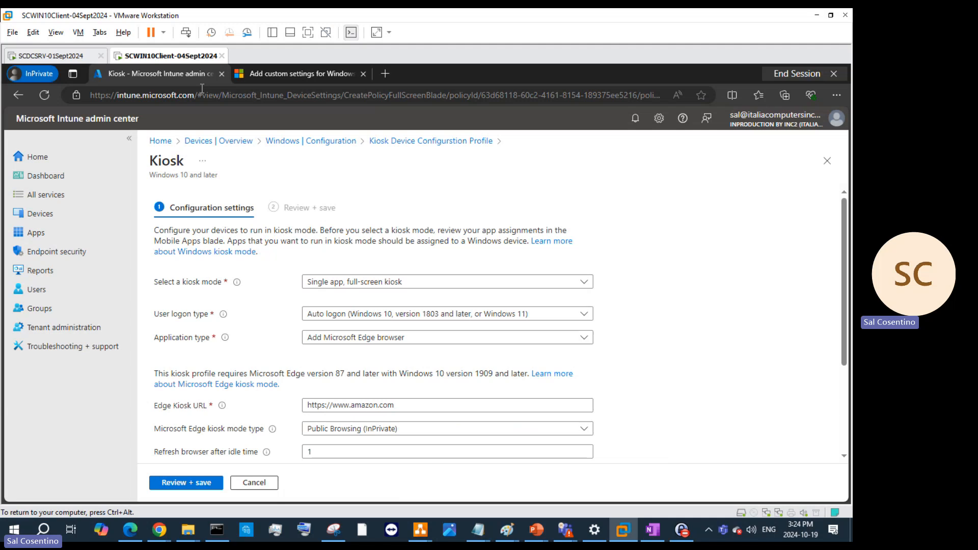
pyautogui.click(258, 67)
pyautogui.click(18, 94)
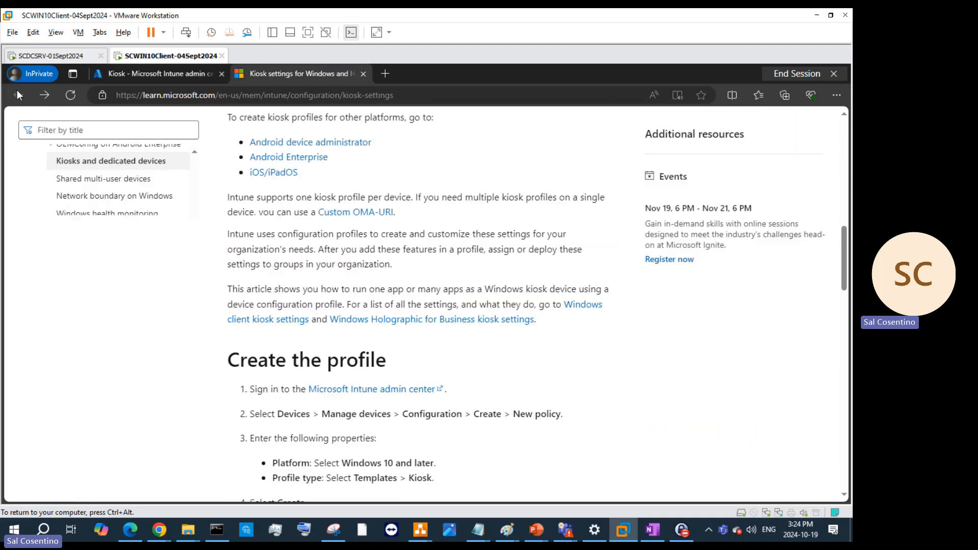
pyautogui.scroll(-5, 484, 306)
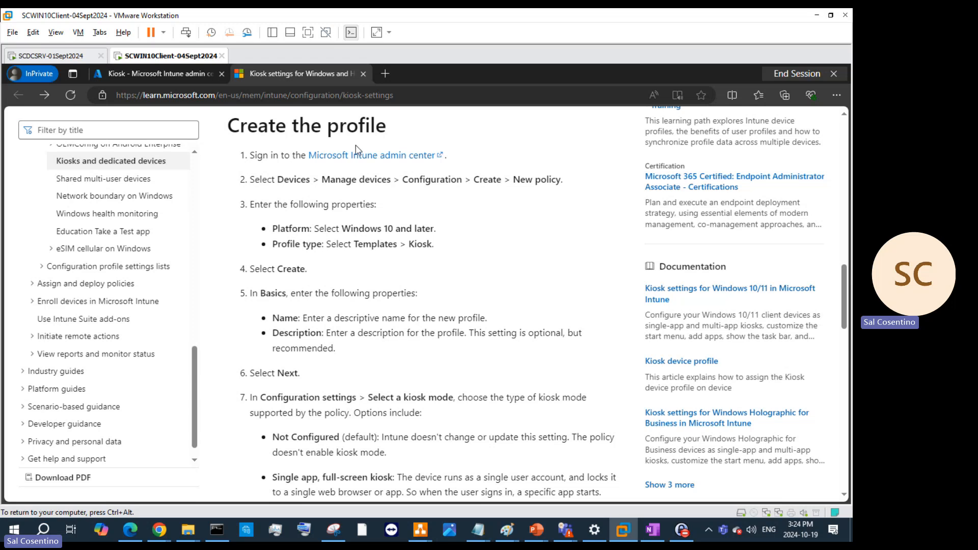
pyautogui.scroll(-10, 438, 209)
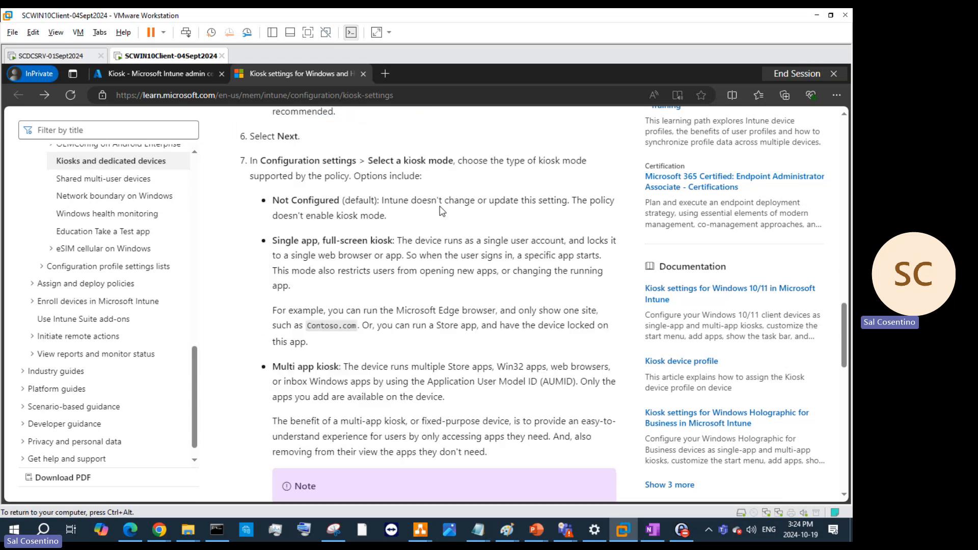
pyautogui.scroll(-6, 442, 211)
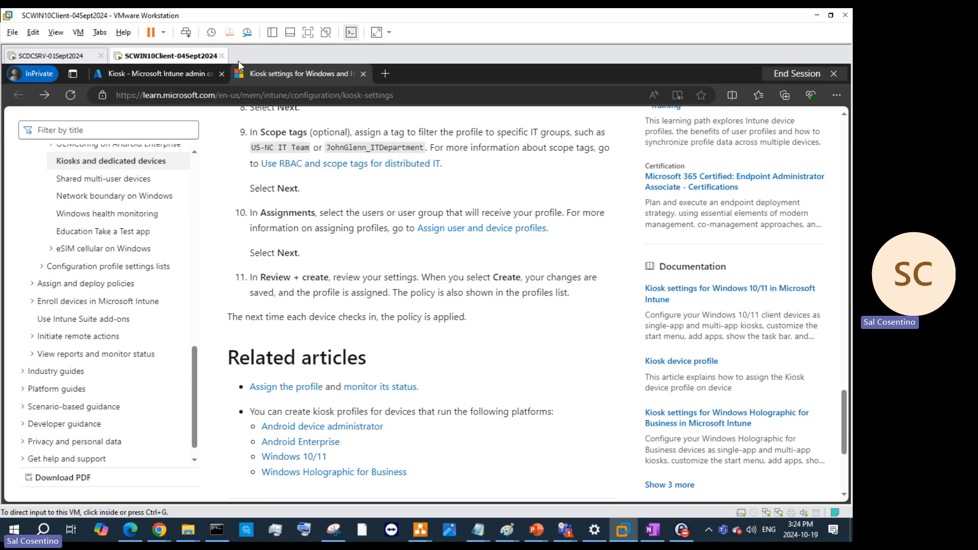
# Review the kiosk mode options and their help text in the Intune Kiosk profile, keeping Single app, full-screen kiosk selected
pyautogui.click(188, 78)
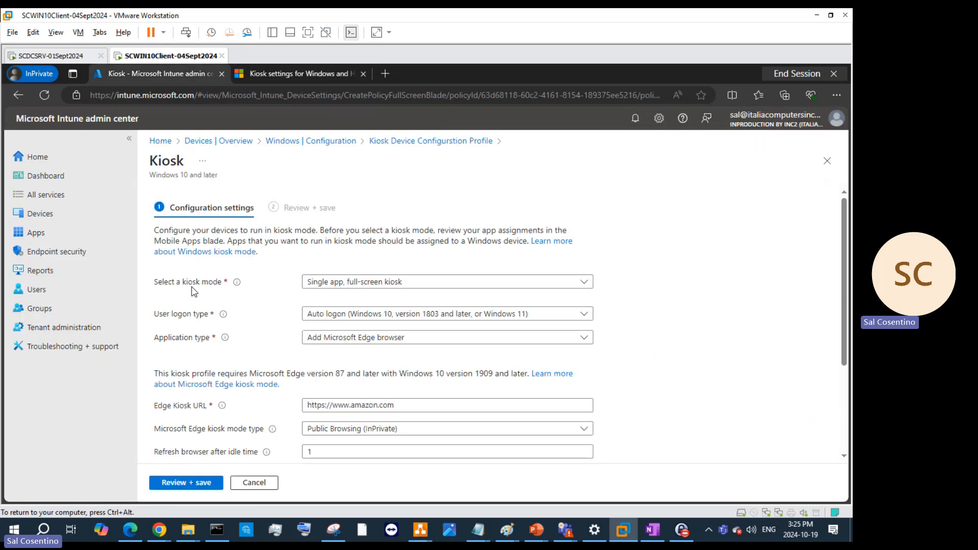
pyautogui.moveTo(239, 288)
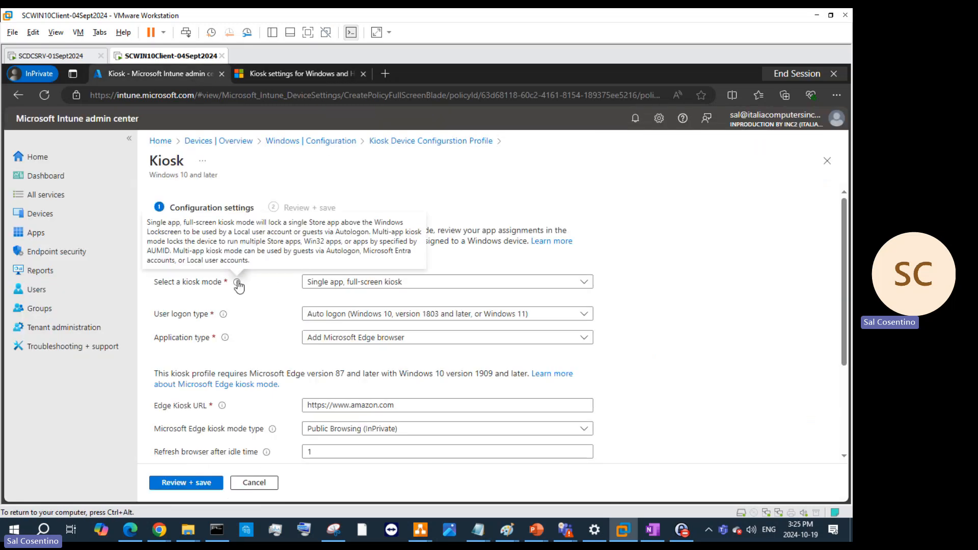
pyautogui.click(324, 282)
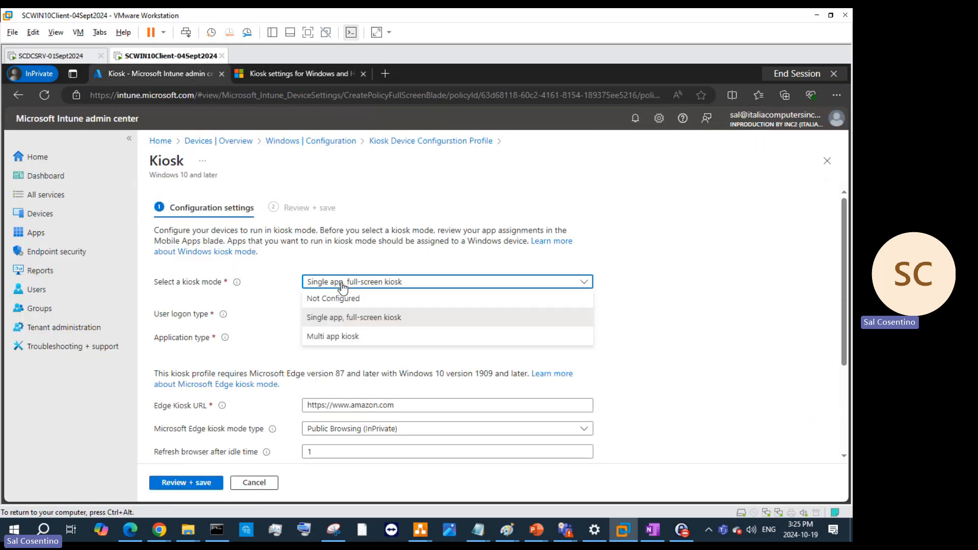
pyautogui.click(345, 324)
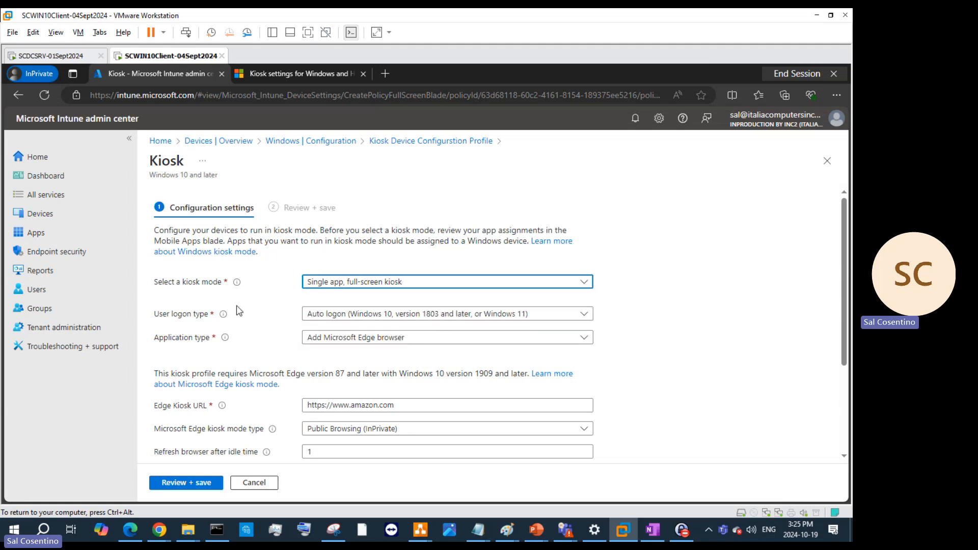
pyautogui.moveTo(241, 288)
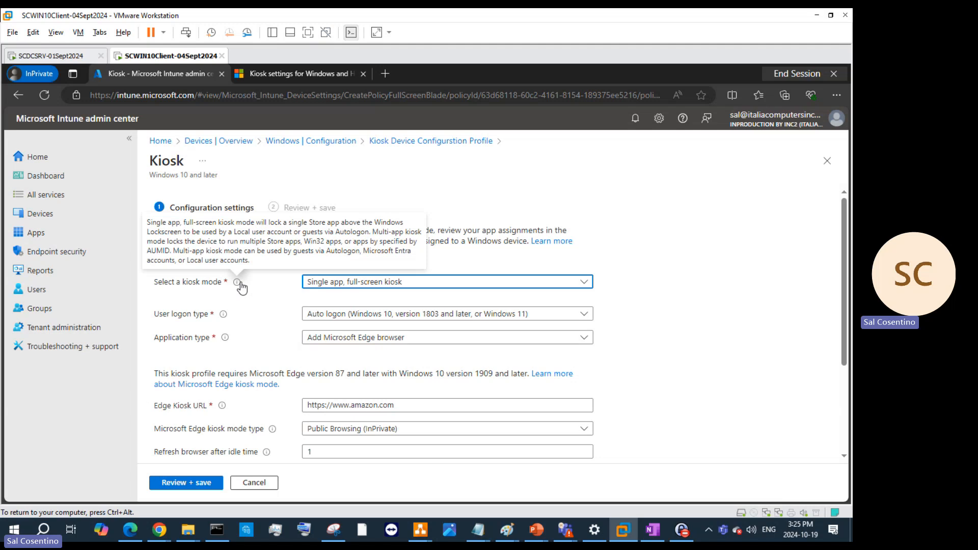
# Switch to the OneNote Kiosks page and add a blank line below "How can we set up a Kiosk Mode in Windows 11 (24H2) machine?"
pyautogui.moveTo(662, 535)
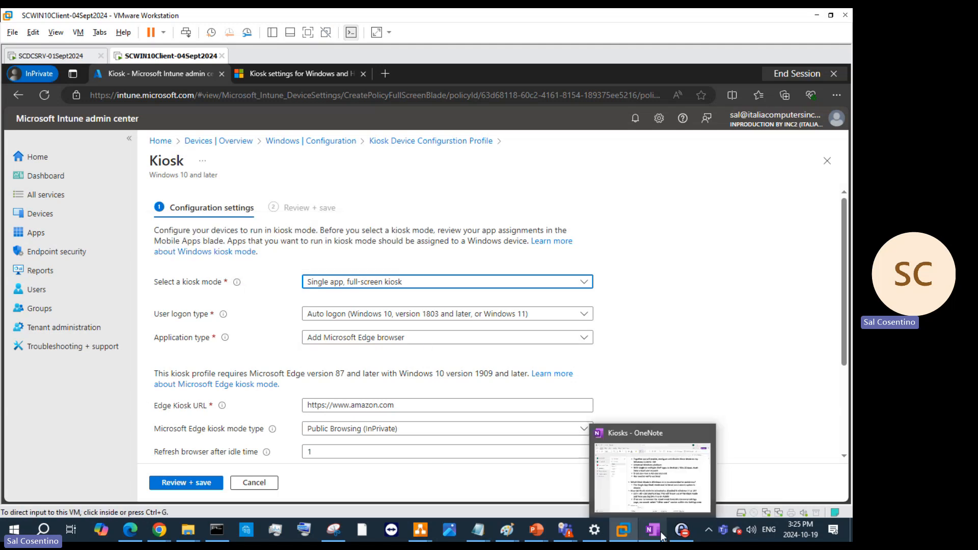
pyautogui.click(656, 502)
pyautogui.scroll(5, 525, 263)
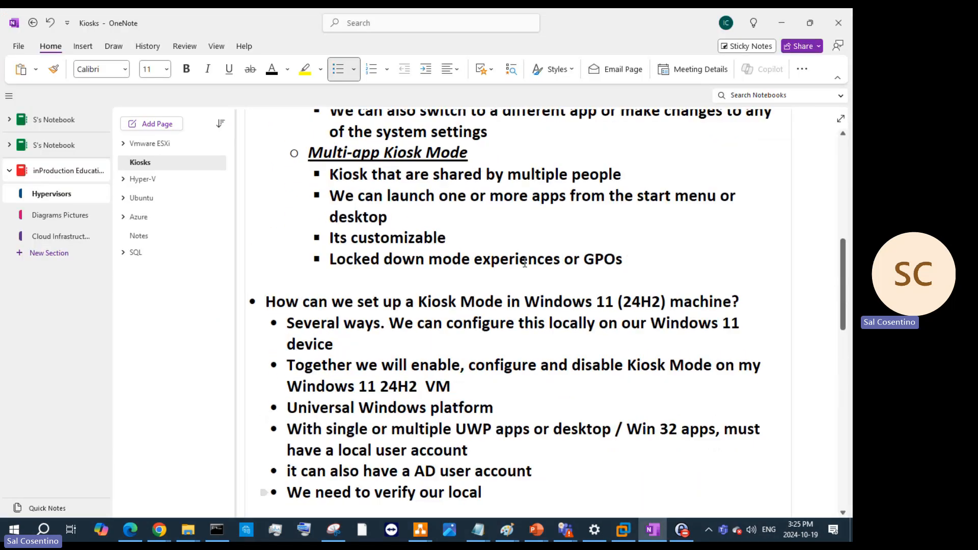
pyautogui.scroll(8, 525, 263)
pyautogui.scroll(-15, 525, 262)
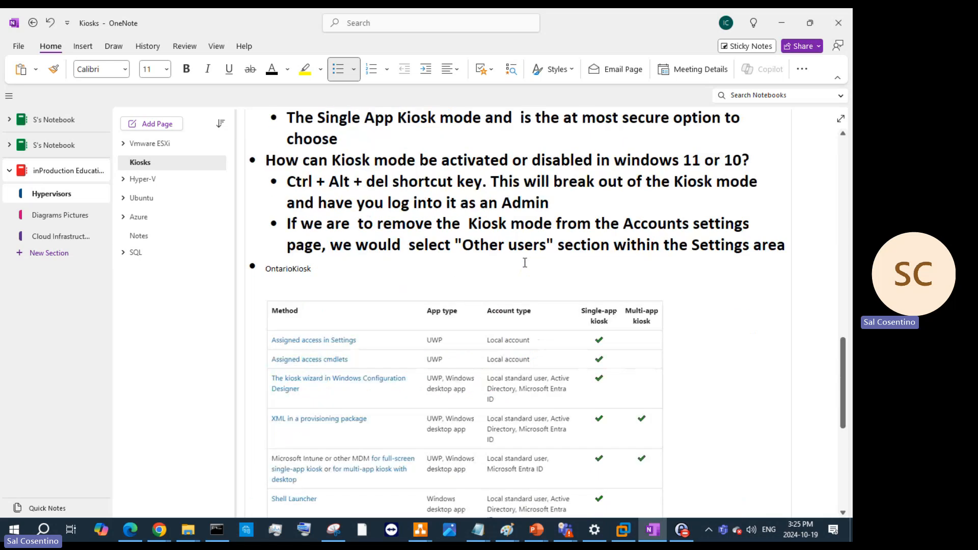
pyautogui.scroll(5, 525, 262)
pyautogui.scroll(-6, 525, 263)
pyautogui.scroll(1, 525, 262)
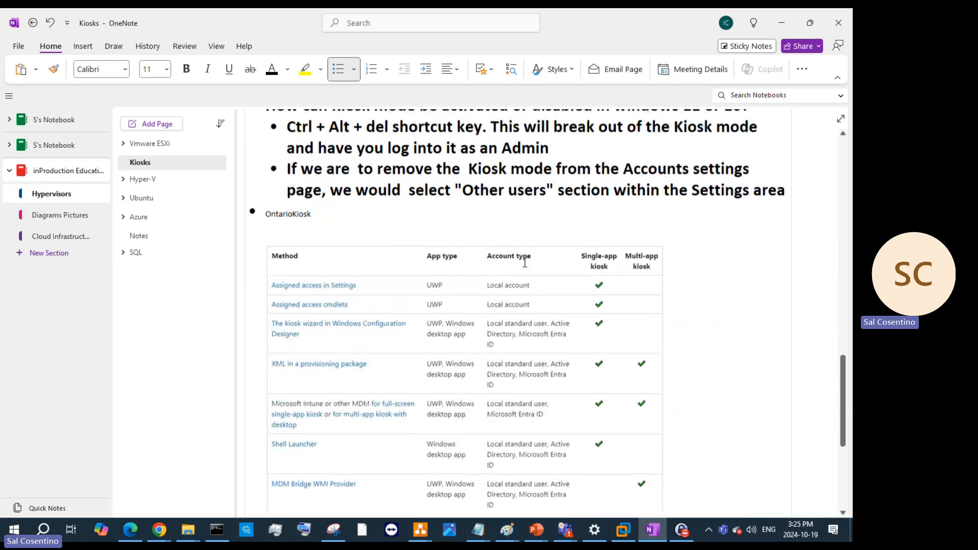
pyautogui.scroll(-1, 525, 262)
pyautogui.scroll(10, 601, 143)
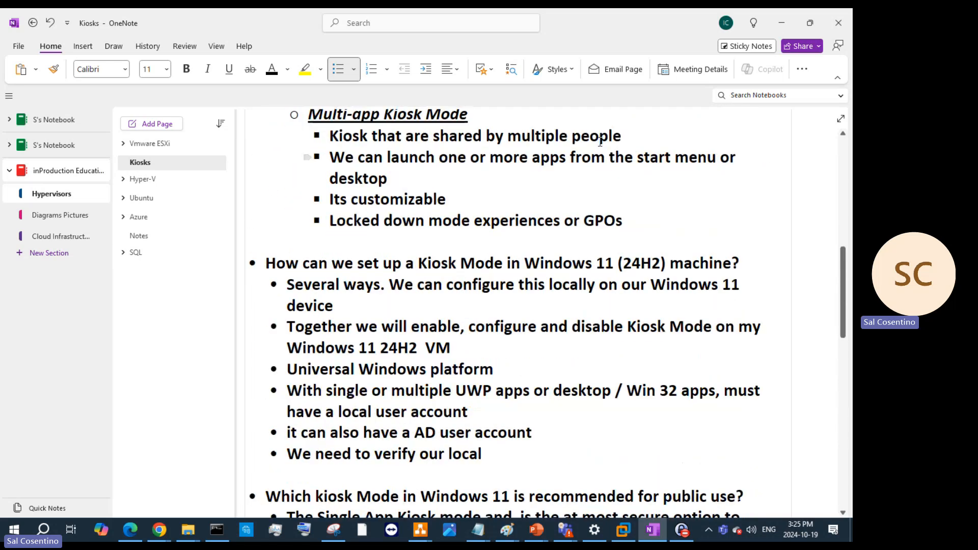
pyautogui.click(754, 261)
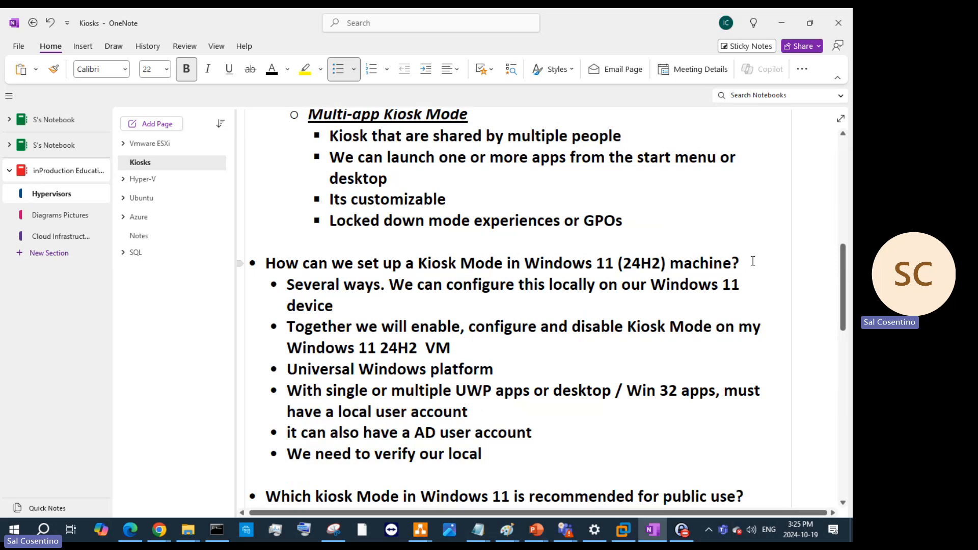
pyautogui.press('Return')
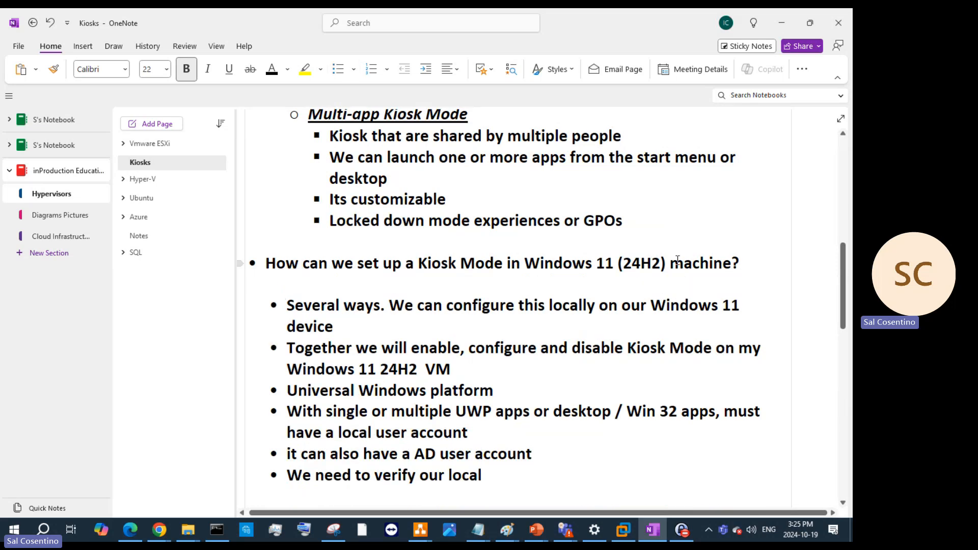
# Add an unbulleted blank line below the heading "What is a kiosk in a Windows 11 (24H2) build environment?"
pyautogui.scroll(8, 678, 261)
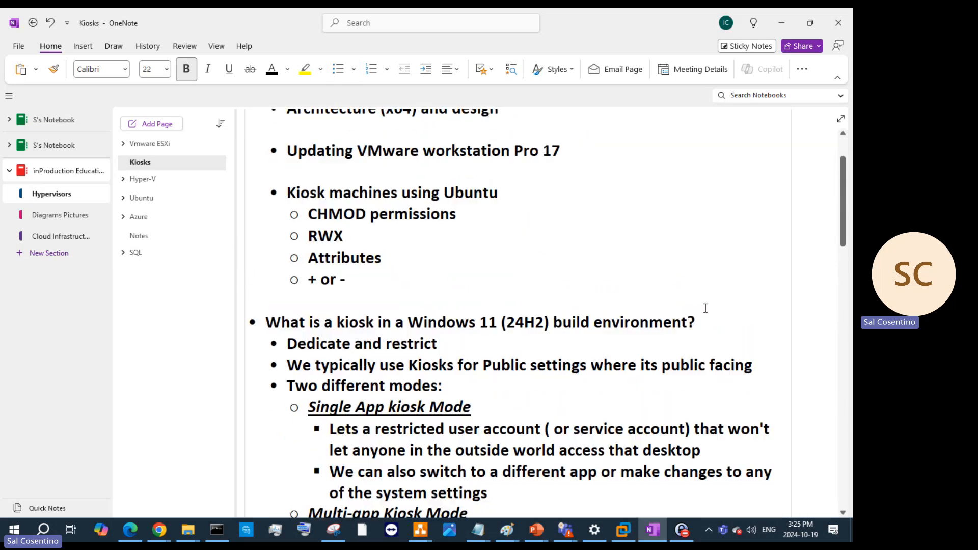
pyautogui.tripleClick(706, 317)
pyautogui.click(707, 322)
pyautogui.press('Return')
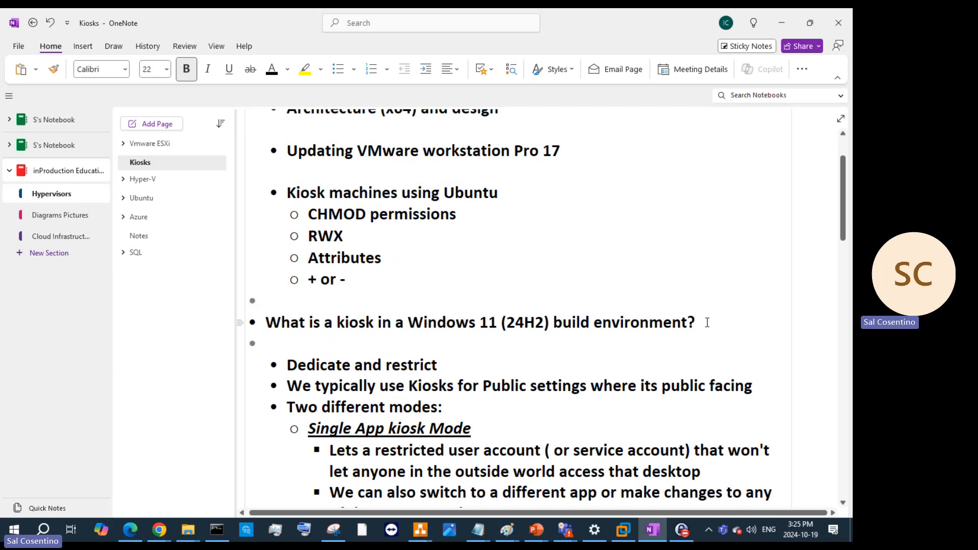
pyautogui.press('BackSpace')
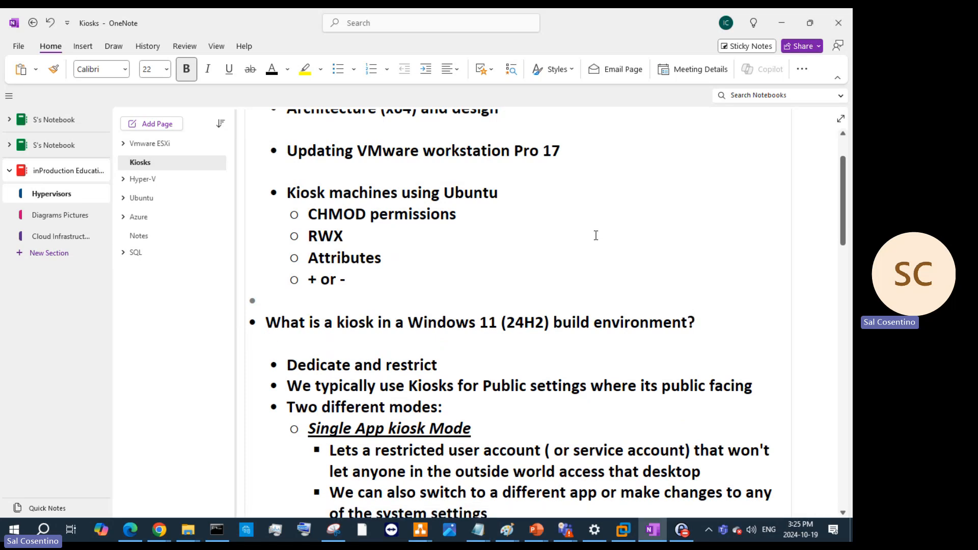
# Delete the stray OntarioKiosk text and its bullet above the kiosk methods table
pyautogui.scroll(-15, 596, 236)
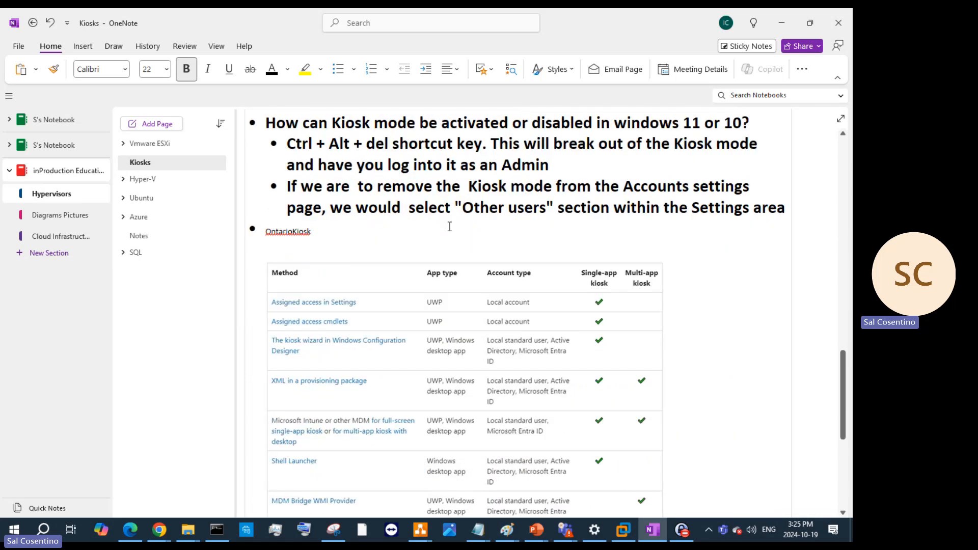
pyautogui.moveTo(312, 232); pyautogui.dragTo(267, 236)
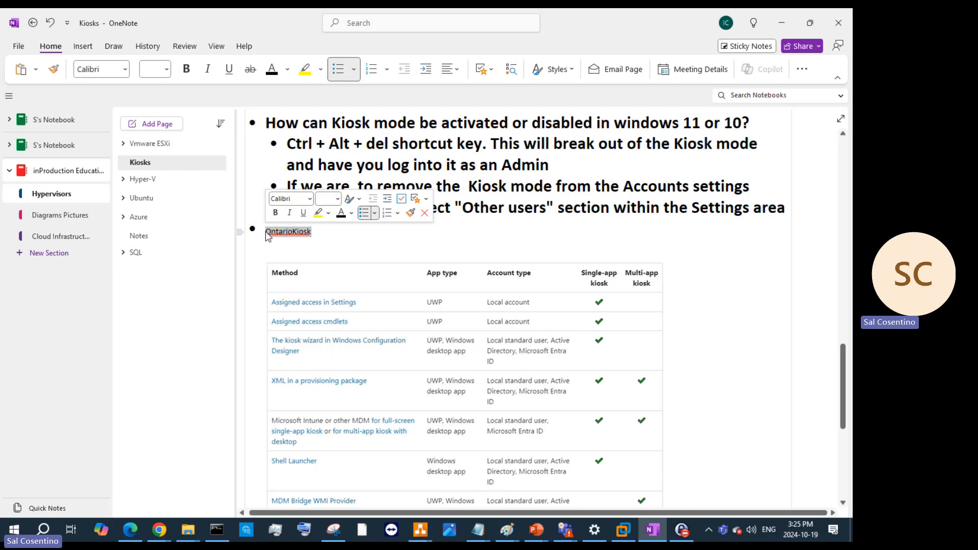
pyautogui.press('BackSpace')
pyautogui.press('BackSpace')
# Add ", kiosk app - Microsoft edge (in privatebrowser" after OntarioKiosk, before the closing parenthesis of the Kiosk User note below the table
pyautogui.scroll(-5, 458, 271)
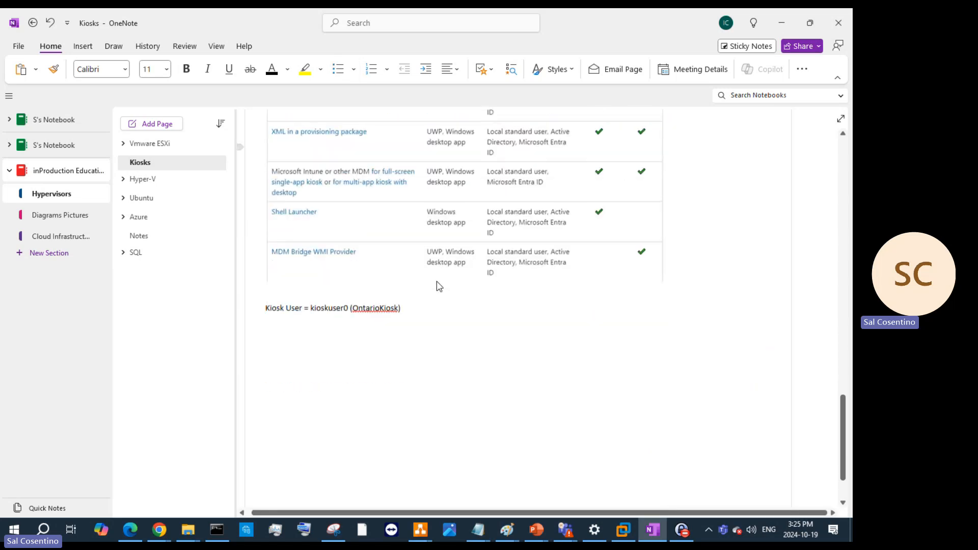
pyautogui.scroll(8, 426, 304)
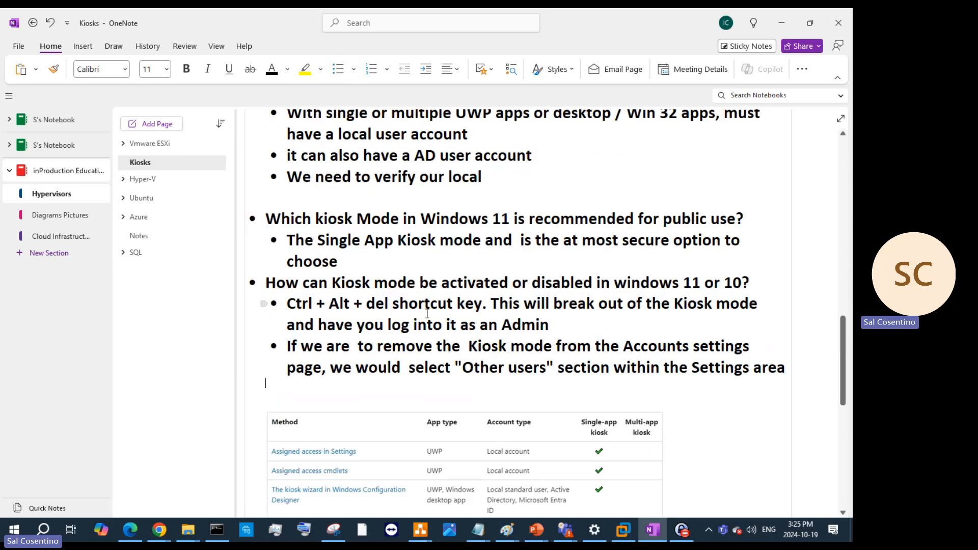
pyautogui.scroll(-5, 378, 387)
pyautogui.click(436, 456)
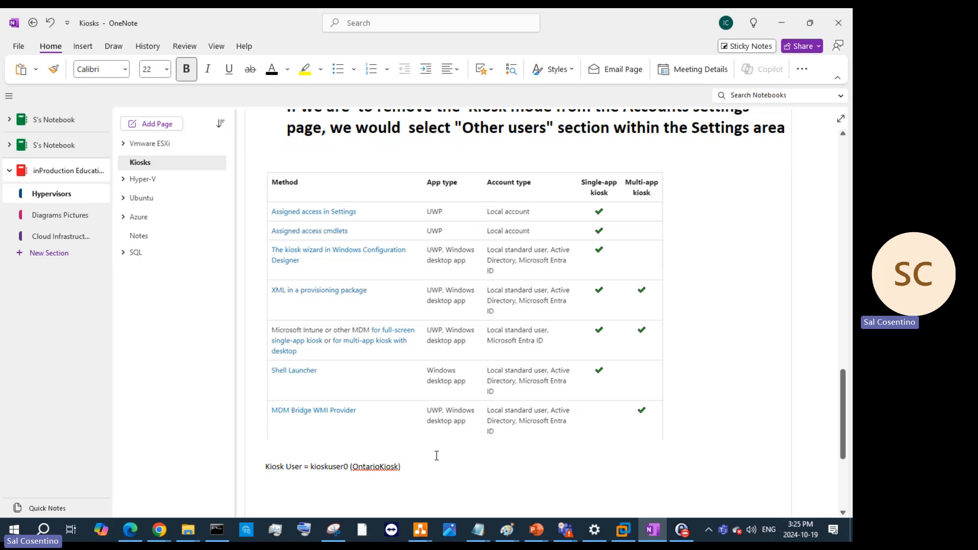
pyautogui.click(404, 465)
pyautogui.write(', kiosk aop')
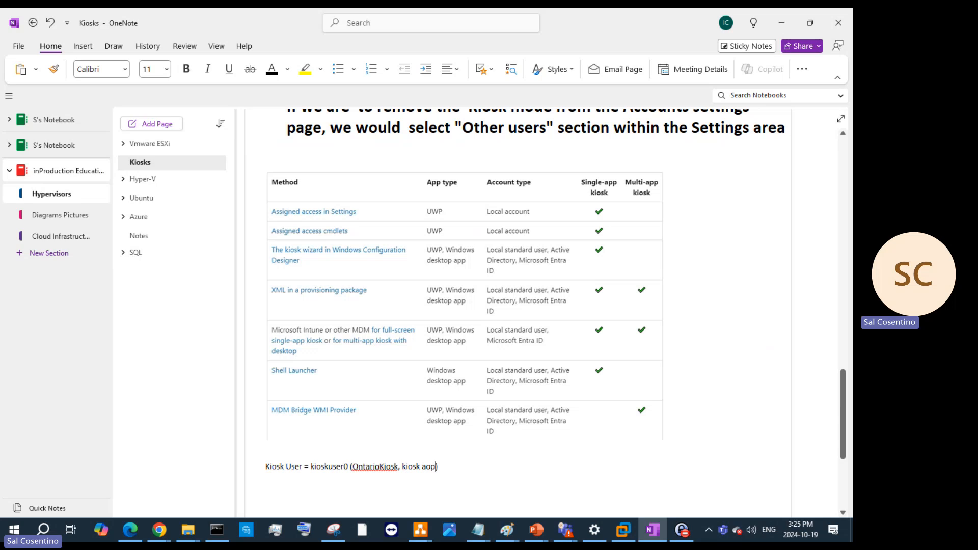
pyautogui.press('BackSpace')
pyautogui.press('BackSpace')
pyautogui.write('po')
pyautogui.write('p')
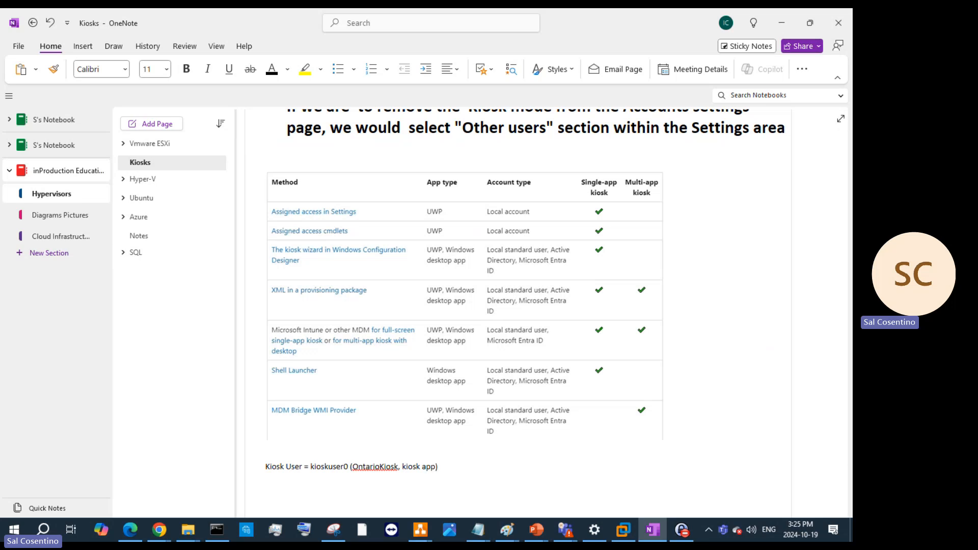
pyautogui.write(' - Microsoft edge (in proiv')
pyautogui.press('BackSpace')
pyautogui.press('BackSpace')
pyautogui.press('BackSpace')
pyautogui.write('ivatebrowser')
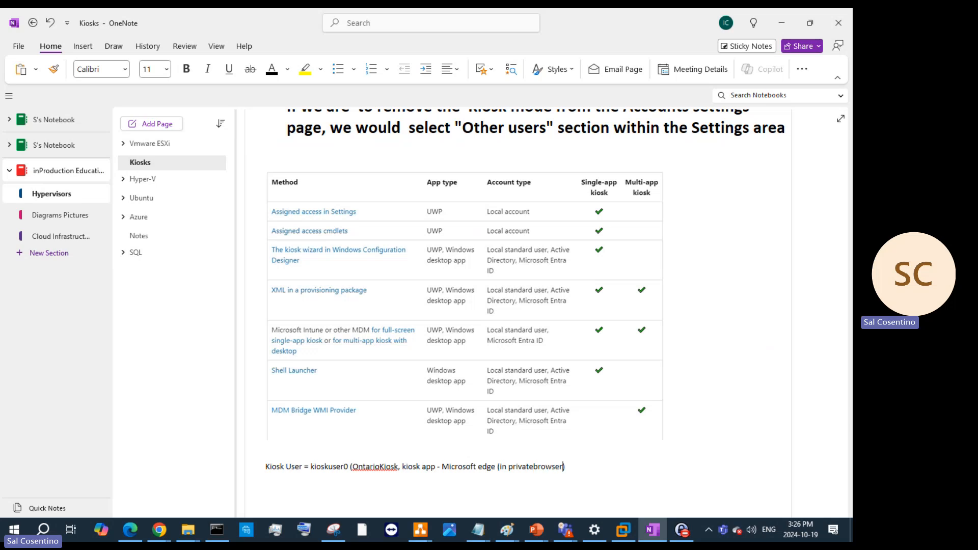
# Return to the virtual machine and review the user logon and application type options, keeping Auto logon and Add Microsoft Edge browser
pyautogui.click(782, 24)
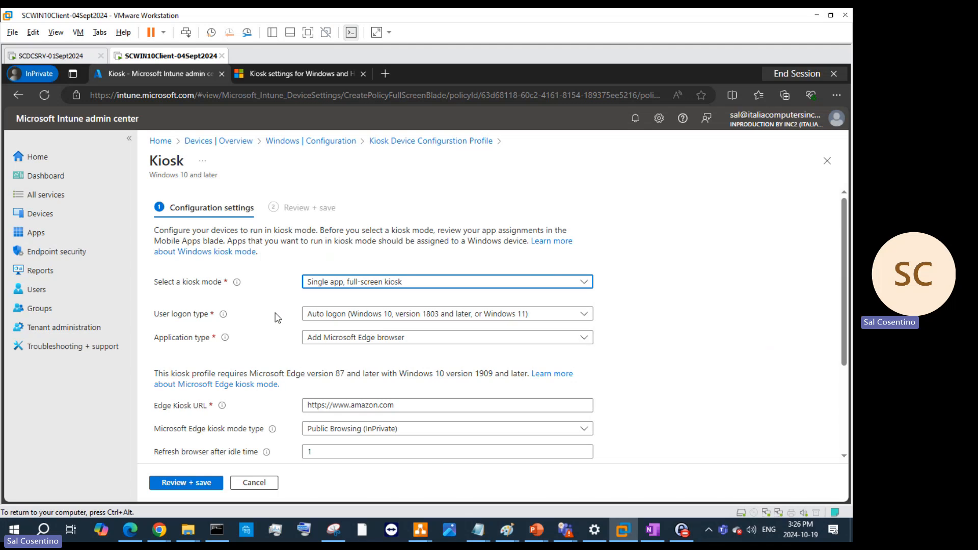
pyautogui.click(348, 314)
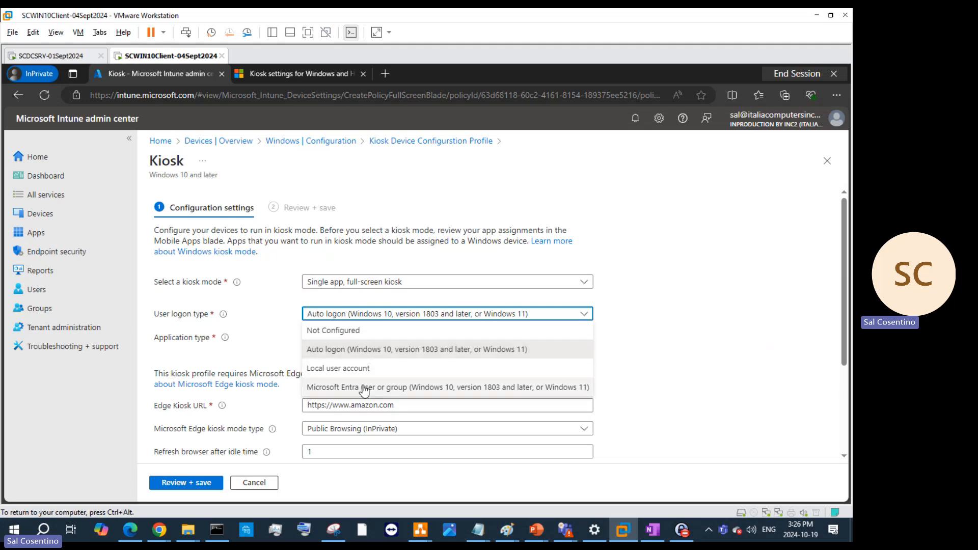
pyautogui.click(376, 350)
pyautogui.click(383, 341)
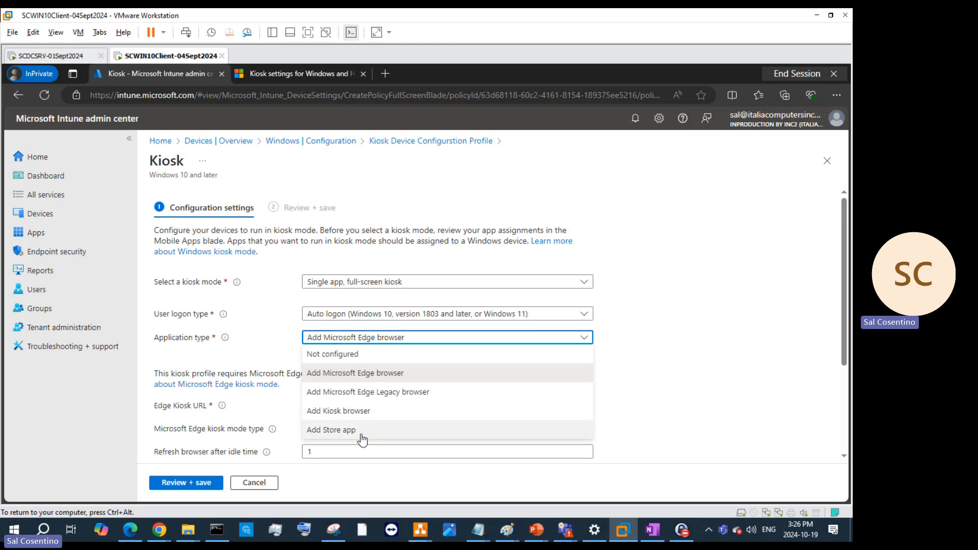
pyautogui.click(383, 383)
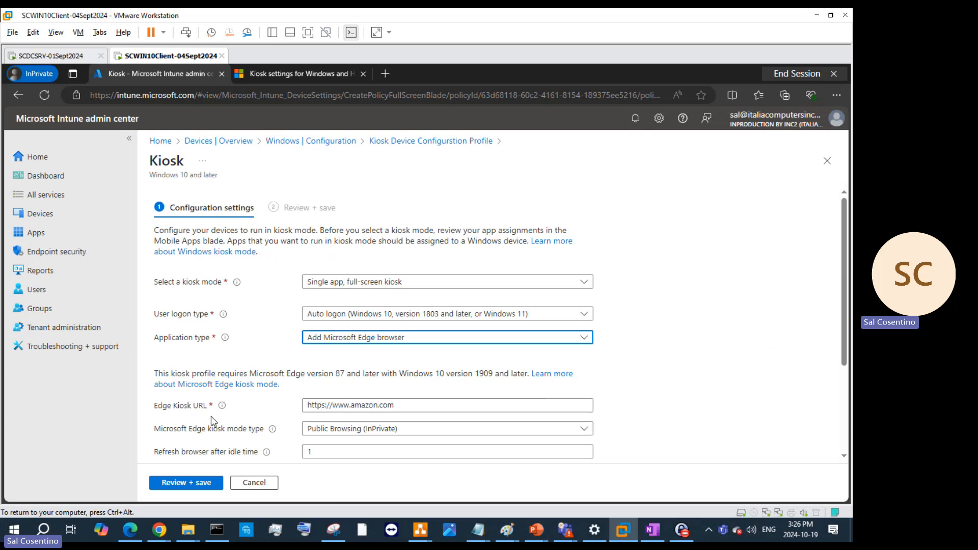
# Review the Microsoft Edge kiosk mode types, keeping Public Browsing (InPrivate), and look at the refresh-after-idle-time setting
pyautogui.click(436, 431)
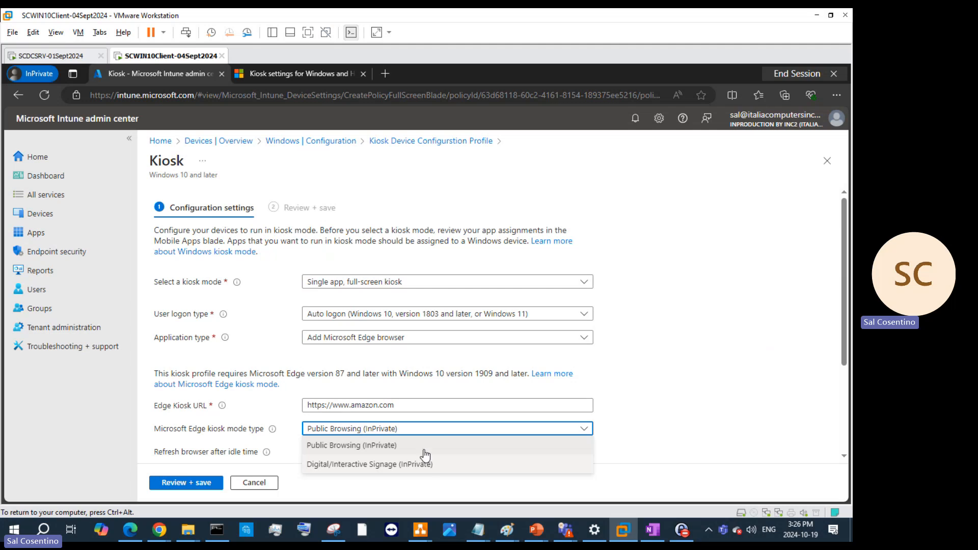
pyautogui.click(396, 446)
pyautogui.moveTo(268, 454)
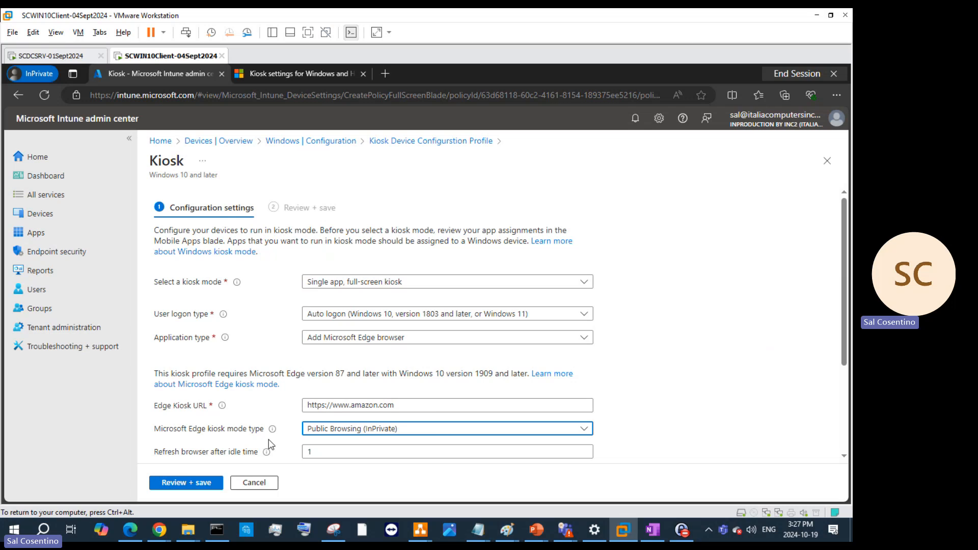
pyautogui.click(675, 376)
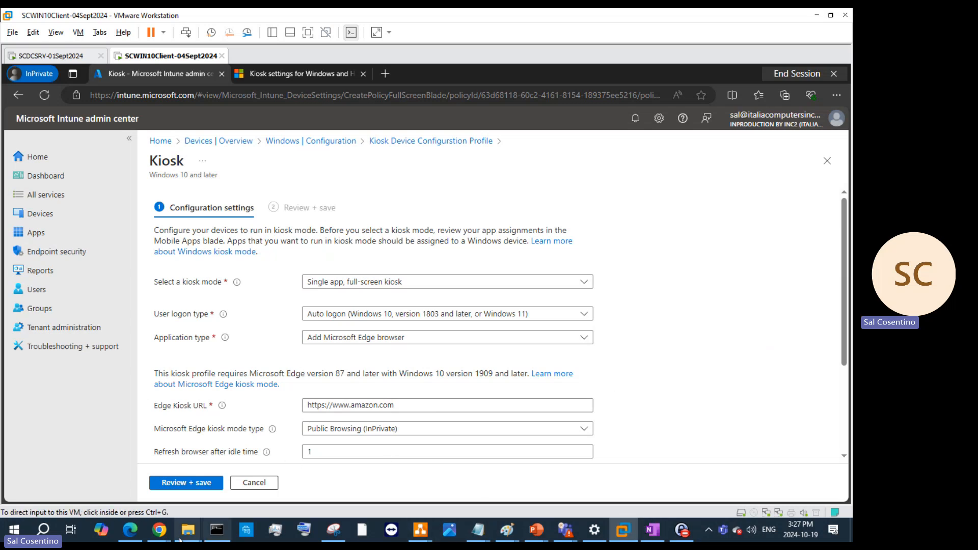
# Review the maintenance window options for app restarts by temporarily enabling Require, leaving the setting at Not configured
pyautogui.scroll(-1, 456, 441)
pyautogui.scroll(-1, 459, 447)
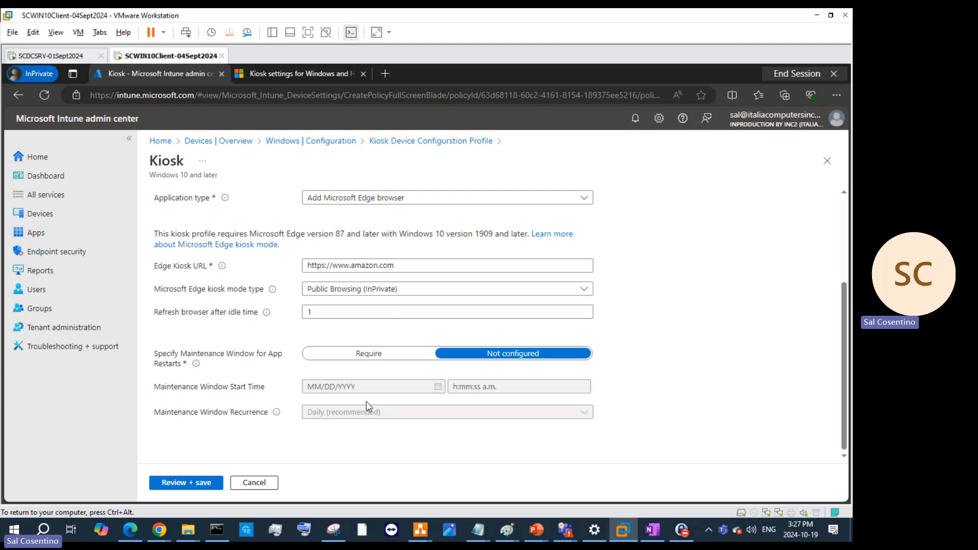
pyautogui.moveTo(187, 367)
pyautogui.click(391, 359)
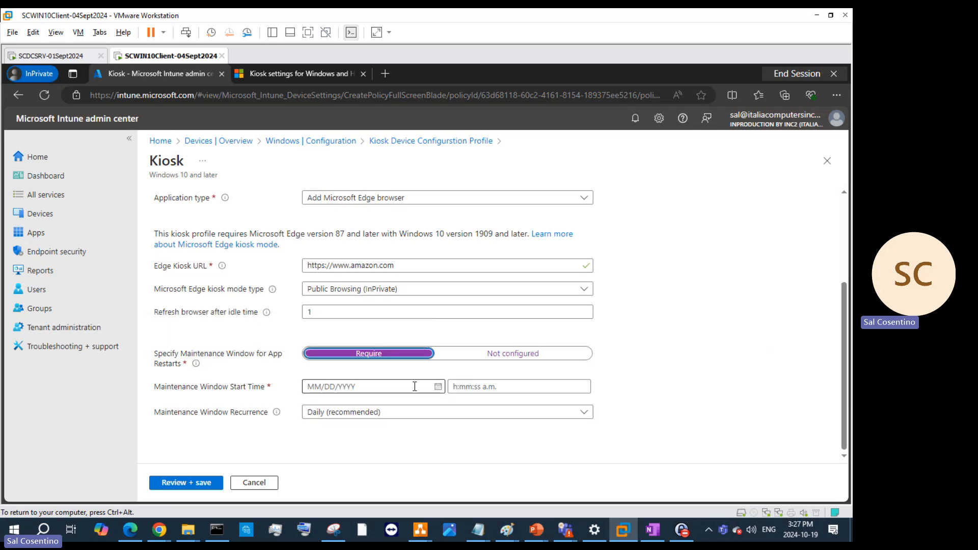
pyautogui.click(433, 419)
pyautogui.click(433, 418)
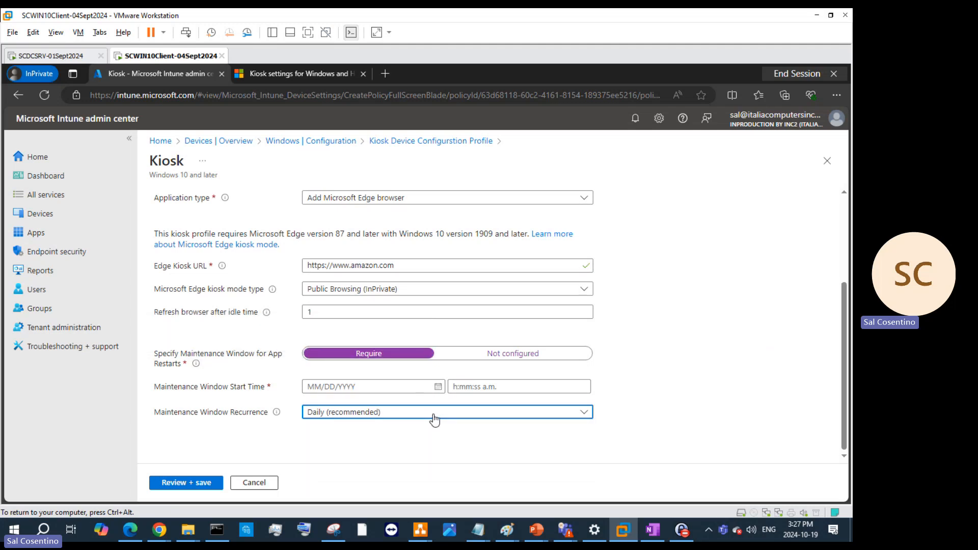
pyautogui.click(479, 360)
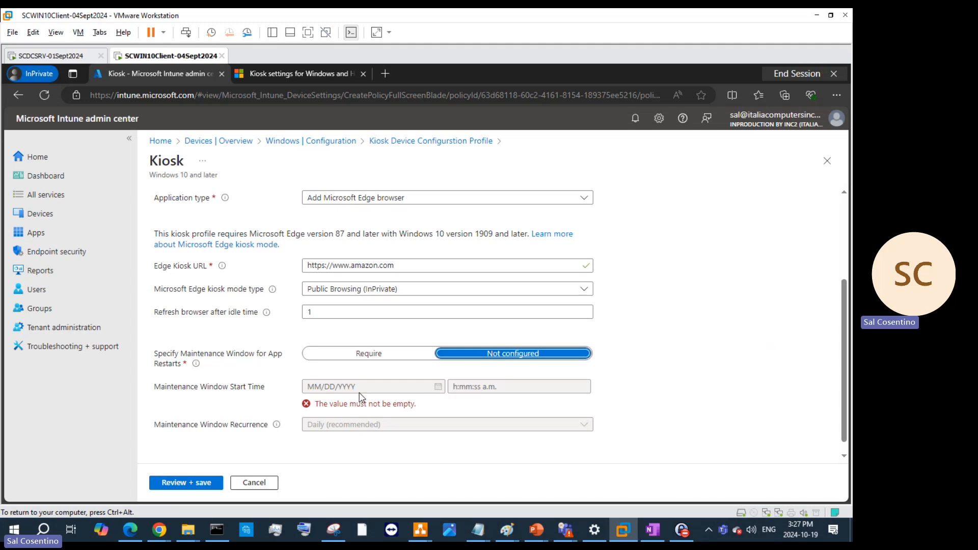
# Review the kiosk configuration summary and save the Kiosk Device Configurstion Profile
pyautogui.click(193, 484)
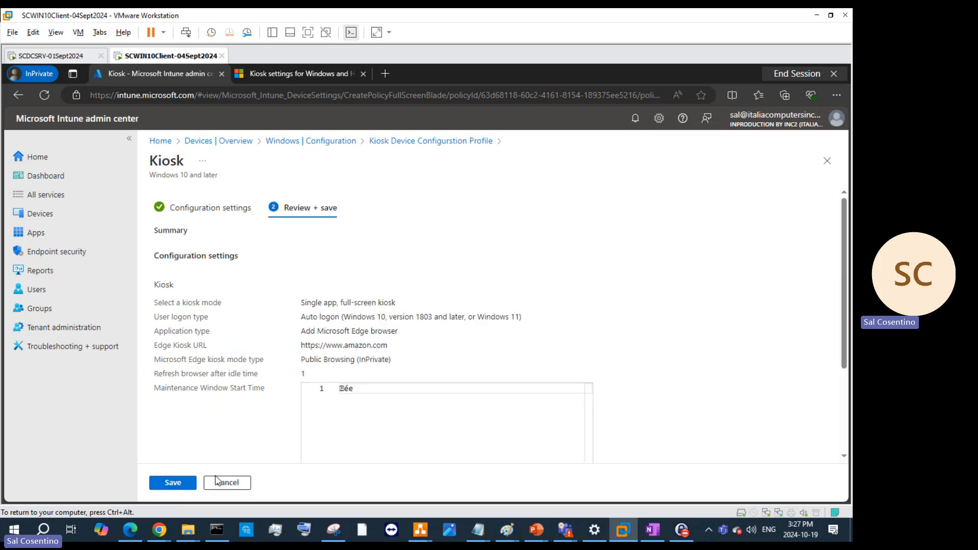
pyautogui.click(181, 484)
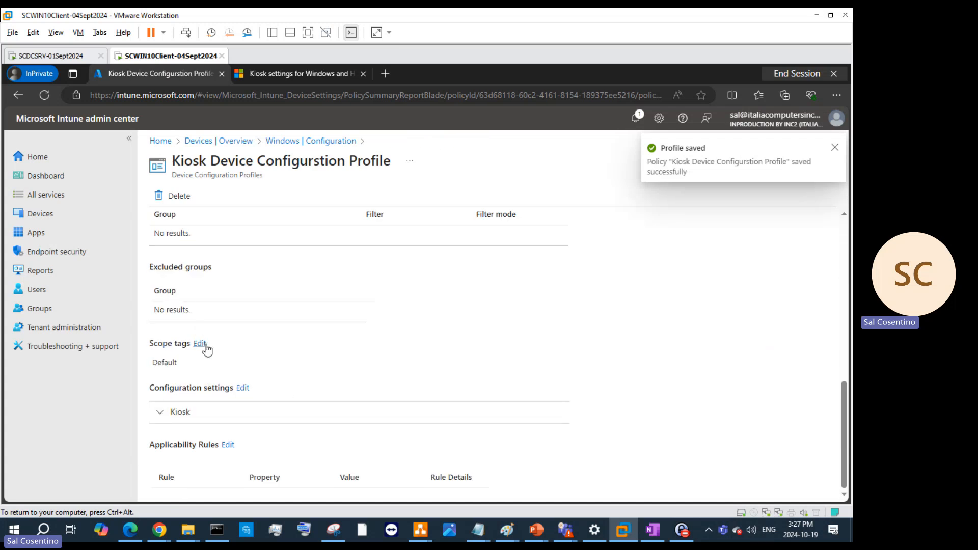
pyautogui.click(48, 270)
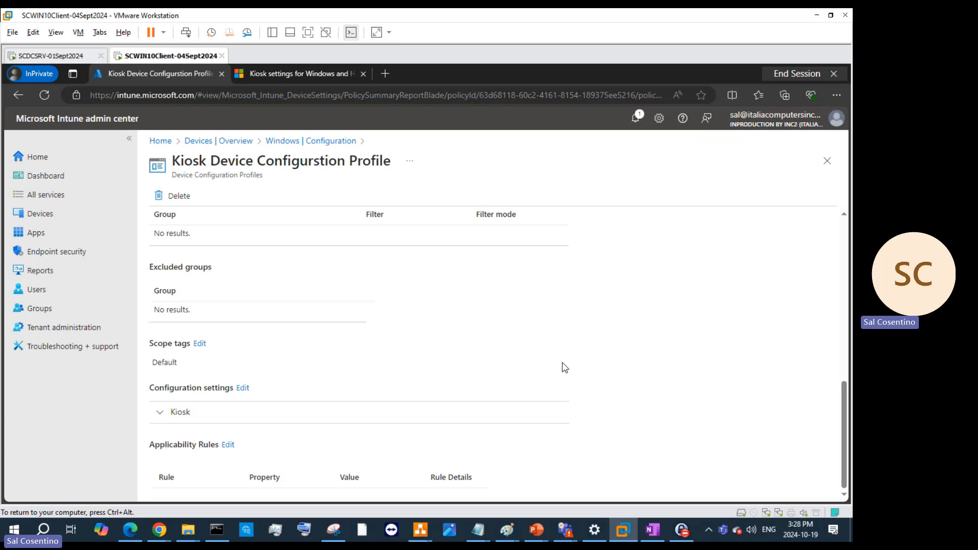
# Return to the Windows configuration policies, look through the list, and glance at the open kiosk settings documentation
pyautogui.click(284, 141)
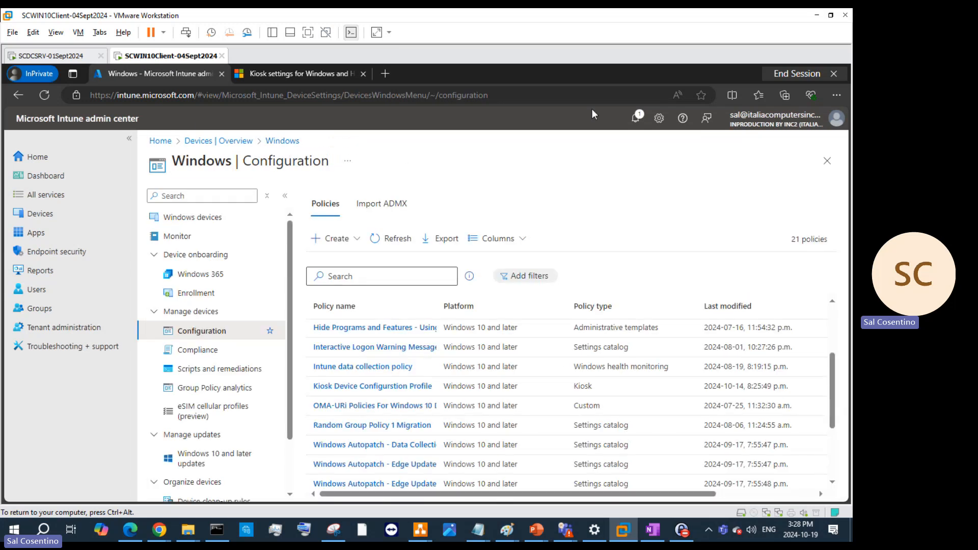
pyautogui.scroll(-3, 615, 304)
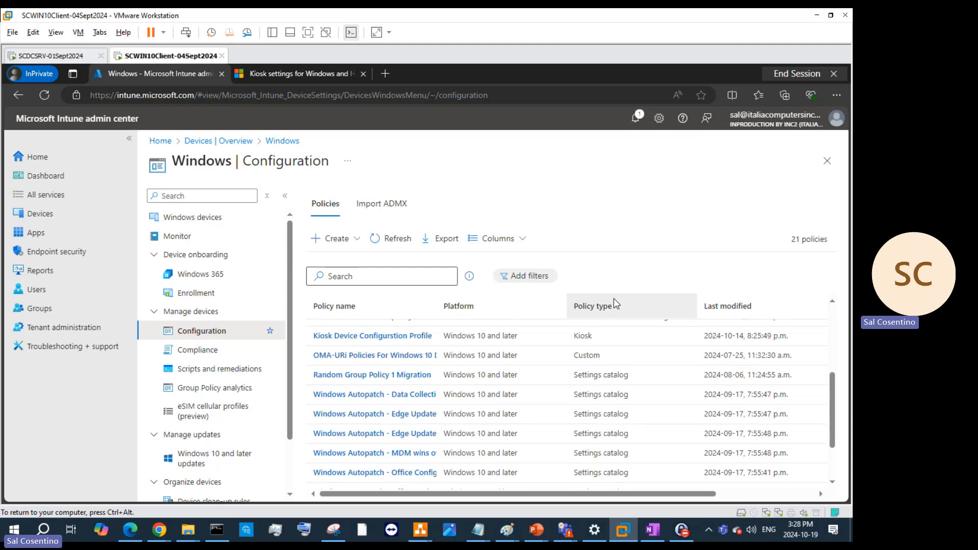
pyautogui.scroll(5, 620, 313)
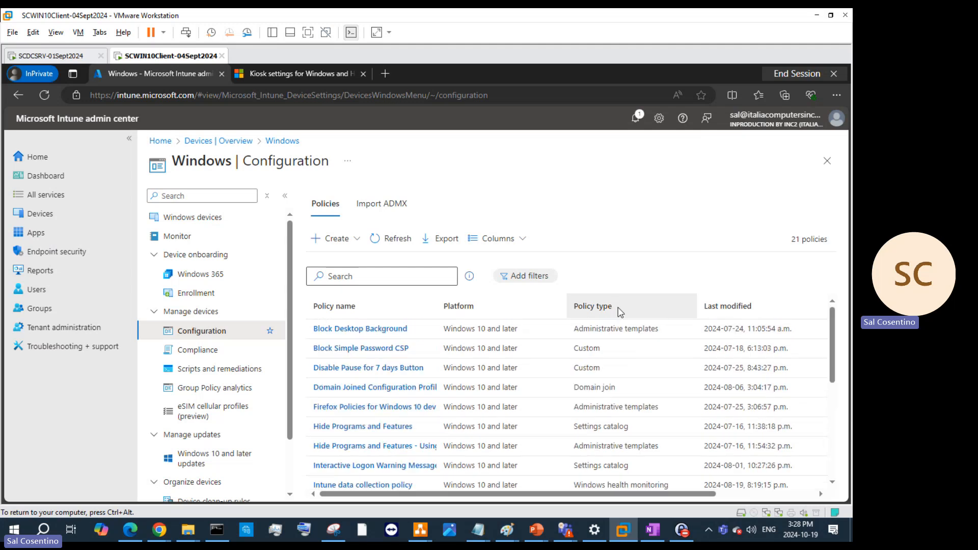
pyautogui.scroll(-5, 620, 312)
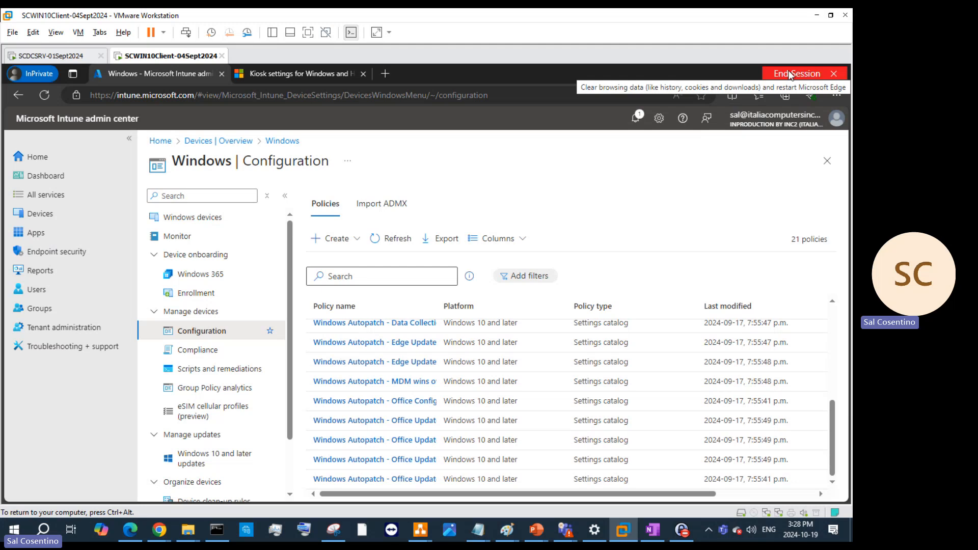
pyautogui.click(282, 74)
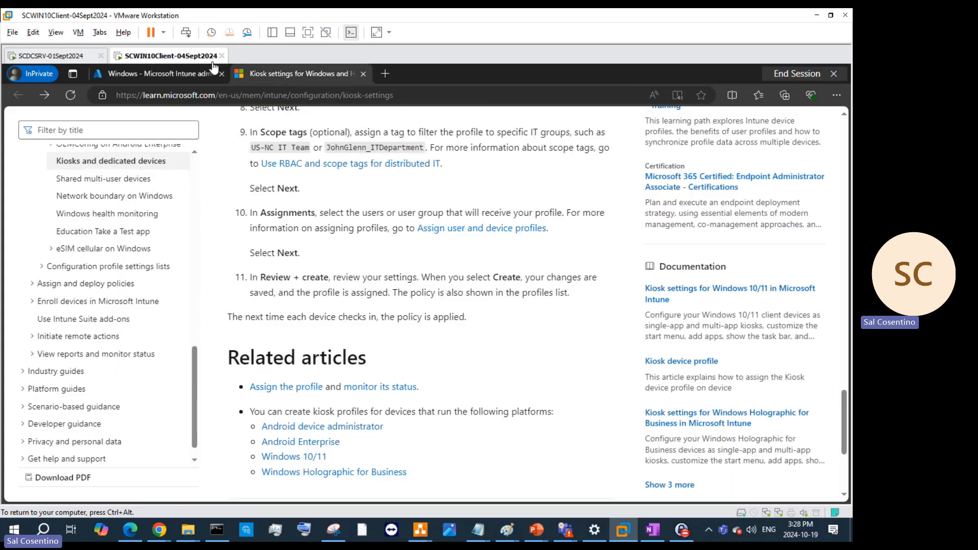
pyautogui.click(185, 76)
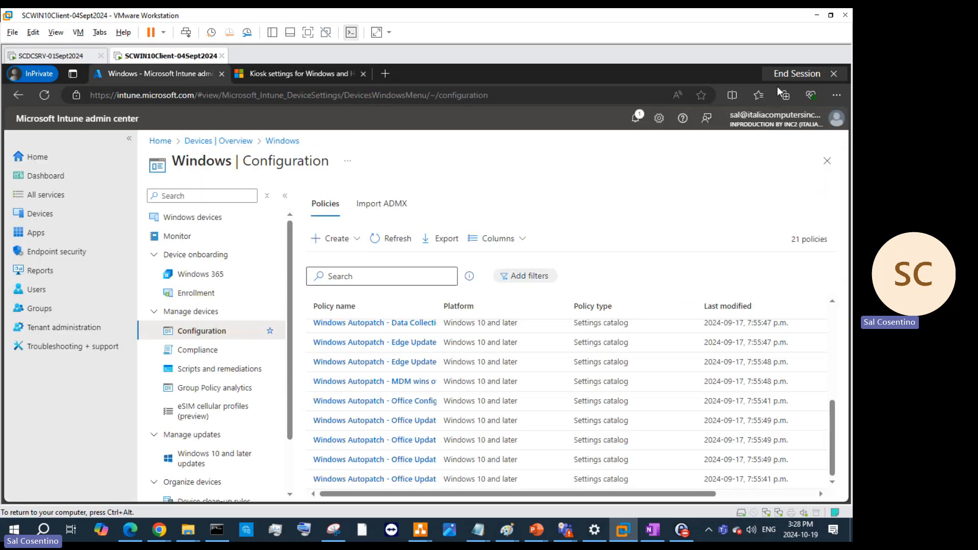
# Switch to OneNote, check the kiosk notes and the Azure page, and go to the end of the Kiosks page
pyautogui.click(646, 533)
pyautogui.scroll(-5, 570, 338)
pyautogui.scroll(8, 576, 334)
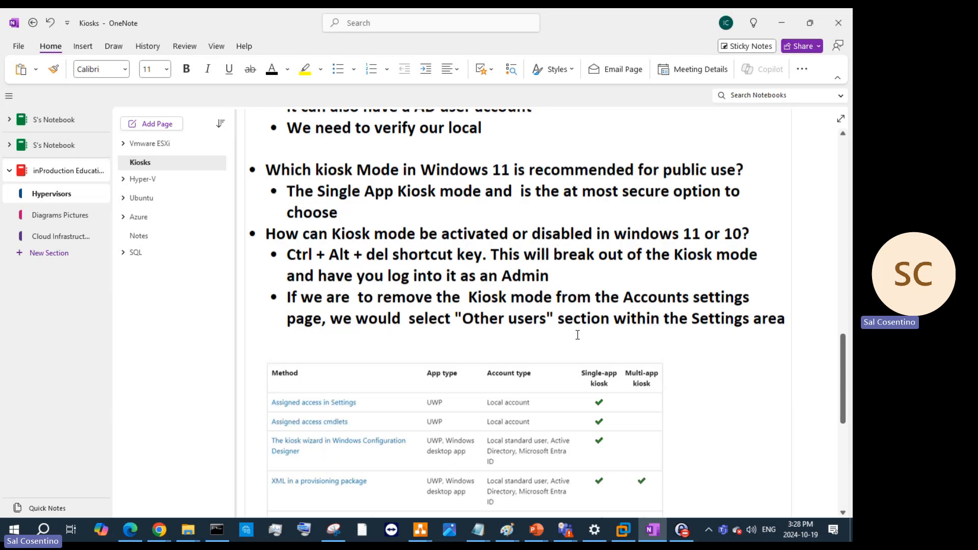
pyautogui.scroll(1, 578, 334)
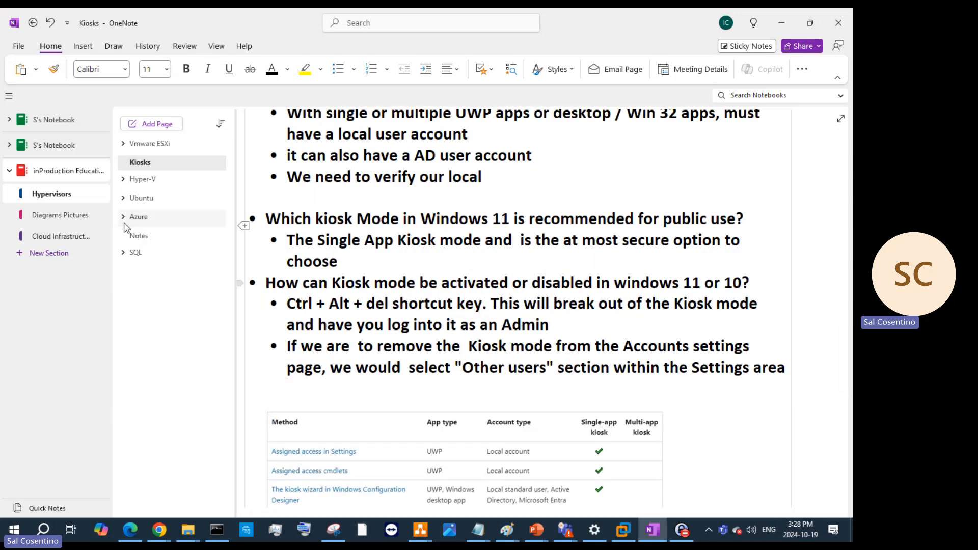
pyautogui.click(139, 219)
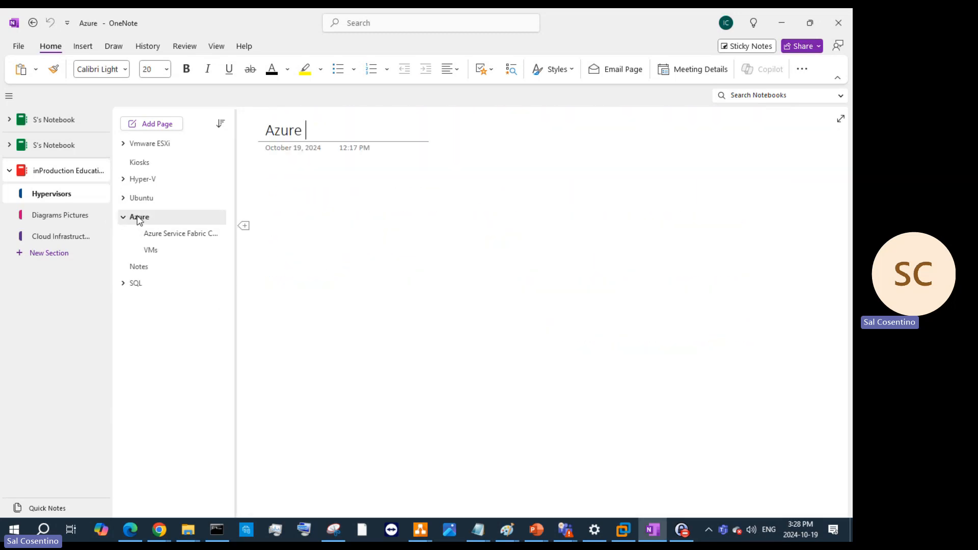
pyautogui.click(122, 217)
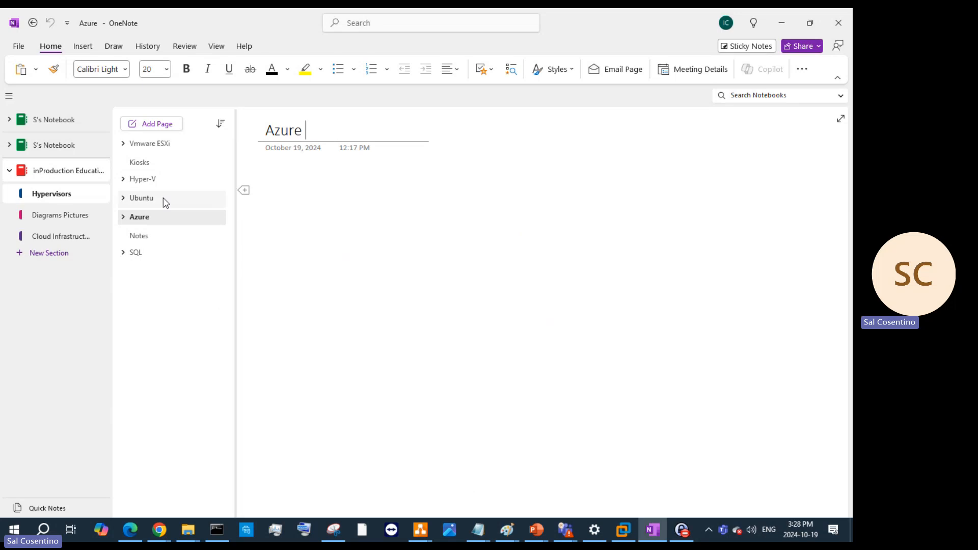
pyautogui.click(154, 163)
pyautogui.scroll(-5, 449, 225)
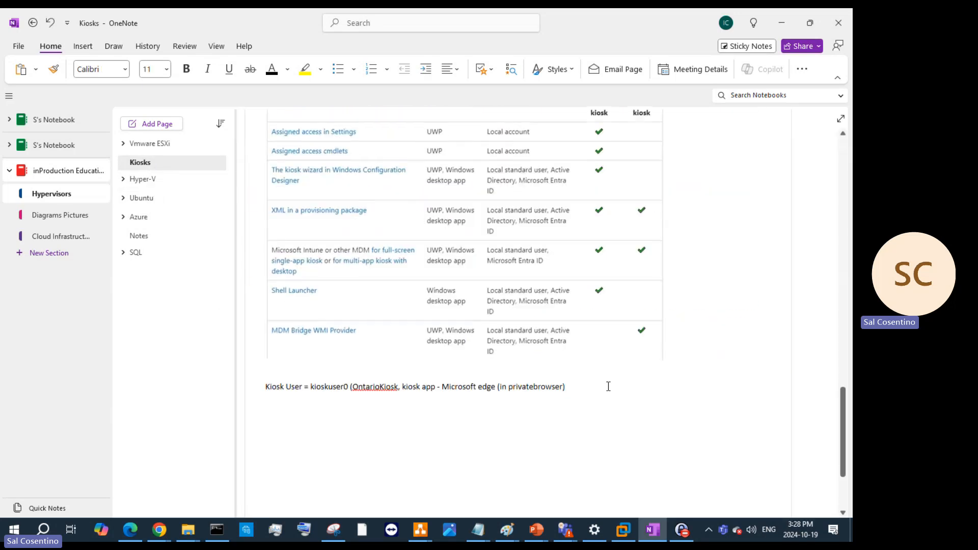
pyautogui.press('super')
pyautogui.write('We disc')
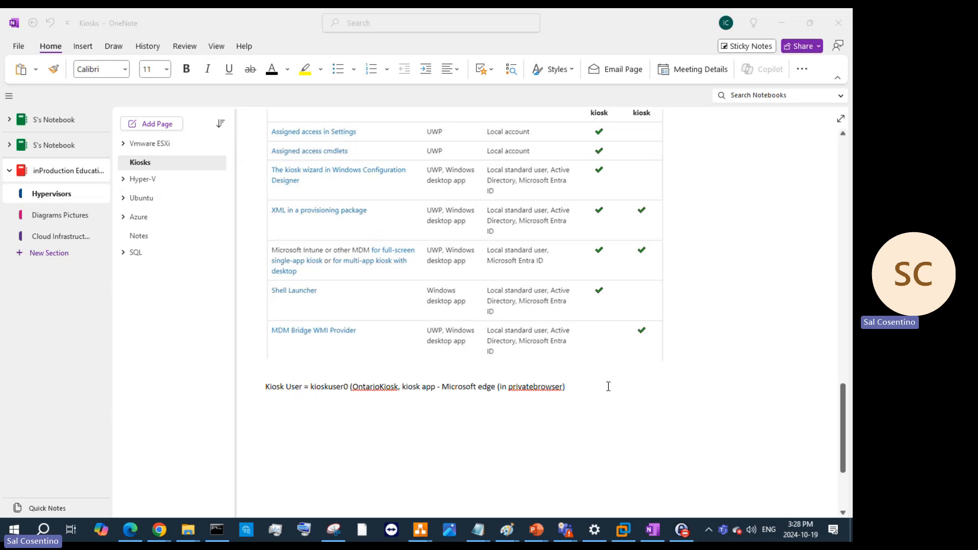
pyautogui.write('uss')
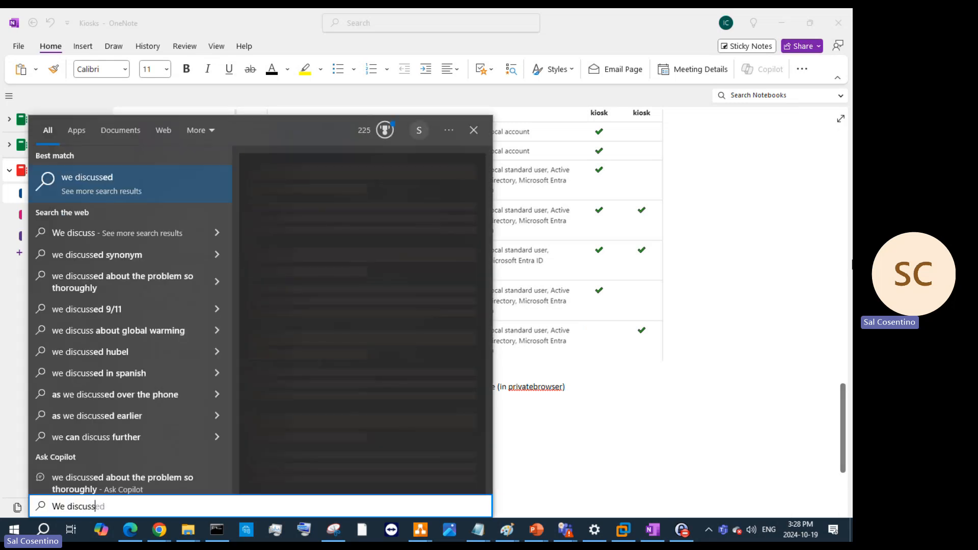
# Below the Kiosk User note, write "We discussed the Configuration profile (Kiosk) settings and went through all the settings with in it"
pyautogui.click(644, 431)
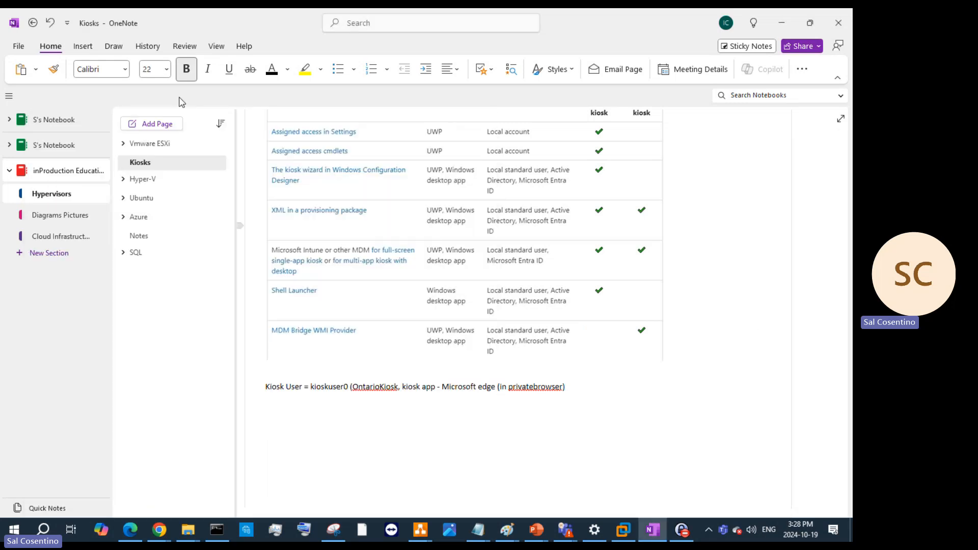
pyautogui.write('We dis')
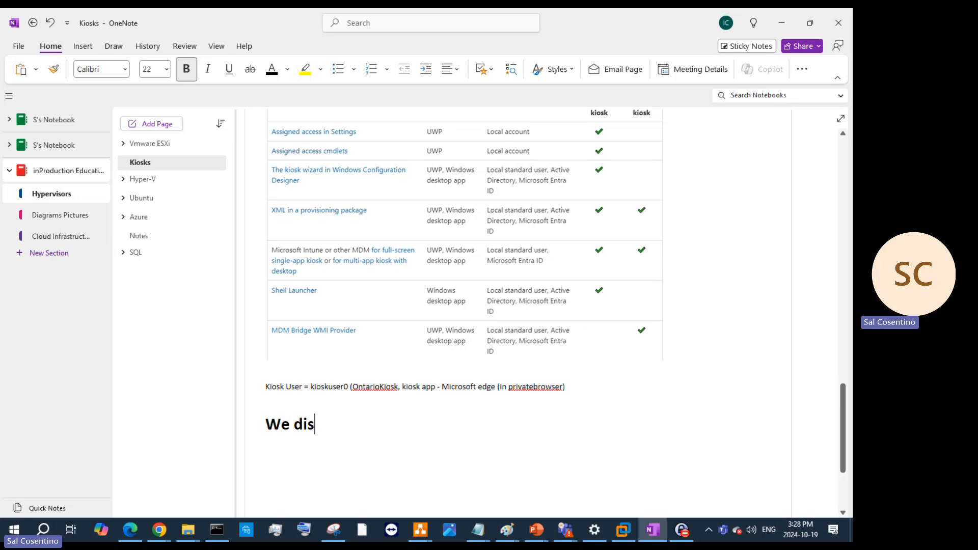
pyautogui.write('cussed the ')
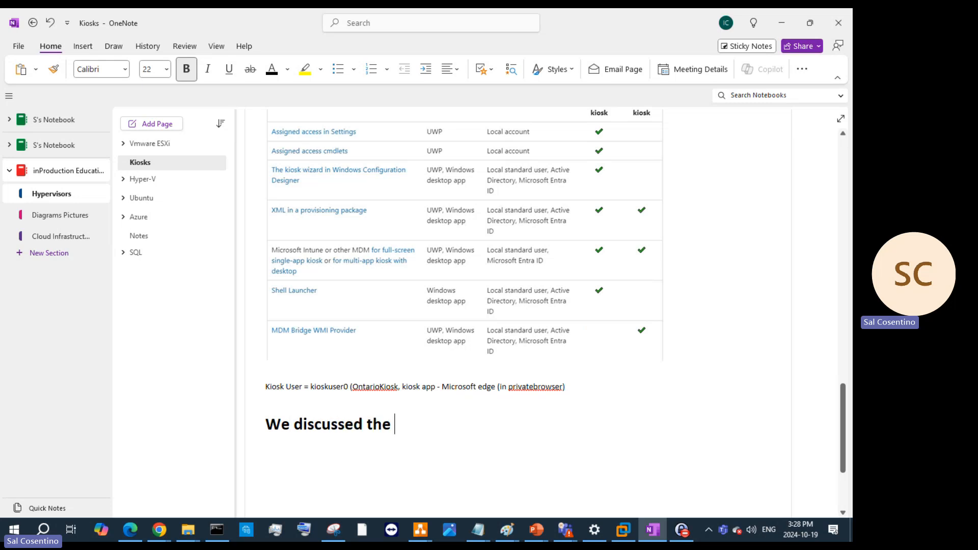
pyautogui.write('Configuration prto')
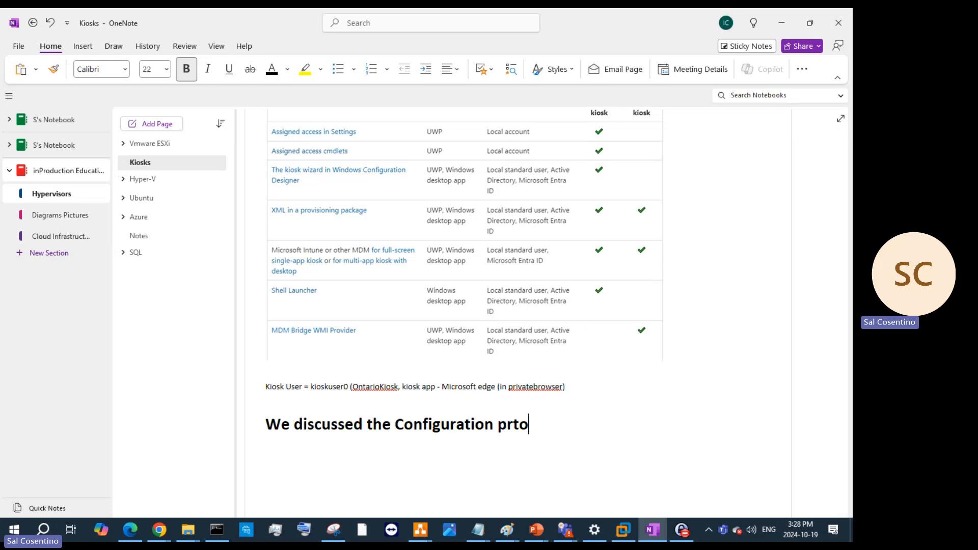
pyautogui.press('BackSpace')
pyautogui.write('ofile (Kiosk) sett')
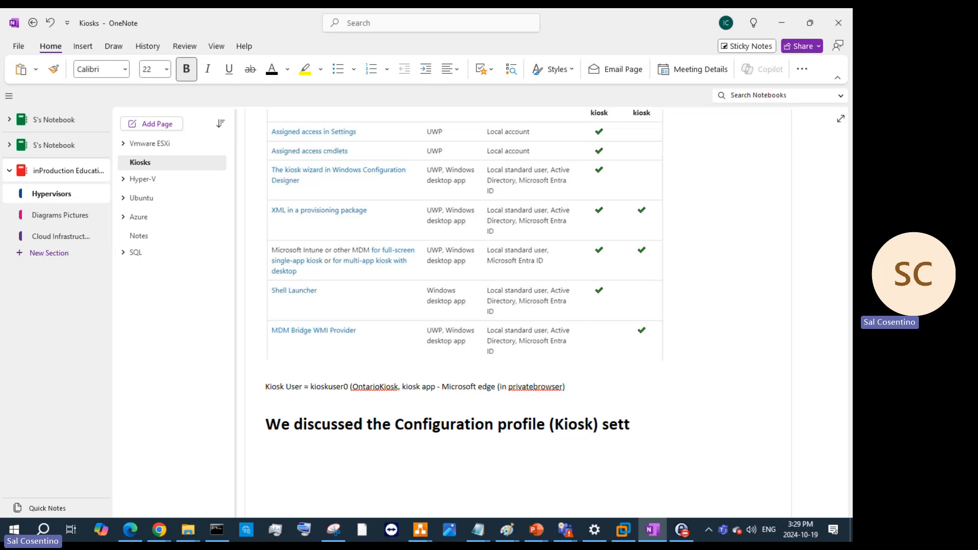
pyautogui.write('ings and')
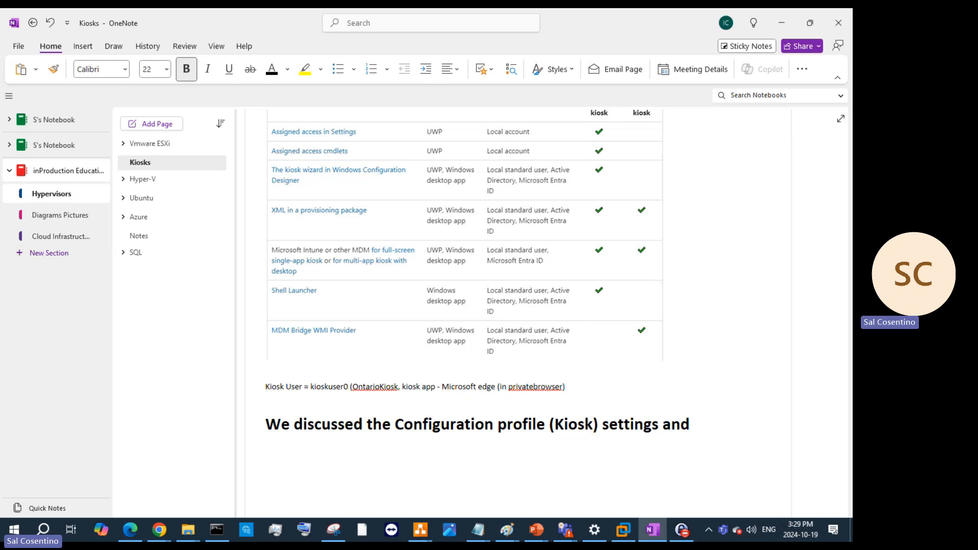
pyautogui.write(' went throug')
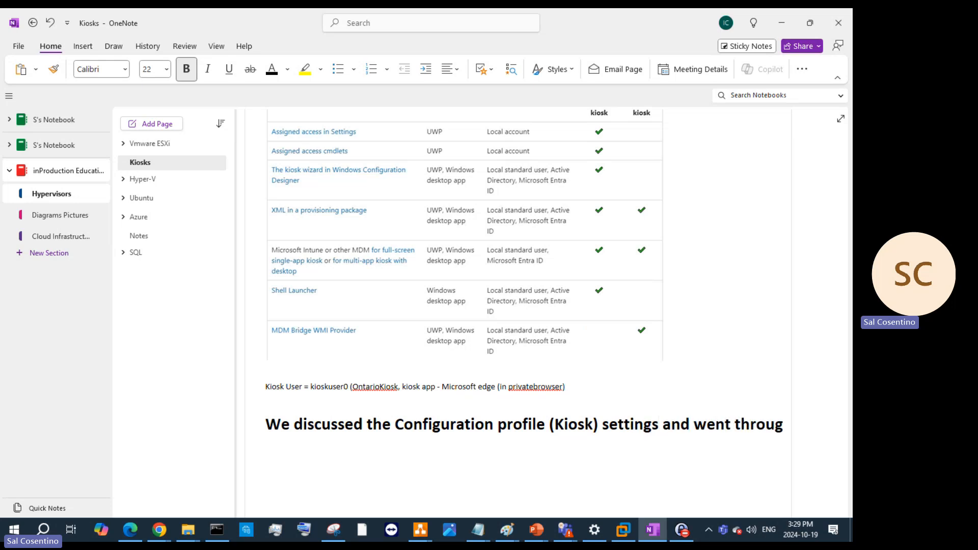
pyautogui.write('h all the')
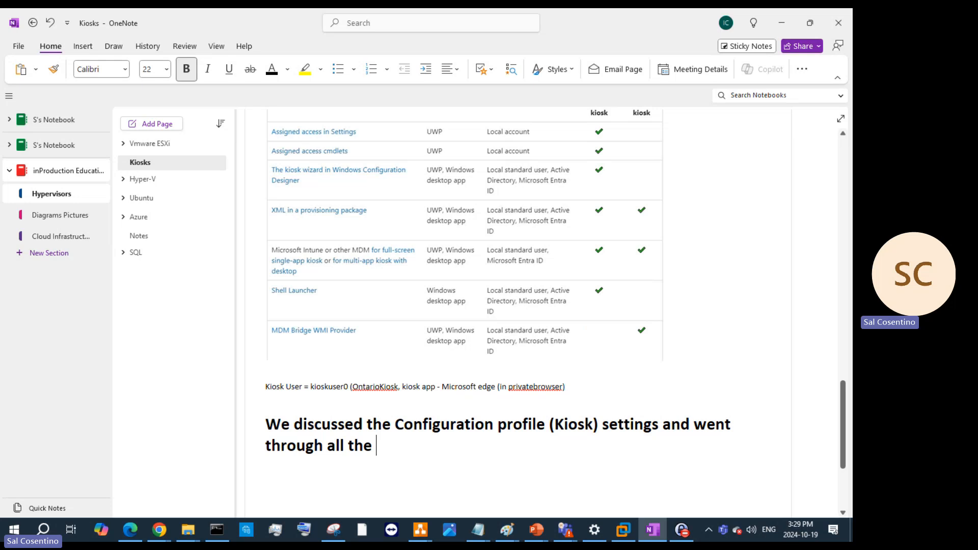
pyautogui.write(' setting')
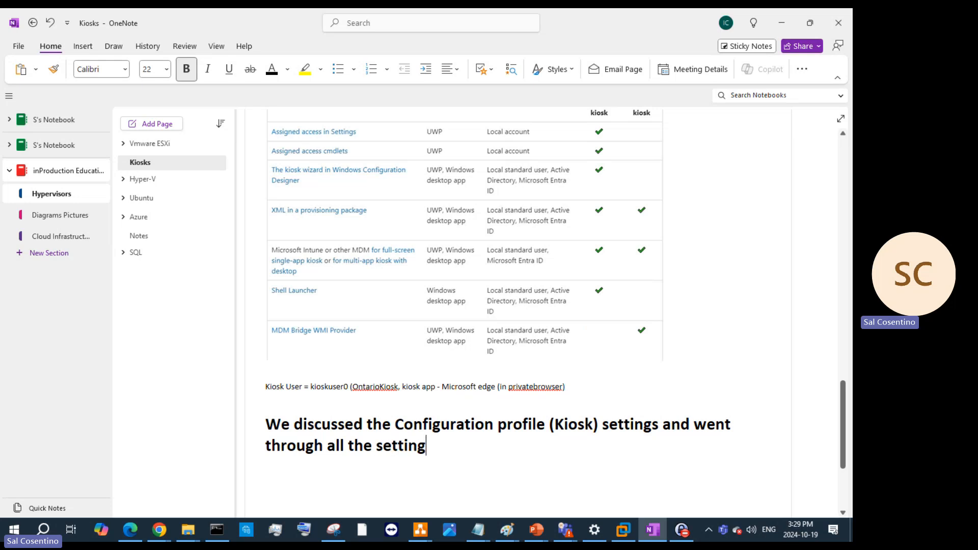
pyautogui.write('s with in it')
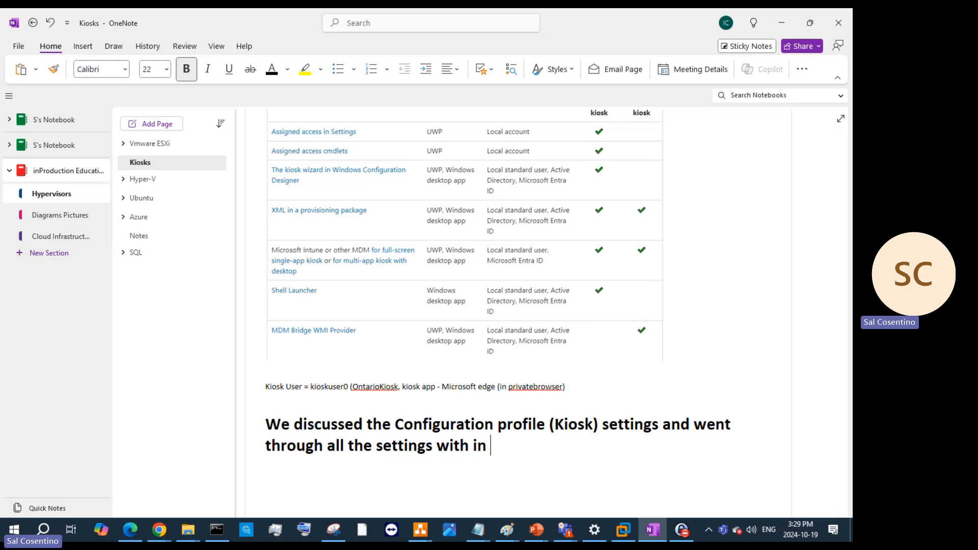
# Switch to the Intune admin center and begin a new policy for Windows 10 and later using the Kiosk template
pyautogui.click(781, 23)
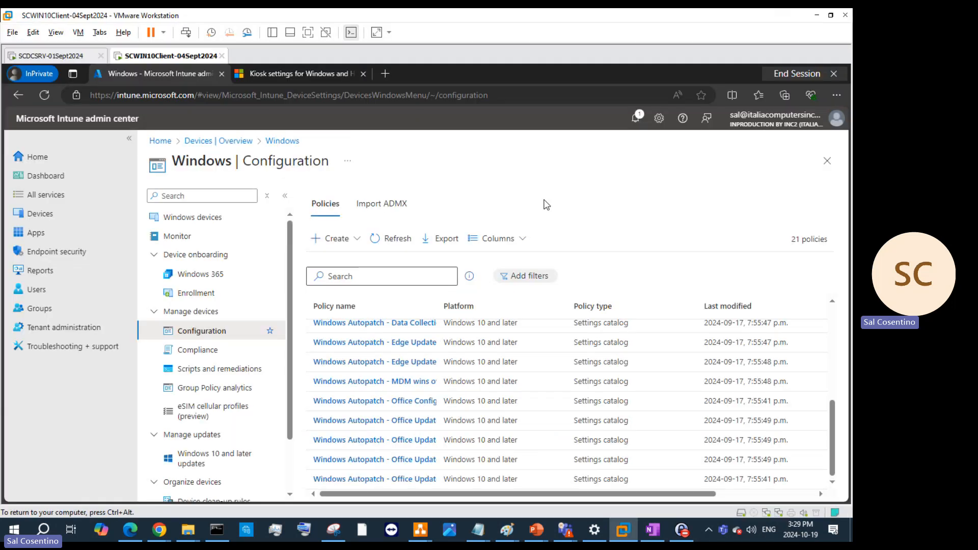
pyautogui.click(332, 246)
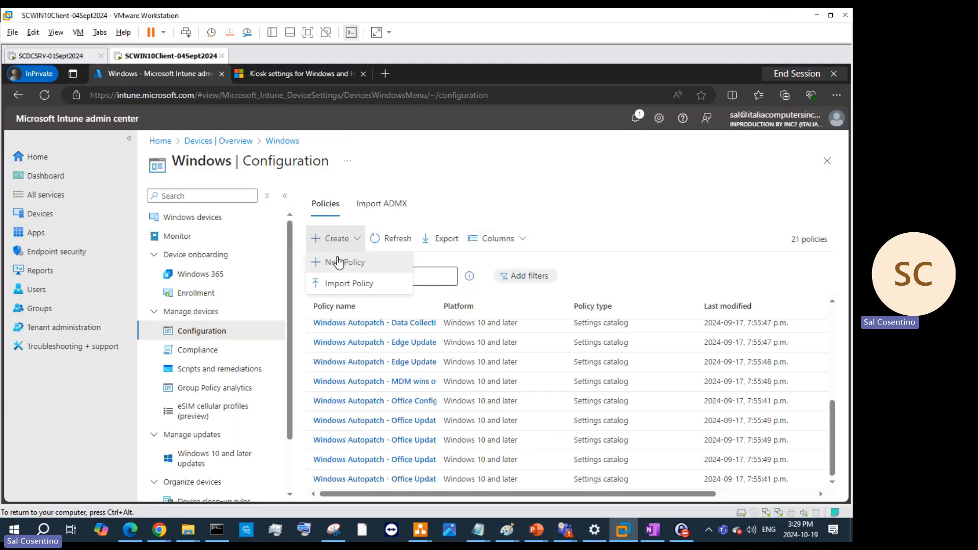
pyautogui.click(338, 263)
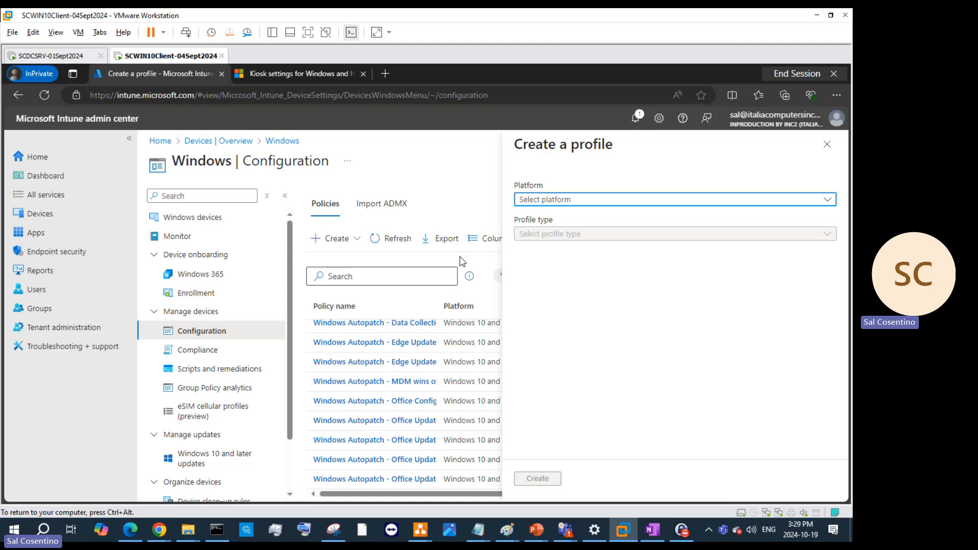
pyautogui.click(714, 204)
pyautogui.click(622, 218)
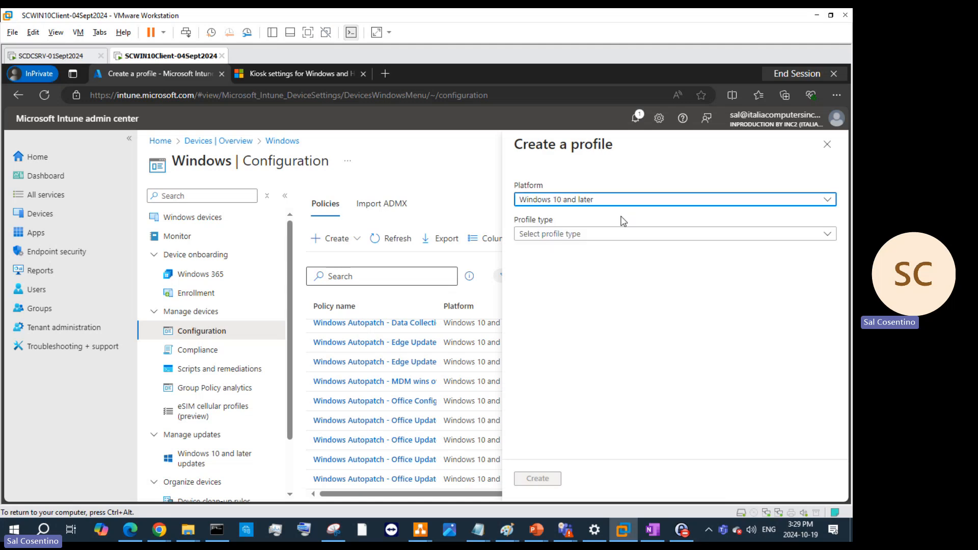
pyautogui.click(609, 235)
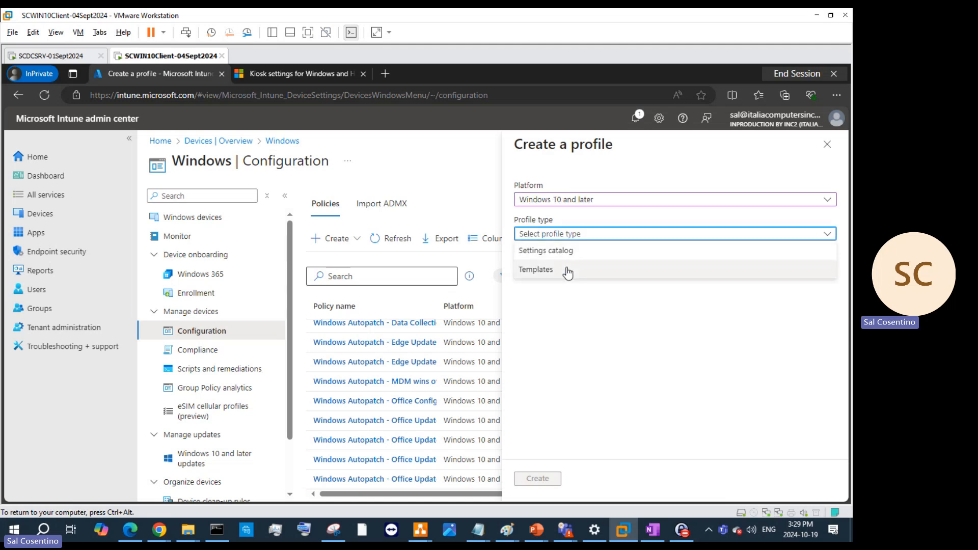
pyautogui.click(561, 270)
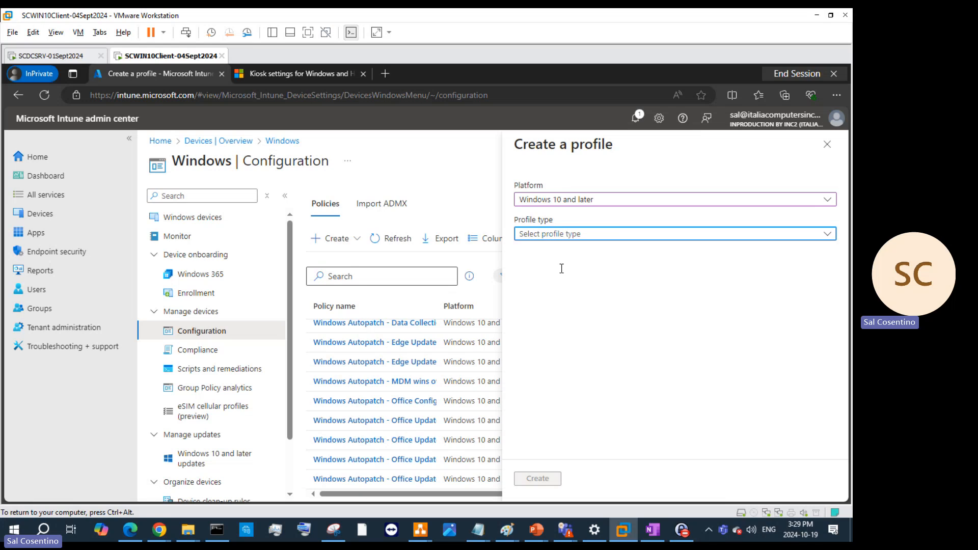
pyautogui.scroll(-5, 602, 332)
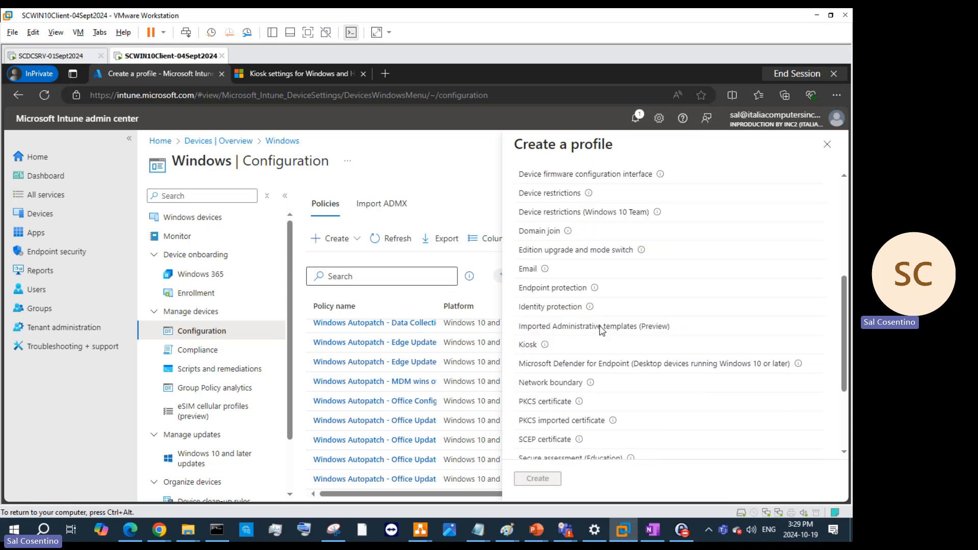
pyautogui.click(533, 348)
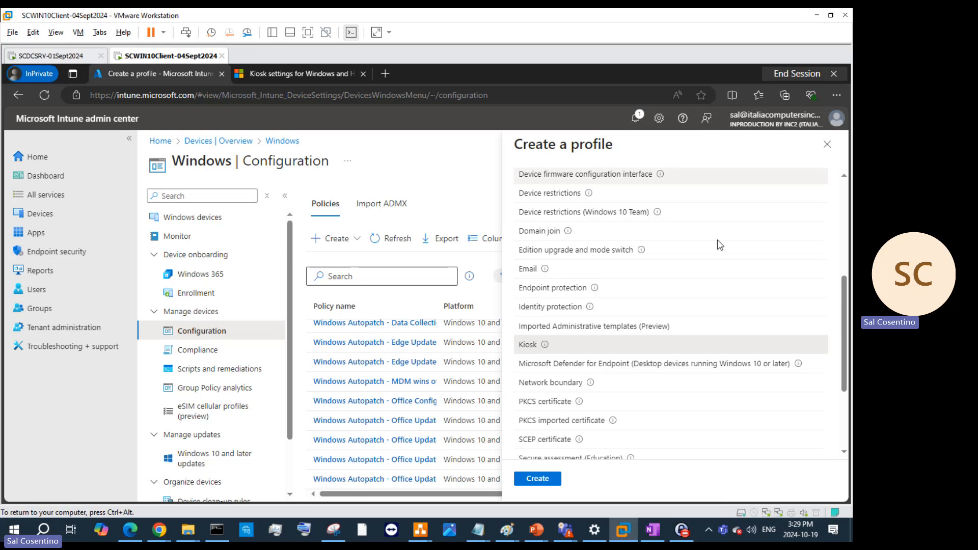
# Look through the existing Windows configuration policies for the saved kiosk profile
pyautogui.scroll(5, 642, 249)
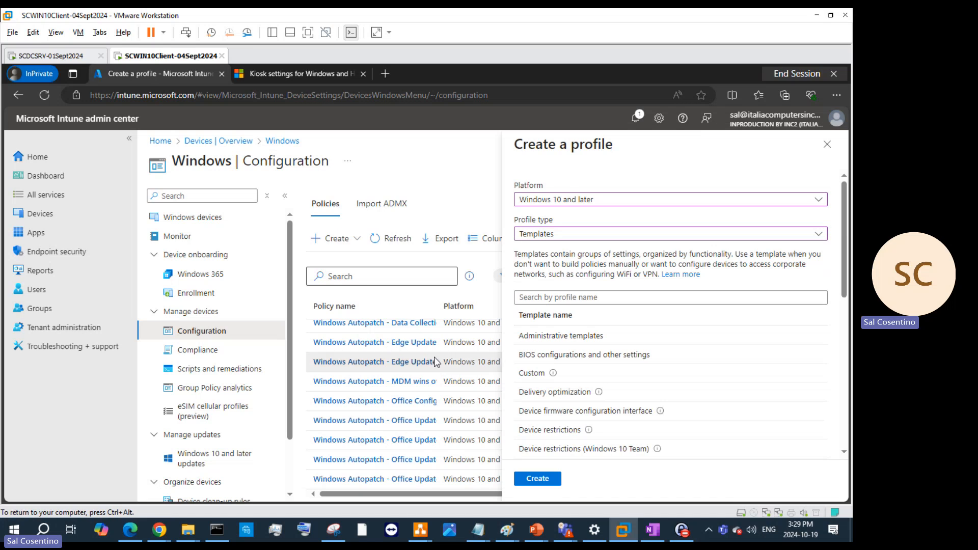
pyautogui.scroll(3, 418, 347)
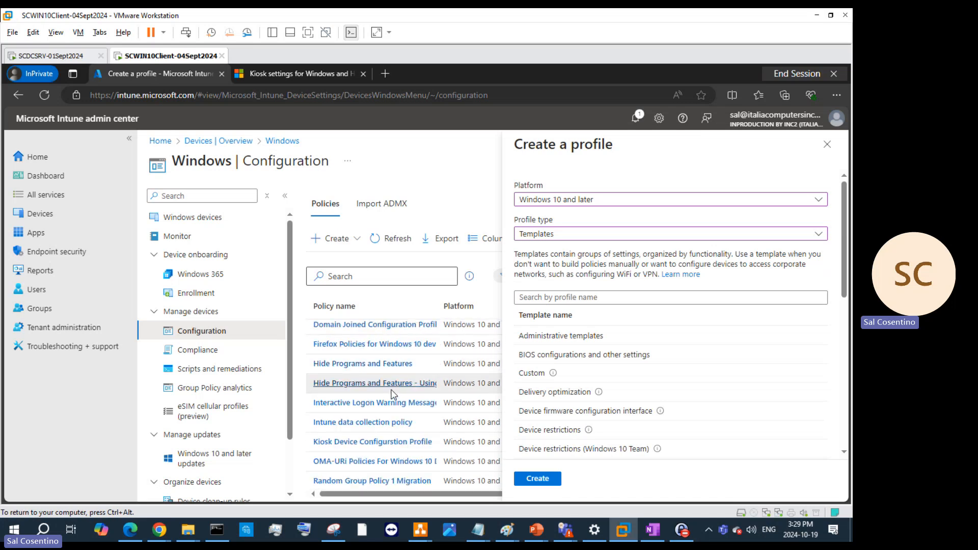
pyautogui.scroll(1, 364, 360)
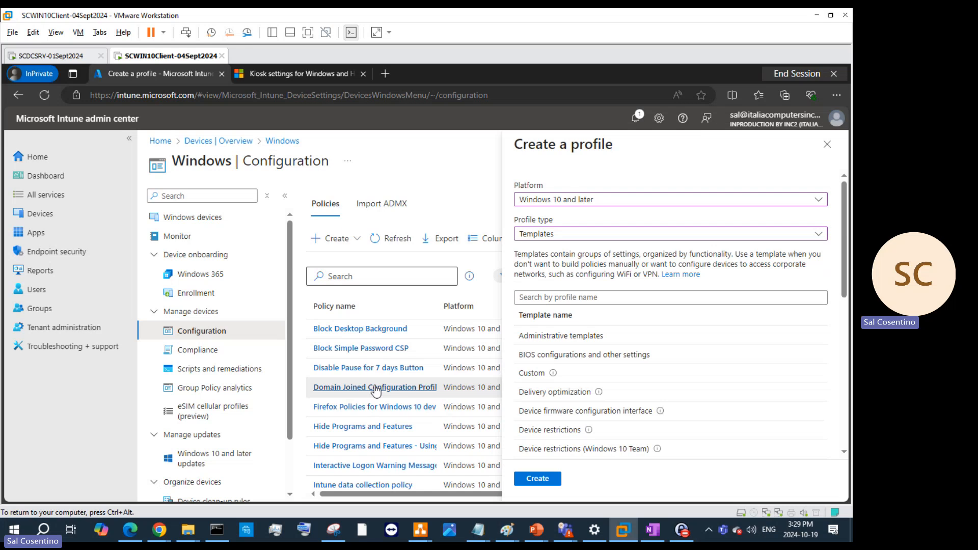
pyautogui.scroll(-3, 372, 417)
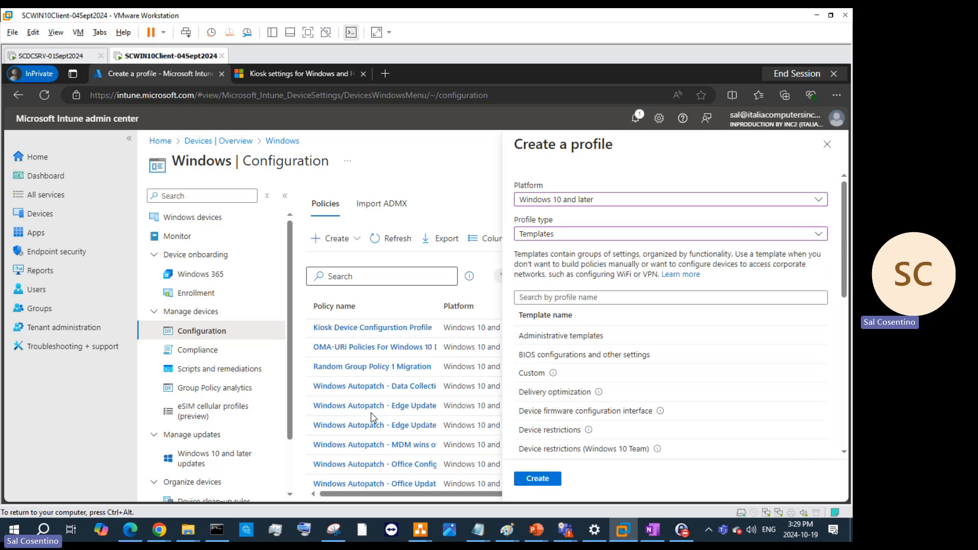
pyautogui.scroll(2, 369, 357)
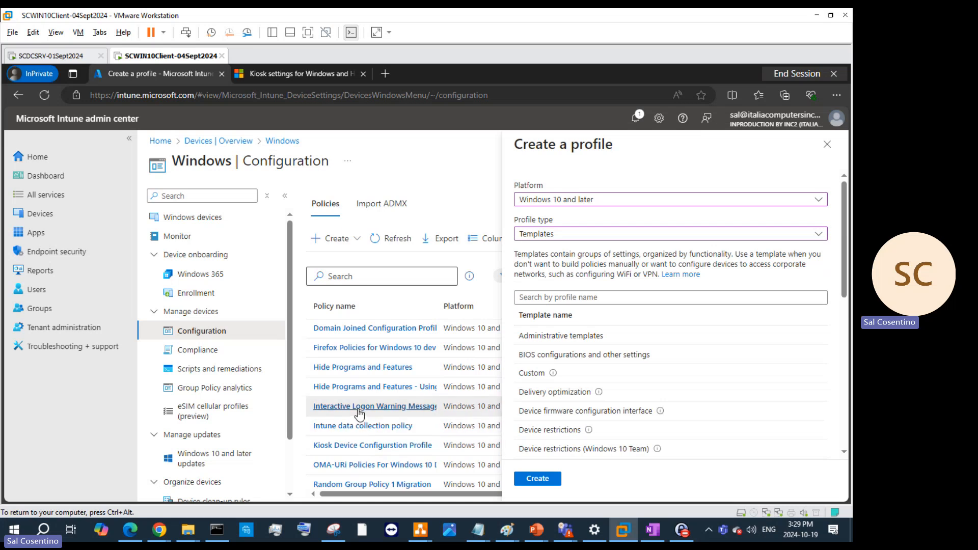
pyautogui.scroll(-1, 398, 450)
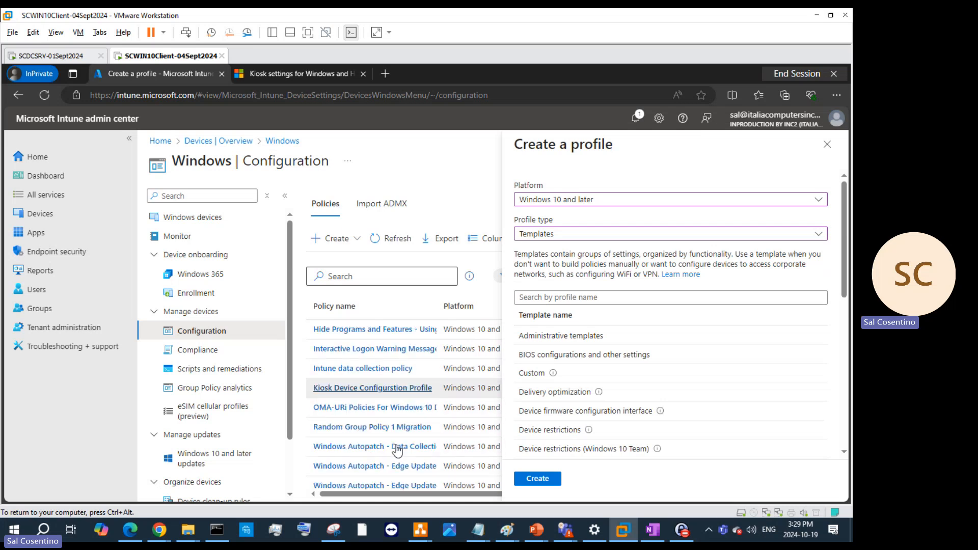
pyautogui.scroll(-1, 397, 451)
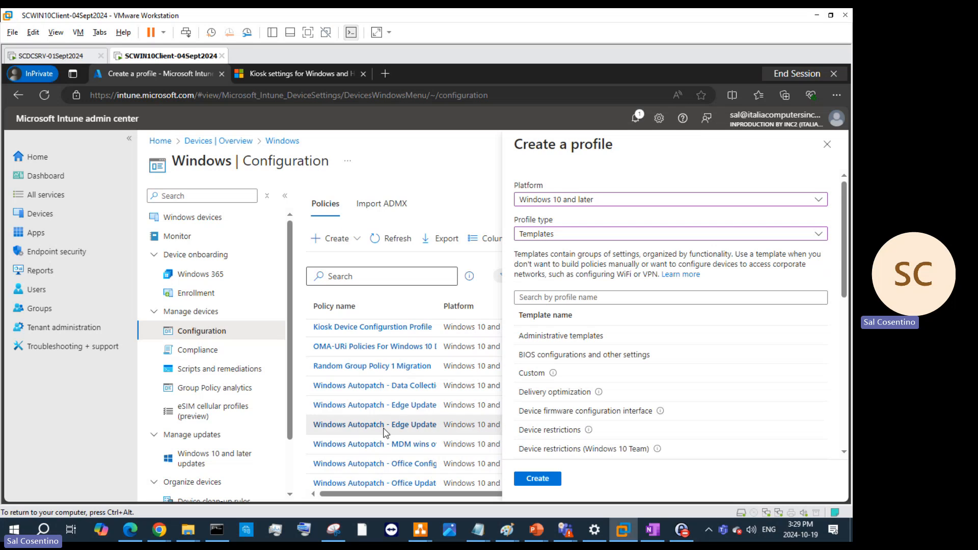
pyautogui.scroll(3, 397, 417)
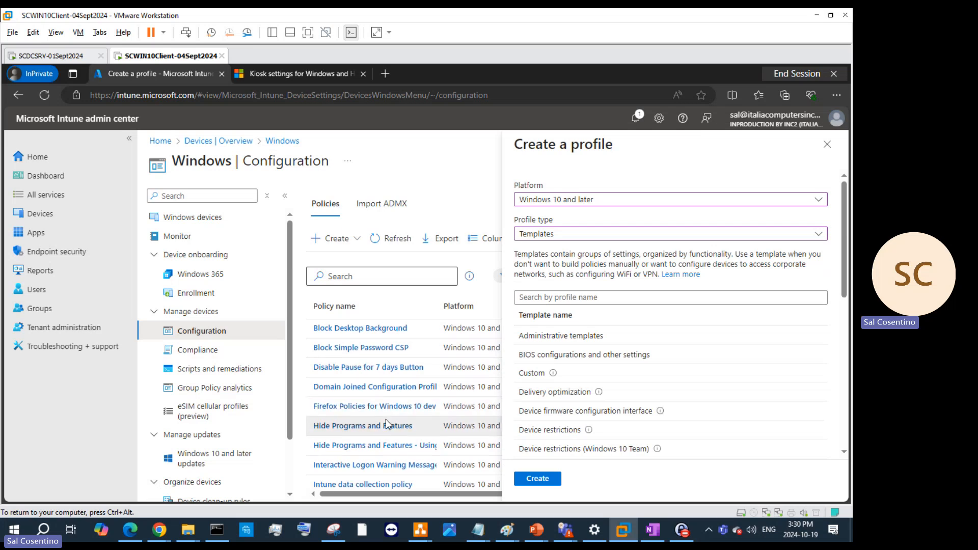
pyautogui.scroll(-2, 387, 428)
# Open the Kiosk Device Configurstion Profile, discarding the unsaved new profile, and review its properties
pyautogui.click(347, 392)
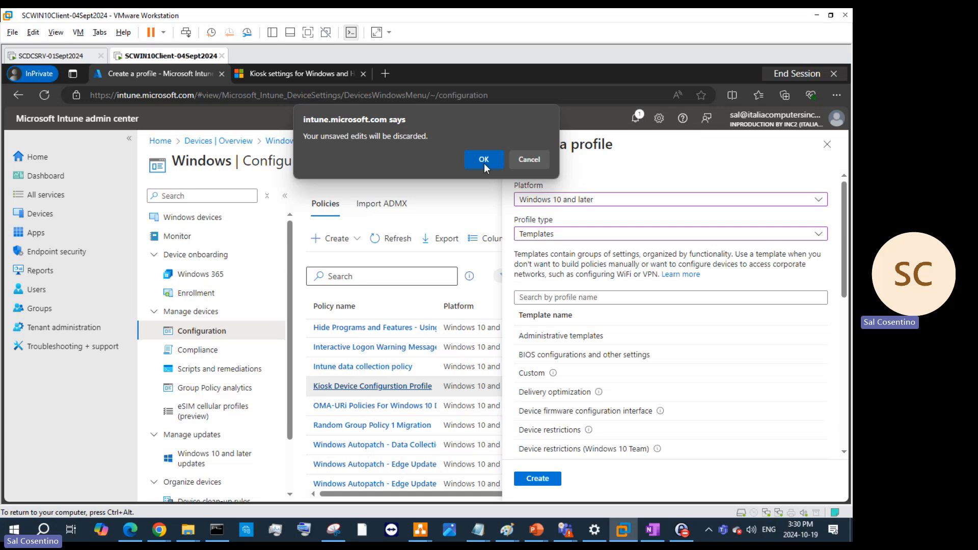
pyautogui.click(484, 163)
pyautogui.scroll(-3, 316, 311)
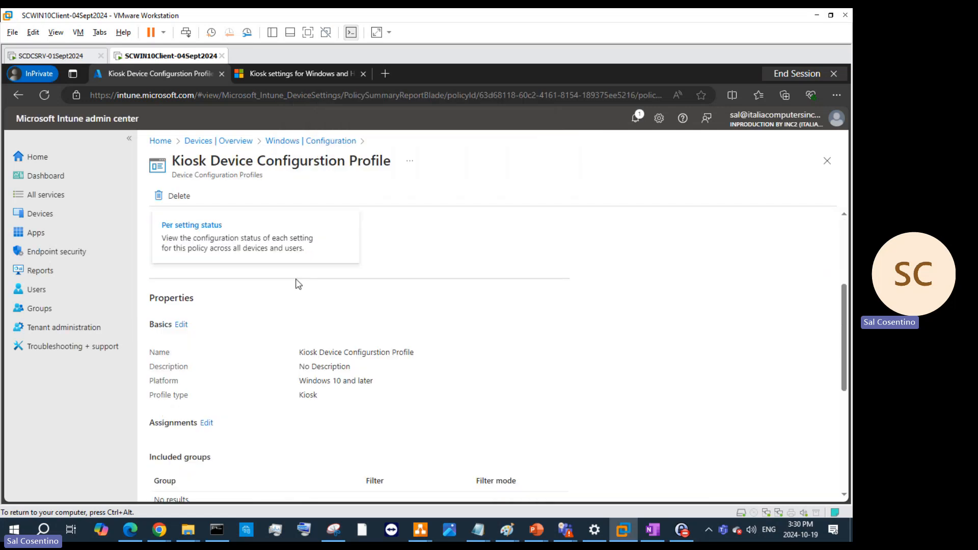
pyautogui.scroll(3, 260, 301)
# Open the kiosk profile's device status report, check the assignment status filter options, and return to the Windows configuration policies
pyautogui.click(232, 361)
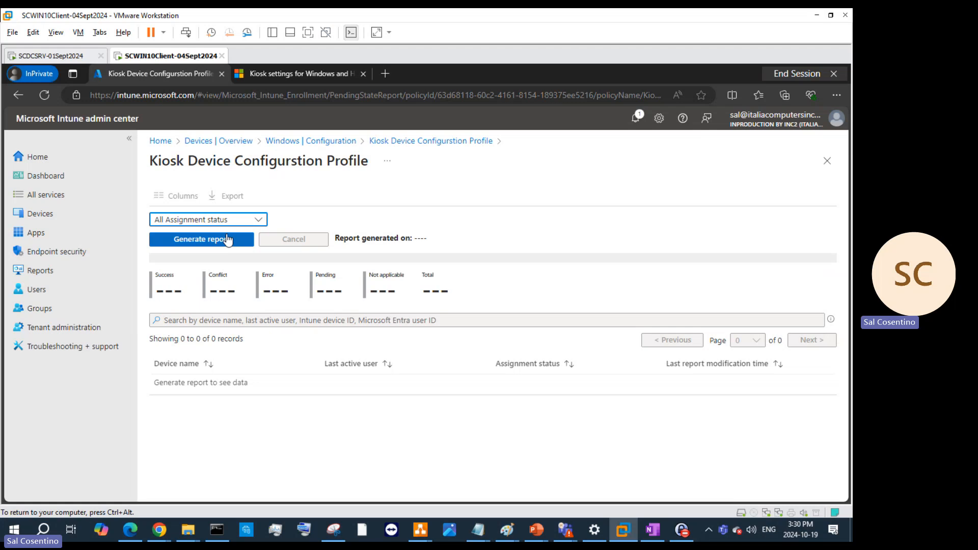
pyautogui.click(254, 220)
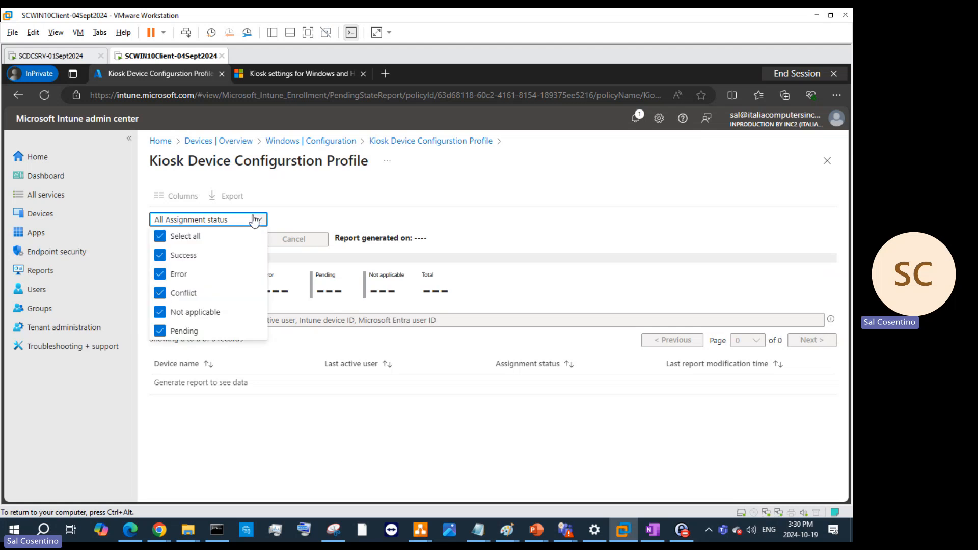
pyautogui.click(507, 251)
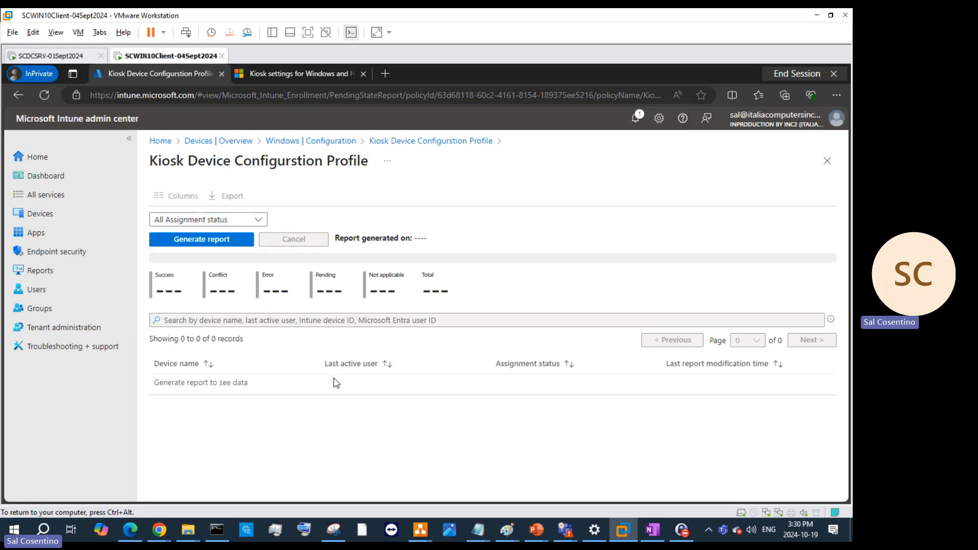
pyautogui.click(334, 142)
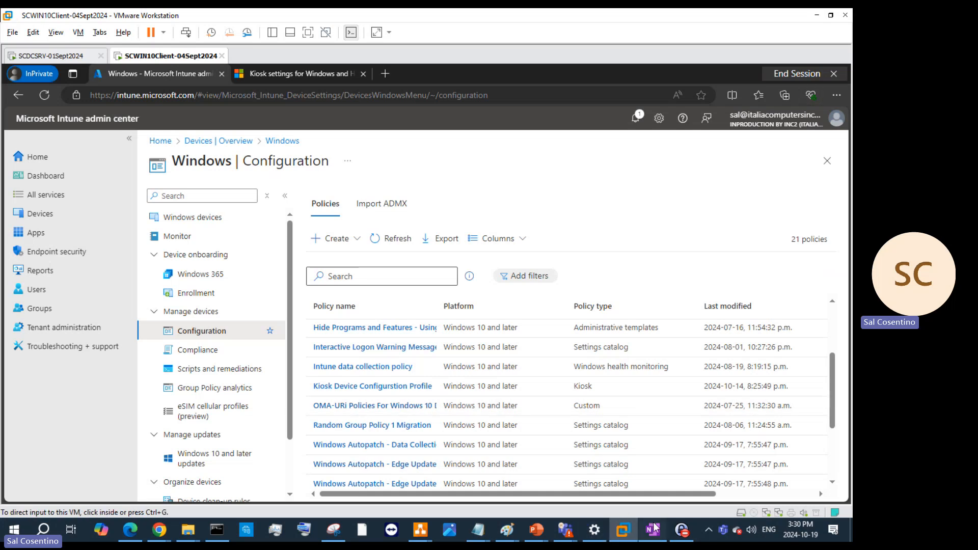
# Switch to OneNote, end the kiosk settings sentence with a period, and write "We created a Configuration Profile Policy" on a new line
pyautogui.click(653, 529)
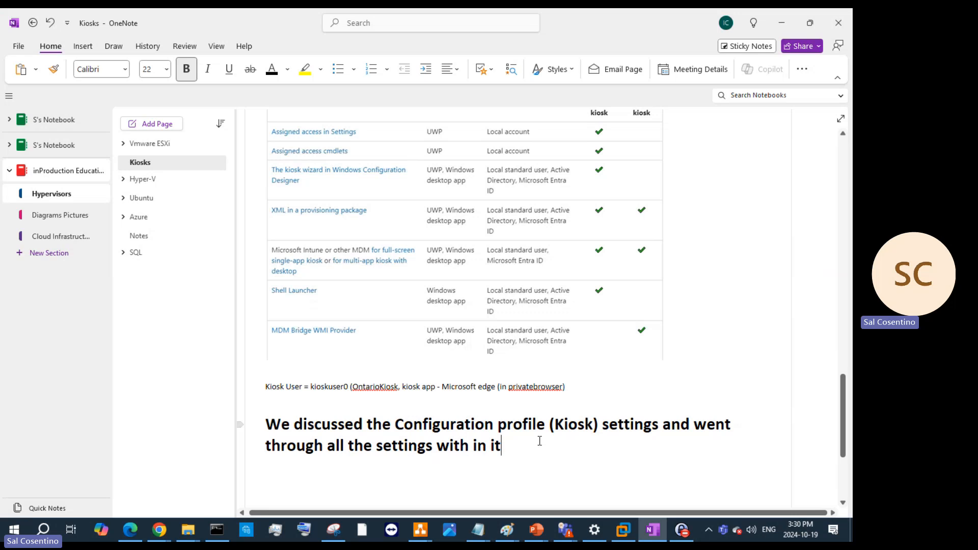
pyautogui.write('.')
pyautogui.press('Return')
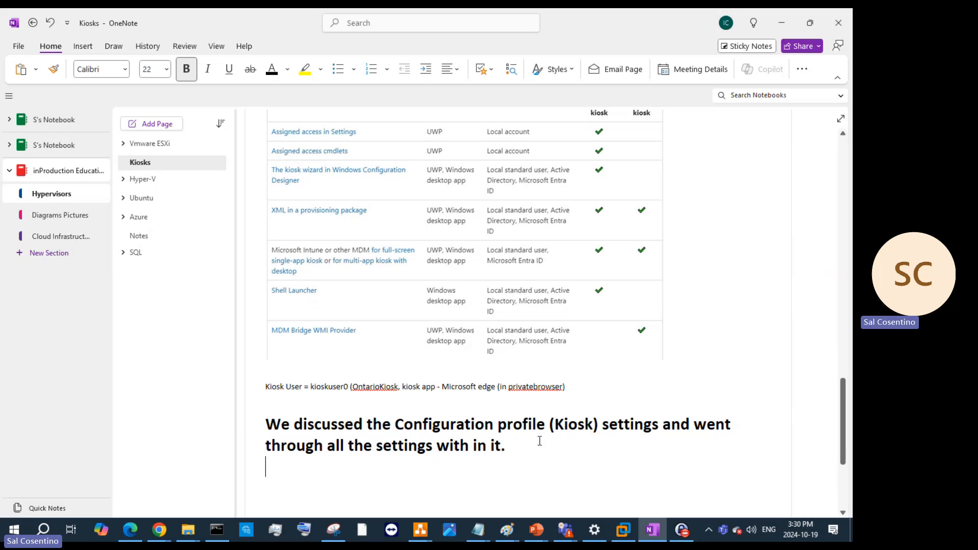
pyautogui.write('We created a ')
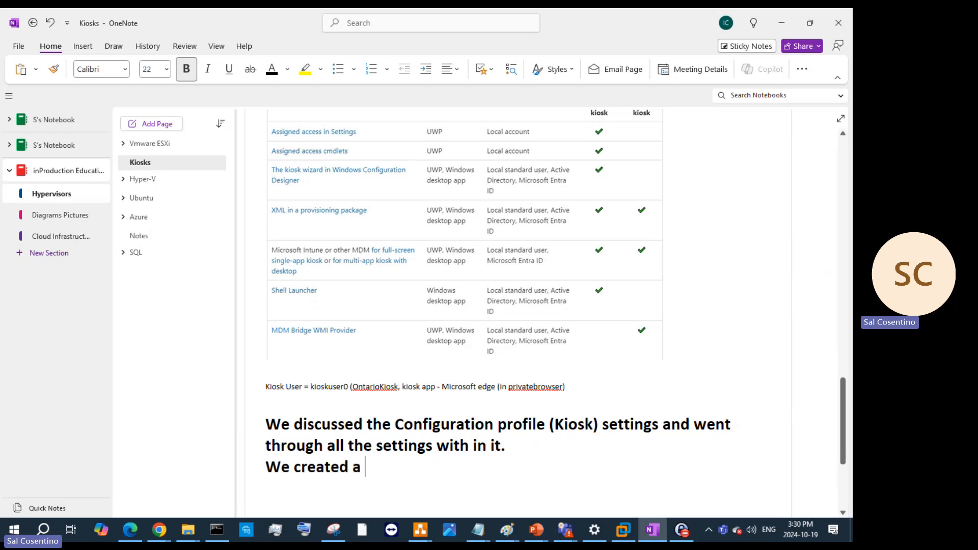
pyautogui.write('Configura')
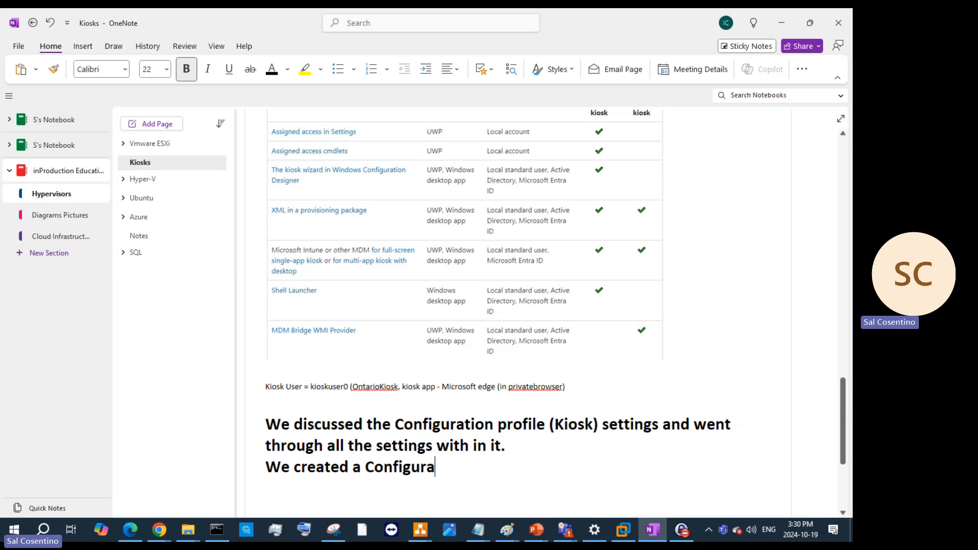
pyautogui.write('tion Pol')
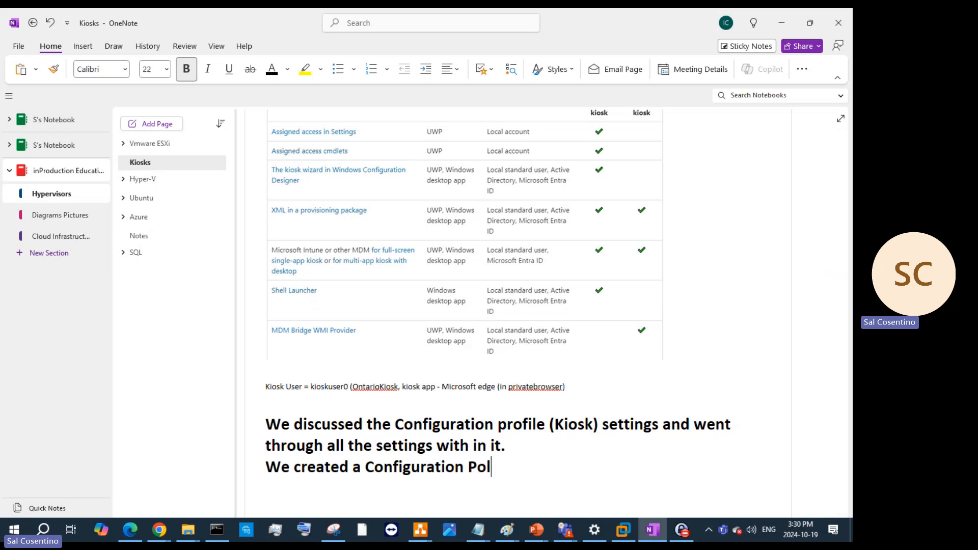
pyautogui.write('icy')
pyautogui.press('BackSpace')
pyautogui.press('BackSpace')
pyautogui.press('BackSpace')
pyautogui.press('BackSpace')
pyautogui.press('BackSpace')
pyautogui.write('P')
pyautogui.press('BackSpace')
pyautogui.write('rofile Policy')
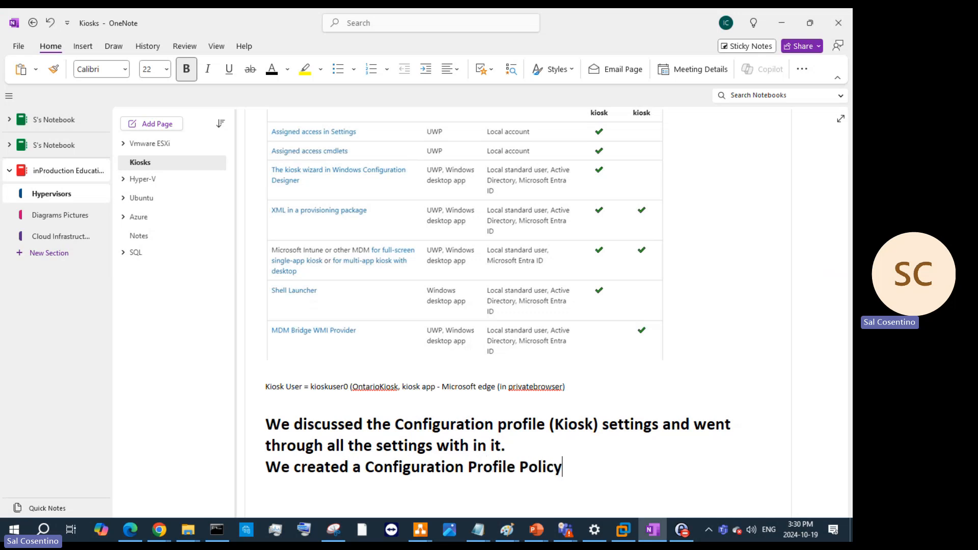
pyautogui.write(' using the rte')
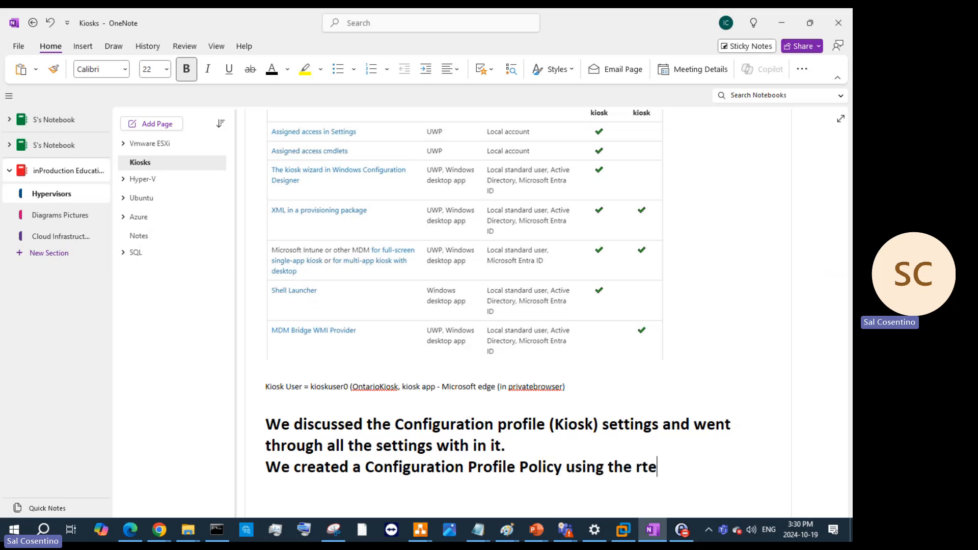
pyautogui.write('mplates')
# Complete the second note line with "using the built in templates"
pyautogui.press('BackSpace')
pyautogui.press('BackSpace')
pyautogui.press('BackSpace')
pyautogui.press('BackSpace')
pyautogui.press('BackSpace')
pyautogui.press('BackSpace')
pyautogui.press('BackSpace')
pyautogui.press('BackSpace')
pyautogui.press('BackSpace')
pyautogui.press('BackSpace')
pyautogui.write('built in templates')
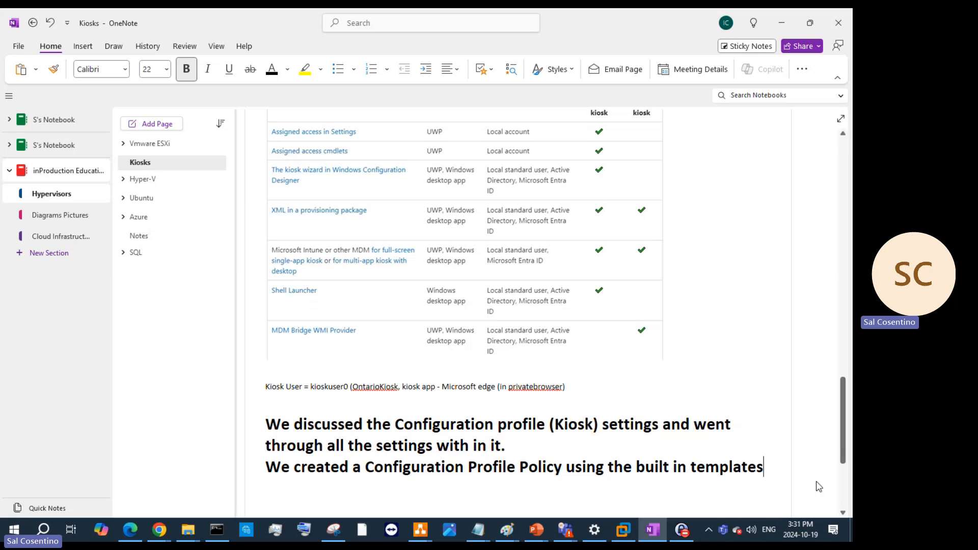
# Format the two new kiosk note lines as a bulleted list and switch back to the Intune policy list
pyautogui.moveTo(773, 469); pyautogui.dragTo(224, 428)
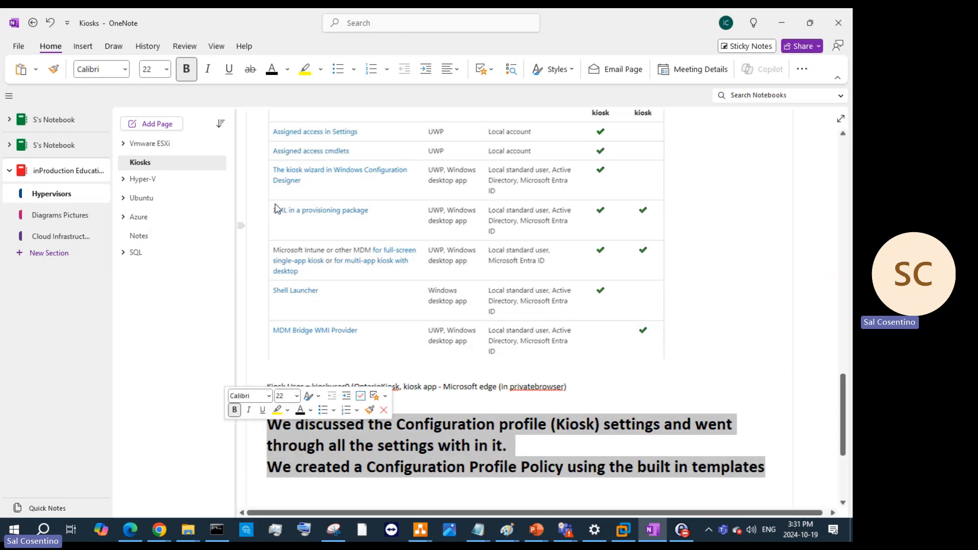
pyautogui.click(344, 66)
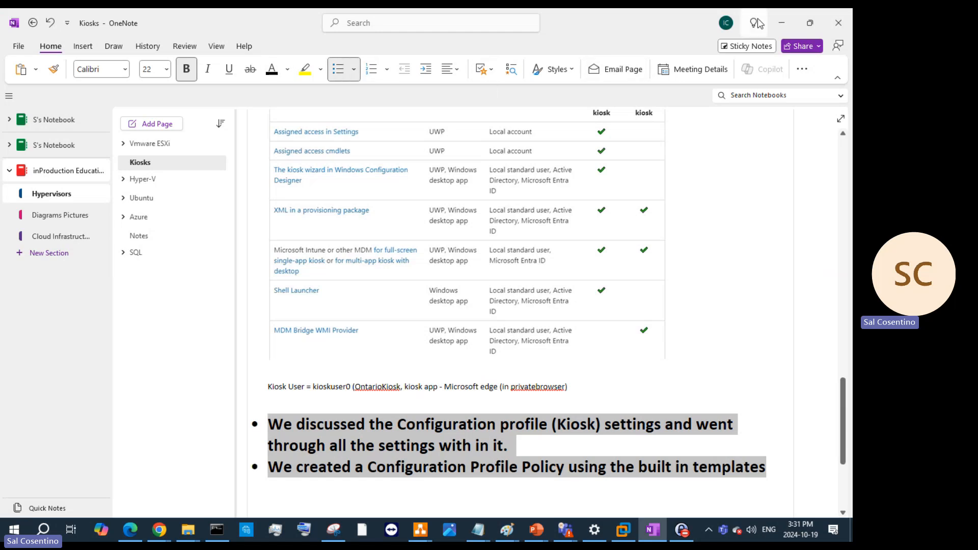
pyautogui.click(781, 22)
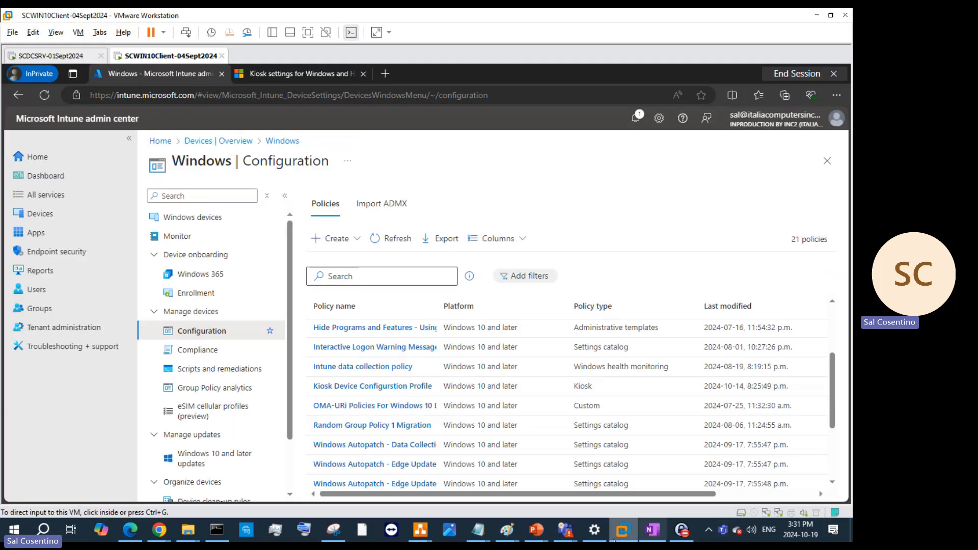
pyautogui.click(652, 530)
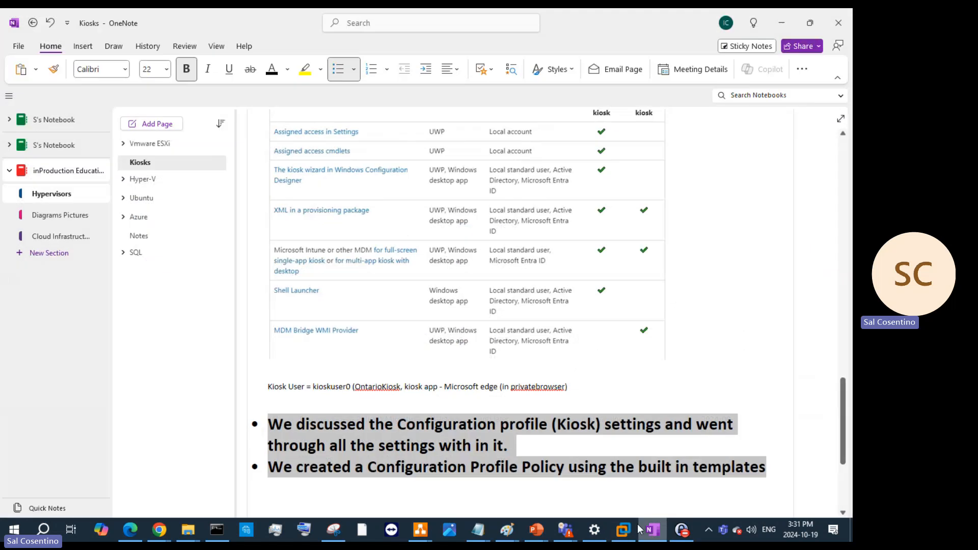
pyautogui.click(783, 23)
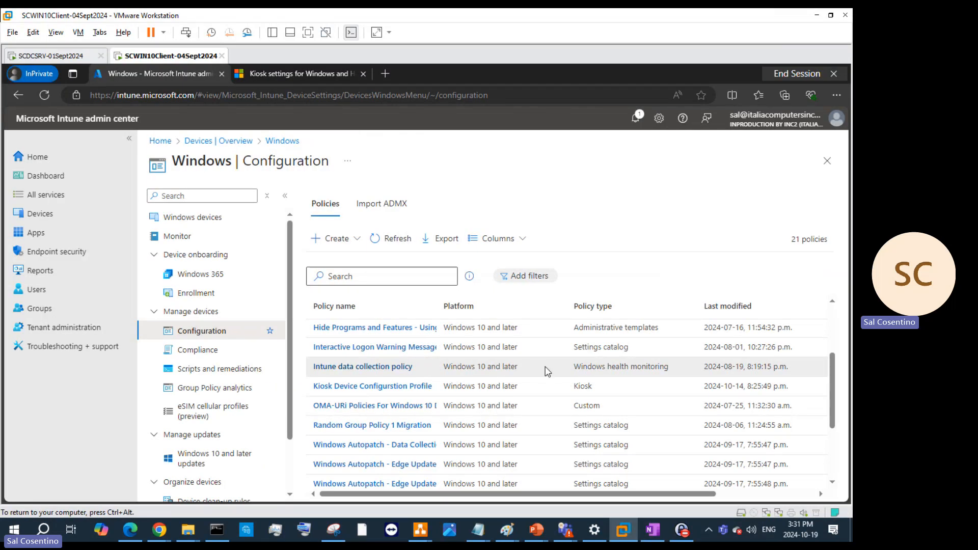
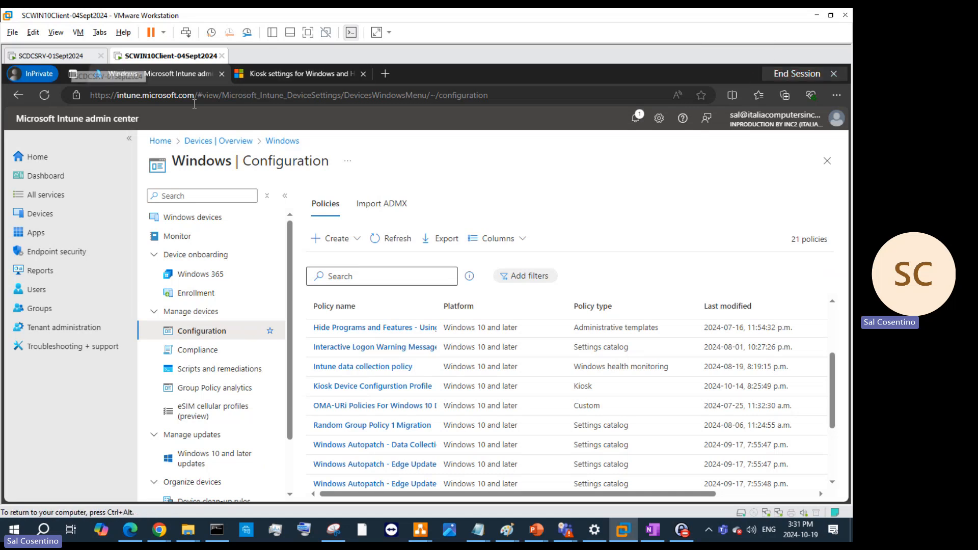
# Look through the Windows configuration policies, switch to OneNote and review the kiosk mode sections of the Kiosks page
pyautogui.scroll(-3, 563, 436)
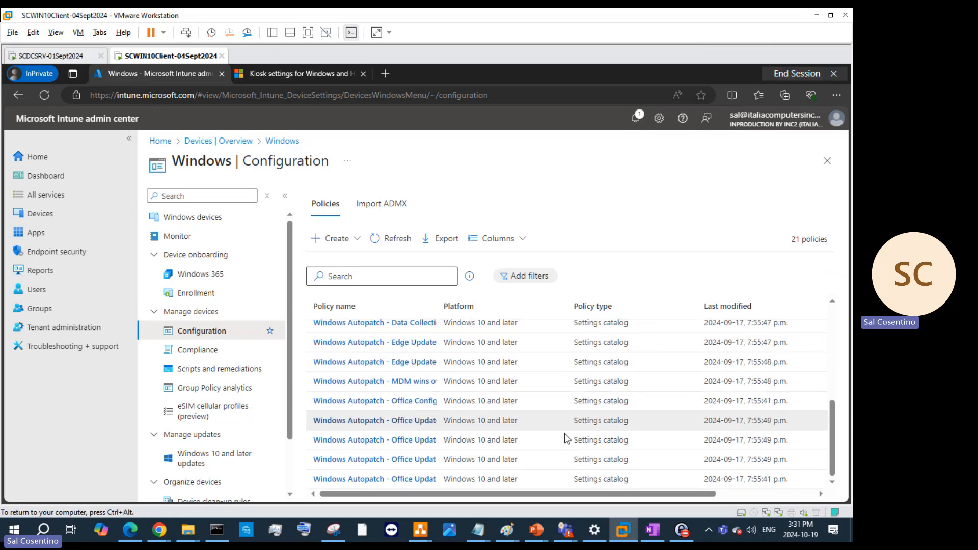
pyautogui.scroll(6, 566, 436)
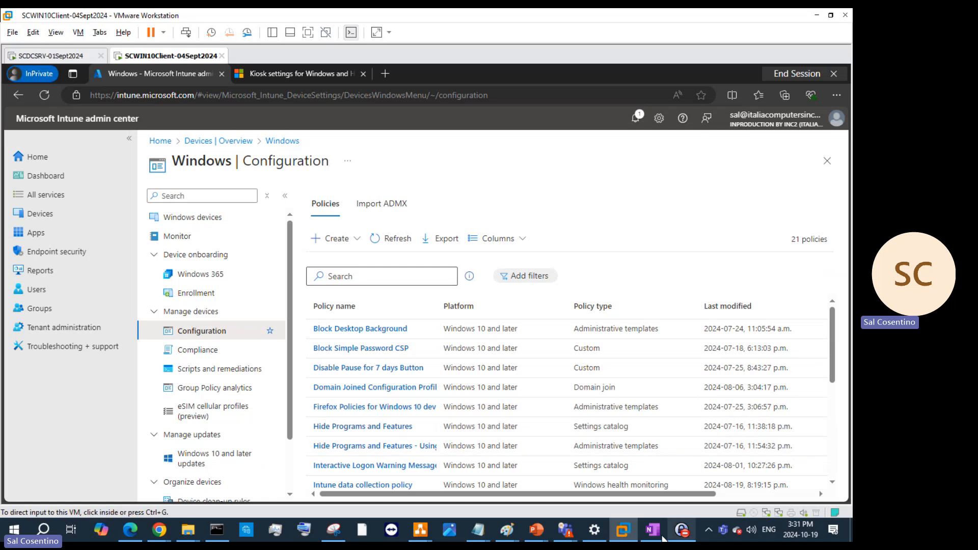
pyautogui.click(633, 530)
pyautogui.scroll(10, 449, 306)
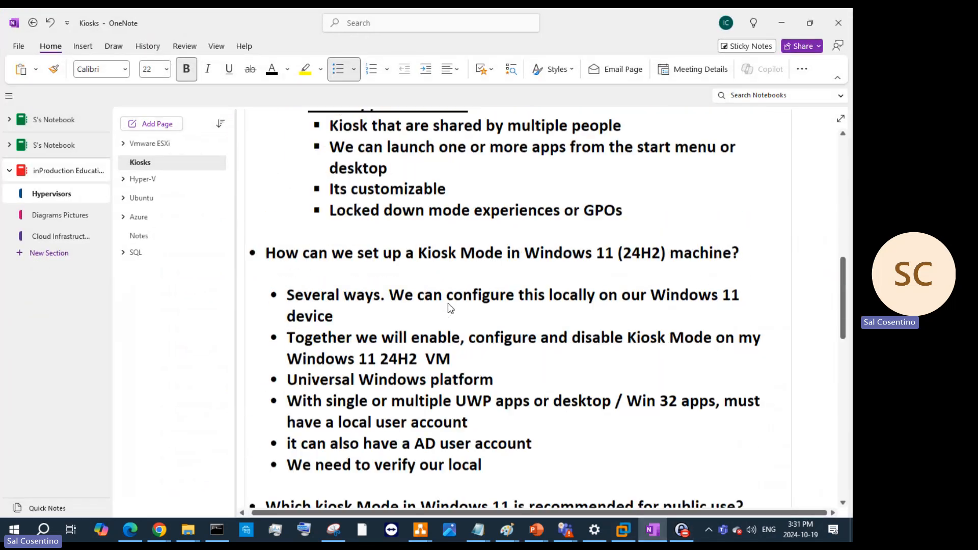
pyautogui.scroll(-2, 449, 306)
pyautogui.scroll(3, 450, 304)
pyautogui.scroll(2, 450, 305)
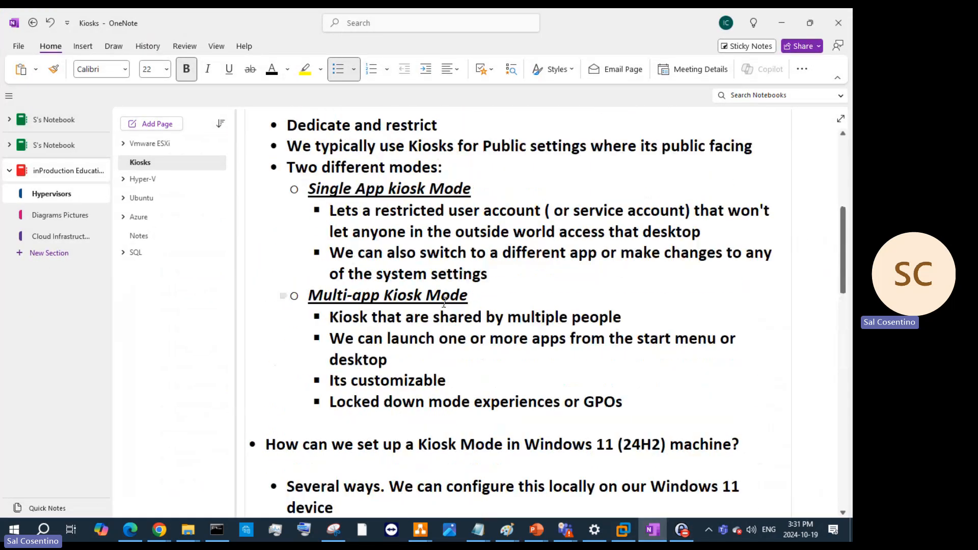
pyautogui.scroll(-3, 507, 400)
pyautogui.scroll(1, 507, 339)
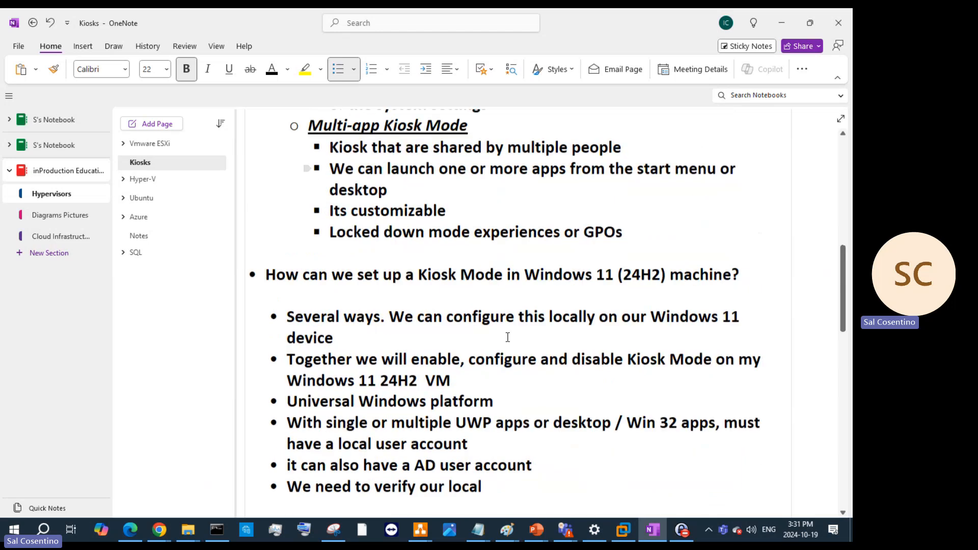
# Underline the headings "How can we set up a Kiosk Mode in Windows 11 (24H2) machine?" and "What is a kiosk in a Windows 11 (24H2) build environment?"
pyautogui.moveTo(740, 286); pyautogui.dragTo(265, 287)
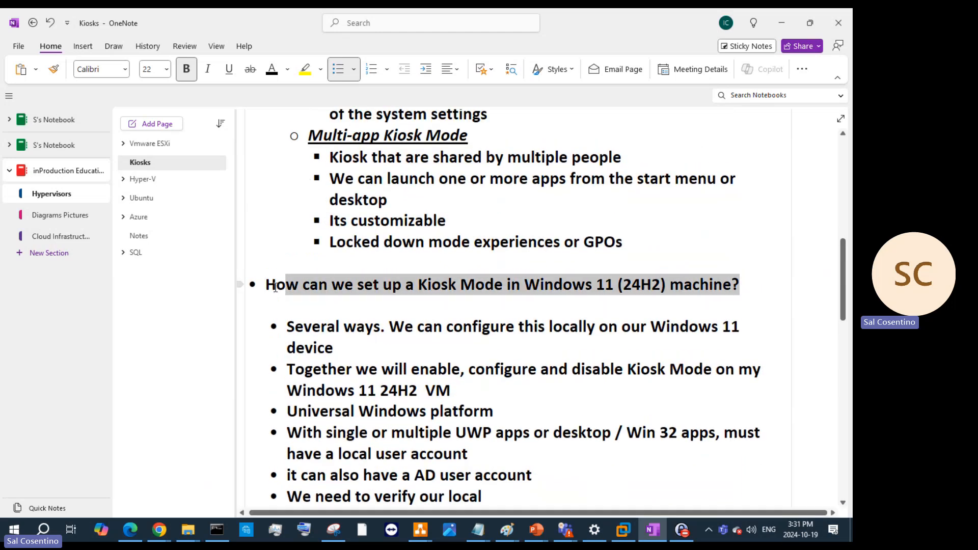
pyautogui.click(229, 68)
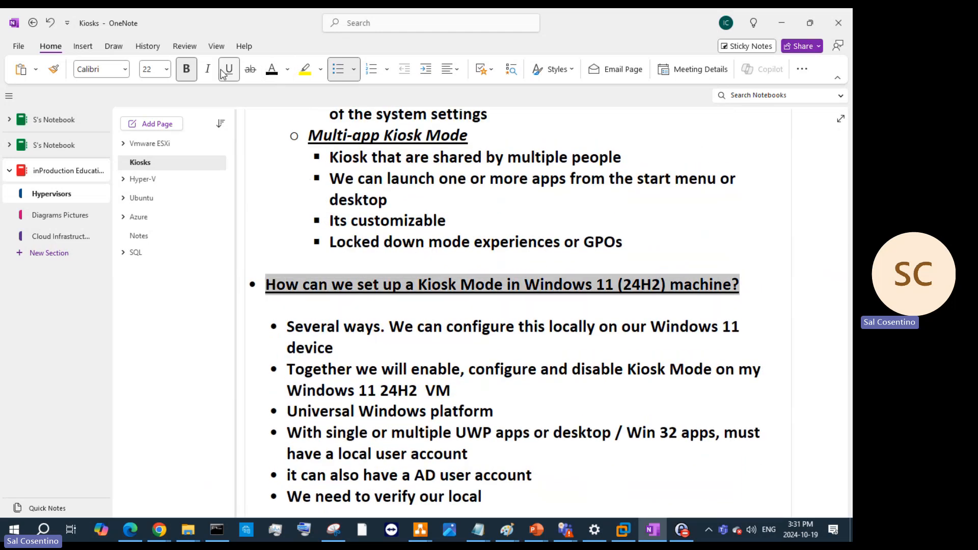
pyautogui.scroll(4, 375, 270)
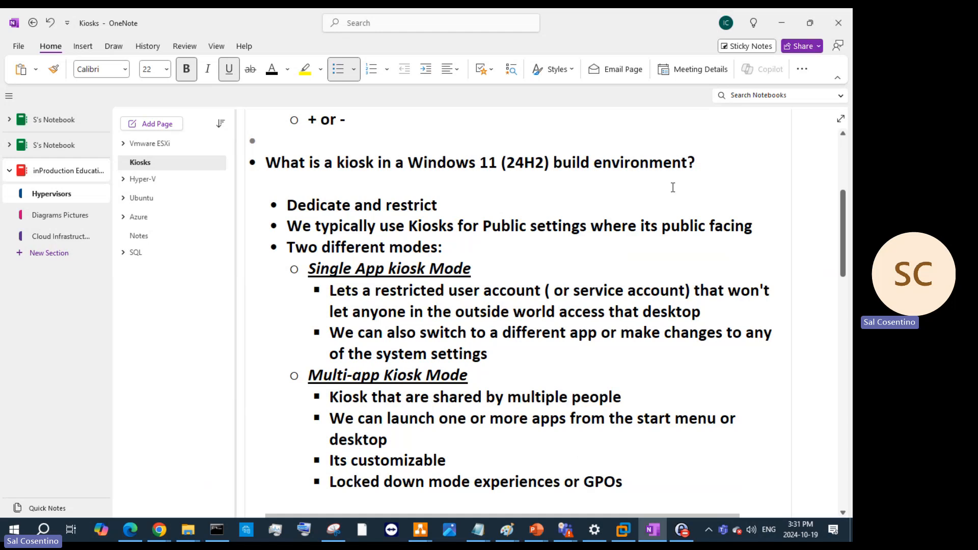
pyautogui.moveTo(696, 163); pyautogui.dragTo(265, 164)
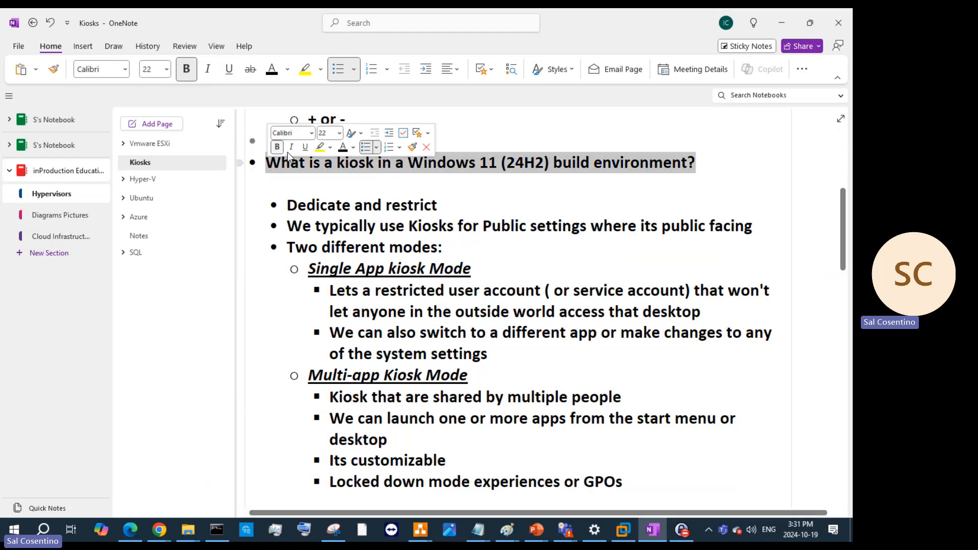
pyautogui.click(306, 147)
# Underline the heading "Which kiosk Mode in Windows 11 is recommended for public use?" and insert an empty line below it
pyautogui.scroll(-10, 414, 284)
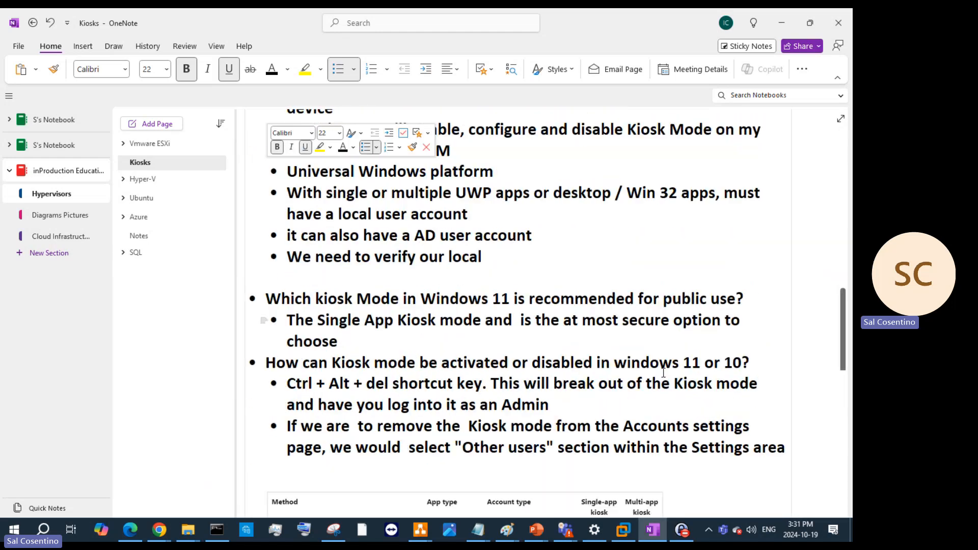
pyautogui.moveTo(769, 300); pyautogui.dragTo(265, 301)
pyautogui.click(230, 71)
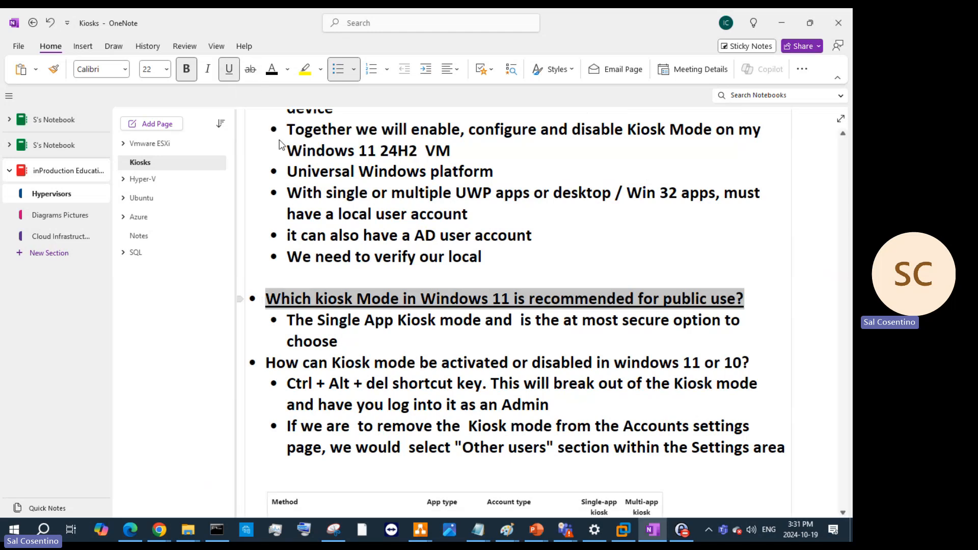
pyautogui.click(760, 296)
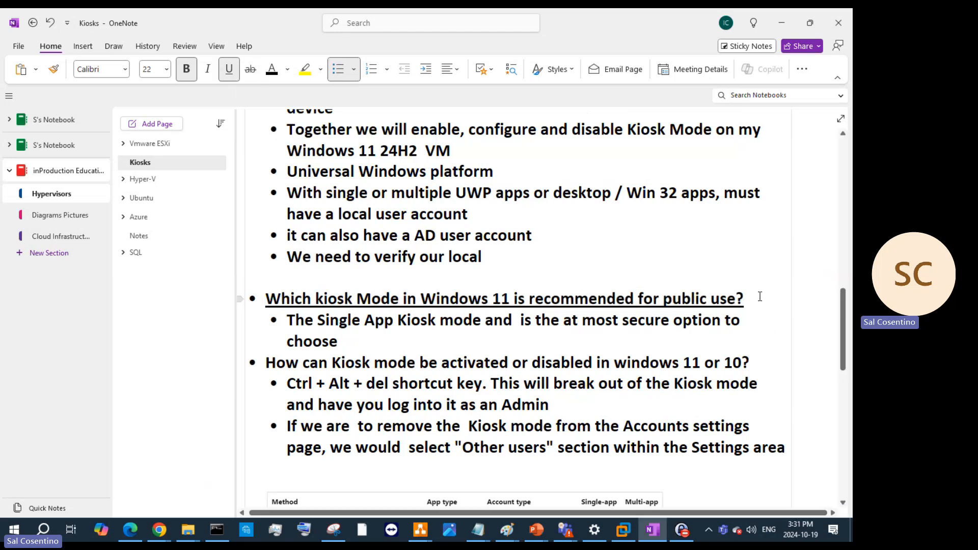
pyautogui.press('Return')
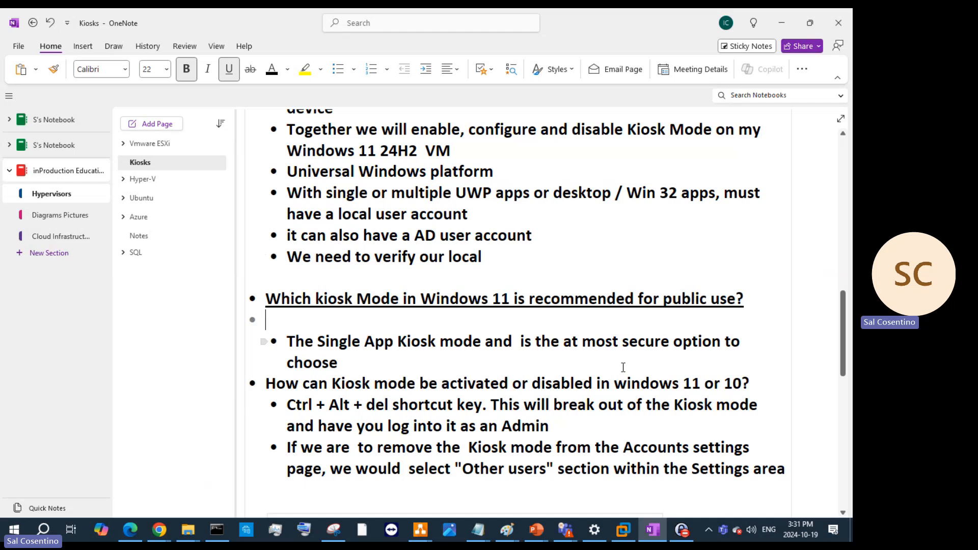
# Insert an empty line below "How can Kiosk mode be activated or disabled in windows 11 or 10?" and underline that heading
pyautogui.click(756, 382)
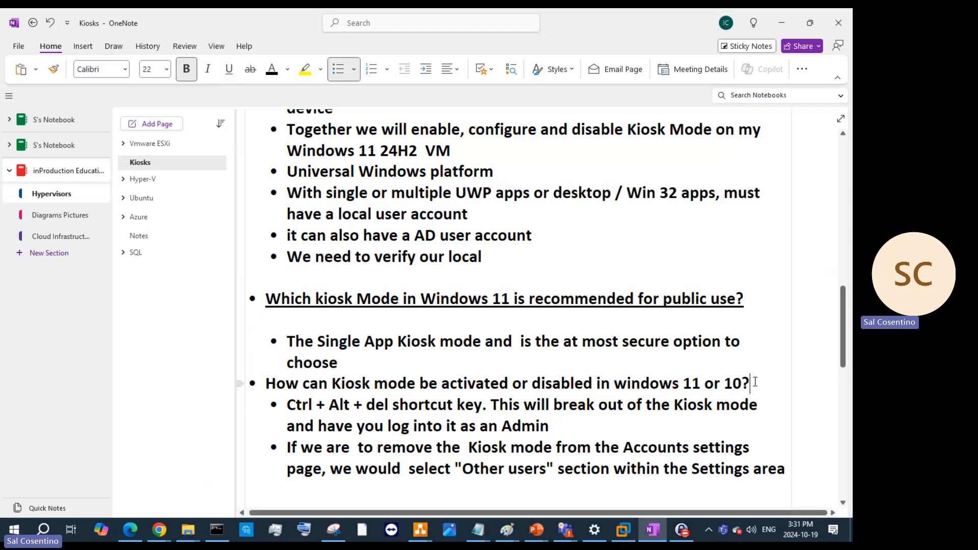
pyautogui.press('Return')
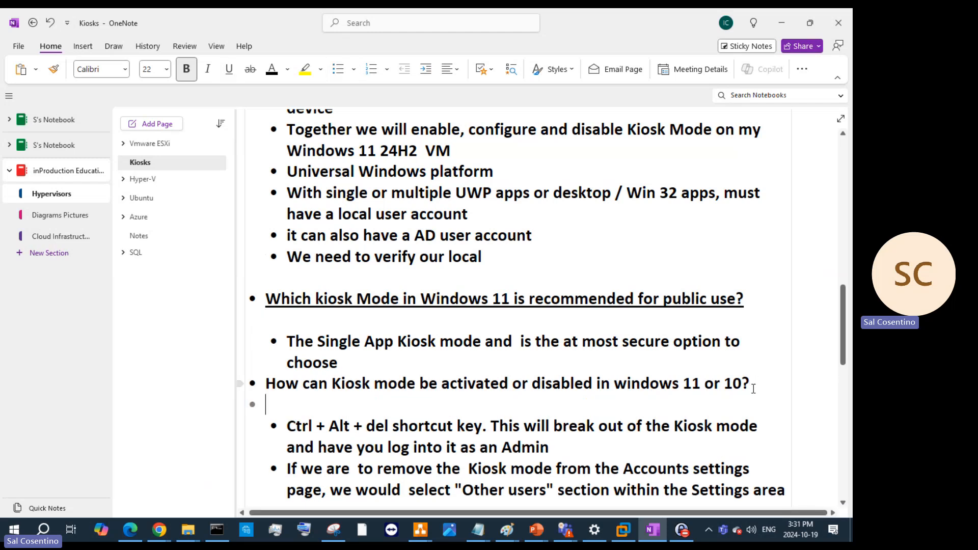
pyautogui.moveTo(767, 388); pyautogui.dragTo(267, 393)
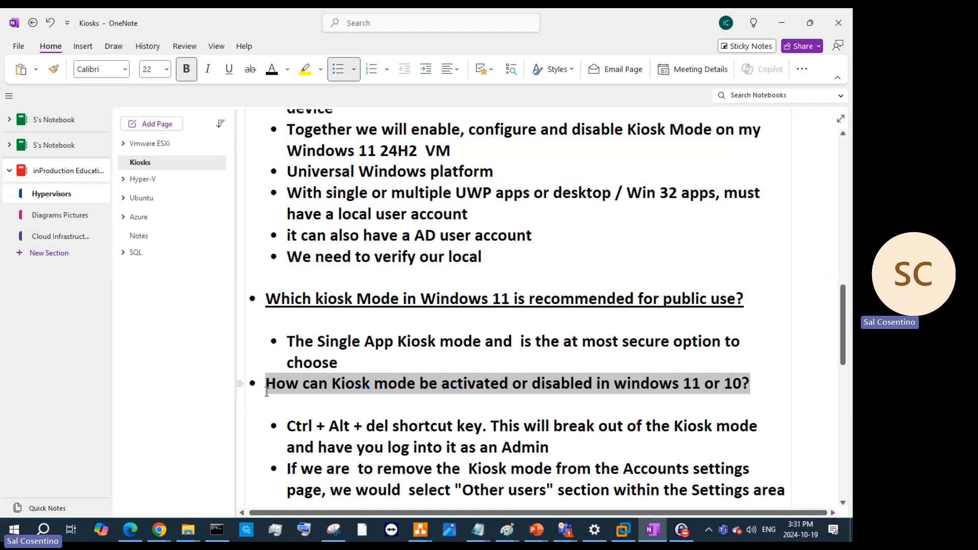
pyautogui.click(301, 373)
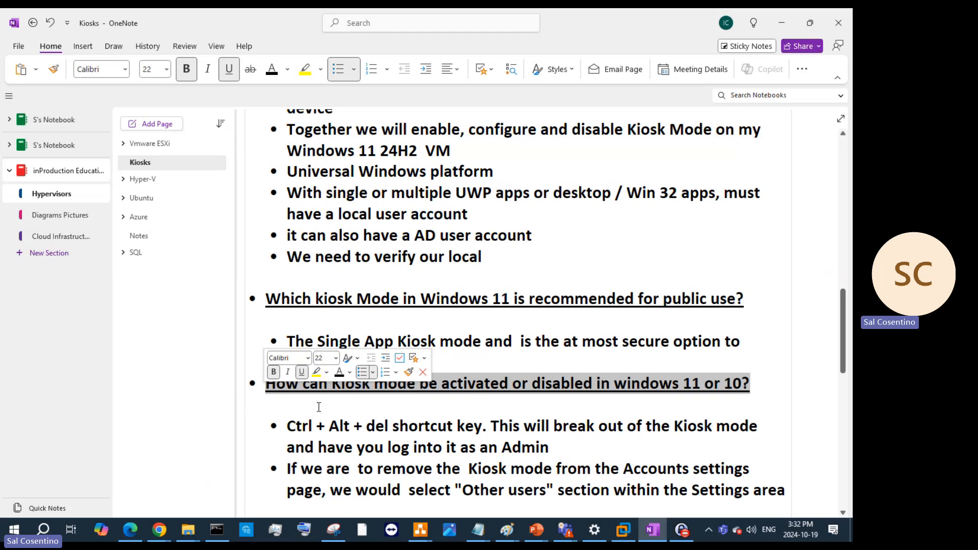
# Add an empty, unbulleted line after the Single App Kiosk mode answer to separate it from the next heading
pyautogui.click(524, 362)
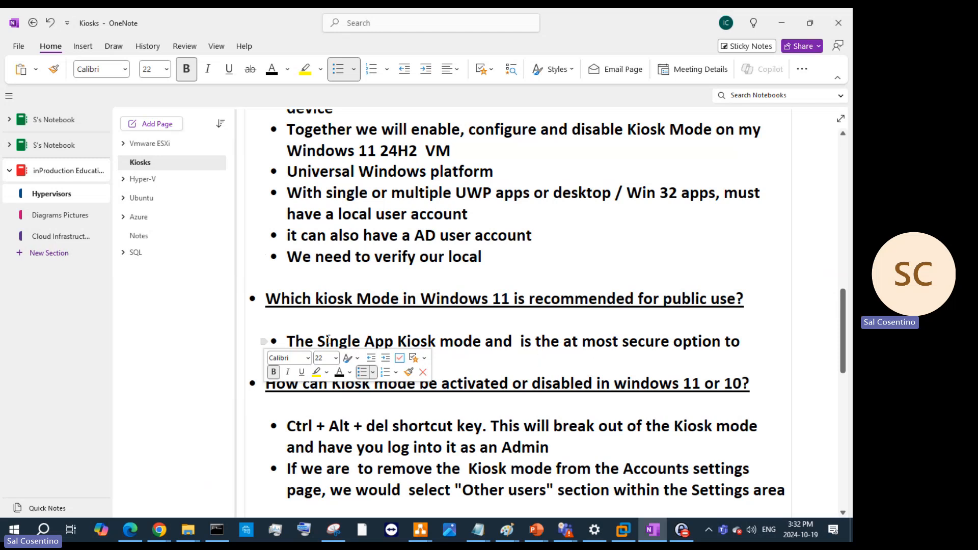
pyautogui.click(260, 325)
pyautogui.click(344, 365)
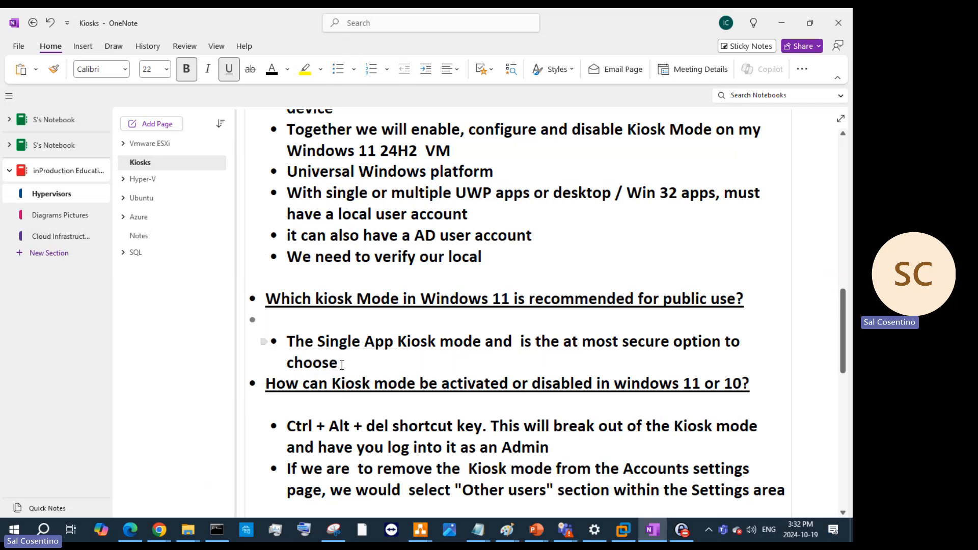
pyautogui.press('Return')
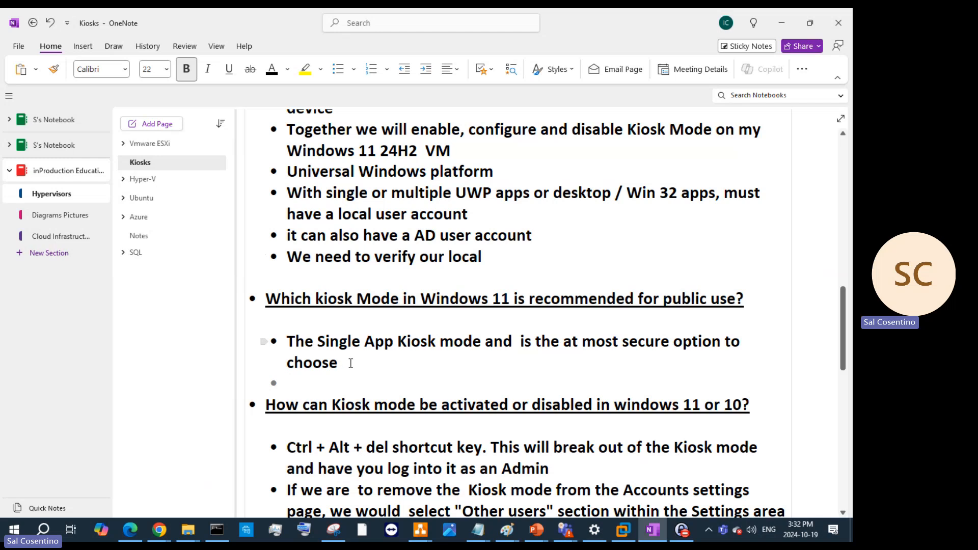
pyautogui.press('BackSpace')
# Review the formatted Kiosks notes, from the opening topics to the kiosk method comparison table
pyautogui.scroll(12, 598, 389)
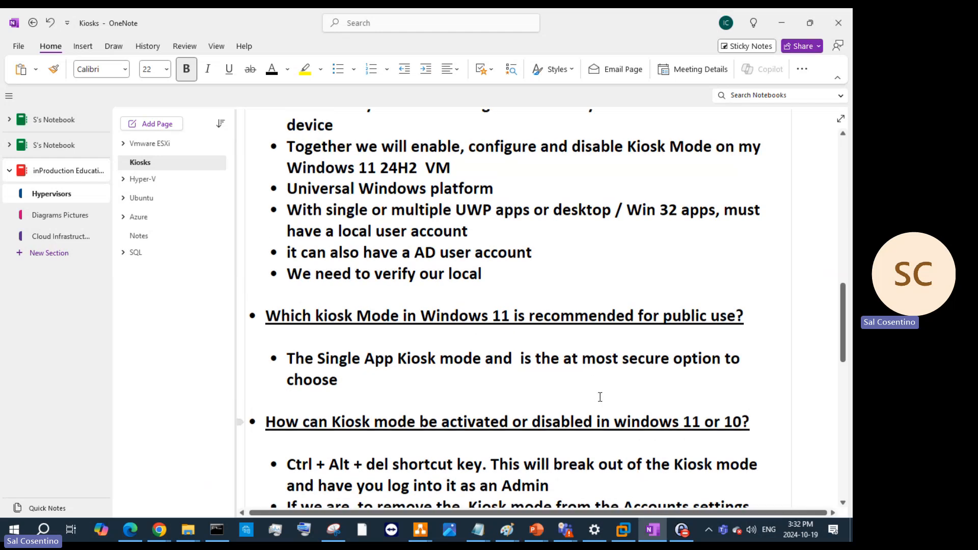
pyautogui.scroll(3, 601, 397)
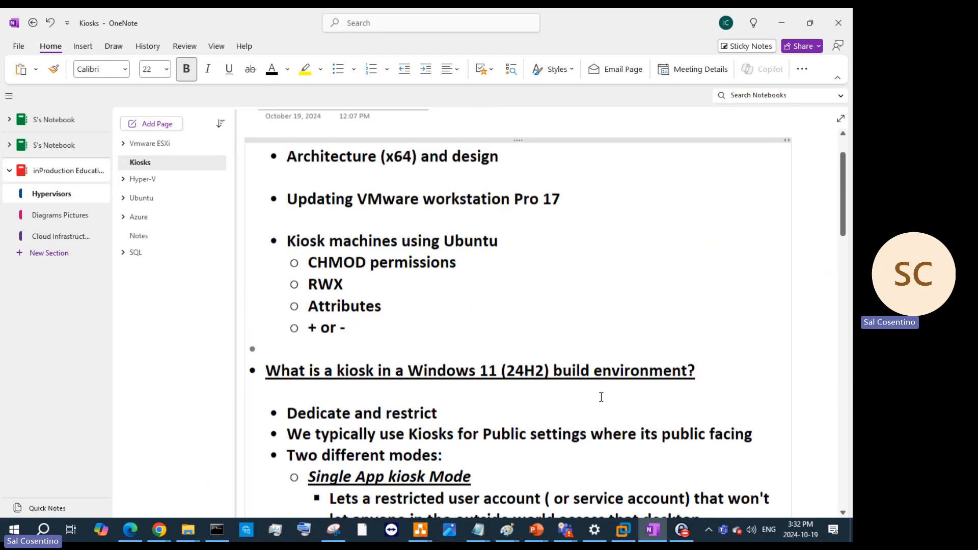
pyautogui.scroll(-14, 600, 394)
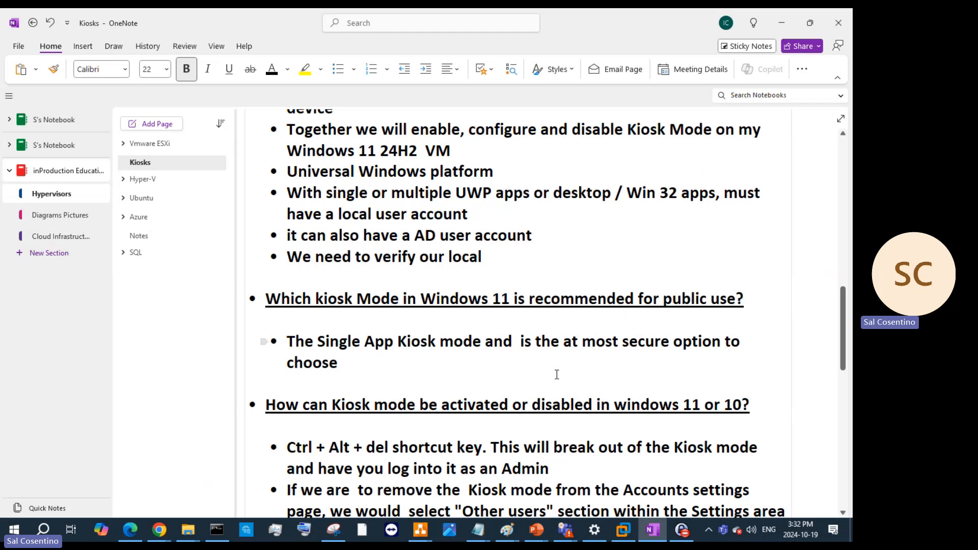
pyautogui.scroll(-1, 496, 411)
pyautogui.scroll(1, 504, 405)
pyautogui.scroll(-6, 503, 406)
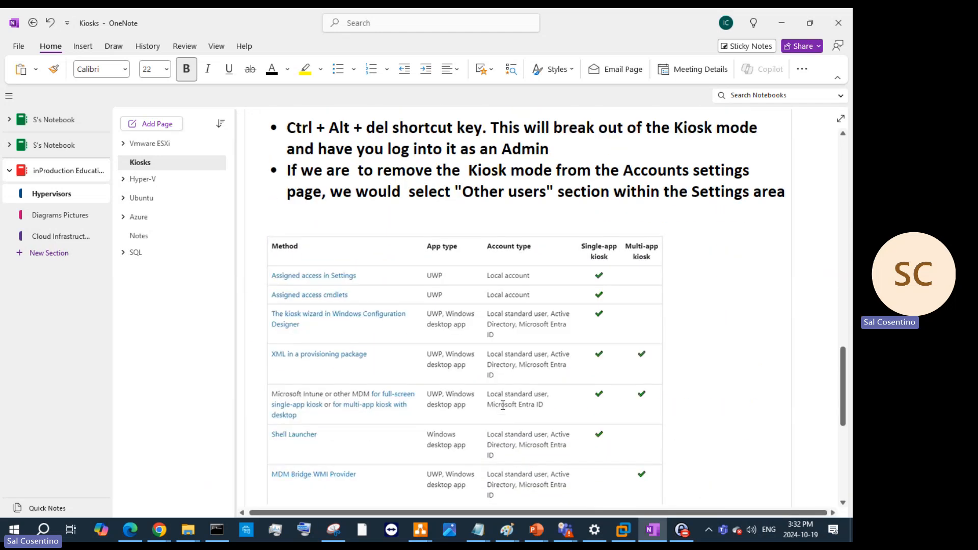
pyautogui.scroll(12, 503, 405)
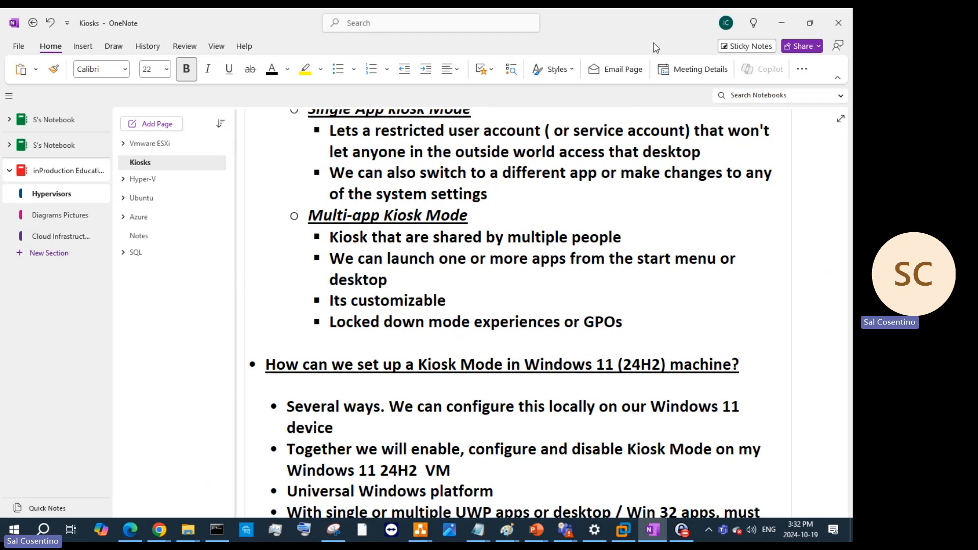
# Remove the extra space before "VM" in the bullet about enabling, configuring and disabling Kiosk Mode
pyautogui.scroll(-5, 662, 351)
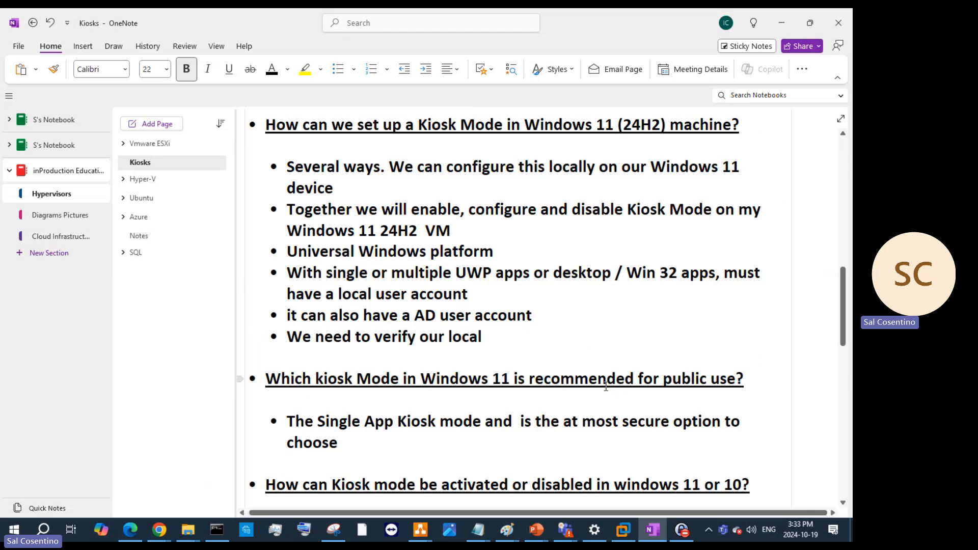
pyautogui.click(430, 228)
pyautogui.press('BackSpace')
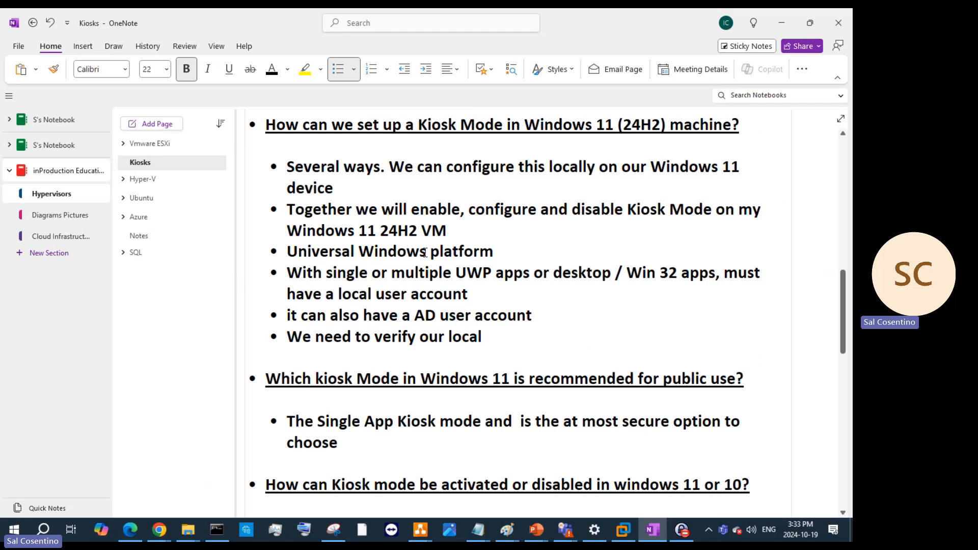